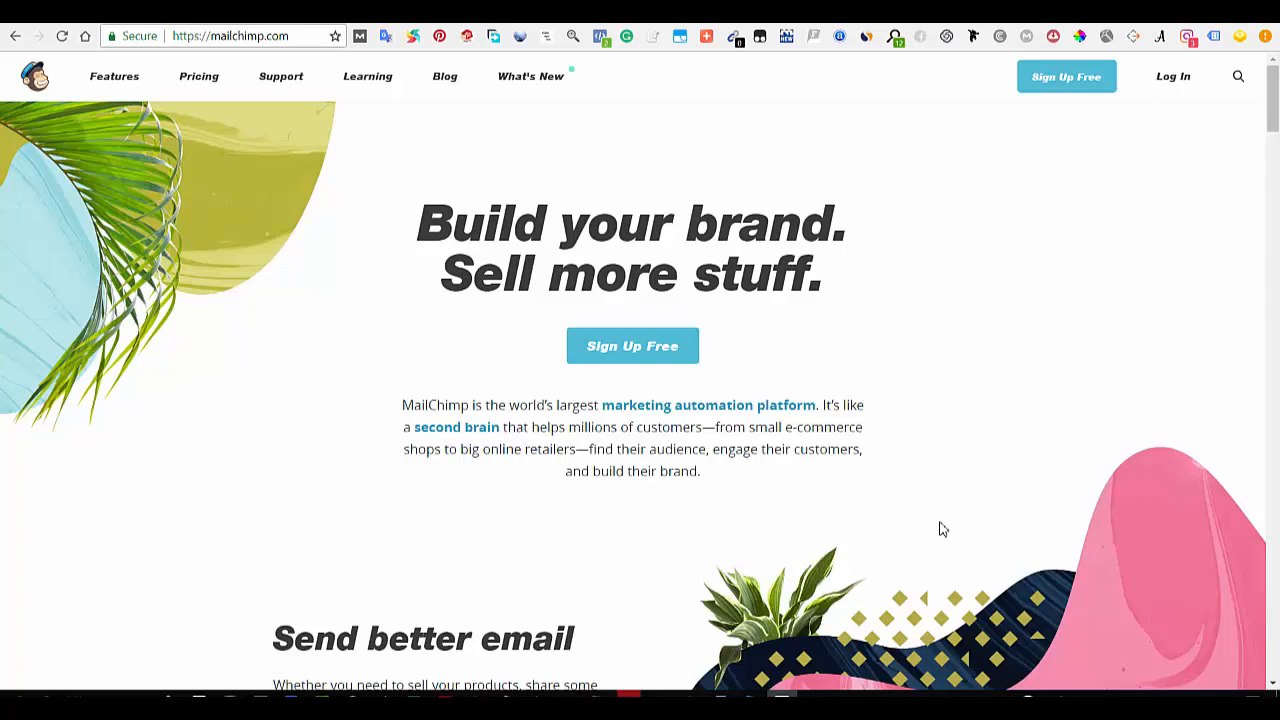
click(288, 37)
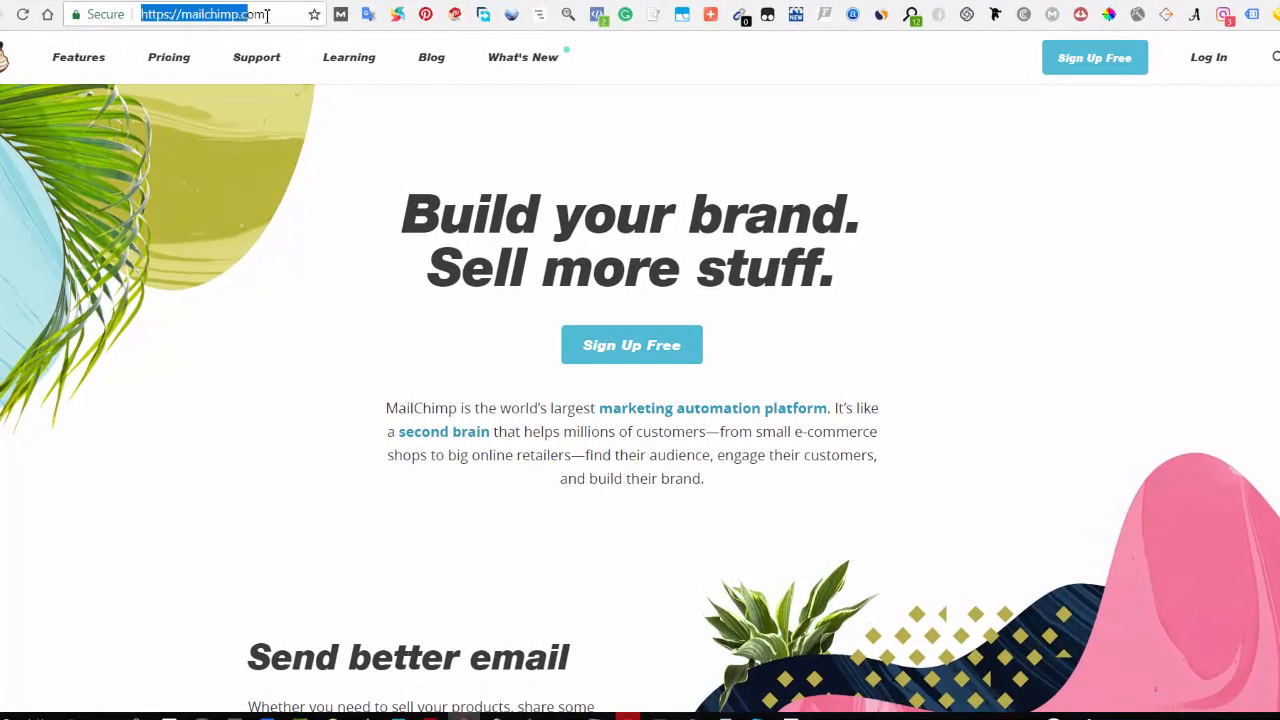
drag(267, 15, 274, 16)
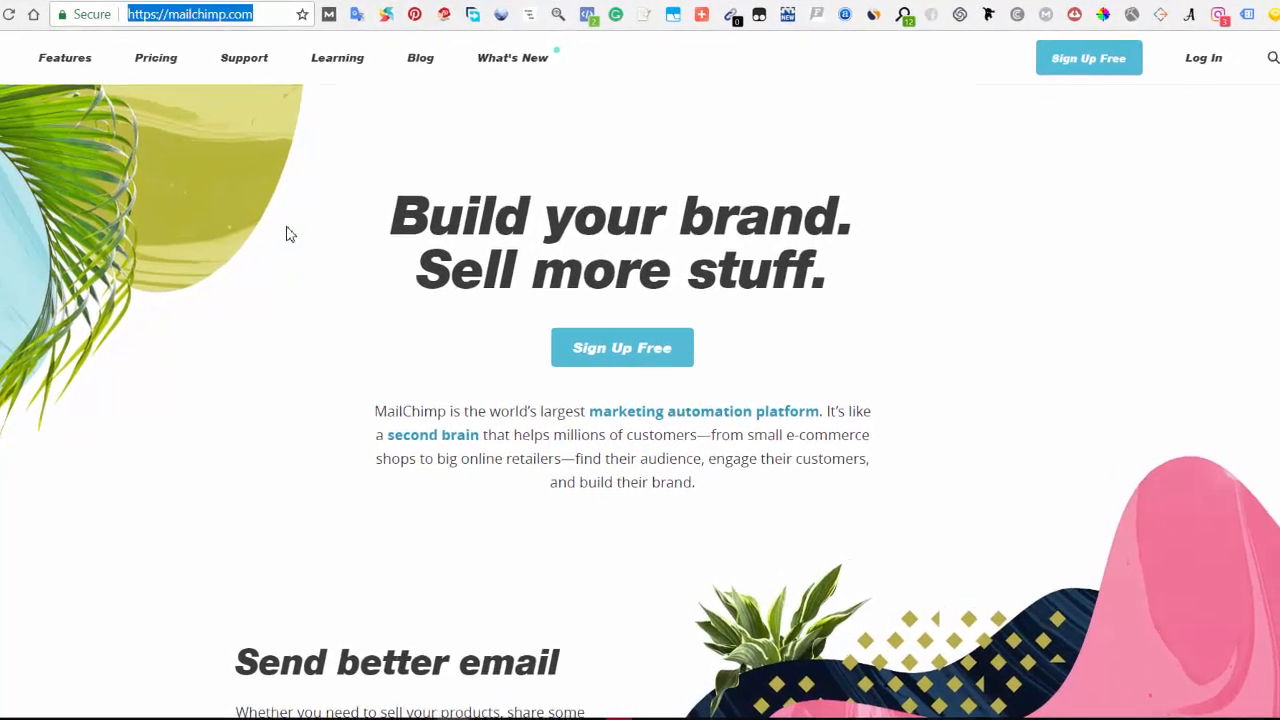
click(291, 232)
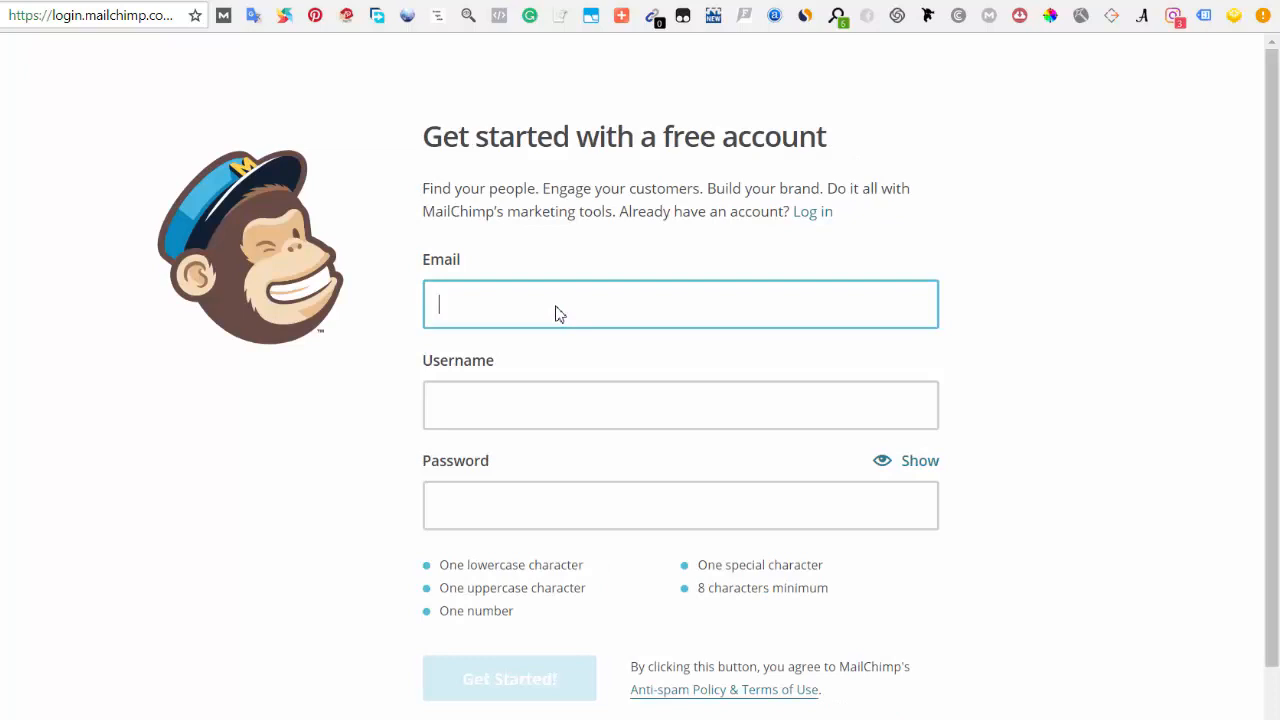
Step: Fill in the sign-up form's e-mail address and username with the business account's details
text(classire)
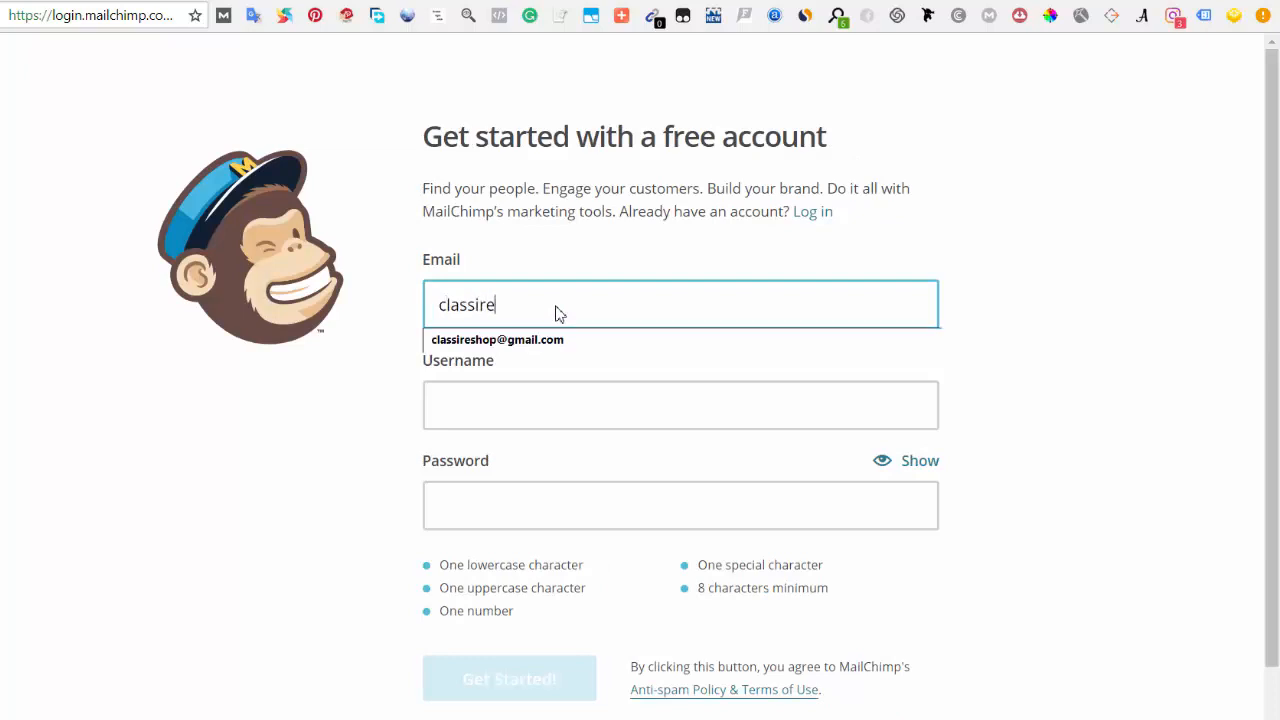
click(573, 343)
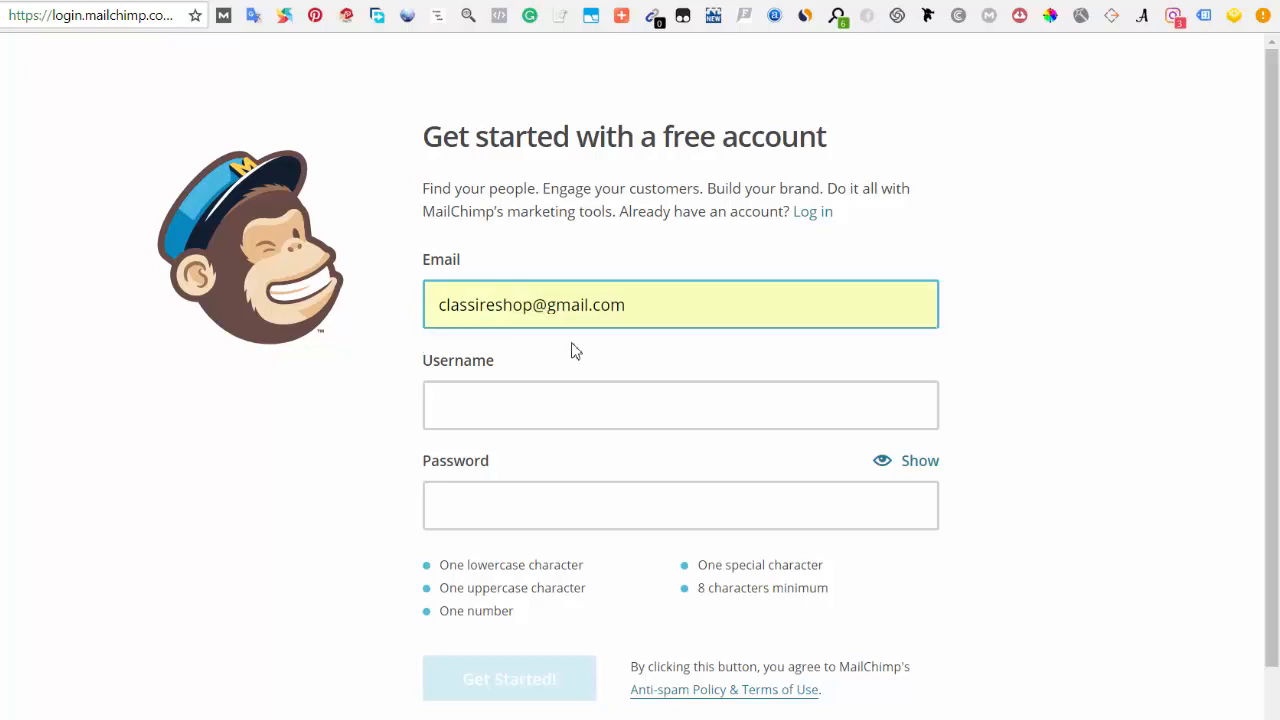
click(565, 405)
text(cl)
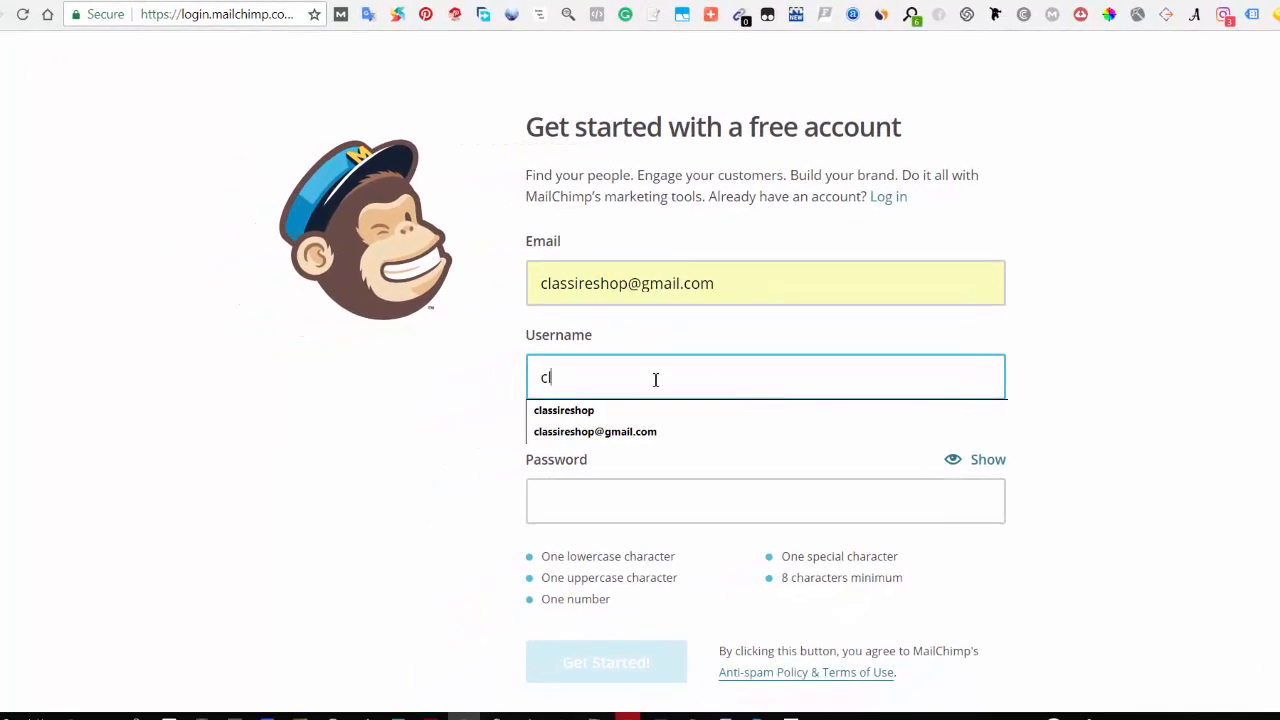
text(assireshop)
click(639, 413)
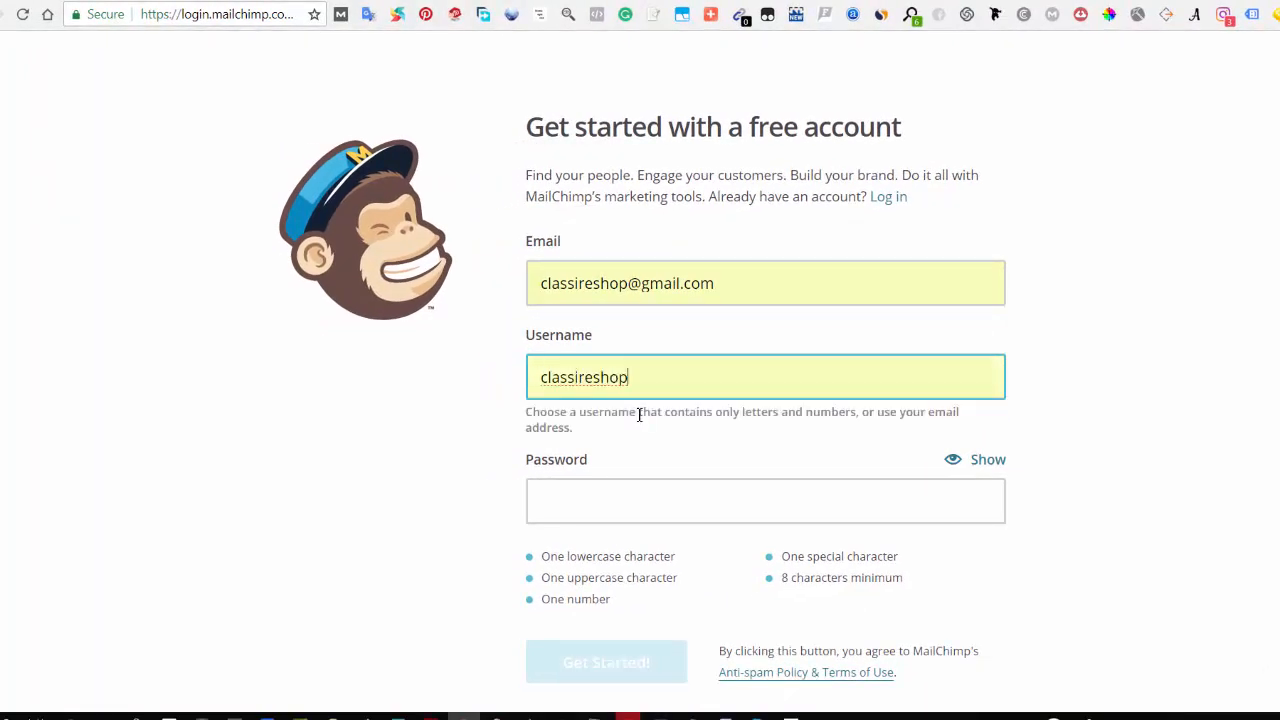
Step: Enter the account password and submit the free account sign-up form
click(644, 489)
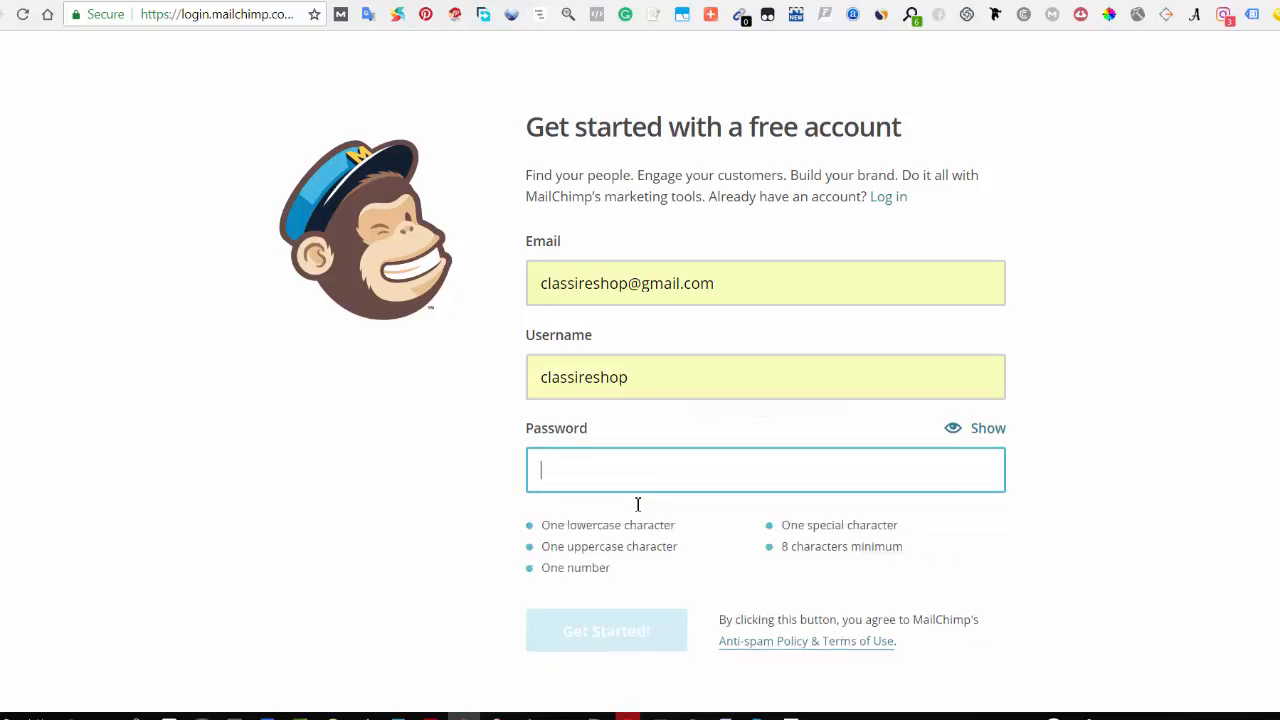
text(c)
text(•••••••••)
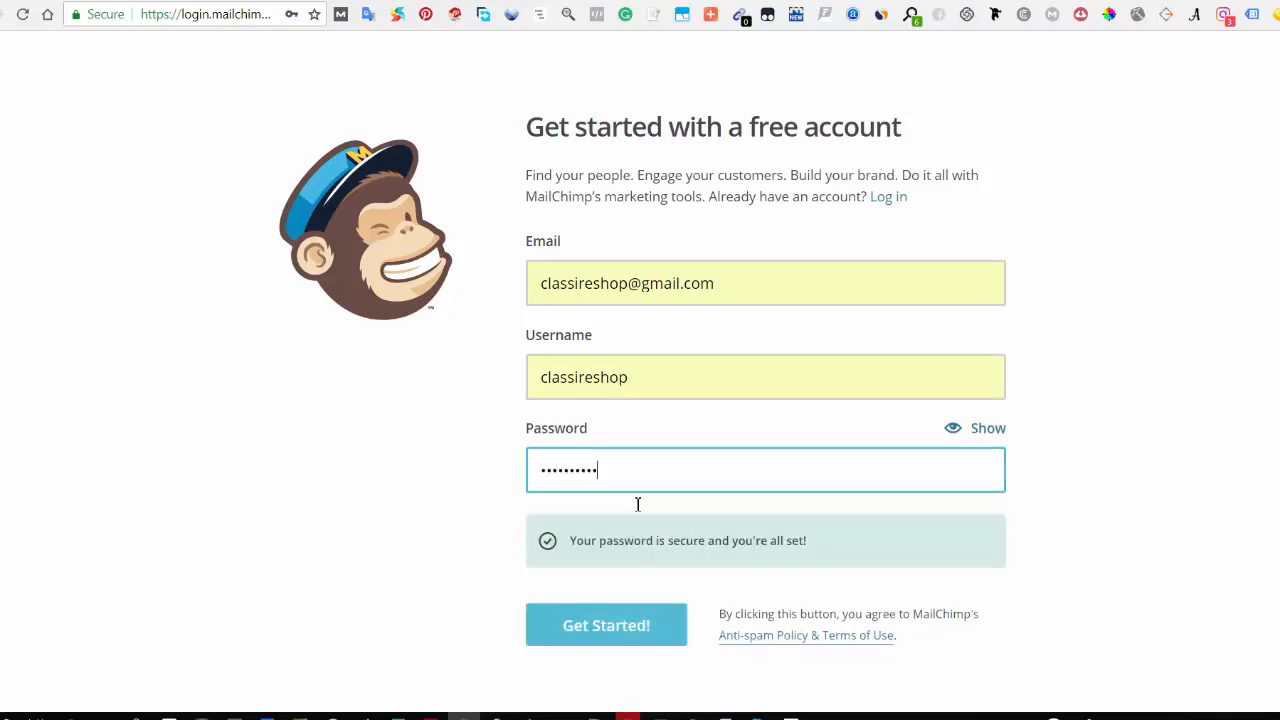
click(482, 533)
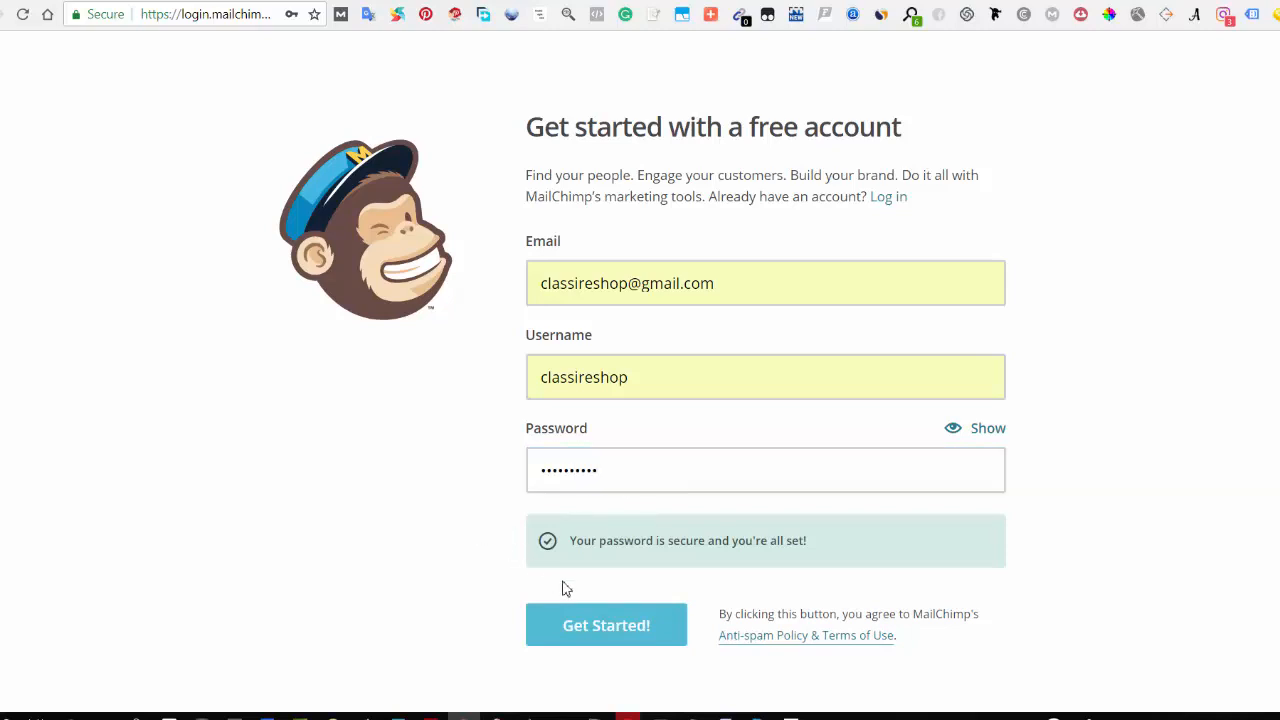
click(606, 625)
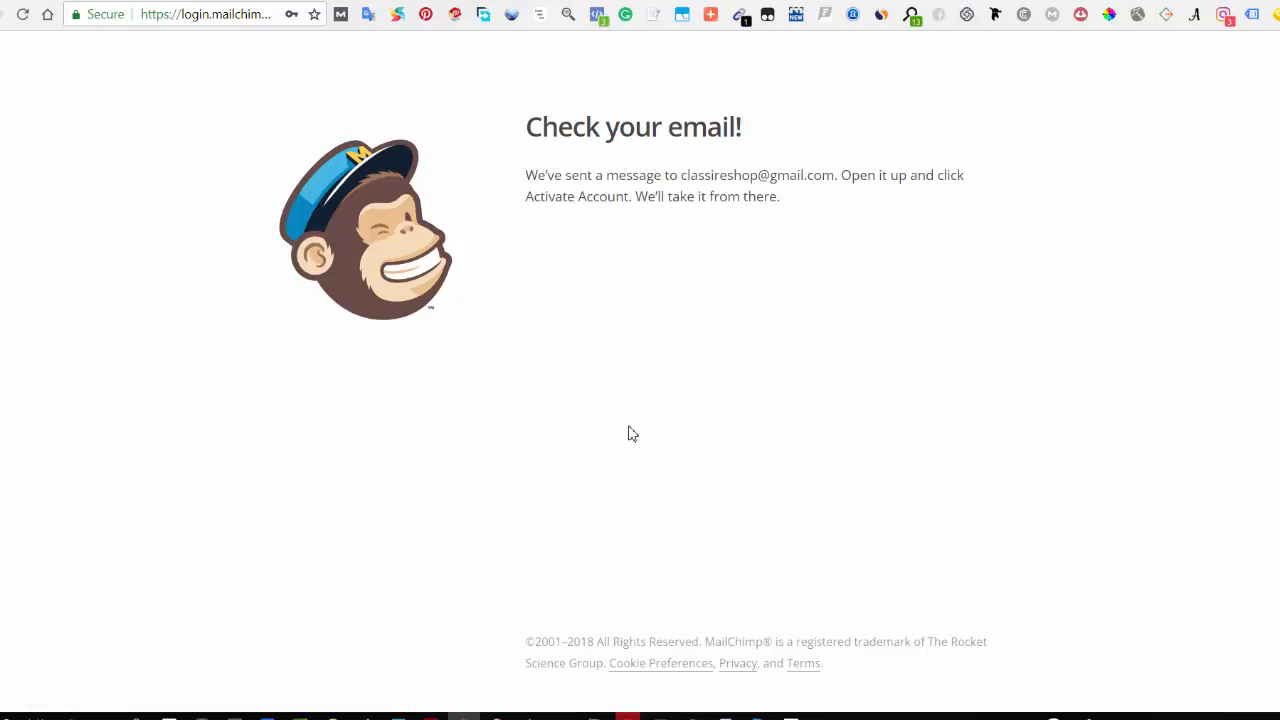
Step: Switch to the Gmail inbox, open the MailChimp activation message and activate the account
click(228, 2)
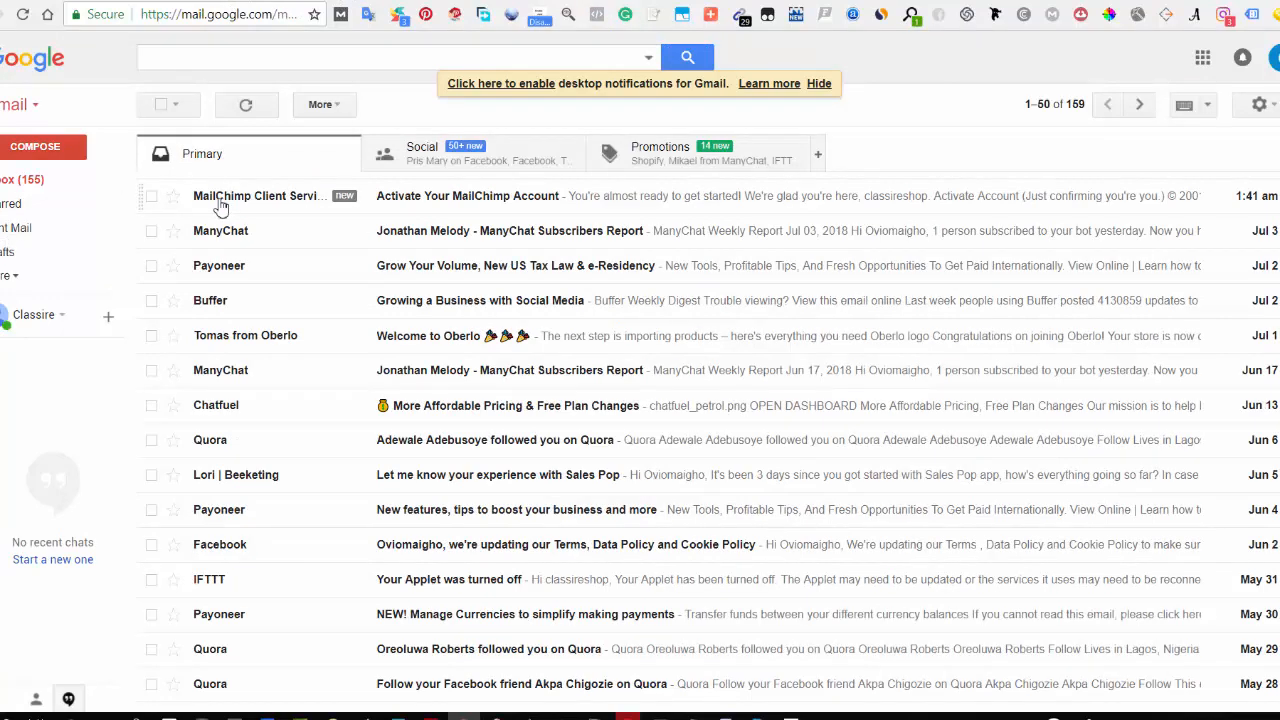
click(643, 203)
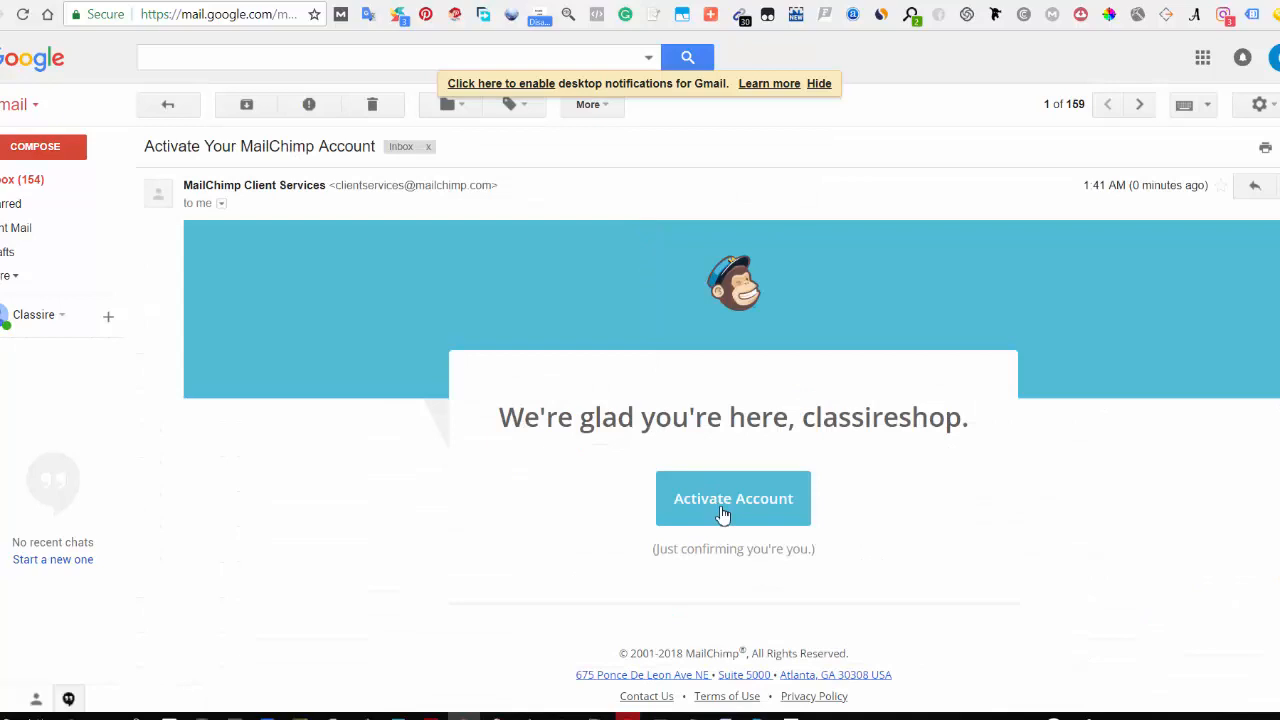
click(723, 514)
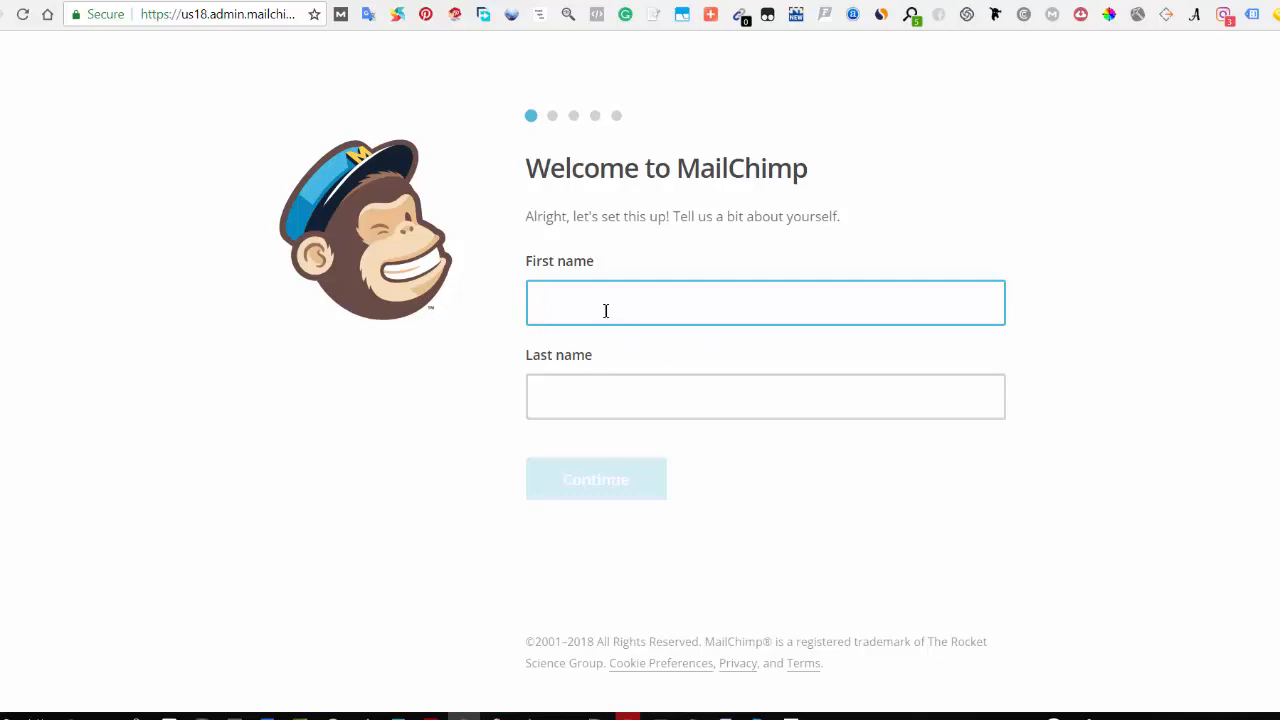
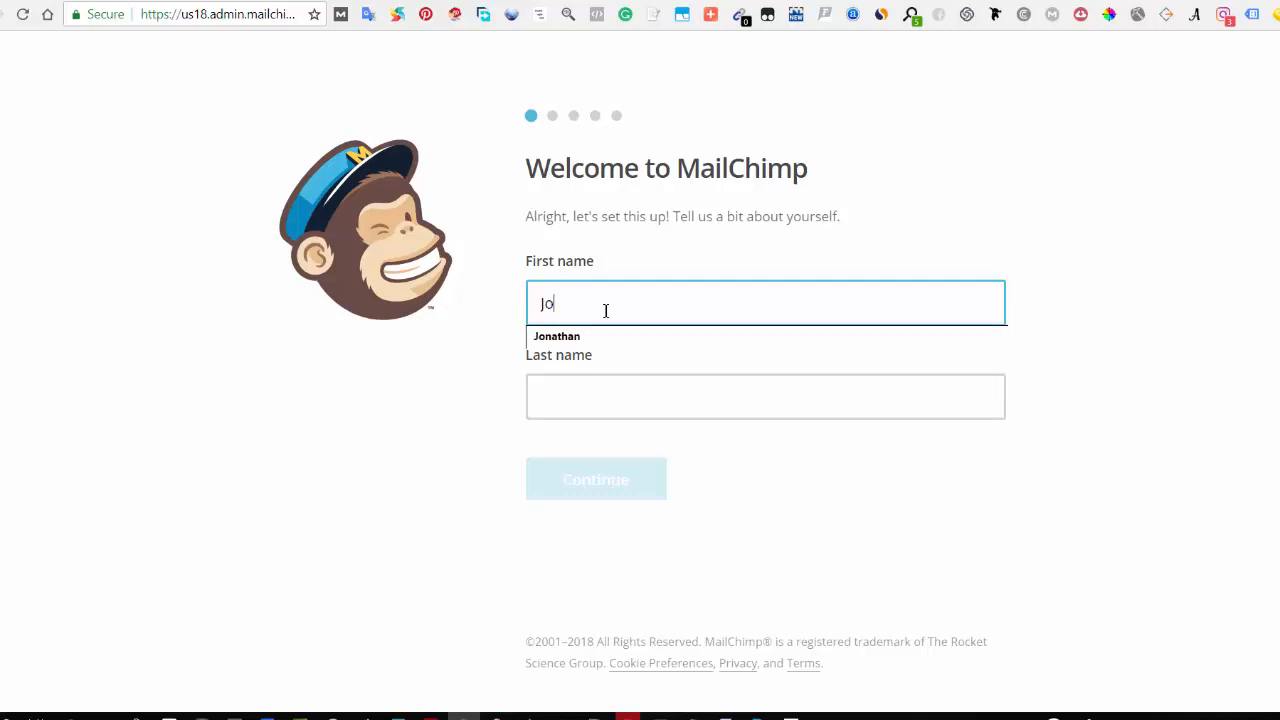
Step: Enter the account holder's first and last name on the welcome page and continue
click(557, 336)
click(580, 405)
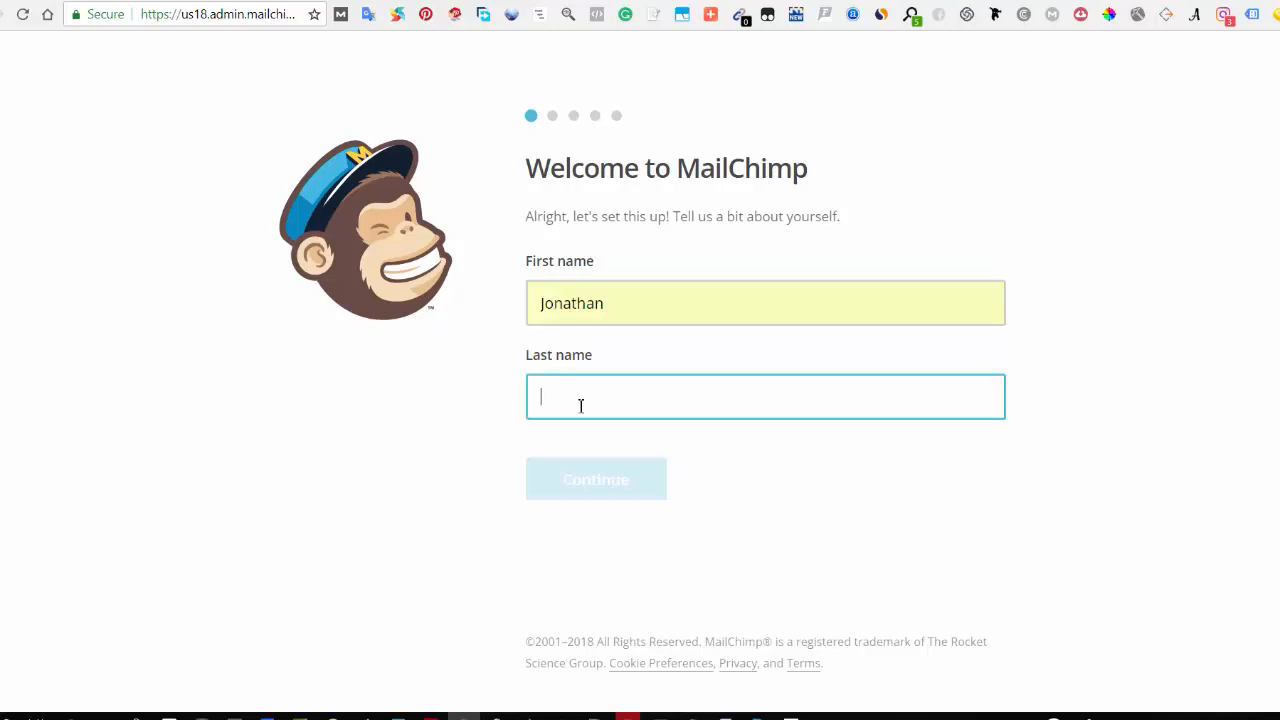
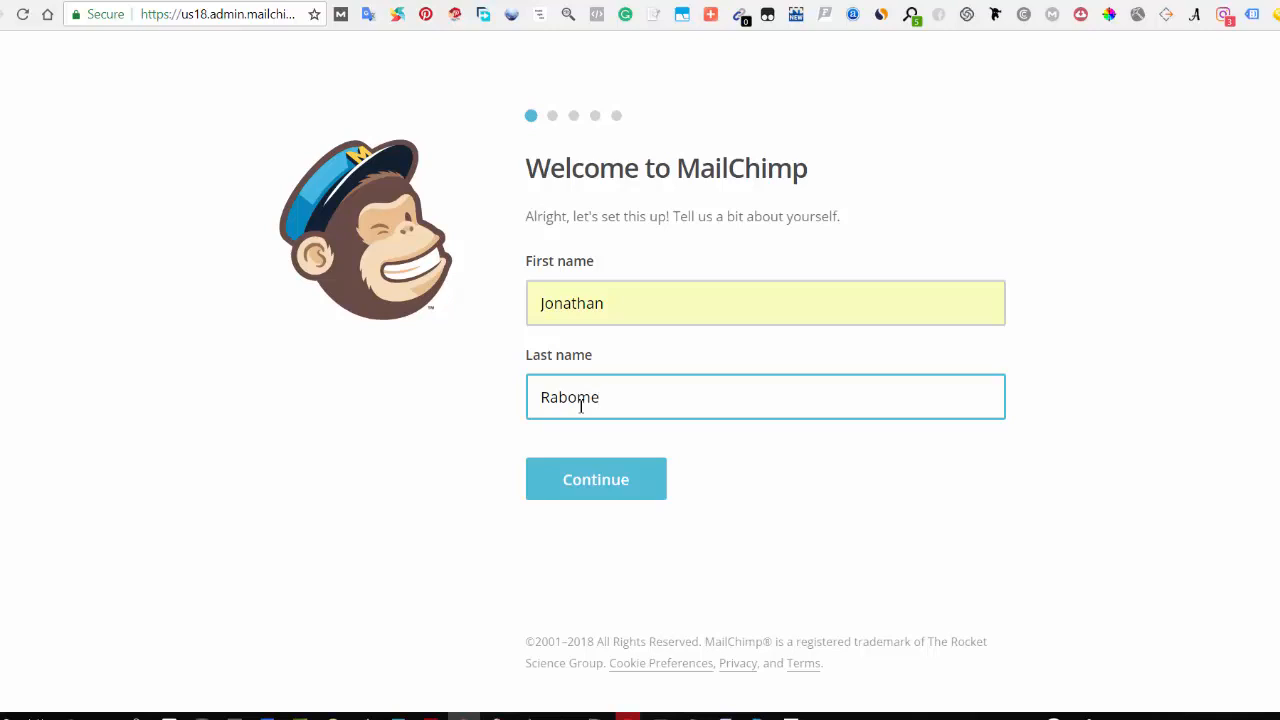
click(591, 487)
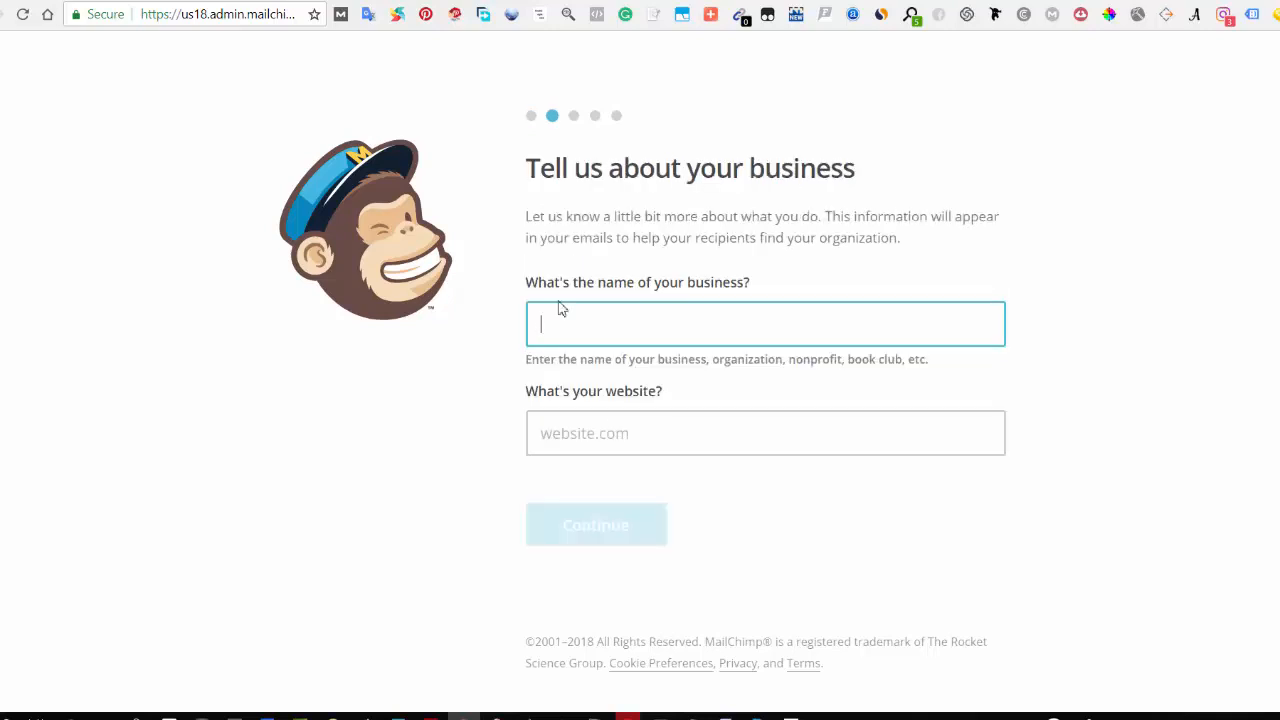
click(618, 333)
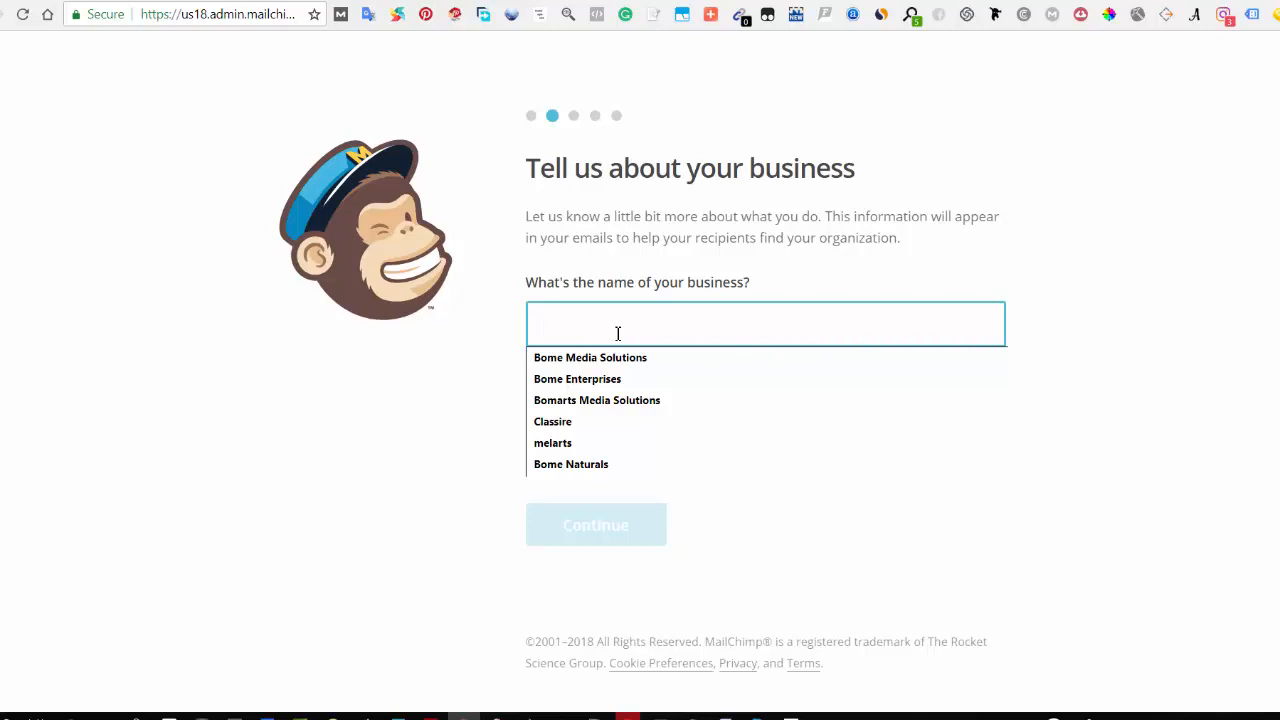
click(560, 424)
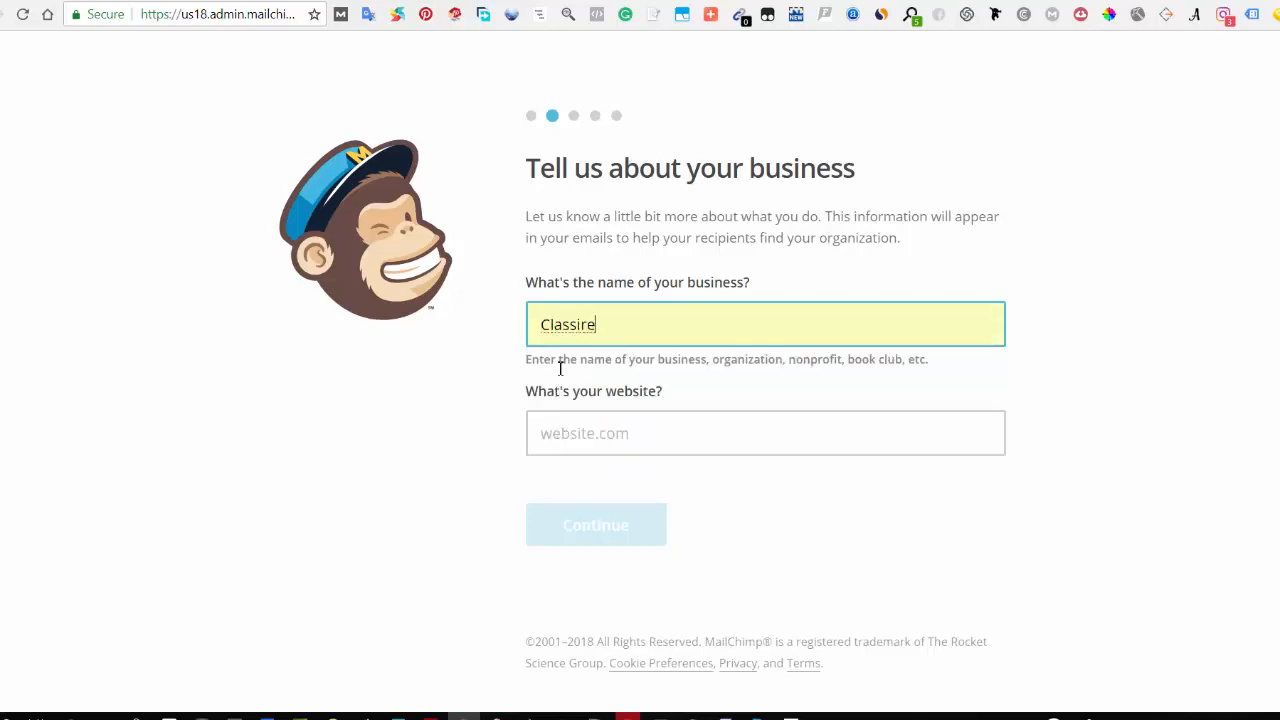
click(606, 440)
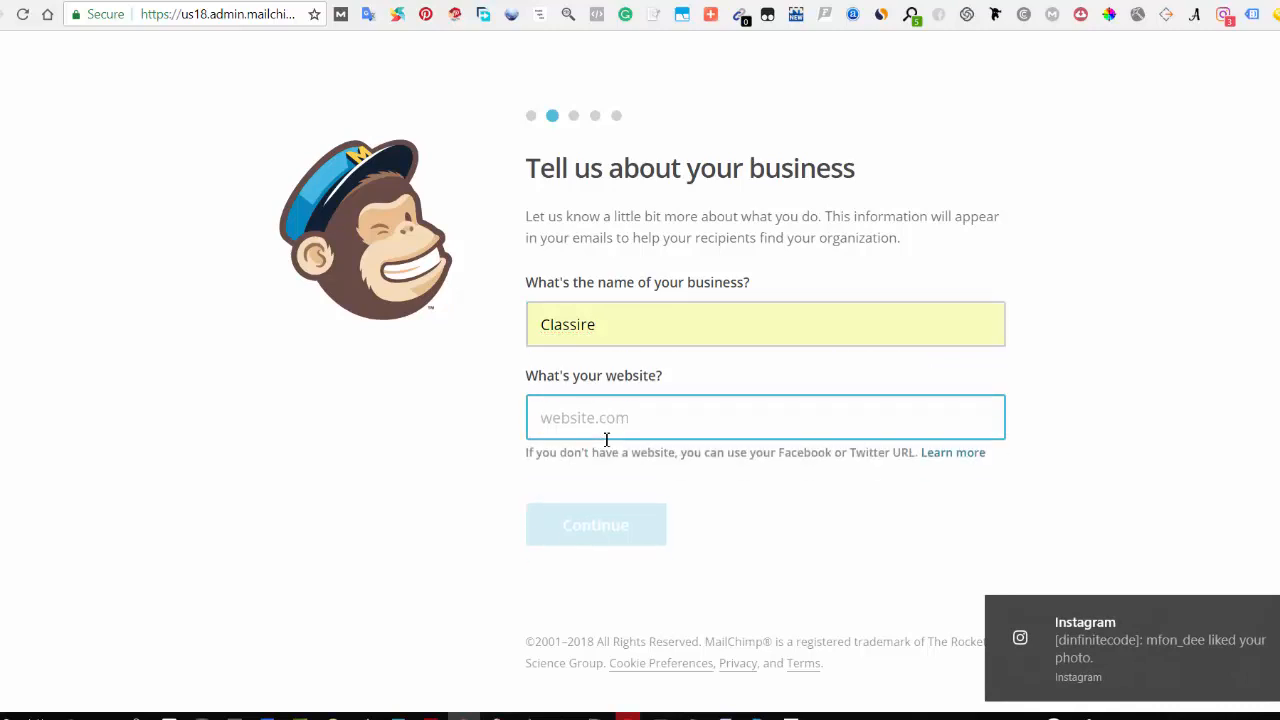
text(www.melarts.com)
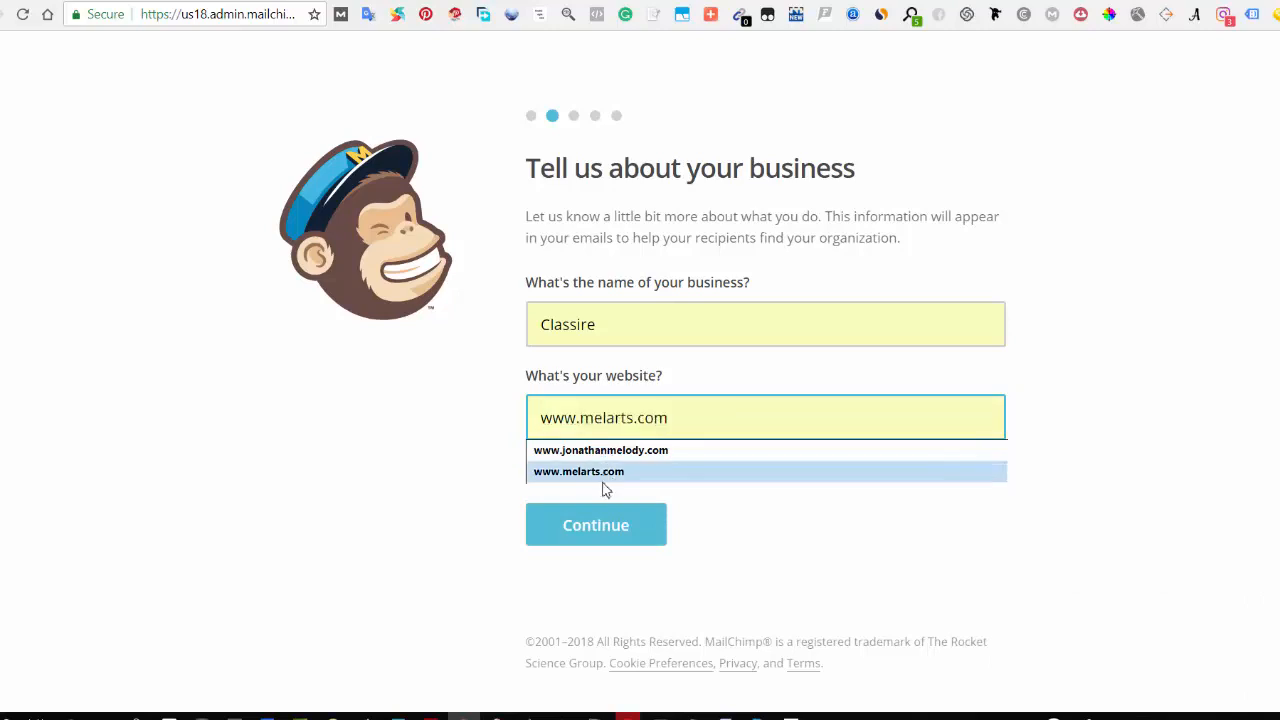
click(603, 476)
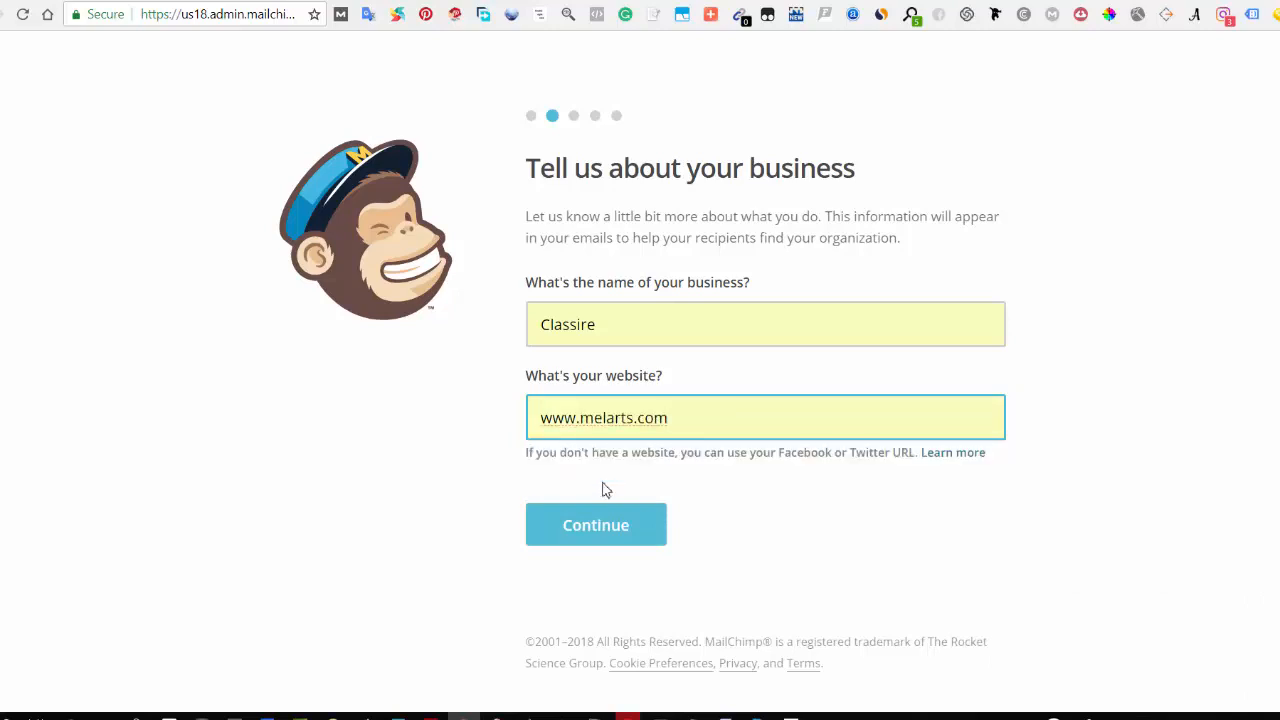
click(600, 536)
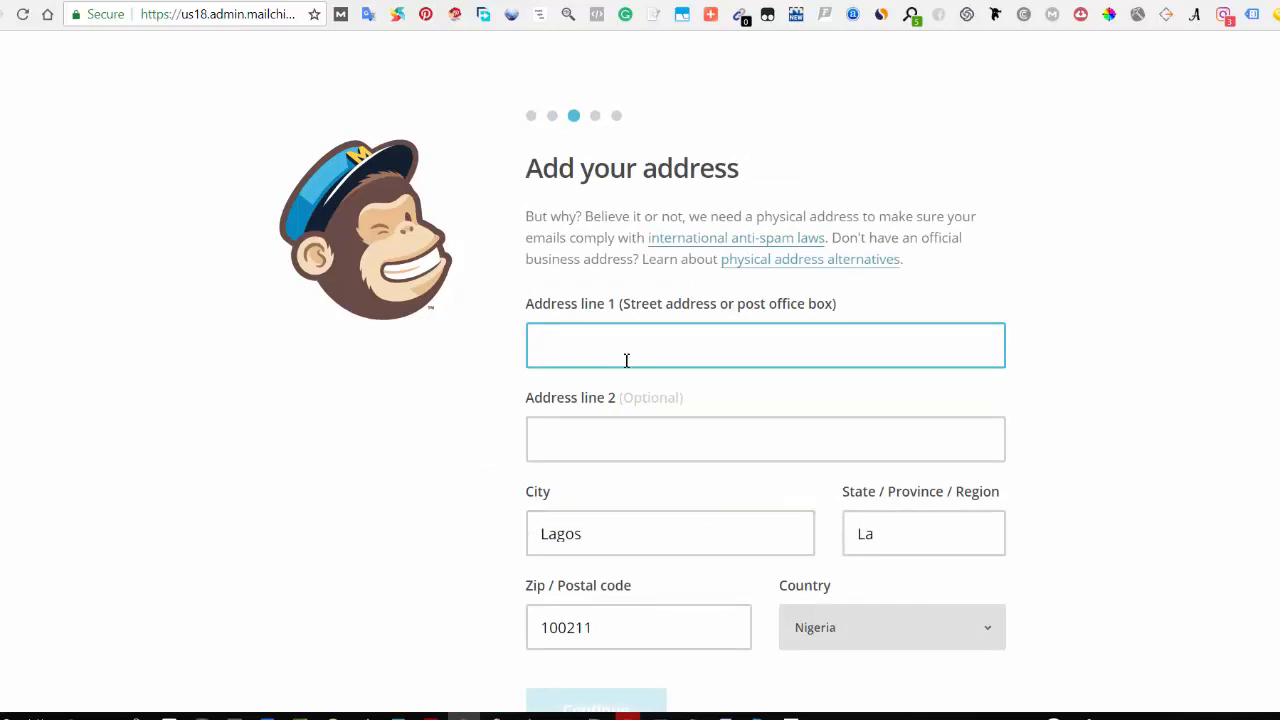
scroll(620, 357, down, 1)
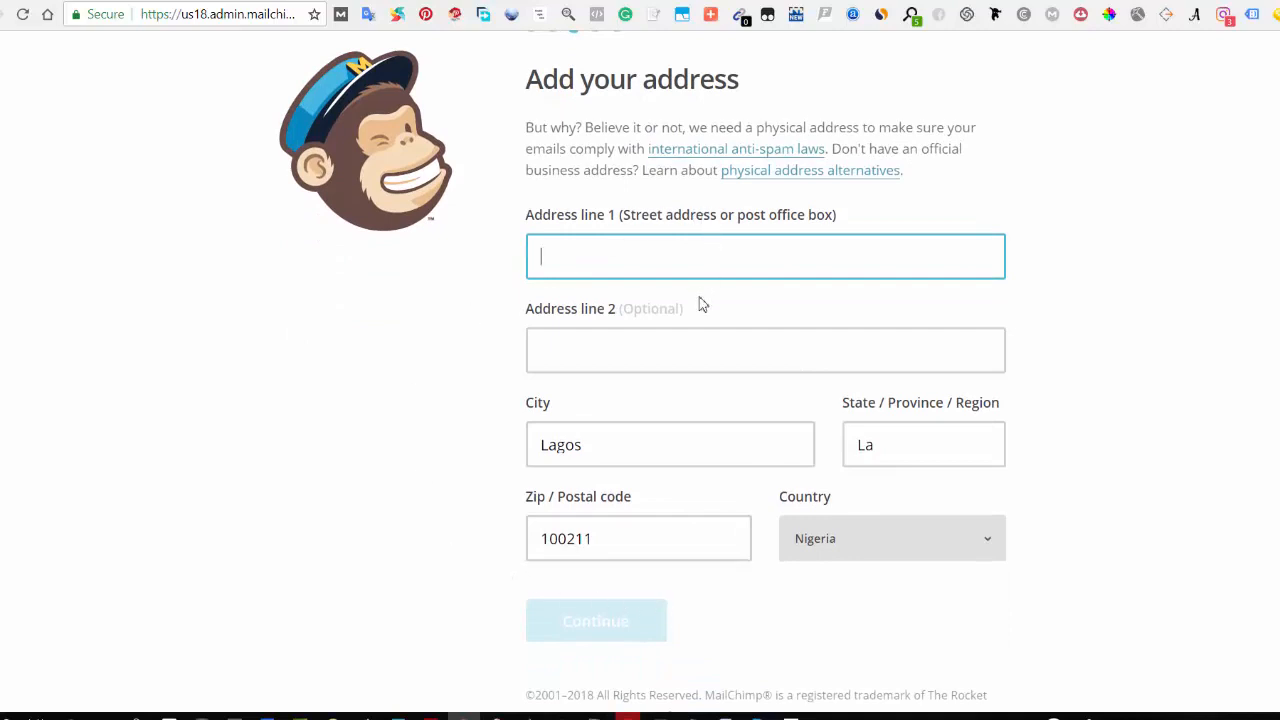
scroll(514, 396, up, 1)
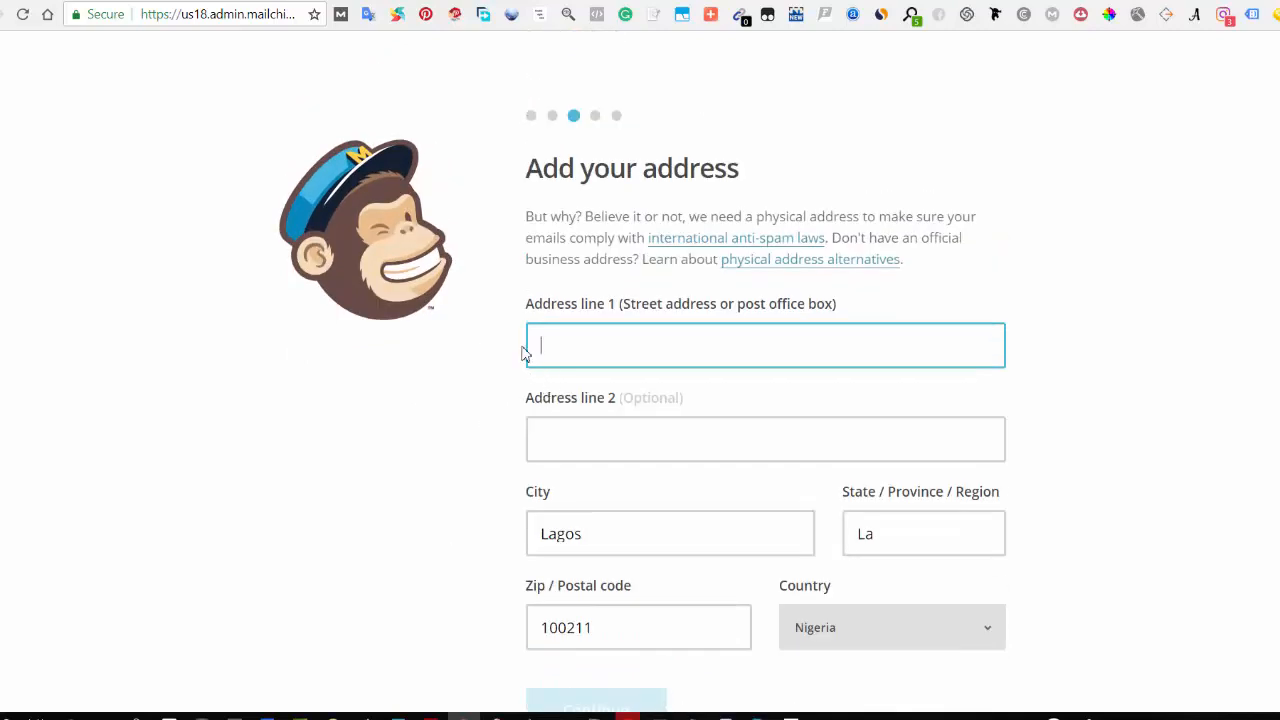
scroll(786, 410, down, 1)
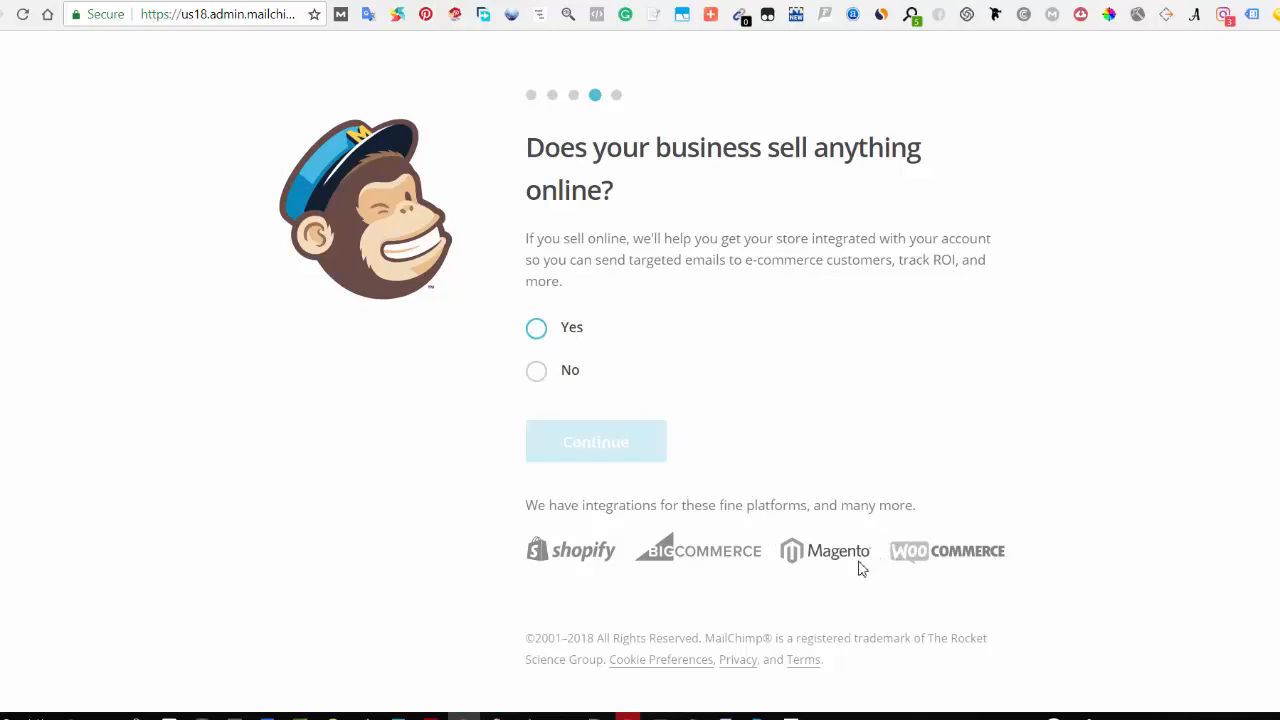
Step: Answer No to selling online, continue, and skip connecting Facebook or Twitter
click(537, 371)
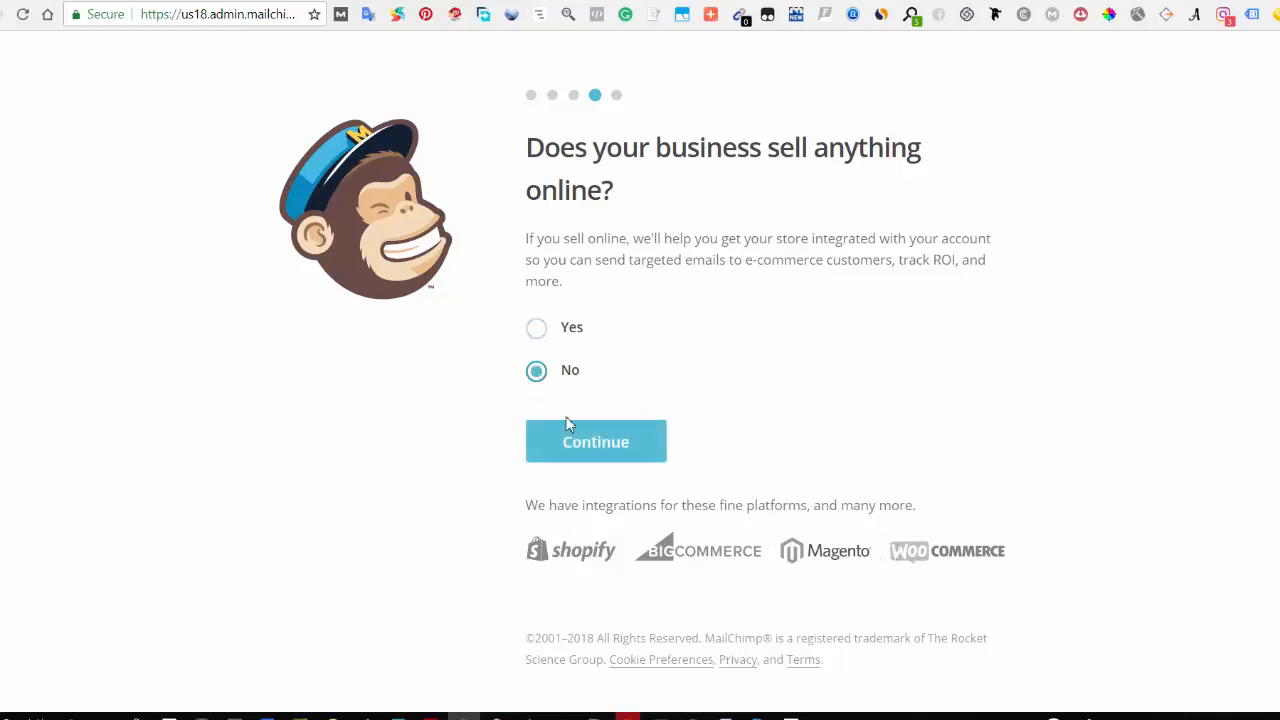
click(569, 430)
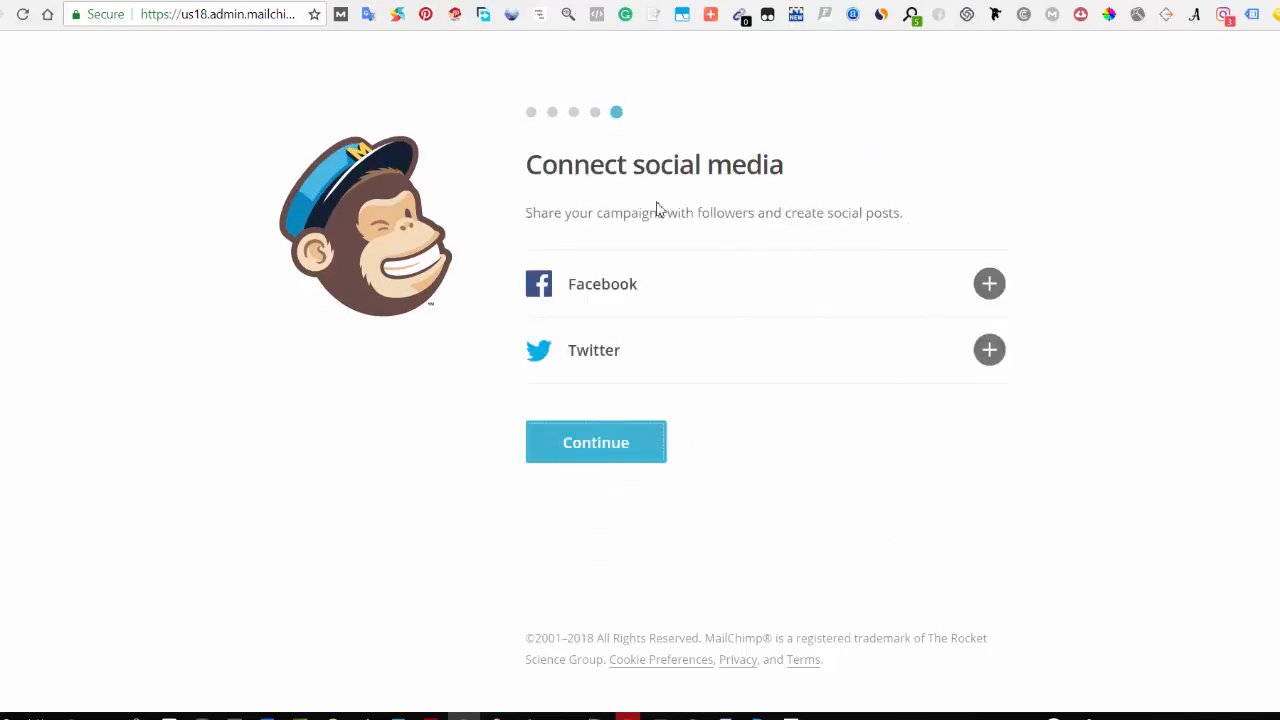
click(596, 450)
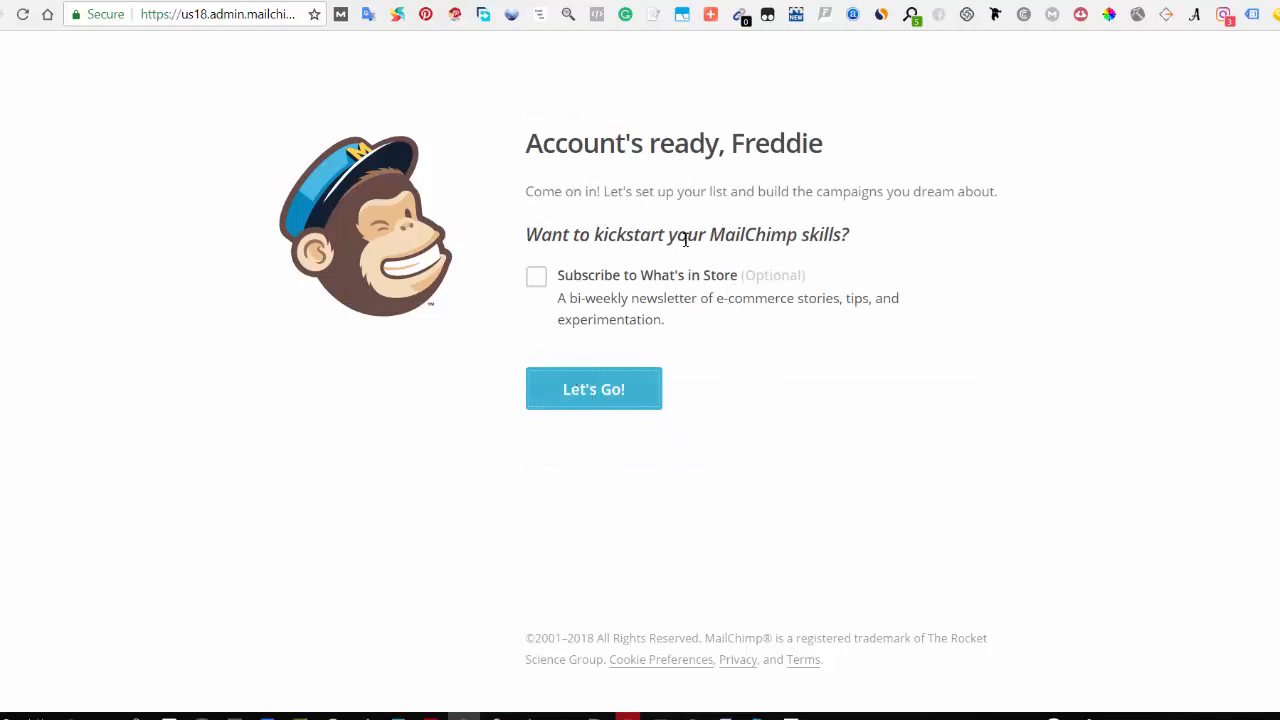
Step: Finish the account setup without subscribing to the newsletter and dismiss the Postcards introduction
click(598, 404)
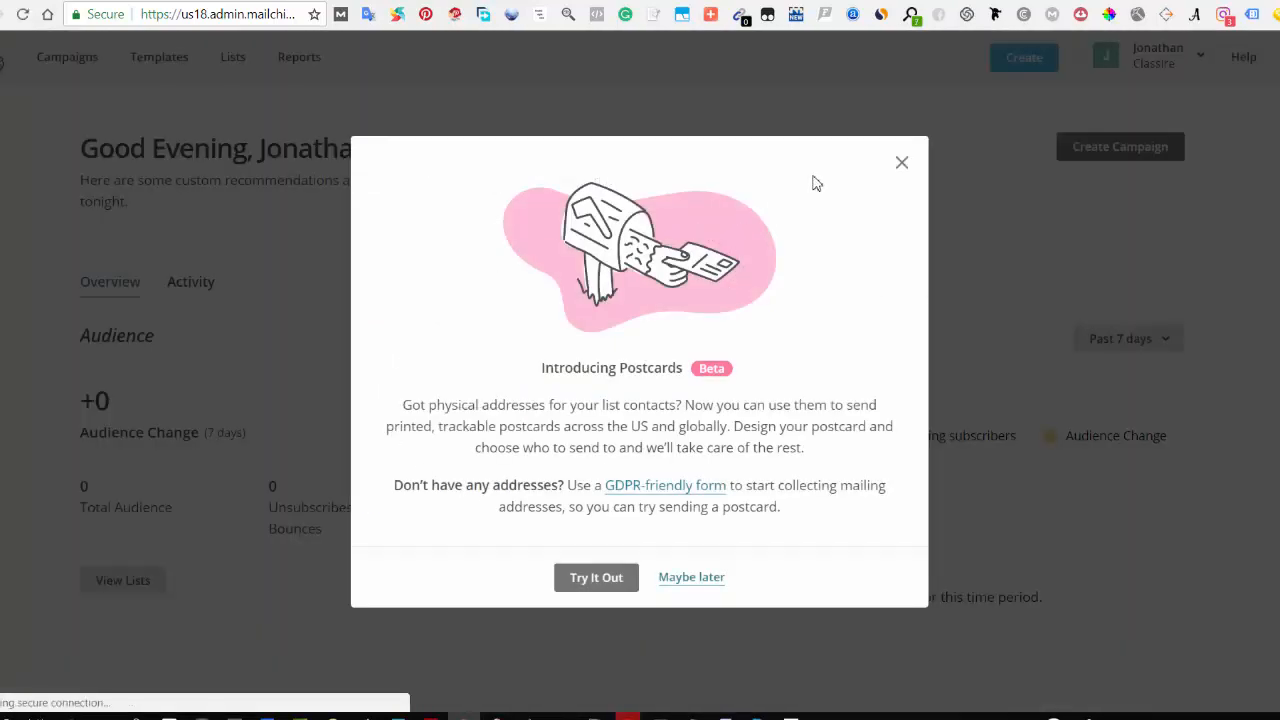
click(901, 163)
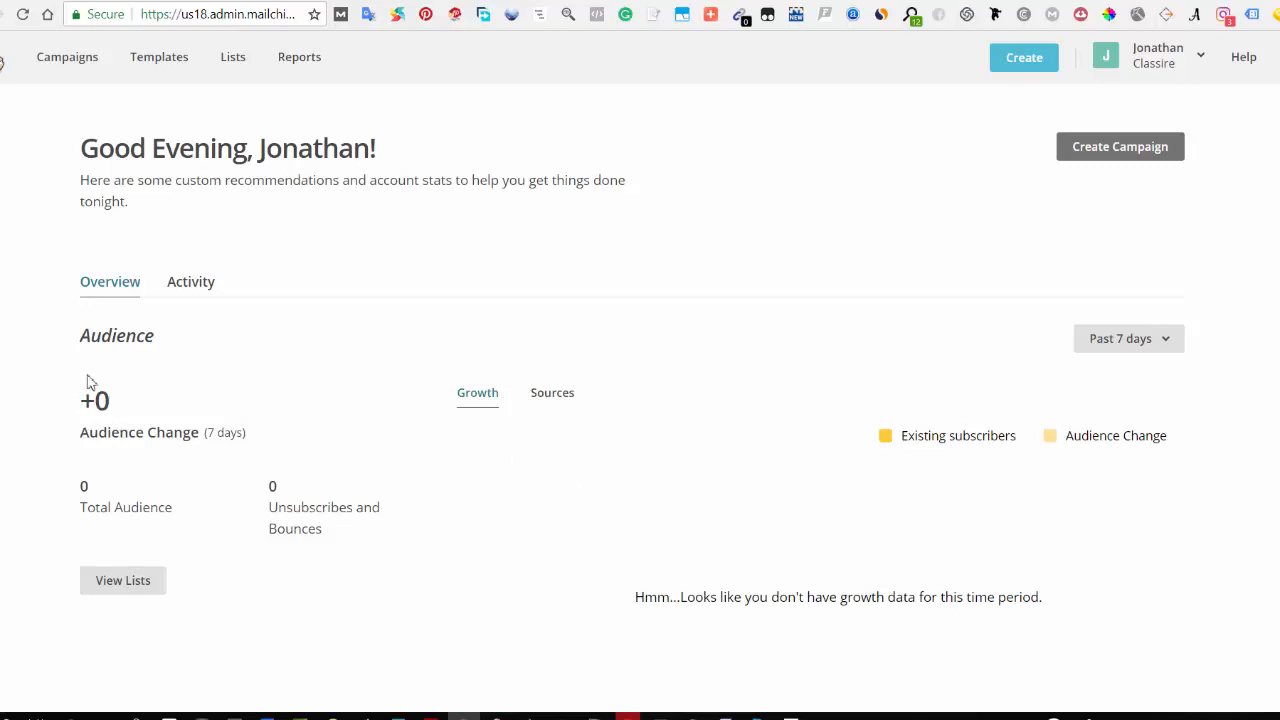
Step: Scroll through the dashboard to review the audience overview, campaigns section and helpful shortcuts
scroll(296, 461, down, 4)
scroll(180, 391, up, 4)
scroll(591, 420, down, 5)
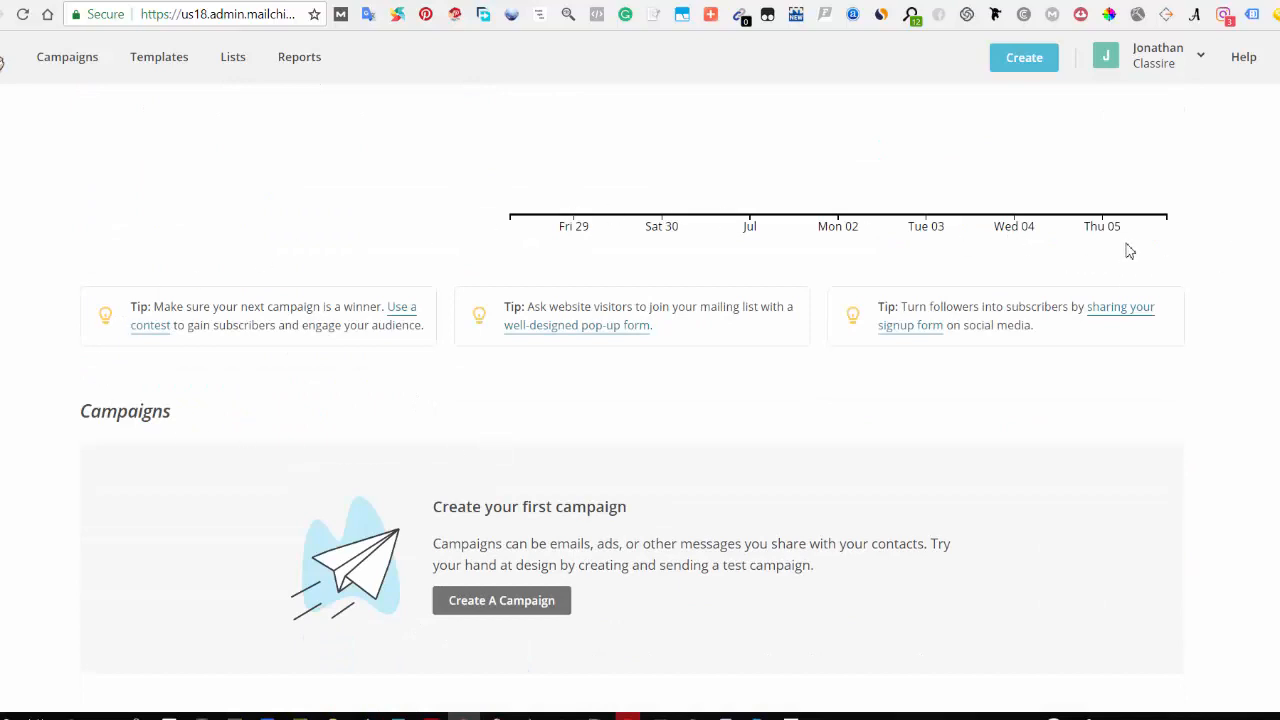
scroll(137, 440, down, 4)
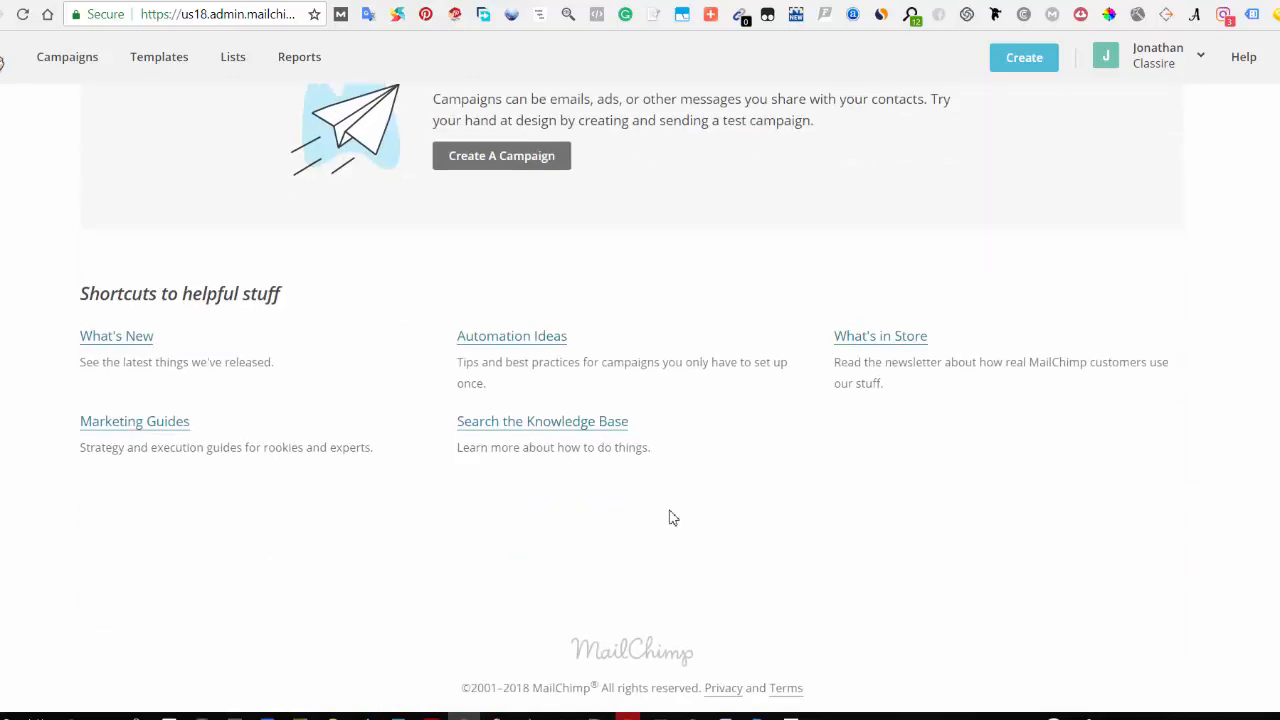
scroll(669, 517, up, 5)
scroll(370, 345, up, 5)
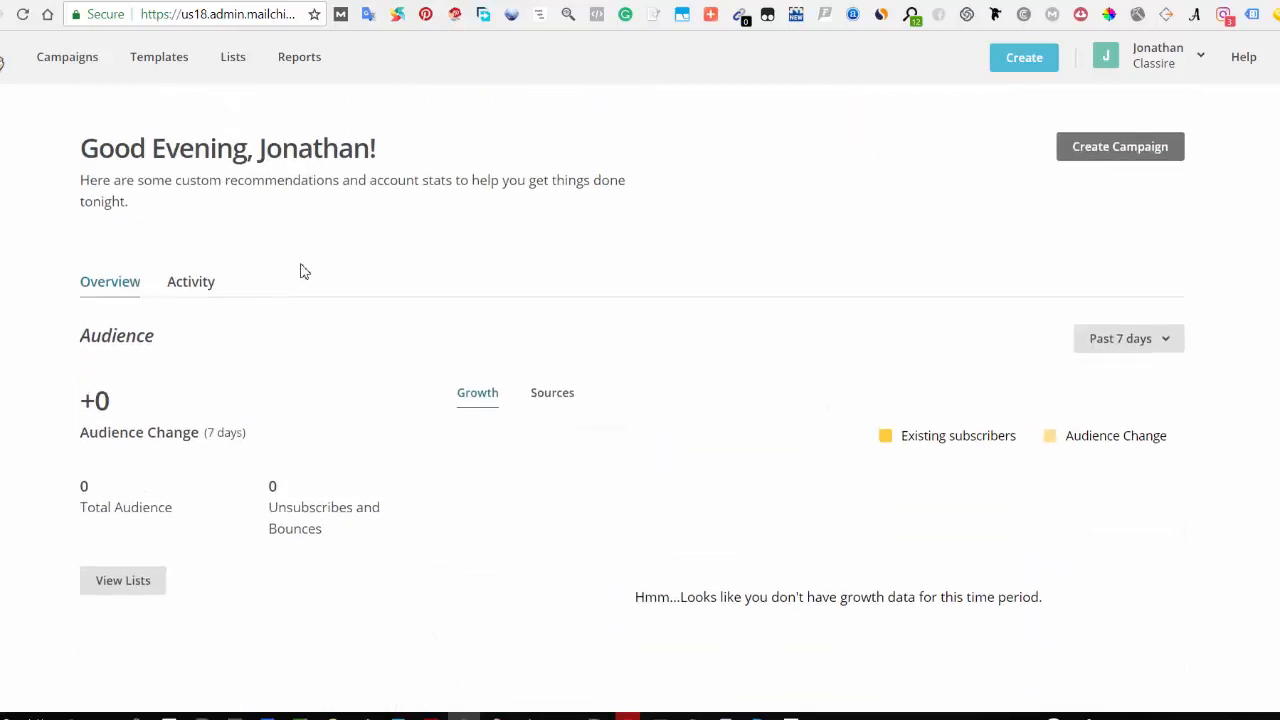
scroll(114, 294, down, 1)
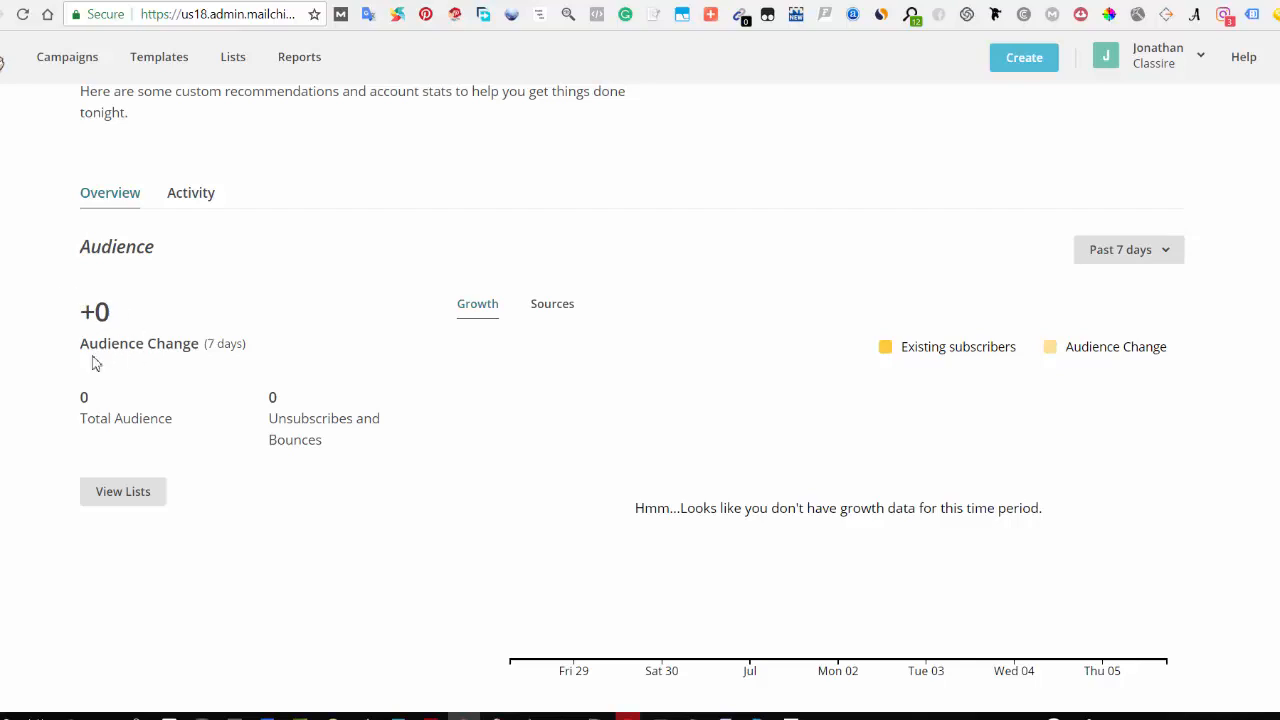
Step: Switch the audience chart to Sources and scroll through the dashboard's tips and campaigns section
click(552, 320)
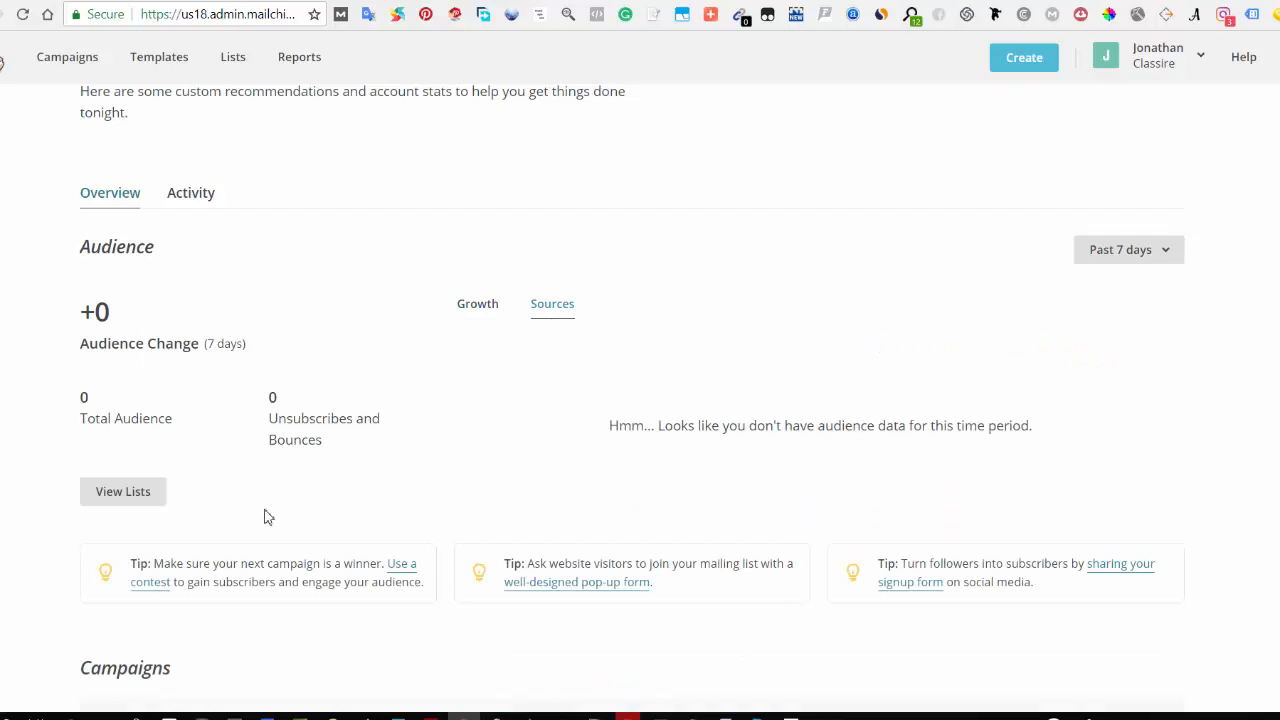
scroll(206, 360, down, 1)
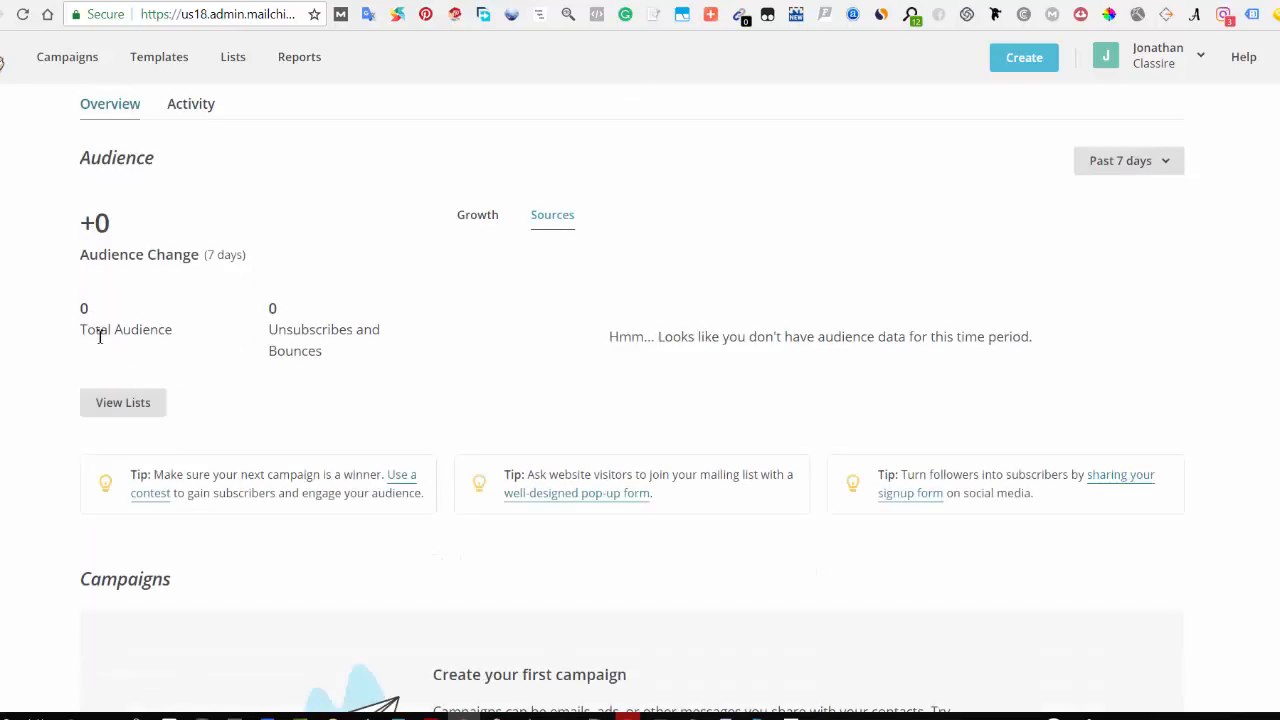
scroll(246, 446, down, 6)
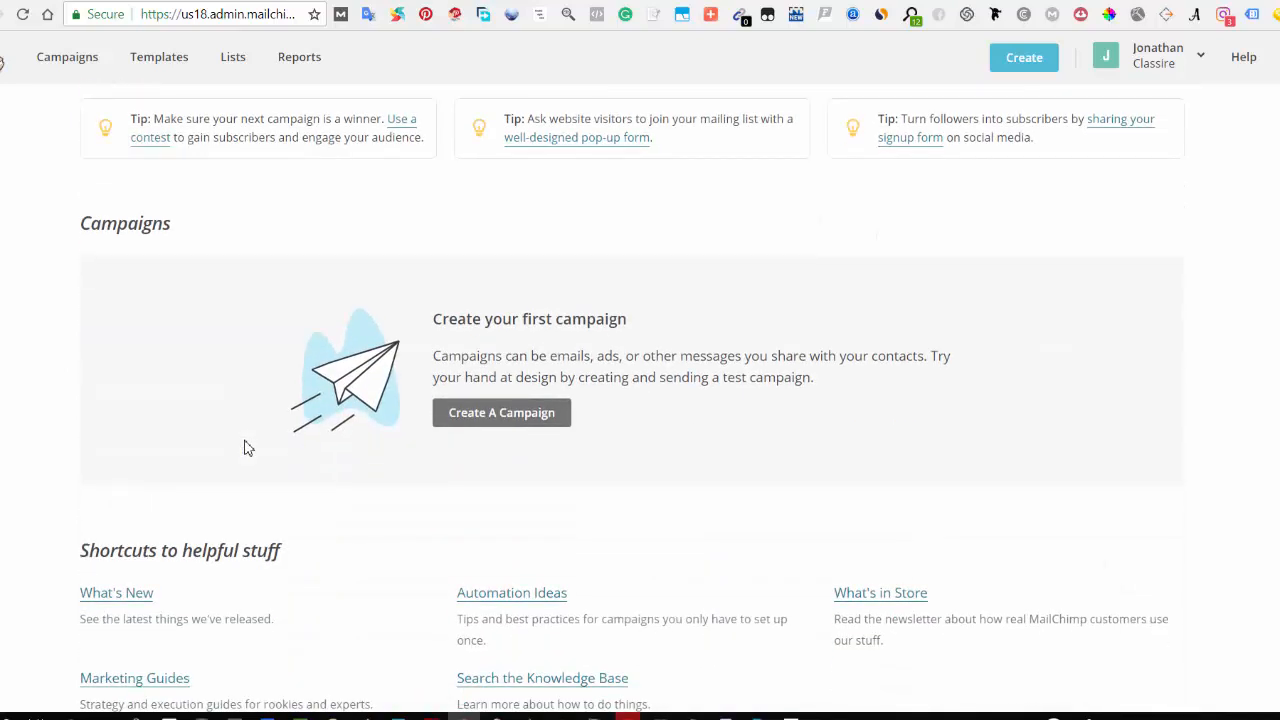
scroll(230, 420, up, 5)
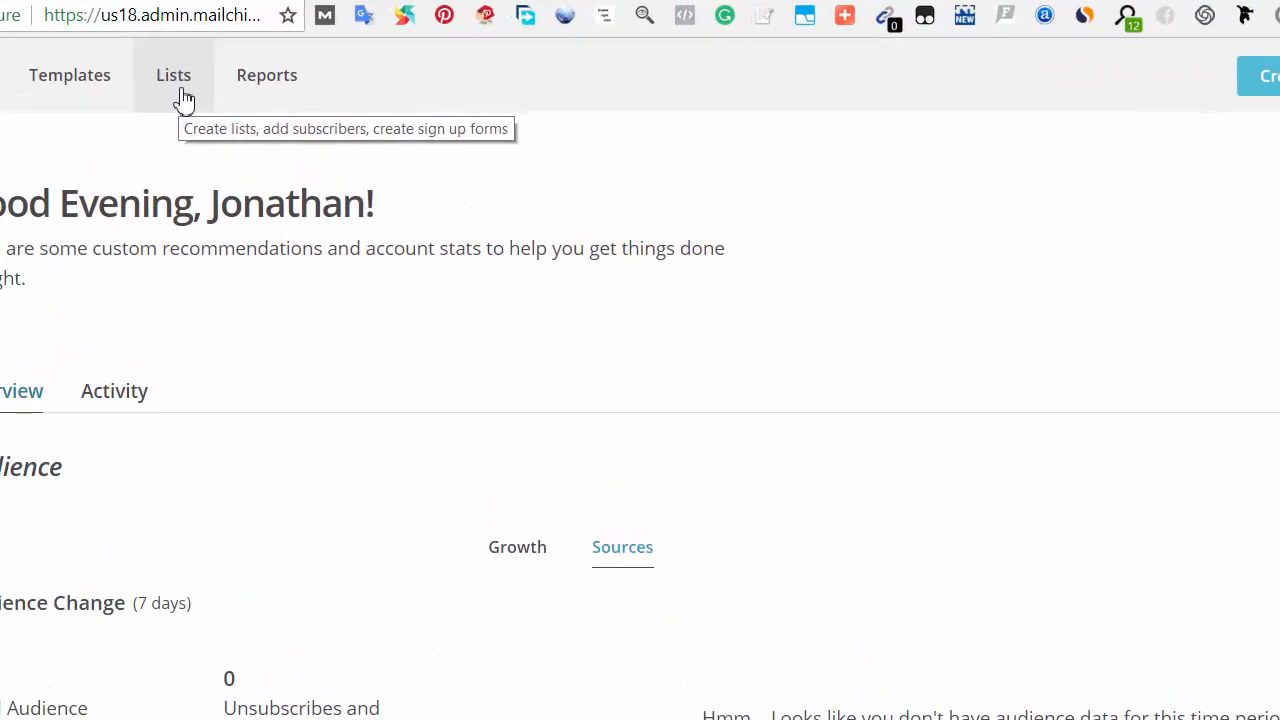
Step: Start creating a new list from the Lists page and name it relationship
click(177, 100)
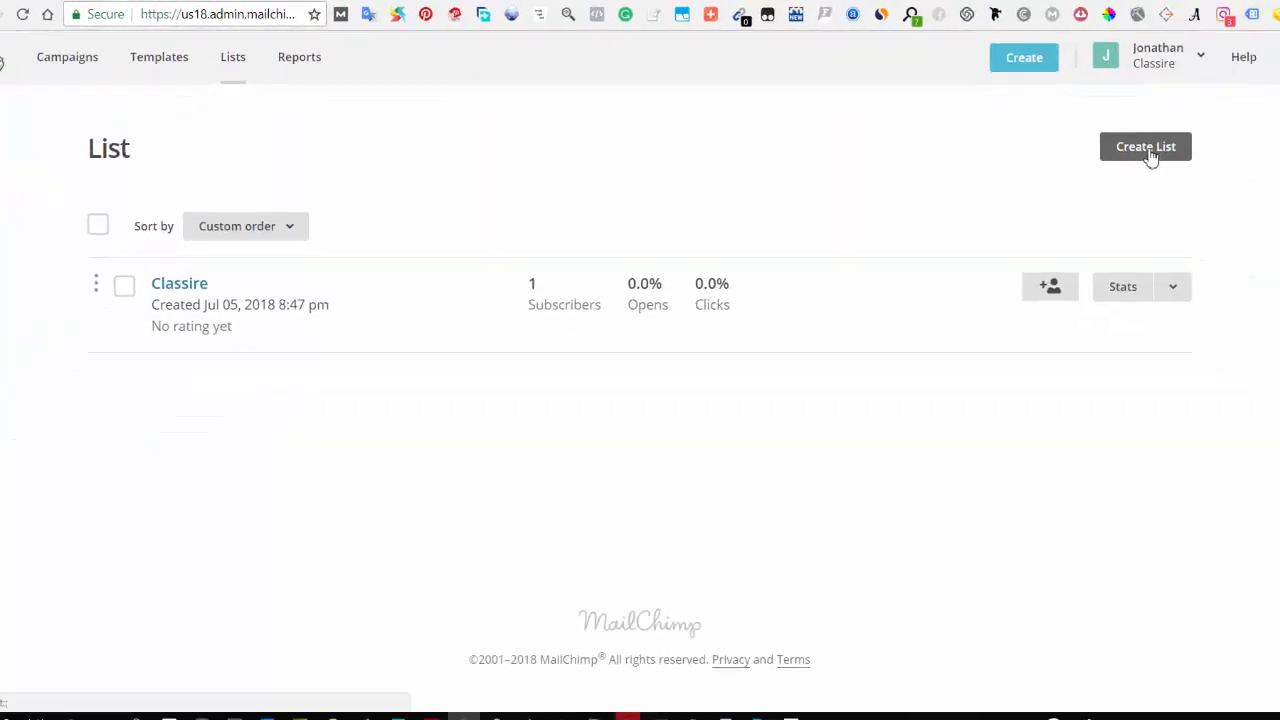
click(1150, 158)
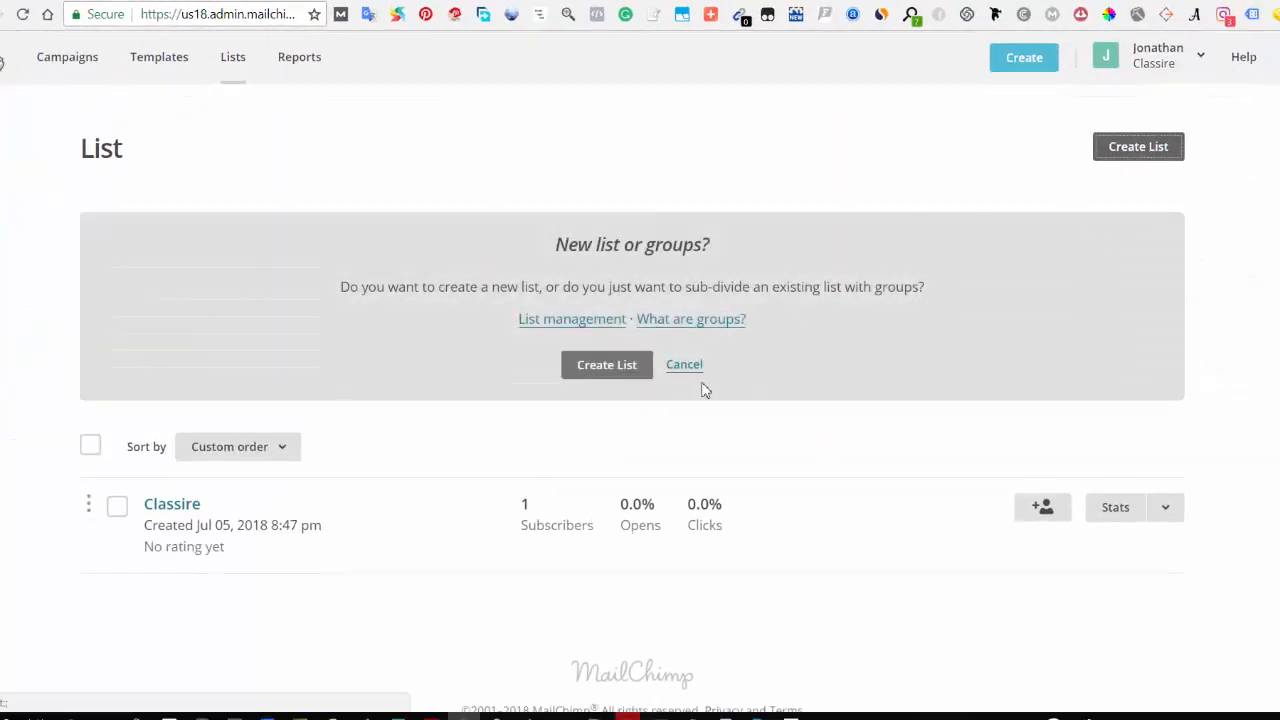
click(593, 378)
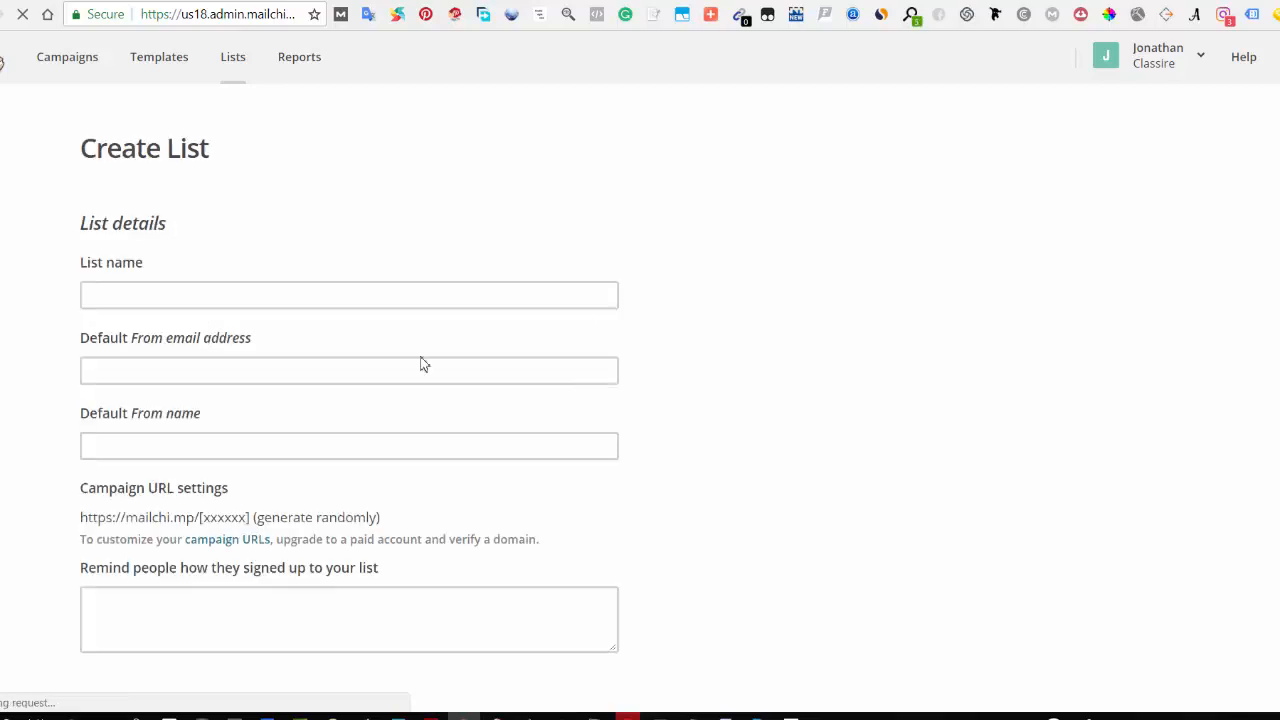
click(266, 299)
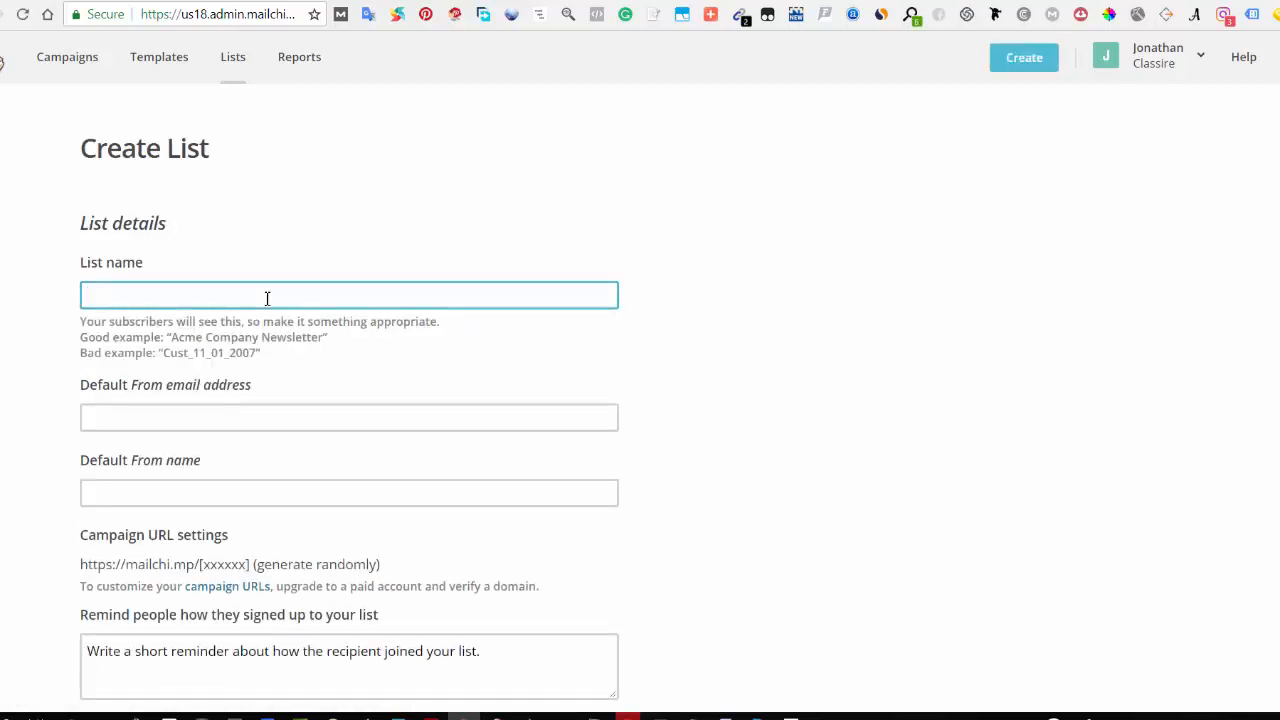
text(relat)
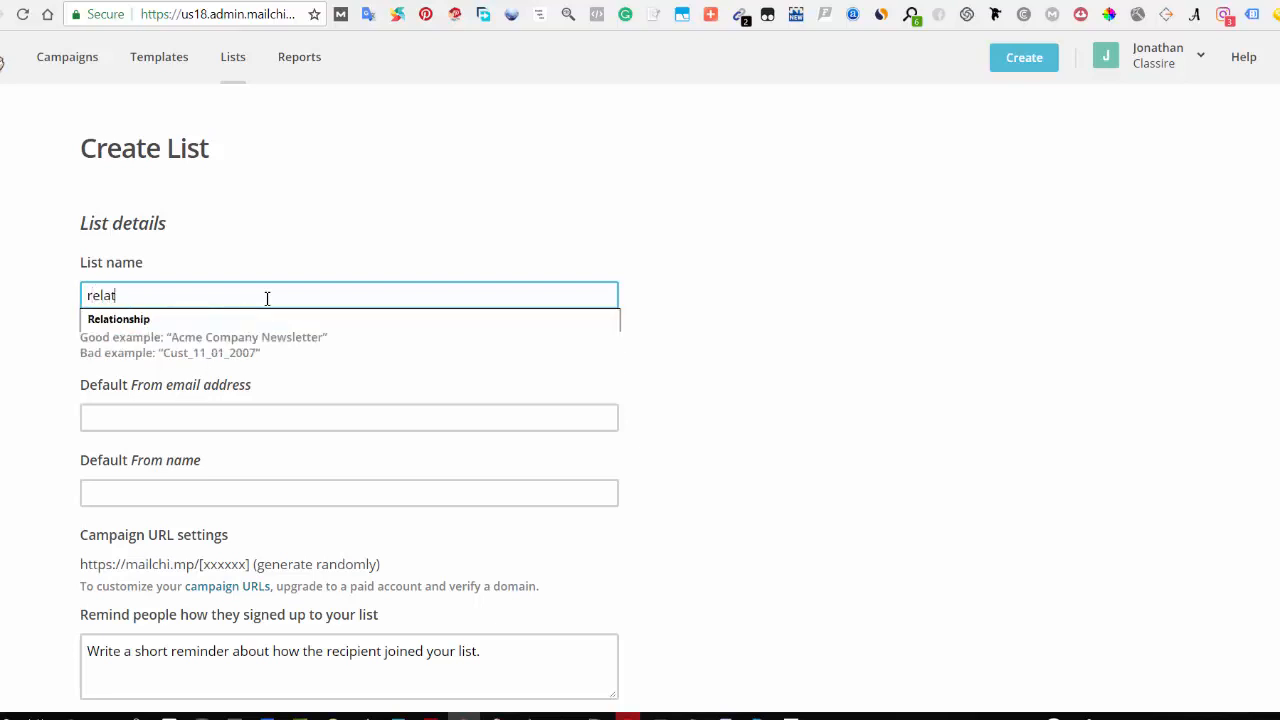
text(ionship)
click(418, 243)
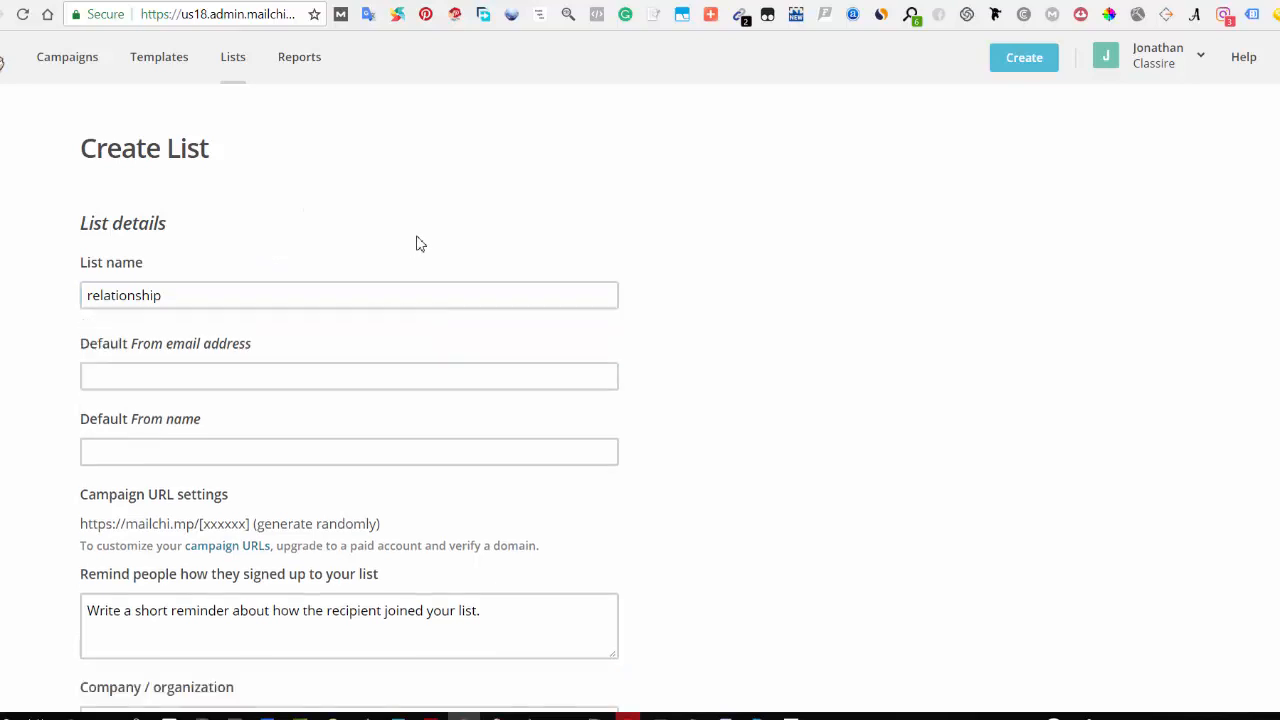
Step: Enter the business's e-mail address as the list's default From email address
click(134, 368)
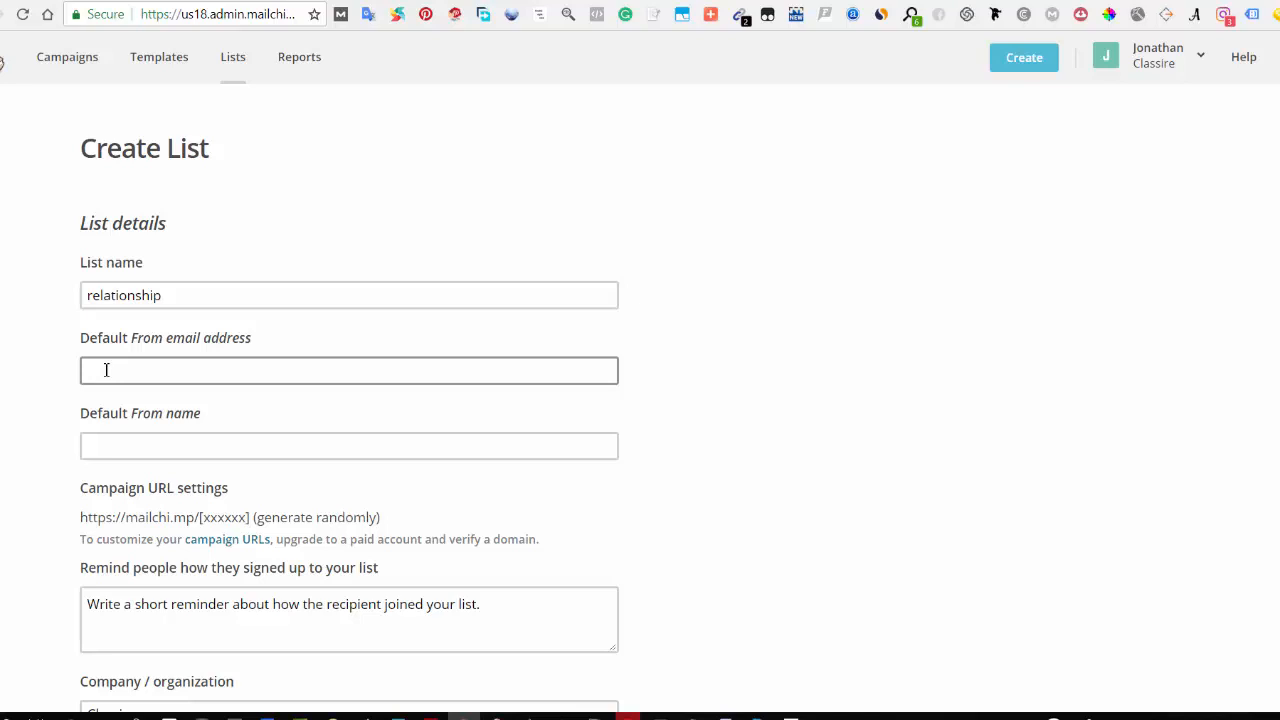
click(106, 370)
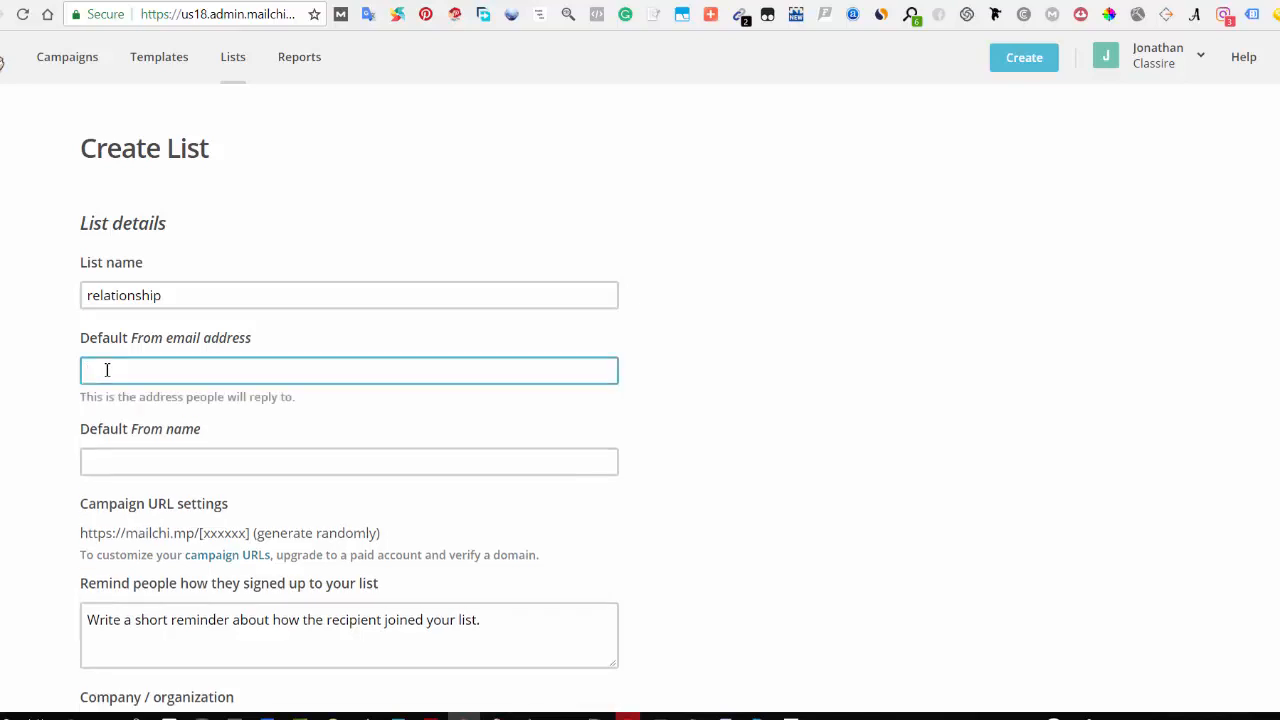
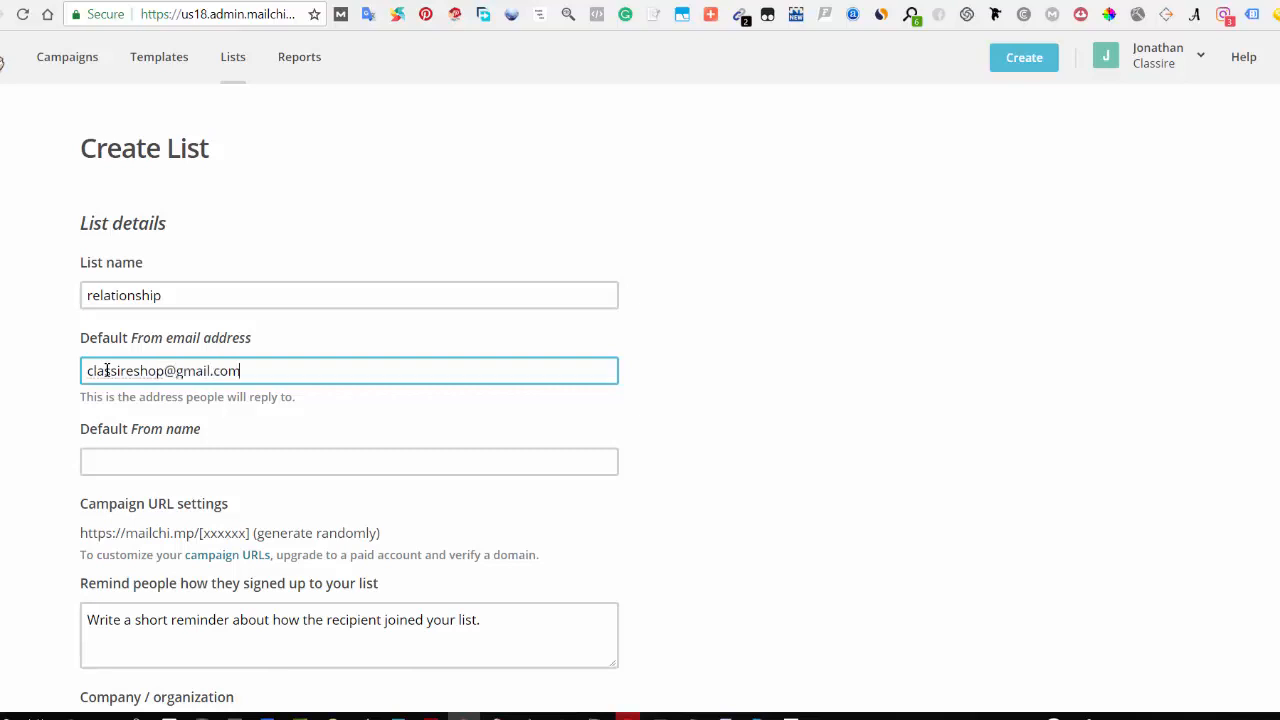
Step: Enter the owner's first name as the default From name
click(151, 464)
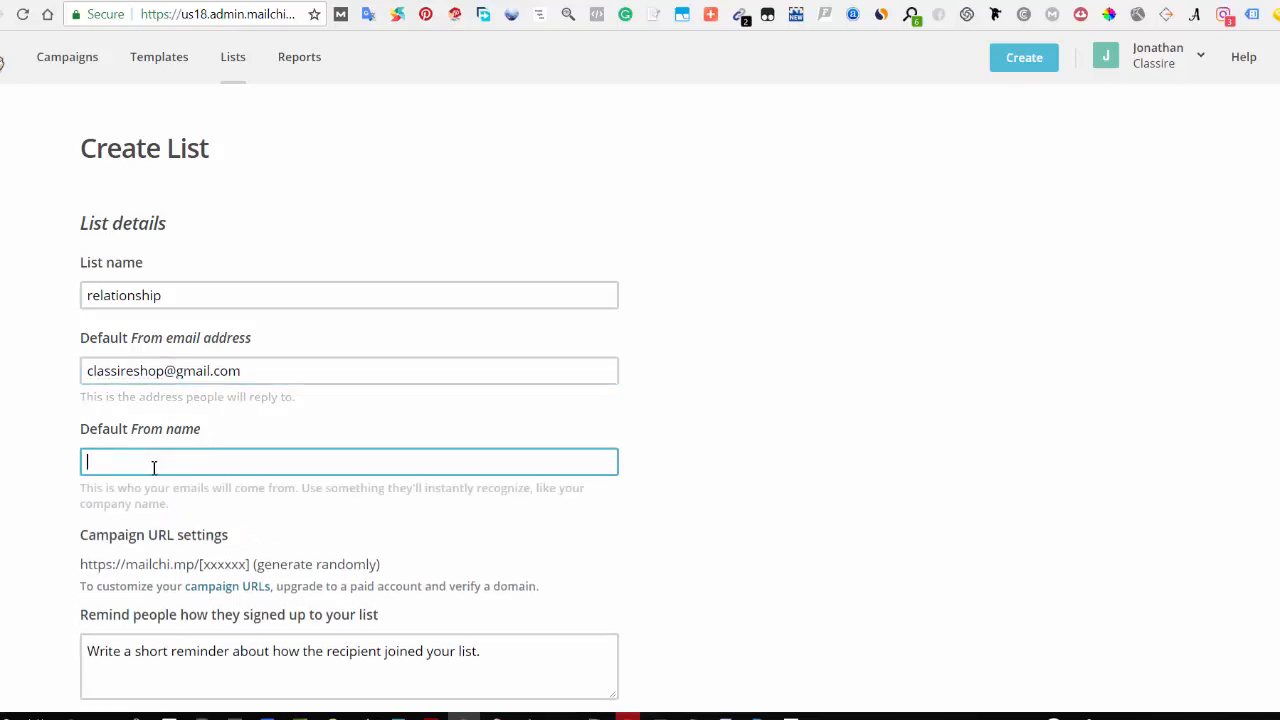
text(Jonathan)
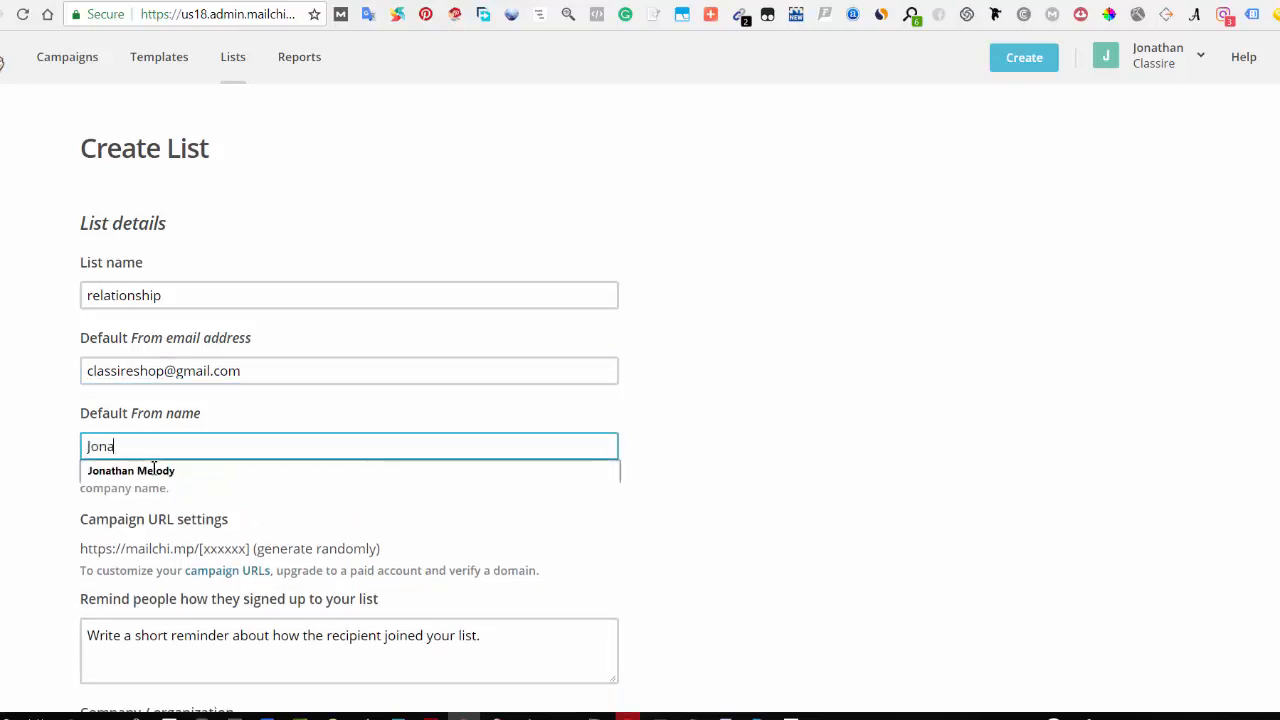
click(31, 465)
scroll(171, 597, down, 1)
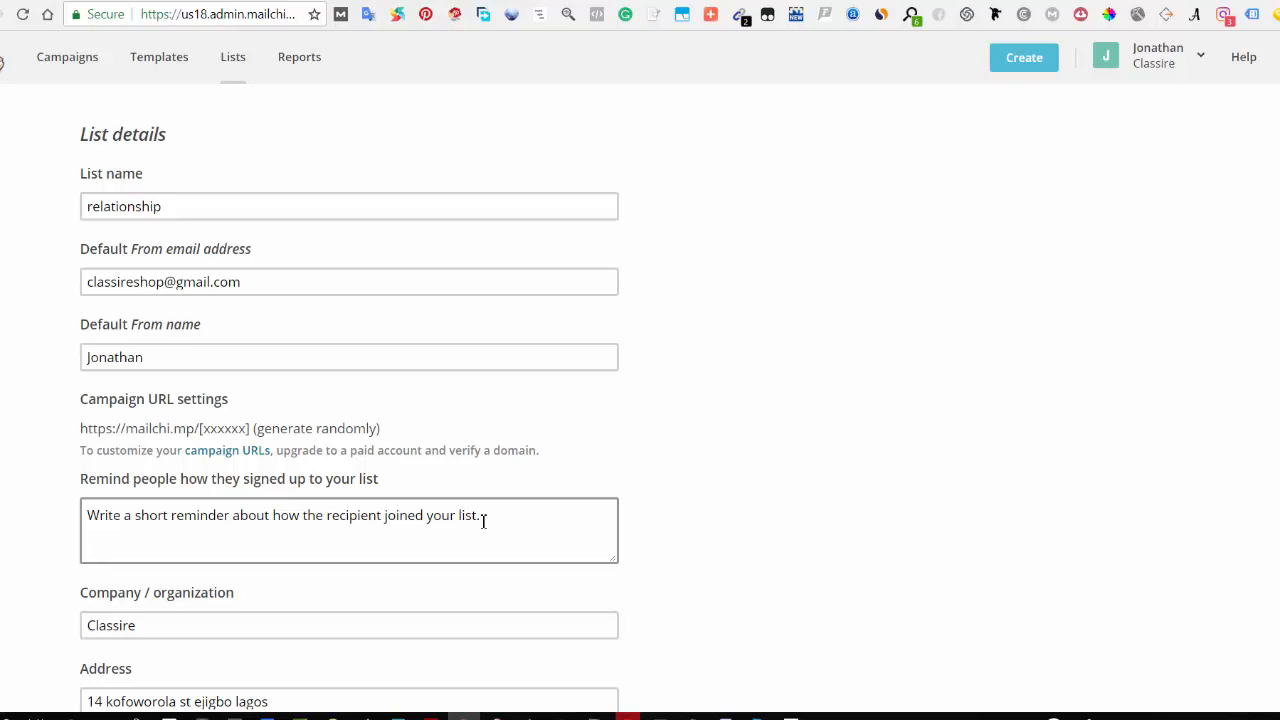
scroll(485, 520, down, 3)
click(489, 260)
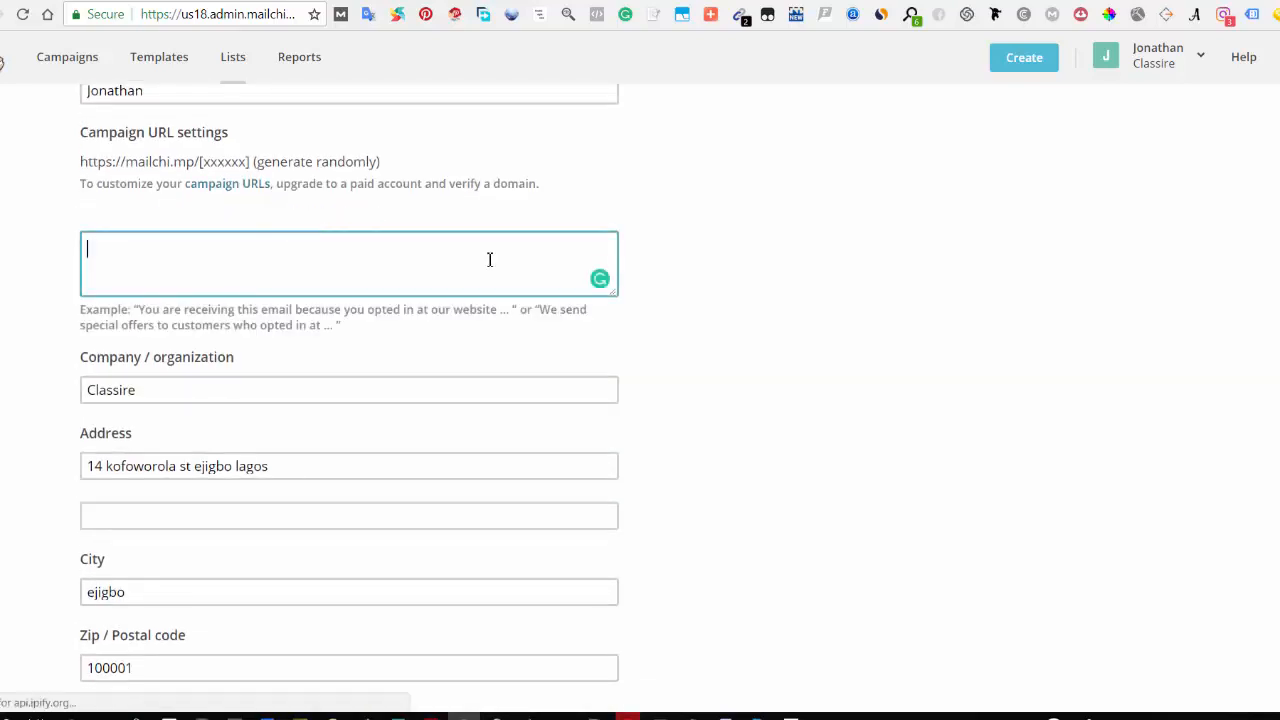
text(Yo)
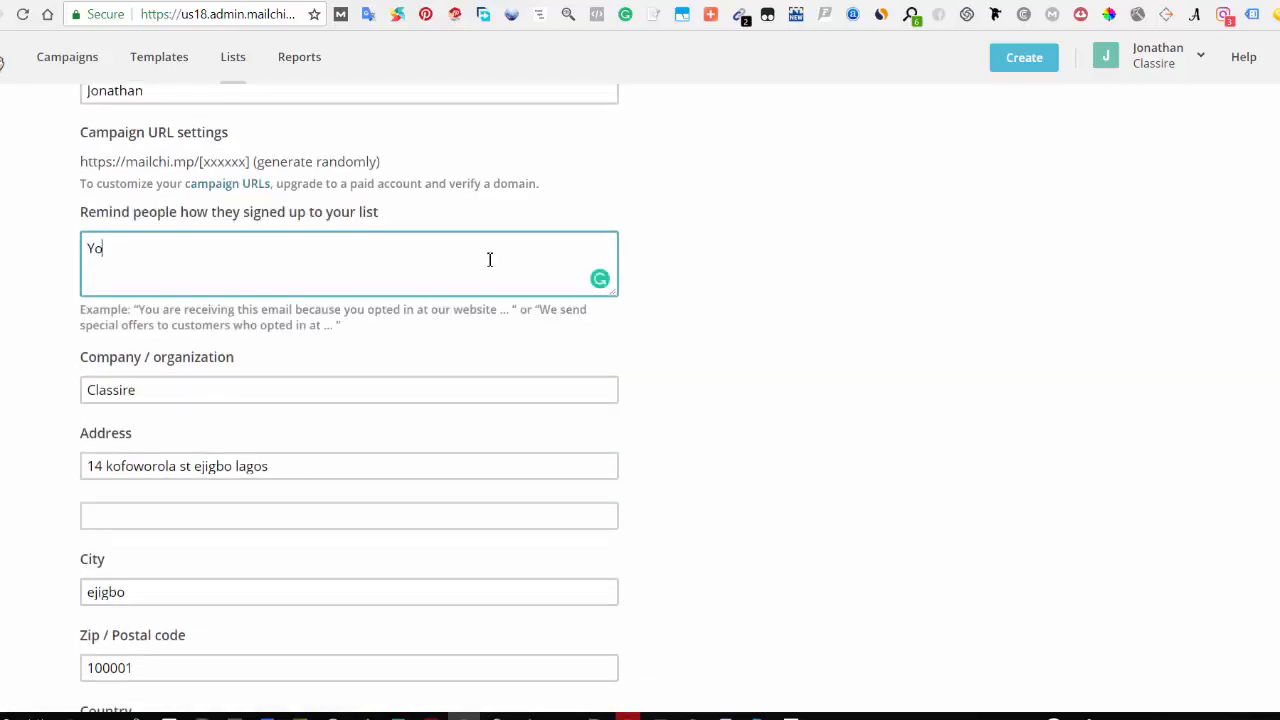
text(u're receiving this email )
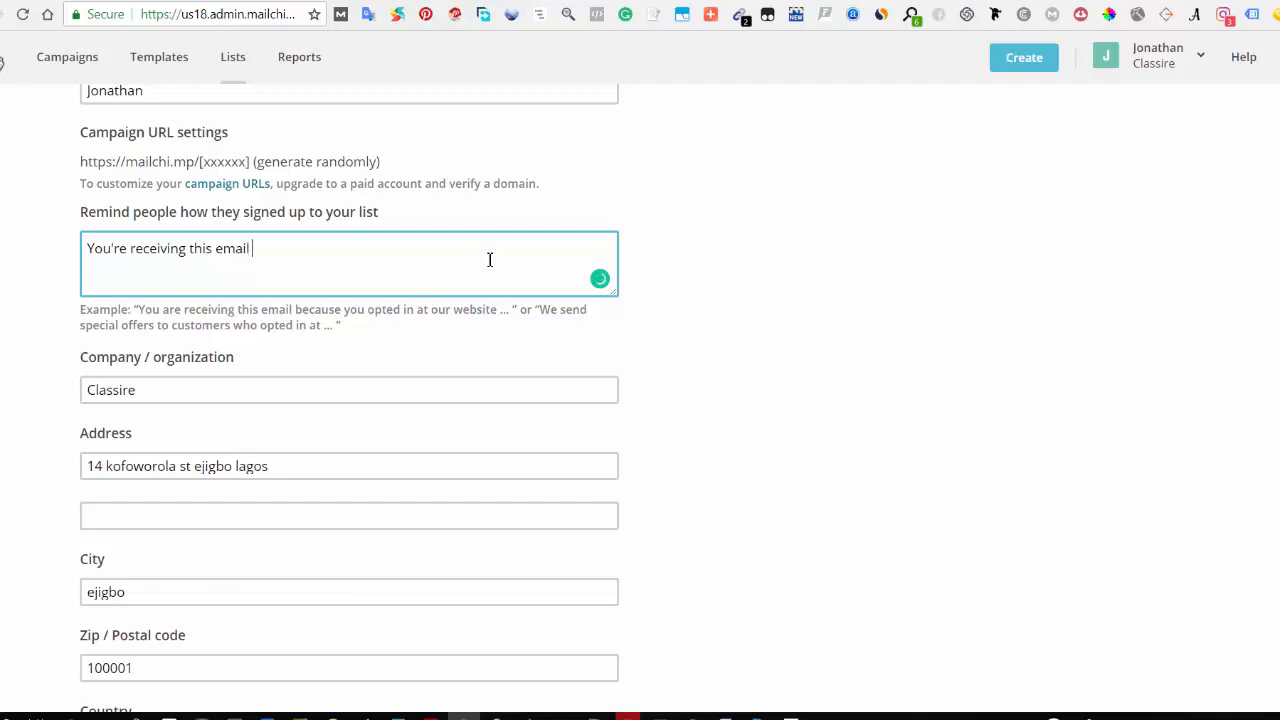
text(because you signed up)
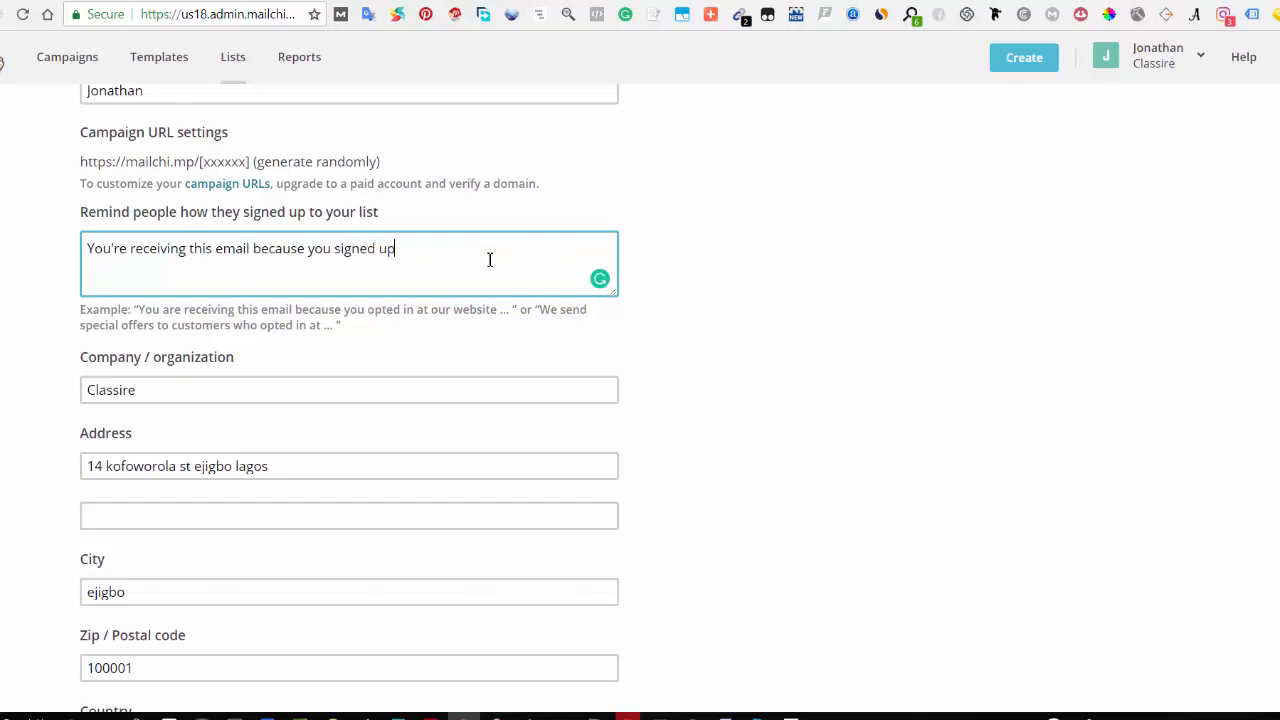
text( for one of our report on cl)
key(BackSpace)
text(www)
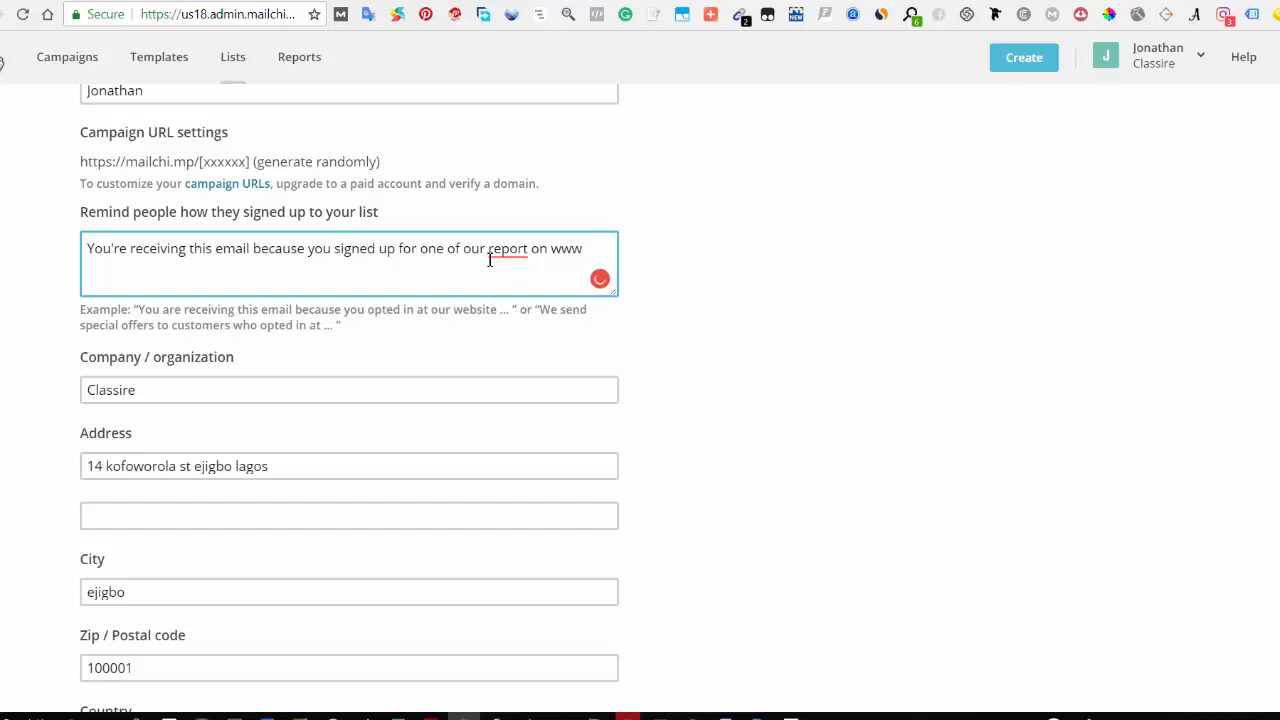
text(.melarts)
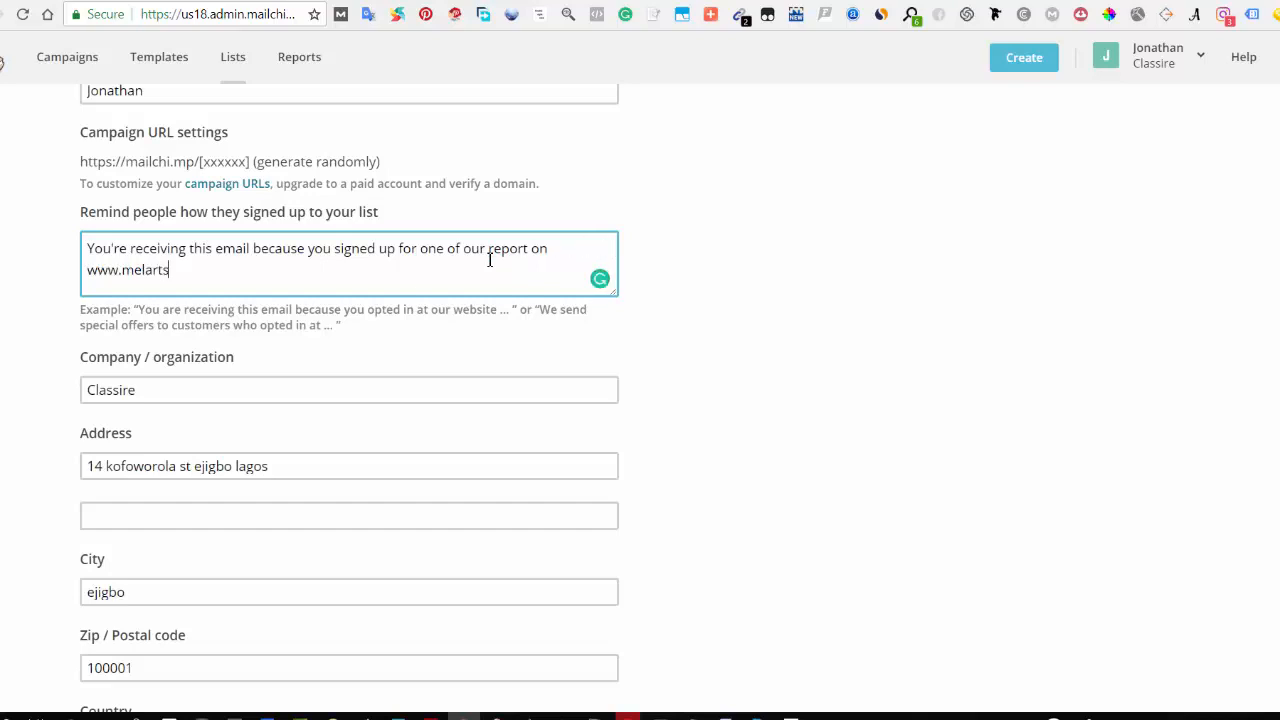
text(.com)
click(318, 399)
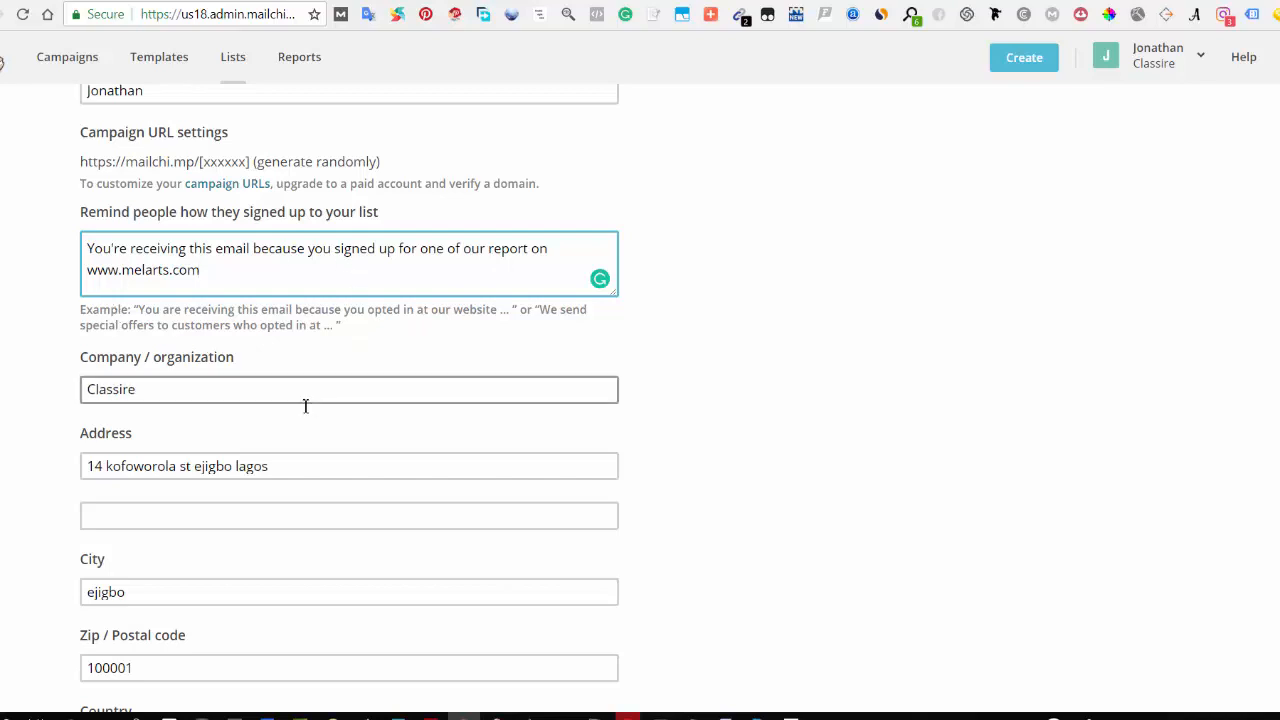
Step: Review the rest of the list form: address, country, phone, form settings and notification options
scroll(166, 408, down, 4)
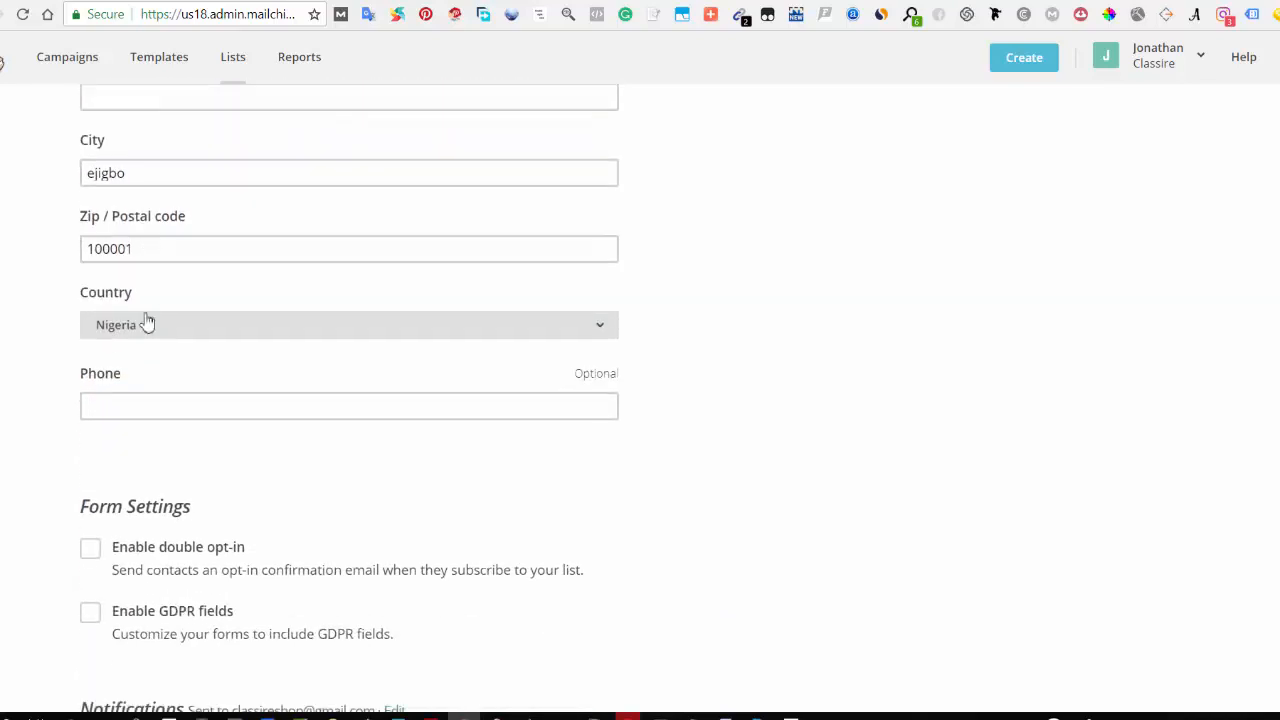
scroll(147, 322, down, 2)
scroll(95, 310, up, 1)
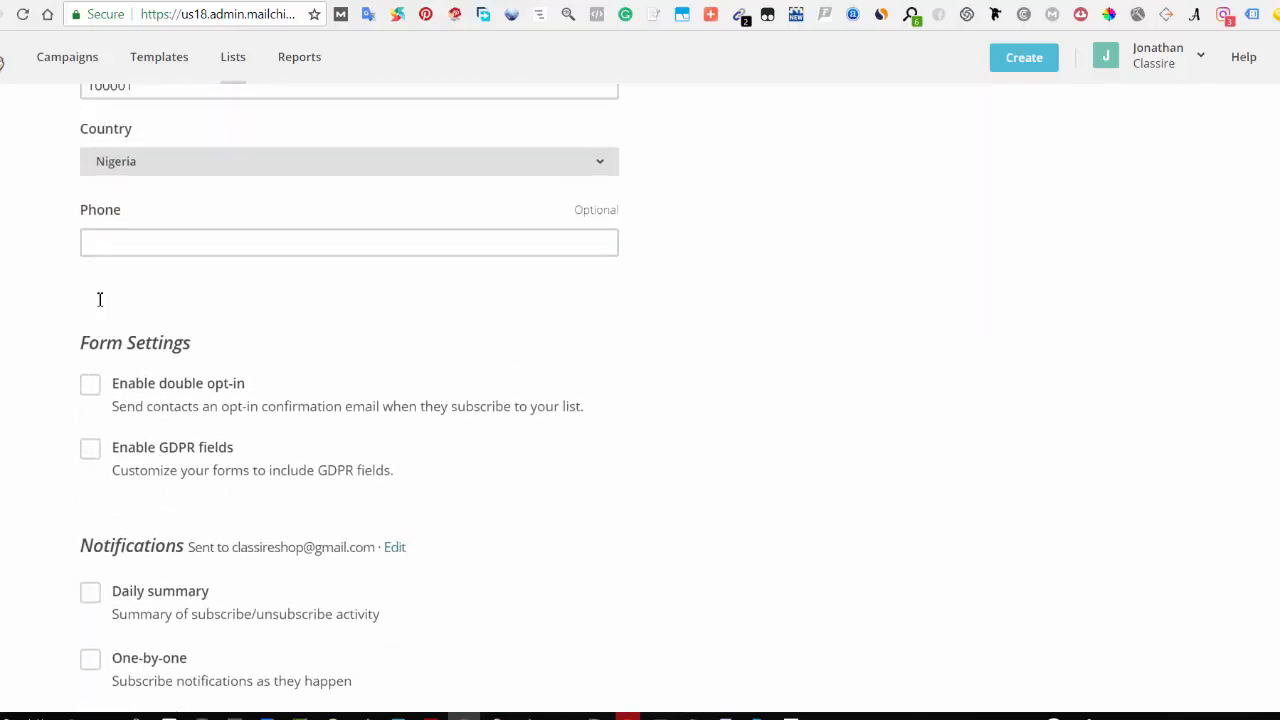
scroll(100, 299, up, 2)
click(129, 472)
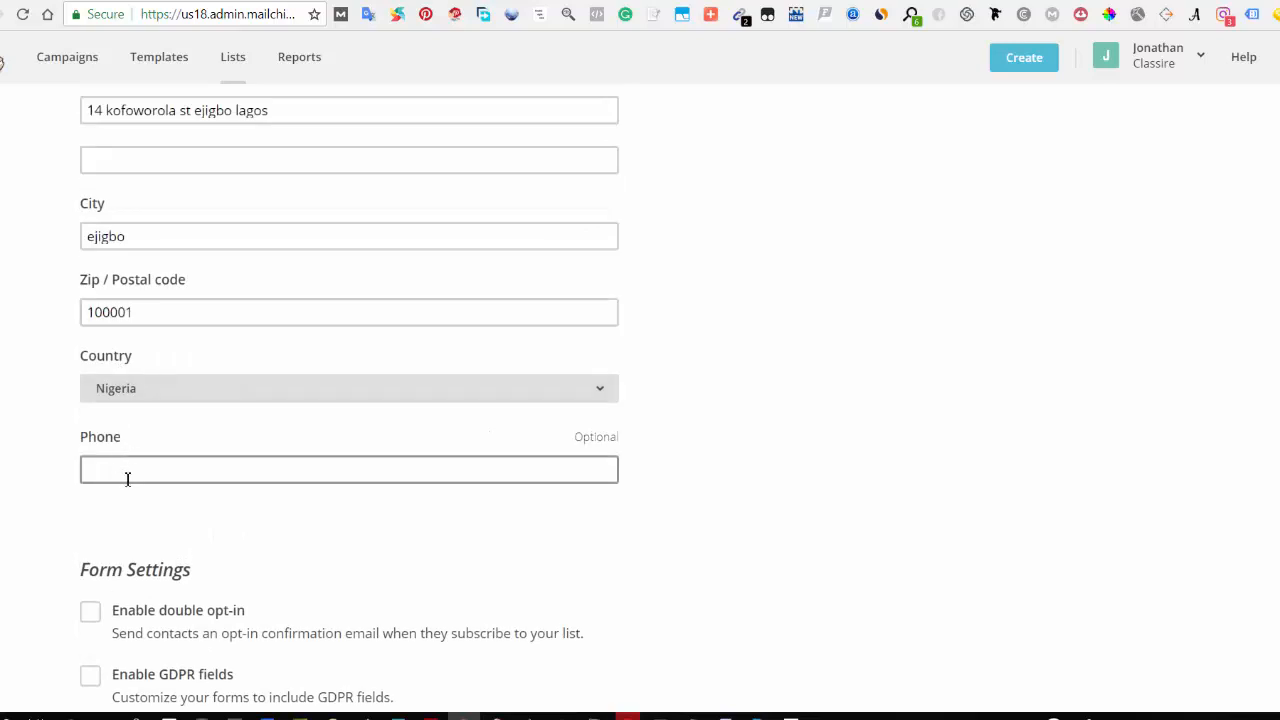
click(58, 476)
scroll(57, 475, up, 1)
scroll(57, 476, up, 1)
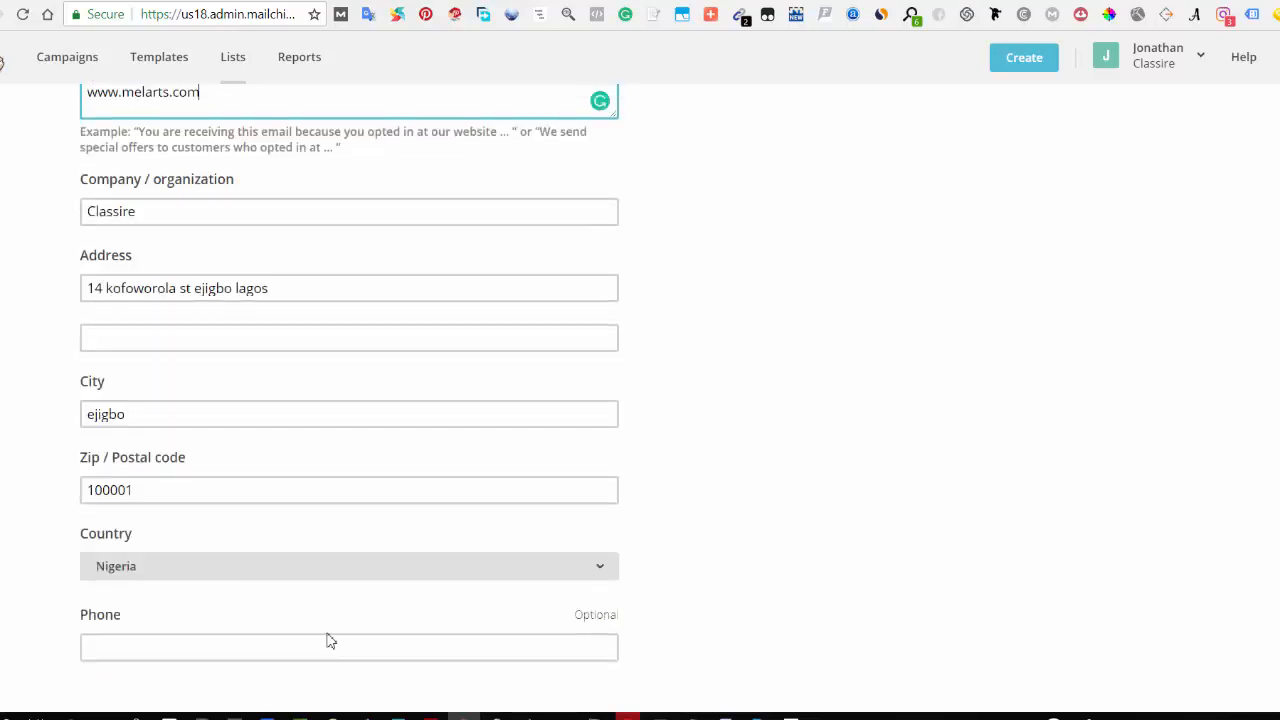
scroll(329, 640, down, 1)
click(608, 548)
click(656, 541)
scroll(663, 534, down, 2)
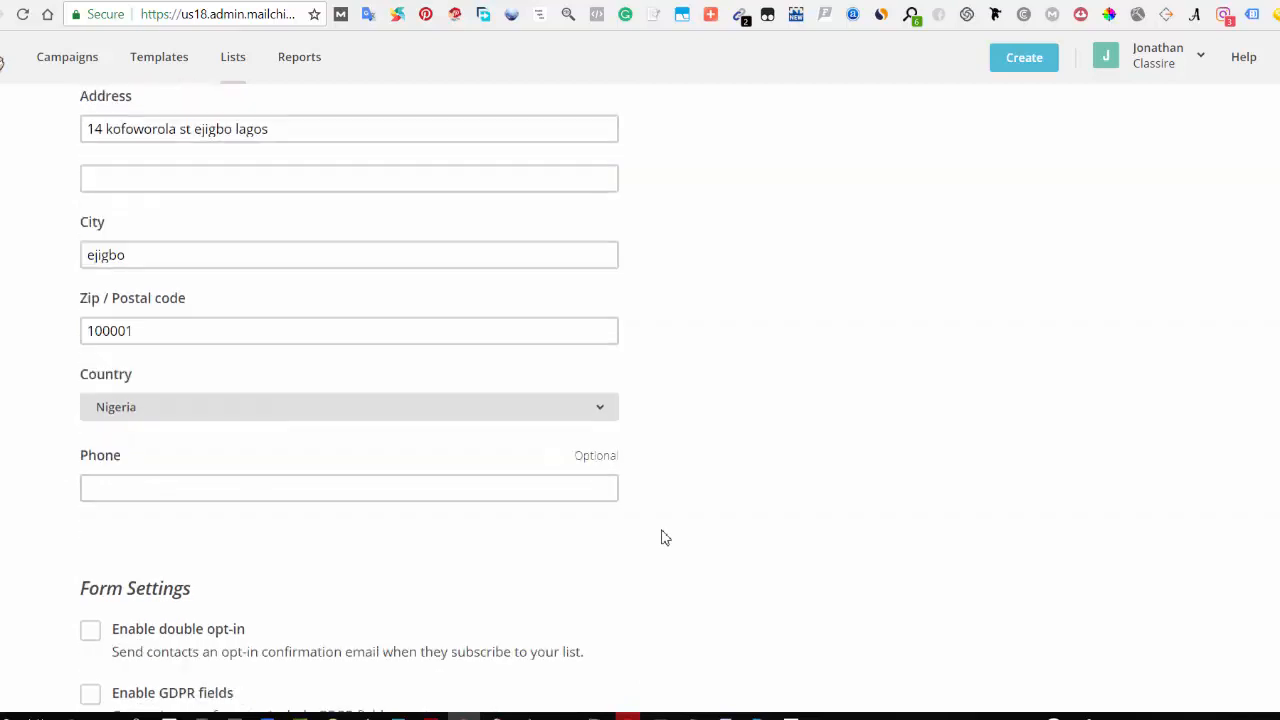
scroll(706, 512, down, 2)
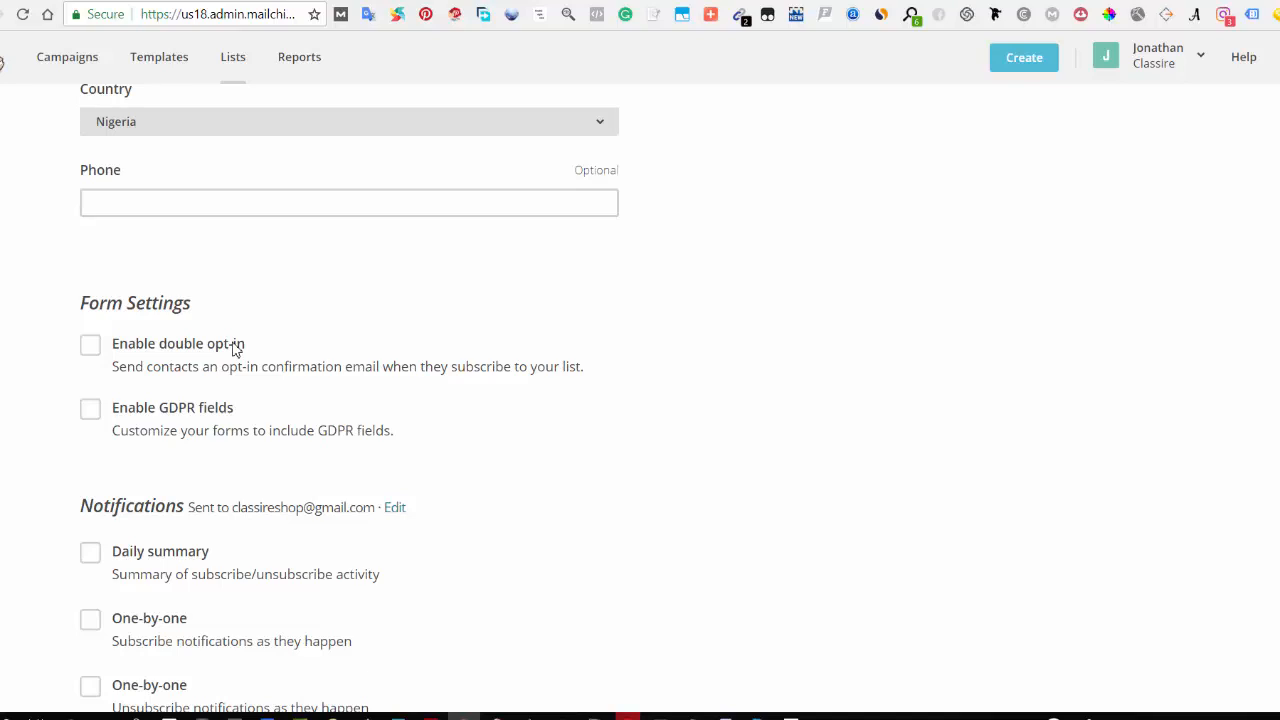
scroll(169, 471, down, 3)
scroll(157, 469, up, 2)
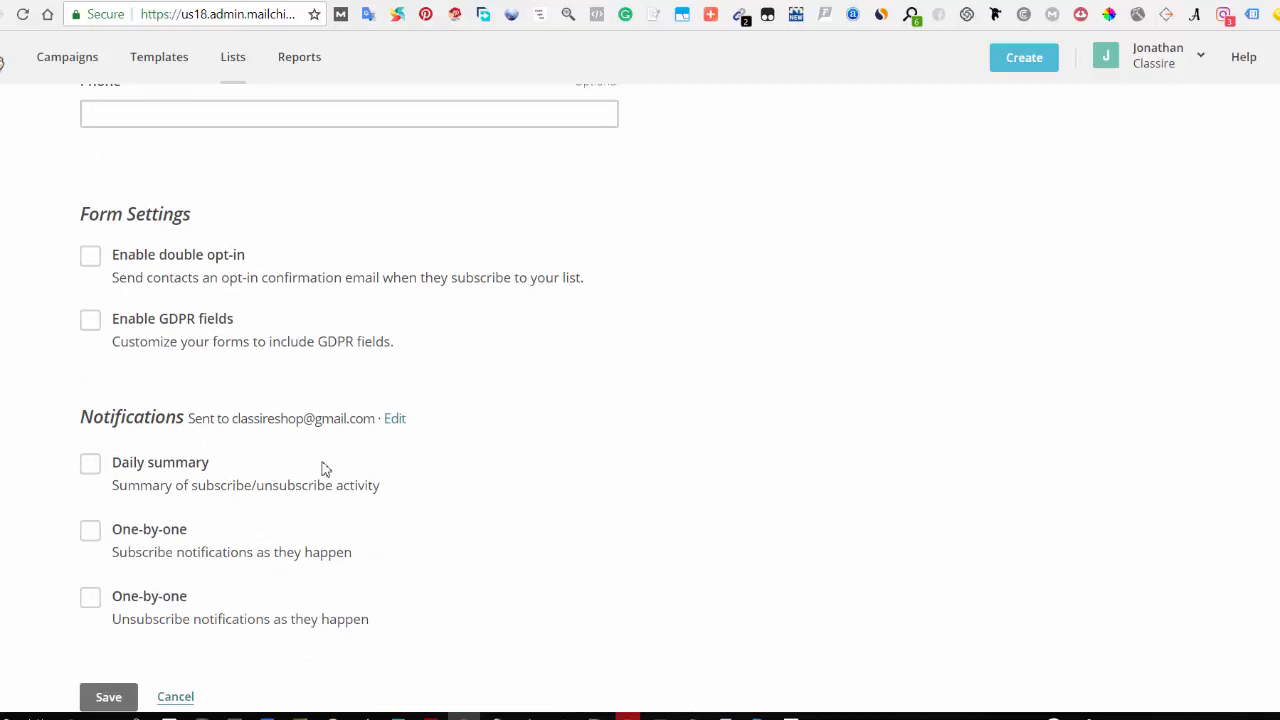
scroll(320, 466, down, 1)
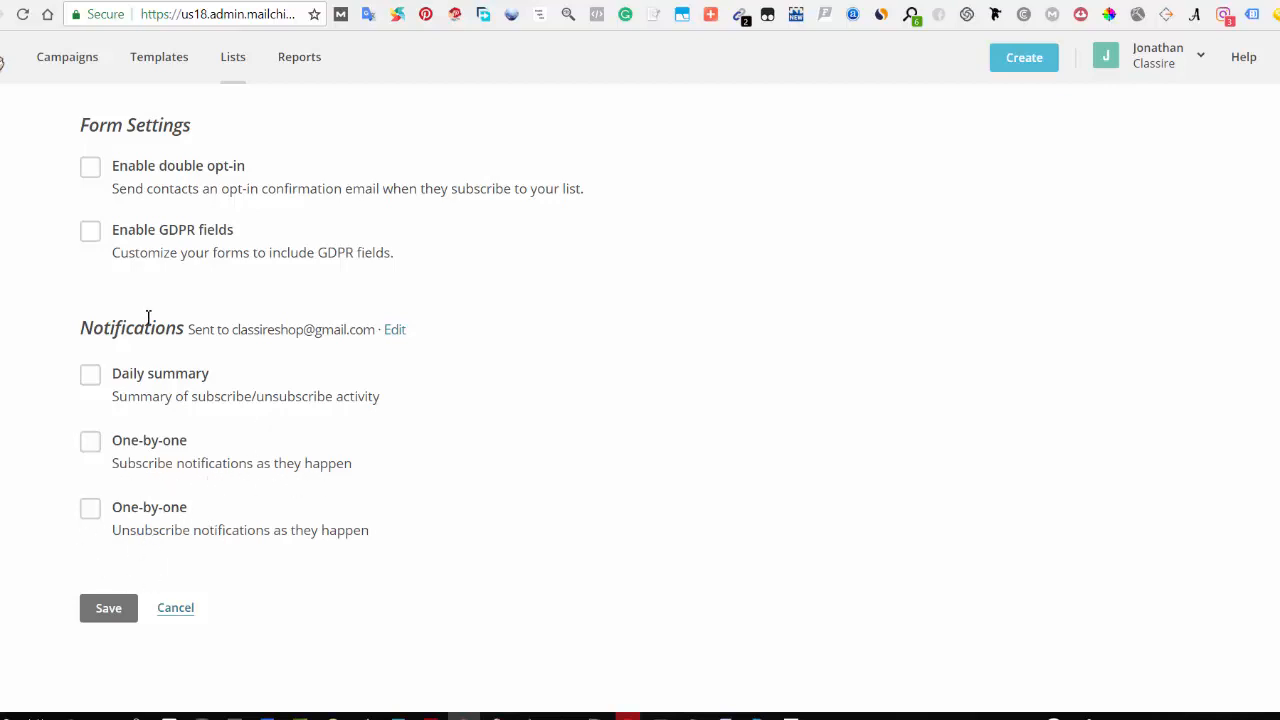
scroll(124, 395, up, 2)
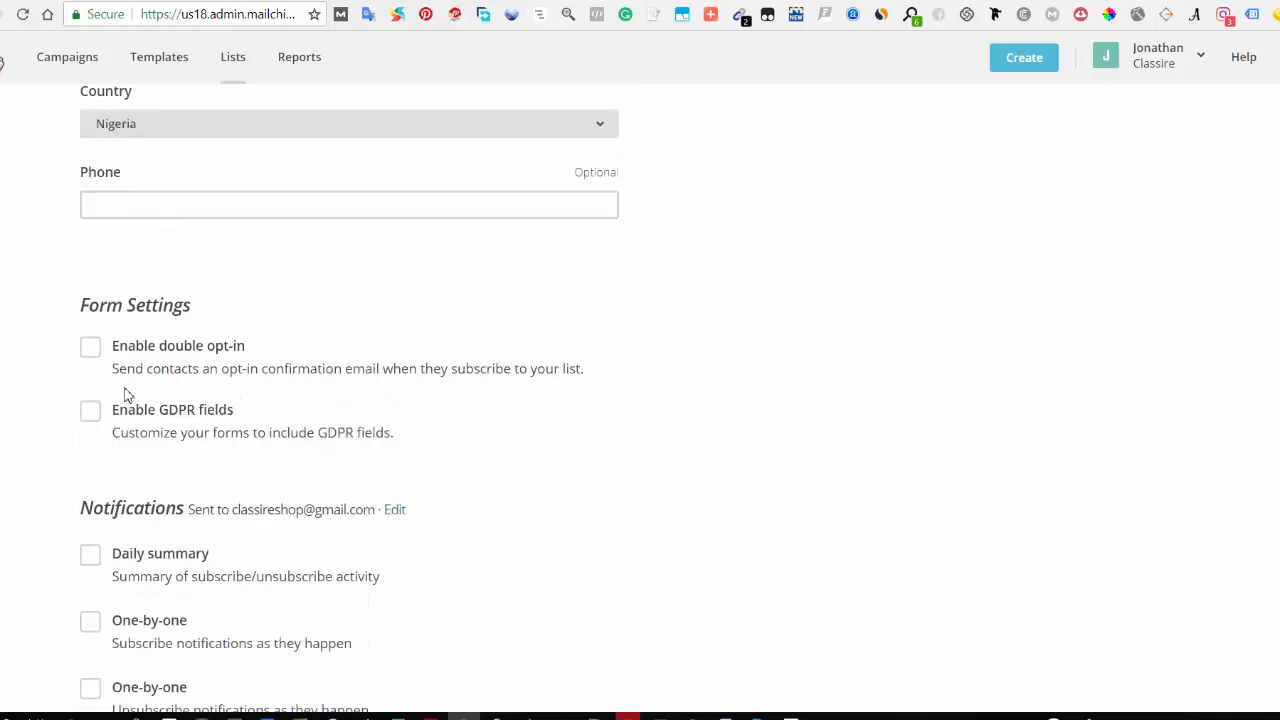
scroll(197, 478, down, 3)
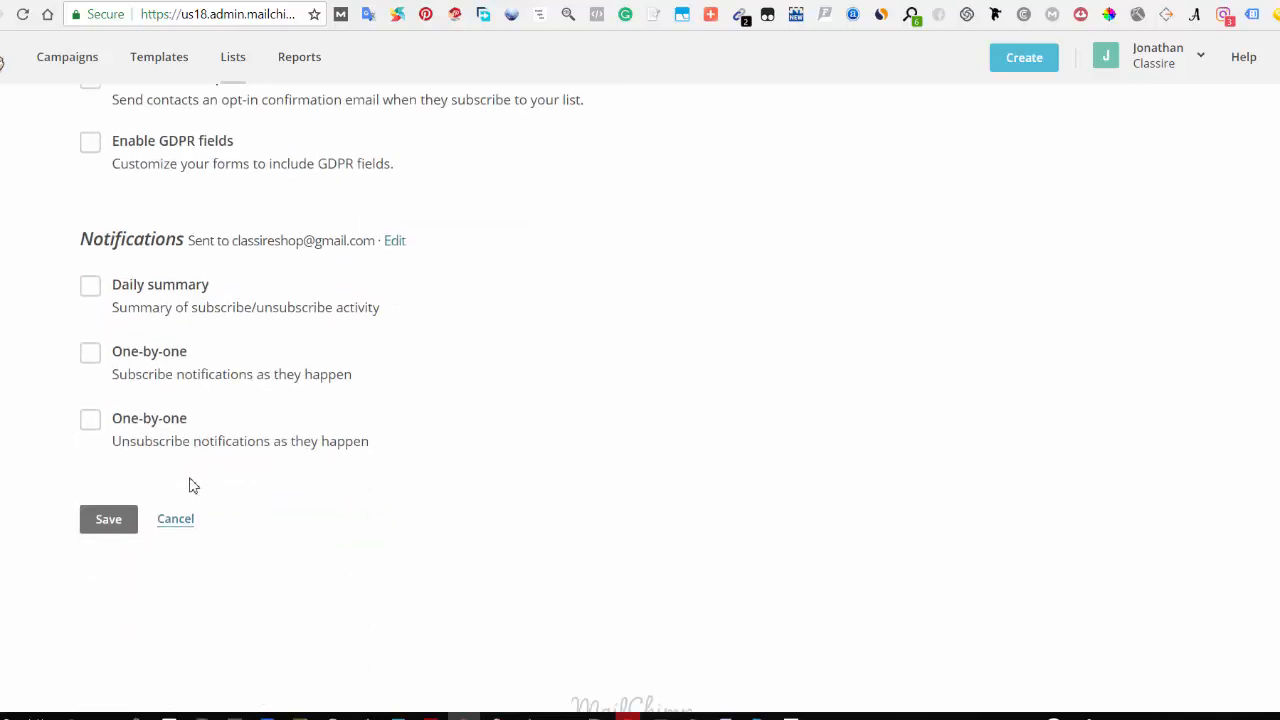
scroll(213, 480, up, 10)
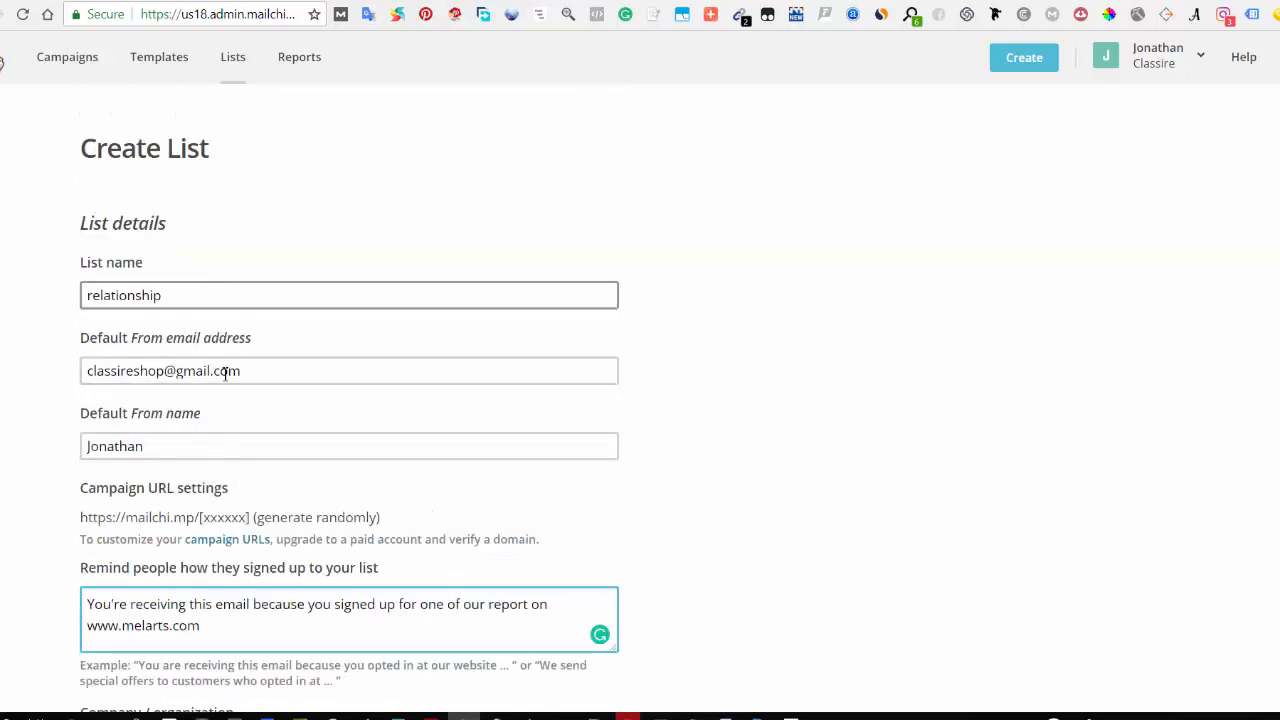
scroll(206, 575, down, 5)
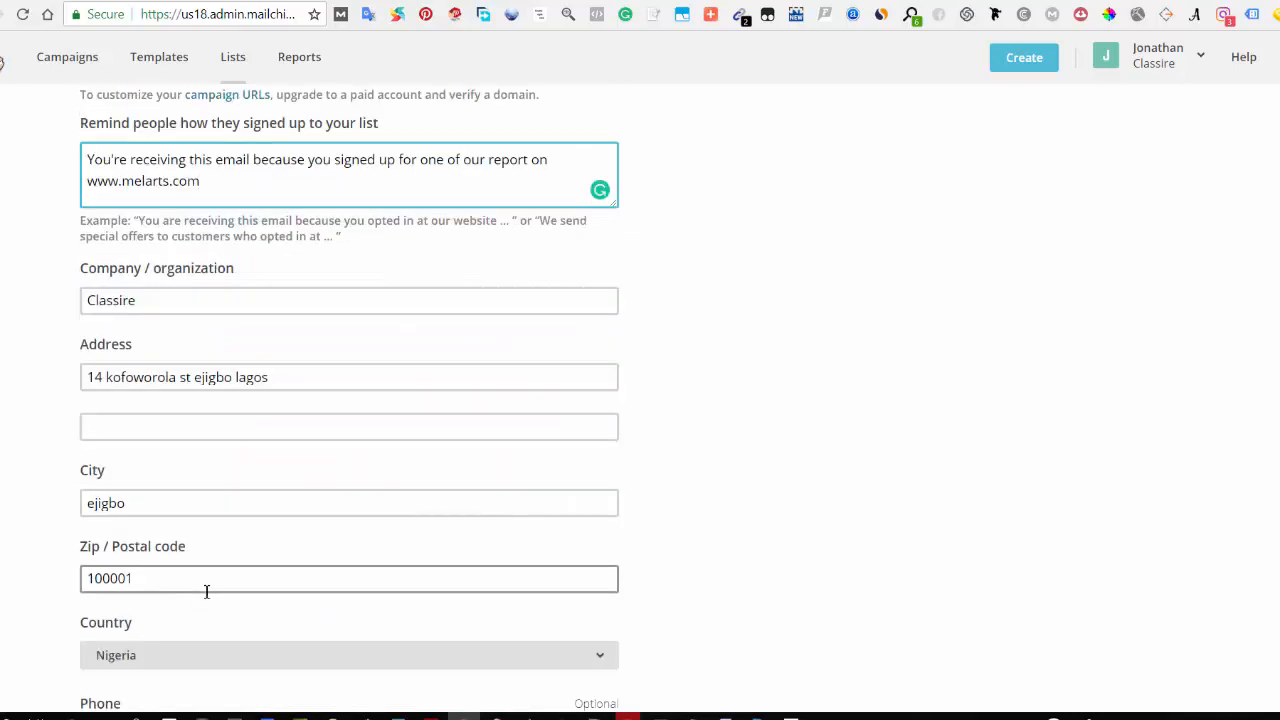
Step: Save the new subscriber list
scroll(170, 625, down, 5)
scroll(124, 657, down, 5)
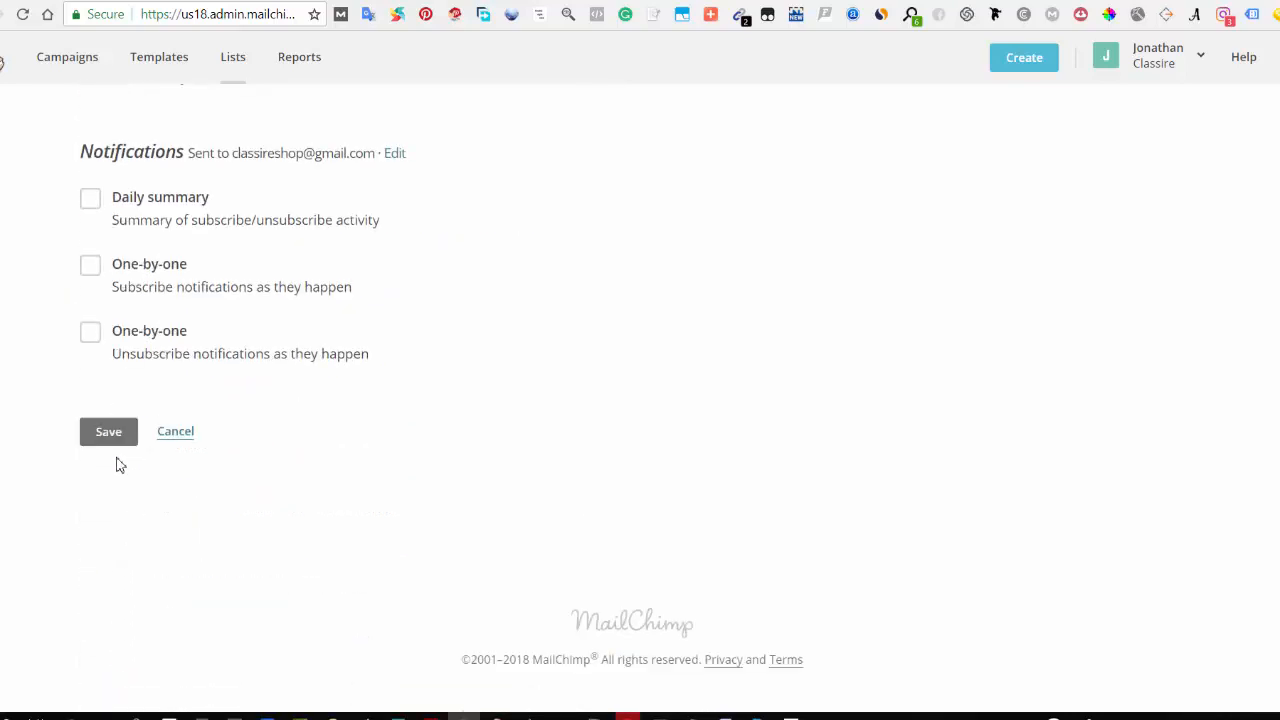
click(111, 449)
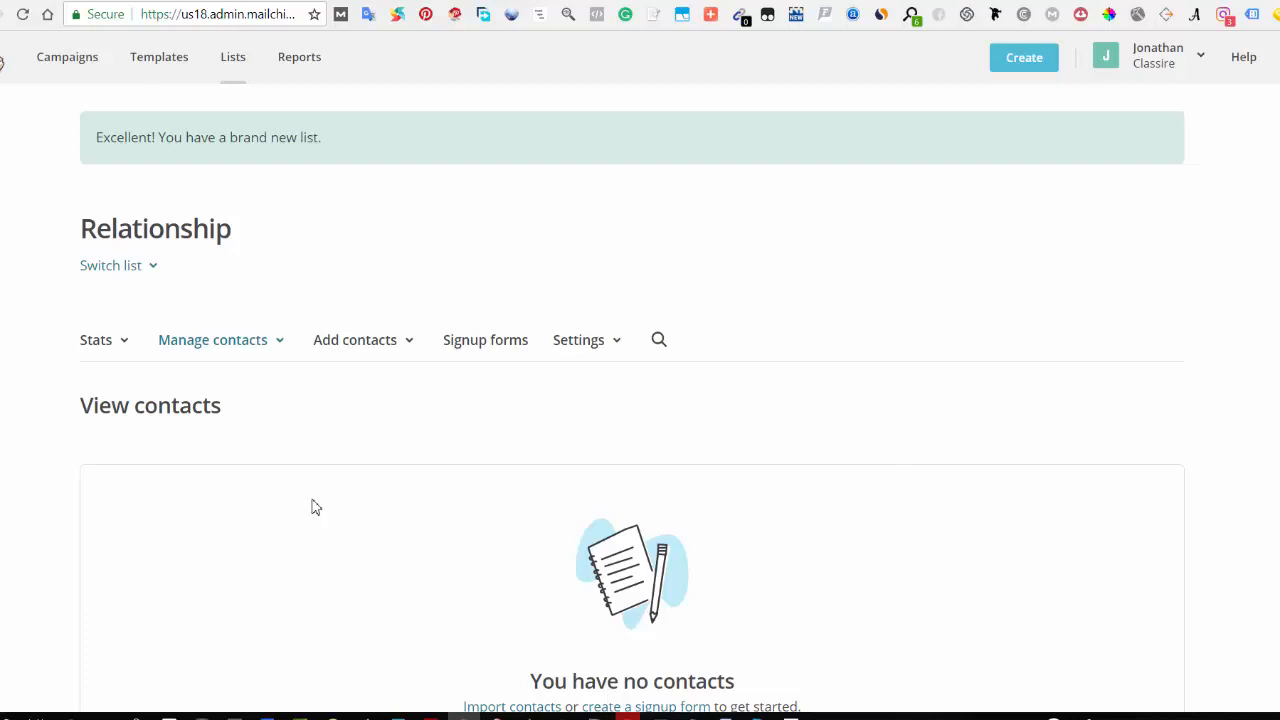
Step: Return to the lists overview and open the signup forms of the relationship list
scroll(466, 511, down, 2)
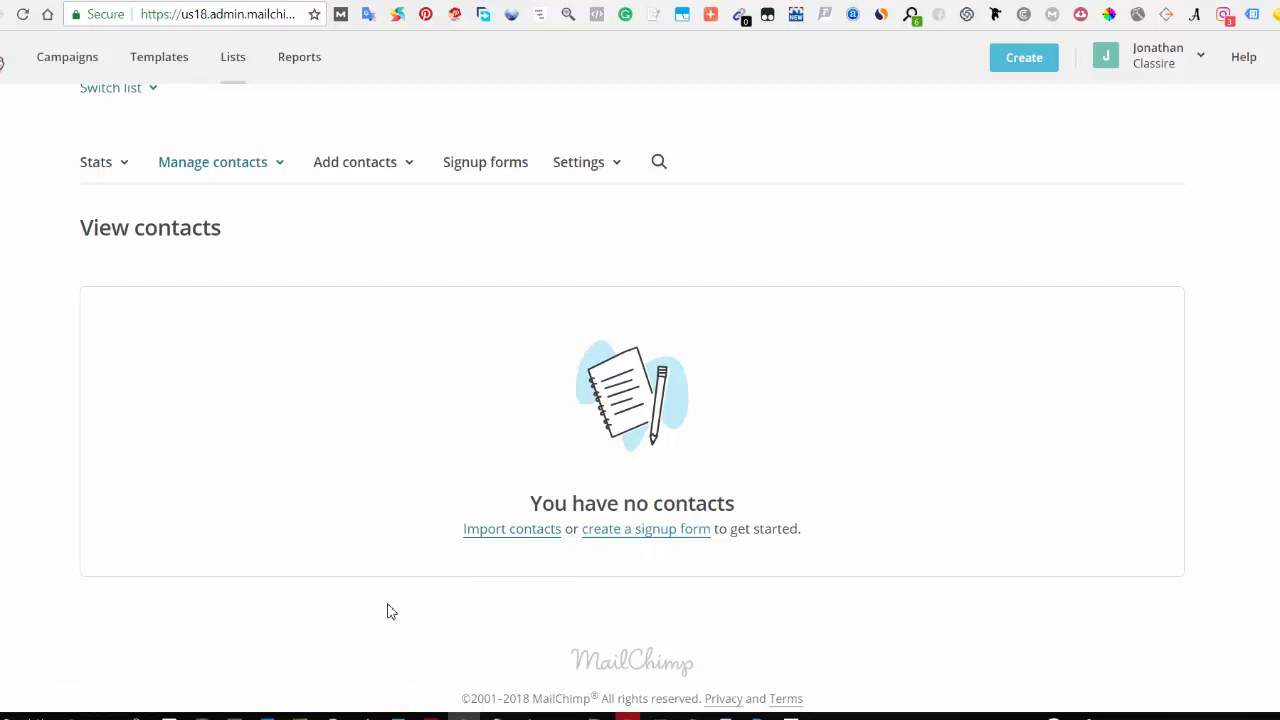
click(245, 63)
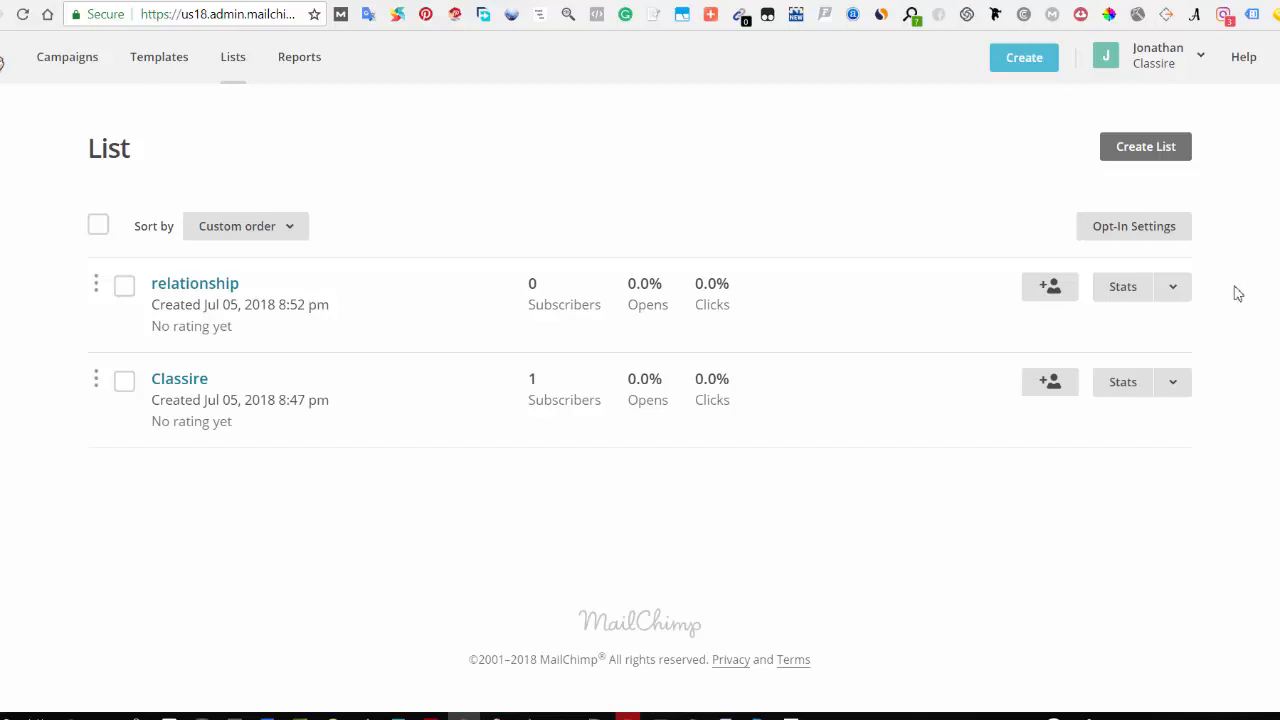
click(1174, 296)
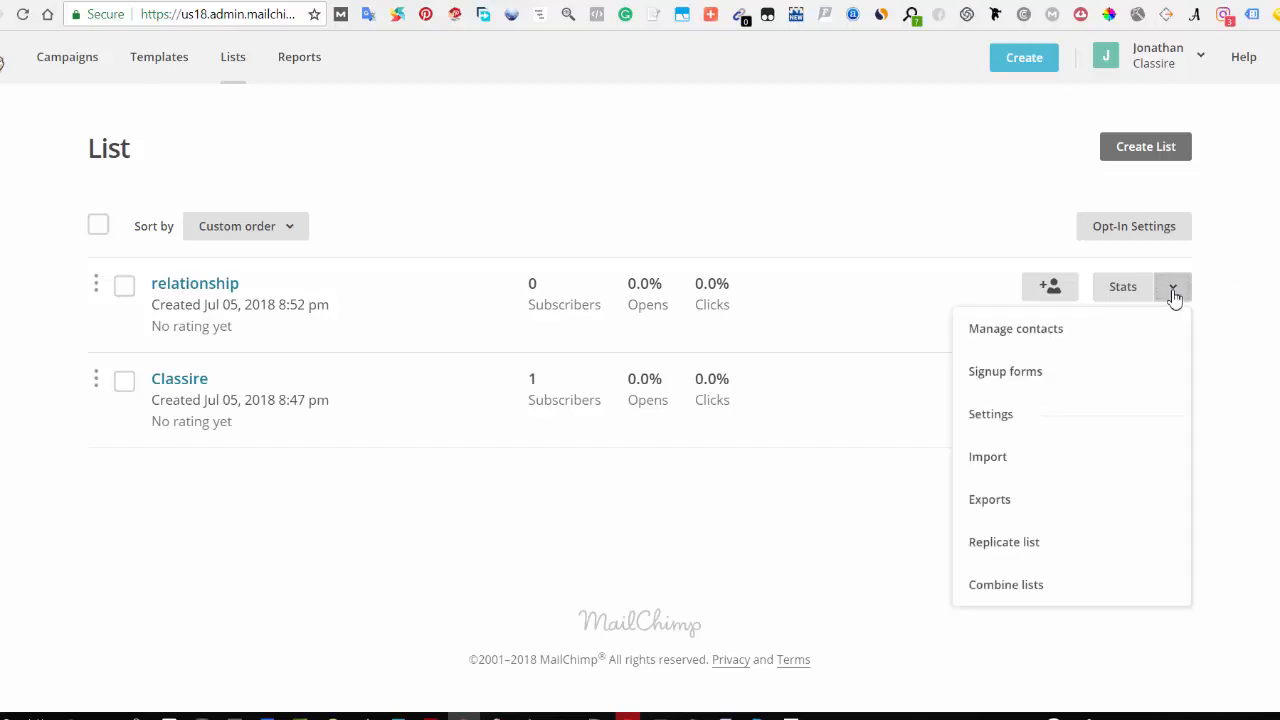
click(1032, 388)
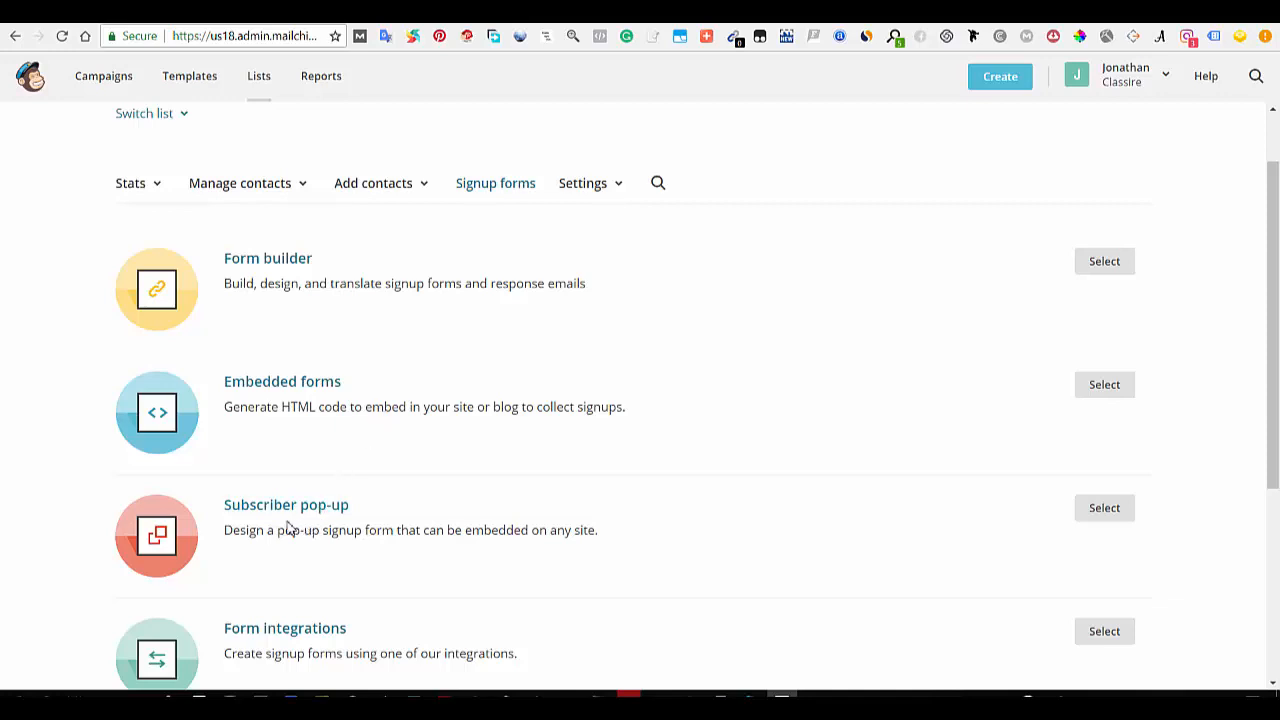
Step: Open the Form builder for the relationship list's signup form
scroll(270, 535, down, 1)
scroll(260, 536, down, 1)
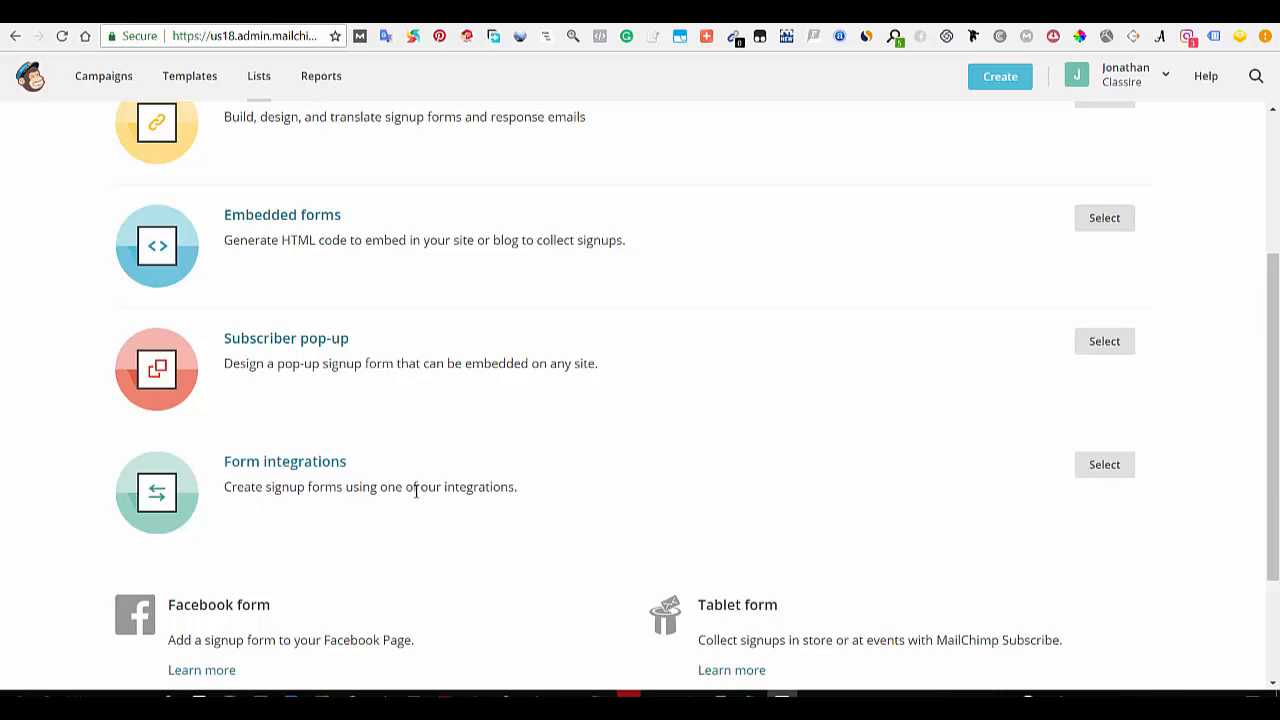
scroll(407, 497, up, 3)
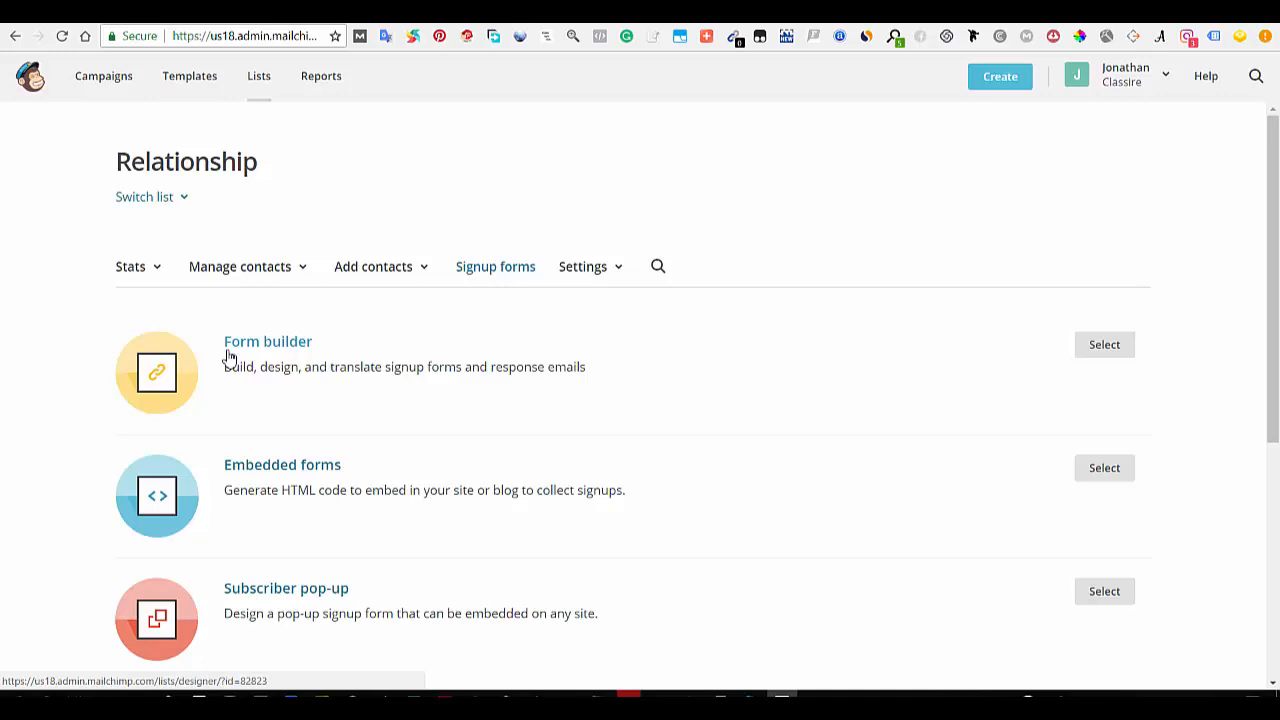
click(1104, 344)
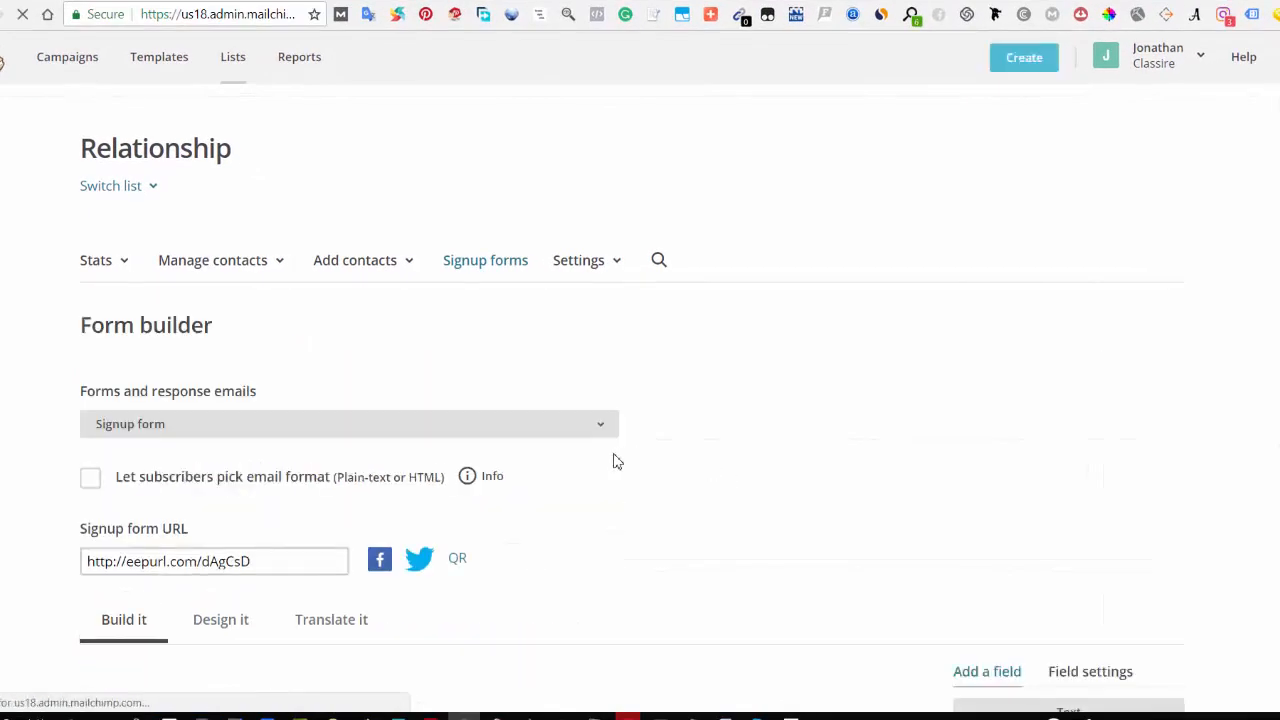
Step: Delete the Last Name field from the signup form, confirming the deletion with DELETE
scroll(606, 480, down, 5)
scroll(551, 514, down, 1)
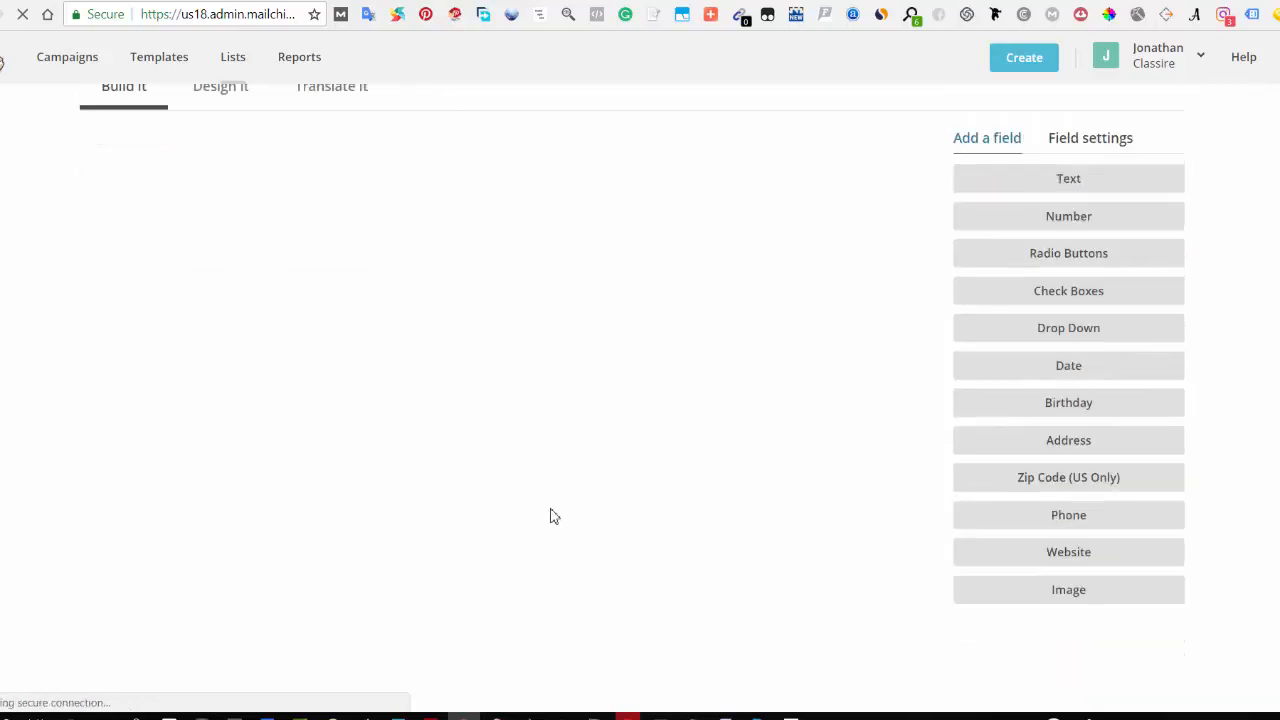
scroll(526, 509, up, 1)
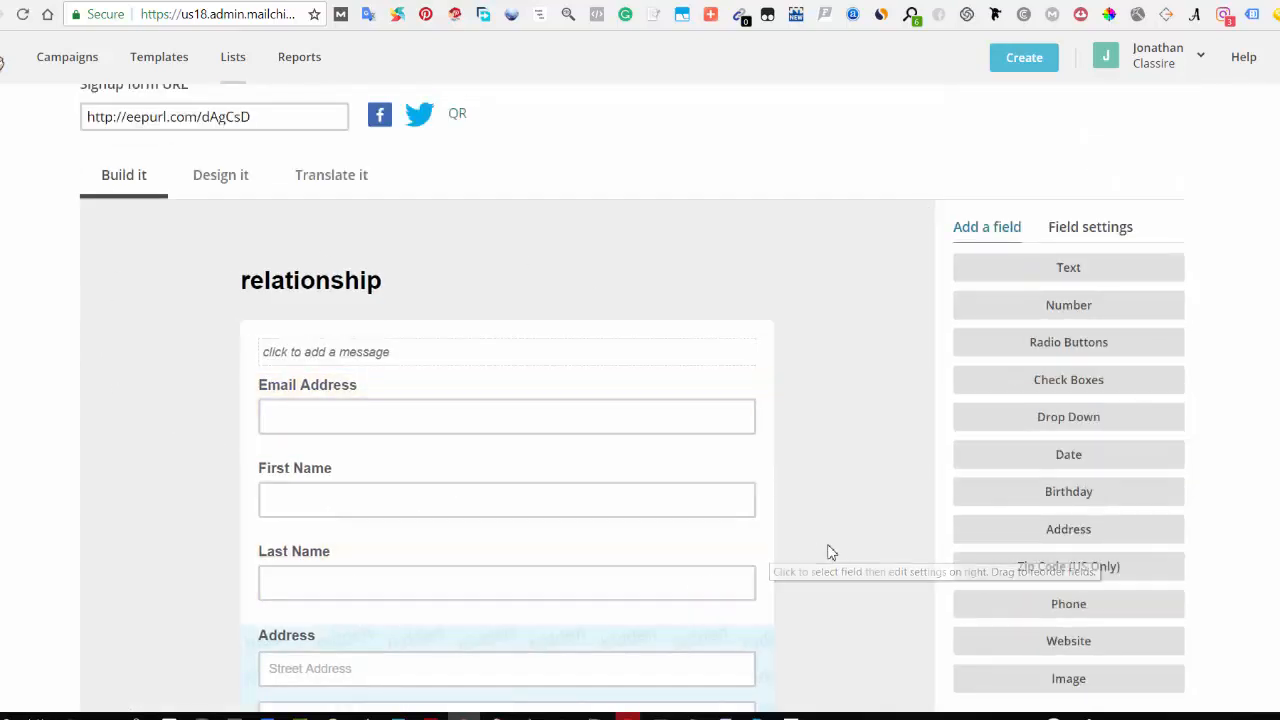
scroll(829, 551, down, 3)
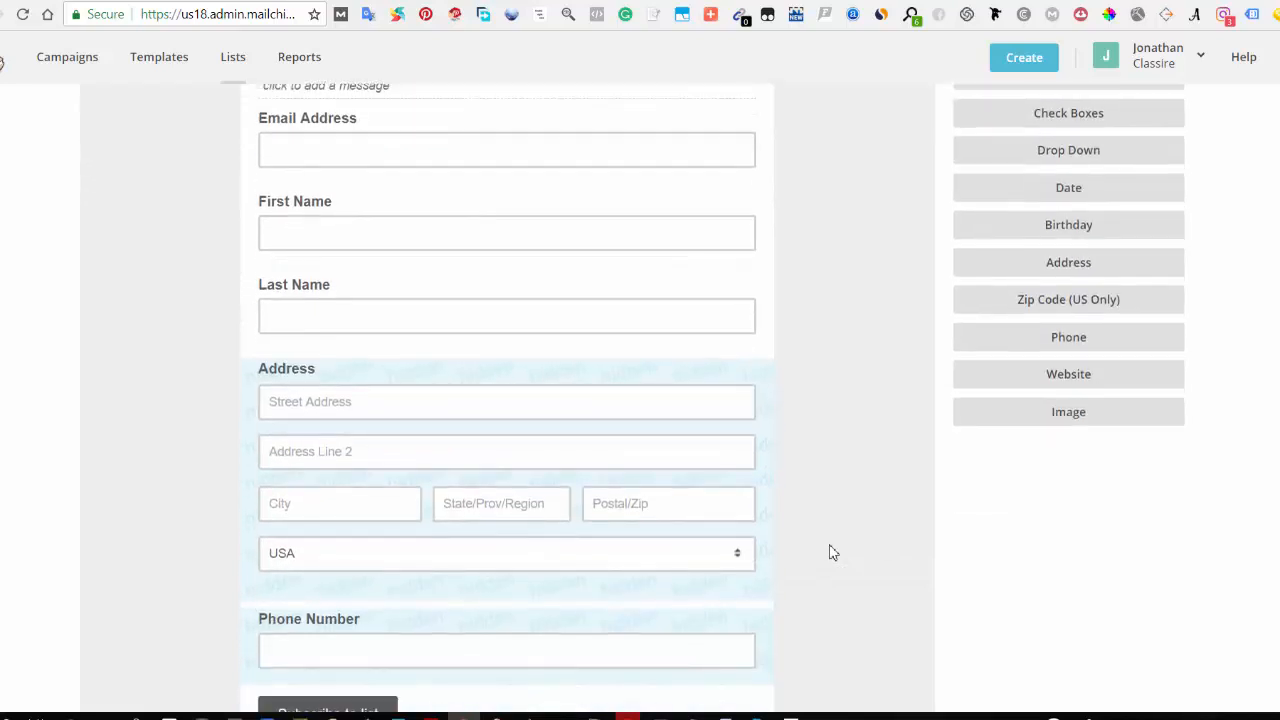
scroll(410, 385, up, 1)
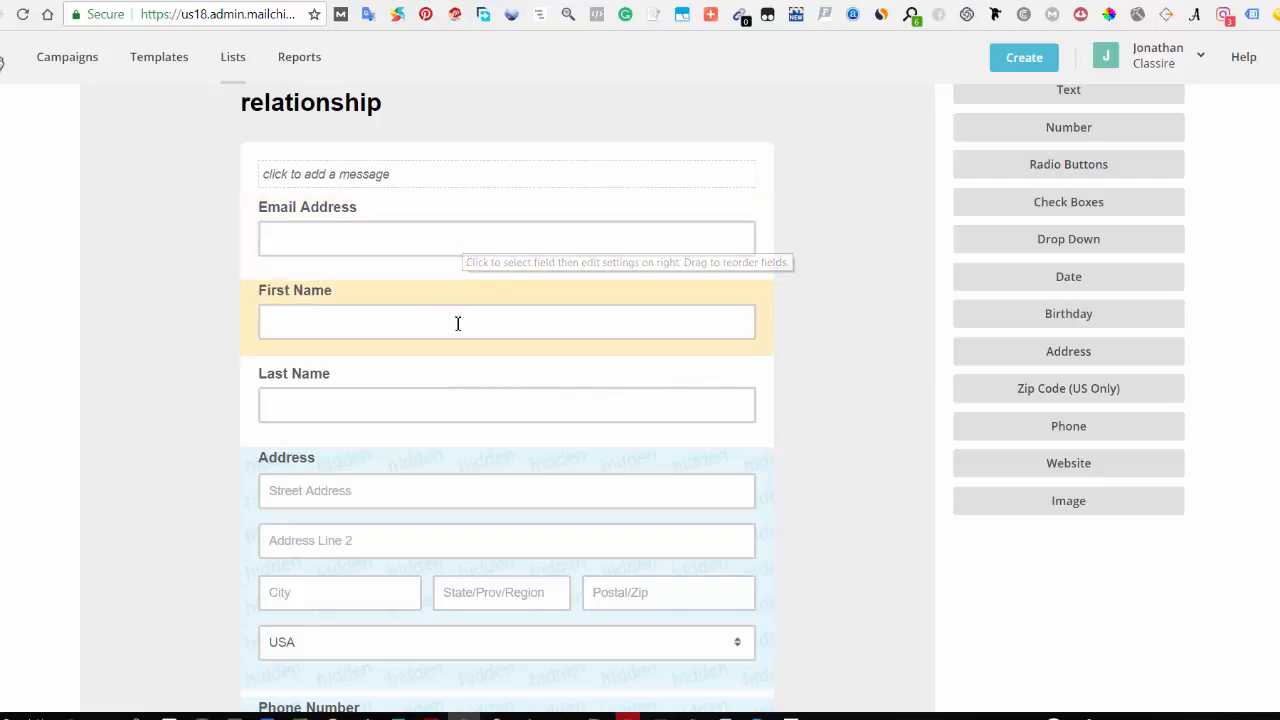
click(466, 417)
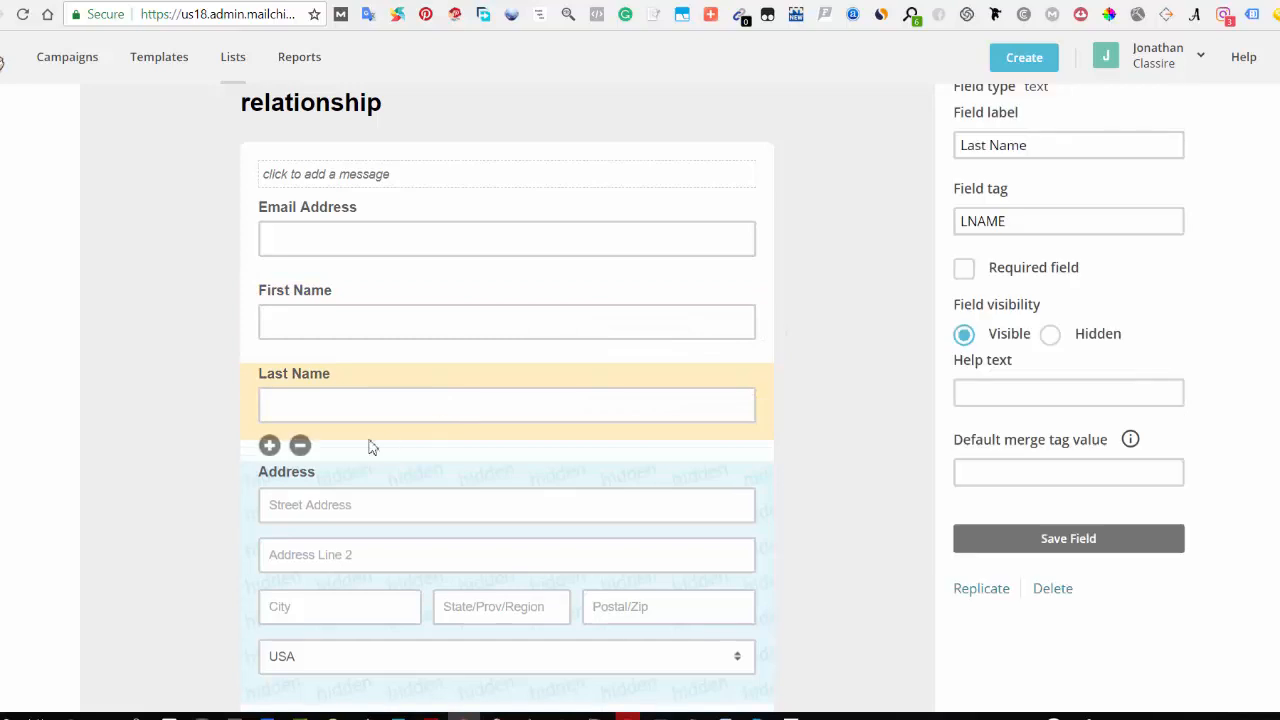
click(299, 446)
click(512, 405)
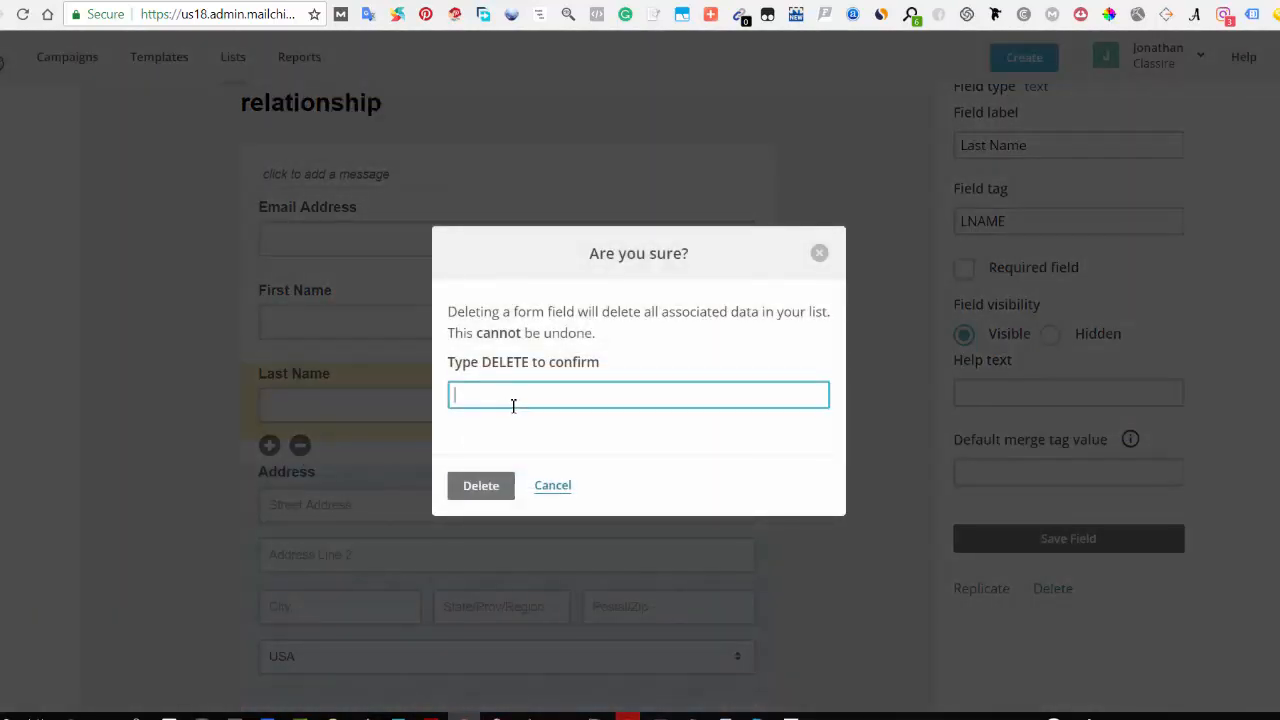
text(DELETE)
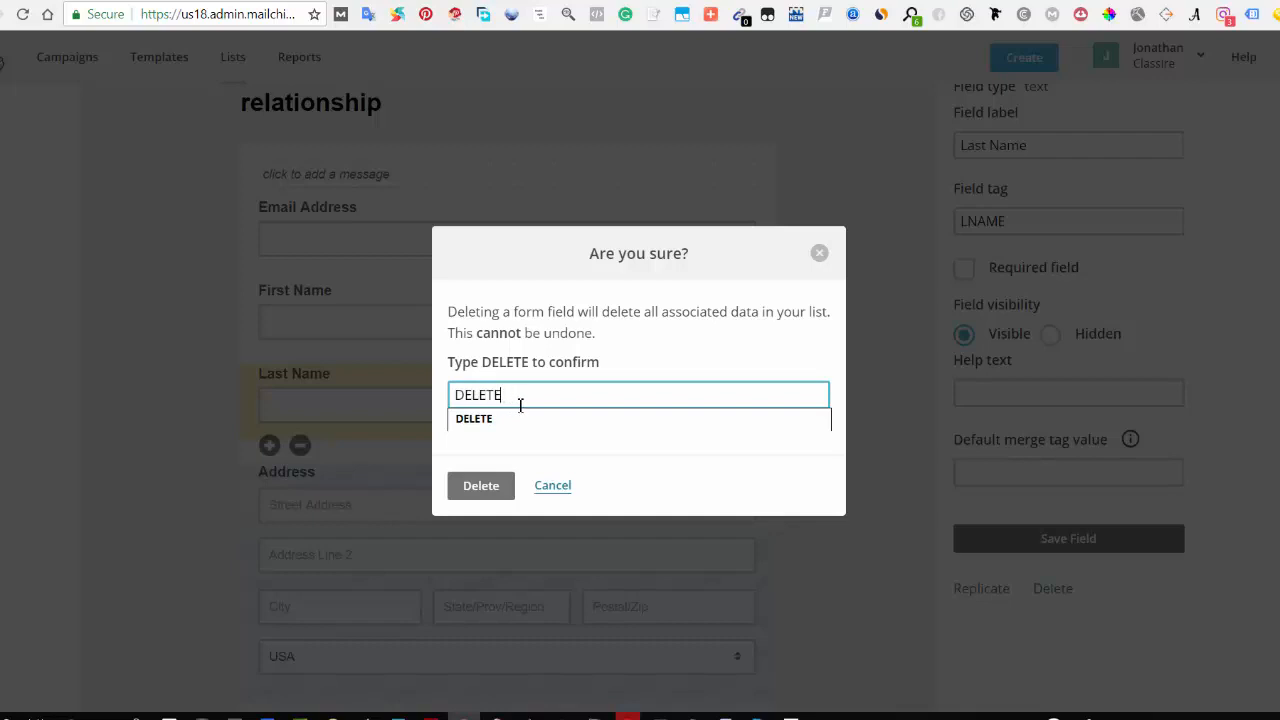
click(505, 419)
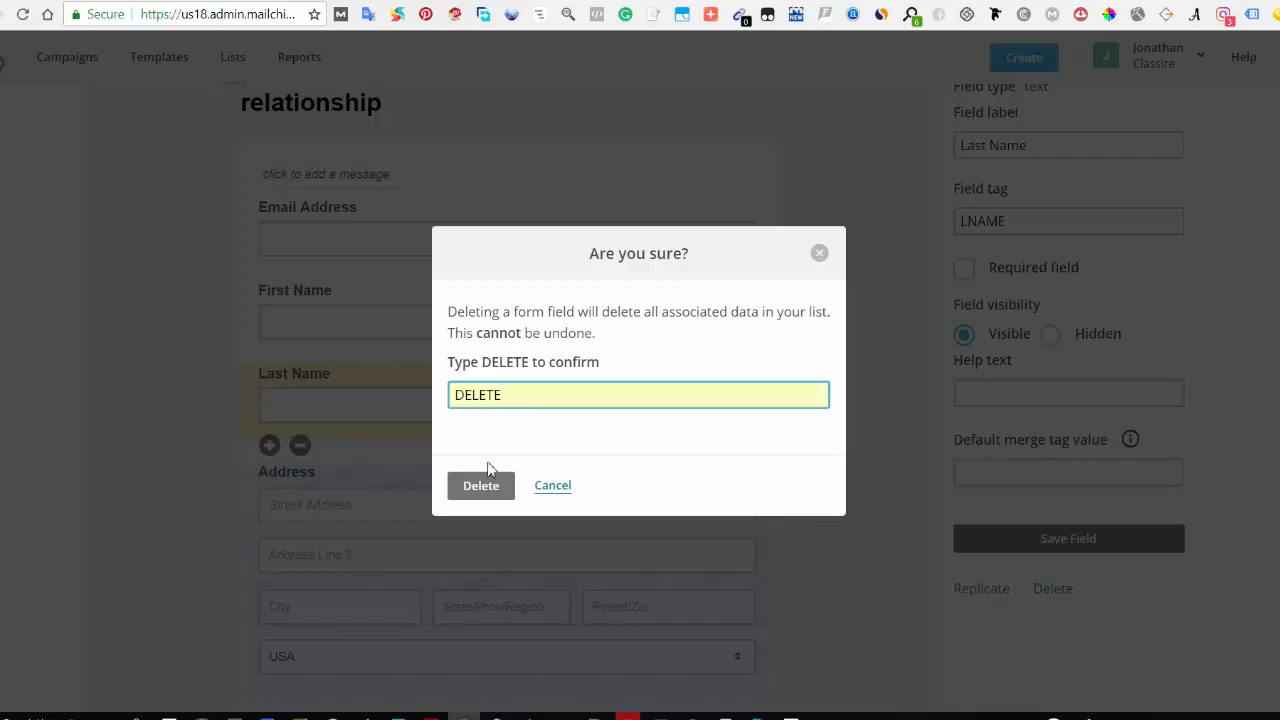
click(486, 490)
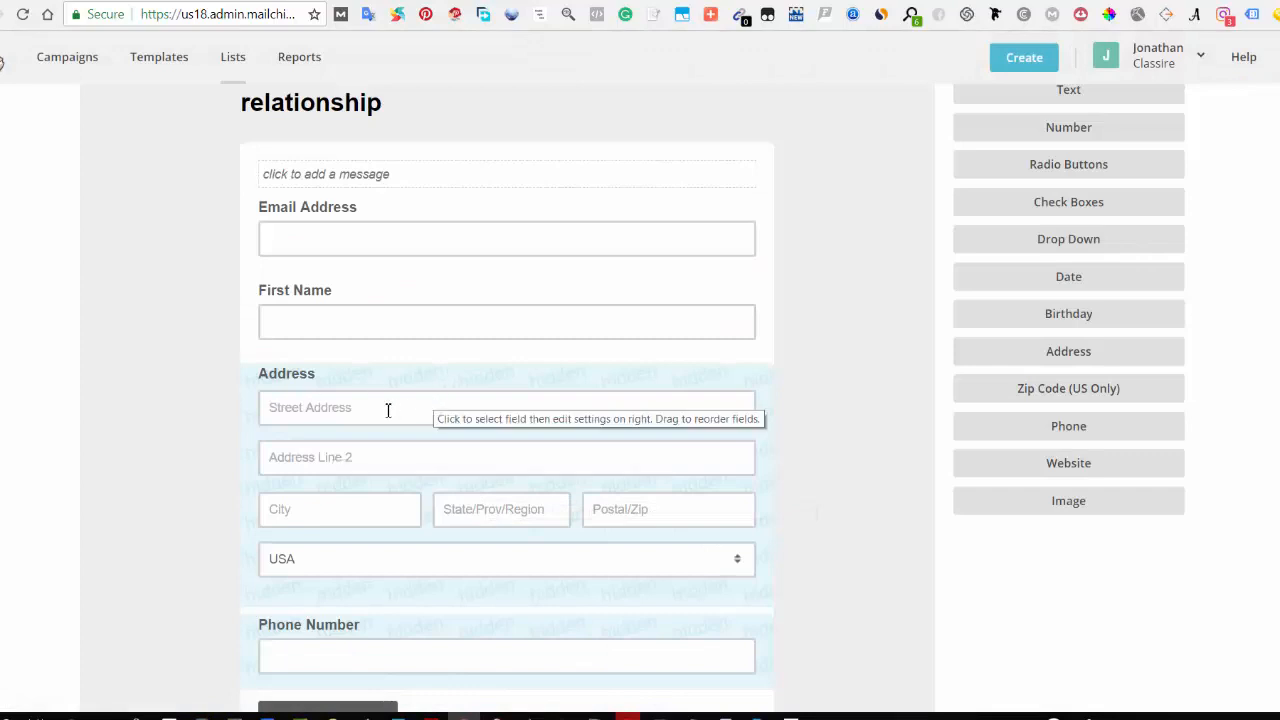
Step: Delete the Address field from the signup form, confirming the deletion with DELETE
click(383, 394)
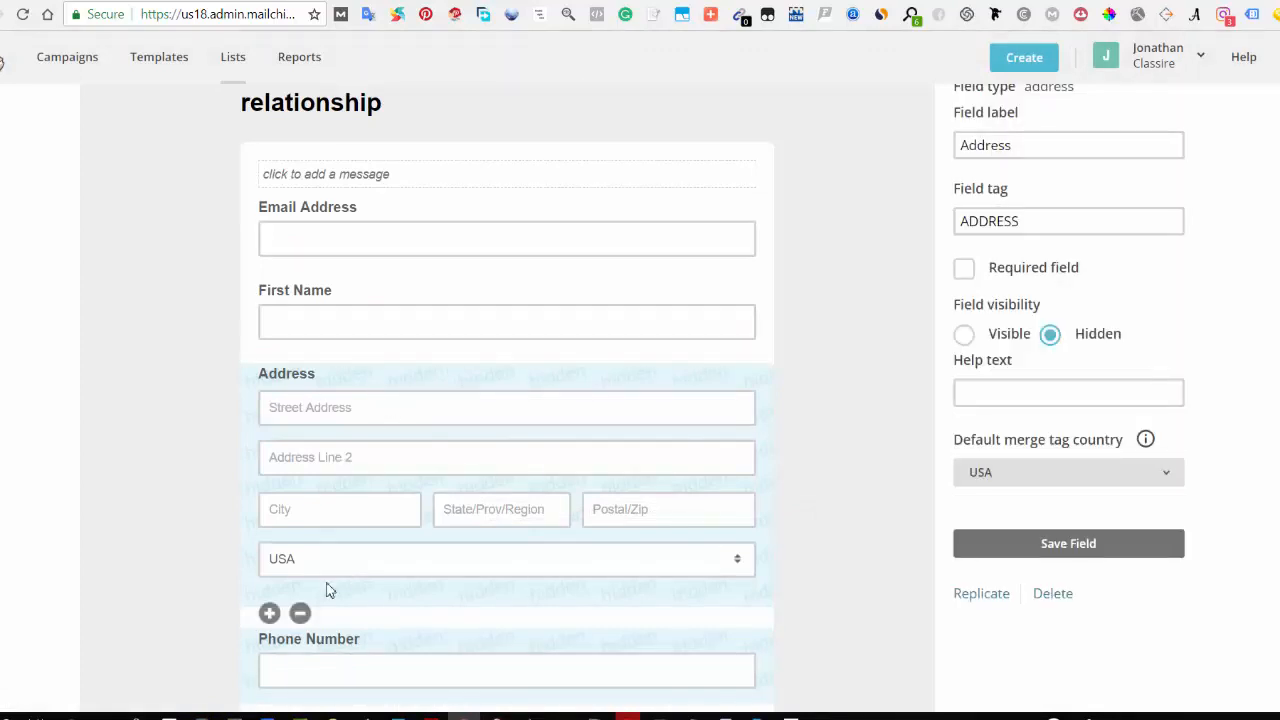
click(300, 613)
click(511, 400)
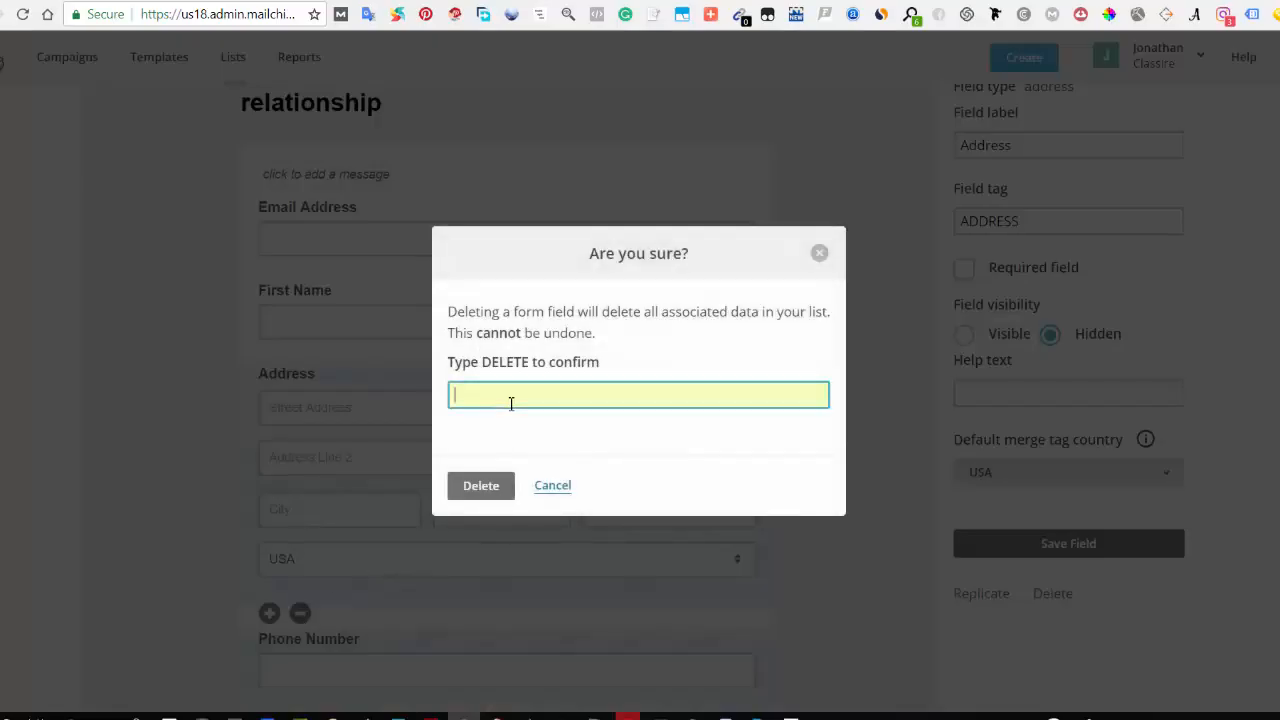
text(DELETE)
click(510, 421)
click(480, 487)
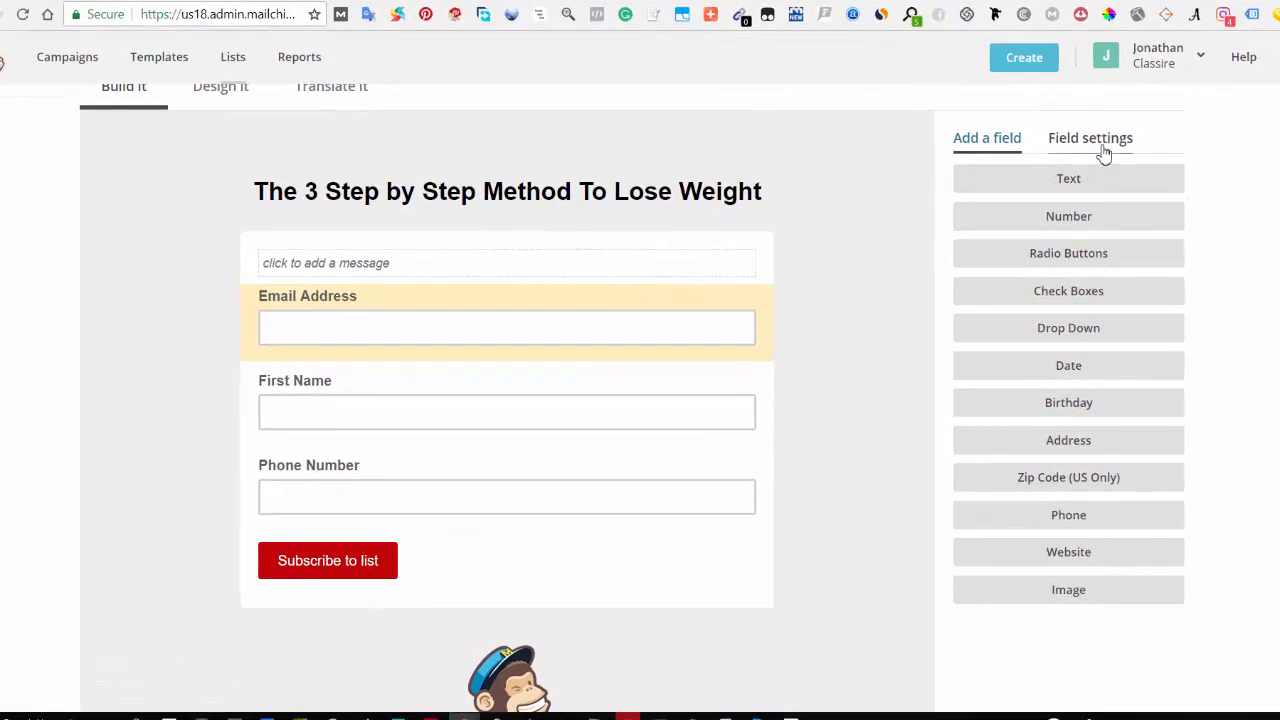
Step: Open the field settings and mark the First Name field as required
click(1104, 151)
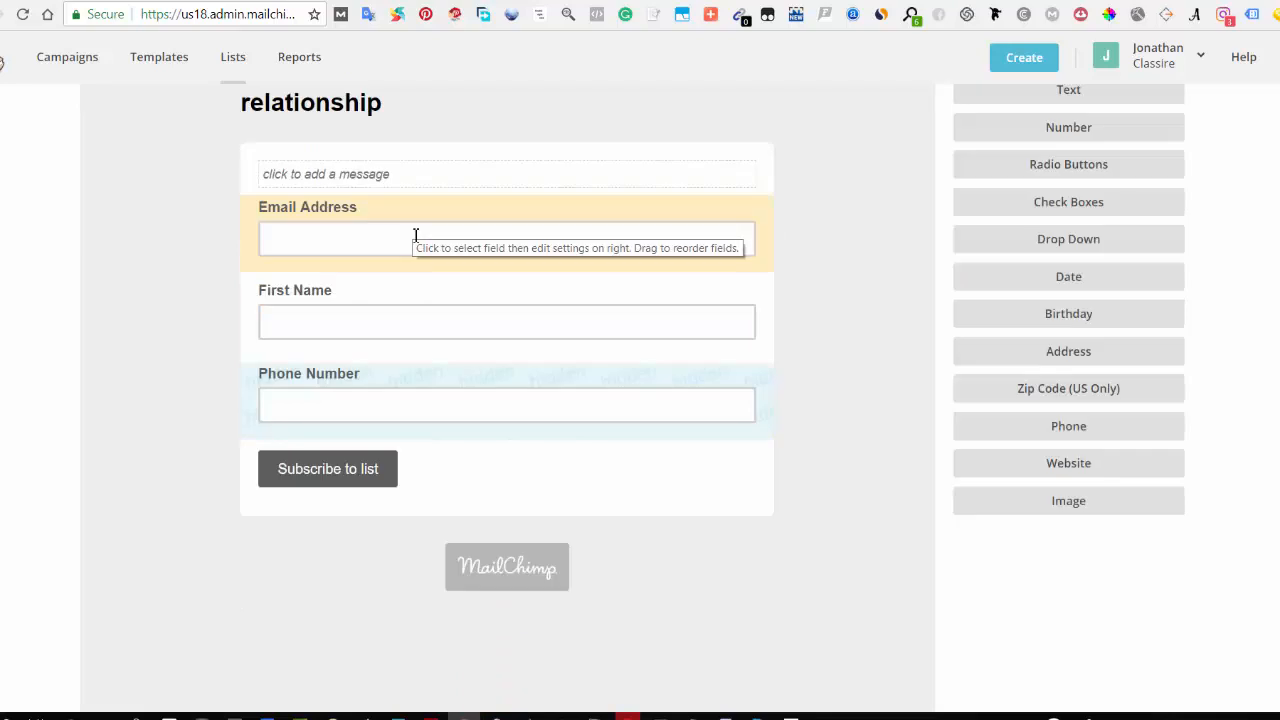
click(416, 236)
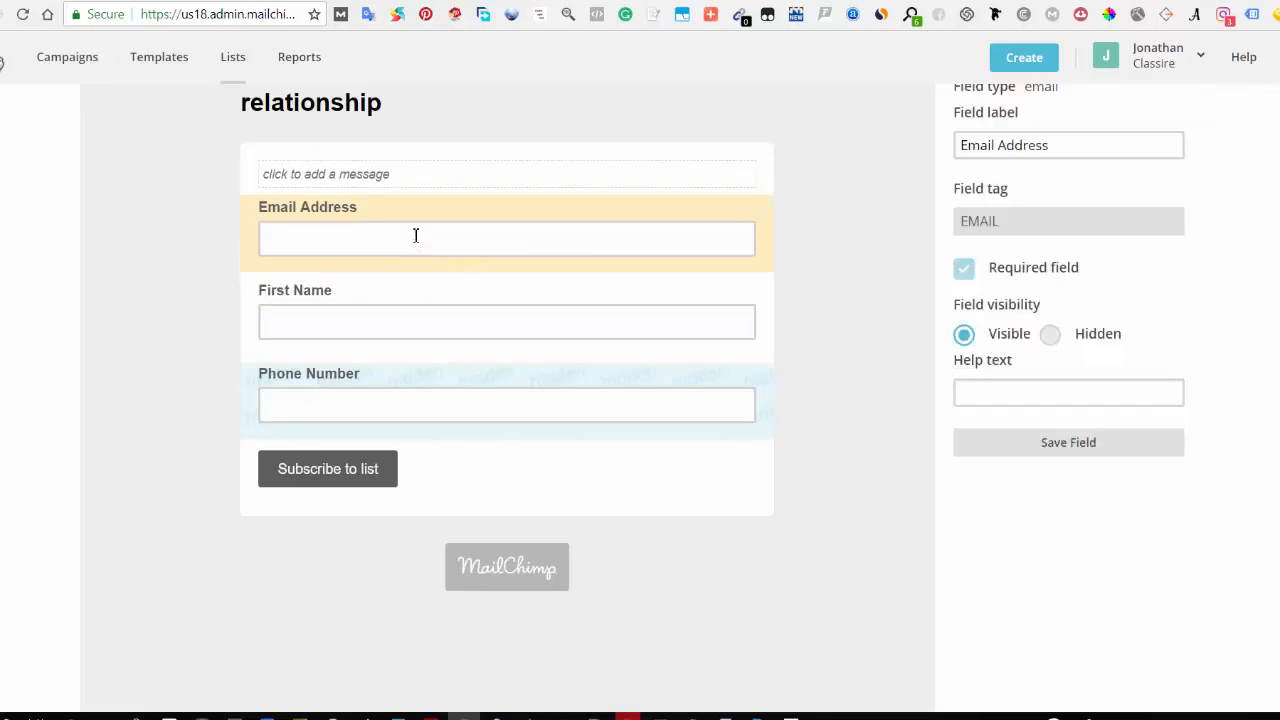
click(484, 318)
click(964, 272)
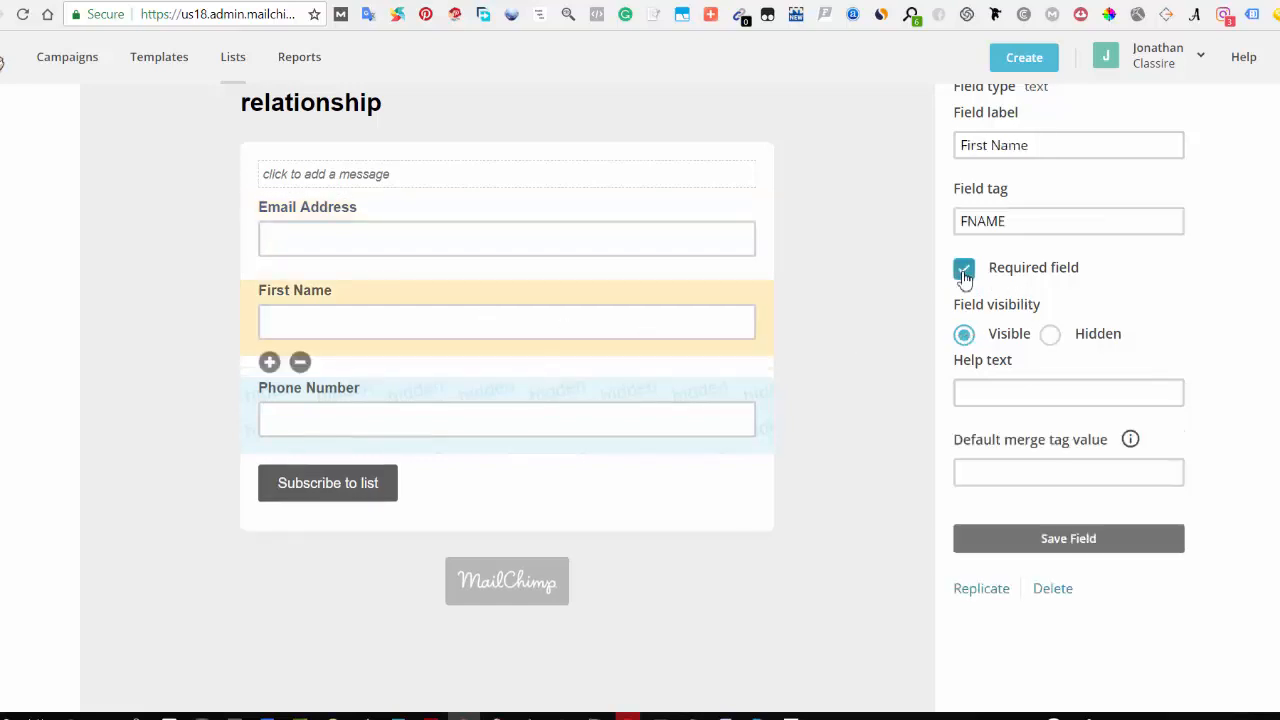
Step: Mark the Phone Number field as required with International format and save the field
click(441, 428)
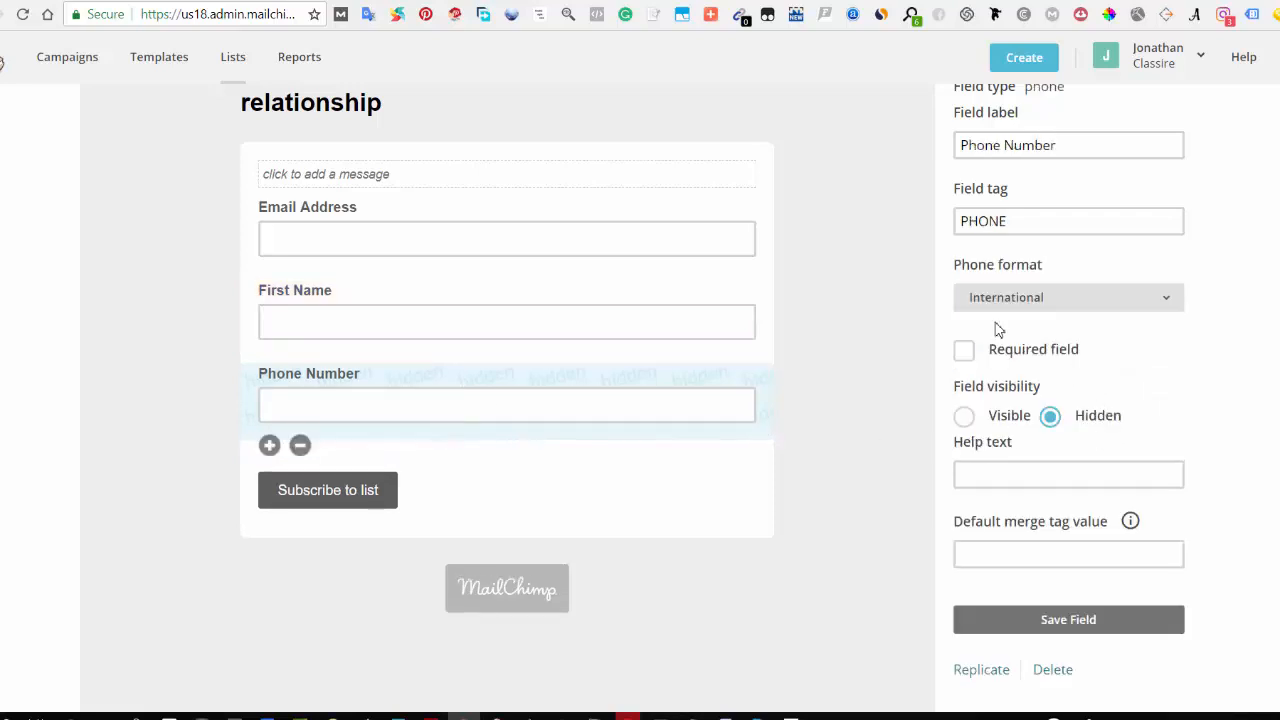
click(964, 350)
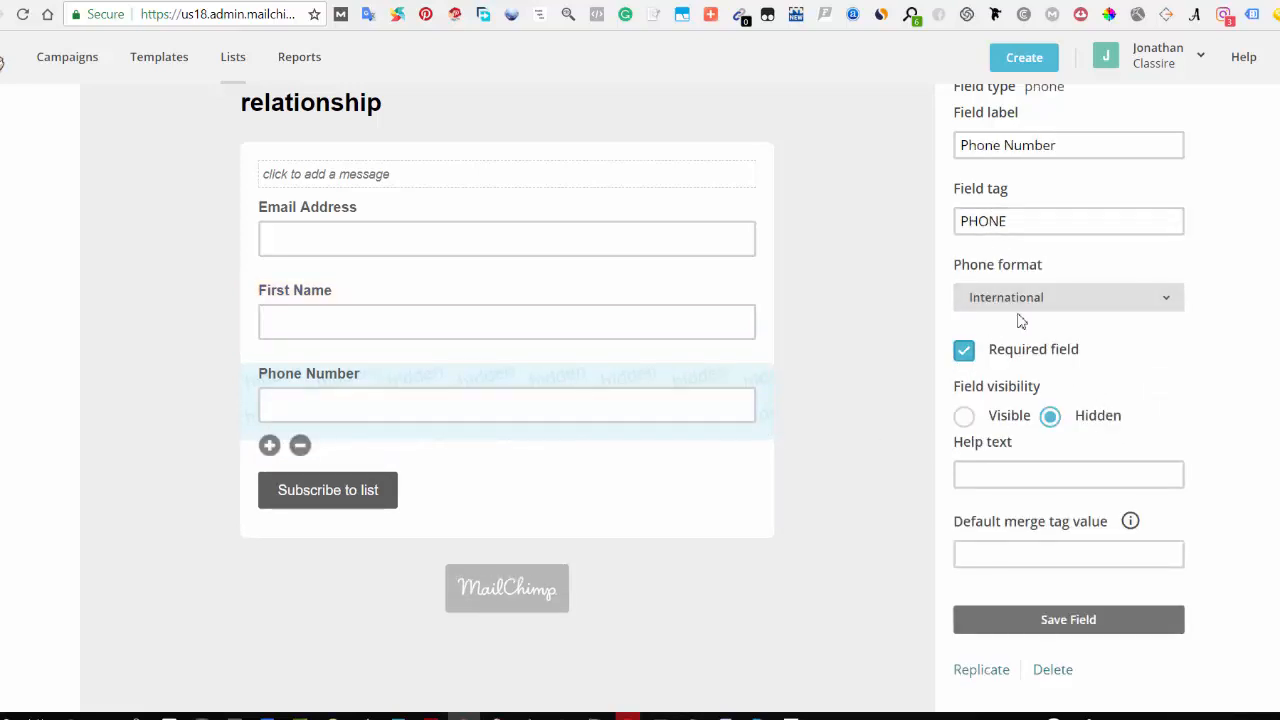
click(1024, 304)
click(1027, 314)
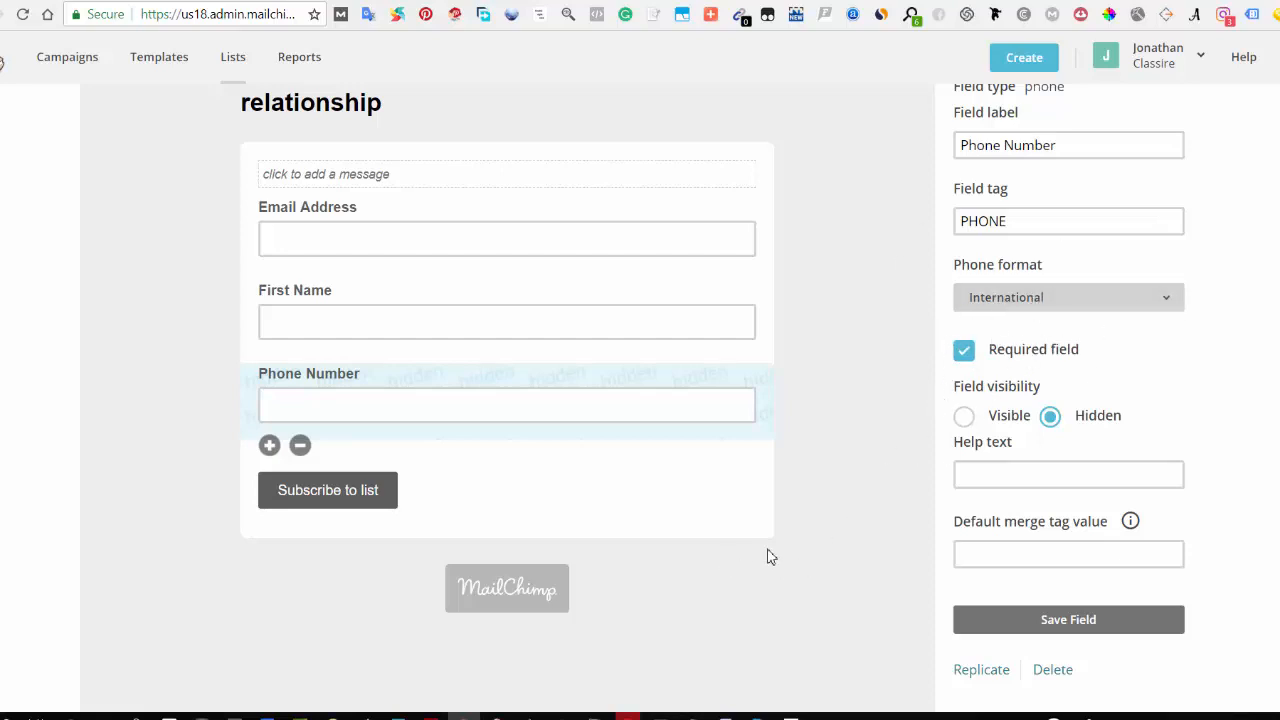
click(1108, 624)
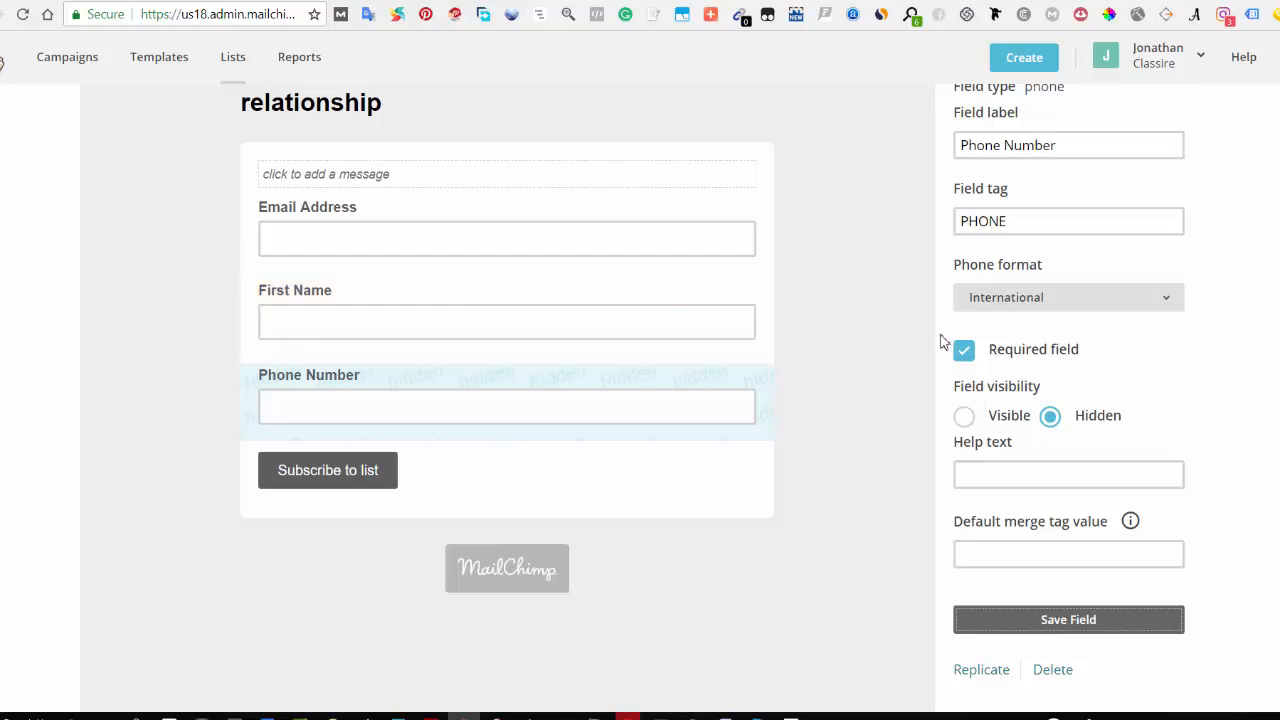
Step: Save the First Name field with its required setting
click(646, 335)
click(965, 272)
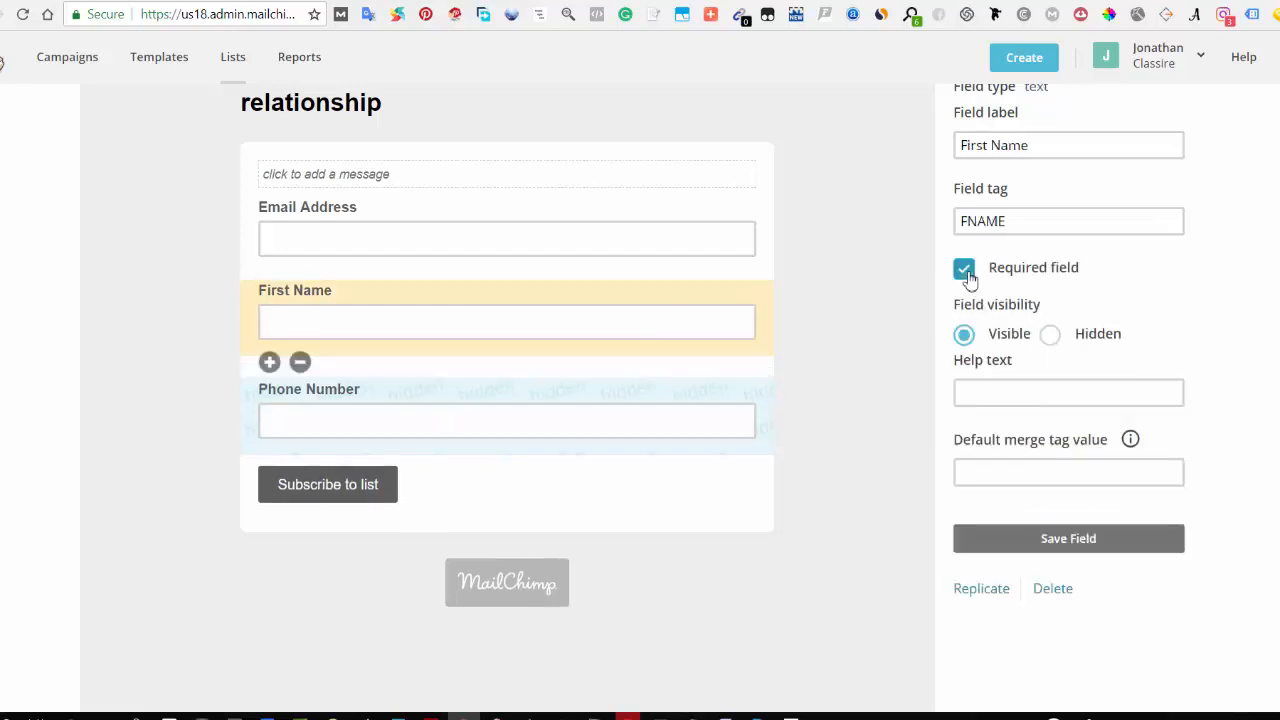
click(1040, 545)
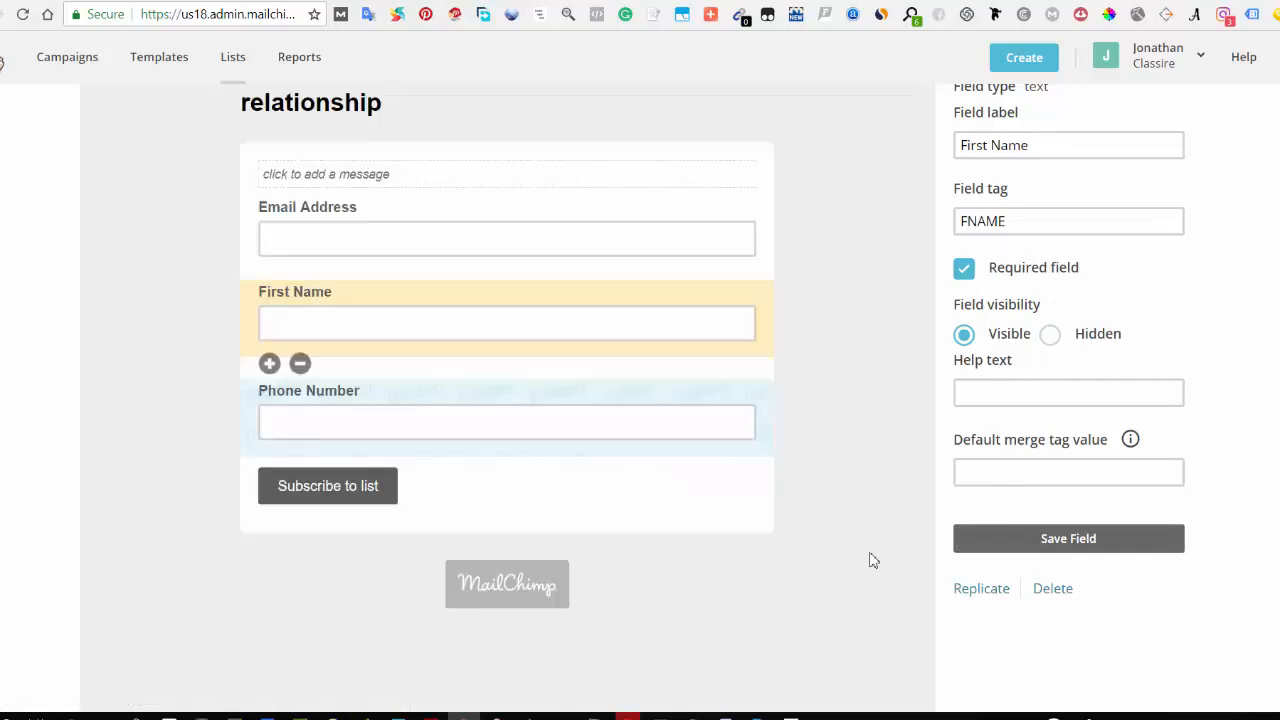
Step: Open the form design and replace the header text with "The 3 Step by Step Method To Lose Weight", centred, then save it
scroll(477, 449, up, 3)
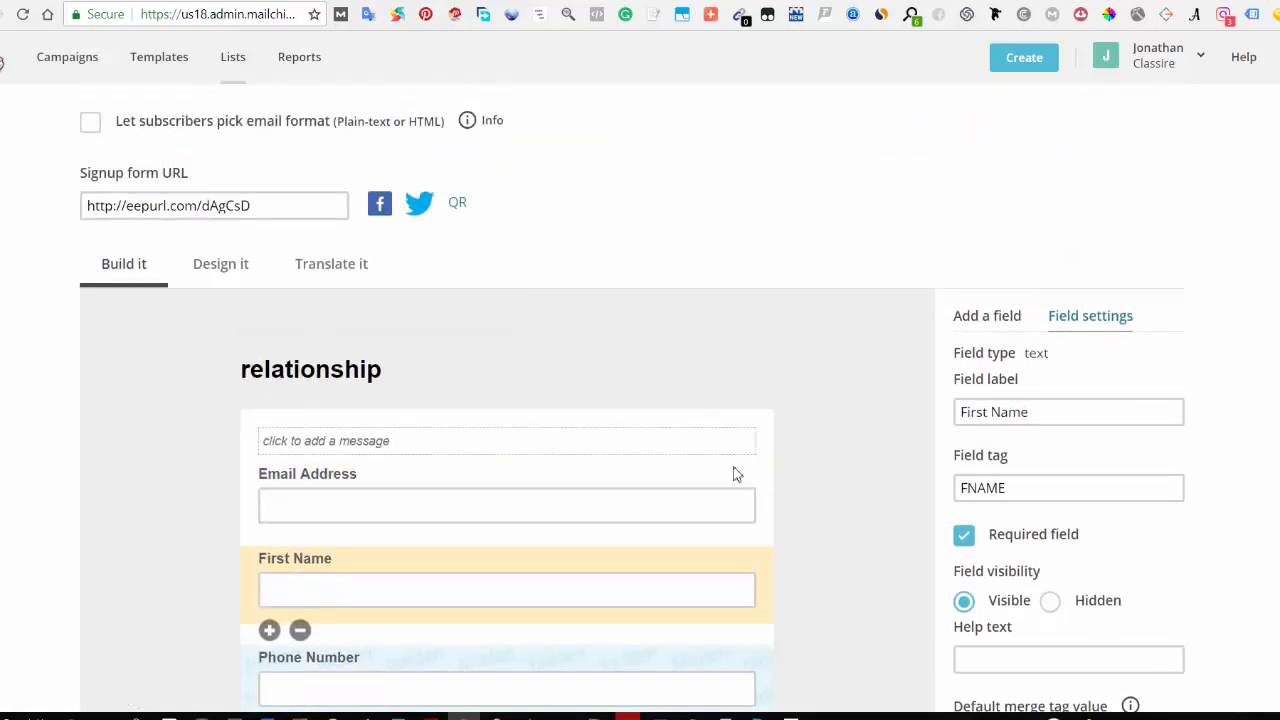
scroll(690, 555, down, 1)
scroll(493, 462, down, 2)
scroll(400, 440, up, 5)
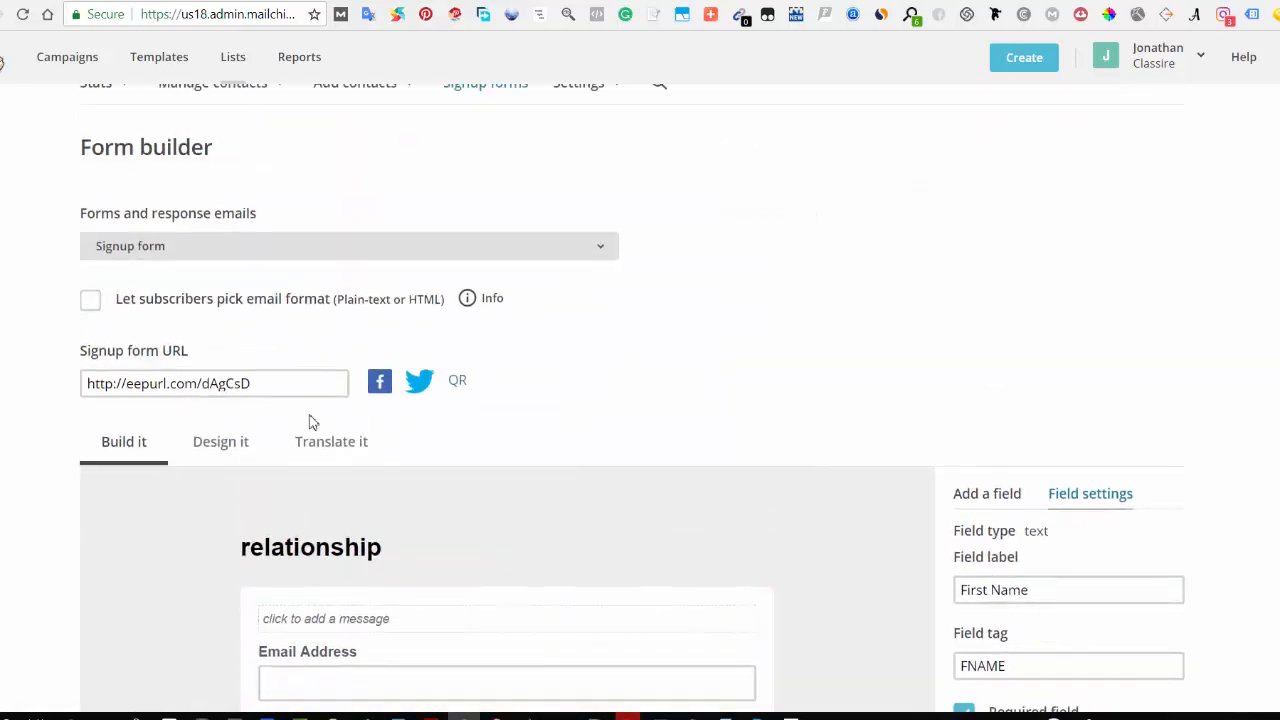
click(232, 455)
scroll(706, 486, down, 4)
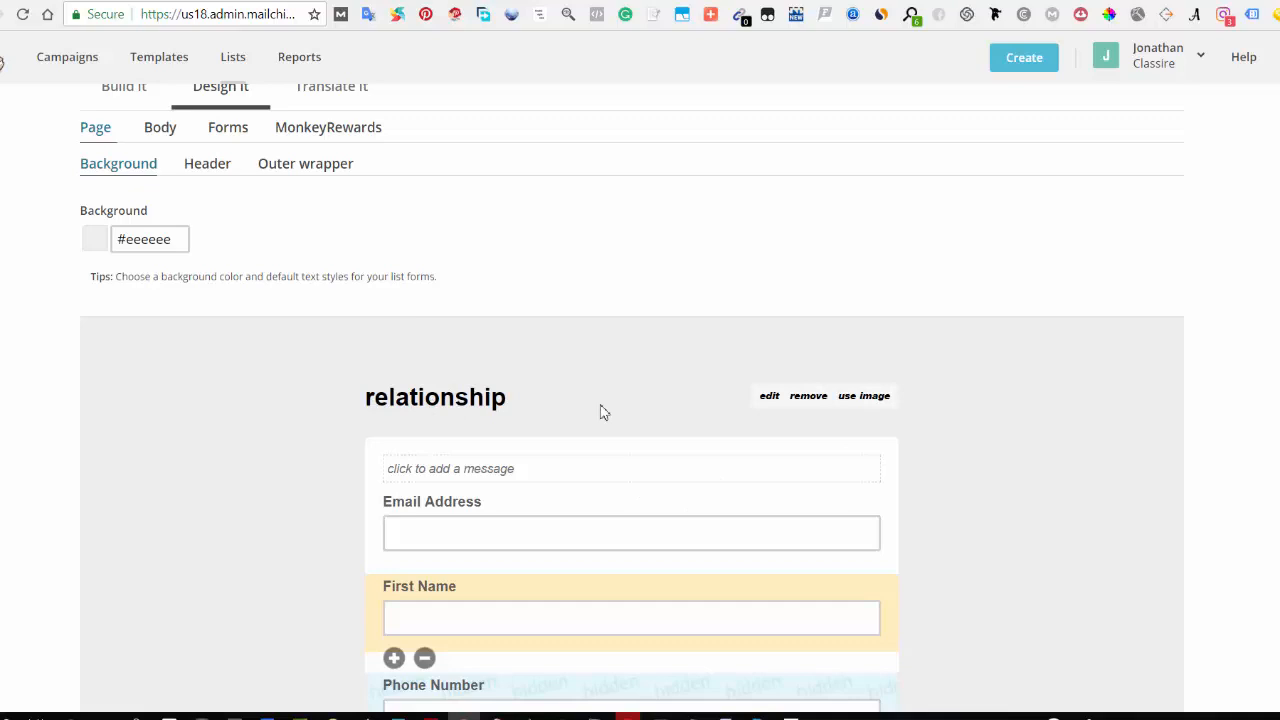
click(766, 400)
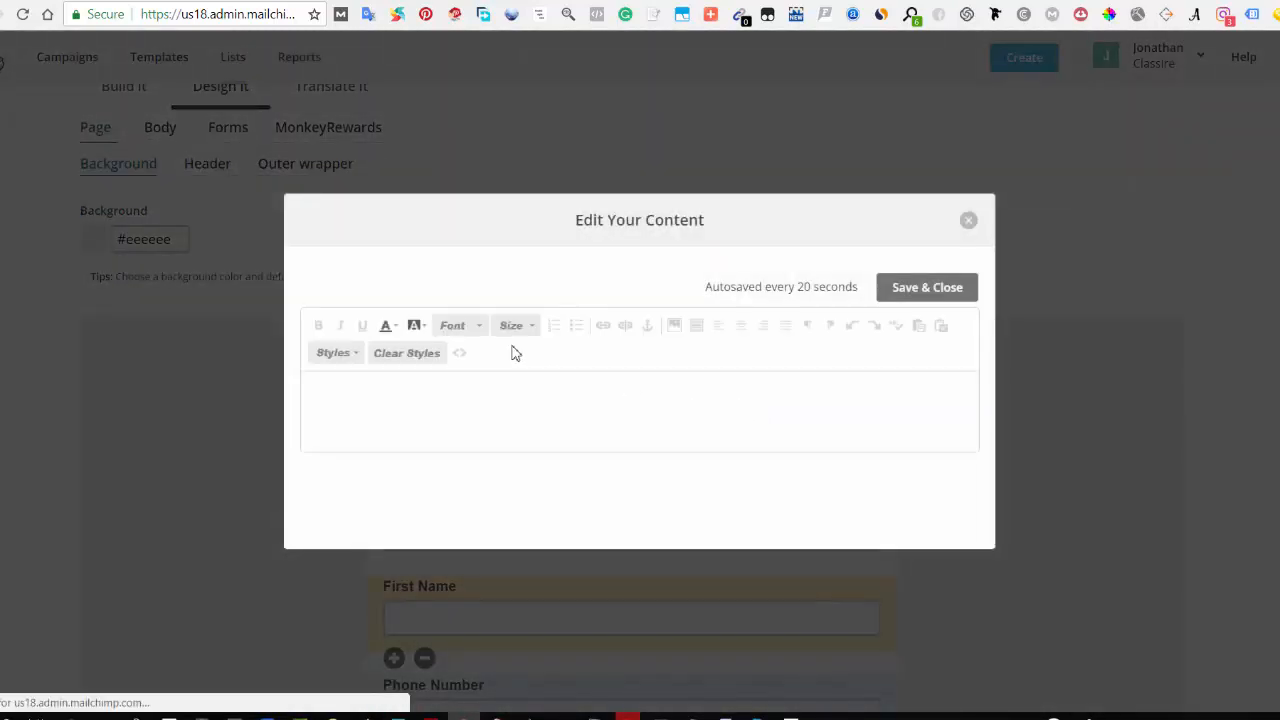
drag(391, 392, 305, 392)
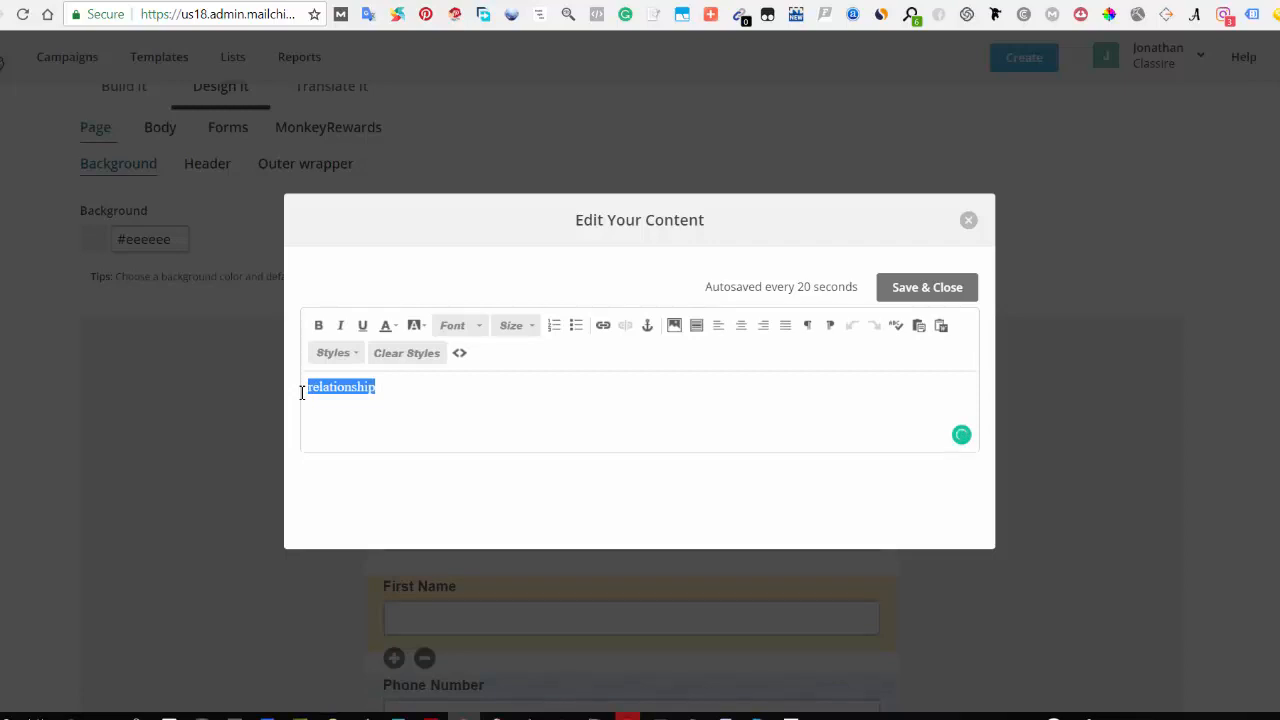
text(T)
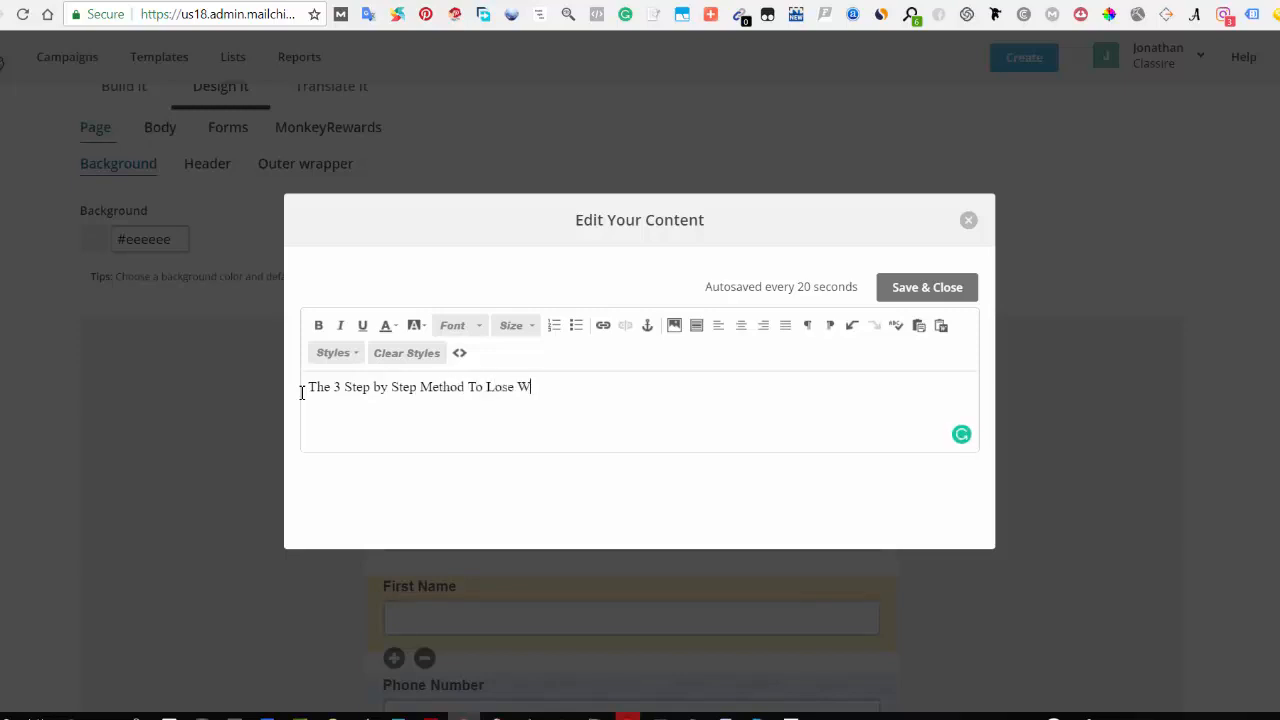
drag(569, 394, 306, 394)
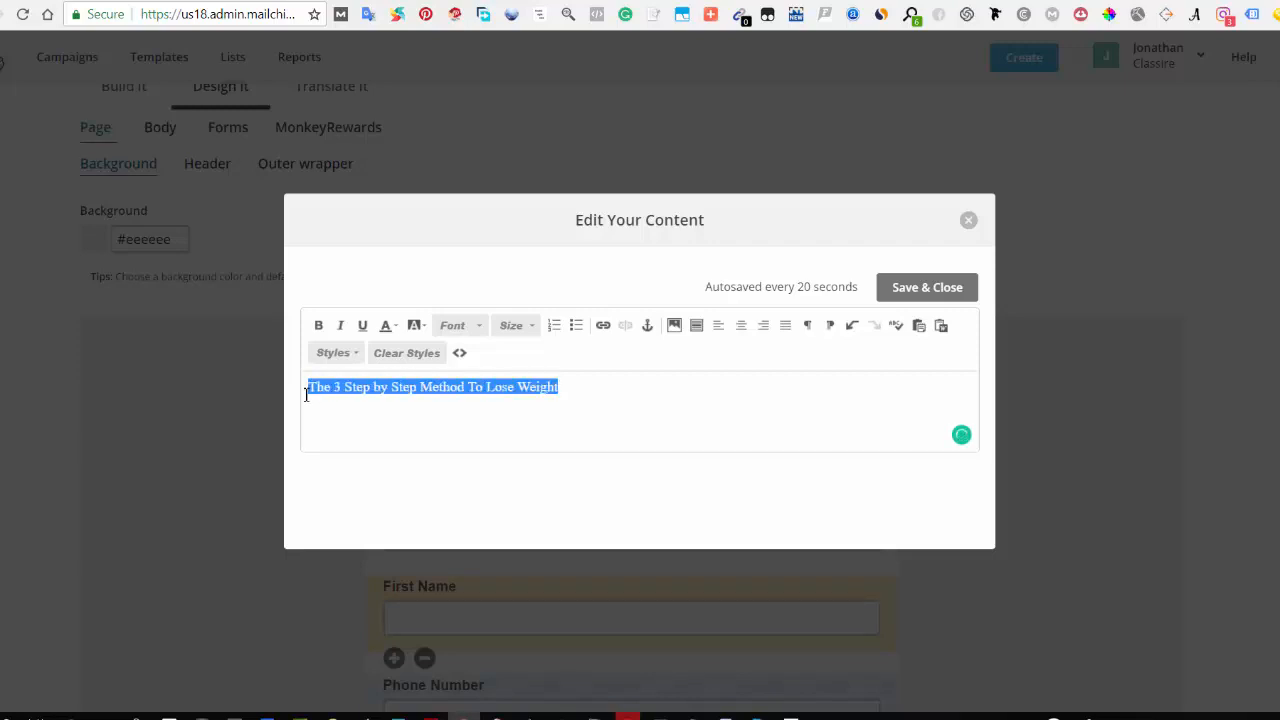
click(741, 325)
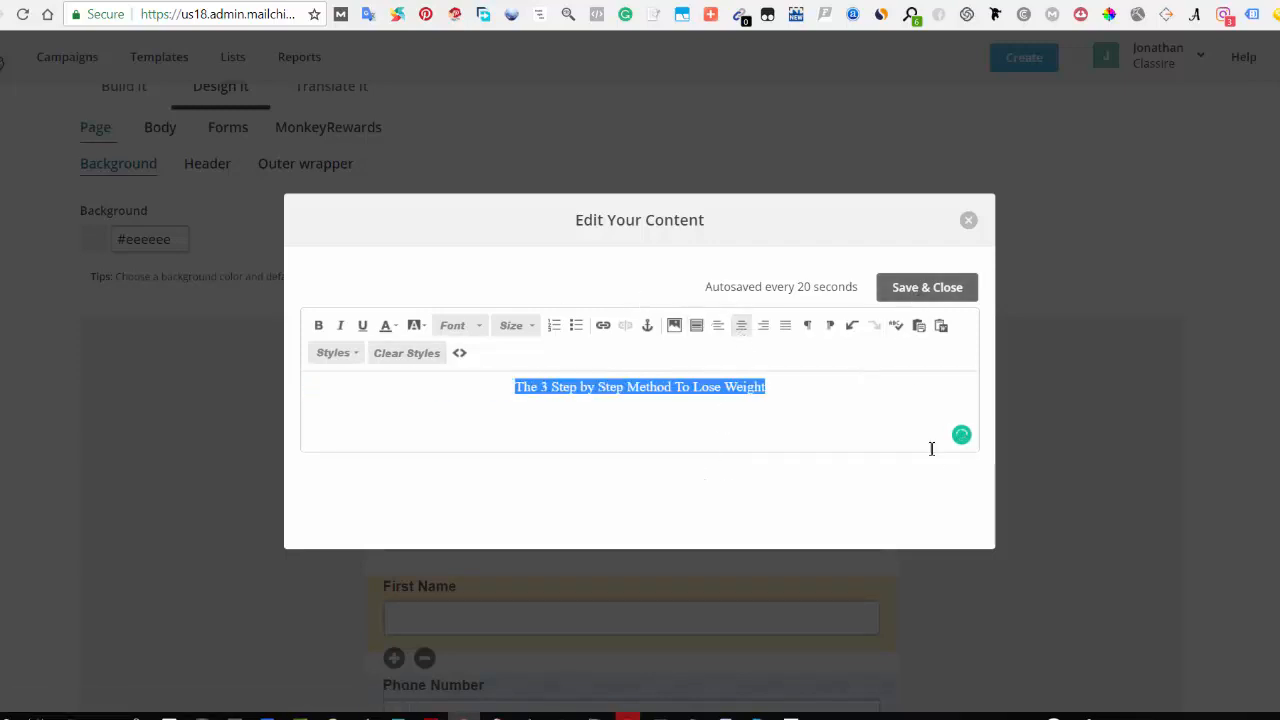
click(923, 289)
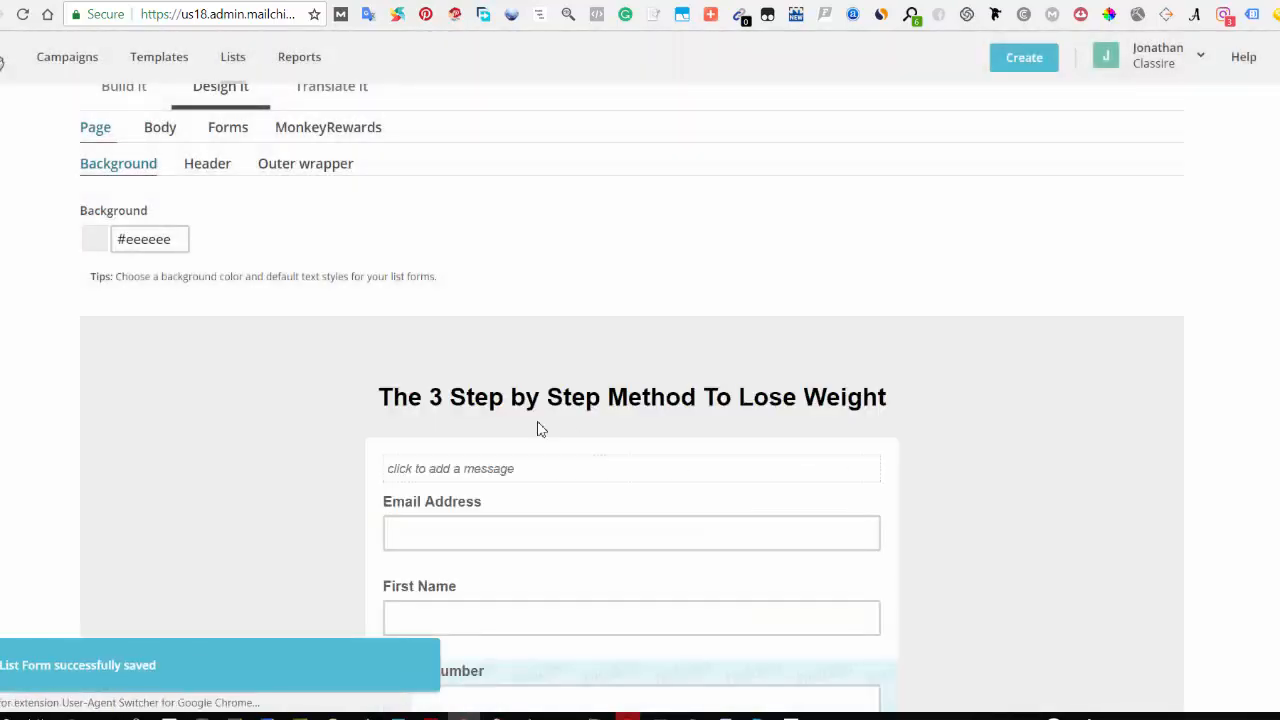
scroll(660, 435, down, 4)
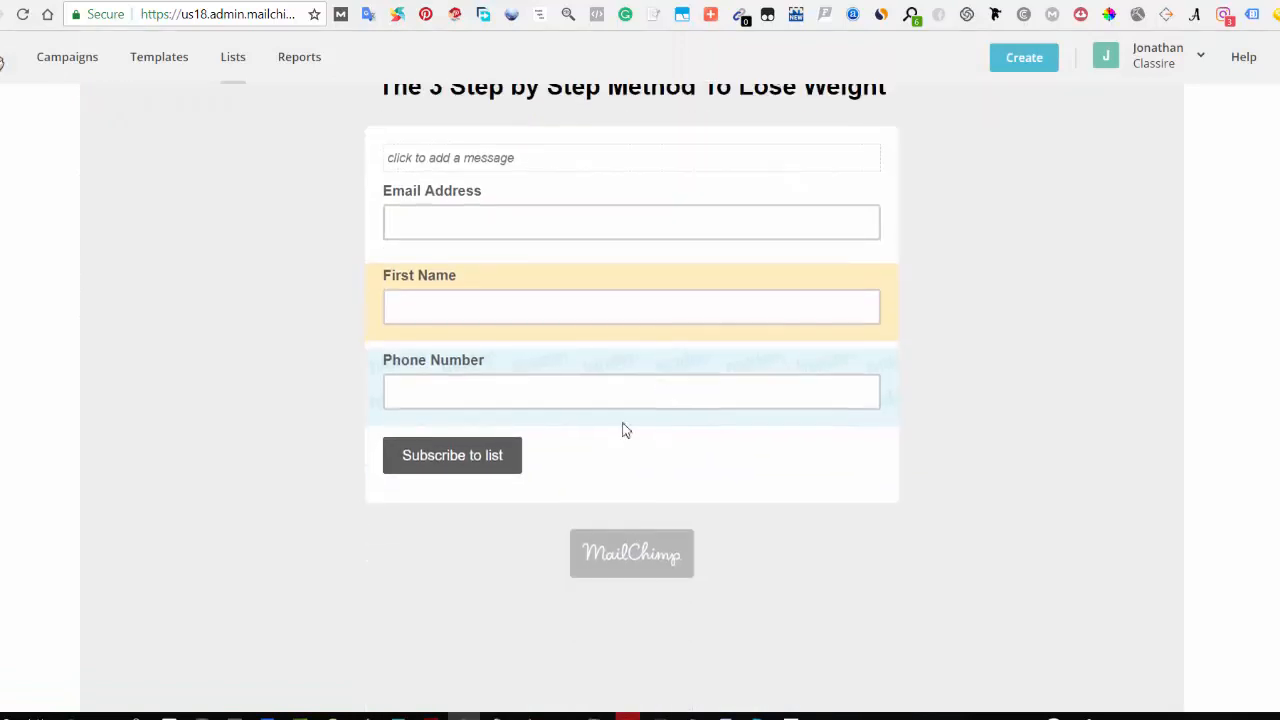
scroll(543, 174, up, 3)
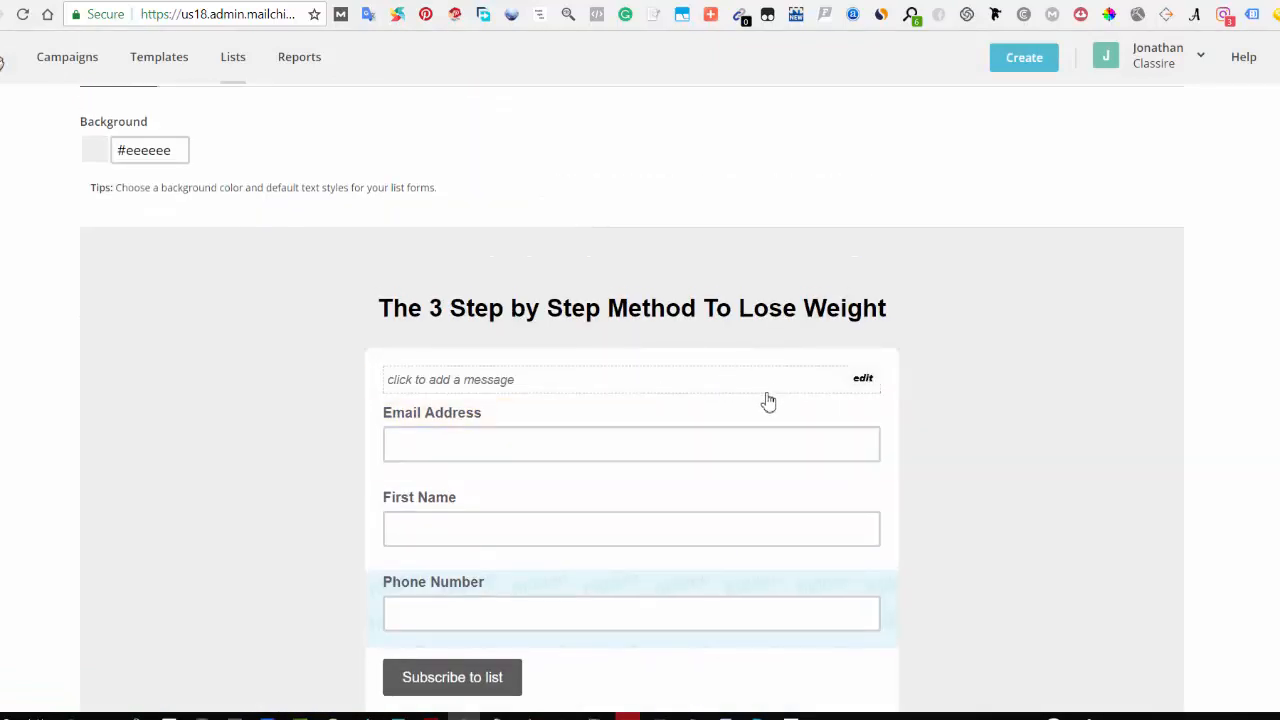
click(631, 398)
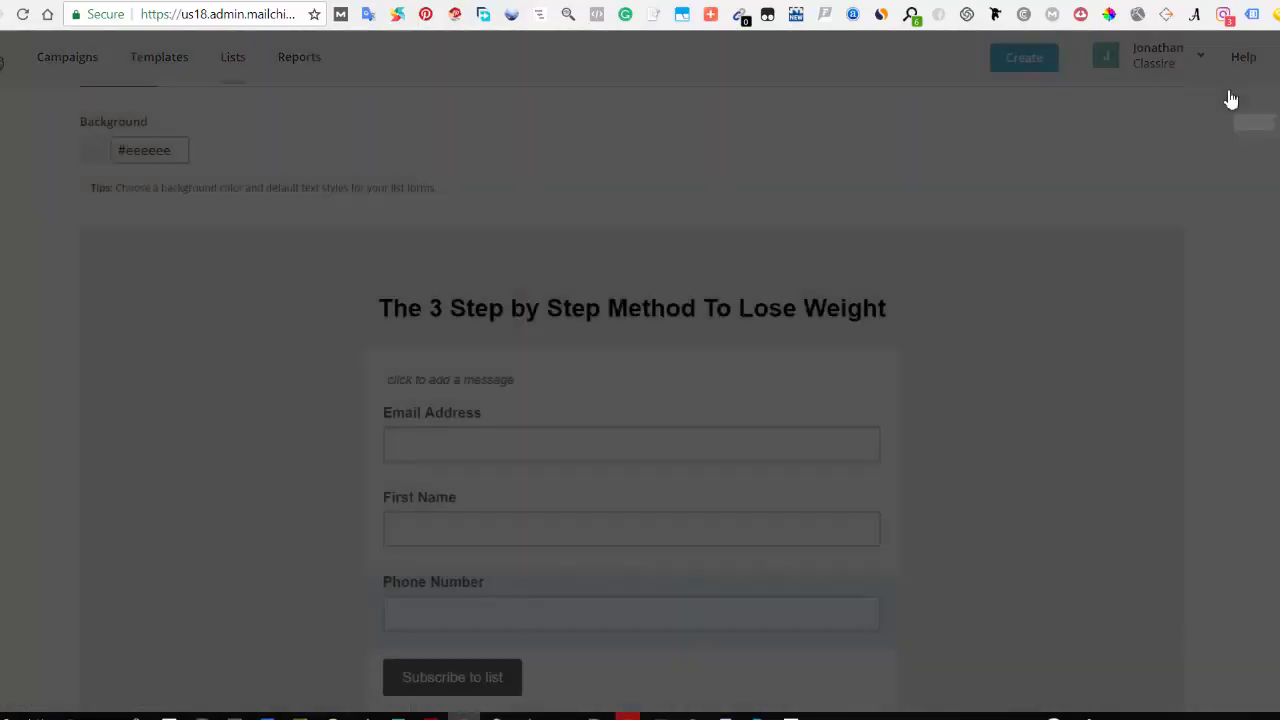
click(1227, 92)
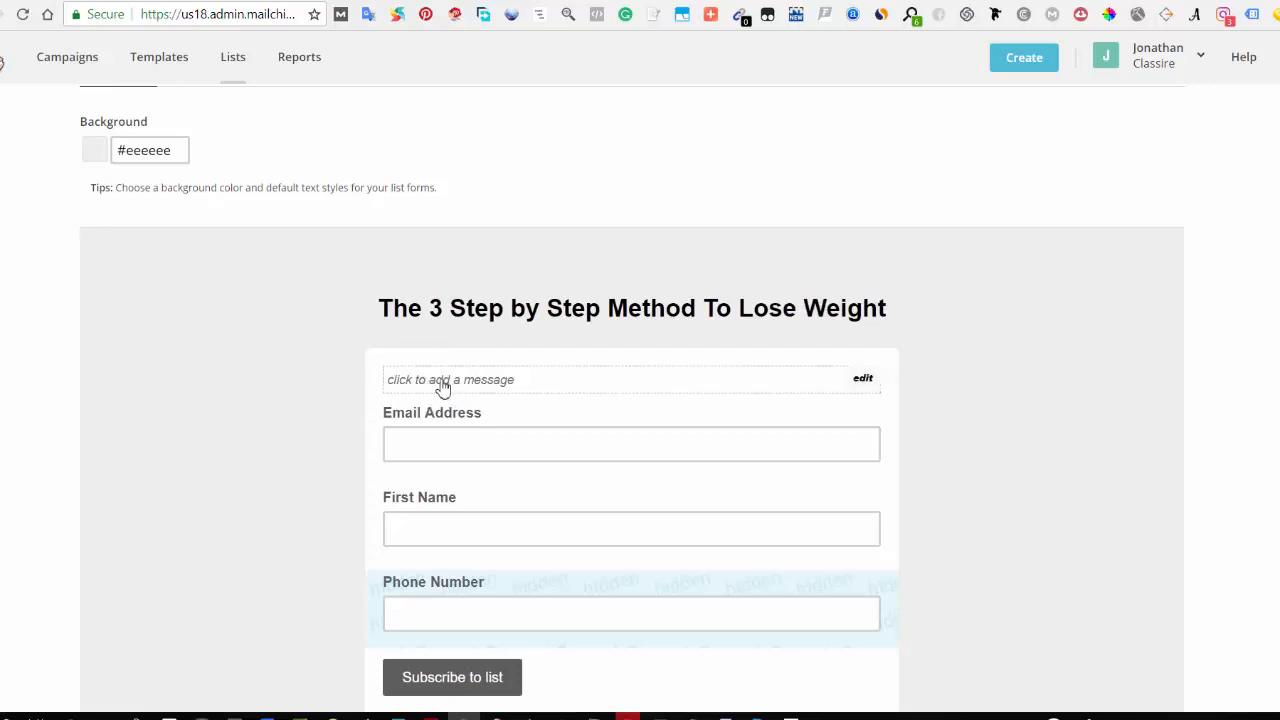
scroll(531, 403, down, 2)
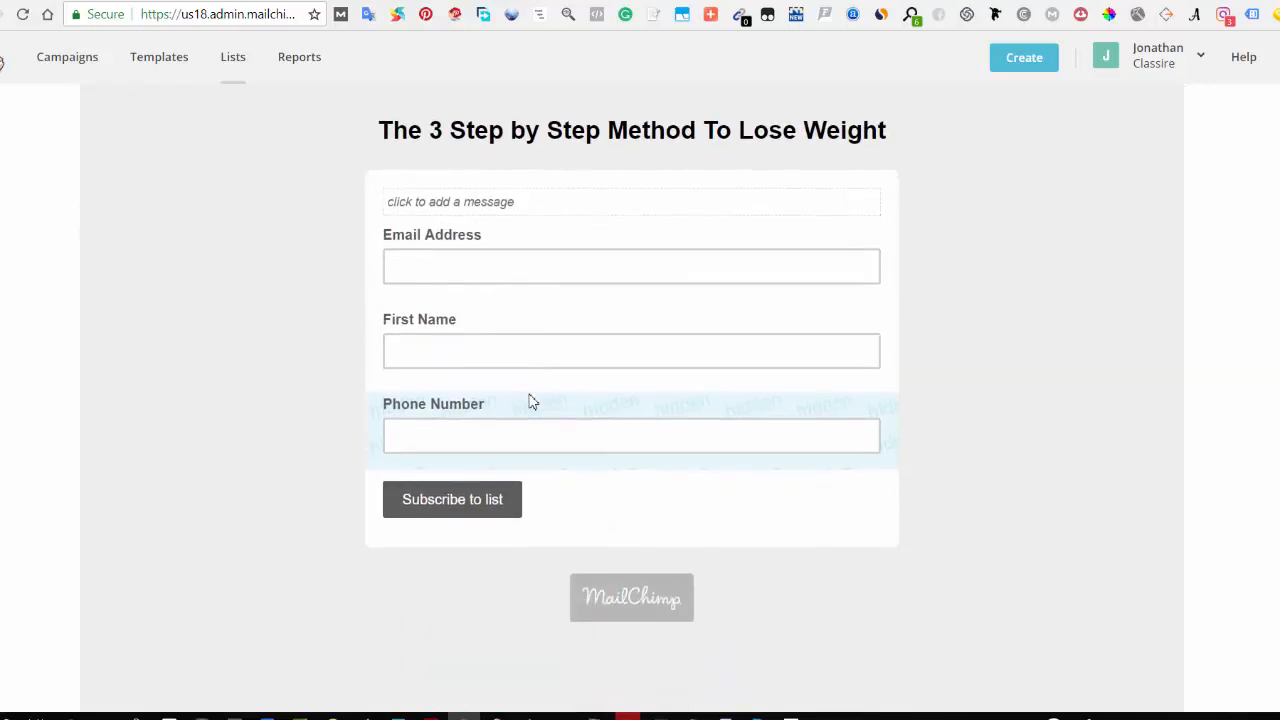
scroll(452, 424, up, 1)
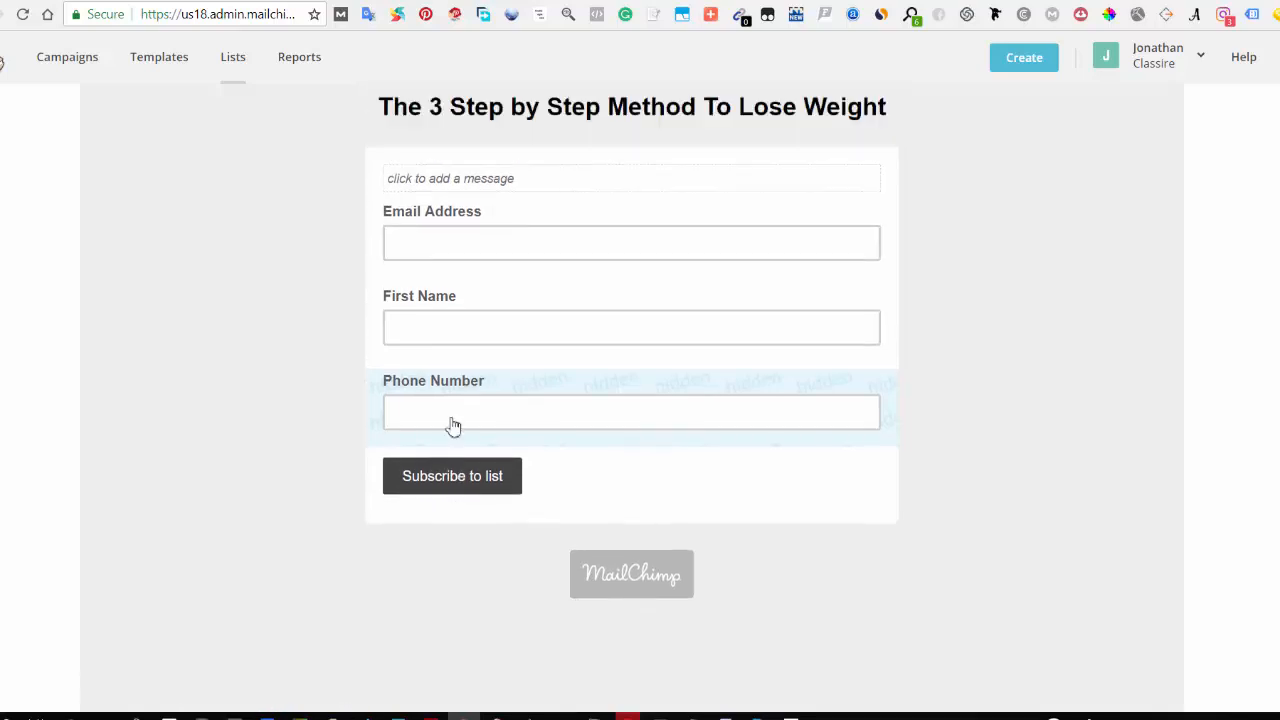
scroll(452, 424, up, 1)
scroll(583, 483, up, 3)
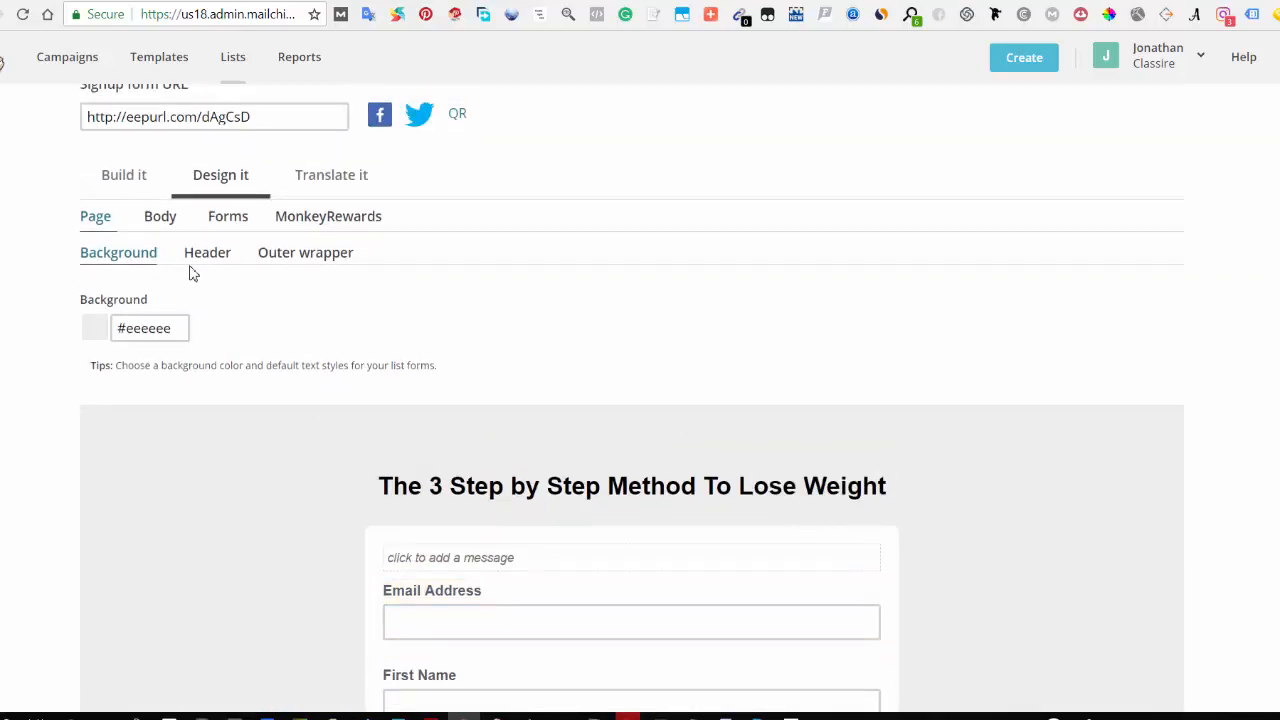
Step: Try a dark red #912828 background for the form body, then set it back to #ffffff
click(160, 218)
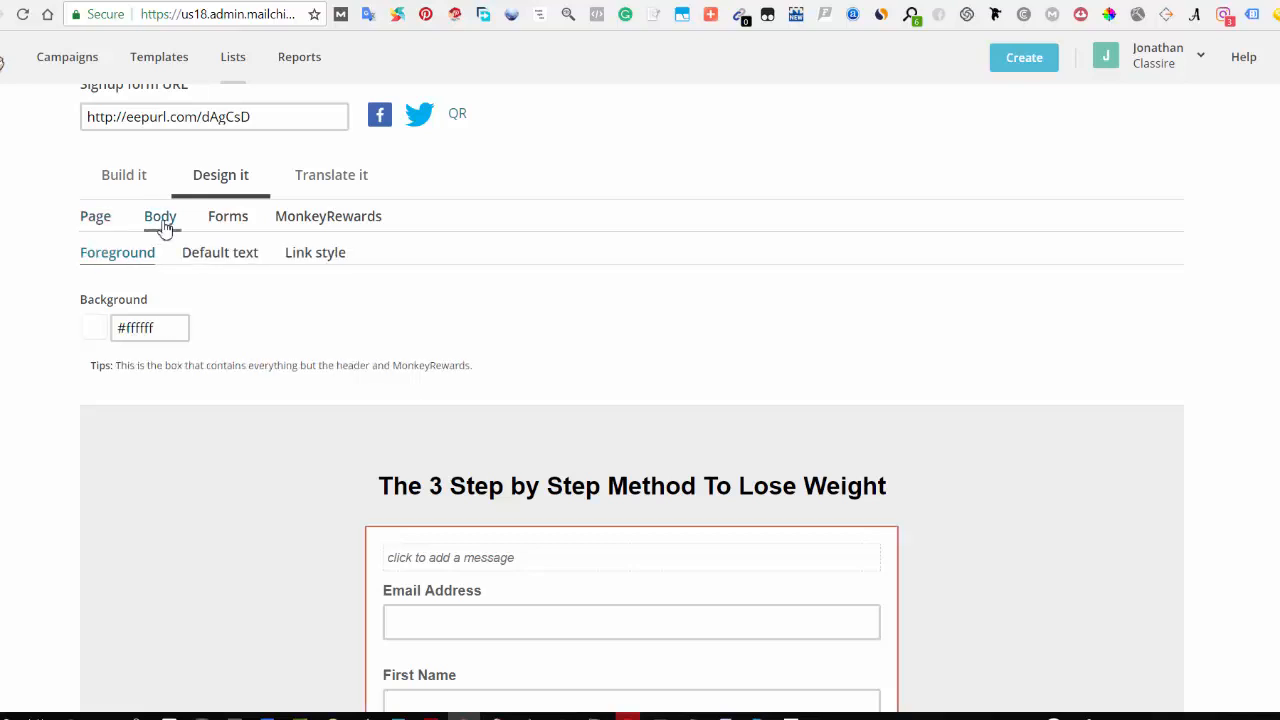
scroll(398, 494, down, 1)
scroll(398, 494, down, 3)
scroll(400, 494, up, 2)
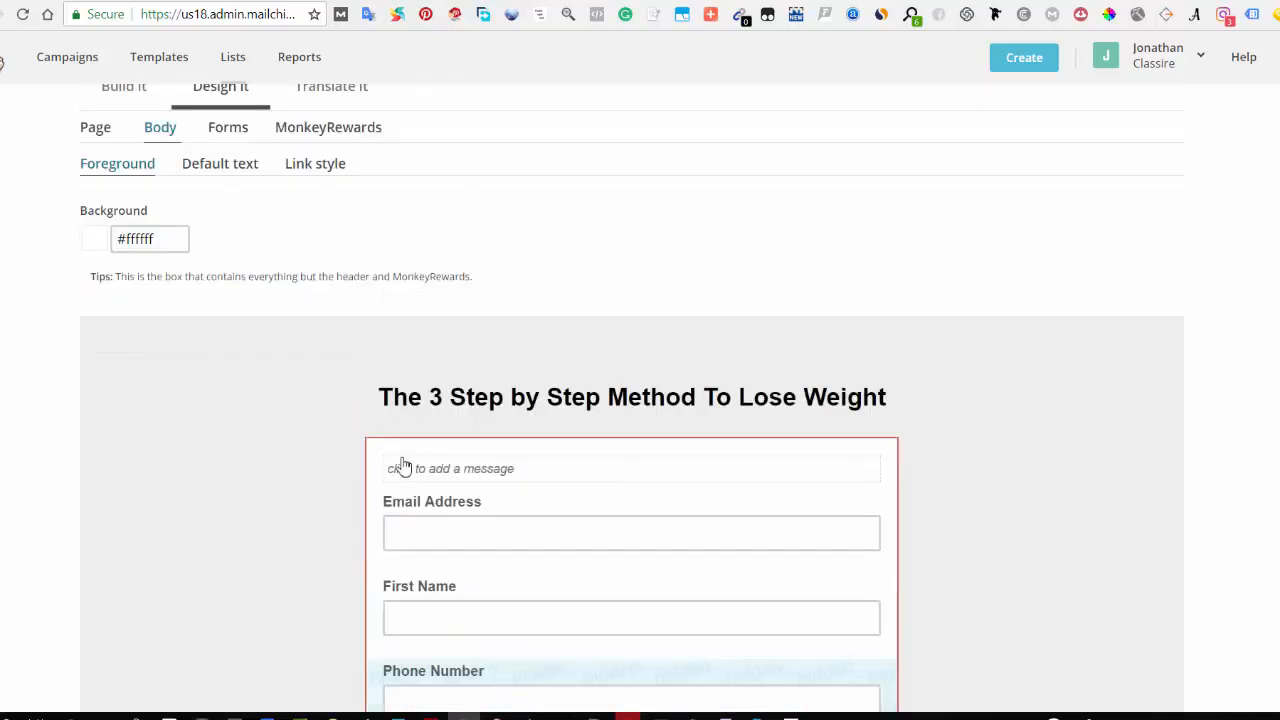
scroll(400, 466, down, 2)
scroll(139, 174, up, 2)
click(127, 239)
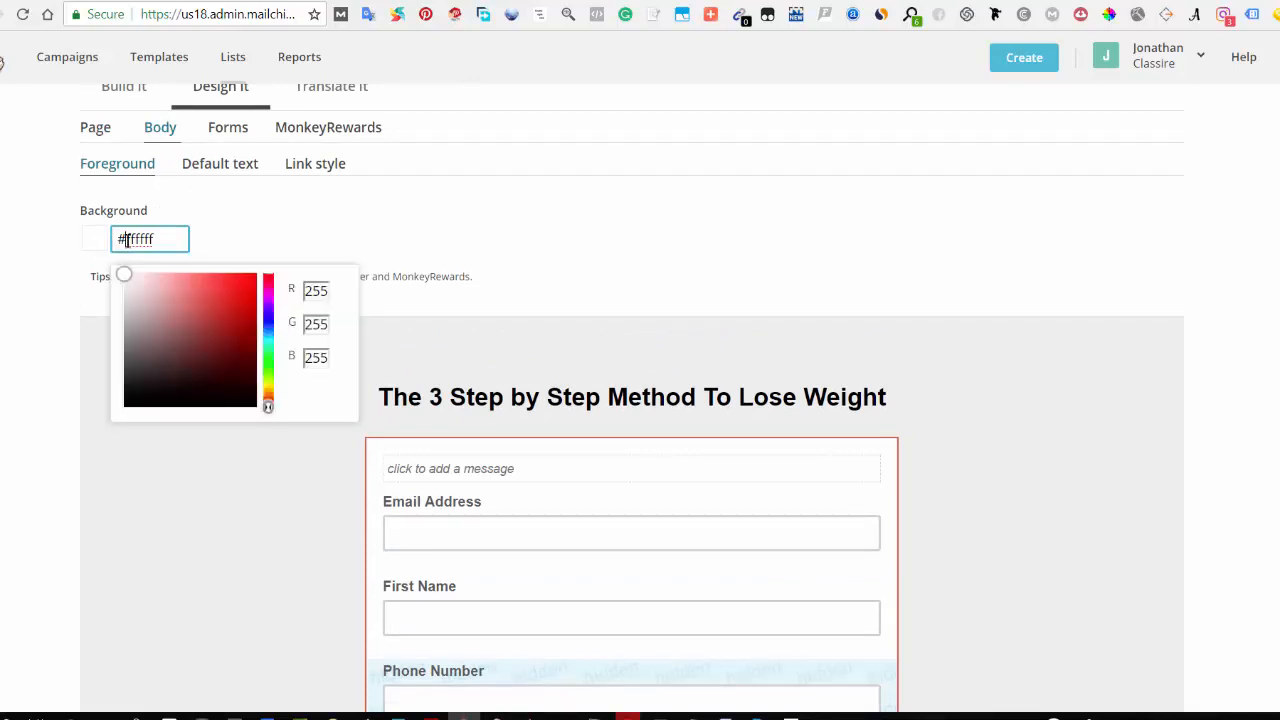
drag(123, 277, 221, 333)
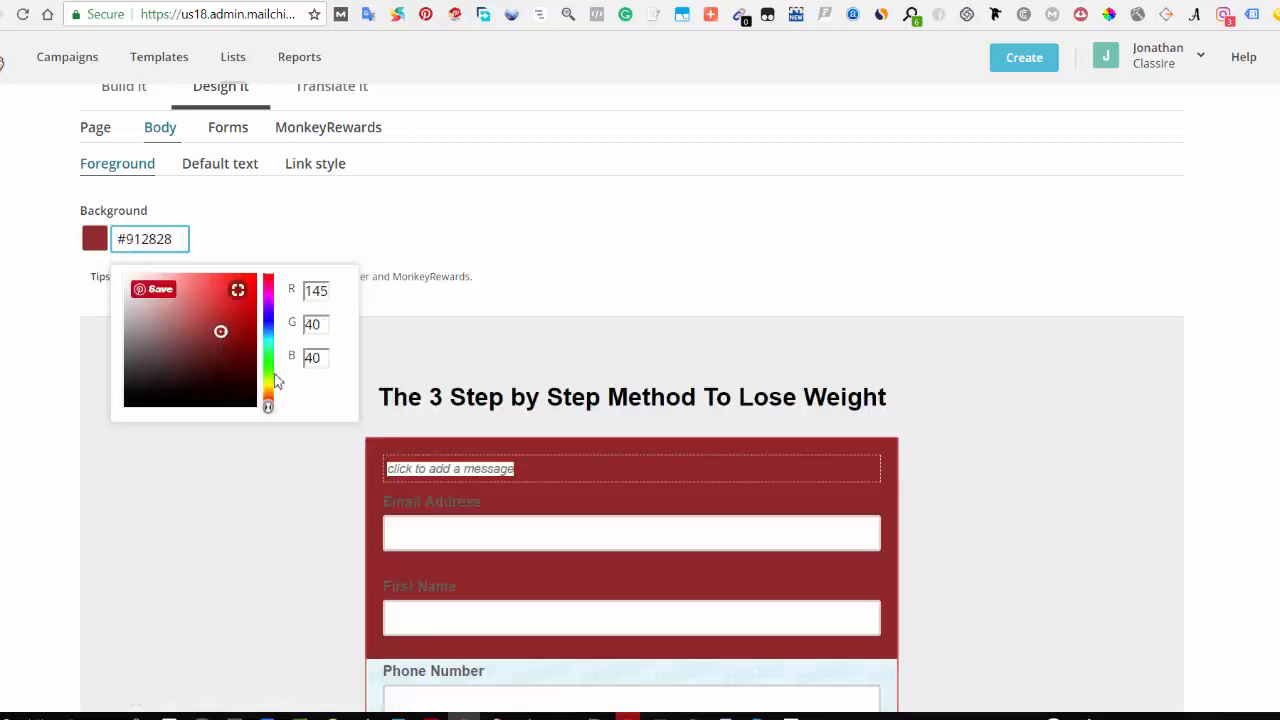
scroll(690, 477, down, 1)
scroll(690, 477, down, 3)
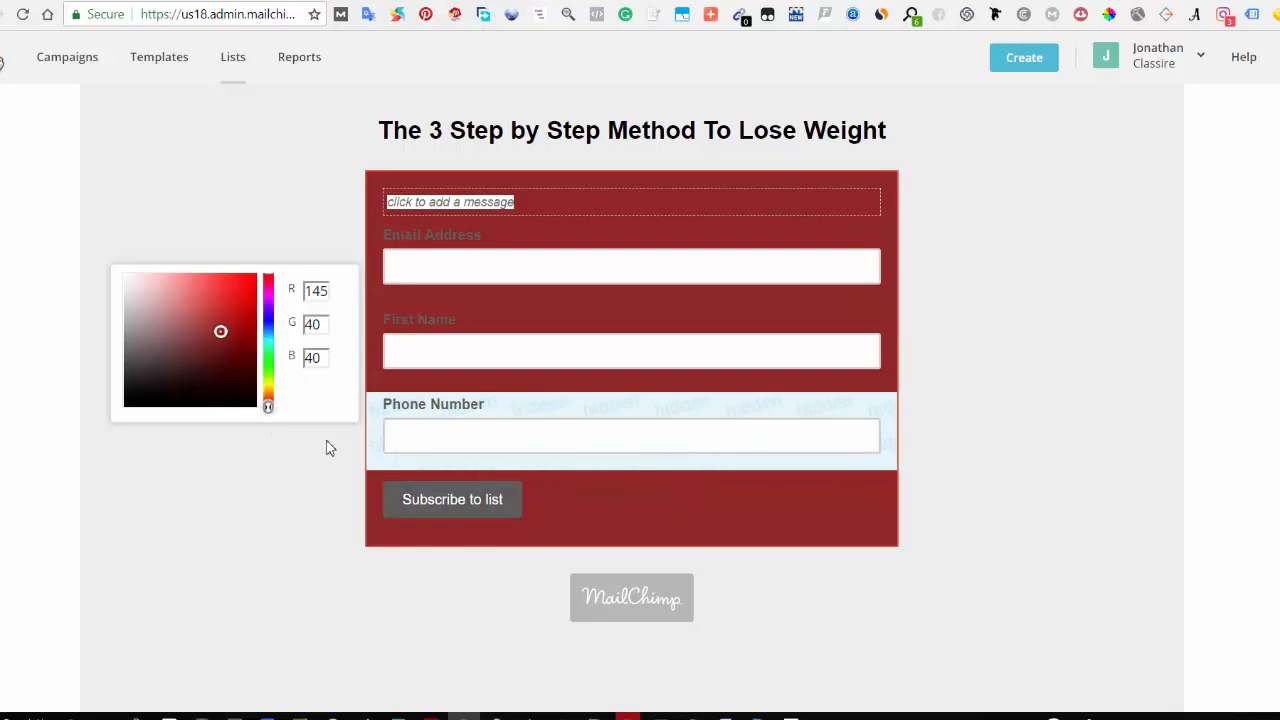
mouse_move(223, 331)
mouse_down()
mouse_move(120, 289)
mouse_move(110, 272)
mouse_up()
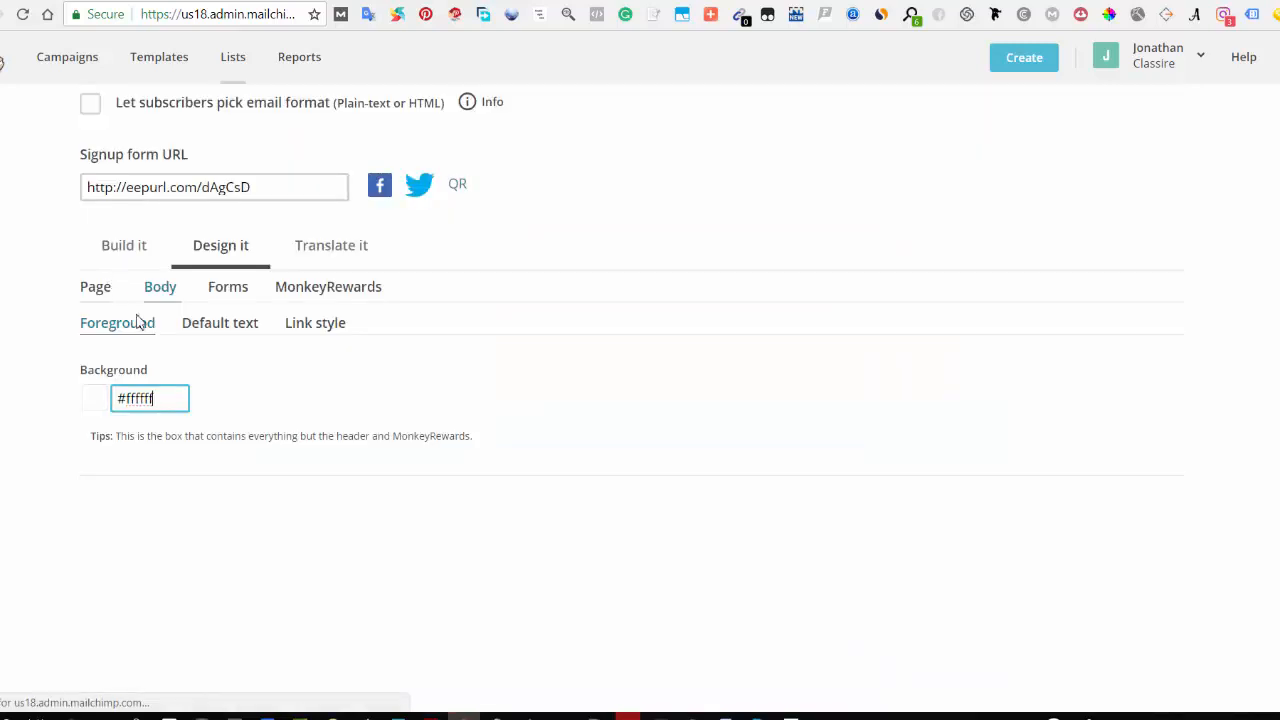
Step: Review the button background and text colour settings in the forms design section
scroll(563, 496, down, 3)
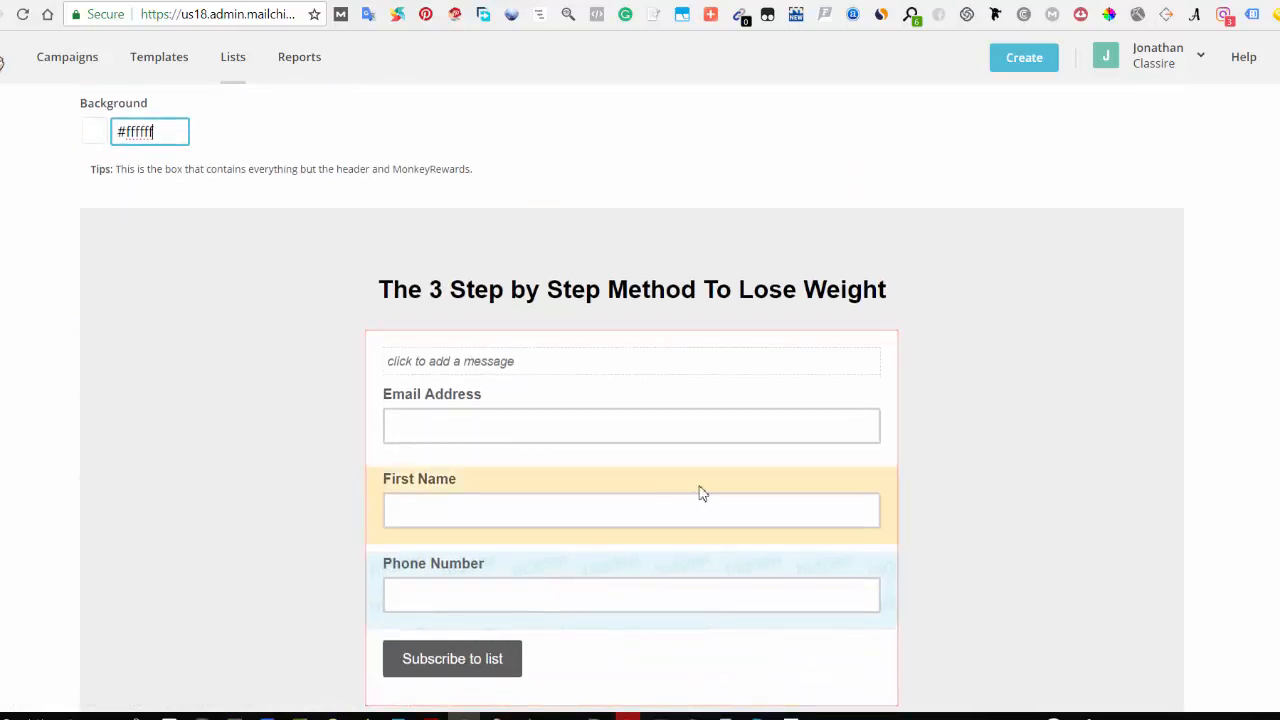
scroll(214, 325, up, 3)
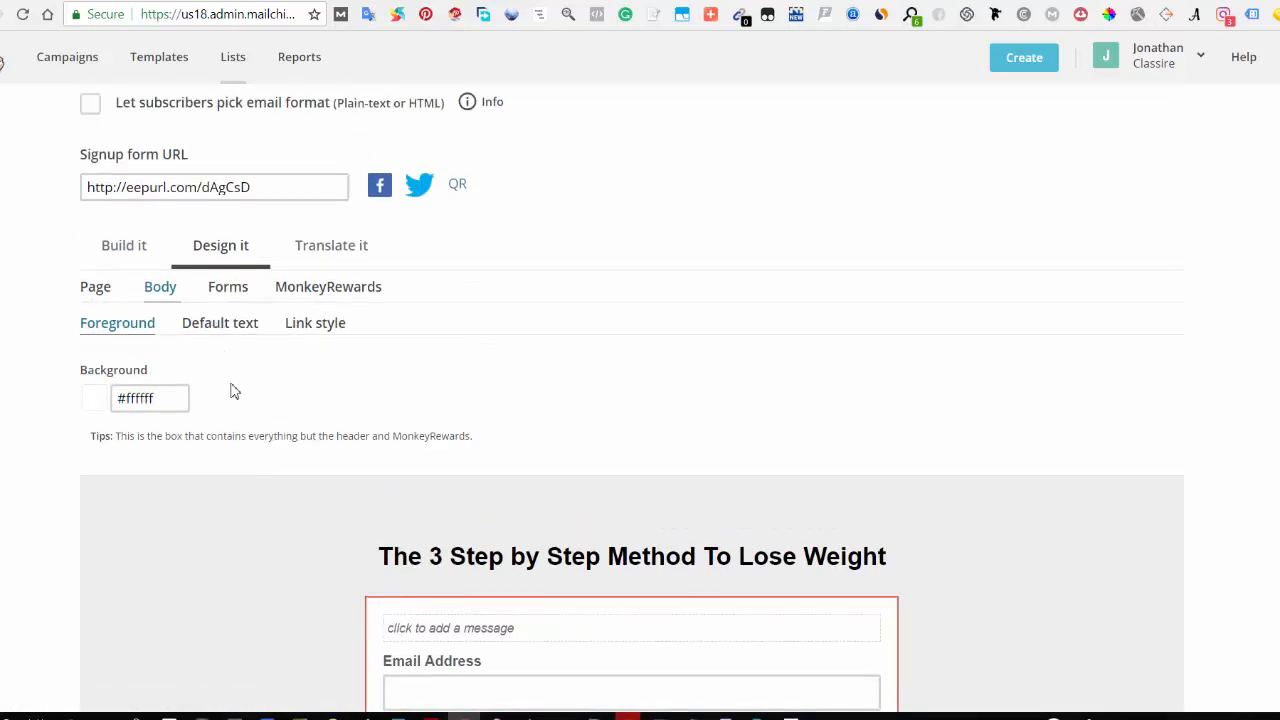
click(227, 374)
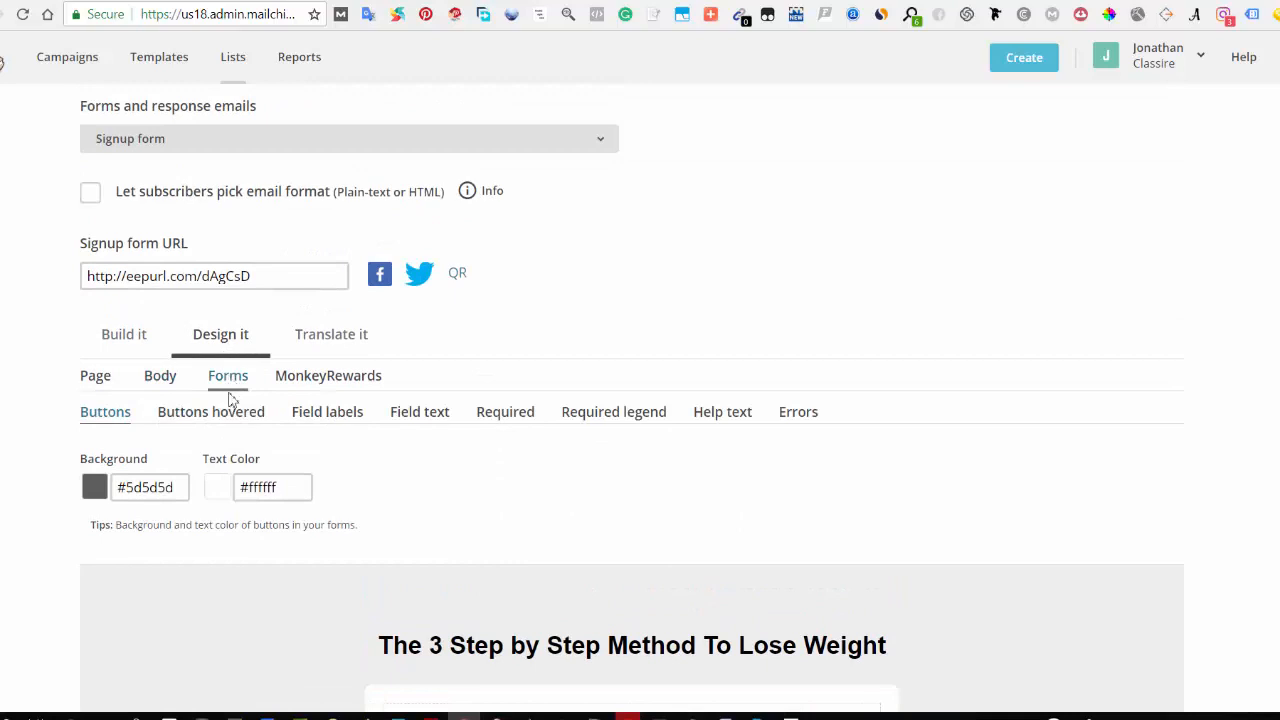
scroll(351, 440, down, 3)
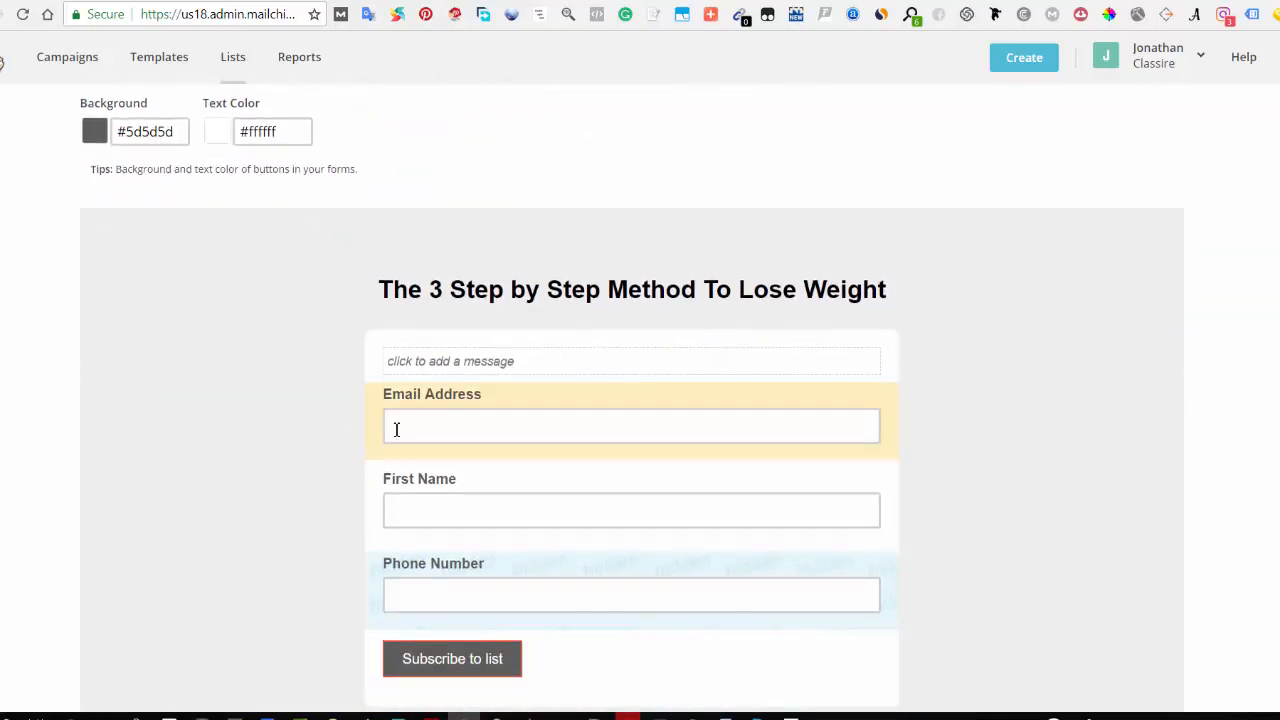
scroll(210, 323, up, 1)
scroll(210, 323, up, 1)
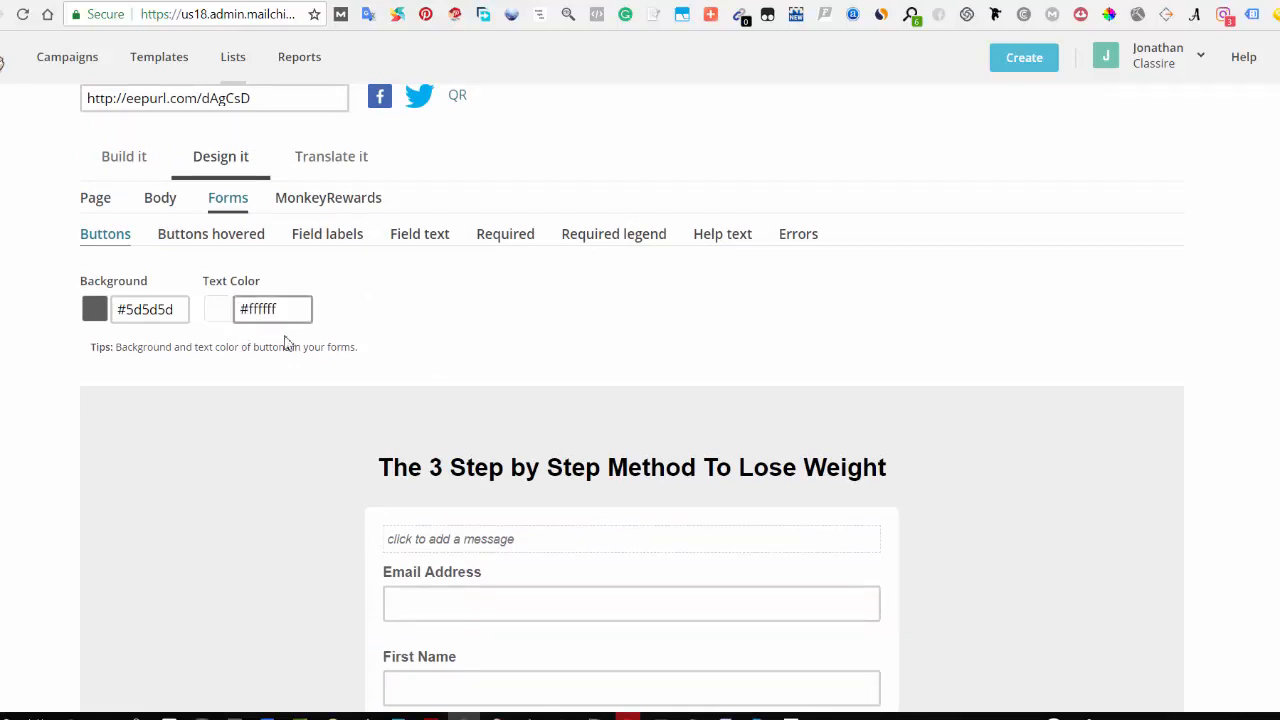
scroll(589, 600, down, 2)
scroll(300, 330, up, 1)
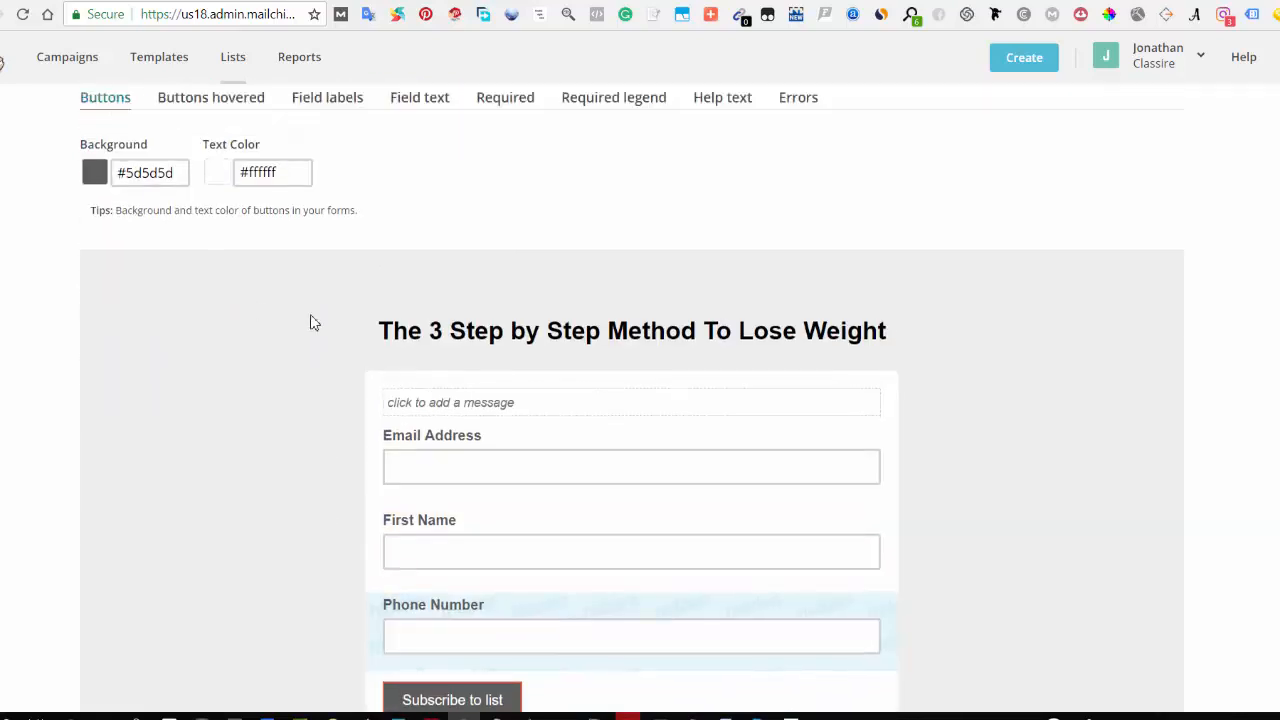
scroll(600, 545, down, 3)
scroll(177, 380, up, 4)
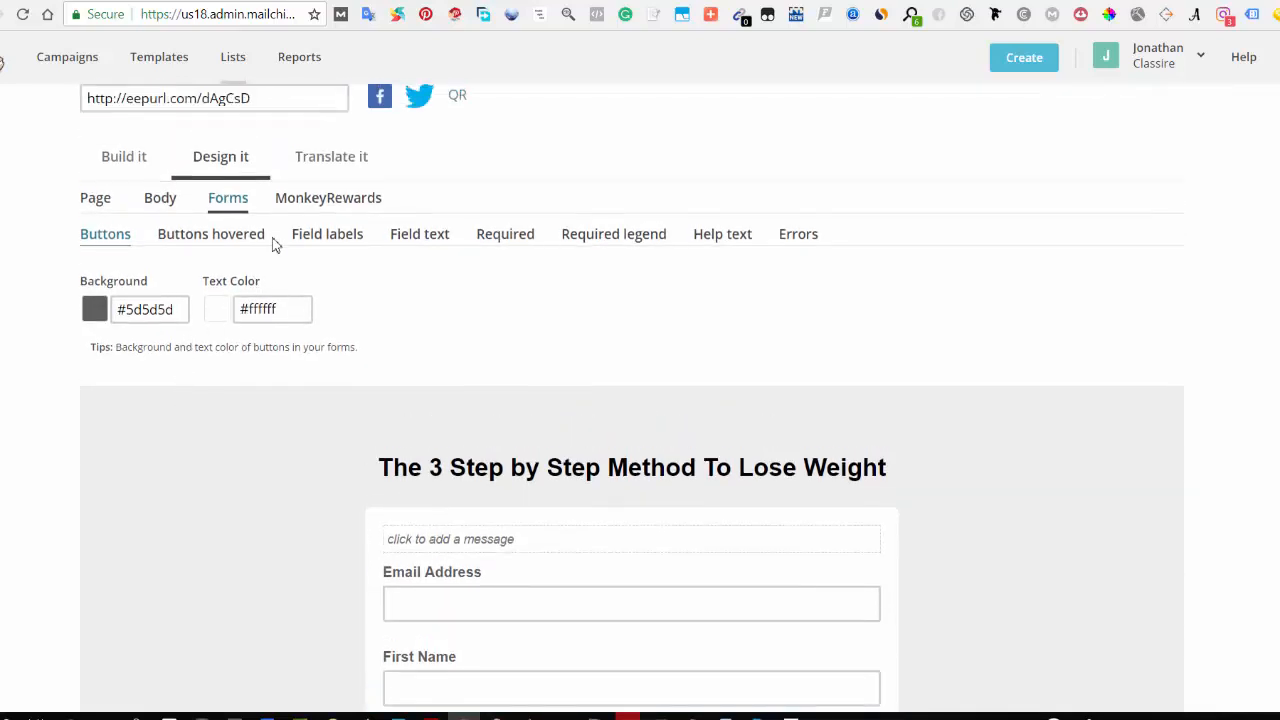
Step: Examine the MonkeyRewards badge settings and the badge below the form preview
click(326, 206)
scroll(364, 441, down, 4)
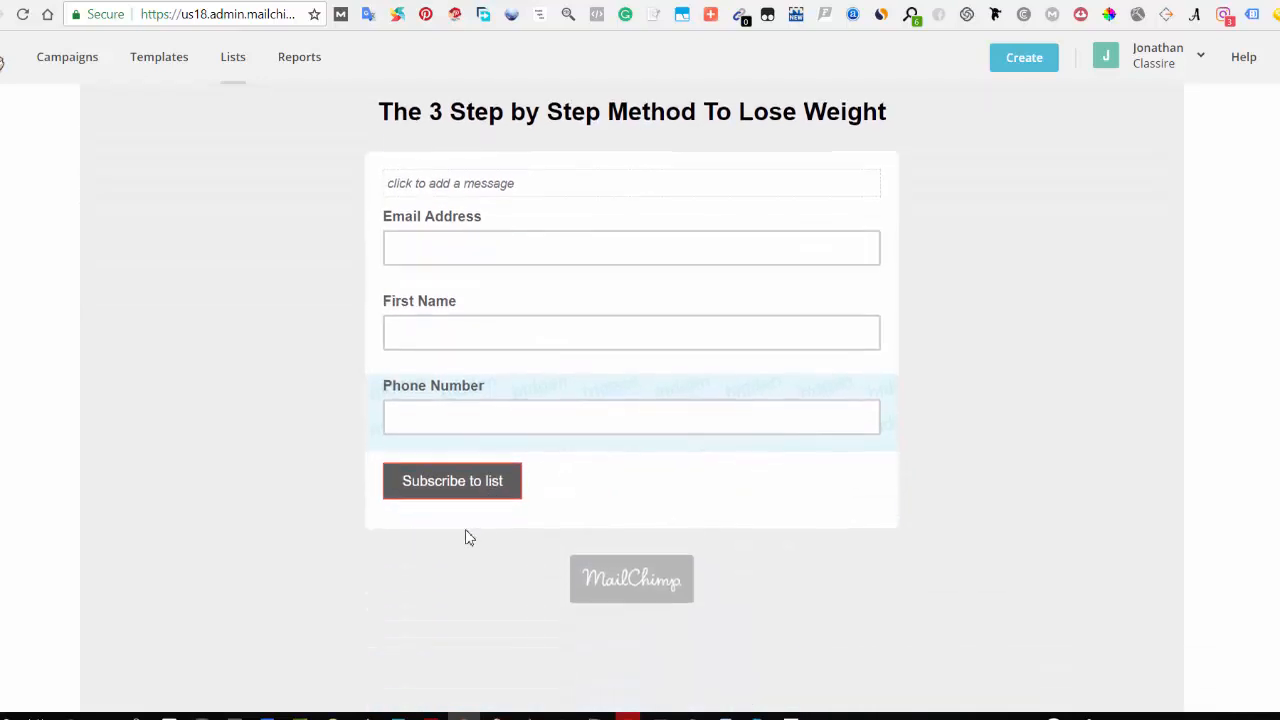
scroll(286, 489, up, 5)
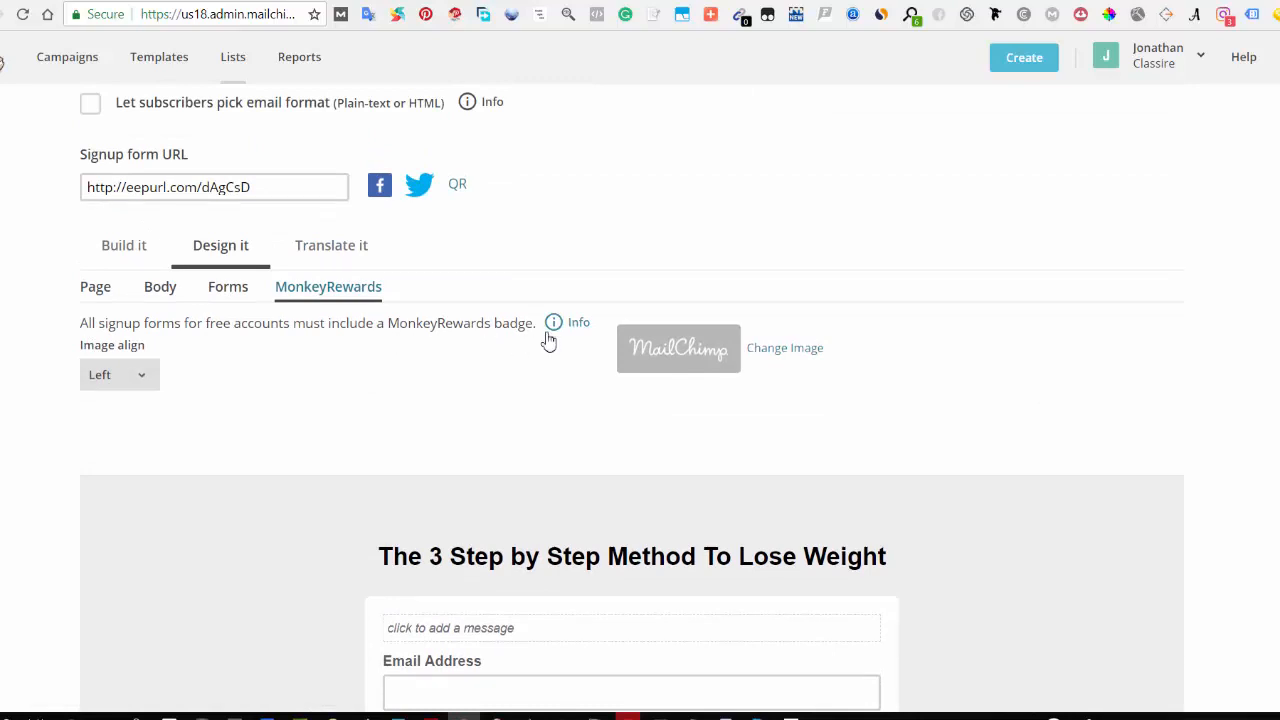
scroll(563, 418, down, 3)
scroll(560, 480, down, 2)
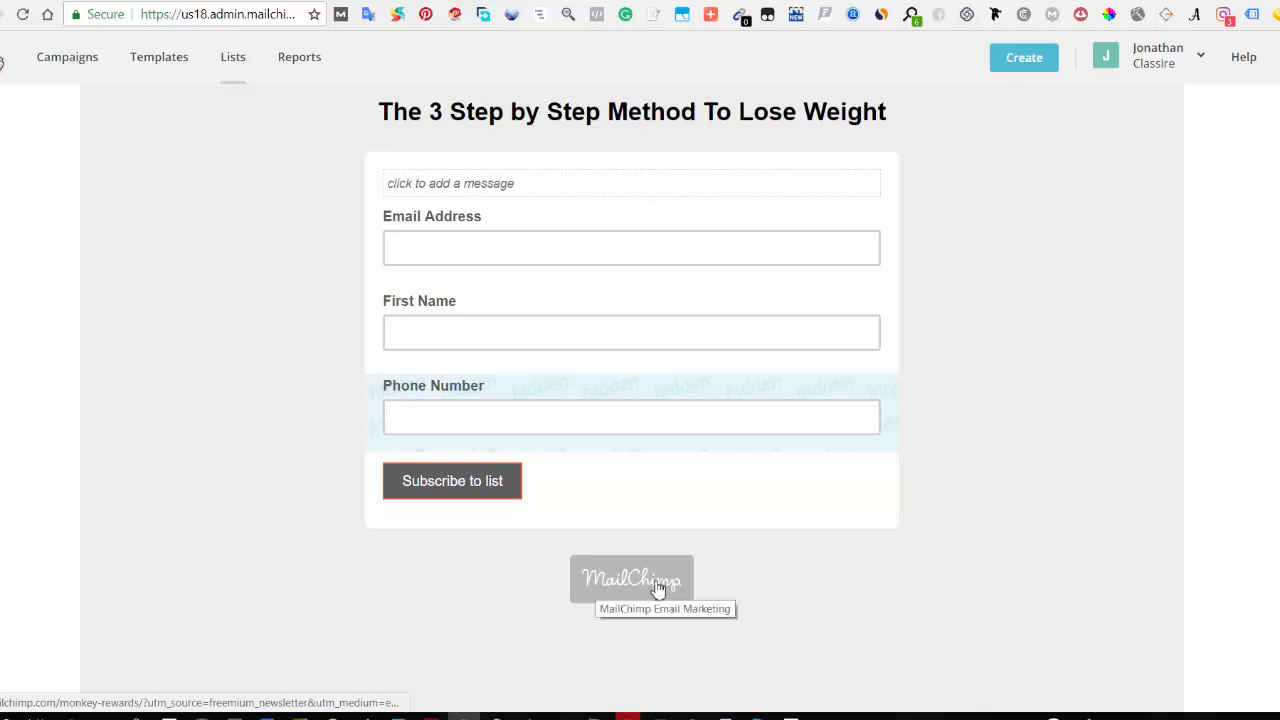
scroll(634, 582, up, 1)
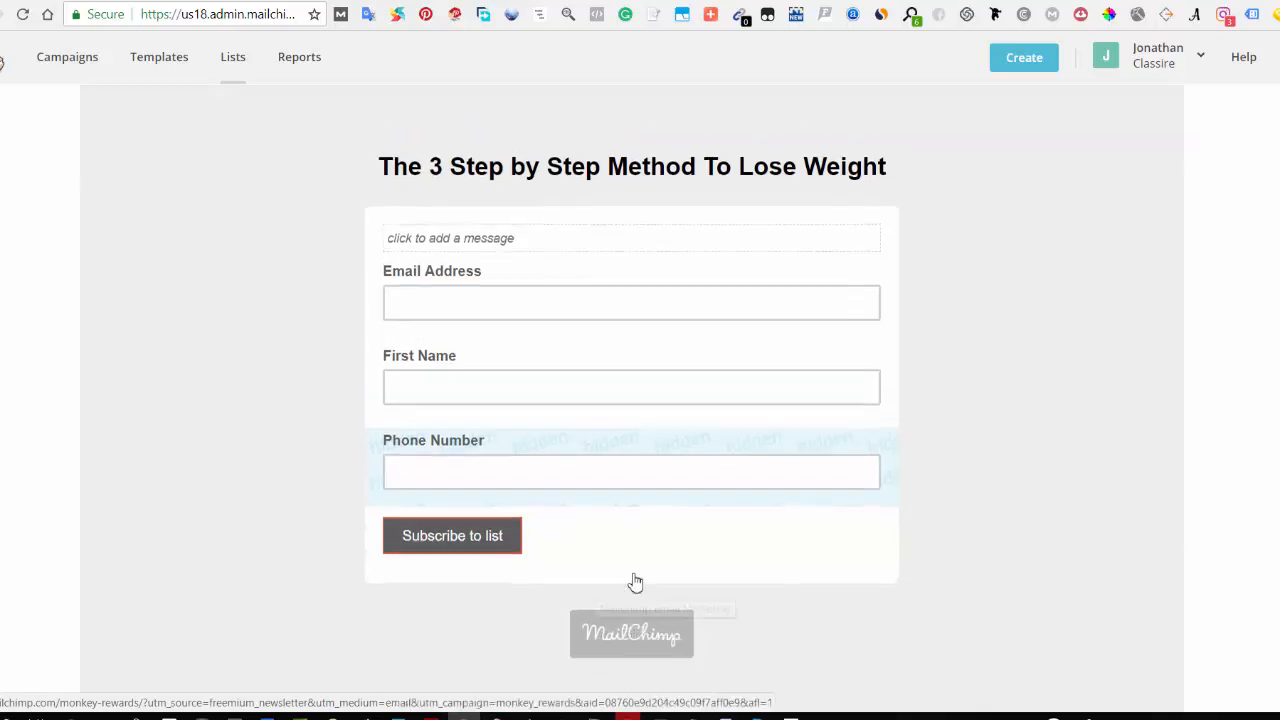
scroll(638, 585, down, 2)
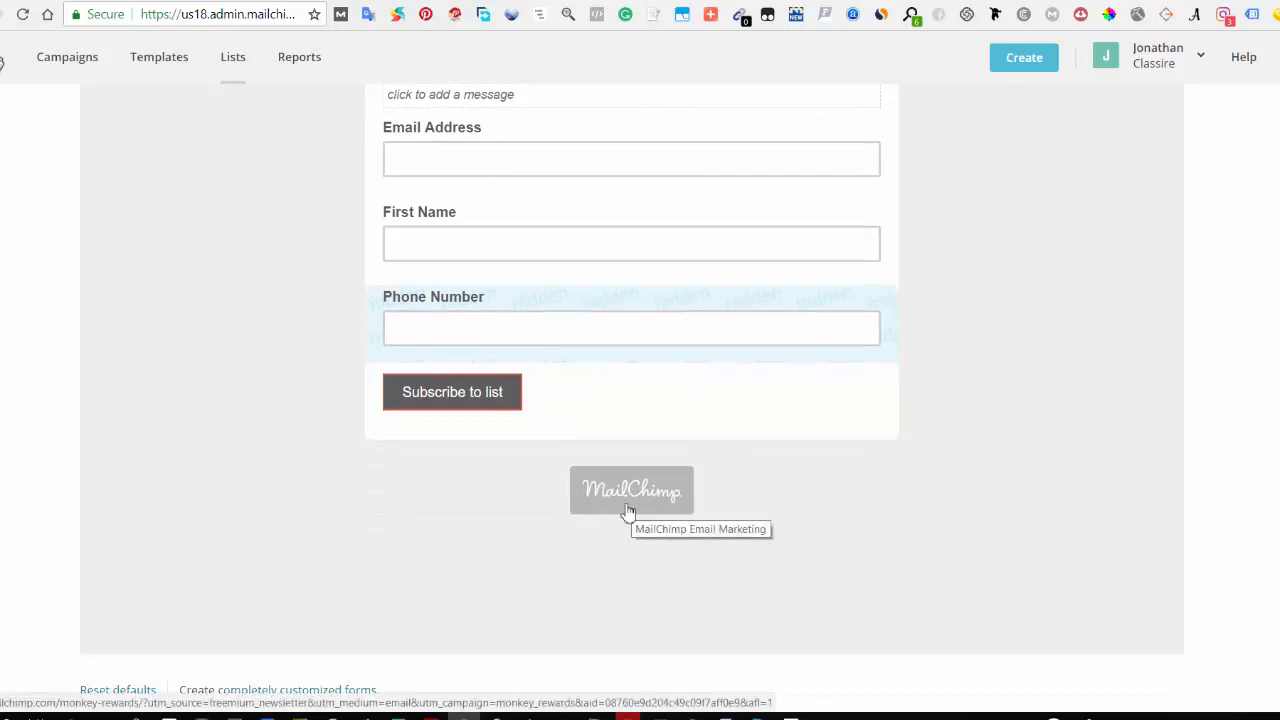
scroll(437, 505, up, 6)
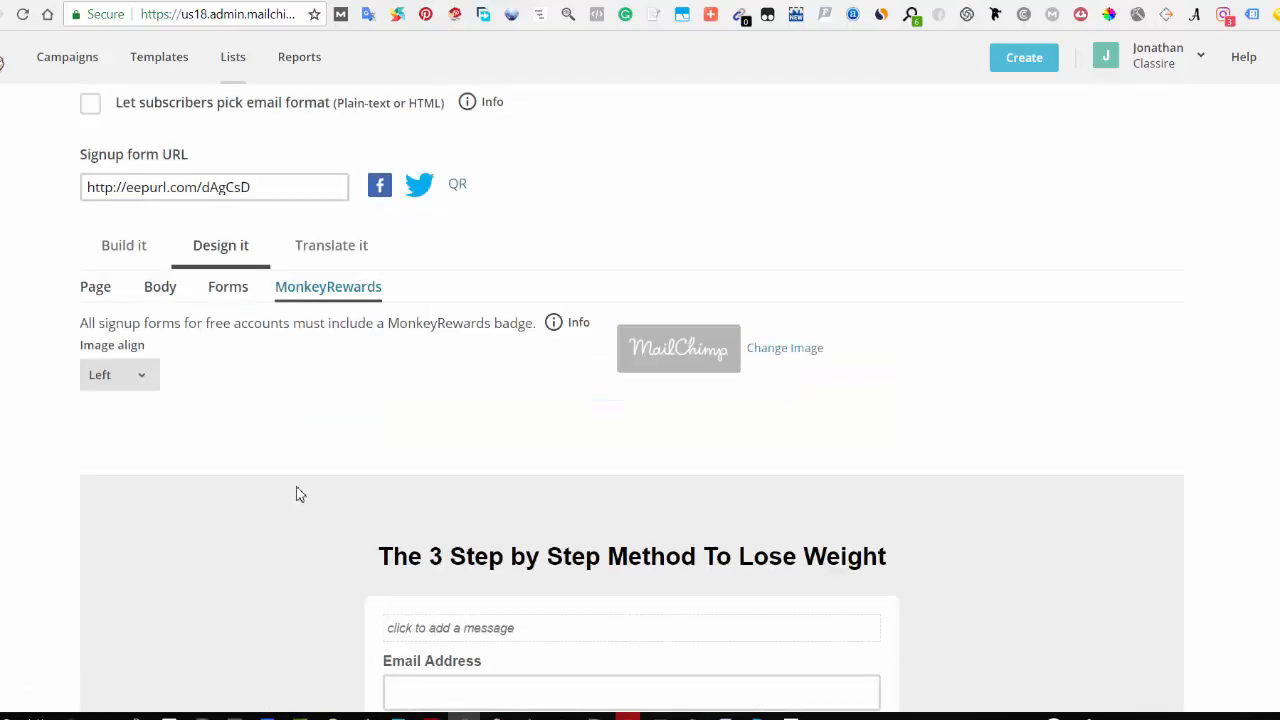
Step: Replace the MonkeyRewards badge with the monkey-with-blue-cap image and check it below the form
click(99, 372)
click(764, 352)
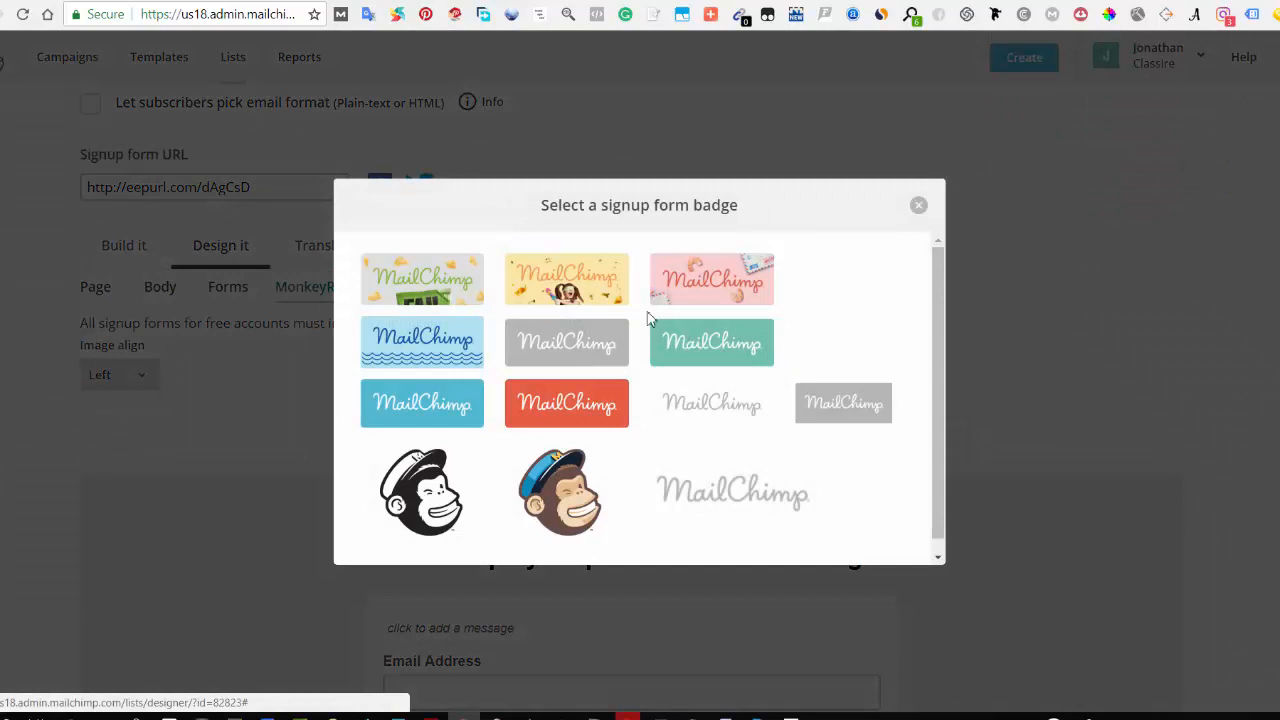
scroll(600, 451, down, 1)
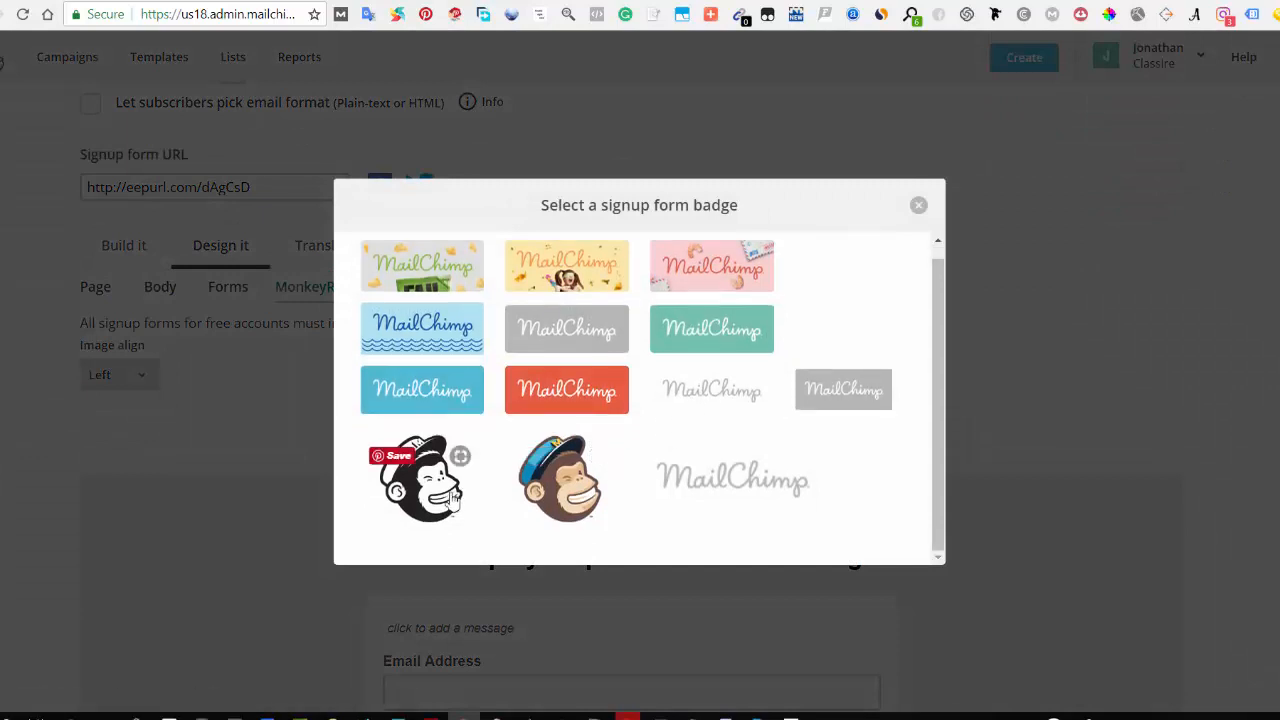
click(565, 487)
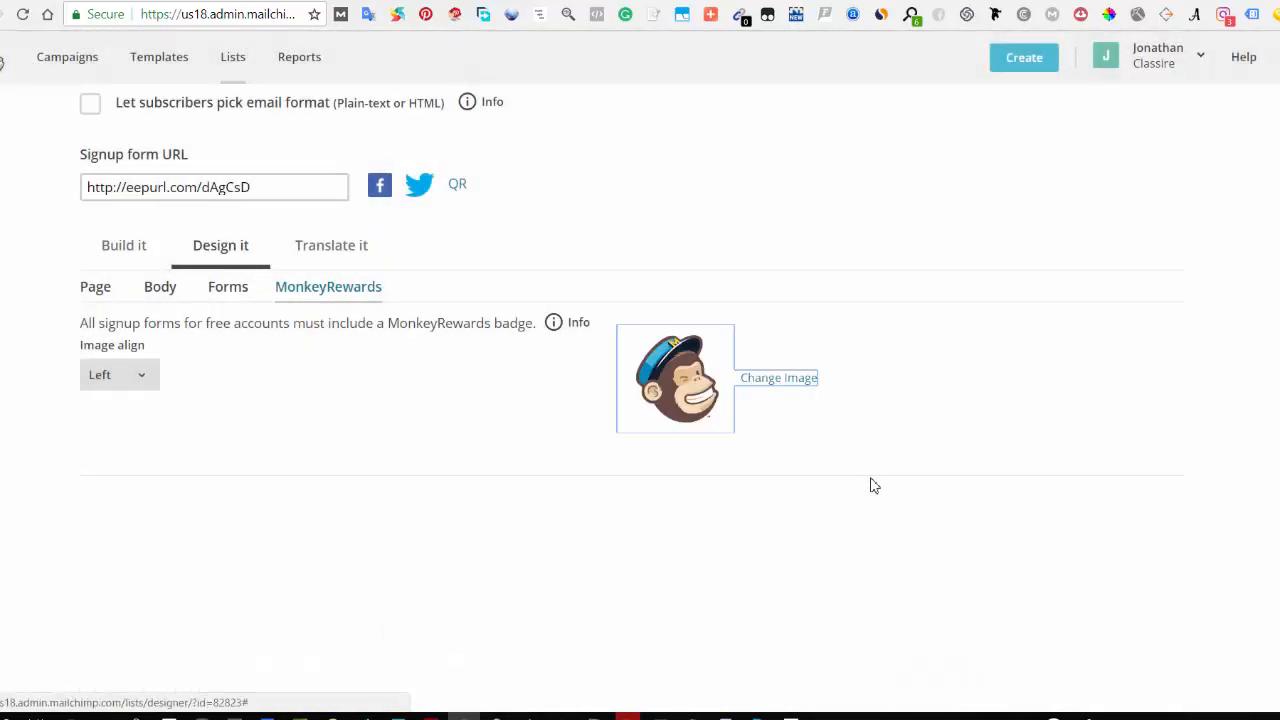
scroll(872, 486, down, 5)
scroll(874, 484, down, 3)
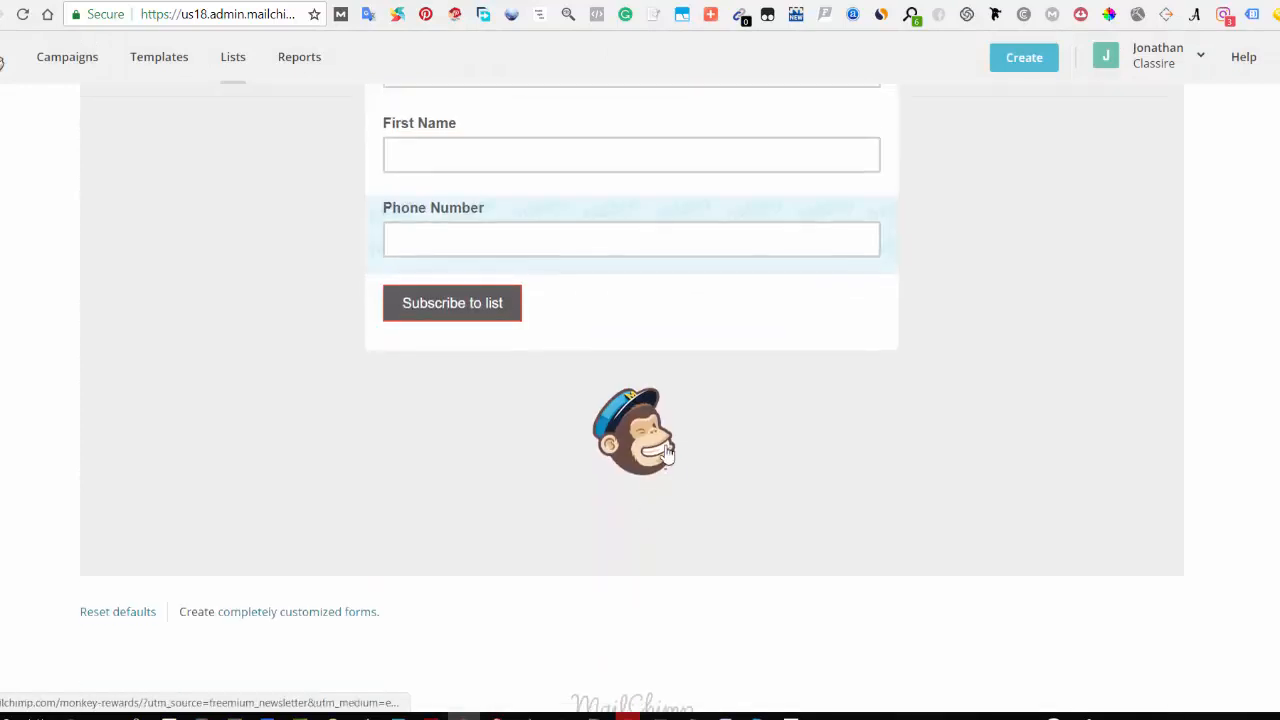
scroll(780, 426, up, 7)
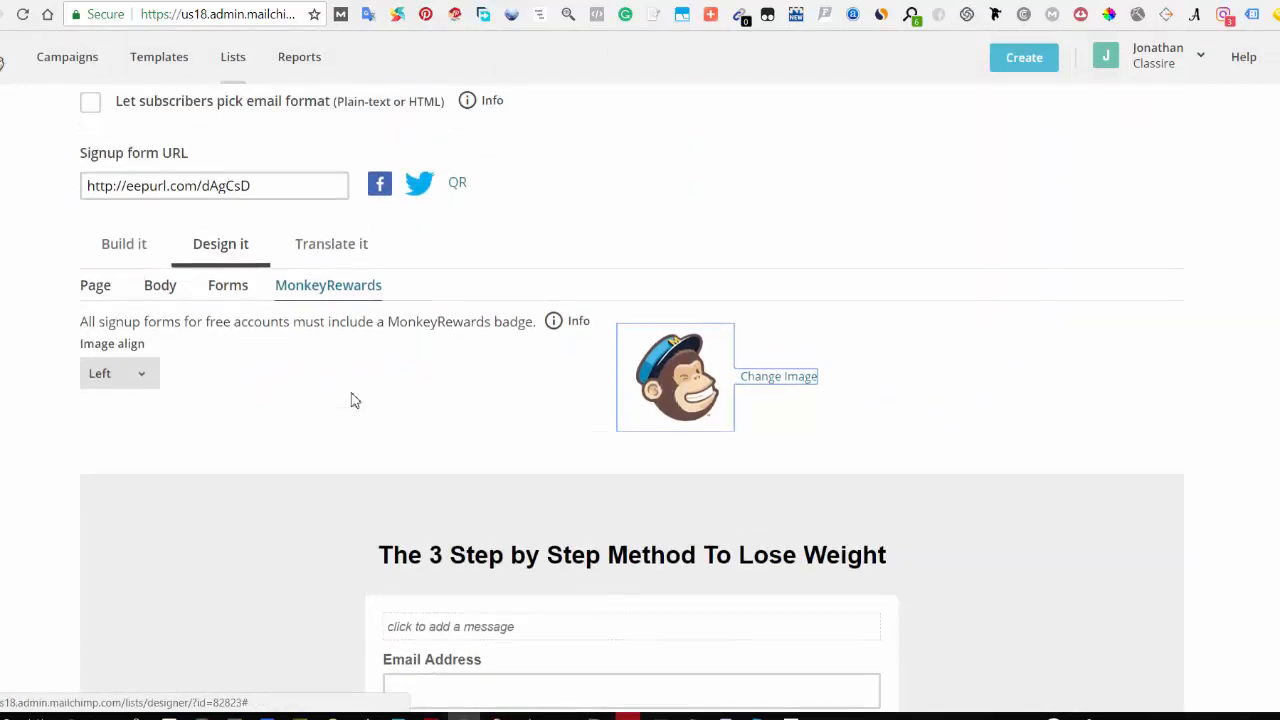
Step: Set the form buttons' background colour to #bd0505 in the forms design settings
click(229, 378)
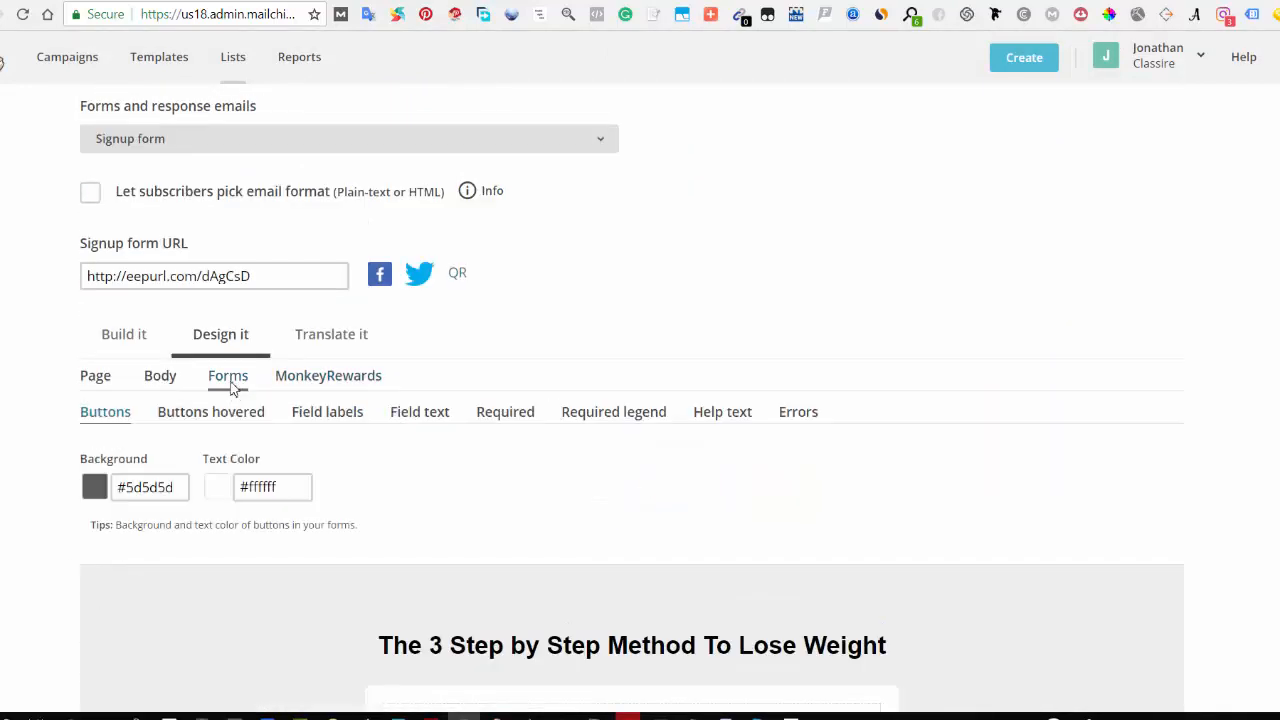
scroll(204, 412, down, 1)
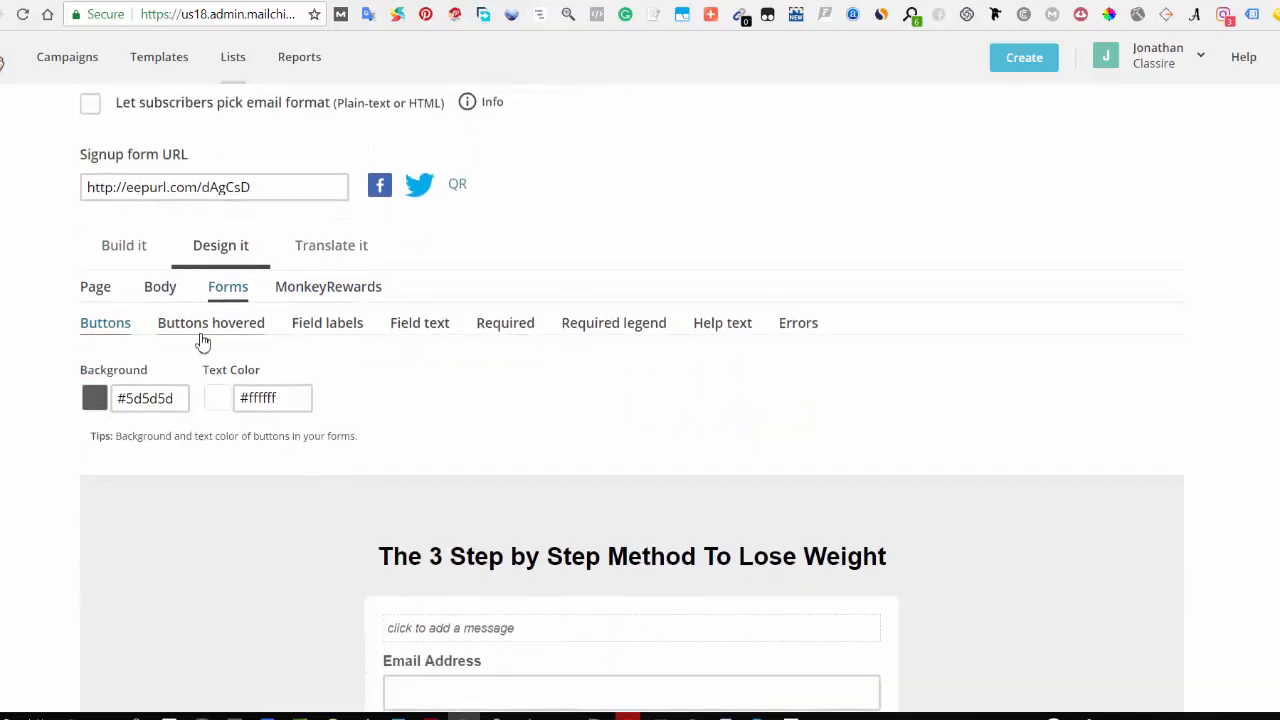
scroll(229, 460, down, 3)
scroll(229, 462, down, 1)
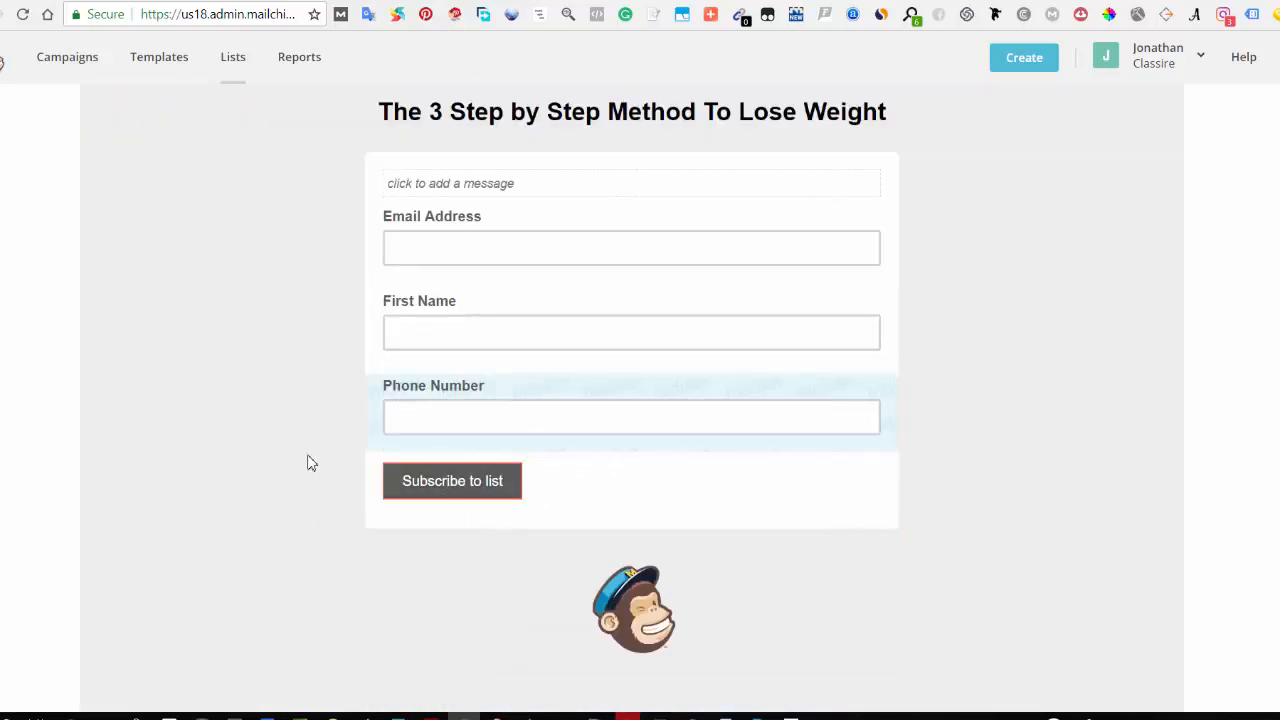
scroll(309, 460, up, 2)
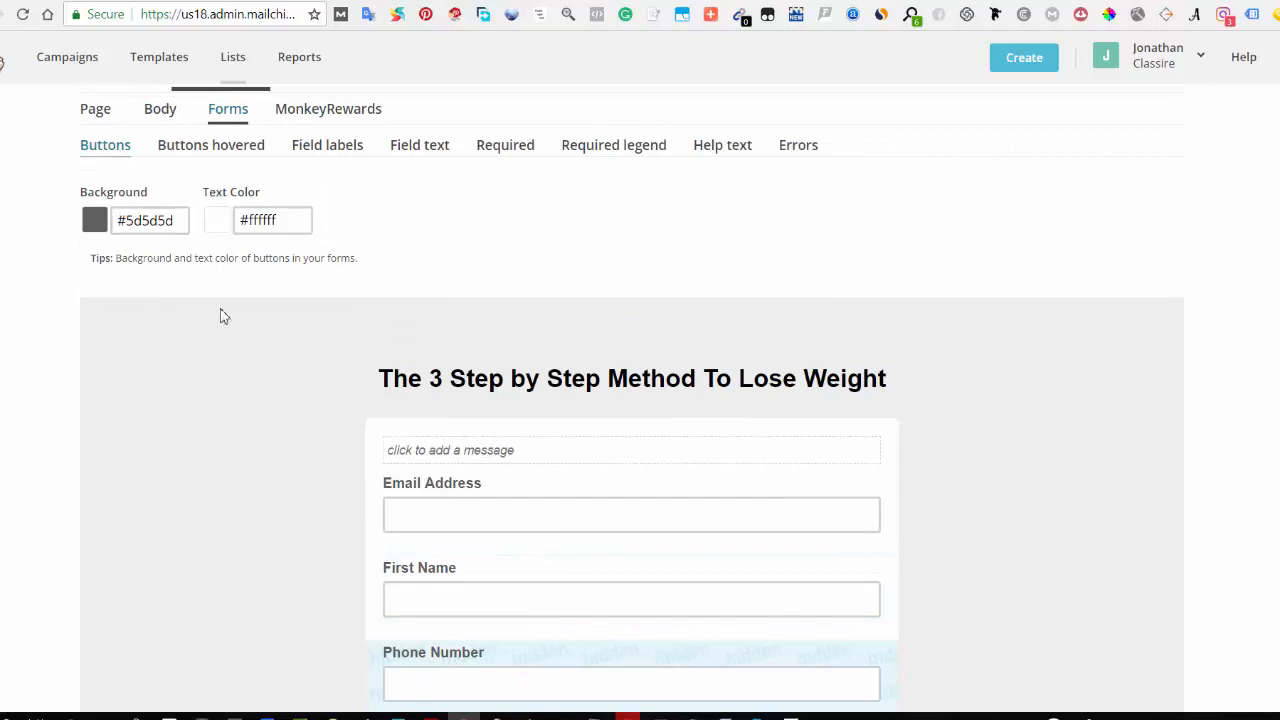
scroll(224, 316, down, 3)
scroll(286, 400, up, 3)
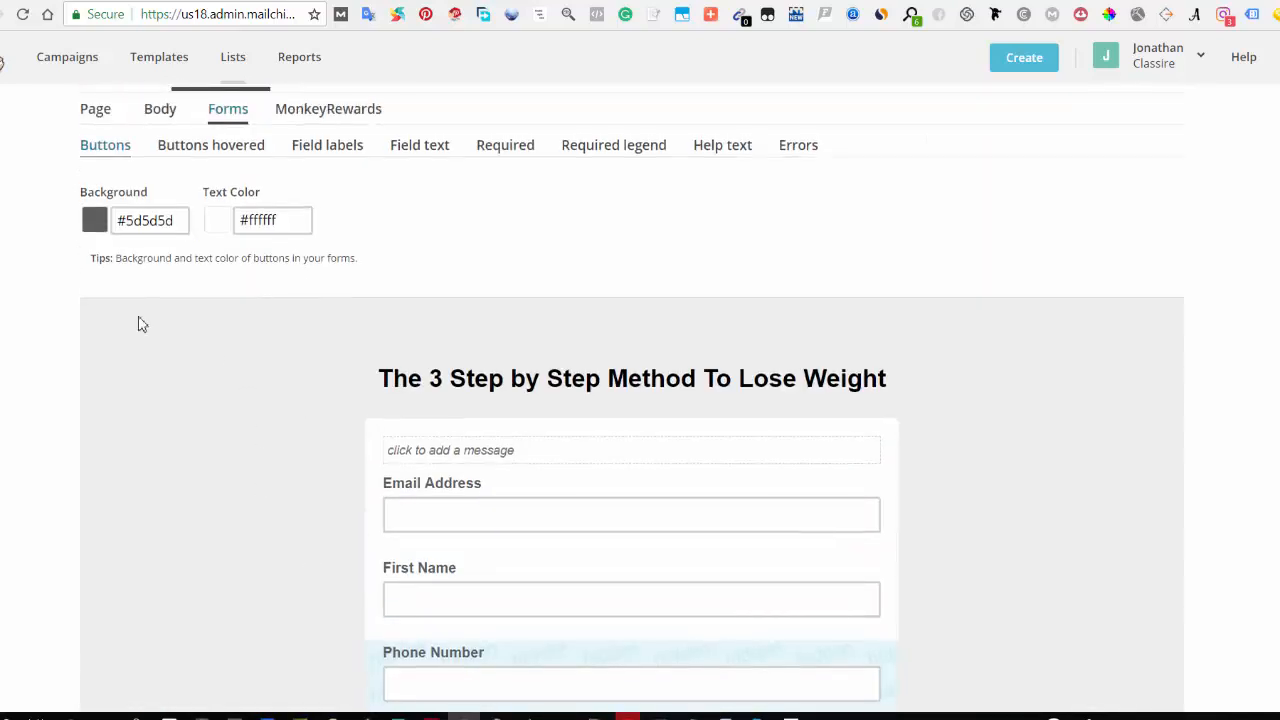
click(140, 221)
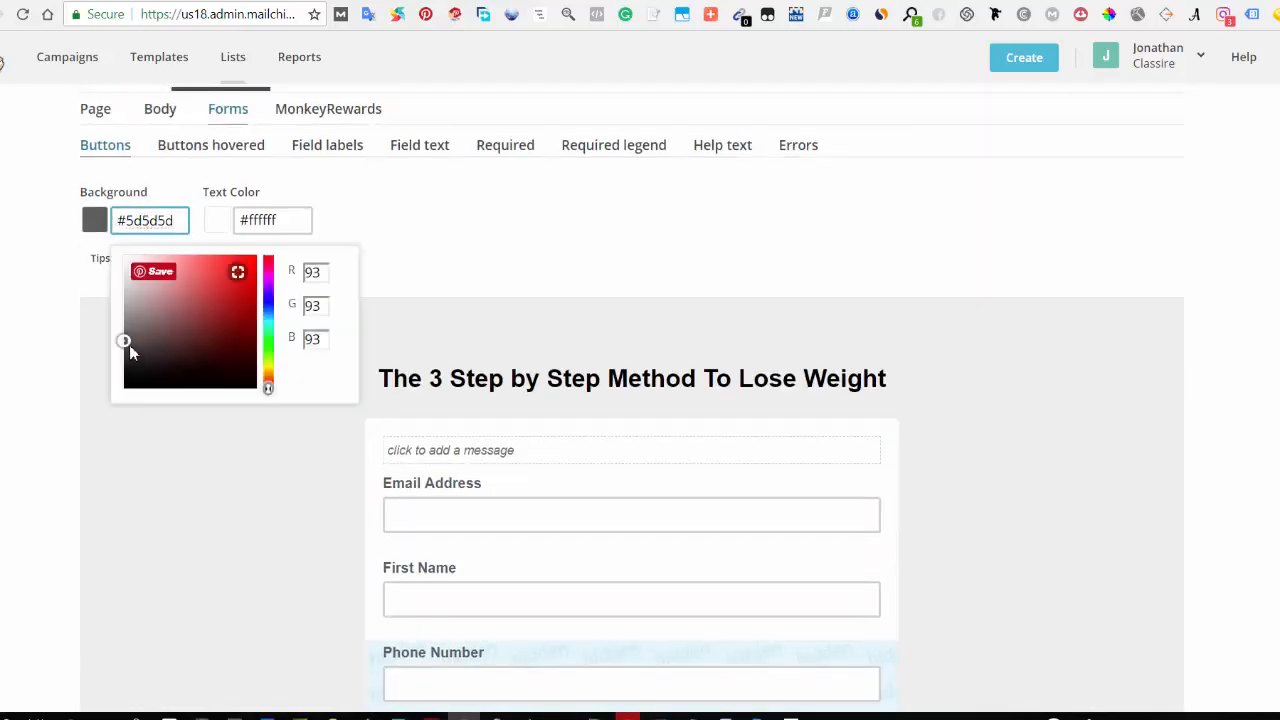
click(253, 290)
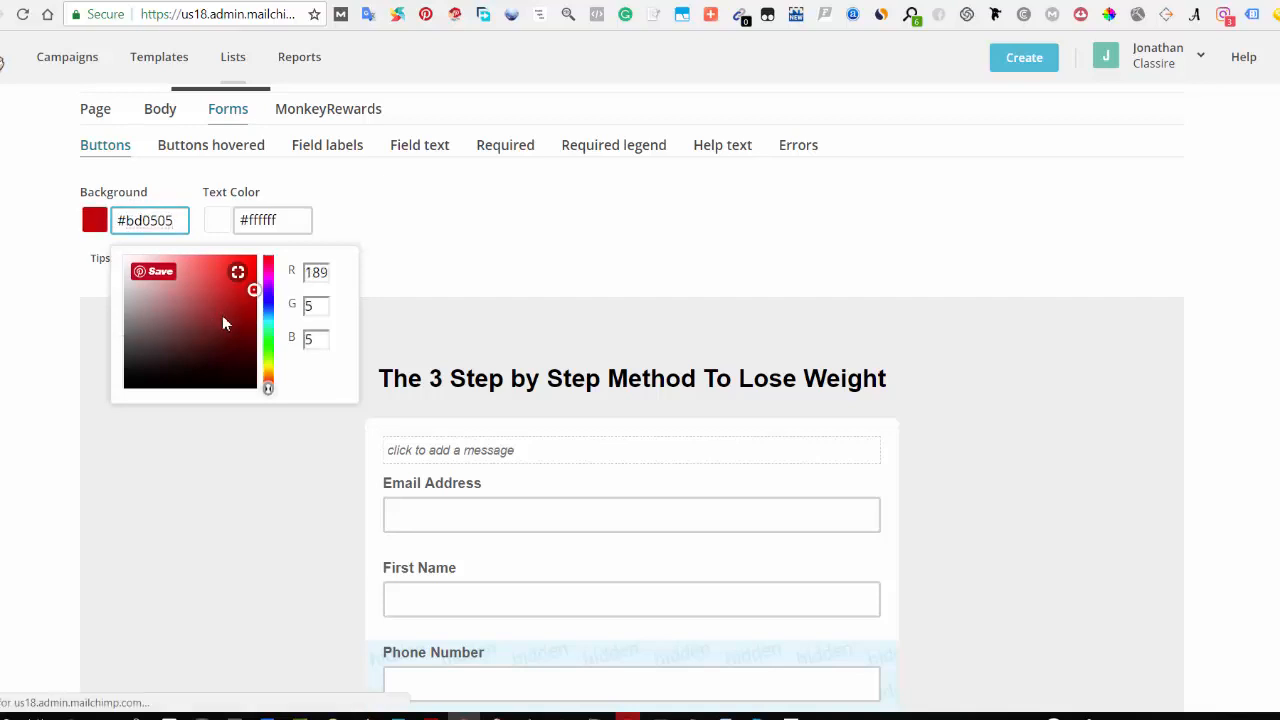
scroll(224, 323, down, 3)
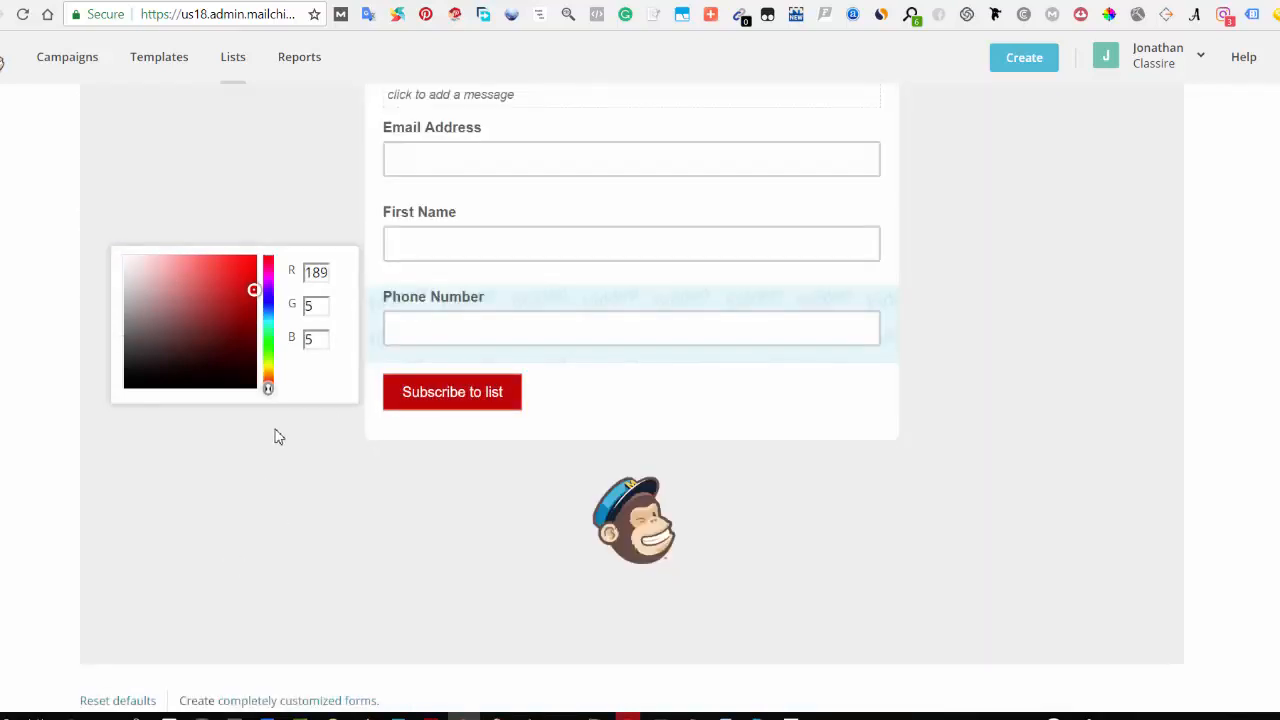
scroll(263, 215, up, 3)
Step: Set the hovered buttons' background colour to #21652a, leaving the text colour white
click(211, 145)
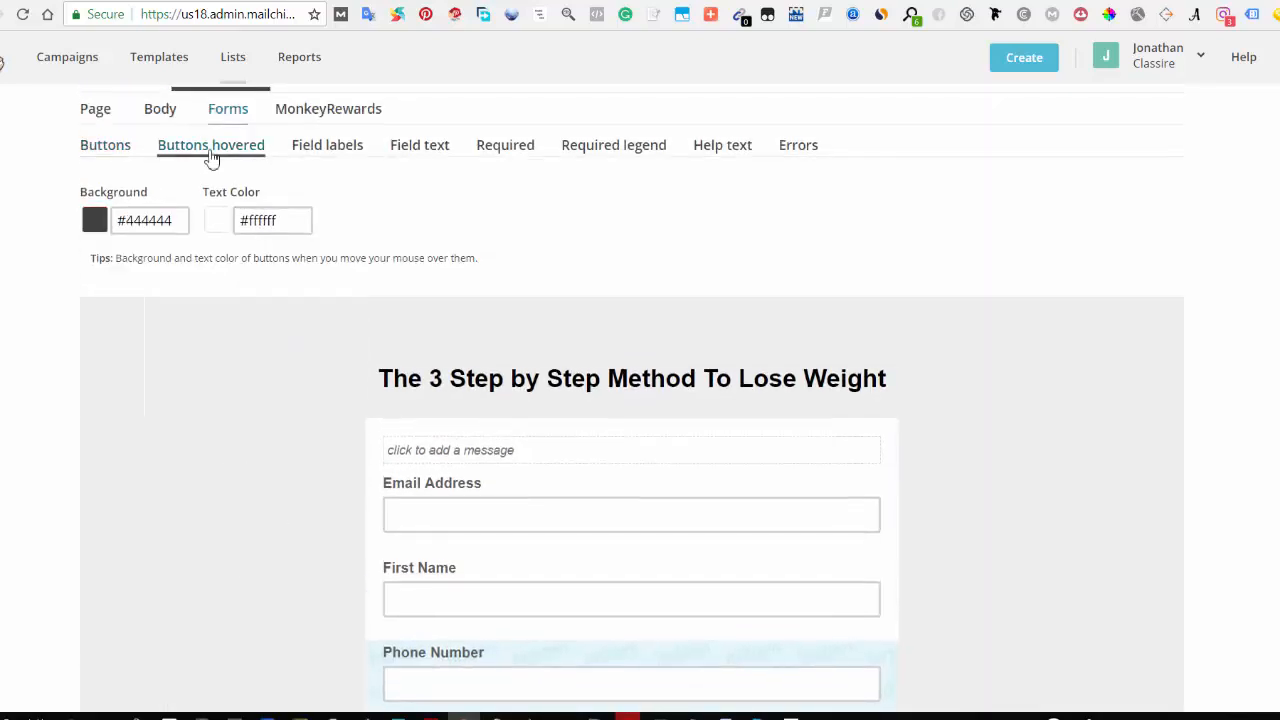
scroll(277, 471, down, 3)
scroll(478, 672, up, 2)
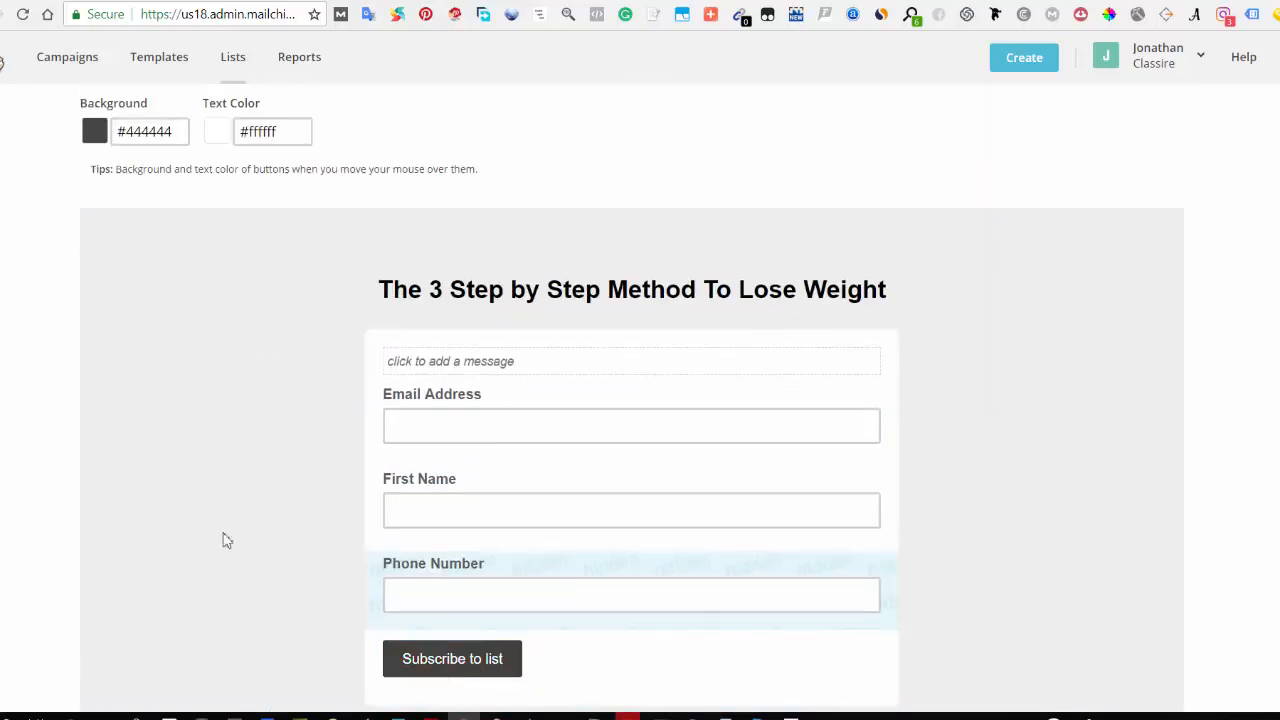
click(101, 141)
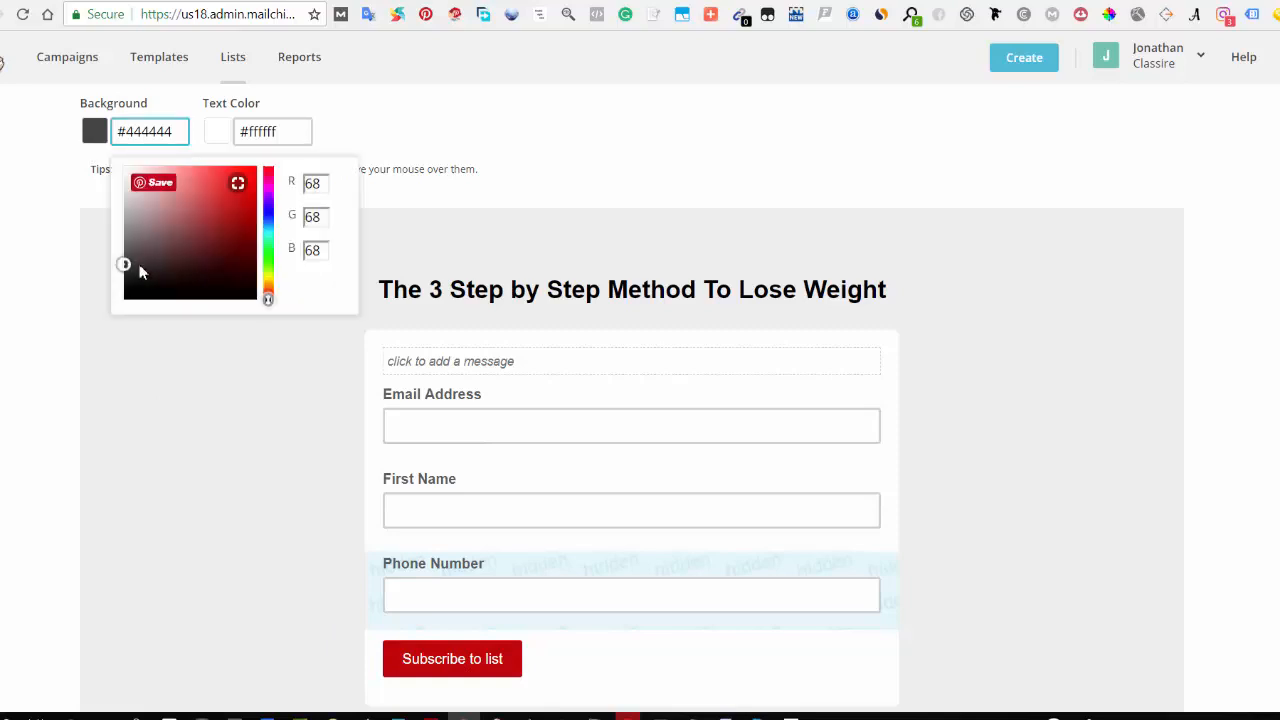
click(268, 252)
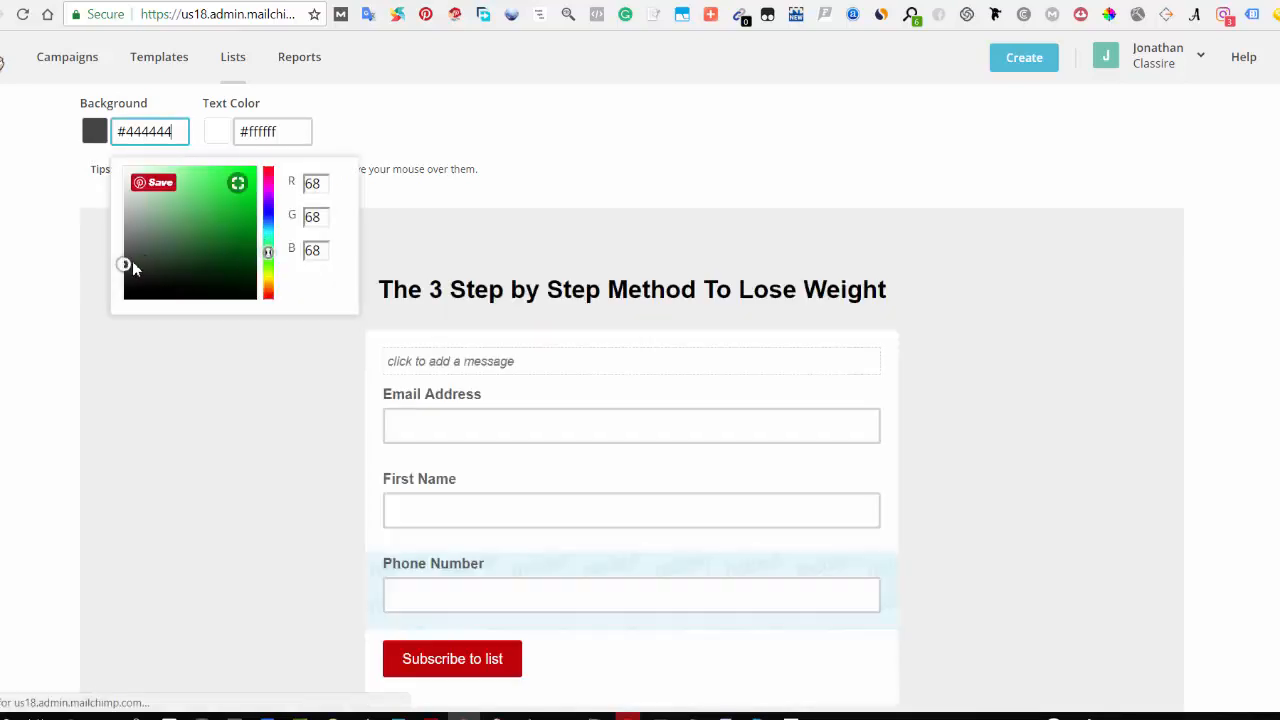
click(213, 247)
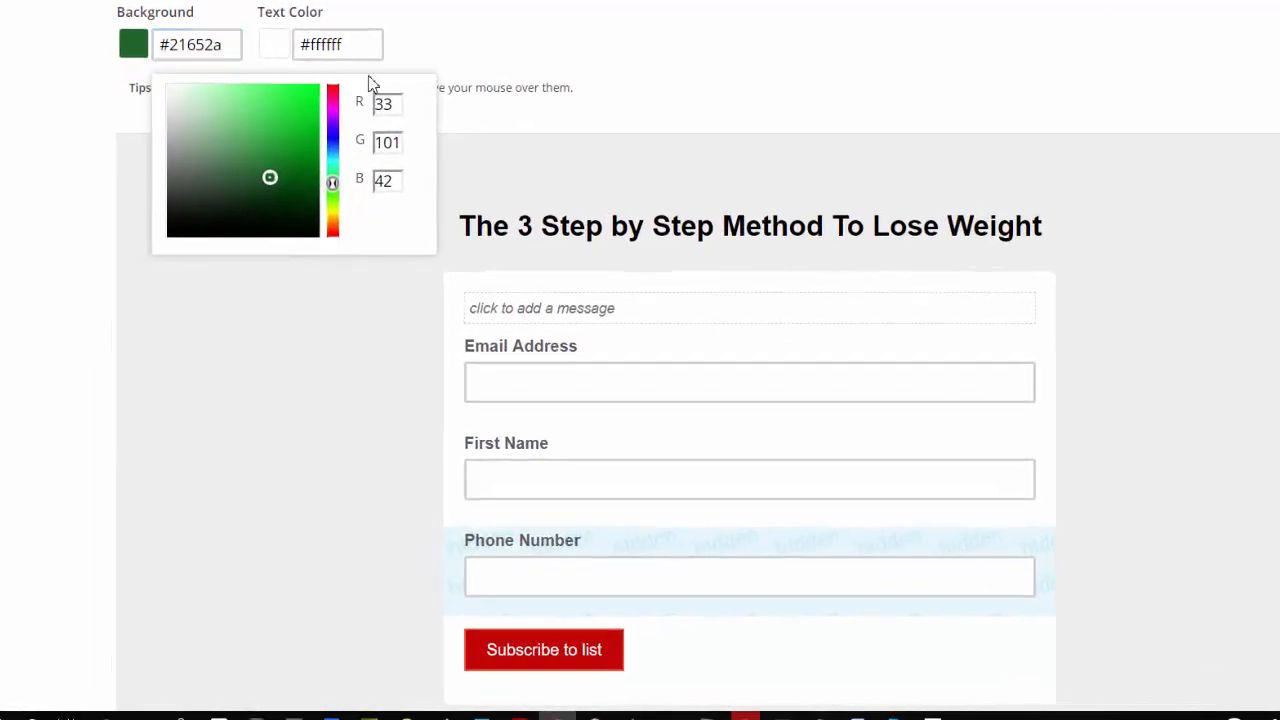
click(354, 45)
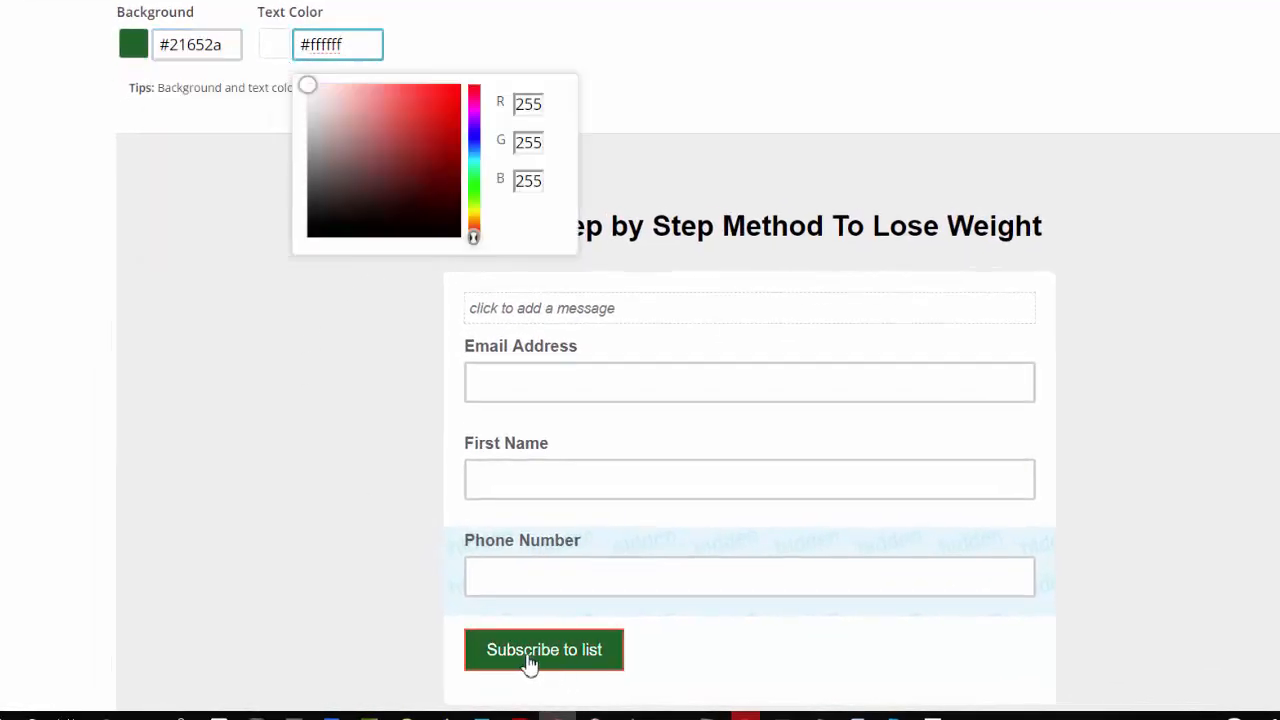
click(281, 321)
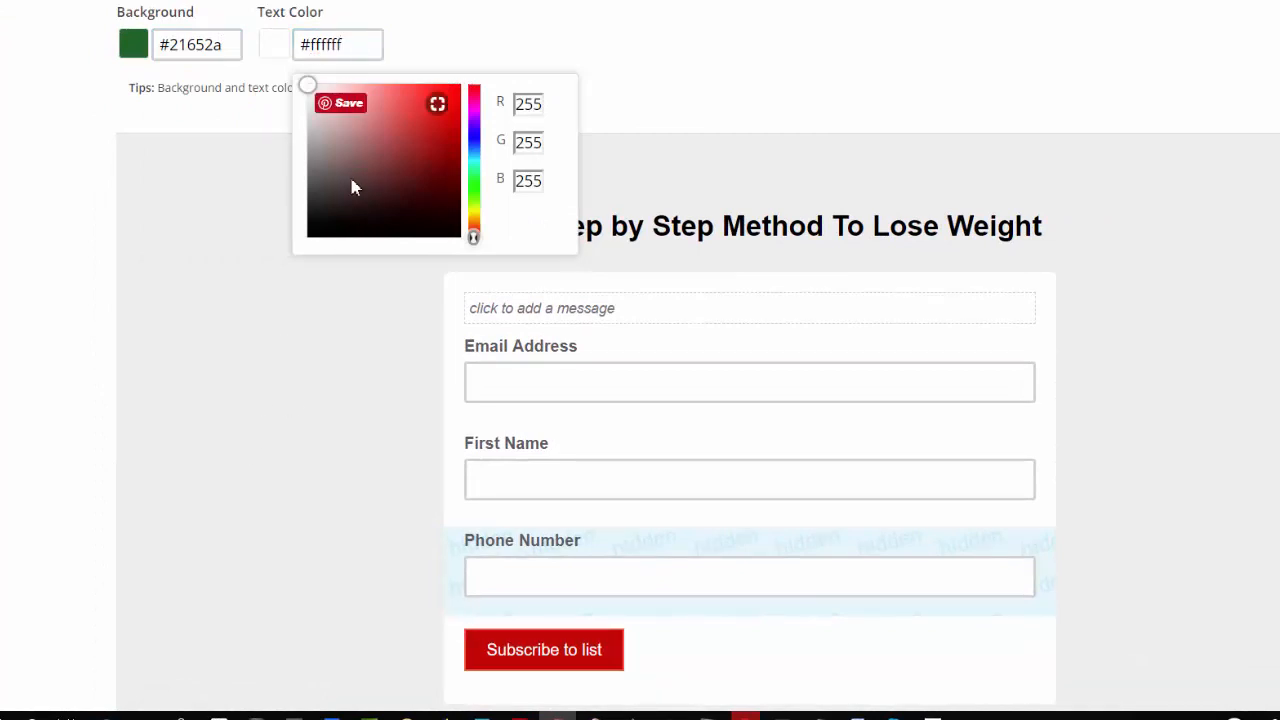
Step: Inspect the field label style settings and the Email Address and First Name field settings
scroll(245, 190, up, 3)
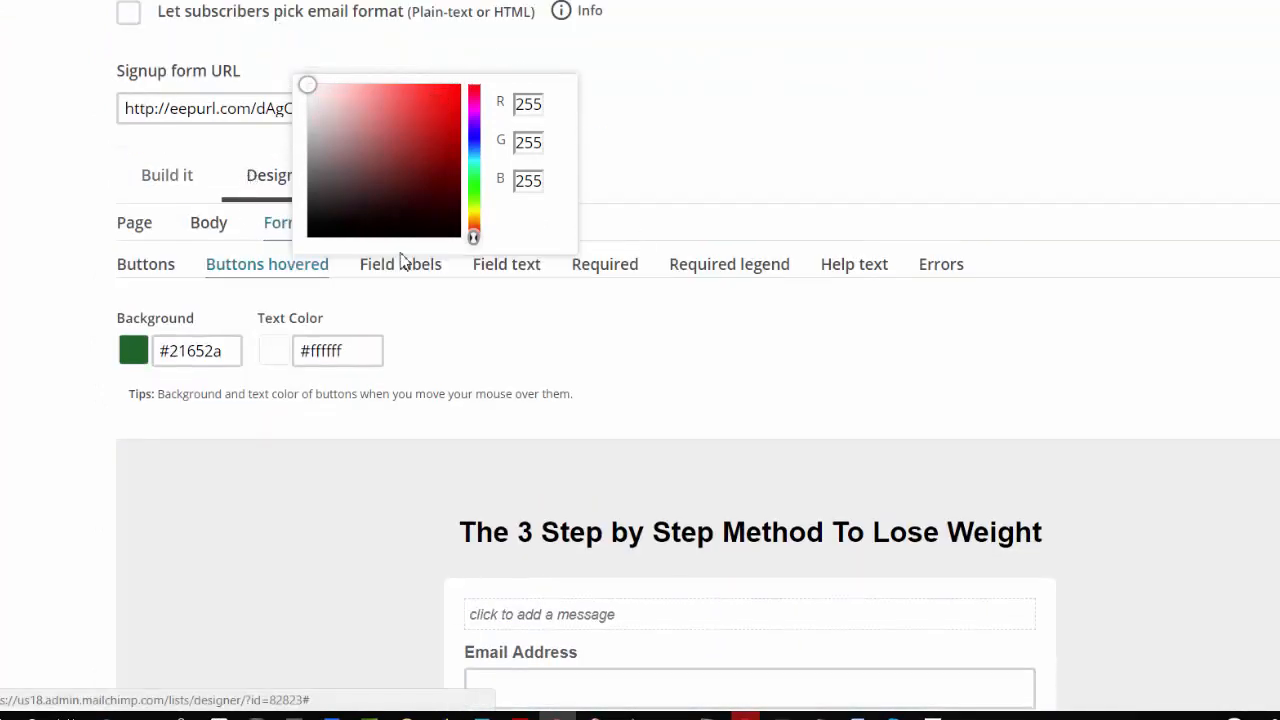
click(404, 270)
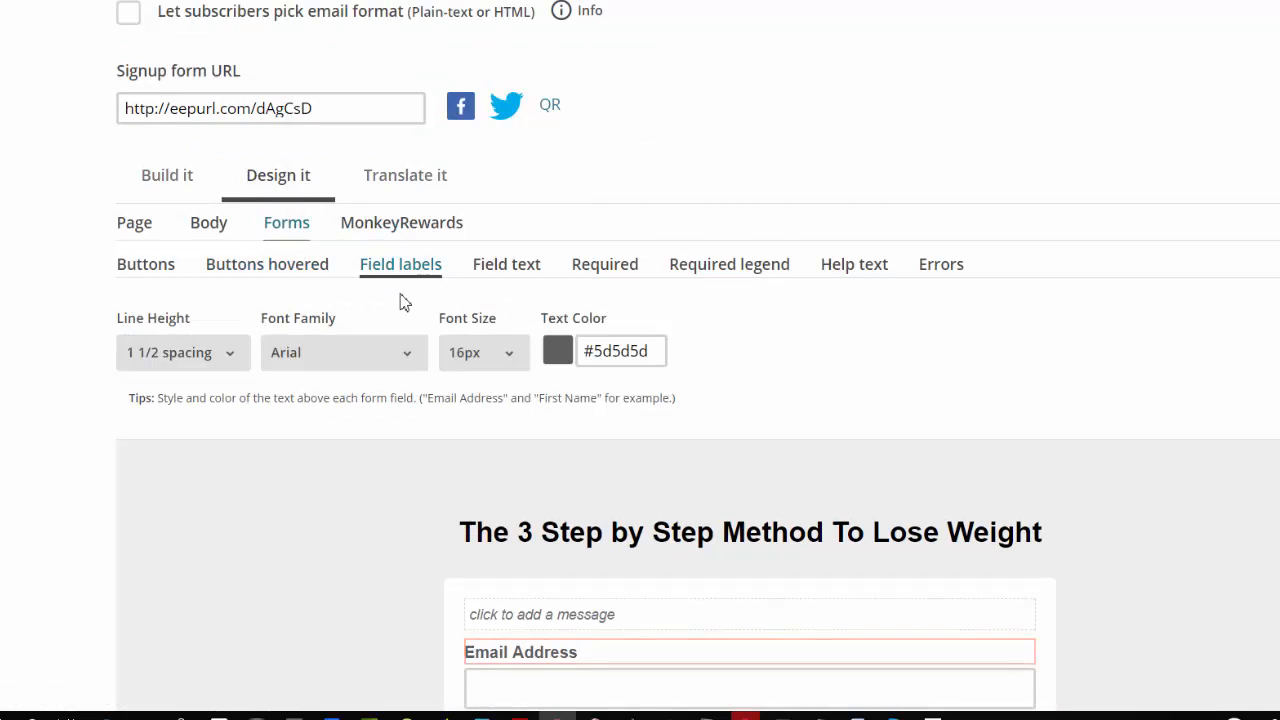
scroll(300, 486, down, 1)
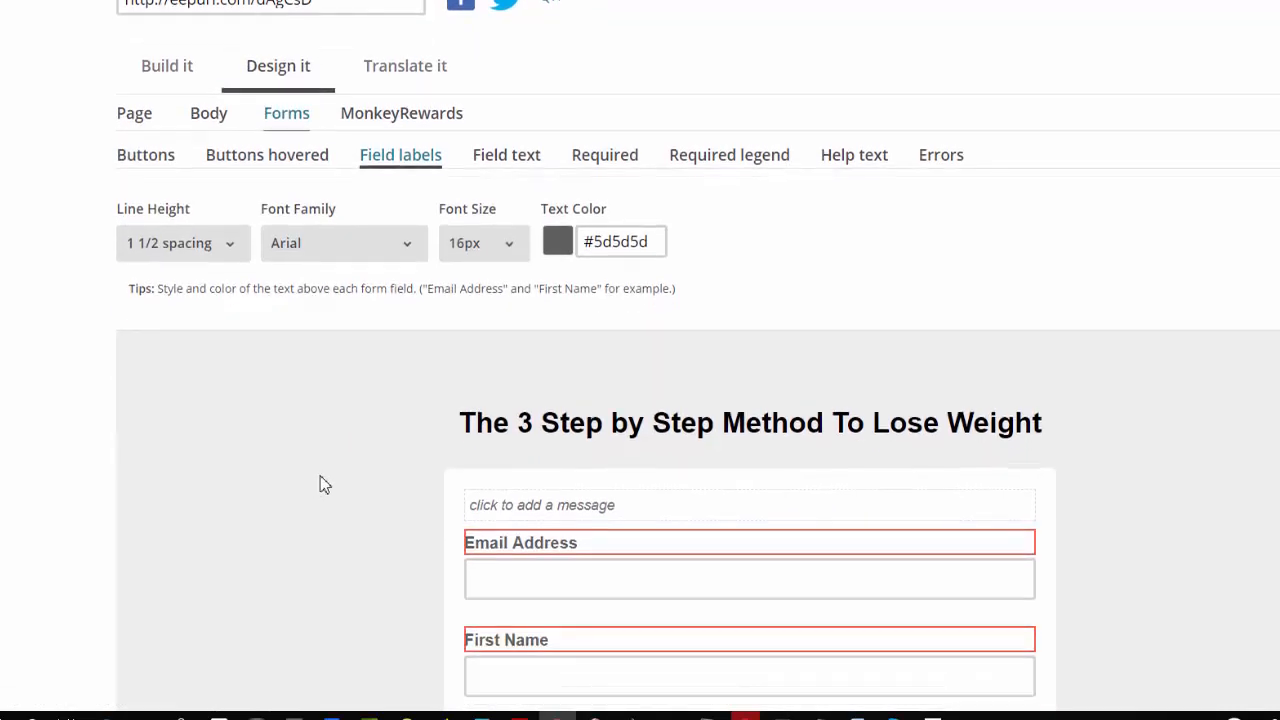
scroll(322, 482, down, 1)
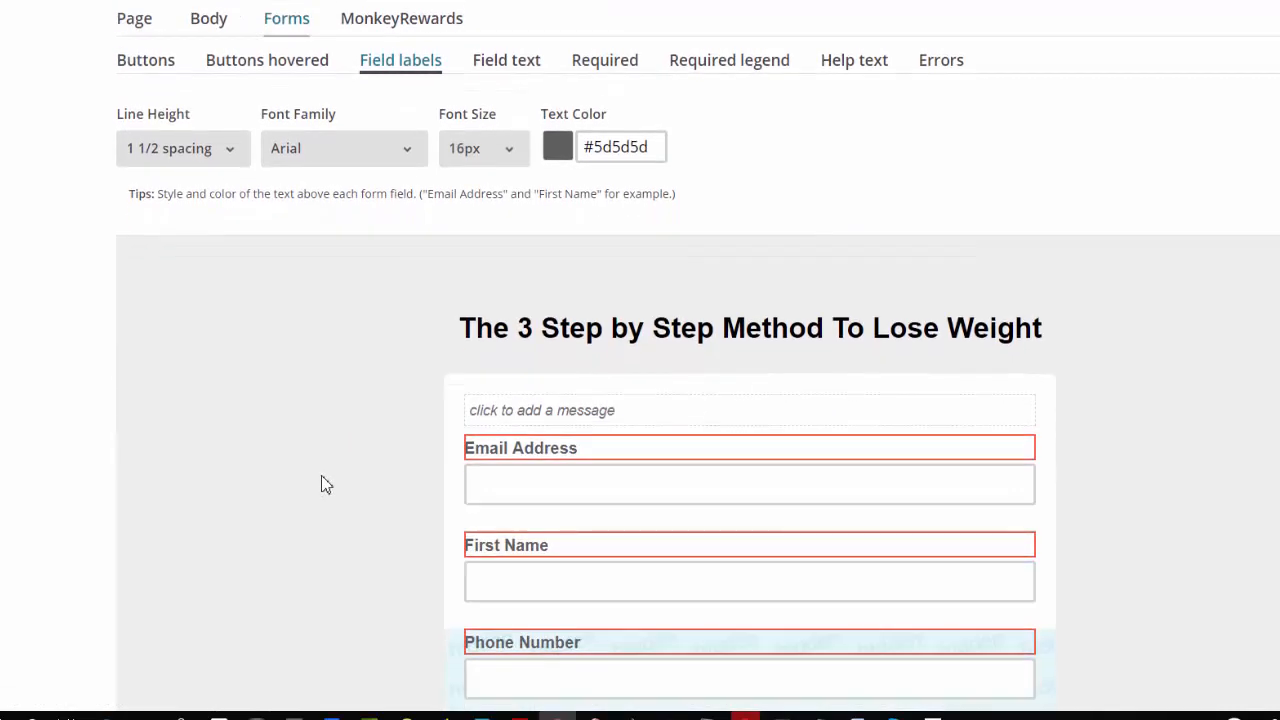
click(585, 450)
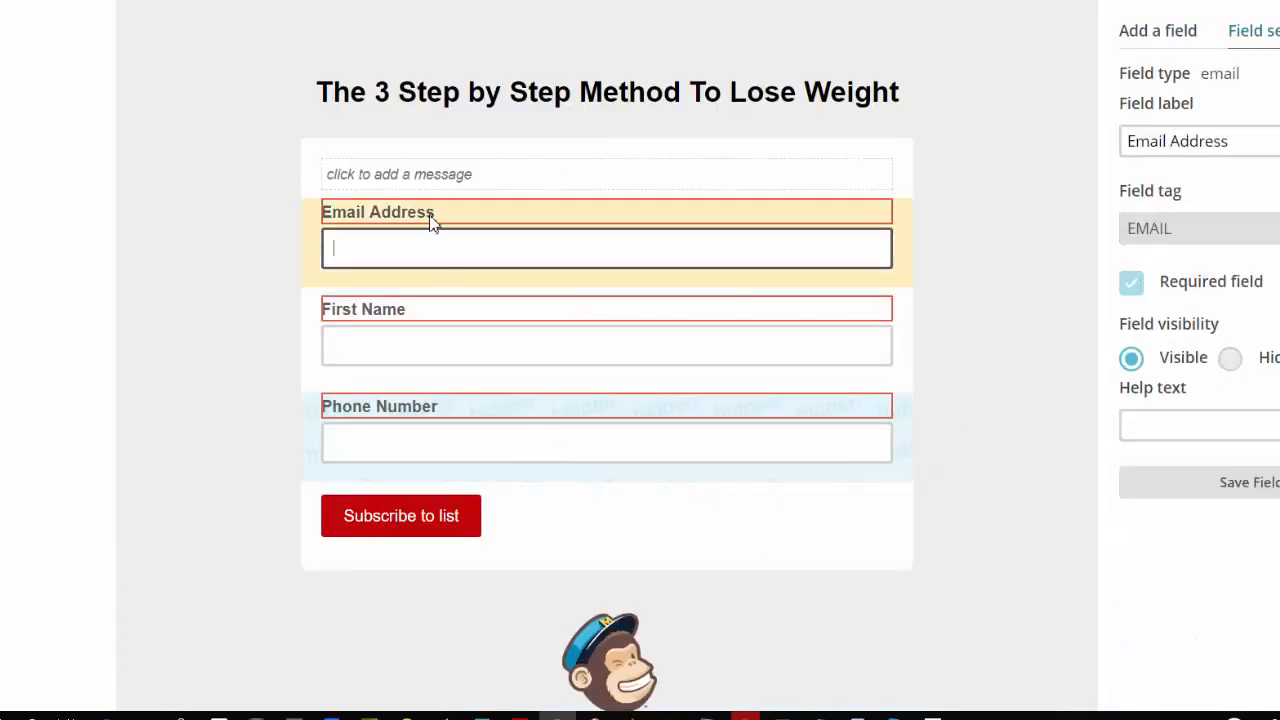
scroll(229, 343, up, 2)
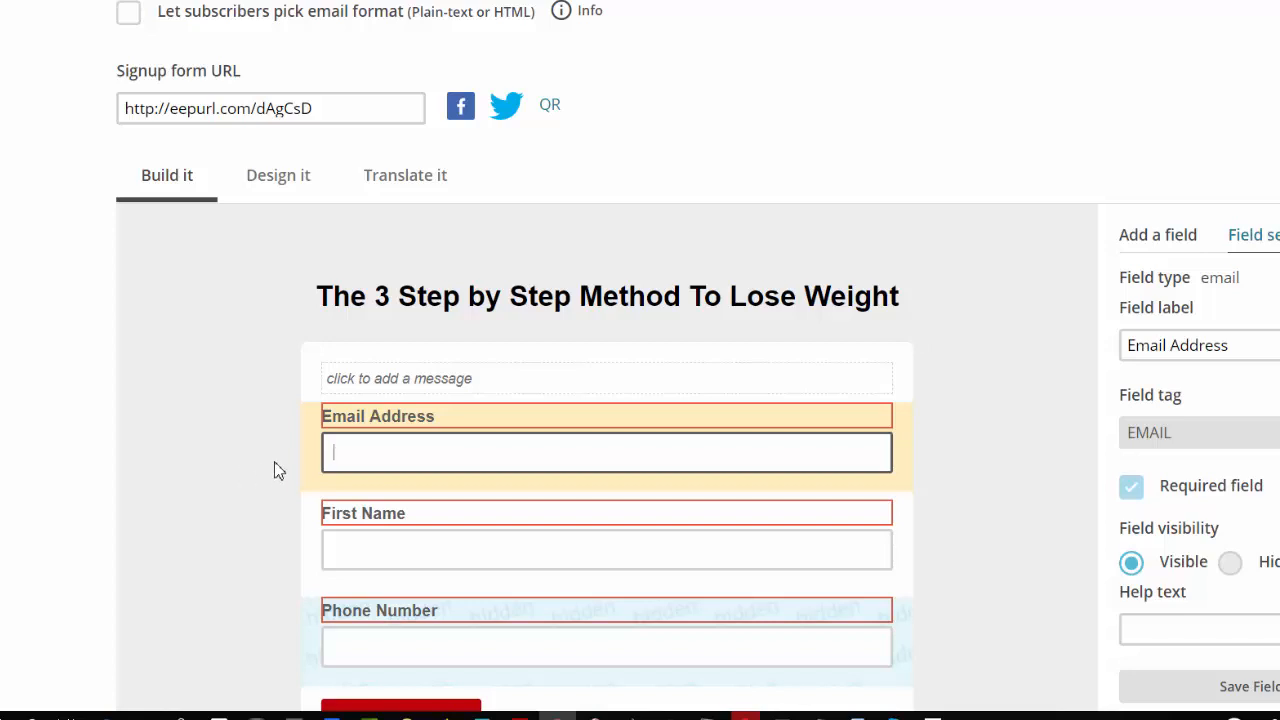
click(1232, 346)
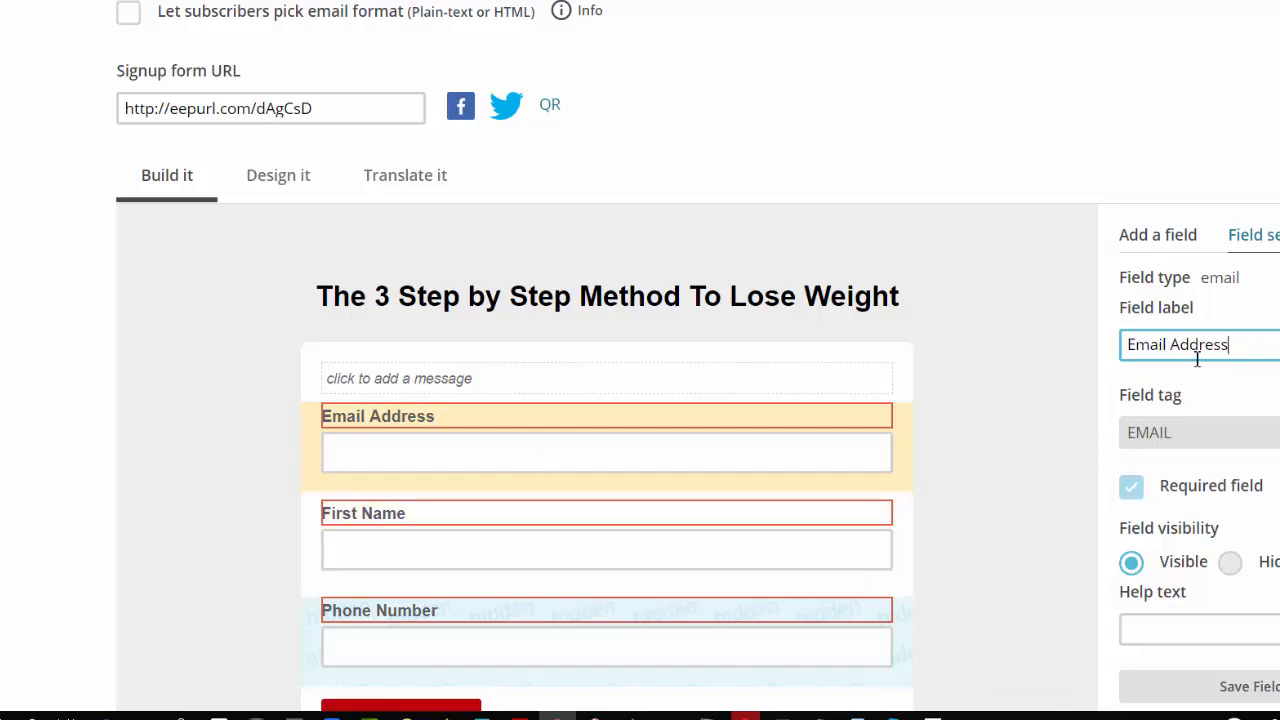
click(409, 533)
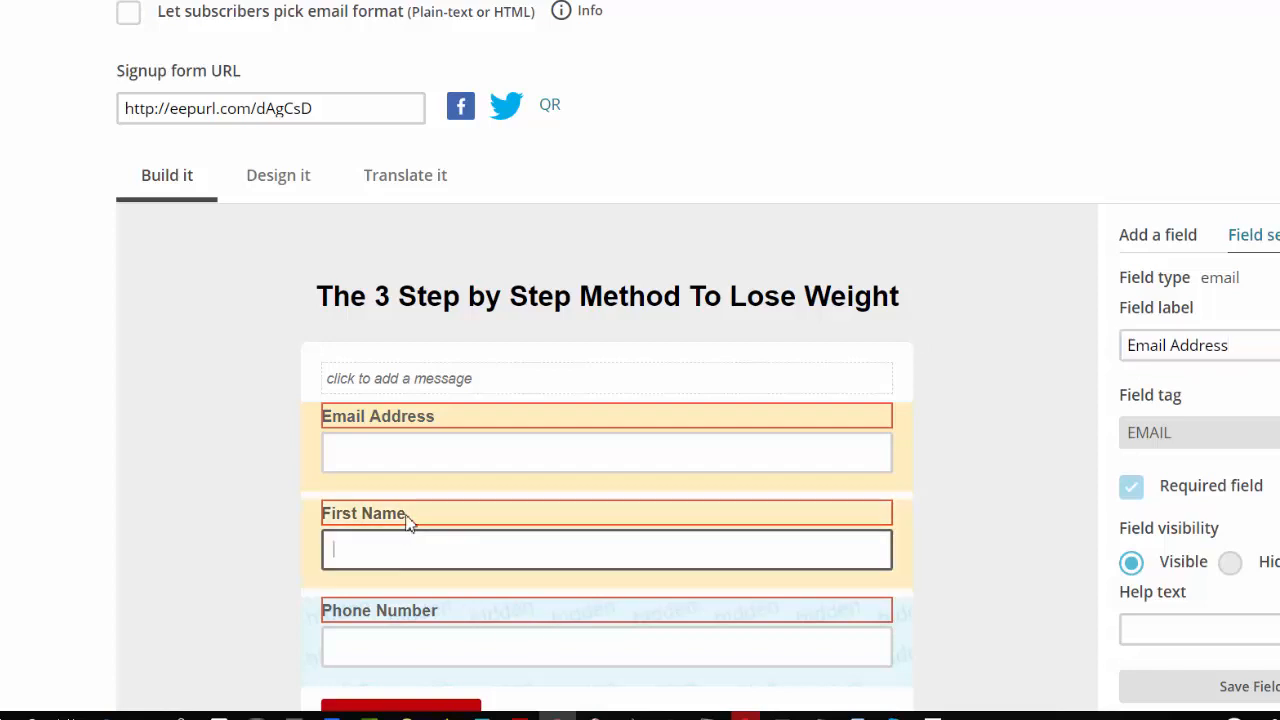
click(409, 545)
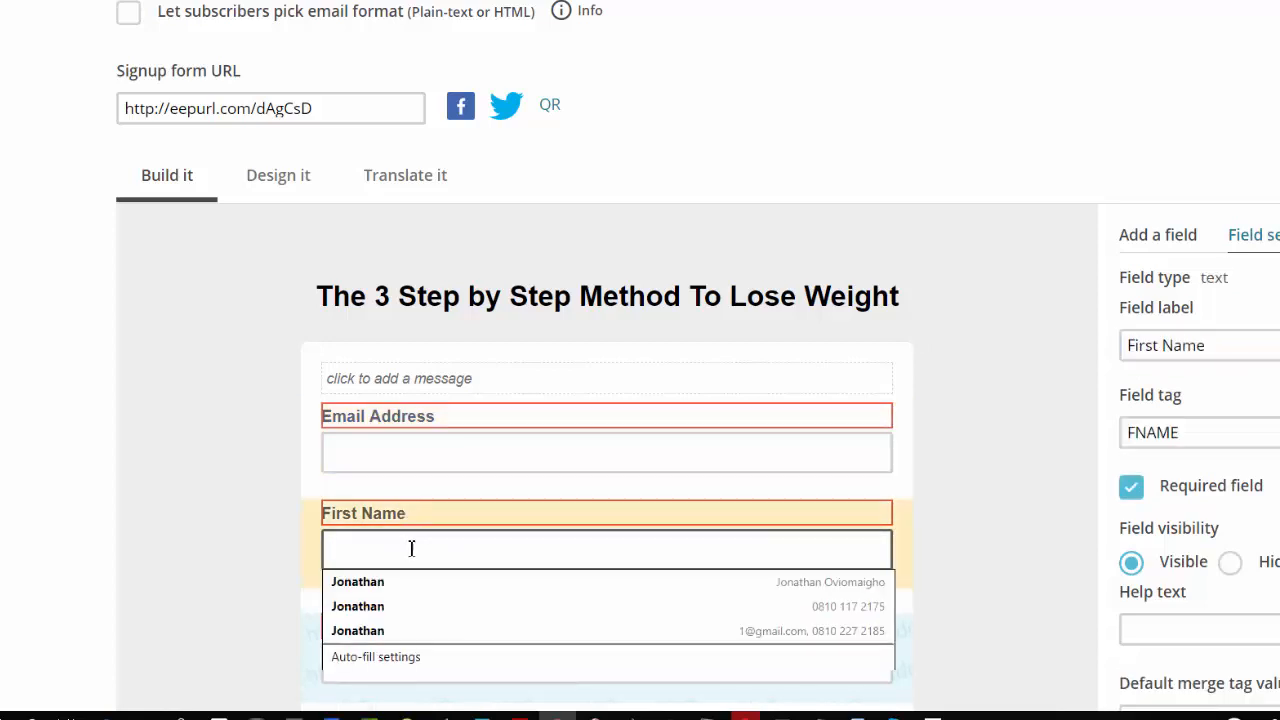
click(1158, 352)
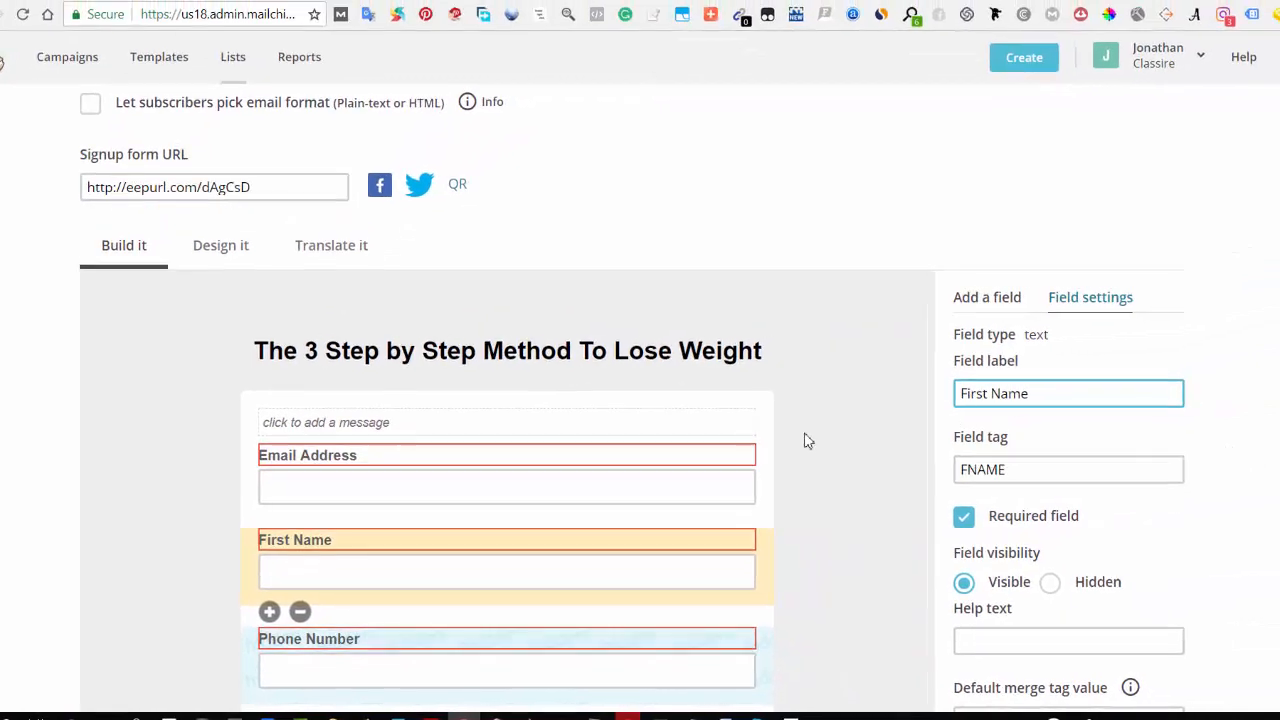
scroll(200, 412, up, 1)
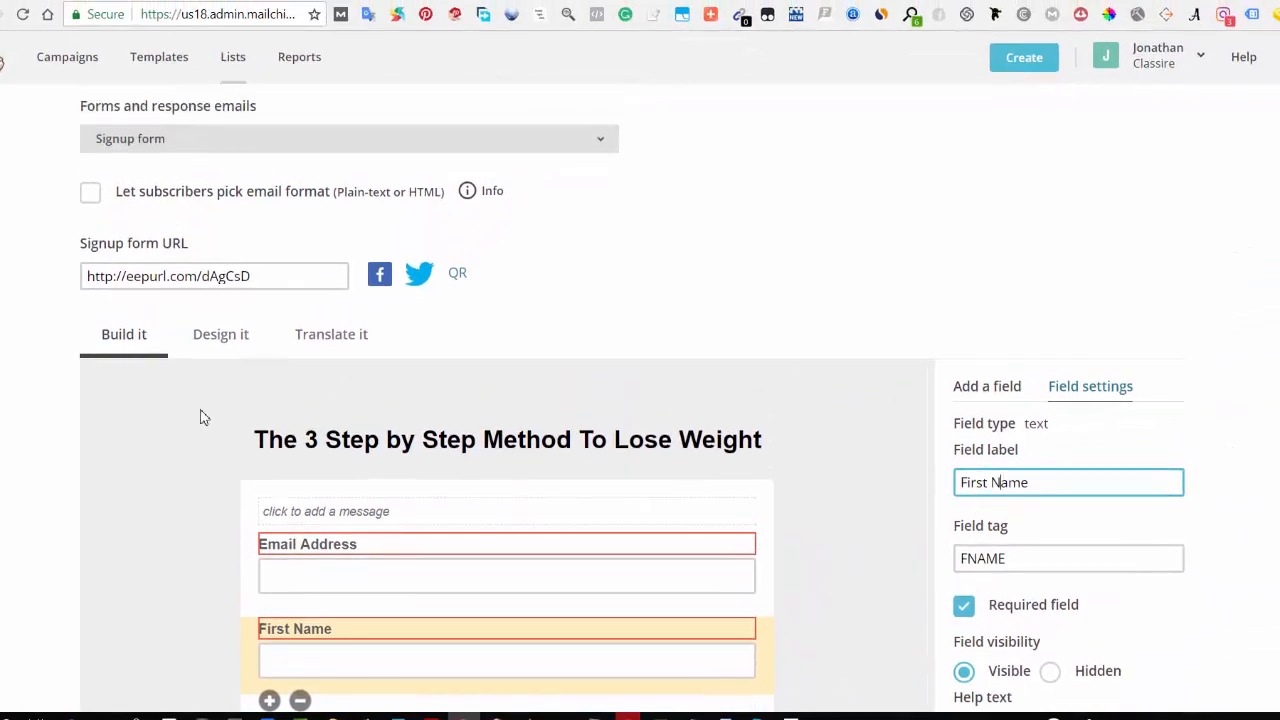
scroll(200, 417, up, 3)
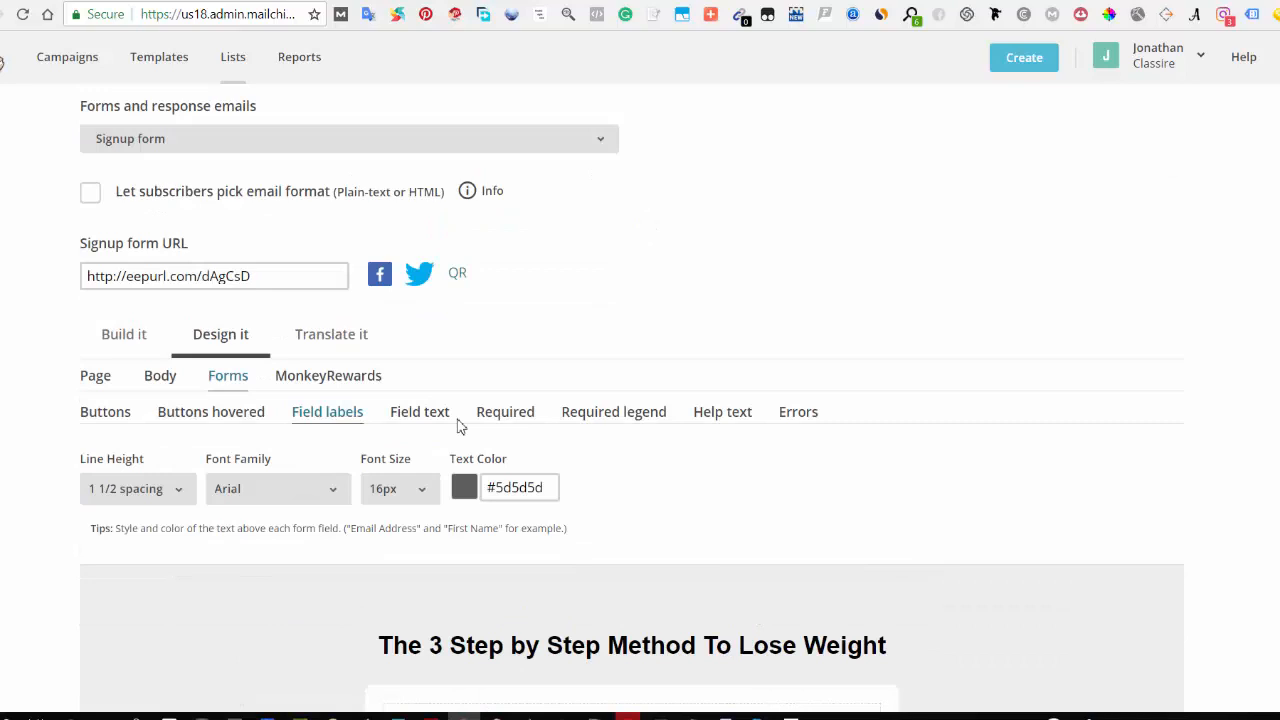
Step: Inspect the field text font family and colour settings, keeping the font as Arial
scroll(458, 425, down, 2)
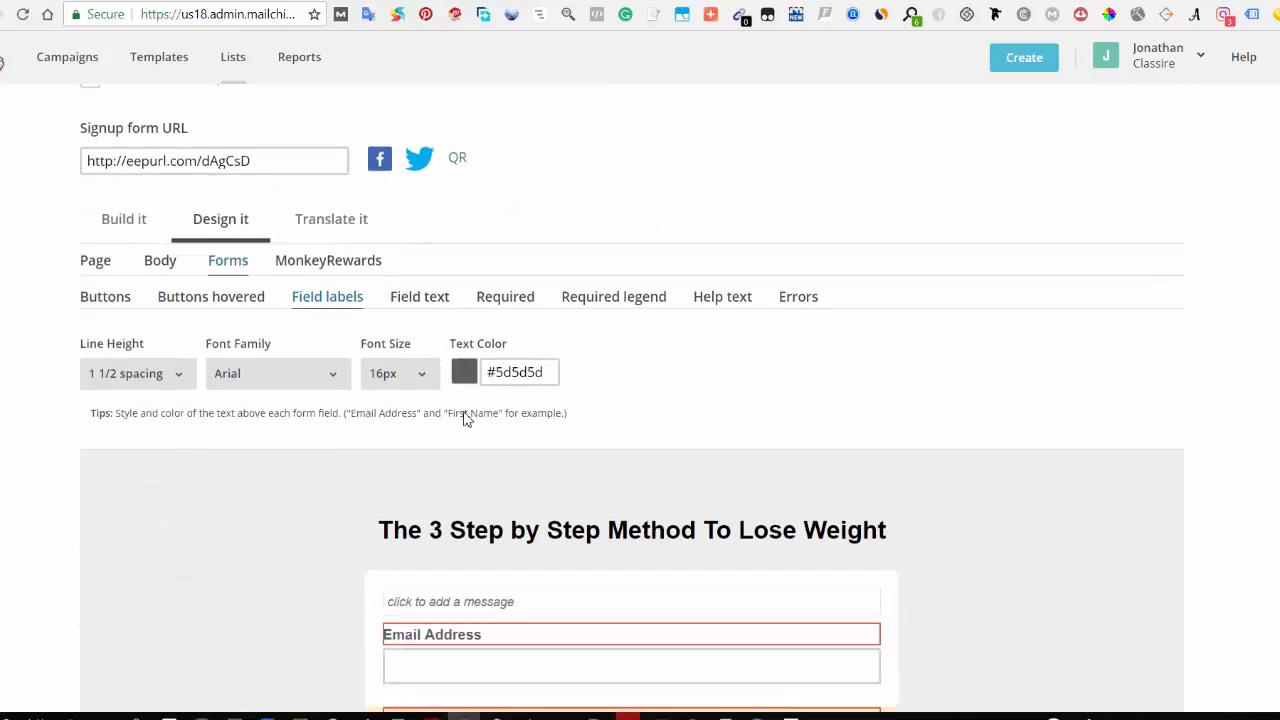
click(420, 236)
scroll(460, 475, down, 4)
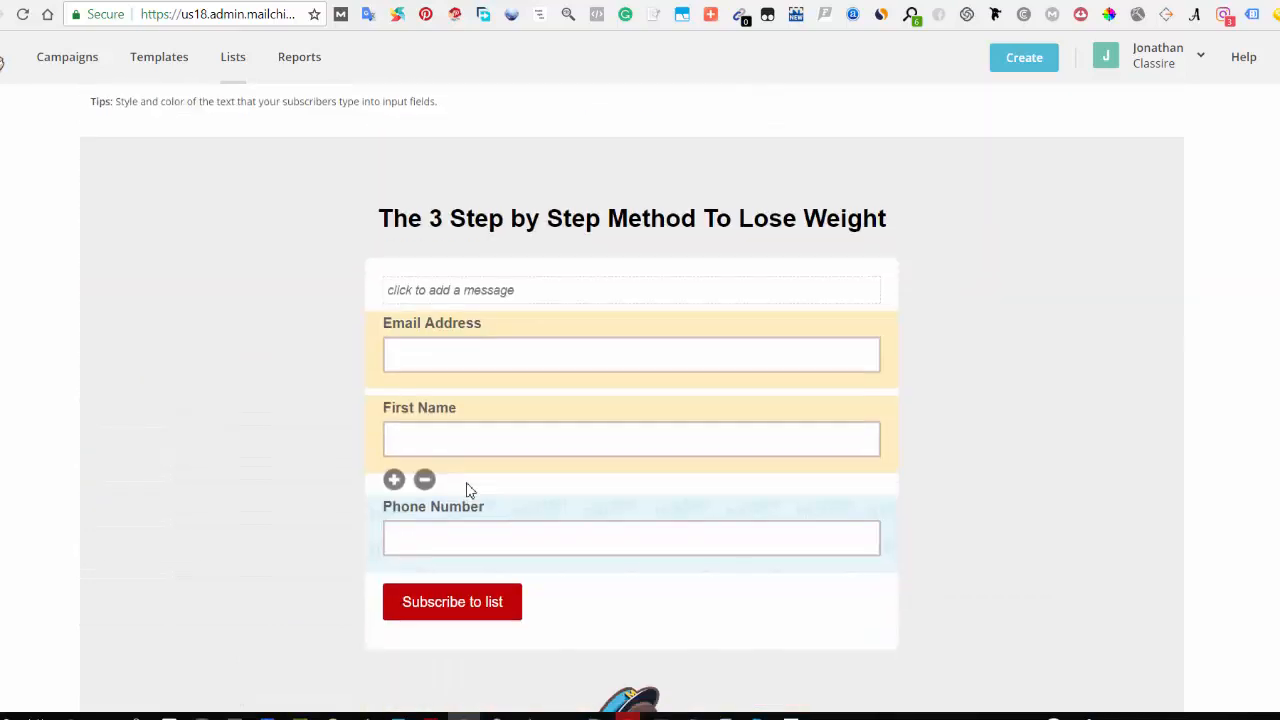
scroll(323, 360, up, 3)
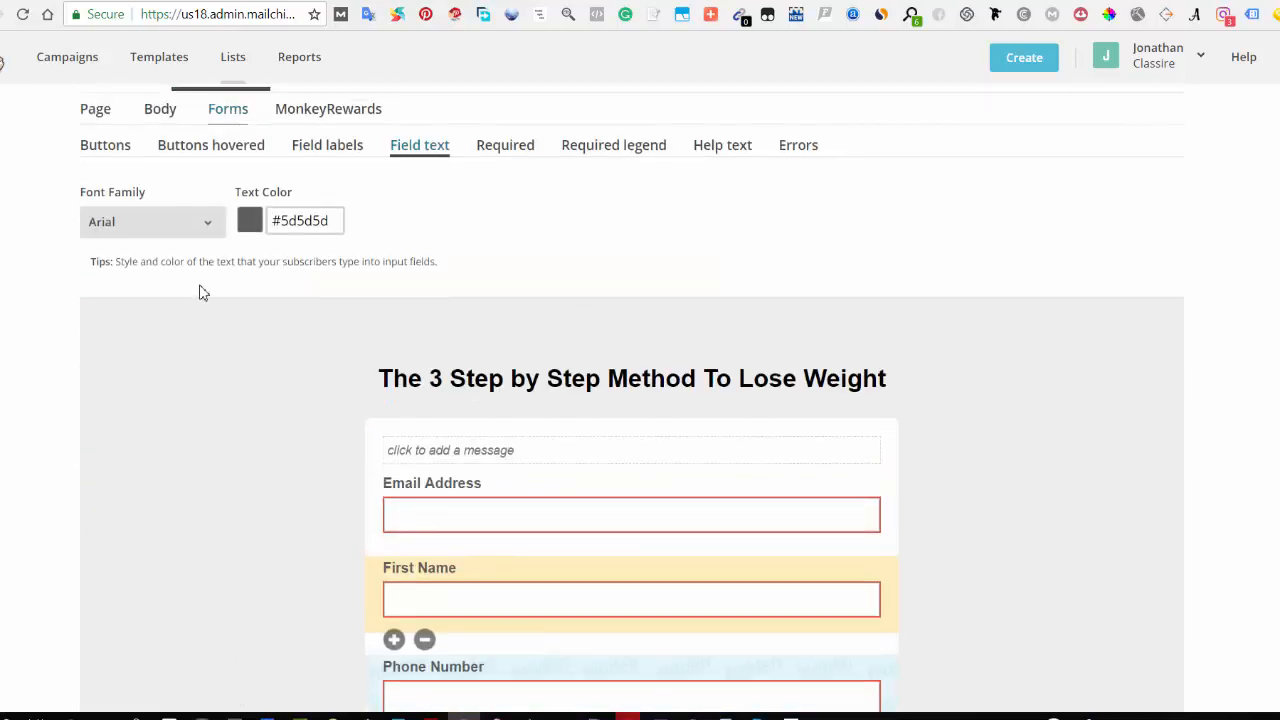
click(141, 232)
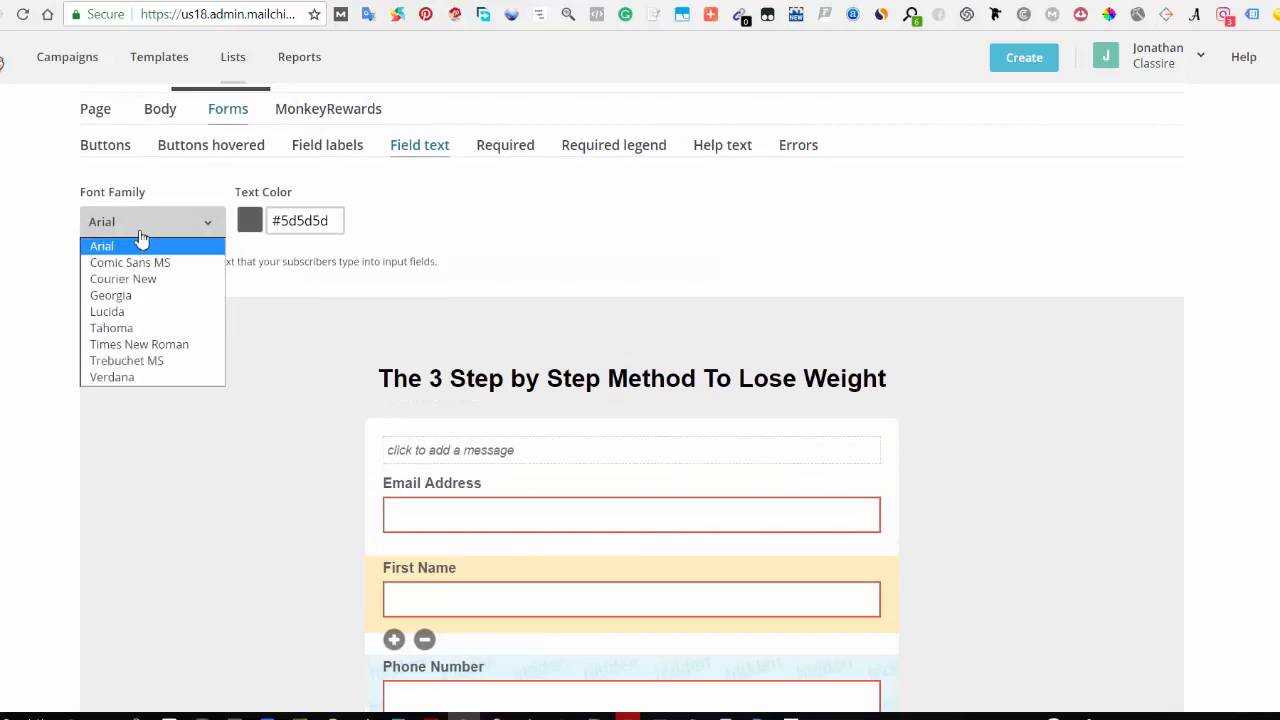
click(131, 220)
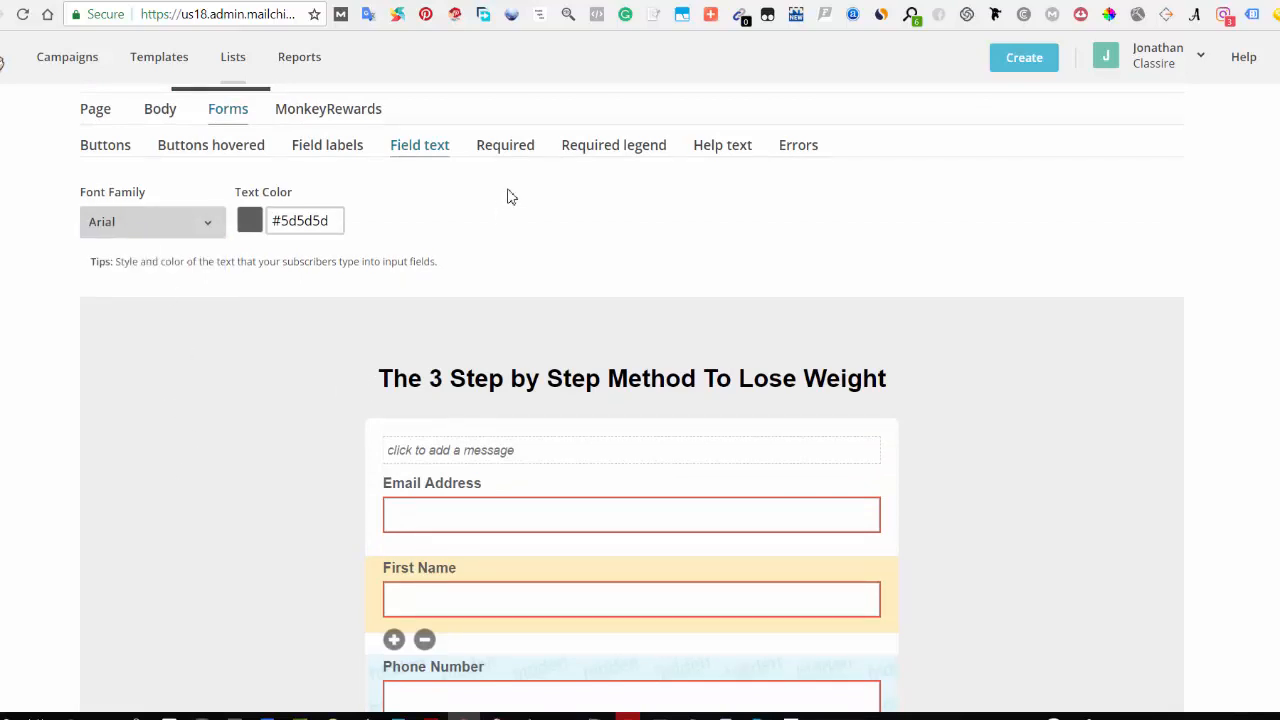
Step: Inspect the required-asterisk colour and visibility, the required legend display and the help text colour settings
click(510, 150)
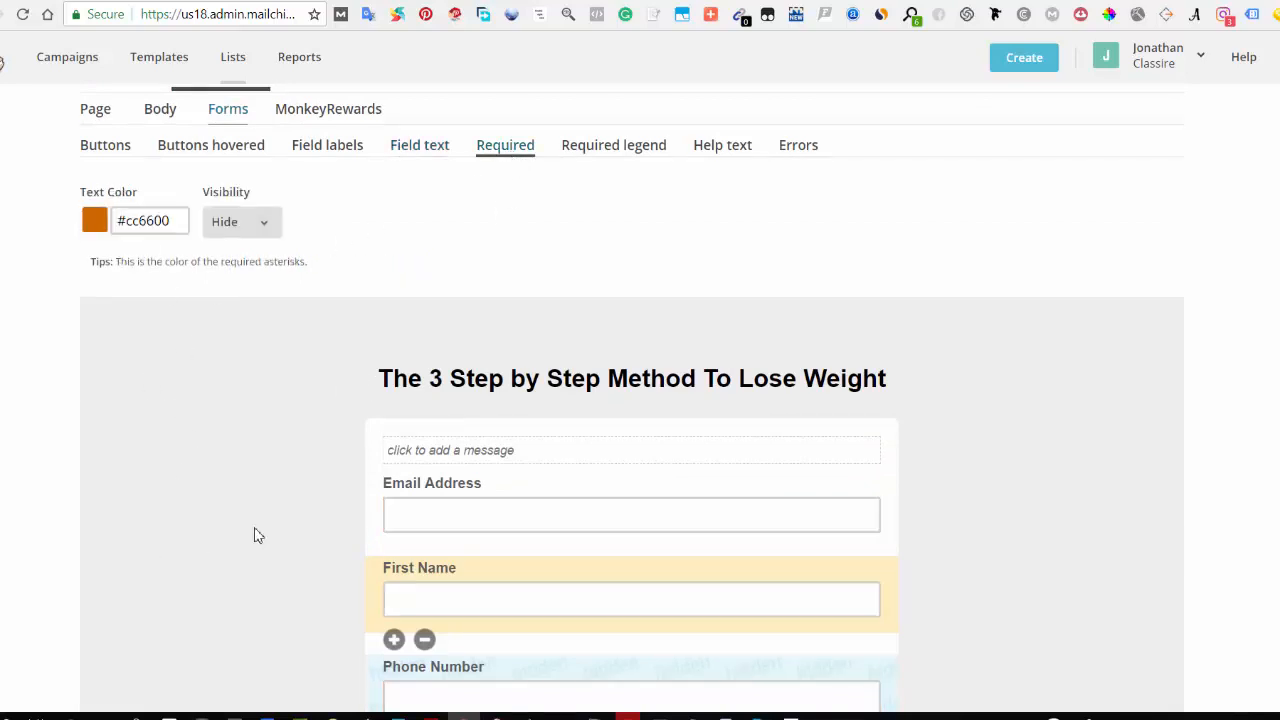
scroll(254, 535, down, 2)
scroll(200, 517, up, 3)
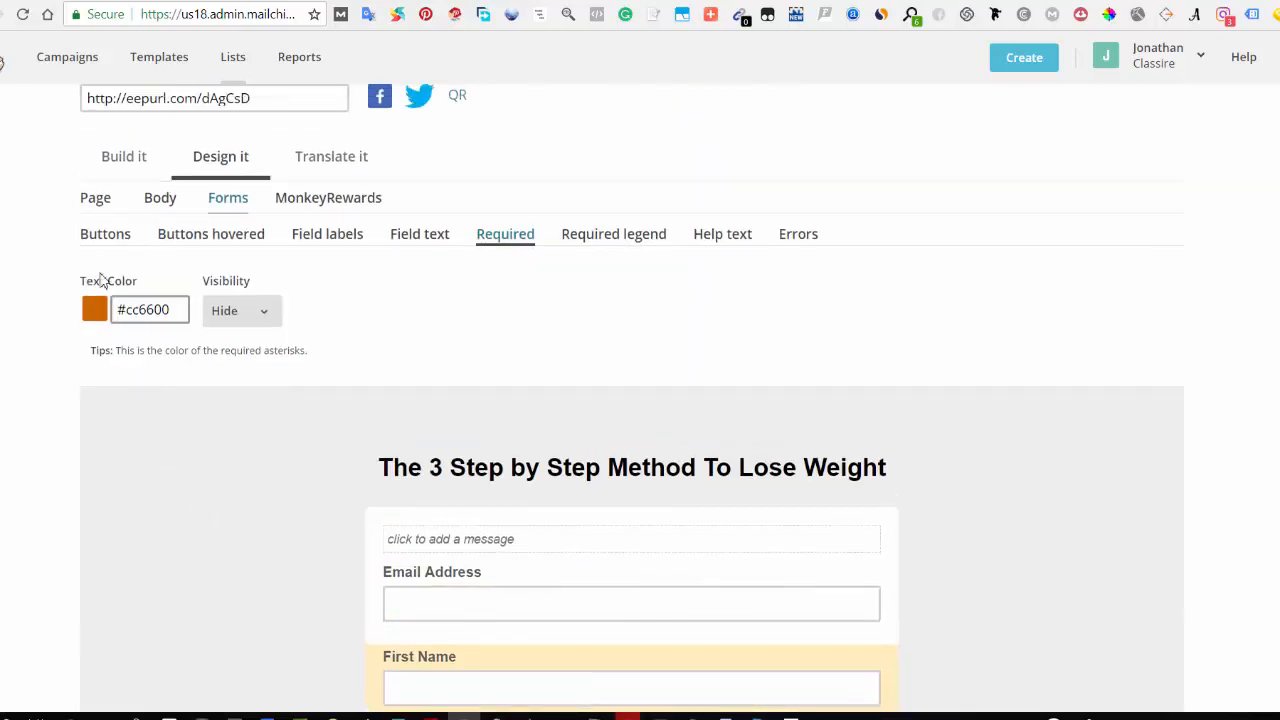
scroll(291, 543, down, 3)
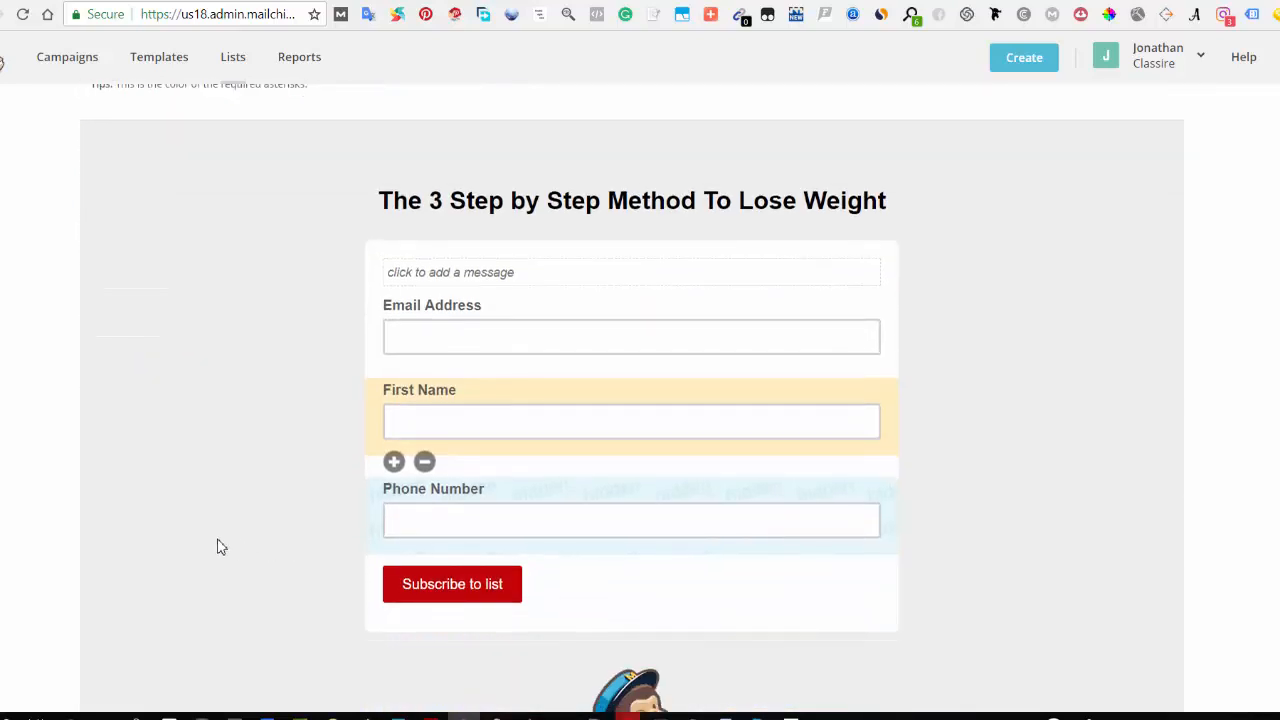
scroll(197, 500, up, 3)
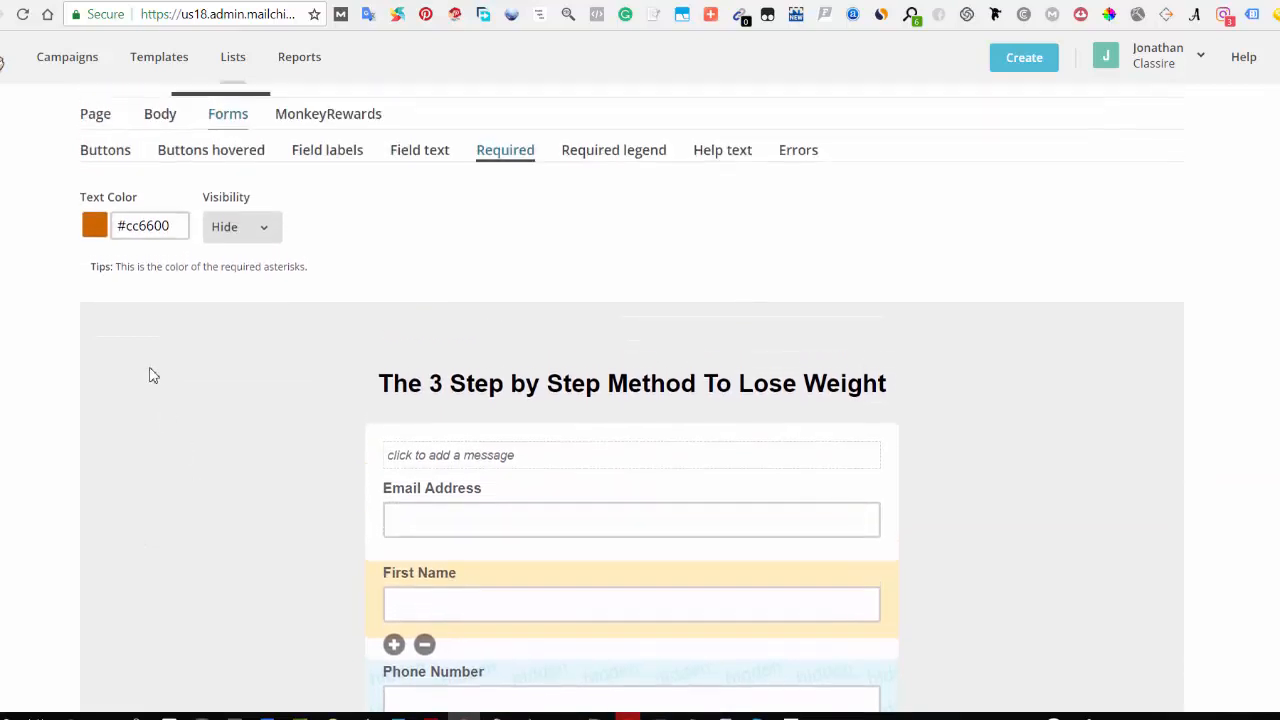
click(230, 318)
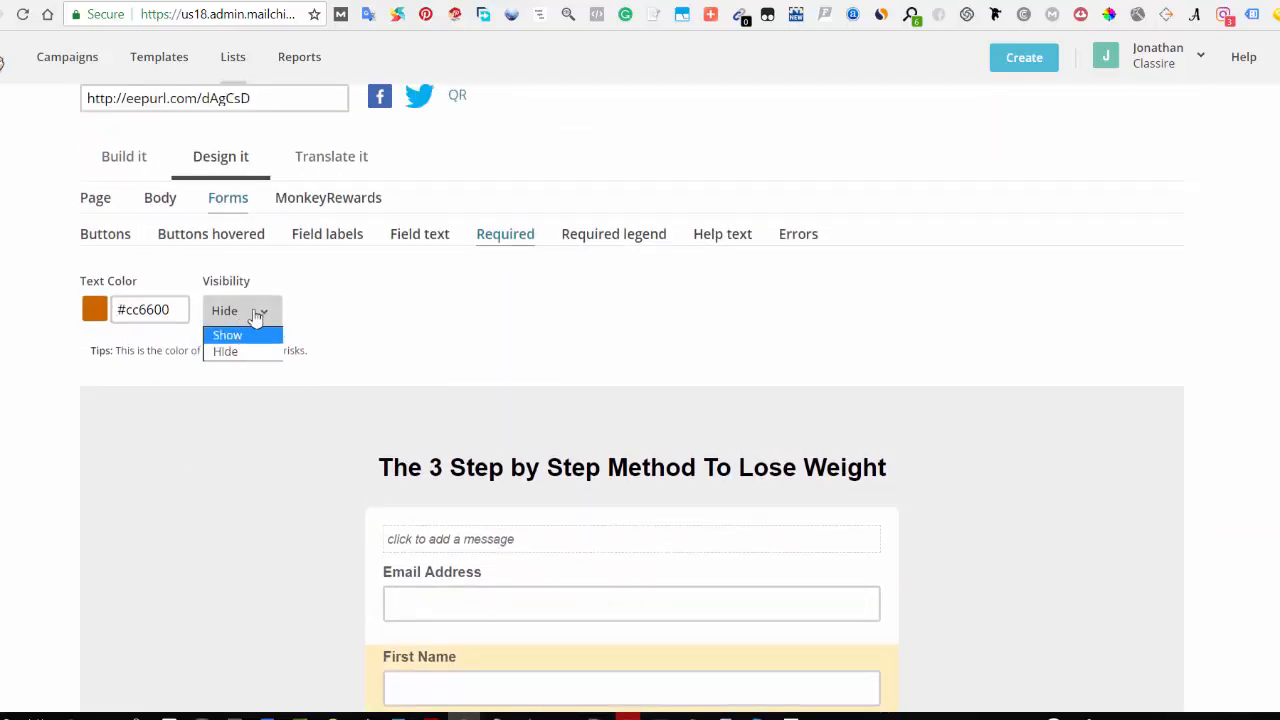
click(330, 318)
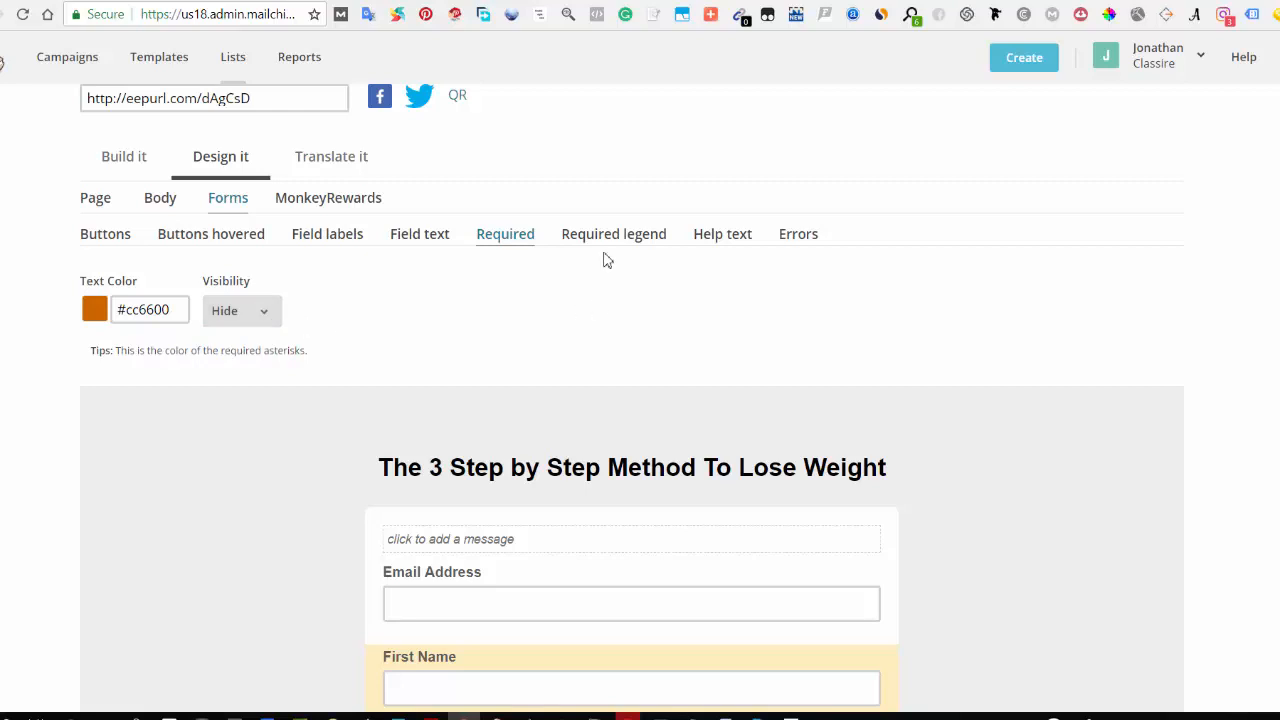
click(606, 240)
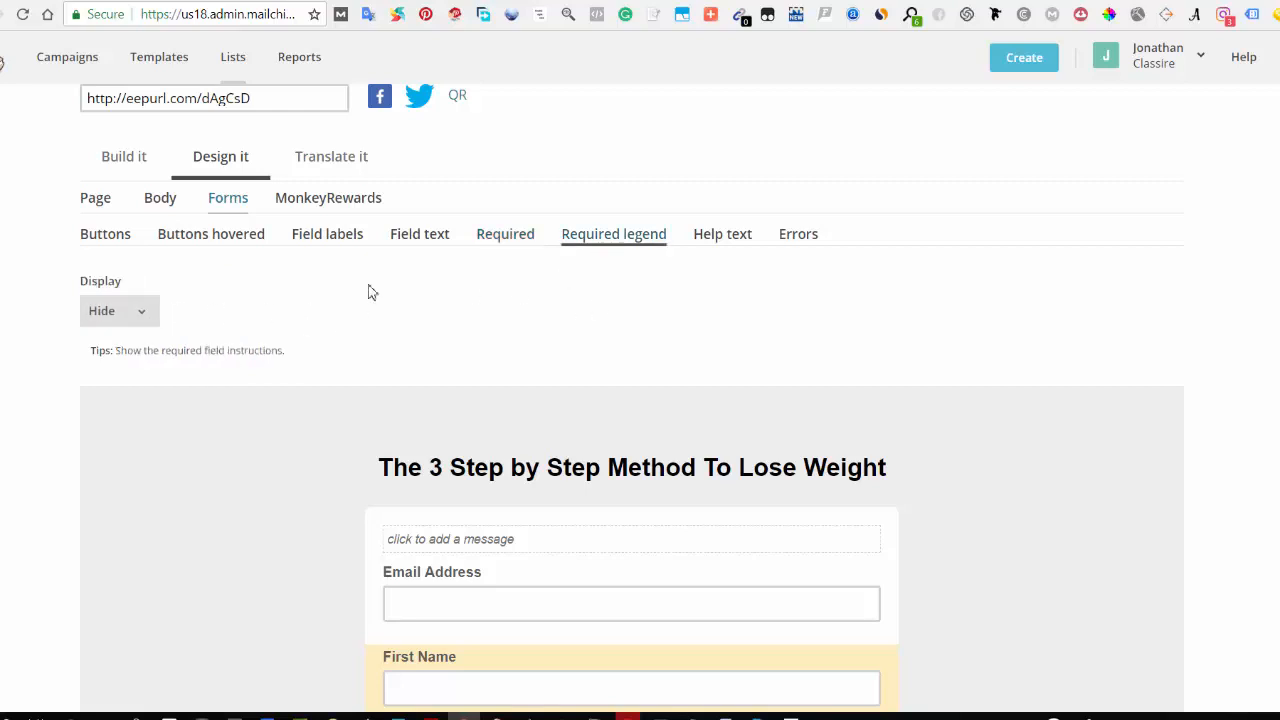
click(735, 240)
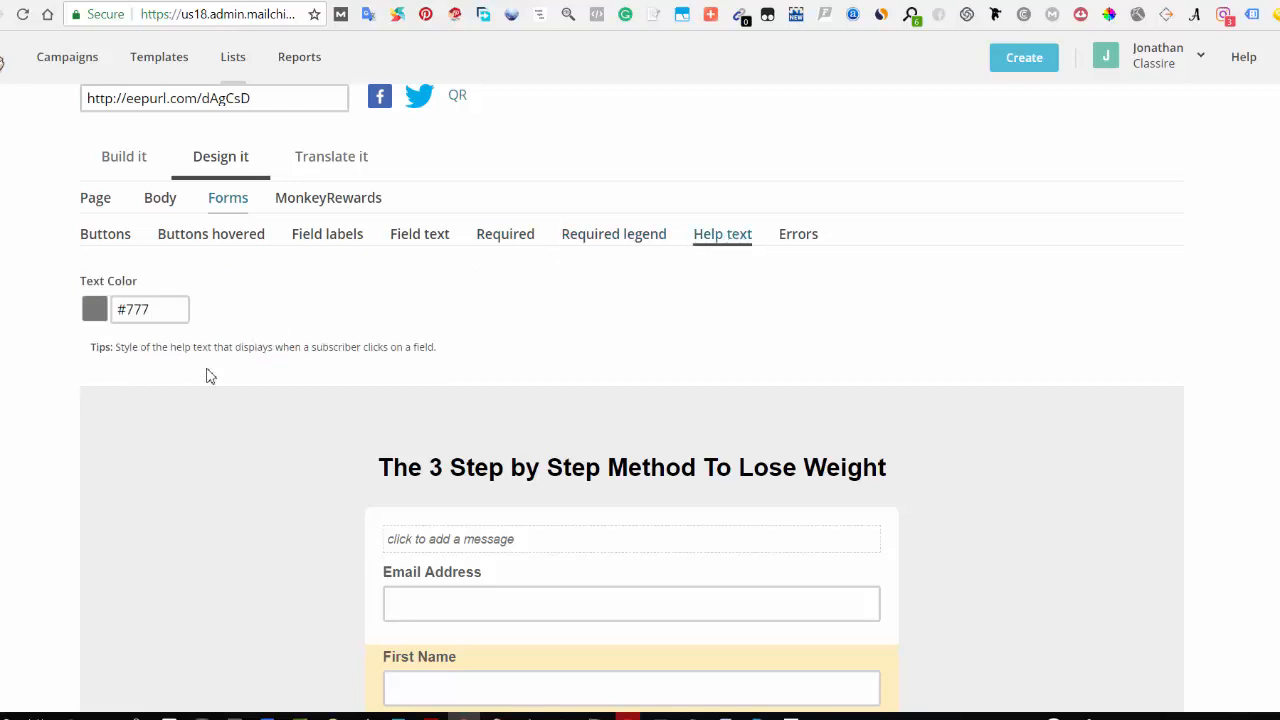
scroll(280, 509, down, 5)
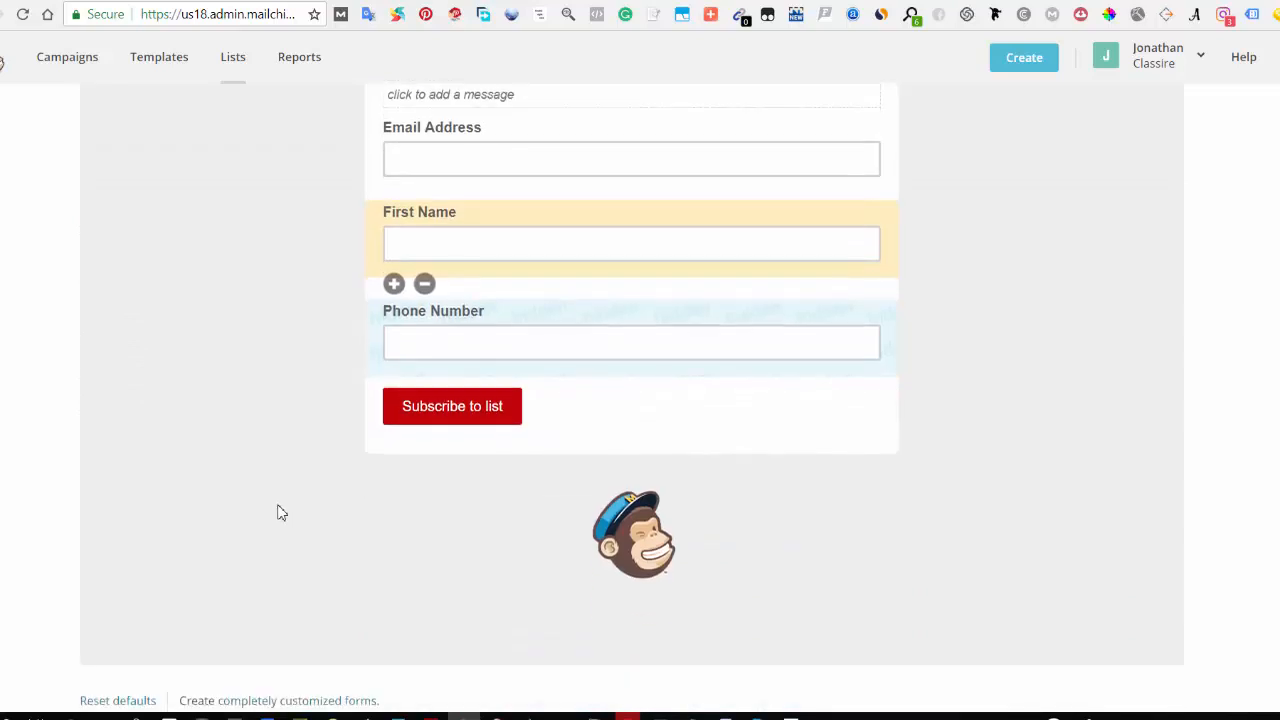
scroll(243, 511, up, 5)
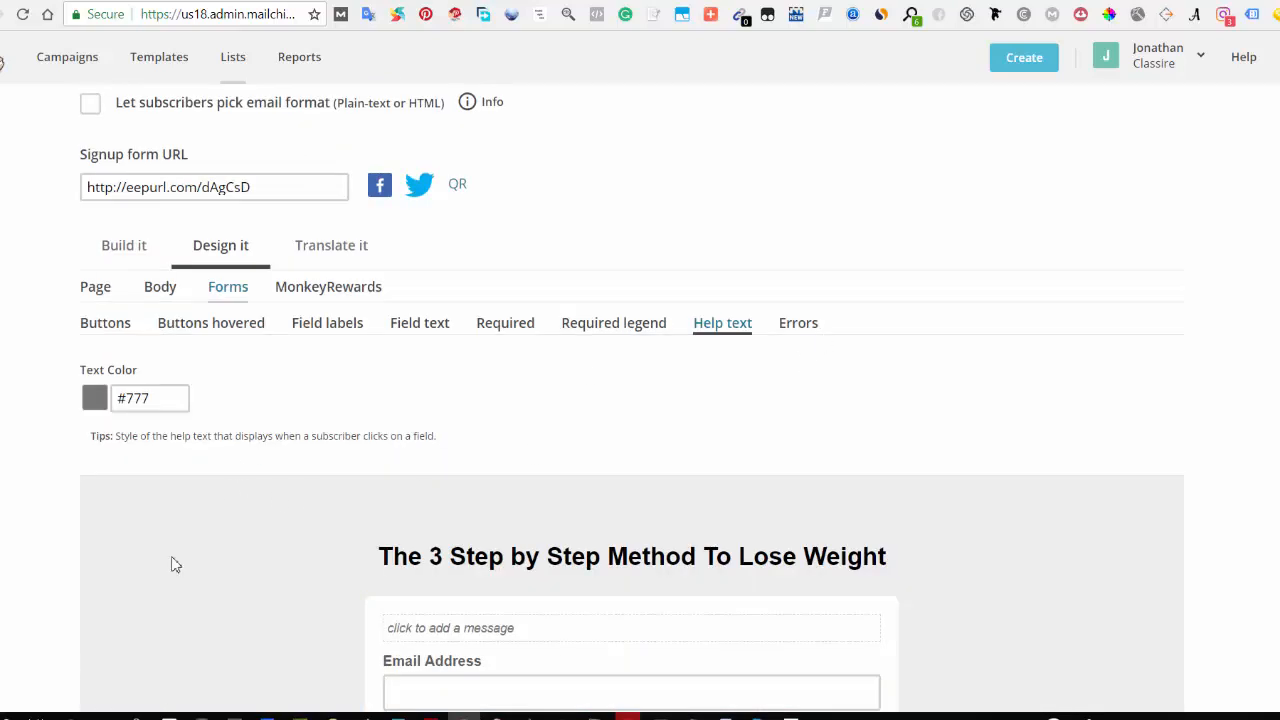
Step: Review the signup form's translation strings and default language, then select the signup form URL
click(328, 252)
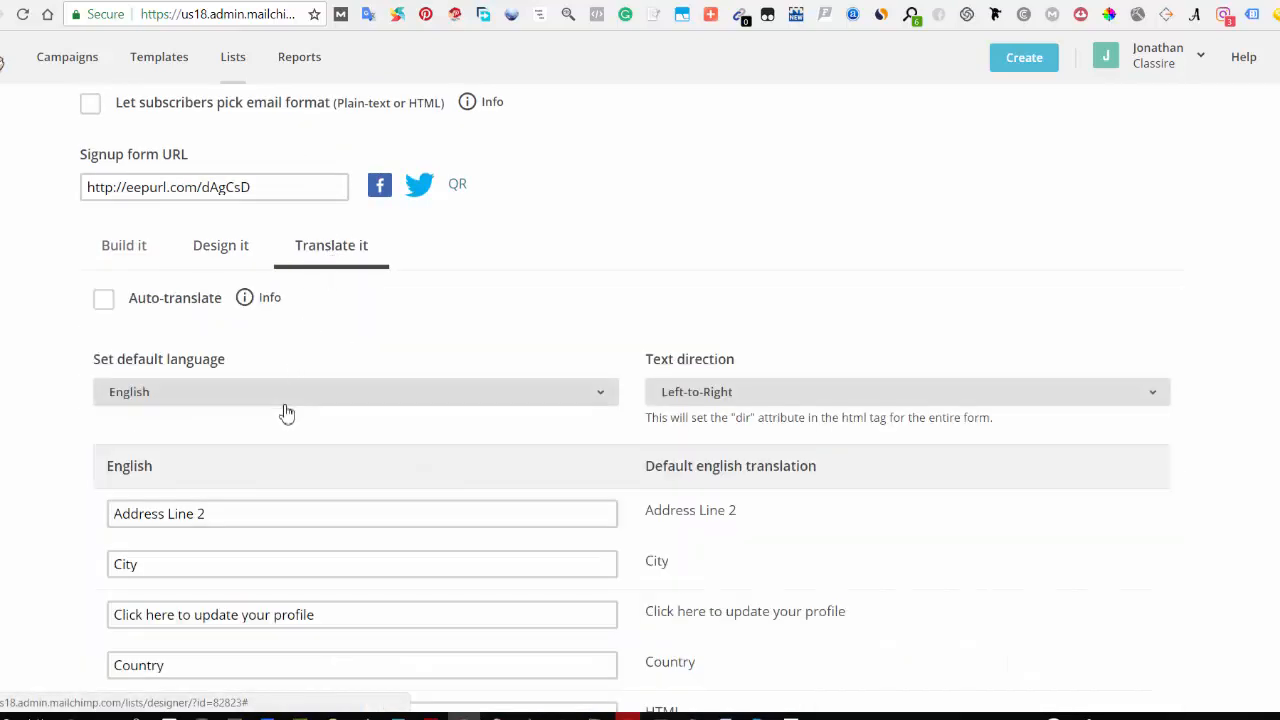
scroll(282, 458, down, 8)
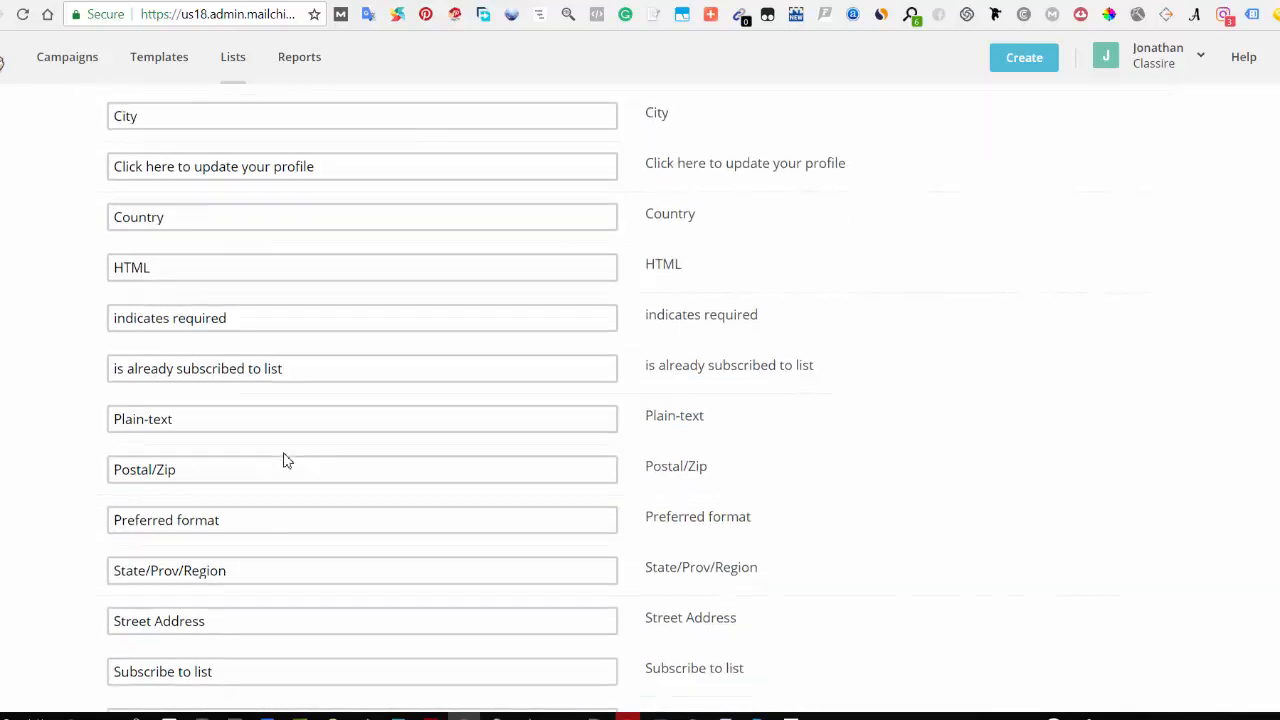
scroll(283, 460, down, 2)
scroll(300, 440, up, 3)
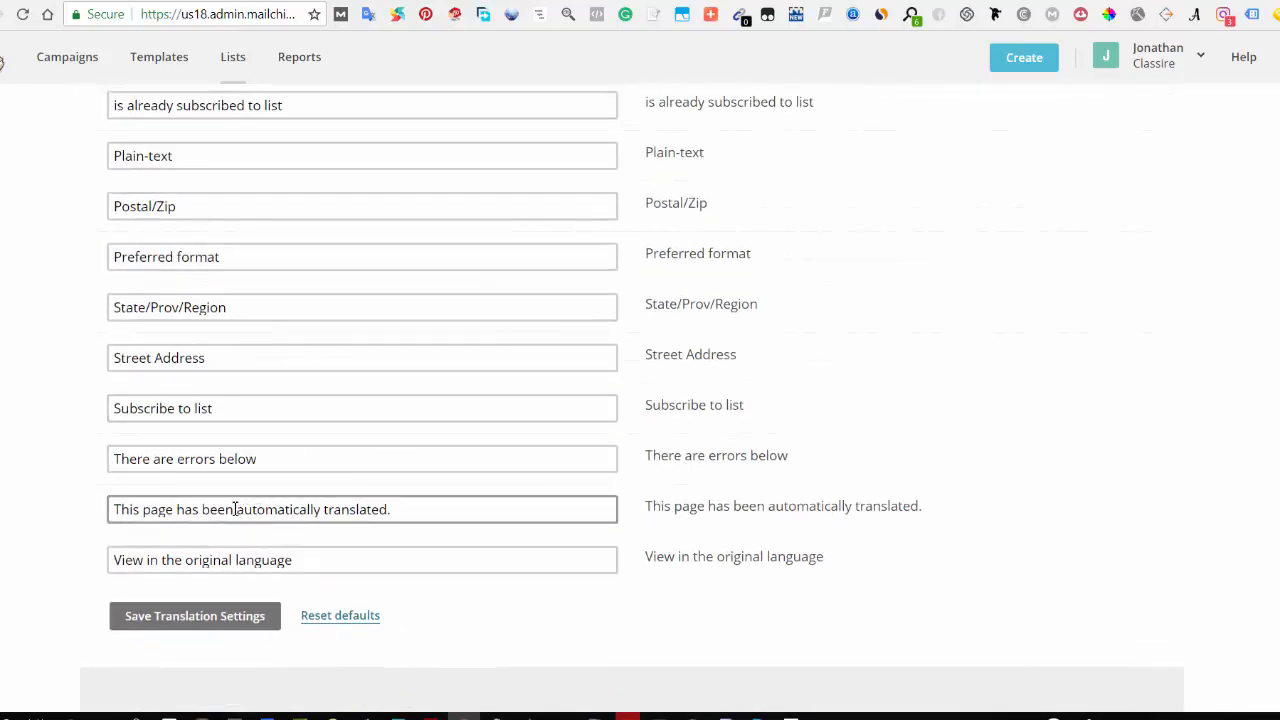
scroll(230, 495, up, 6)
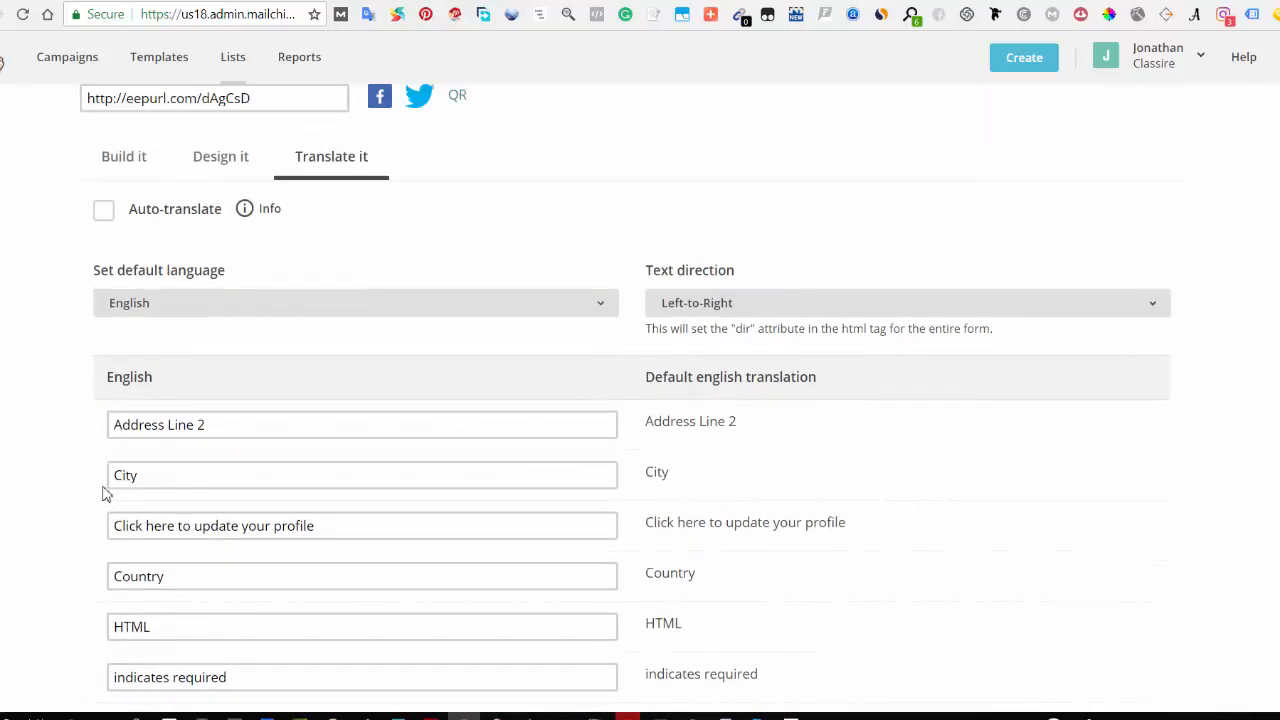
scroll(246, 490, down, 2)
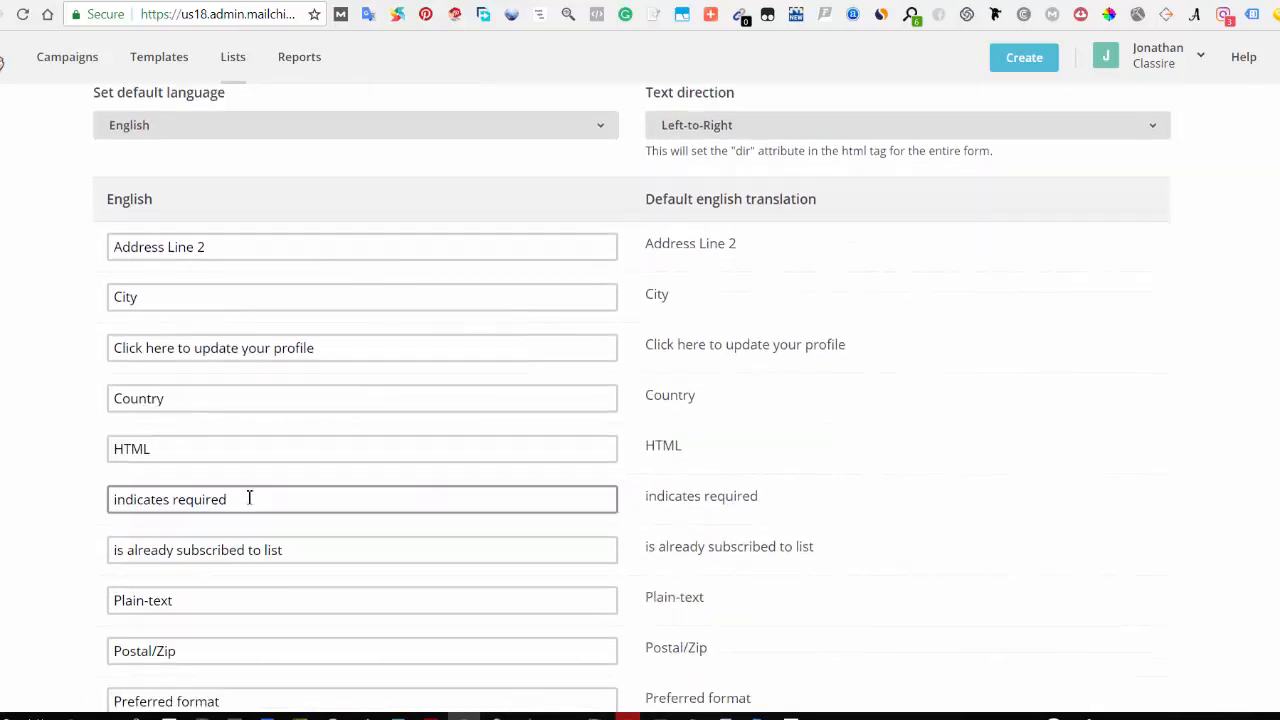
scroll(270, 500, down, 8)
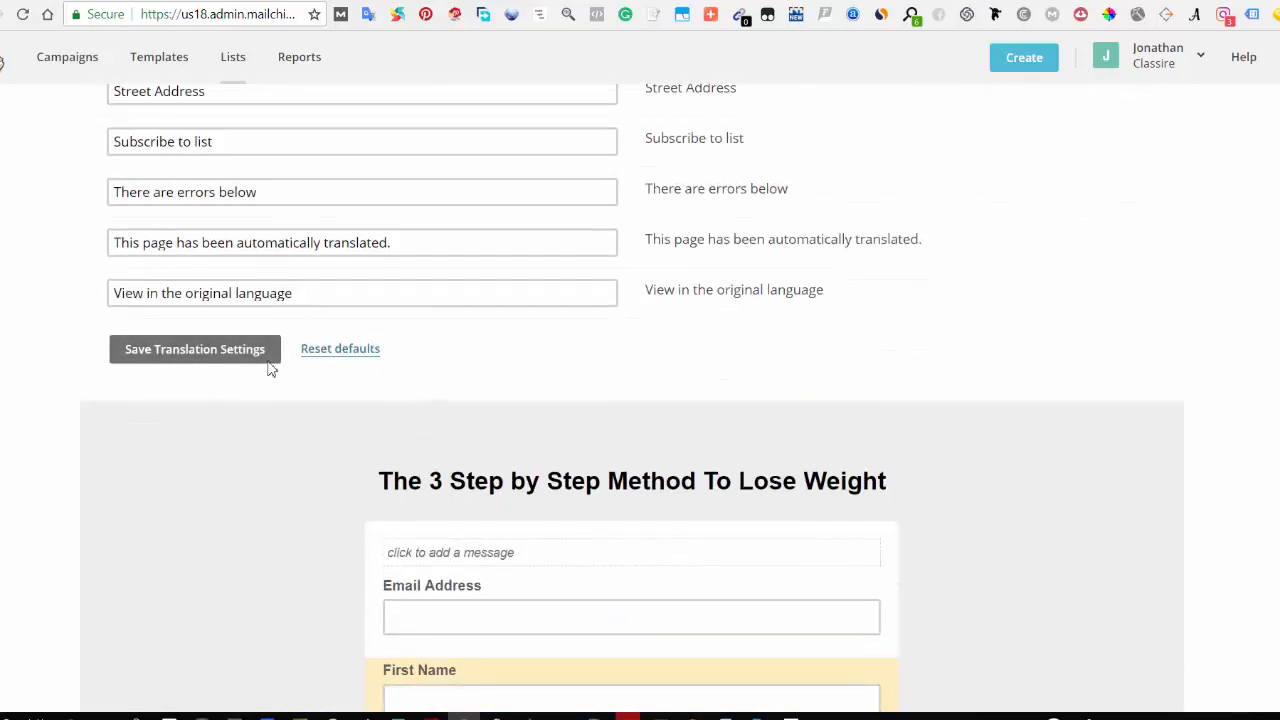
scroll(327, 495, down, 4)
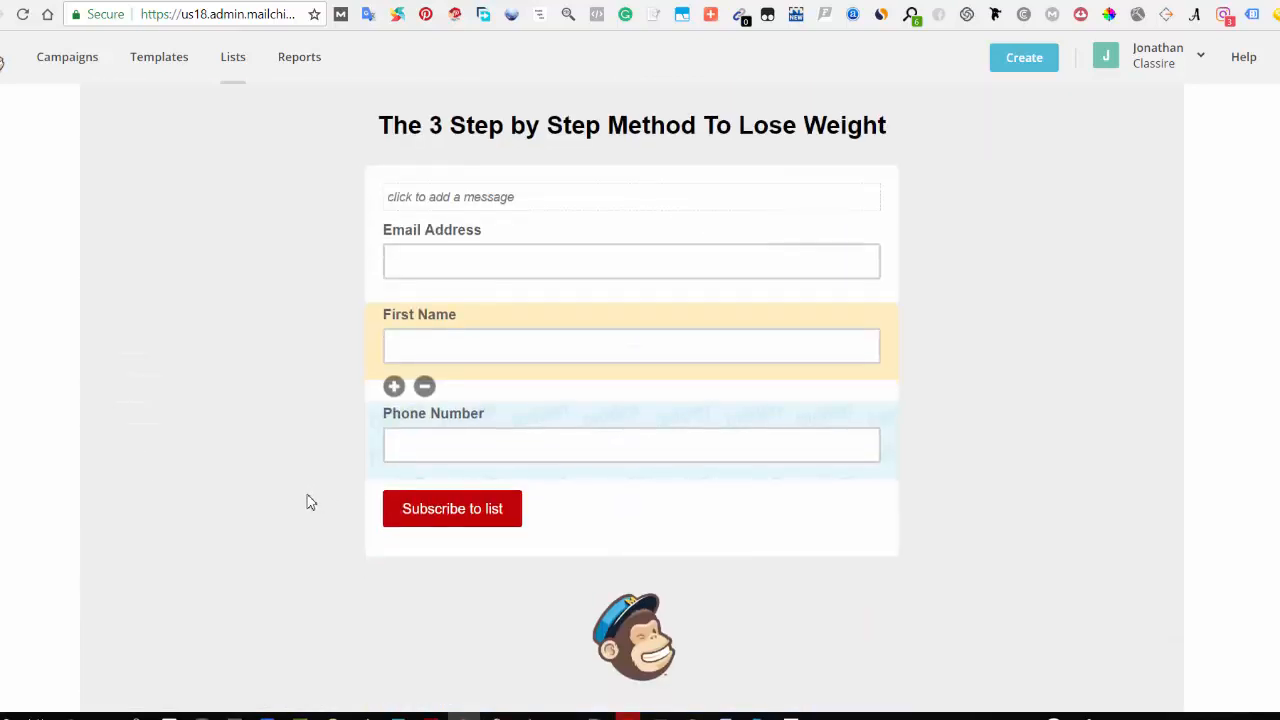
scroll(310, 502, up, 12)
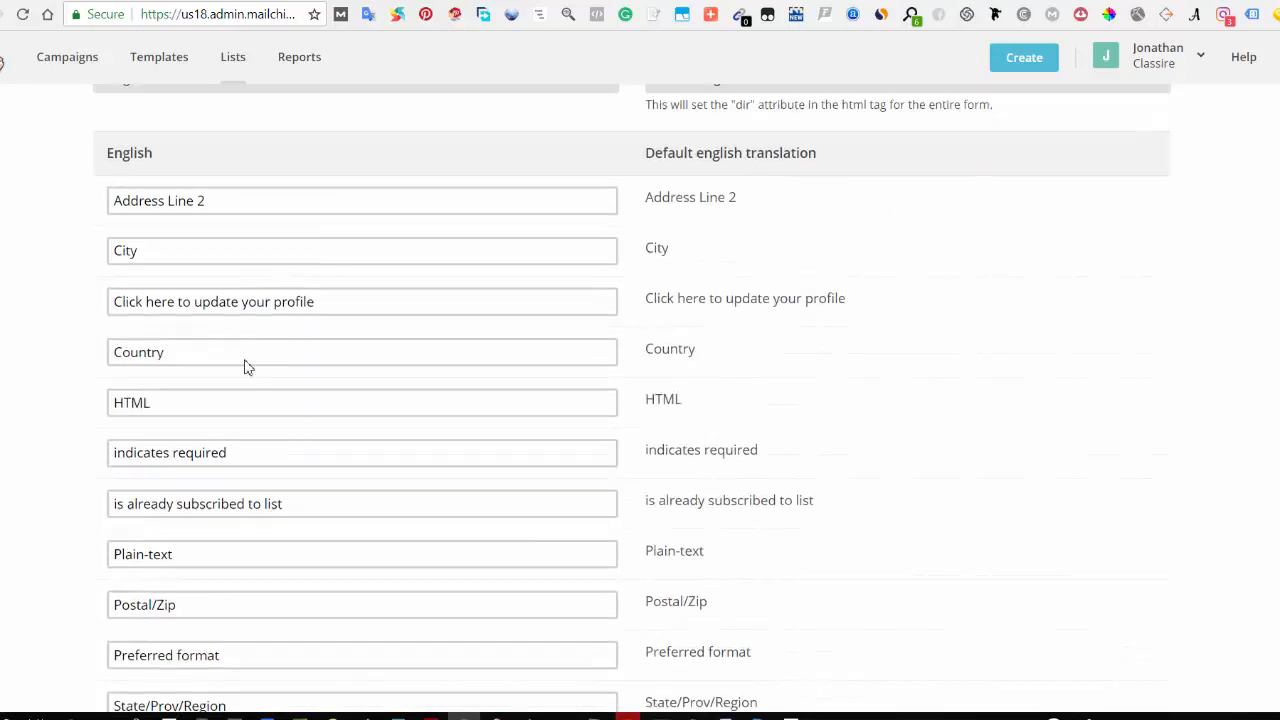
scroll(250, 380, up, 5)
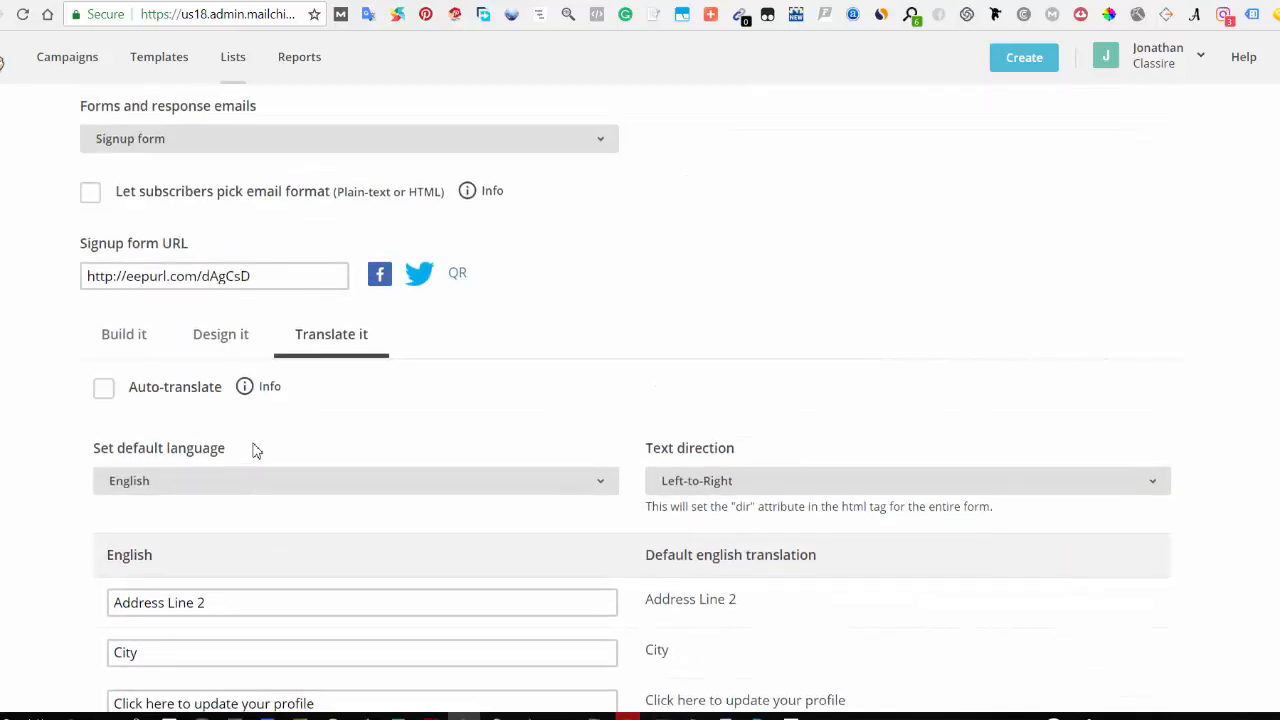
scroll(360, 592, up, 4)
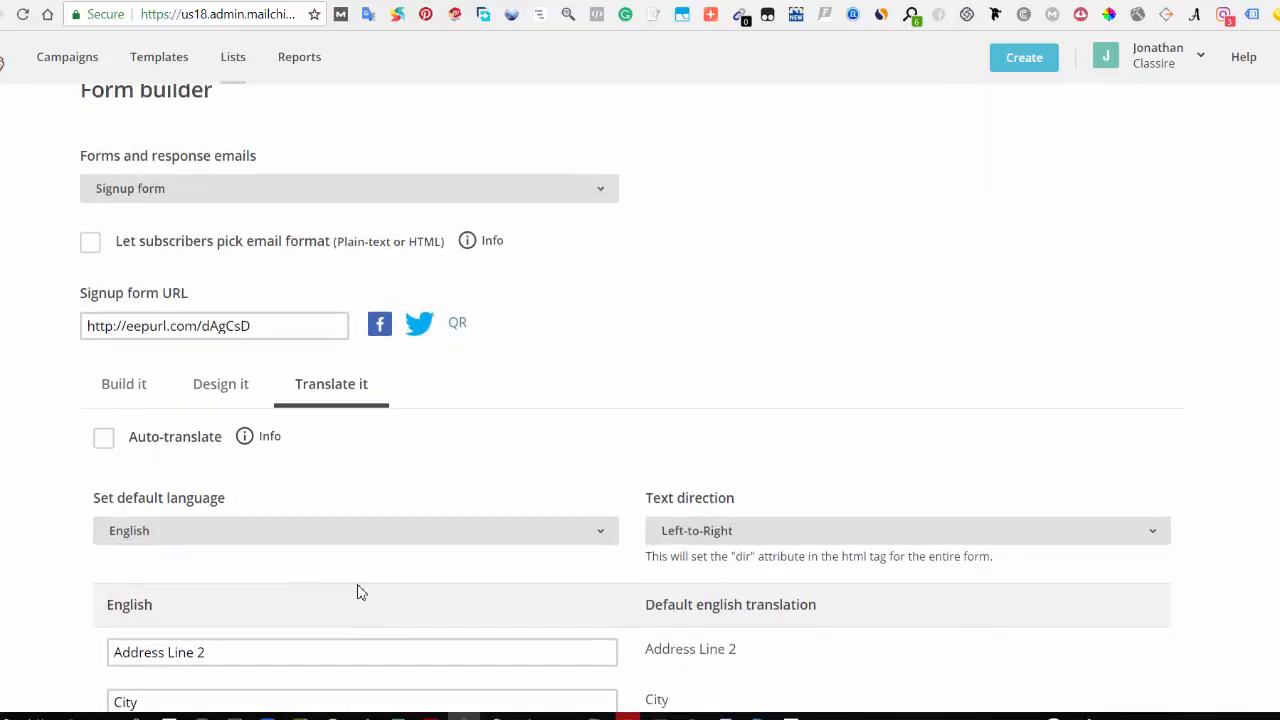
scroll(360, 592, down, 3)
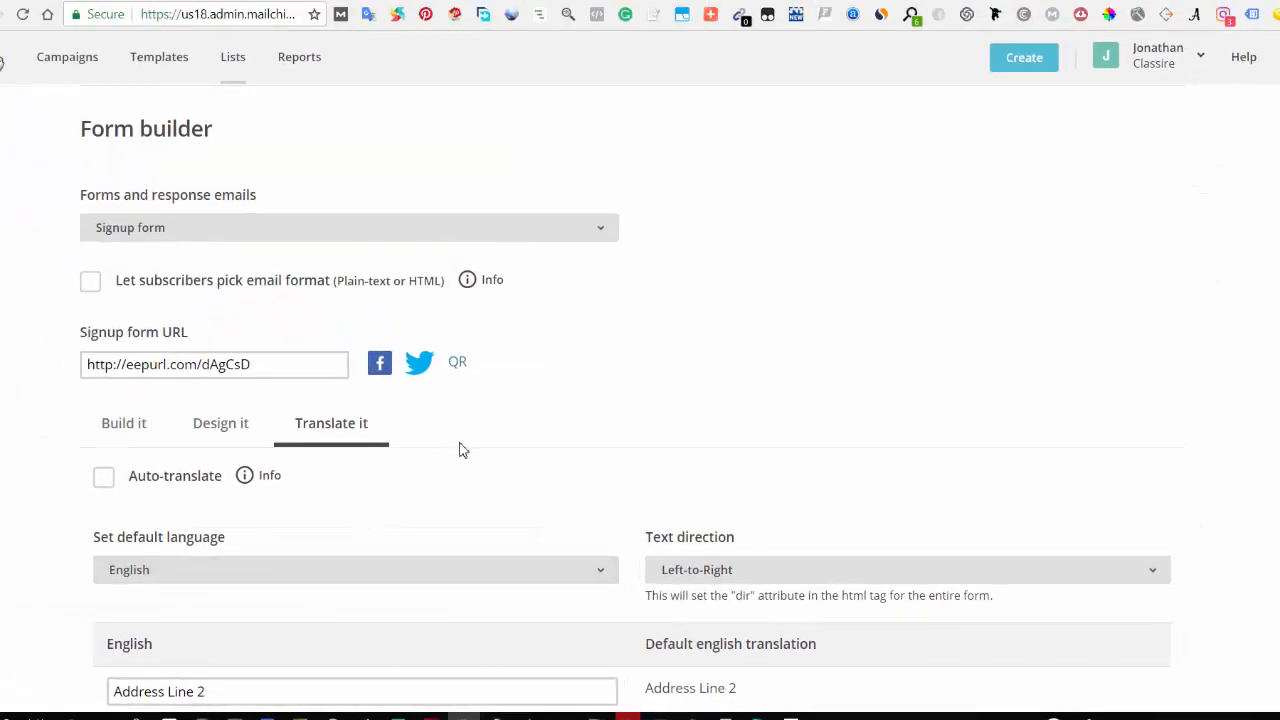
scroll(460, 452, down, 3)
scroll(294, 414, up, 2)
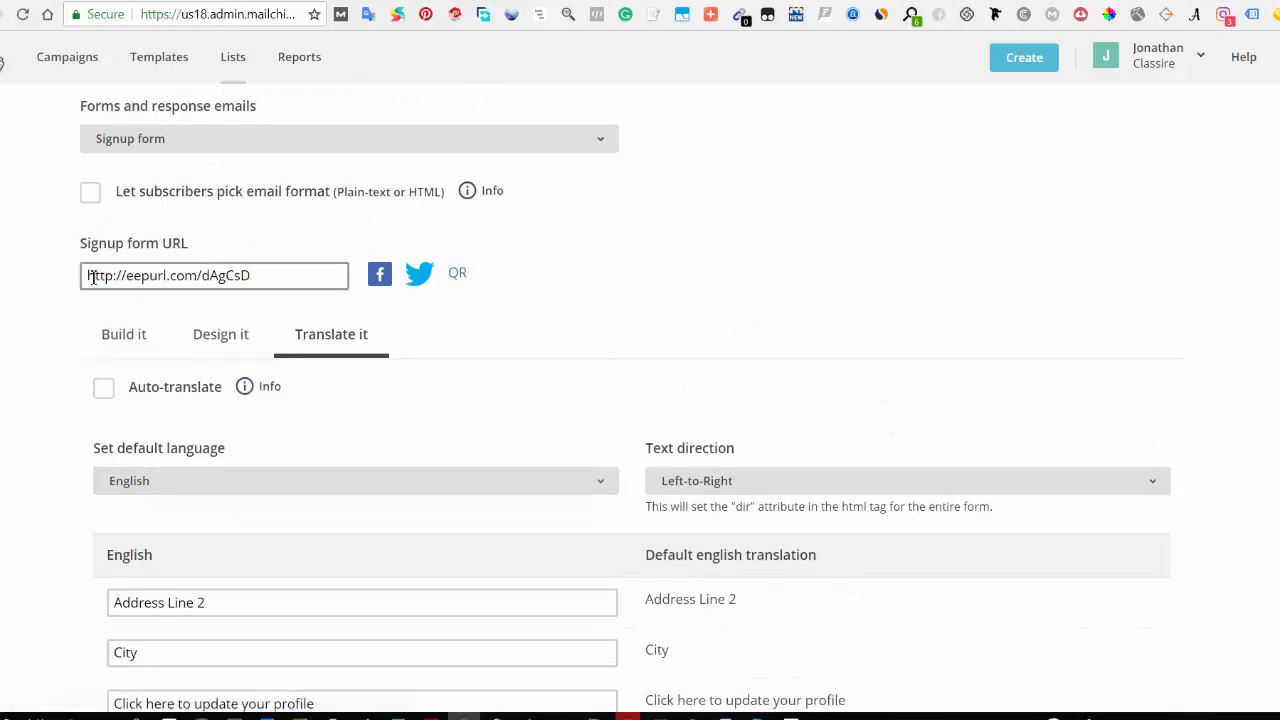
drag(89, 276, 264, 277)
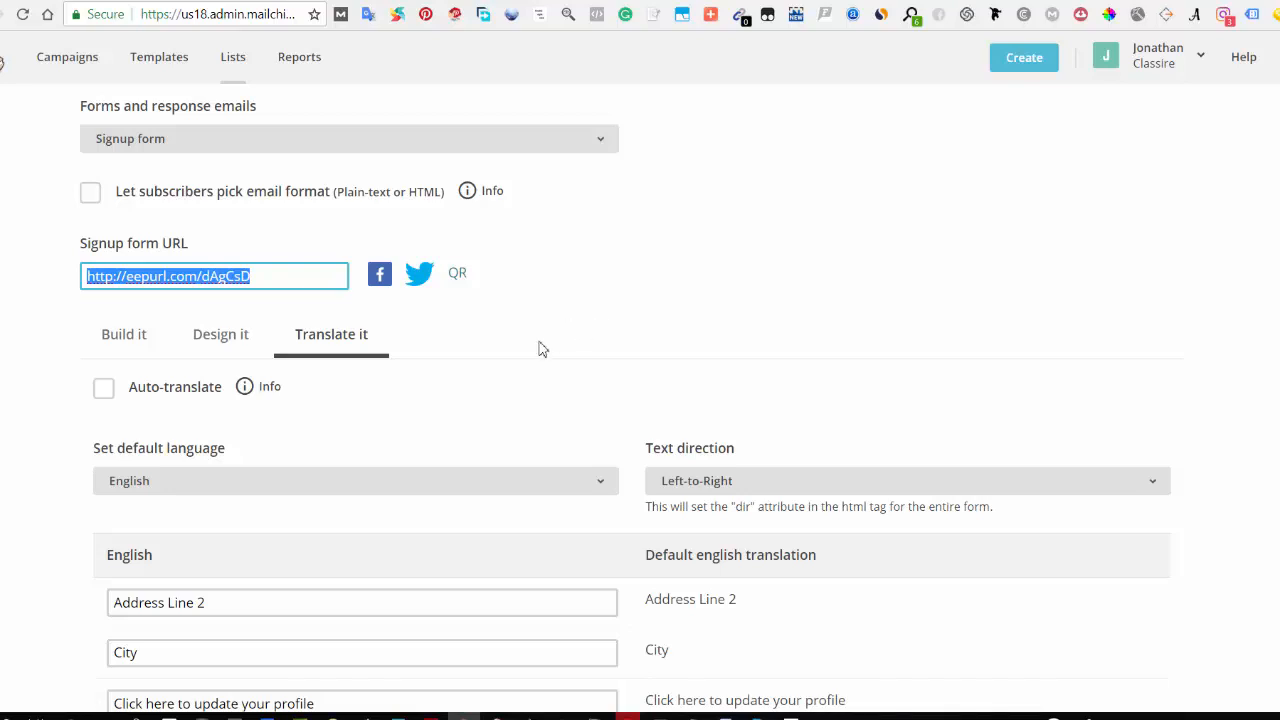
Step: Return to the form builder and switch the forms and response emails selection to the Confirmation thank you page
click(241, 336)
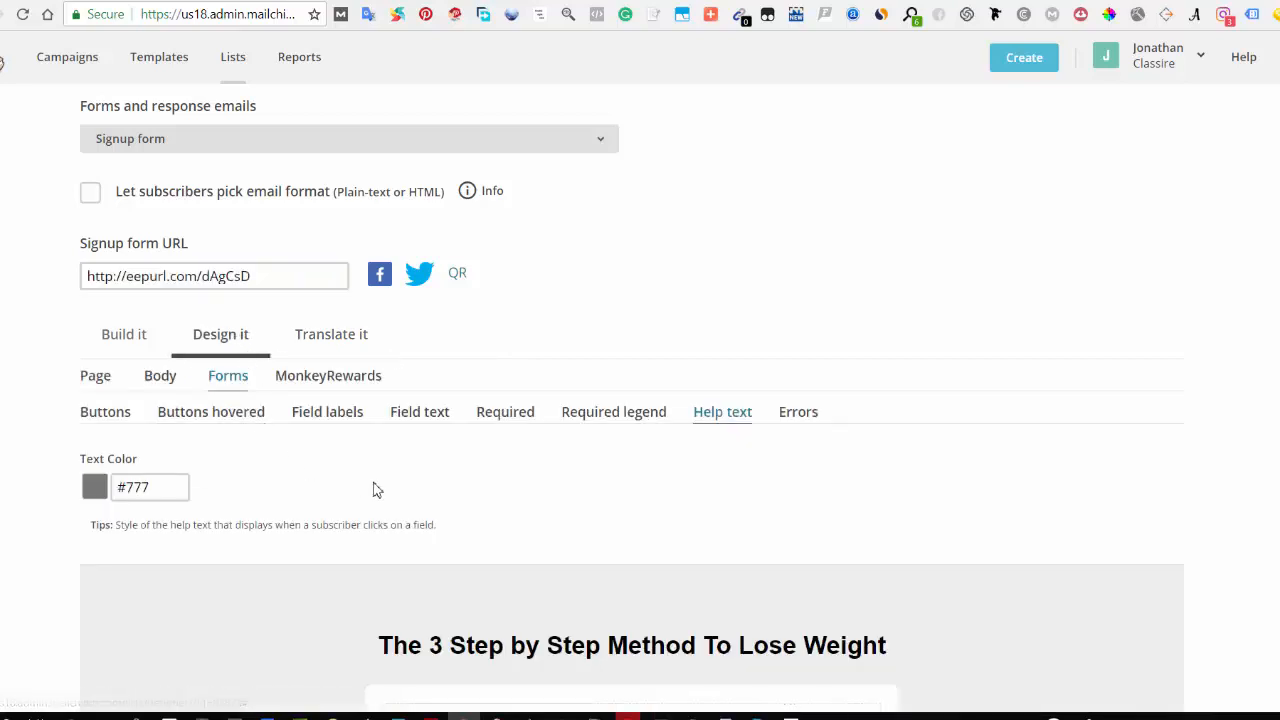
scroll(376, 490, down, 5)
scroll(380, 489, up, 4)
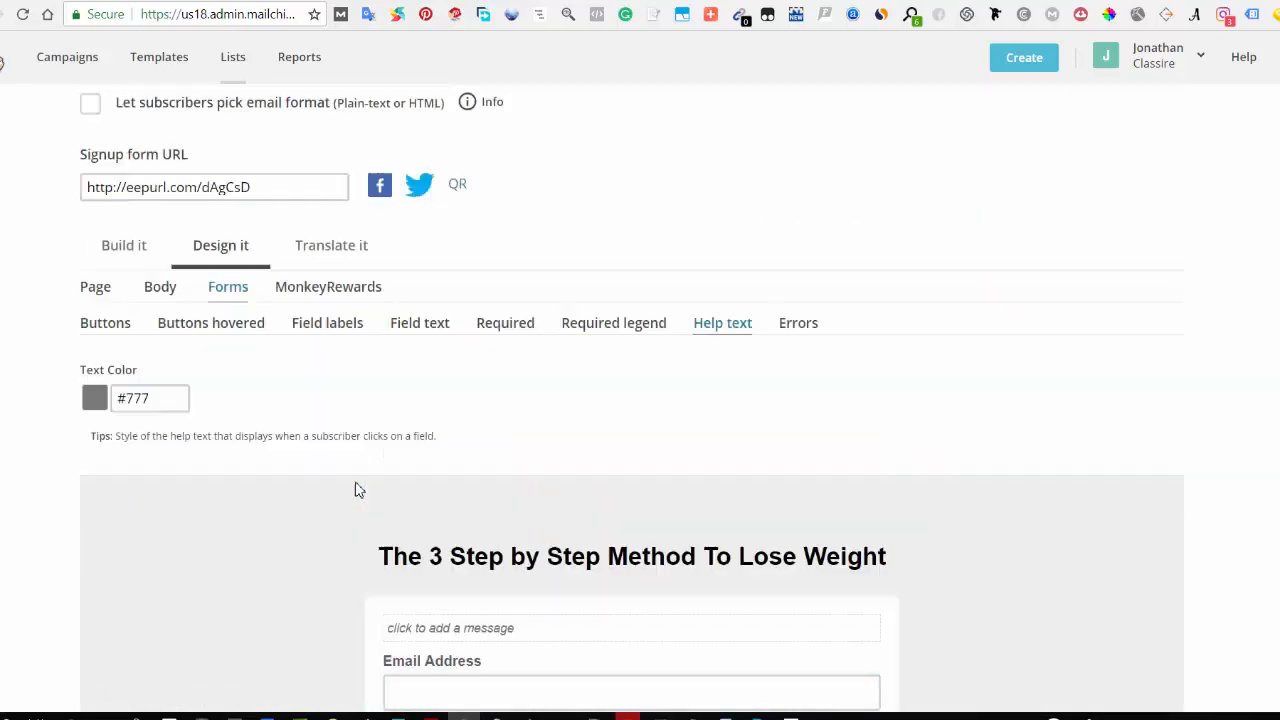
click(128, 250)
scroll(320, 470, down, 5)
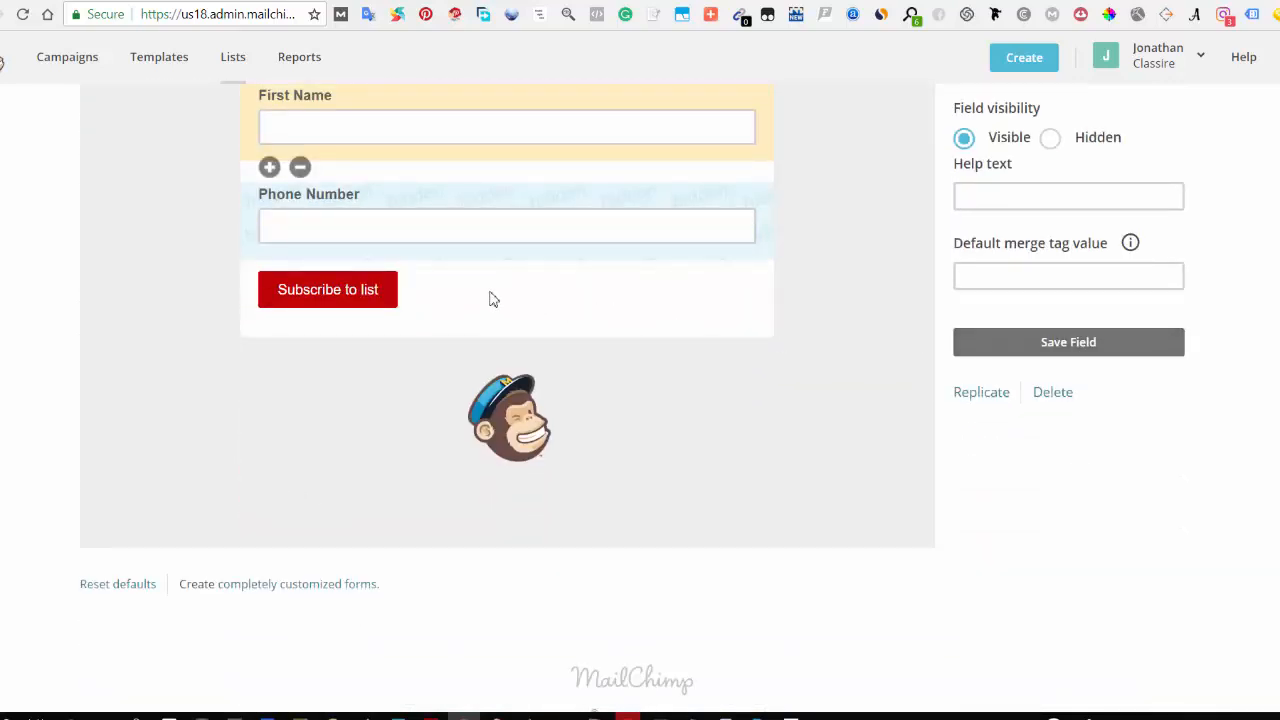
scroll(432, 283, up, 1)
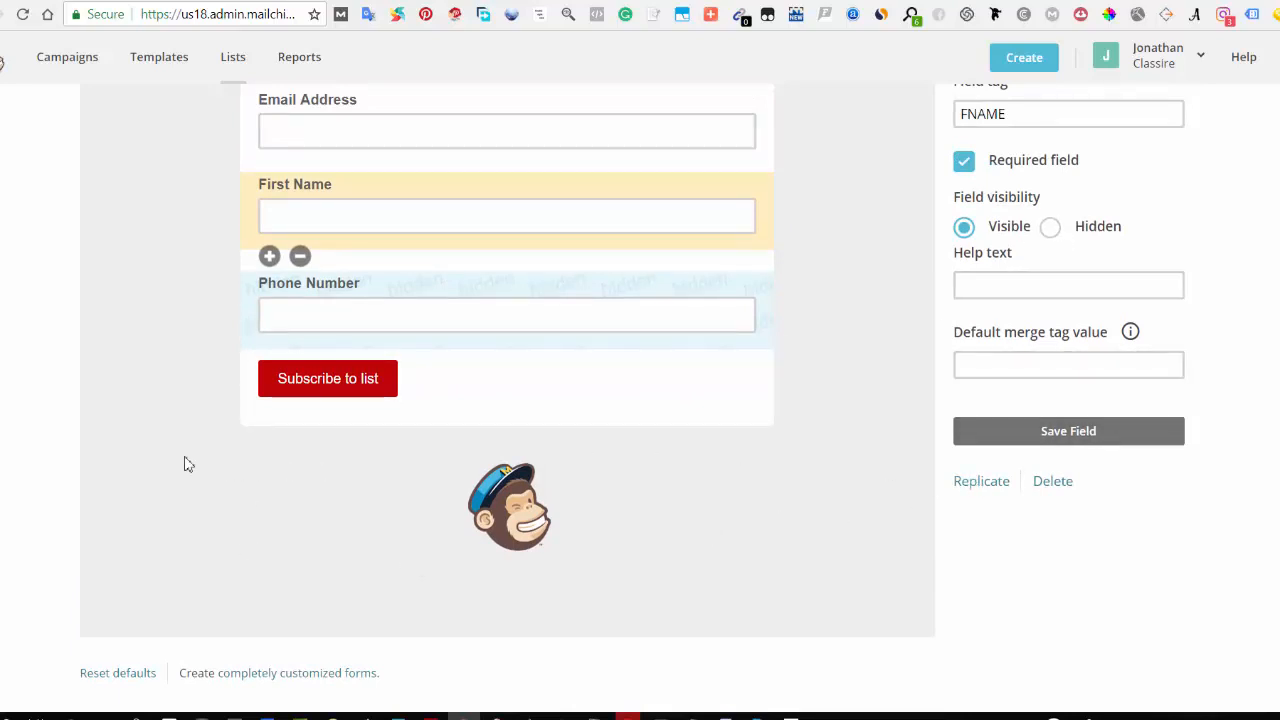
scroll(186, 463, up, 5)
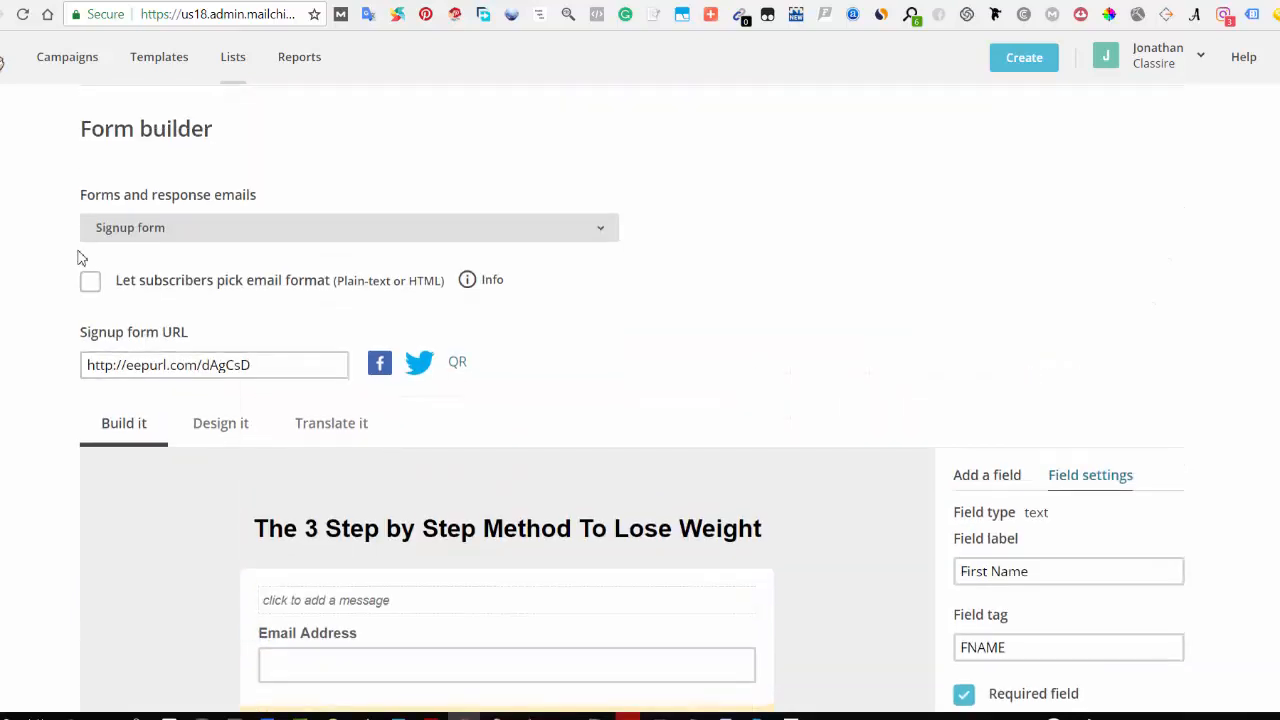
click(245, 230)
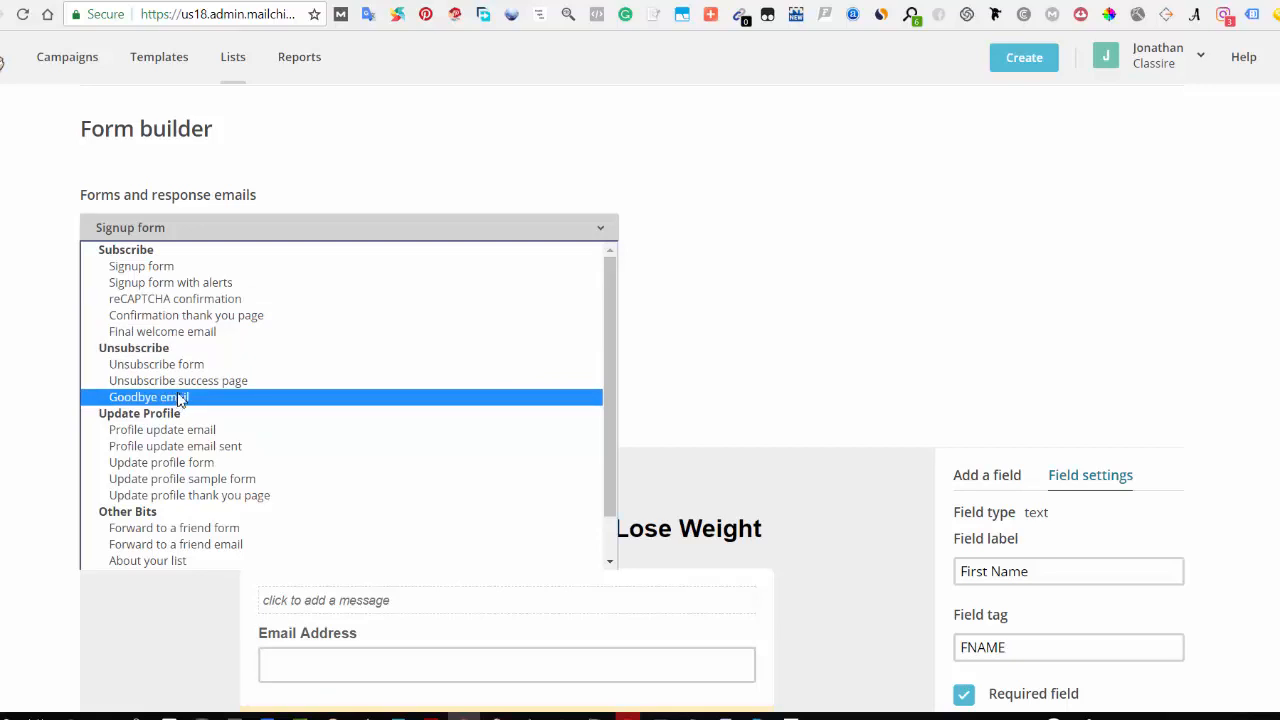
click(210, 317)
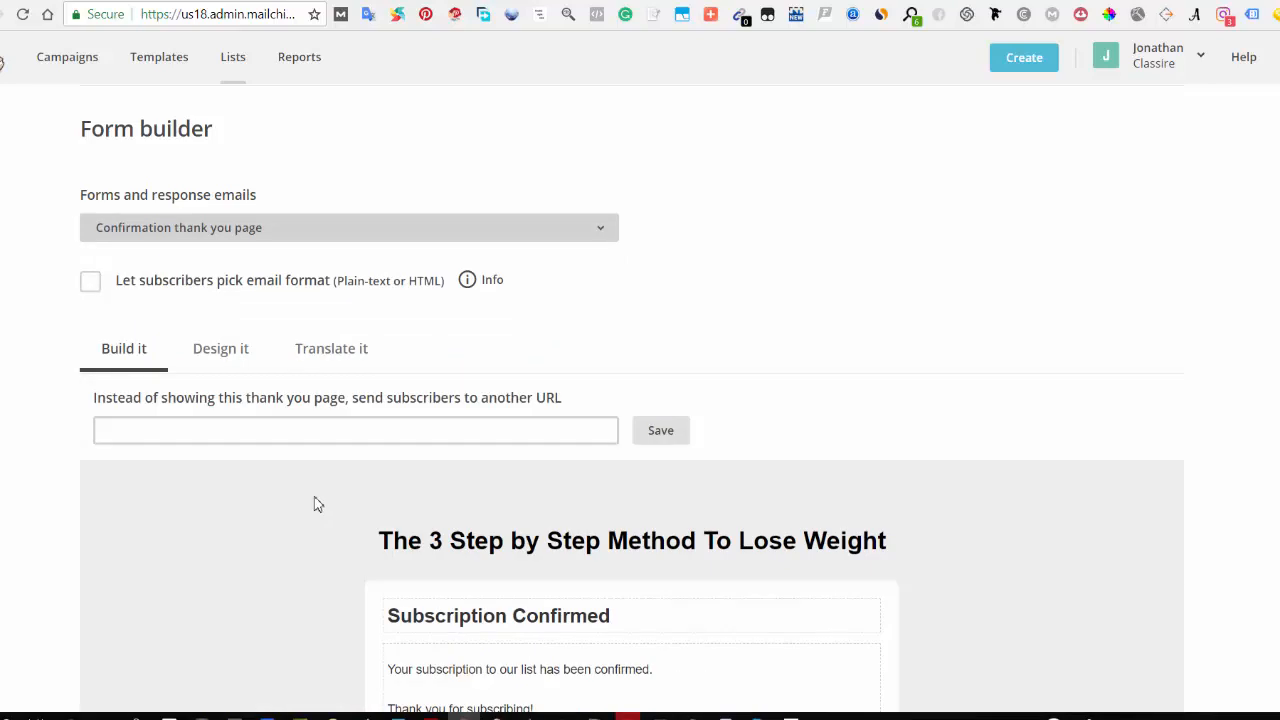
Step: Examine the Confirmation thank you page's redirect URL option and page content
scroll(271, 503, down, 2)
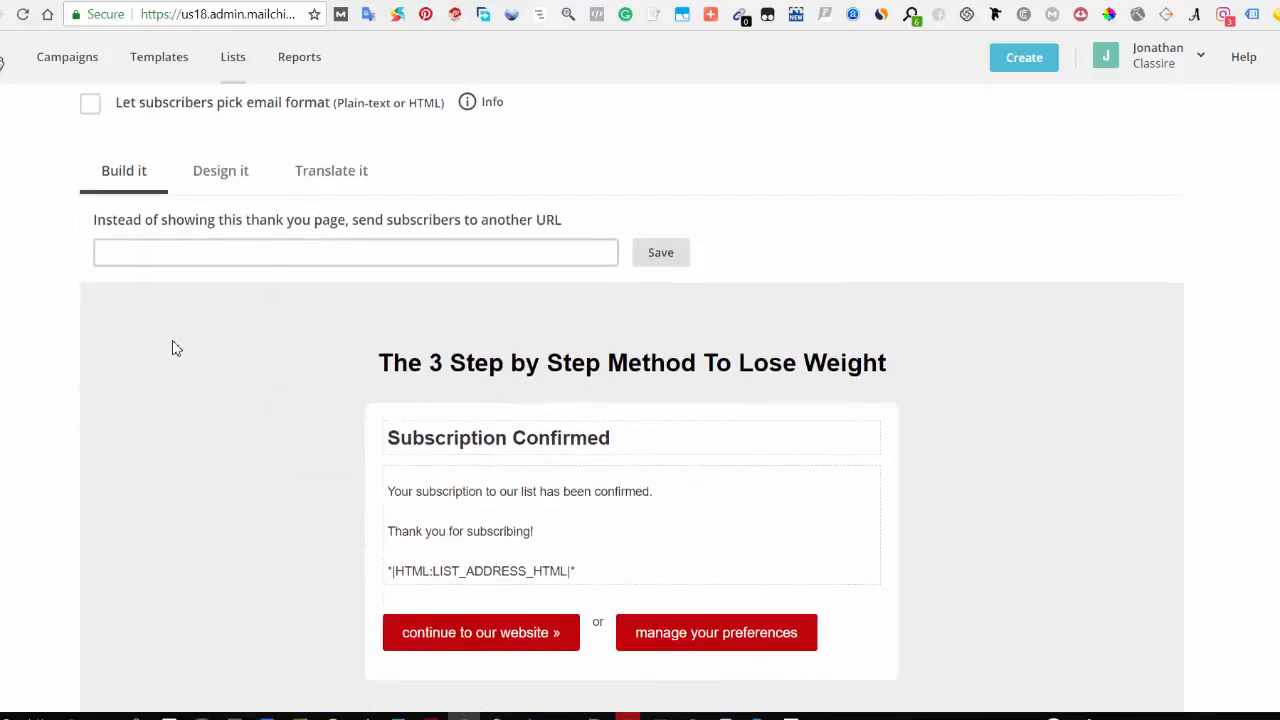
click(131, 257)
click(119, 257)
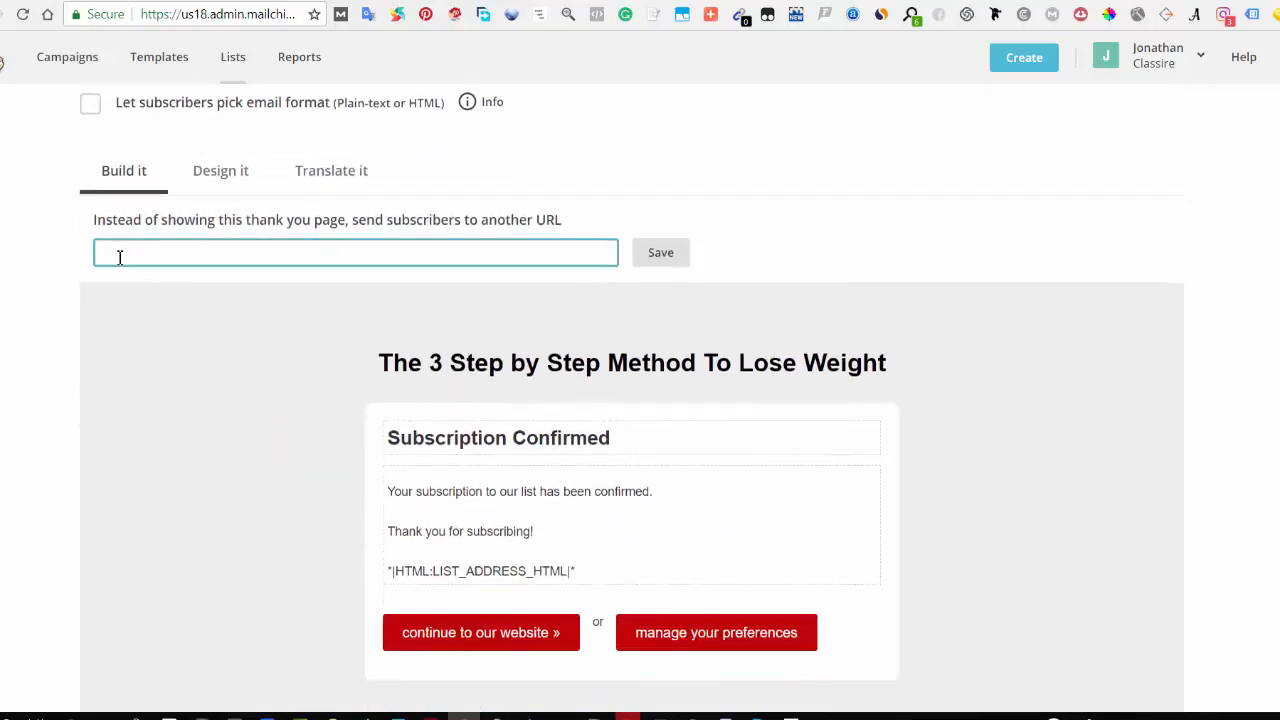
scroll(143, 254, up, 1)
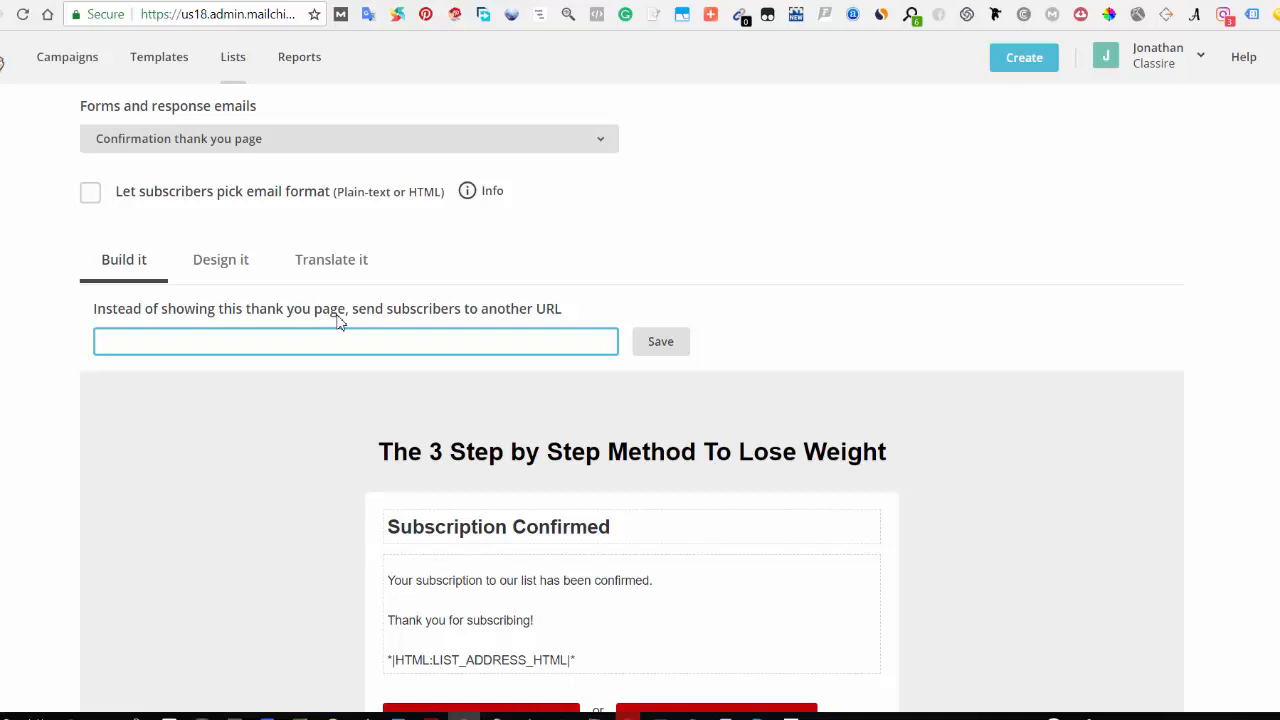
scroll(626, 486, down, 2)
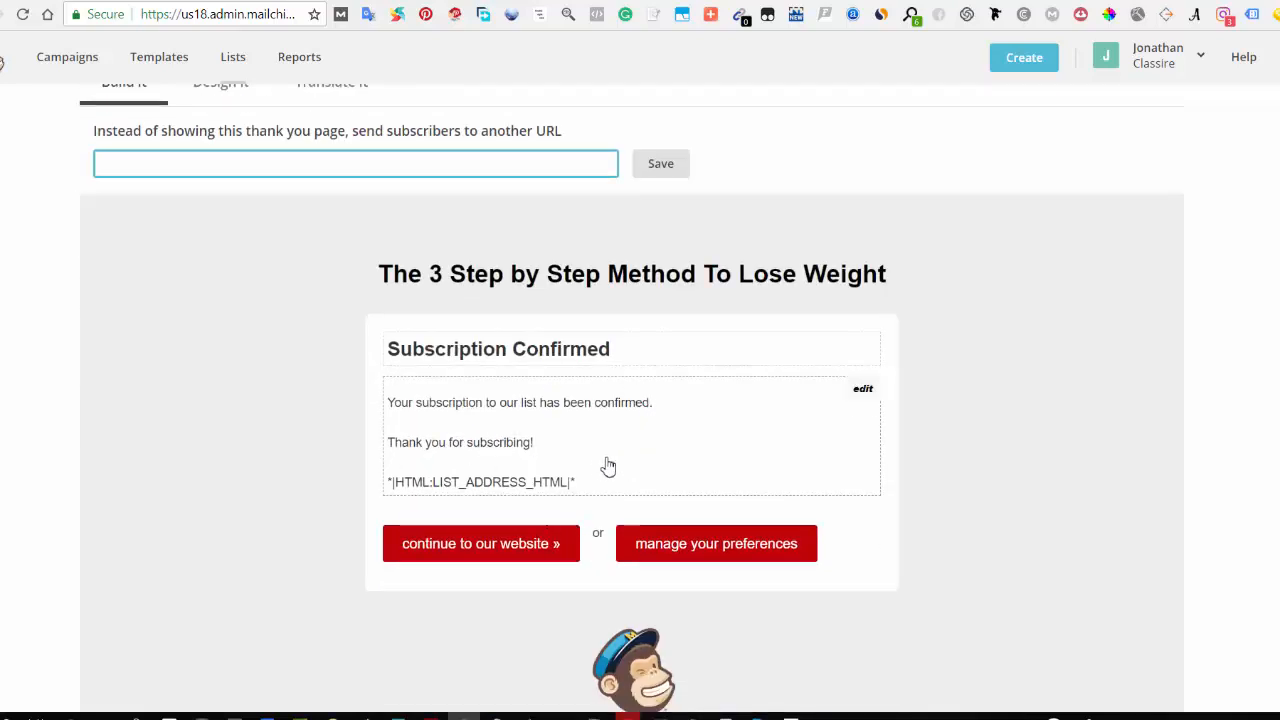
scroll(588, 478, down, 2)
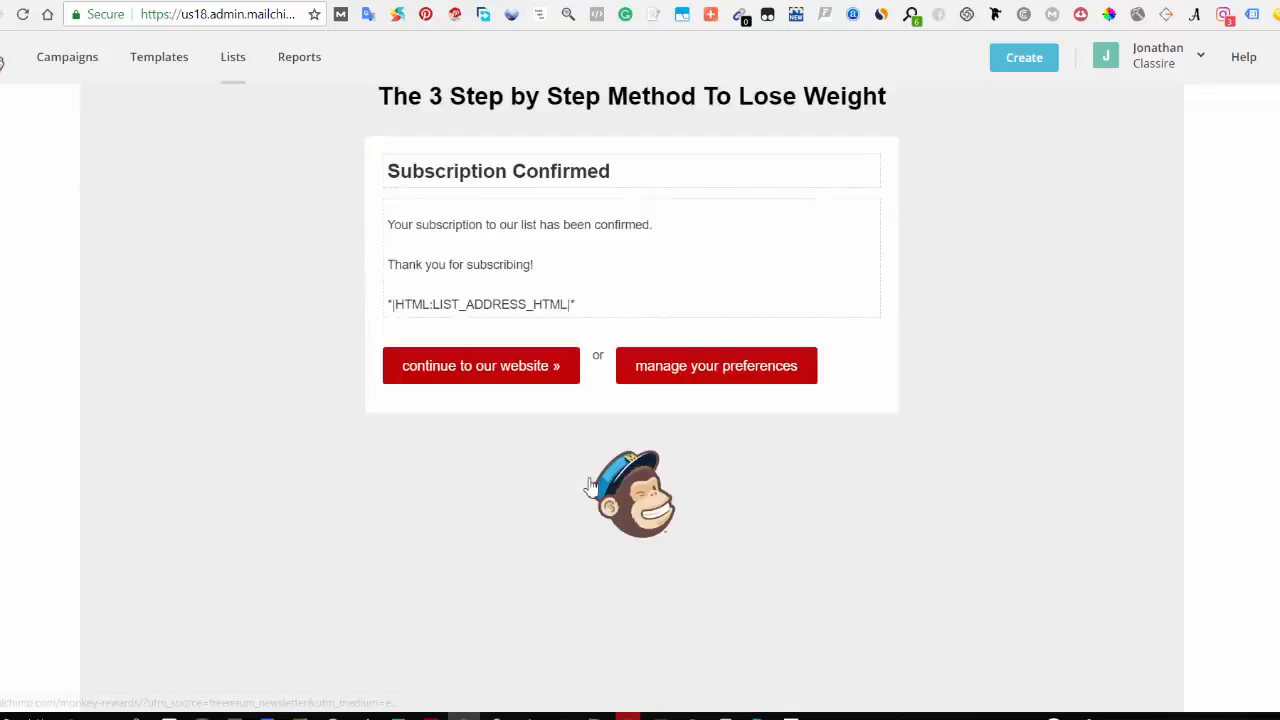
scroll(591, 491, up, 2)
scroll(314, 440, up, 3)
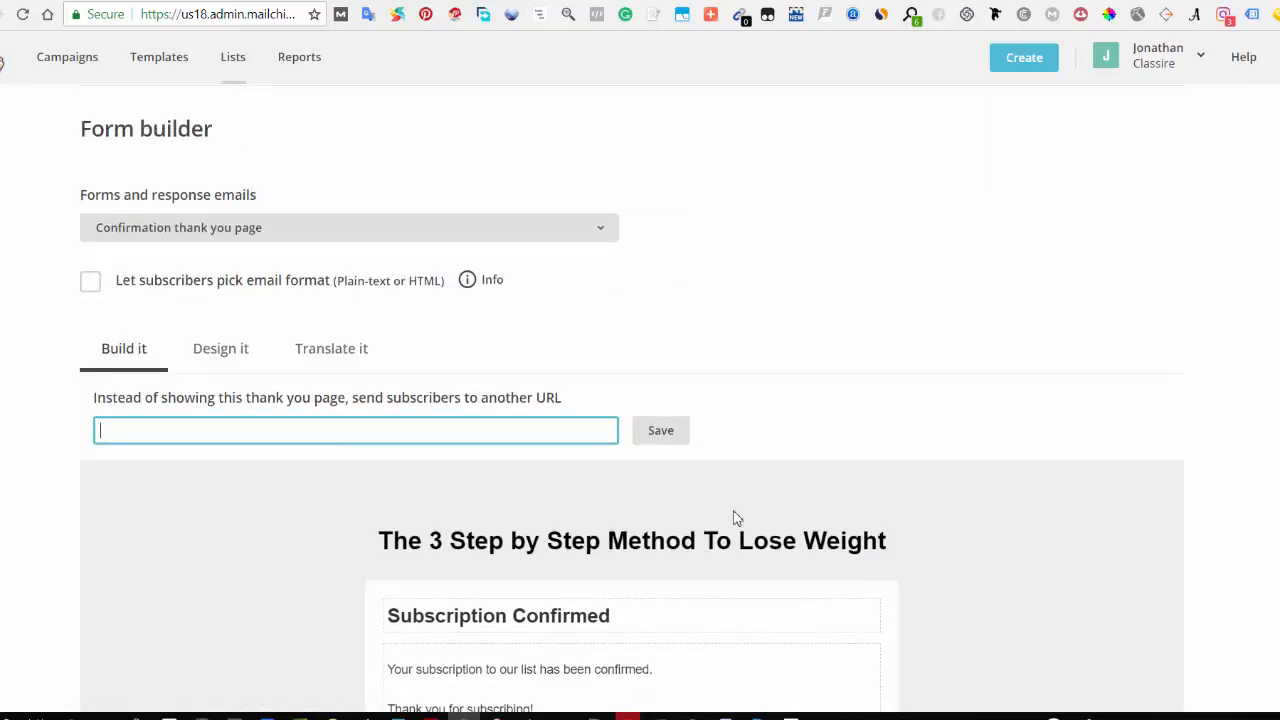
scroll(734, 517, down, 3)
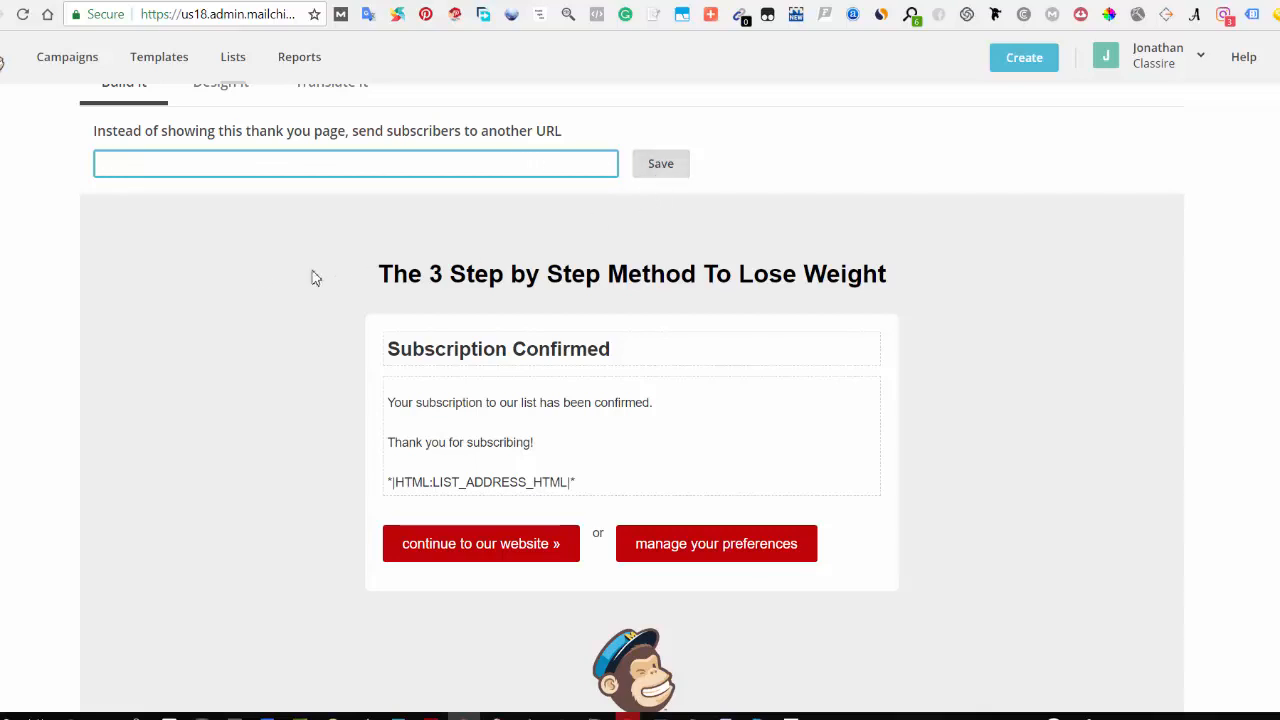
scroll(240, 274, up, 1)
scroll(191, 251, up, 3)
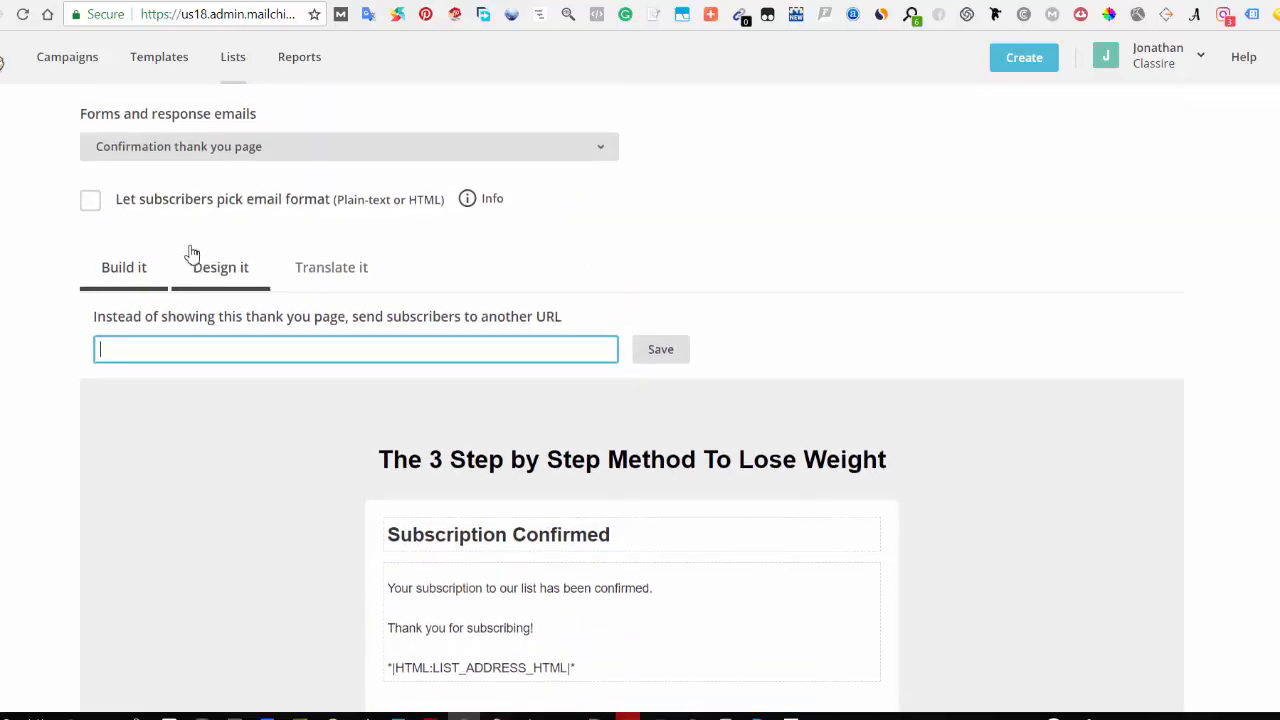
Step: Switch briefly to the Signup form and back to the Confirmation thank you page
click(215, 318)
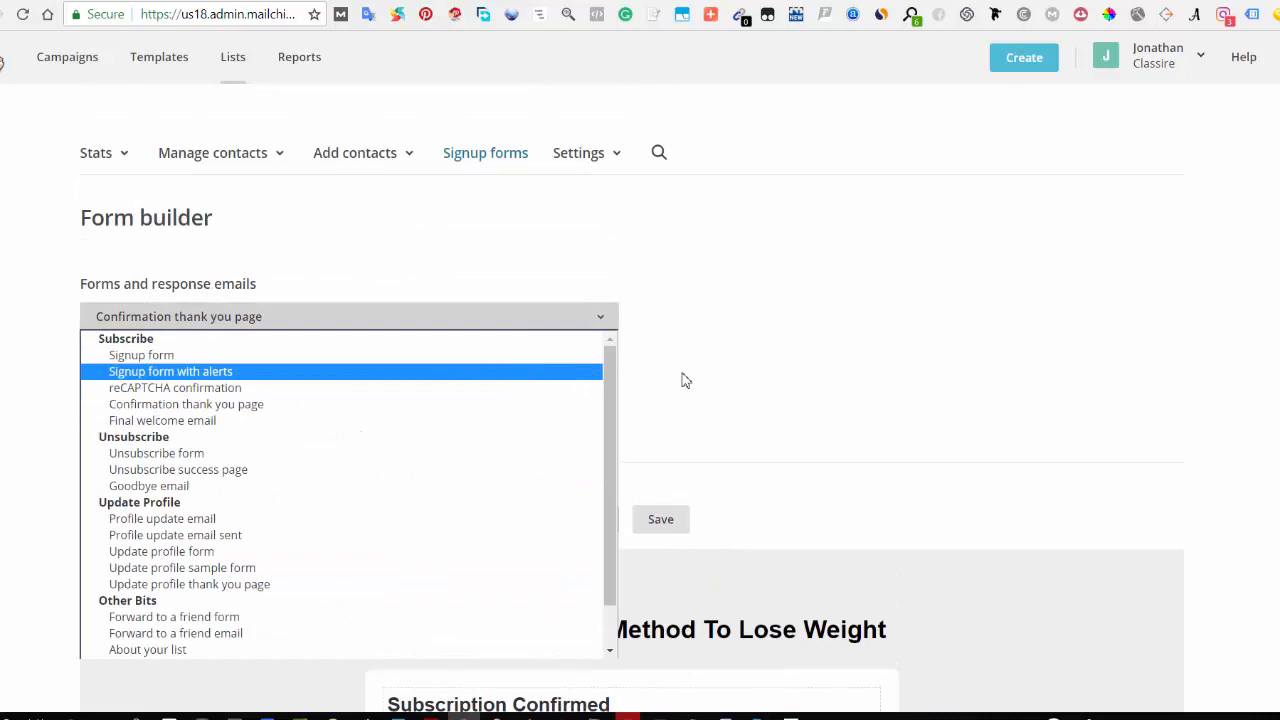
click(249, 355)
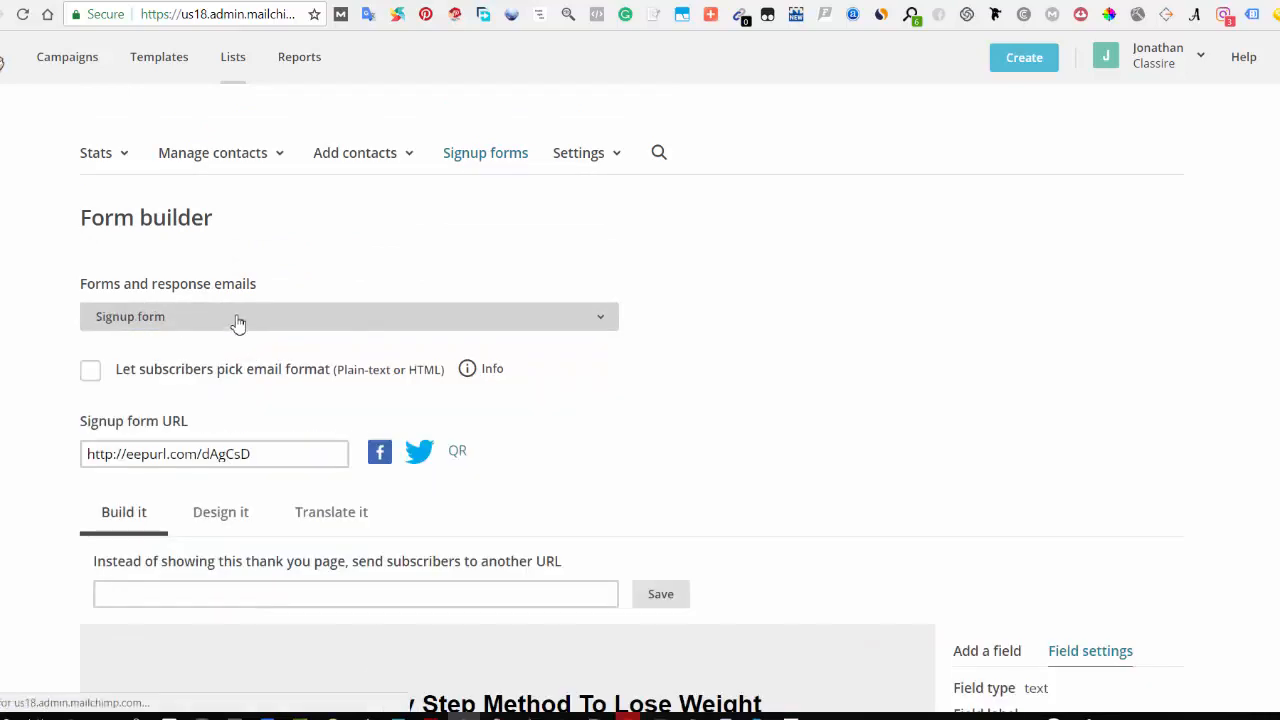
click(238, 320)
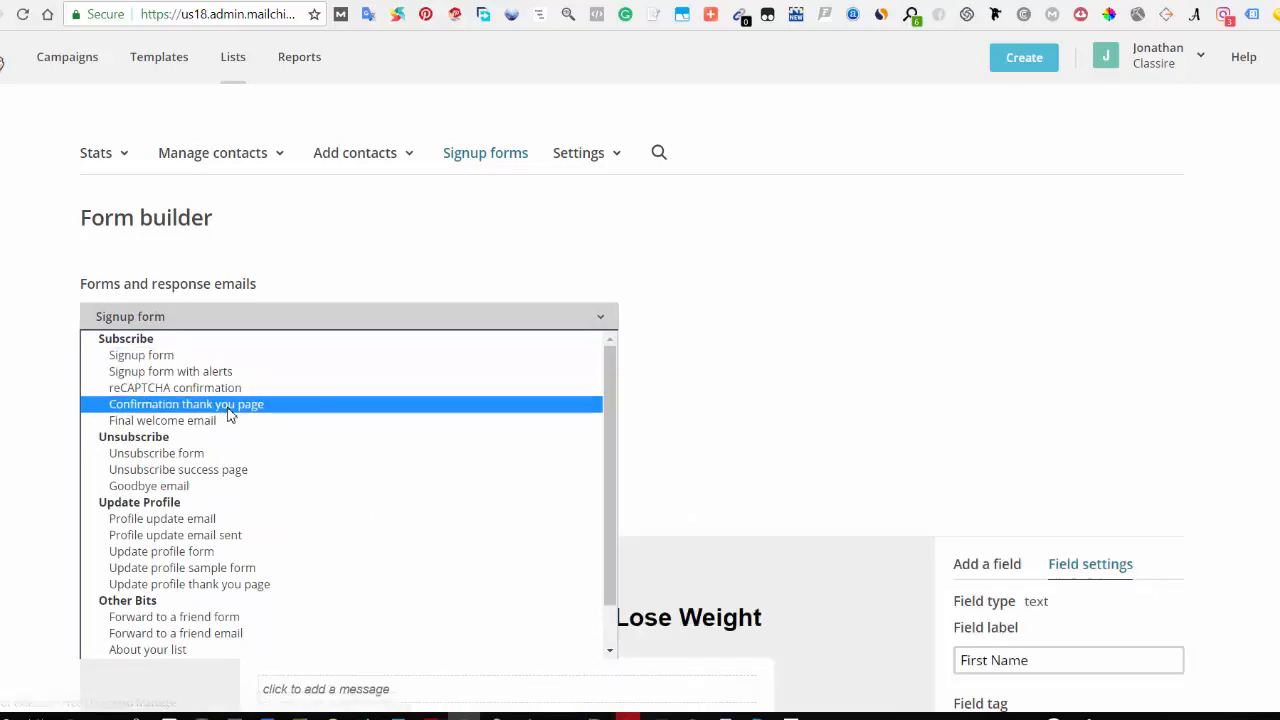
click(250, 404)
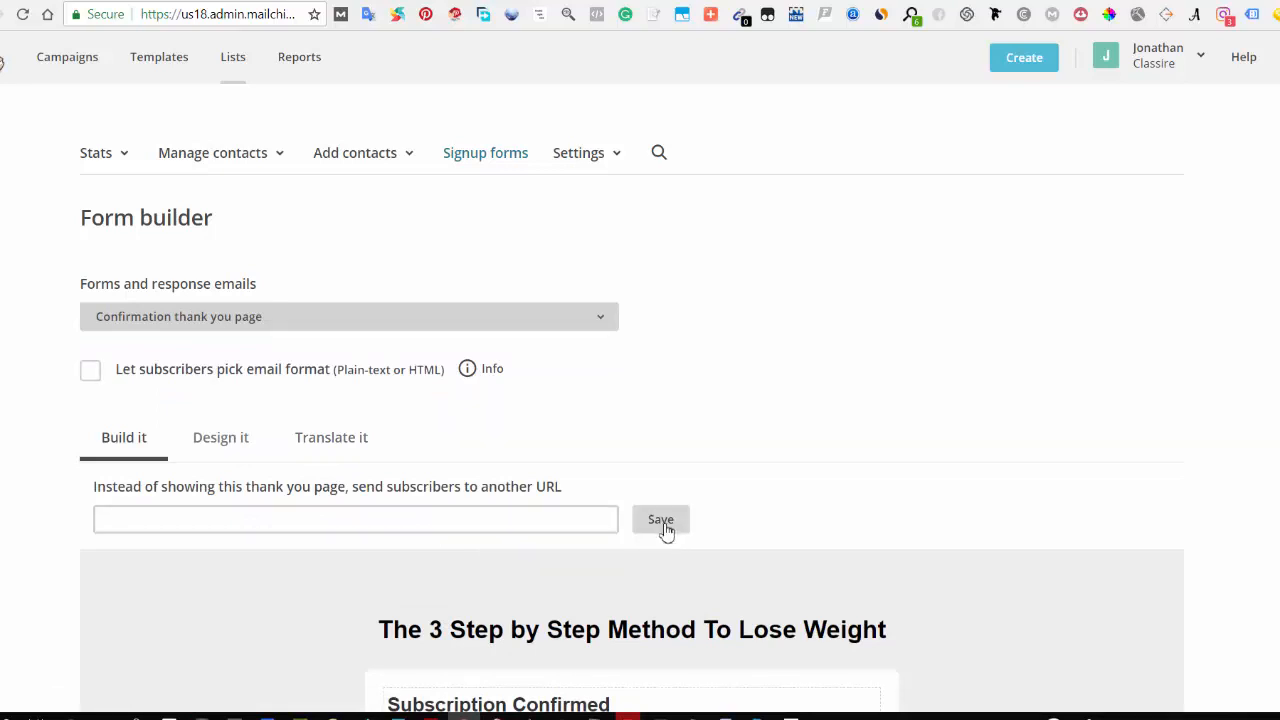
Step: Open the Goodbye email and review its sender, reply-to, subject and message content
click(220, 319)
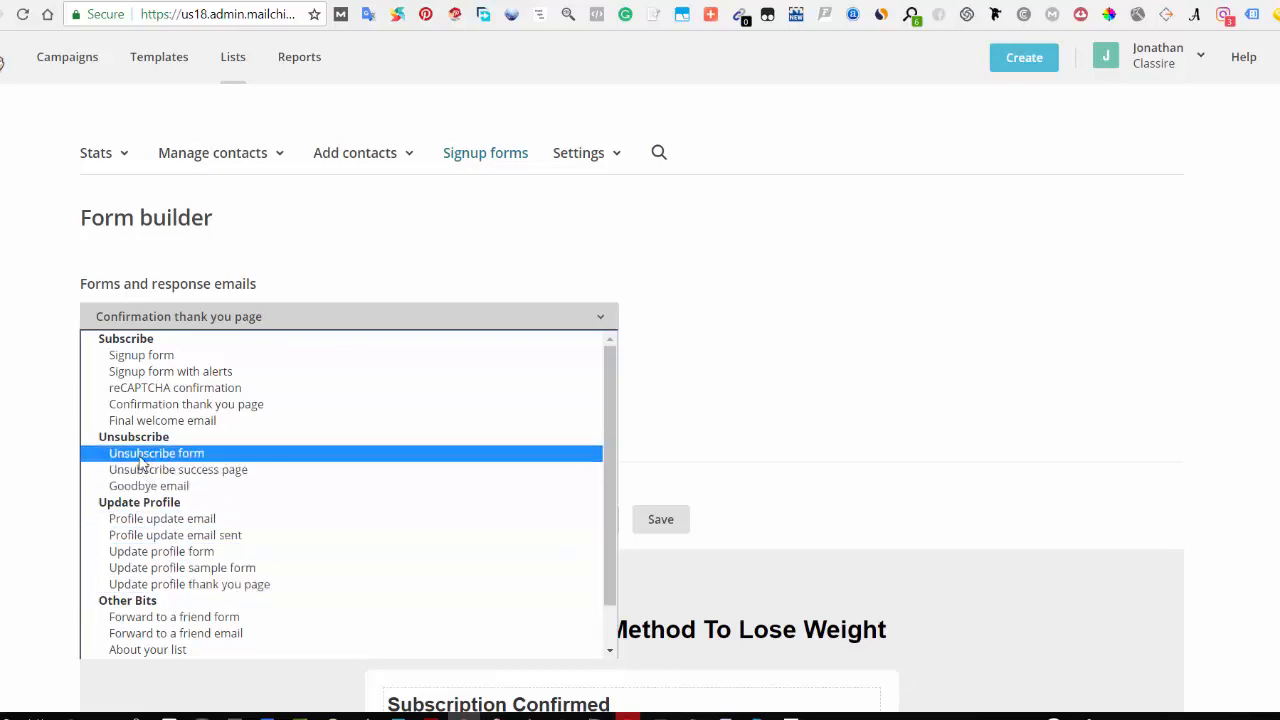
click(268, 497)
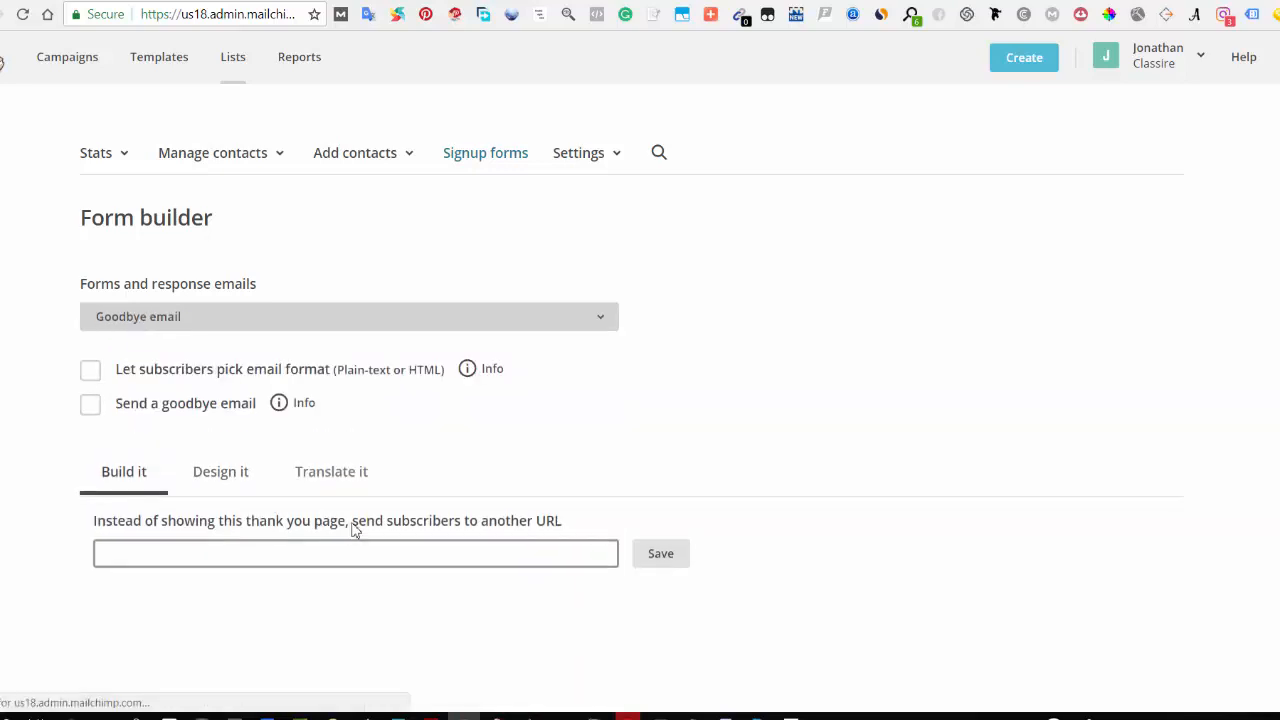
scroll(420, 576, down, 1)
scroll(420, 576, down, 3)
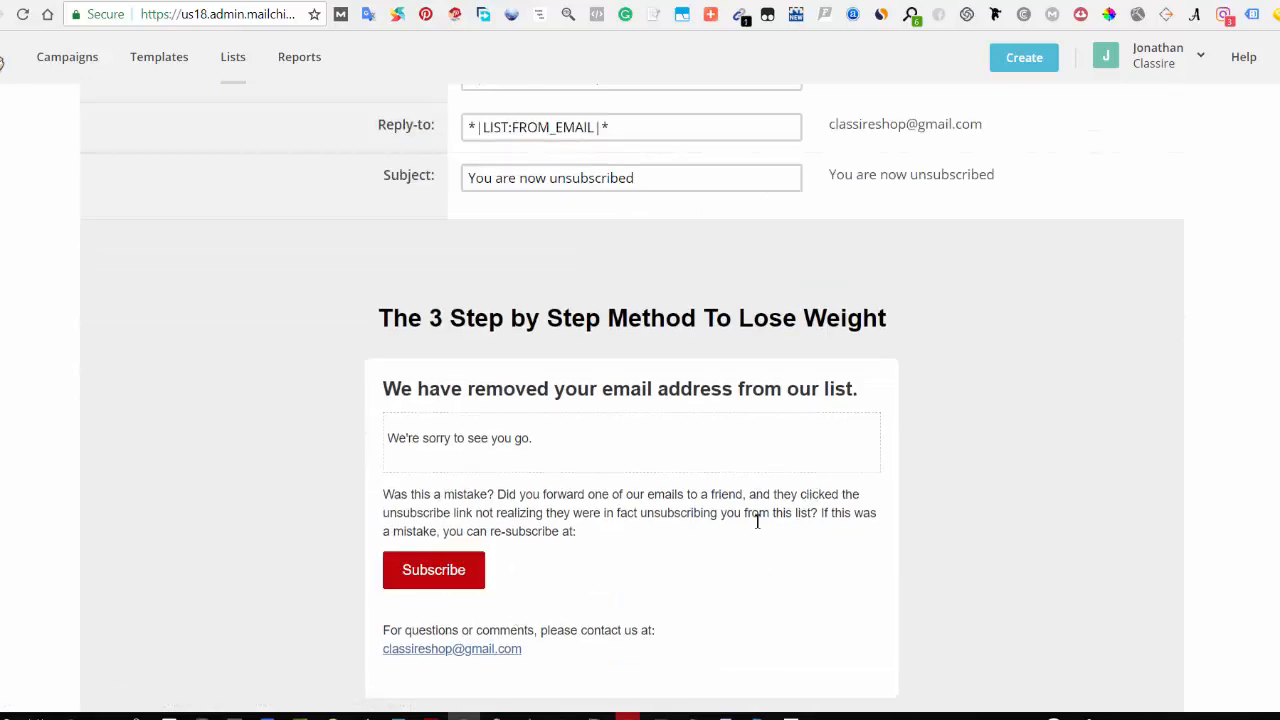
scroll(314, 346, down, 1)
scroll(330, 355, up, 5)
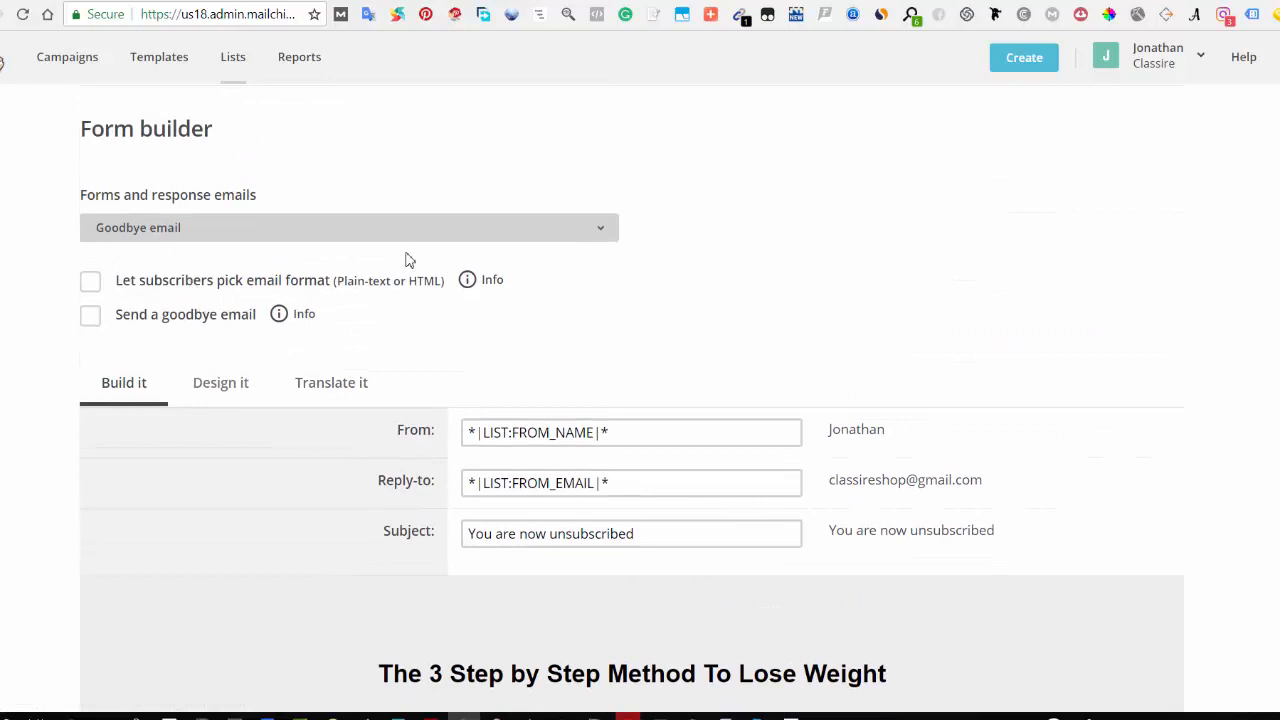
Step: Return to the Confirmation thank you page and save it with no redirect URL
click(239, 237)
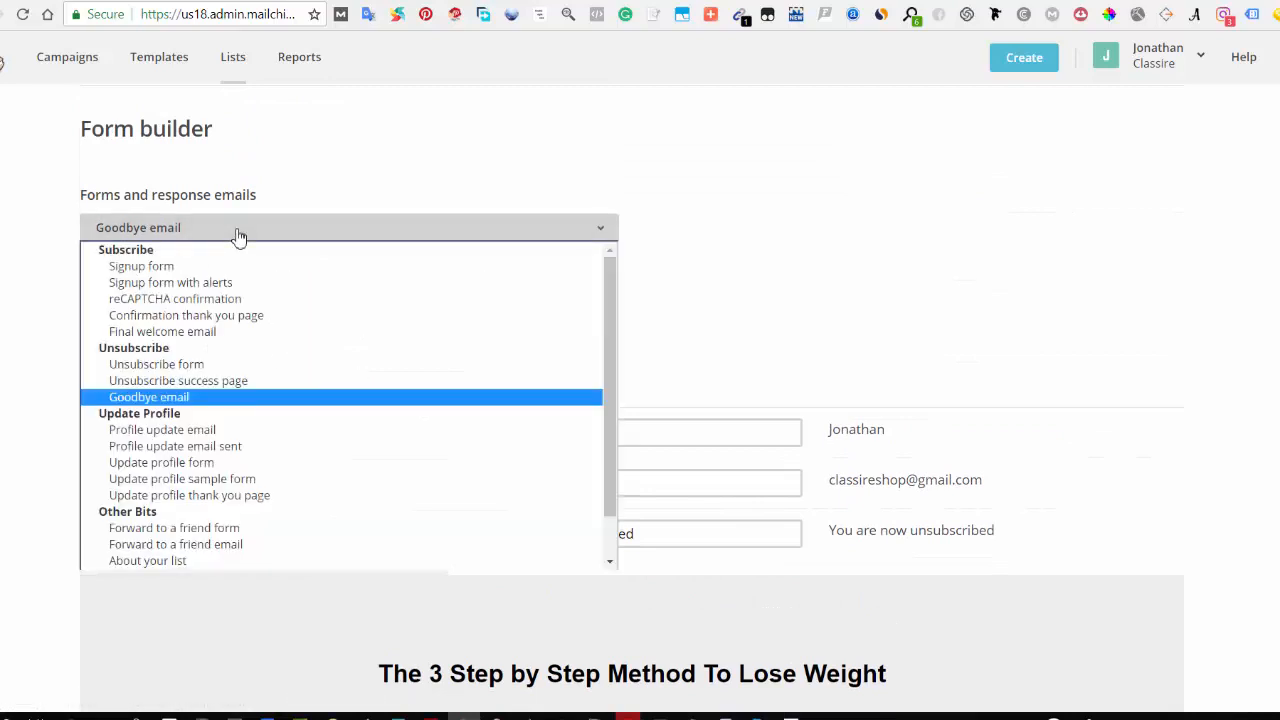
click(210, 321)
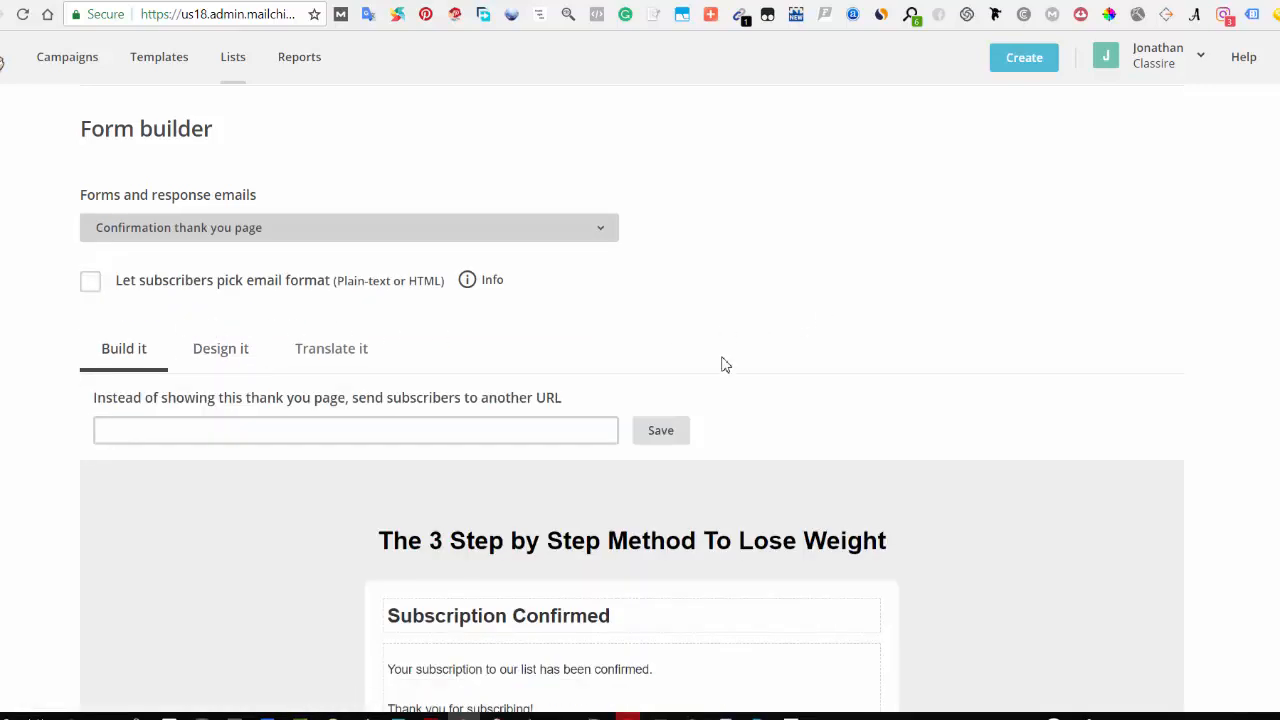
click(561, 431)
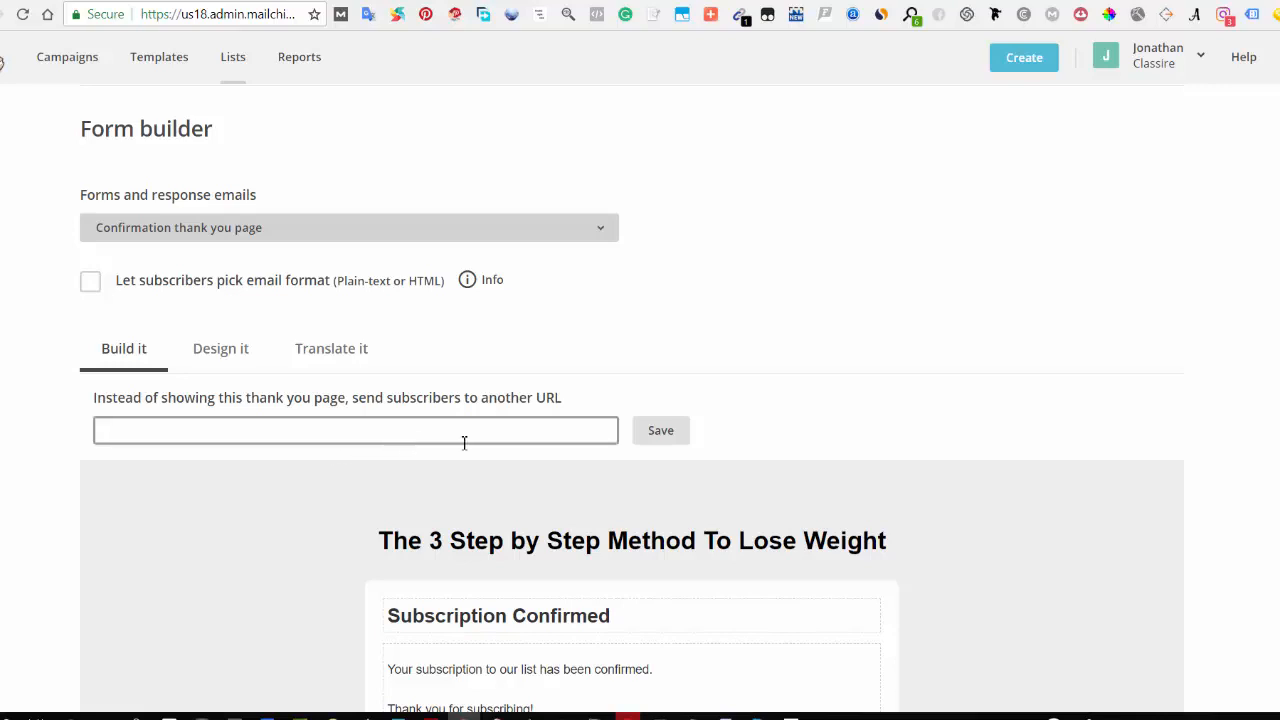
click(660, 431)
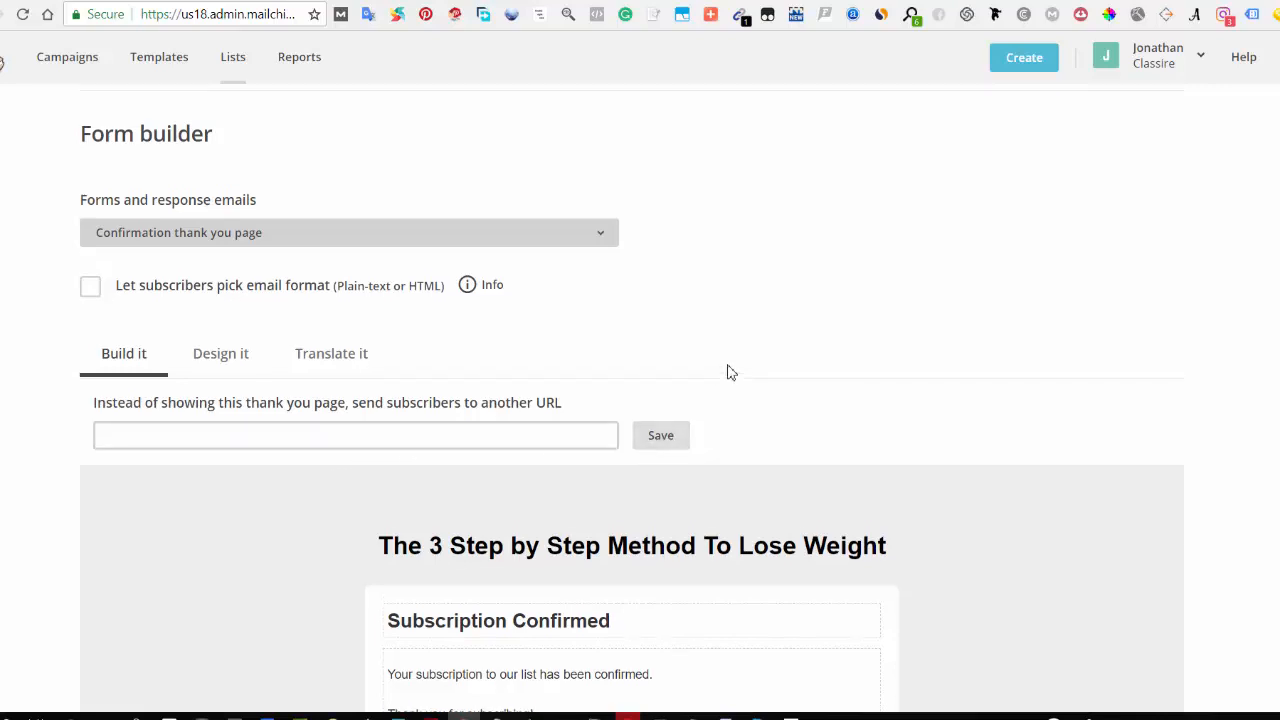
Step: Go back to the list's signup forms overview and open Embedded forms
scroll(729, 371, up, 2)
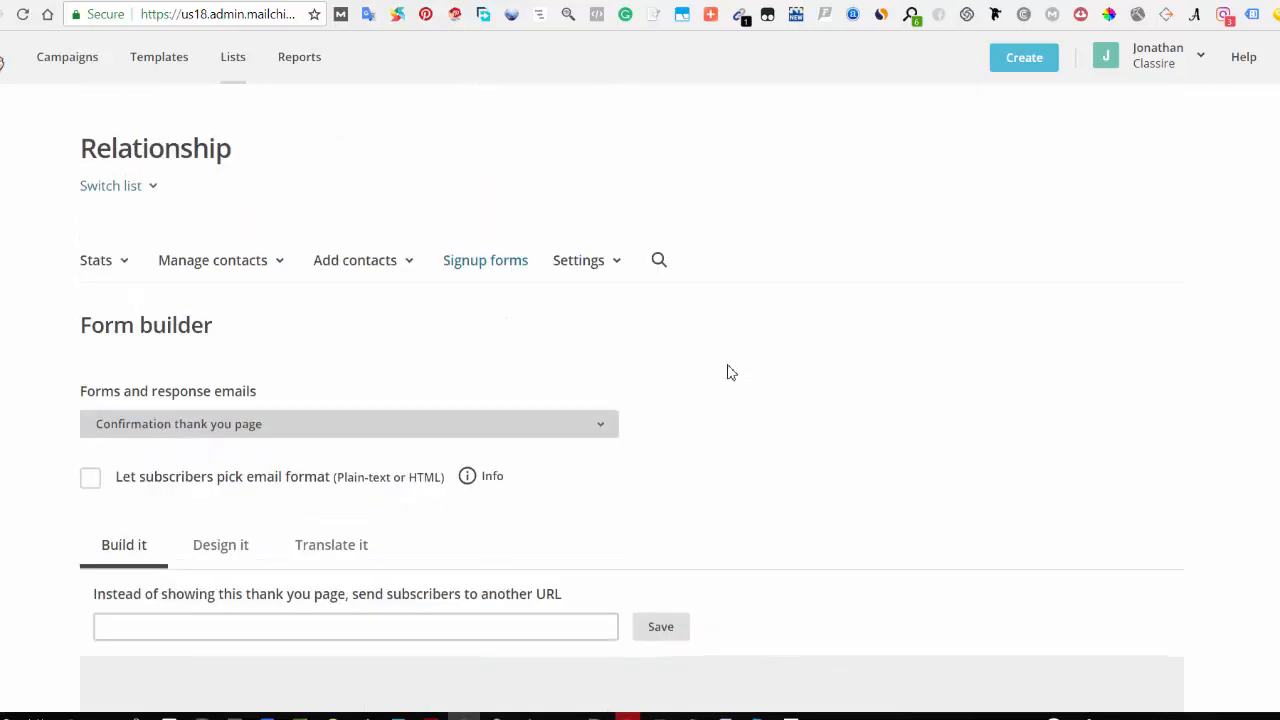
click(483, 268)
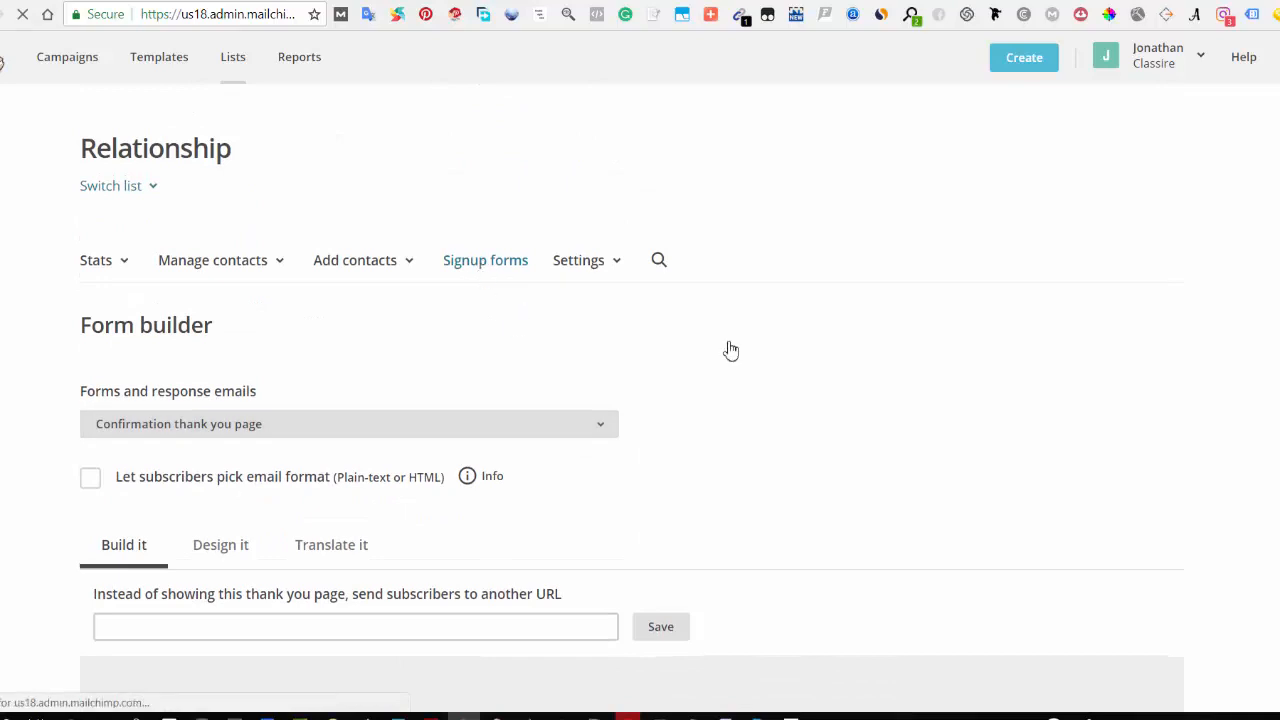
scroll(597, 340, down, 1)
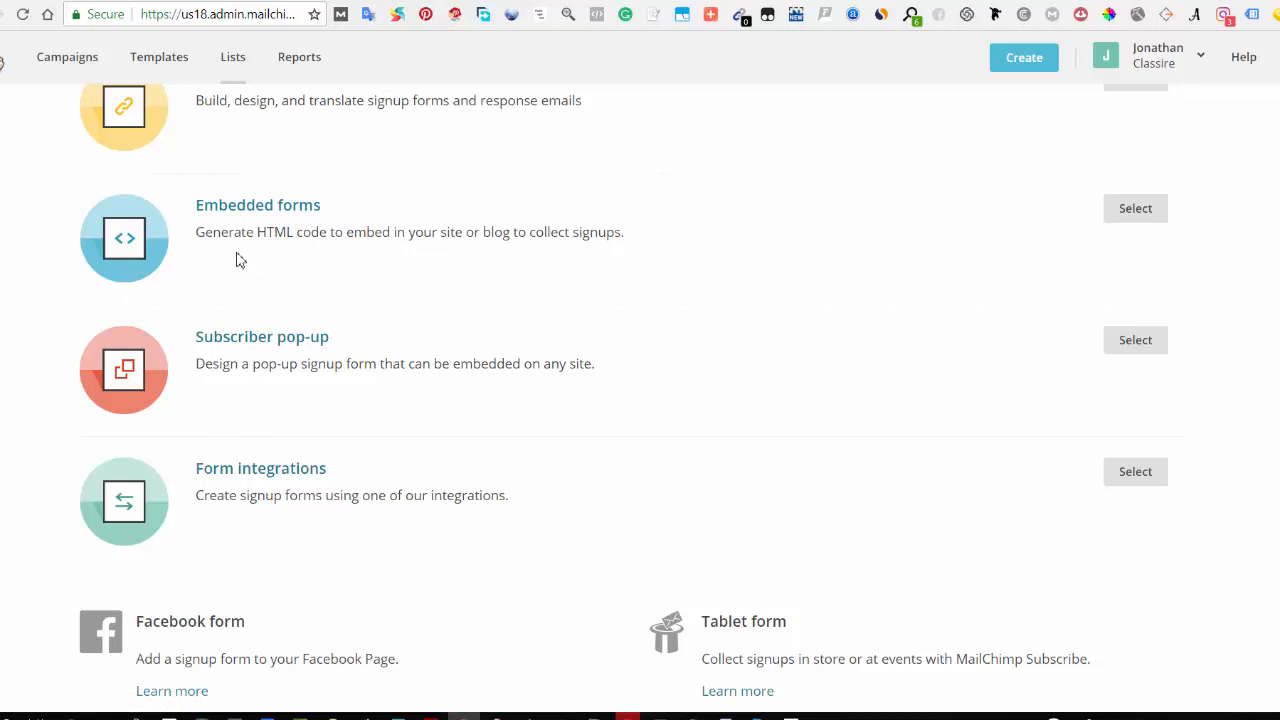
scroll(388, 264, up, 2)
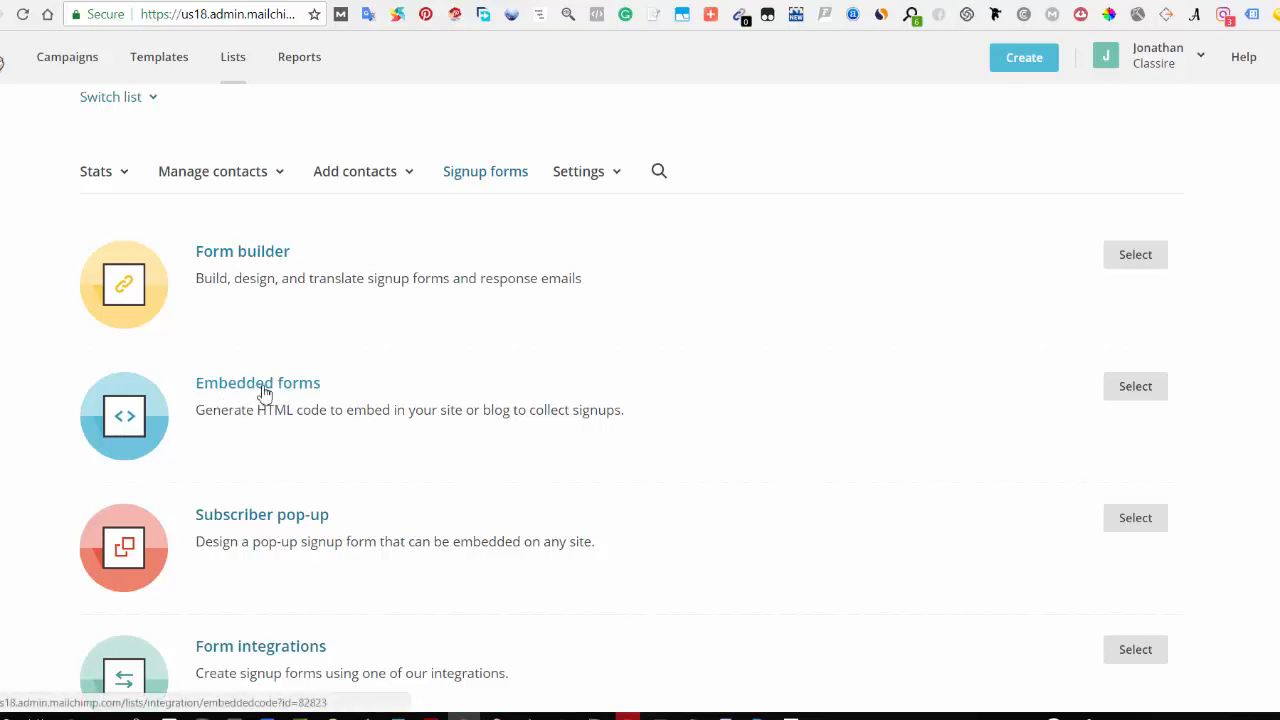
click(1128, 392)
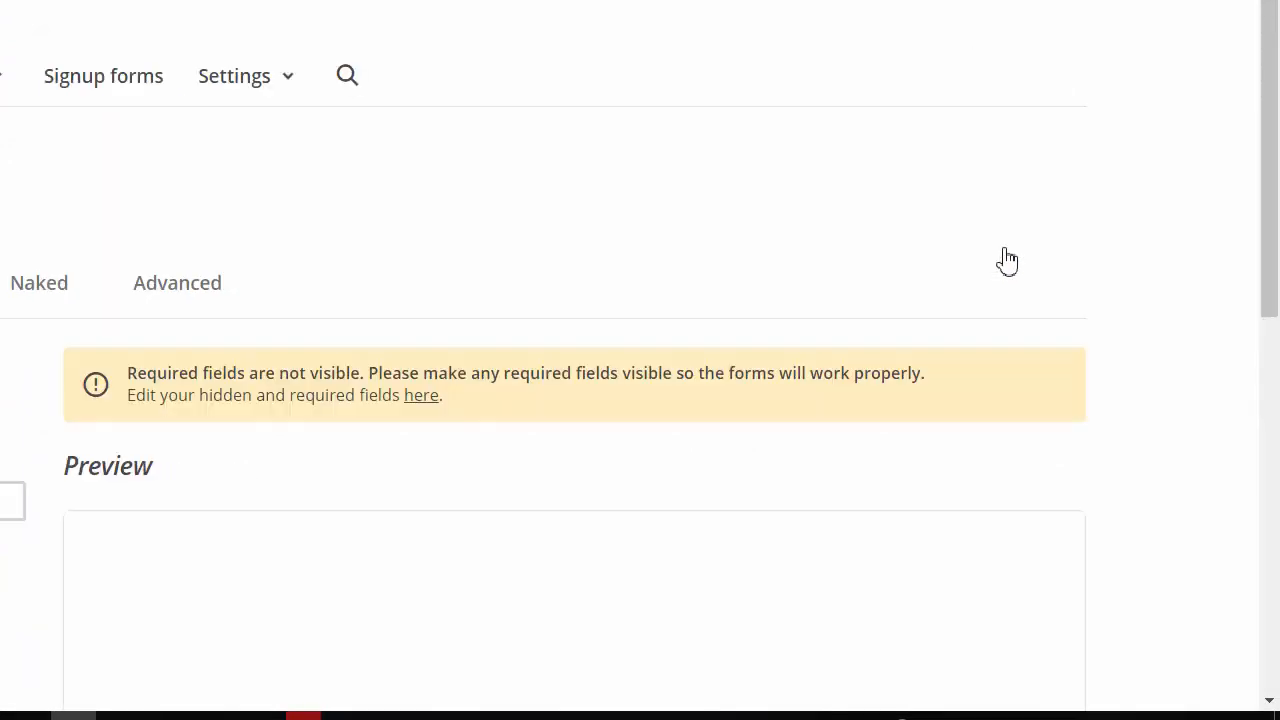
Step: Set the Classic embedded form to show only required fields
scroll(849, 240, down, 4)
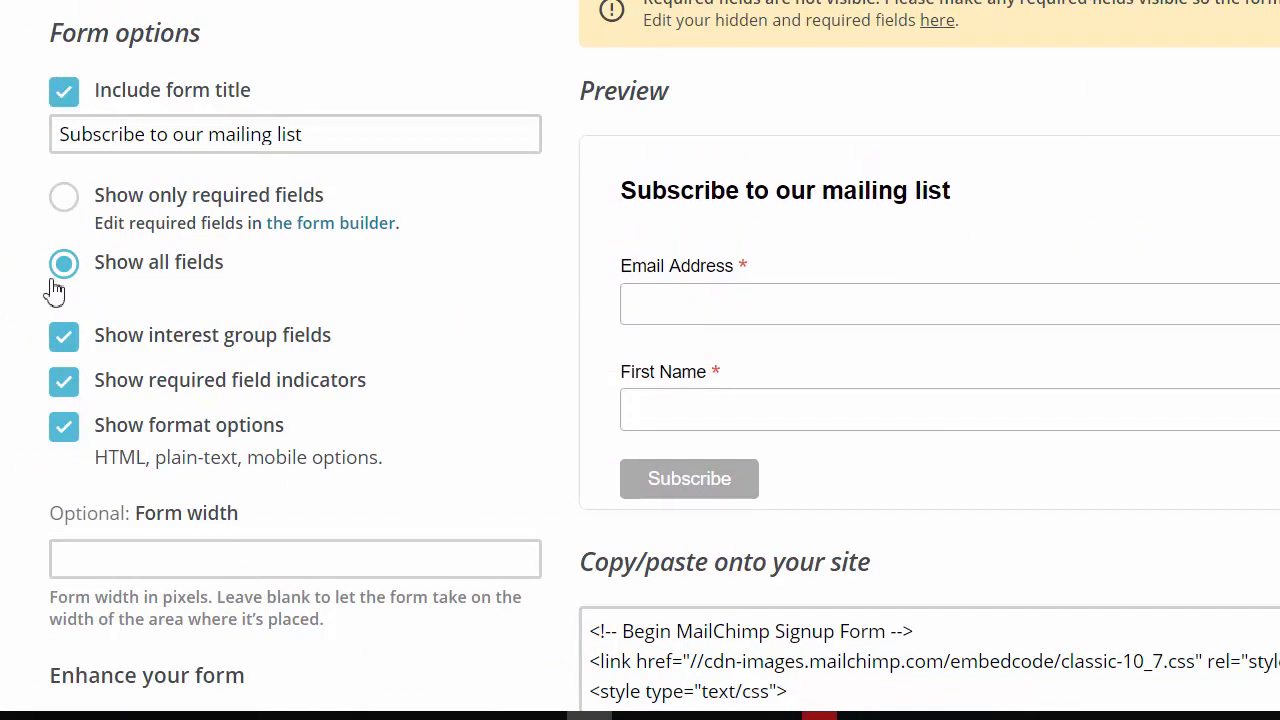
click(68, 208)
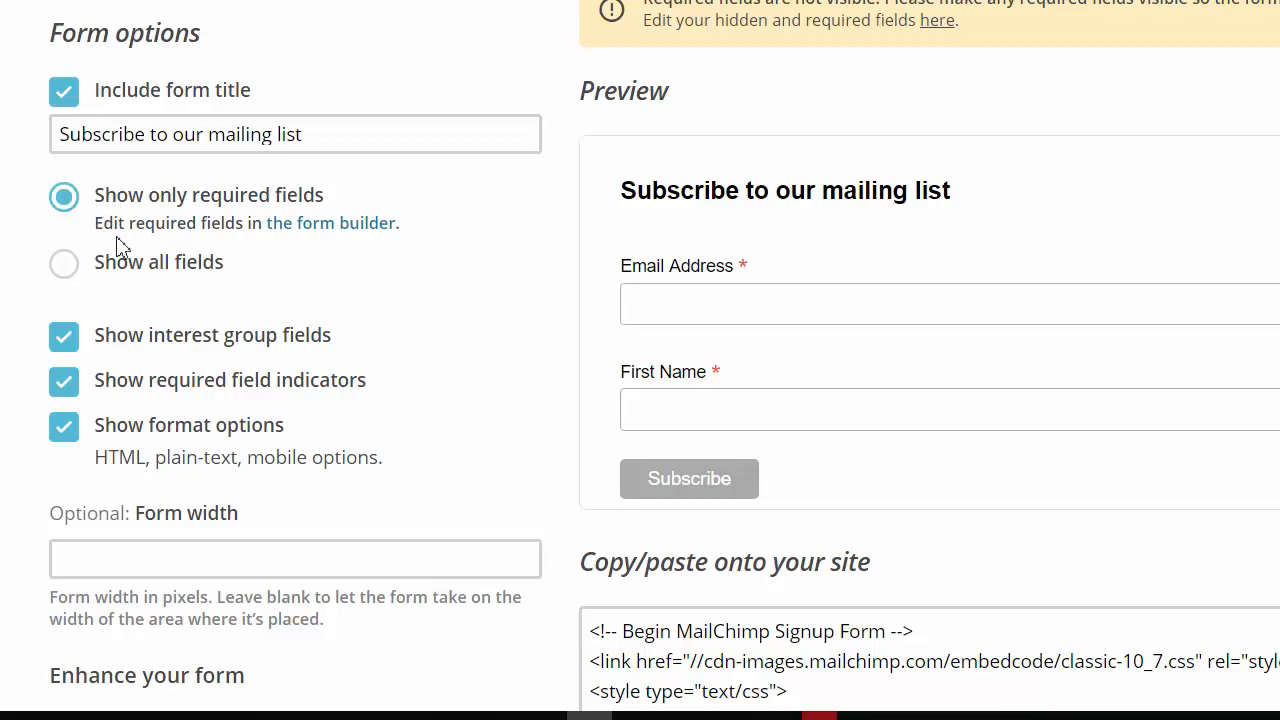
scroll(776, 382, up, 1)
scroll(611, 297, down, 1)
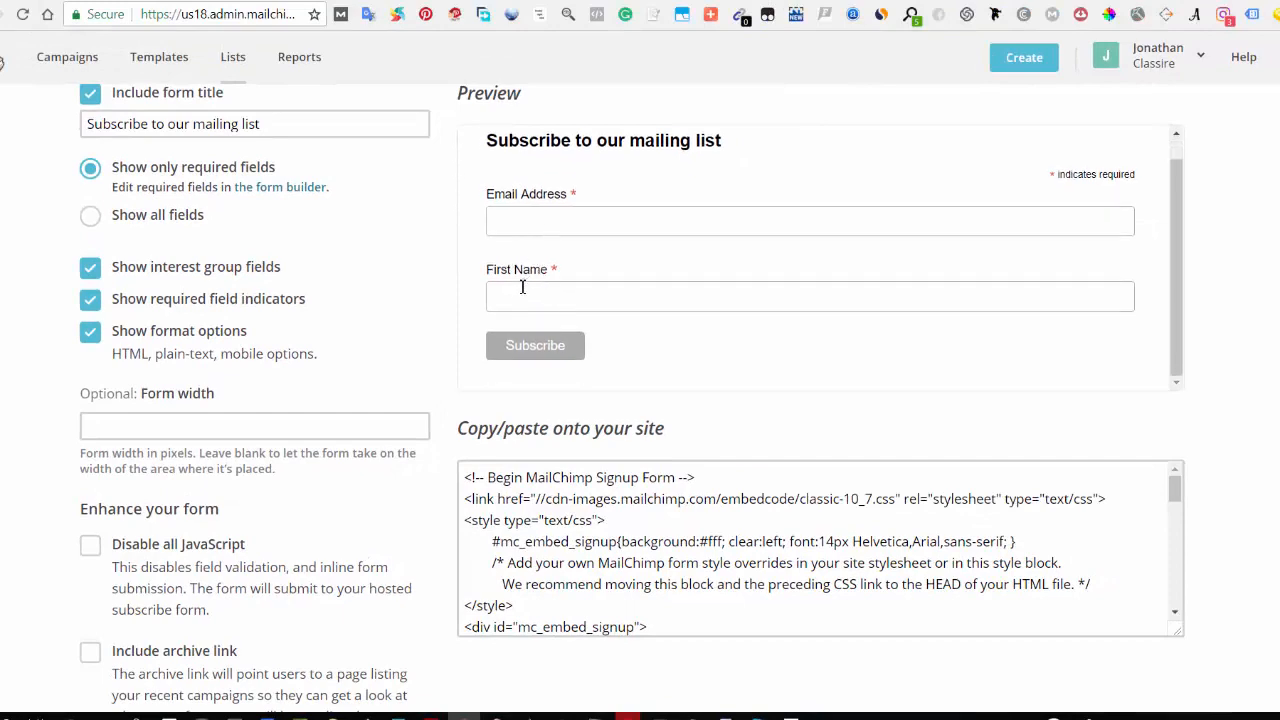
scroll(520, 270, down, 2)
scroll(455, 250, up, 3)
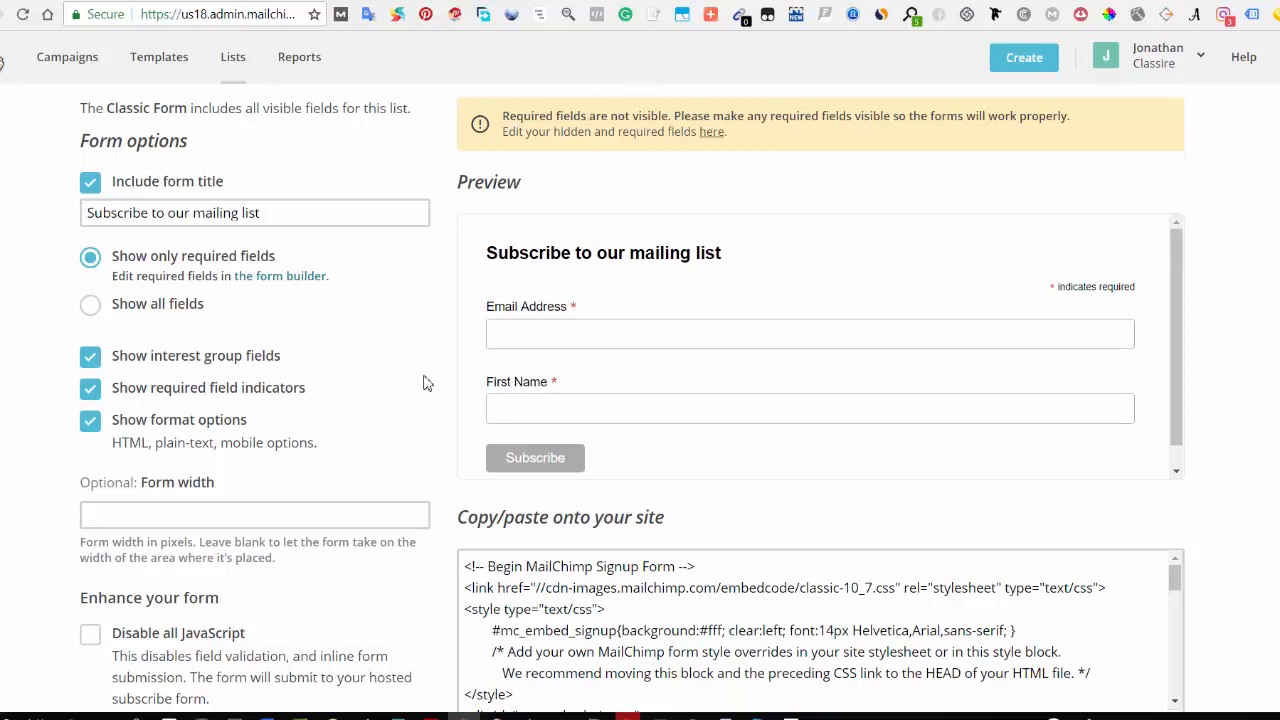
scroll(424, 383, up, 3)
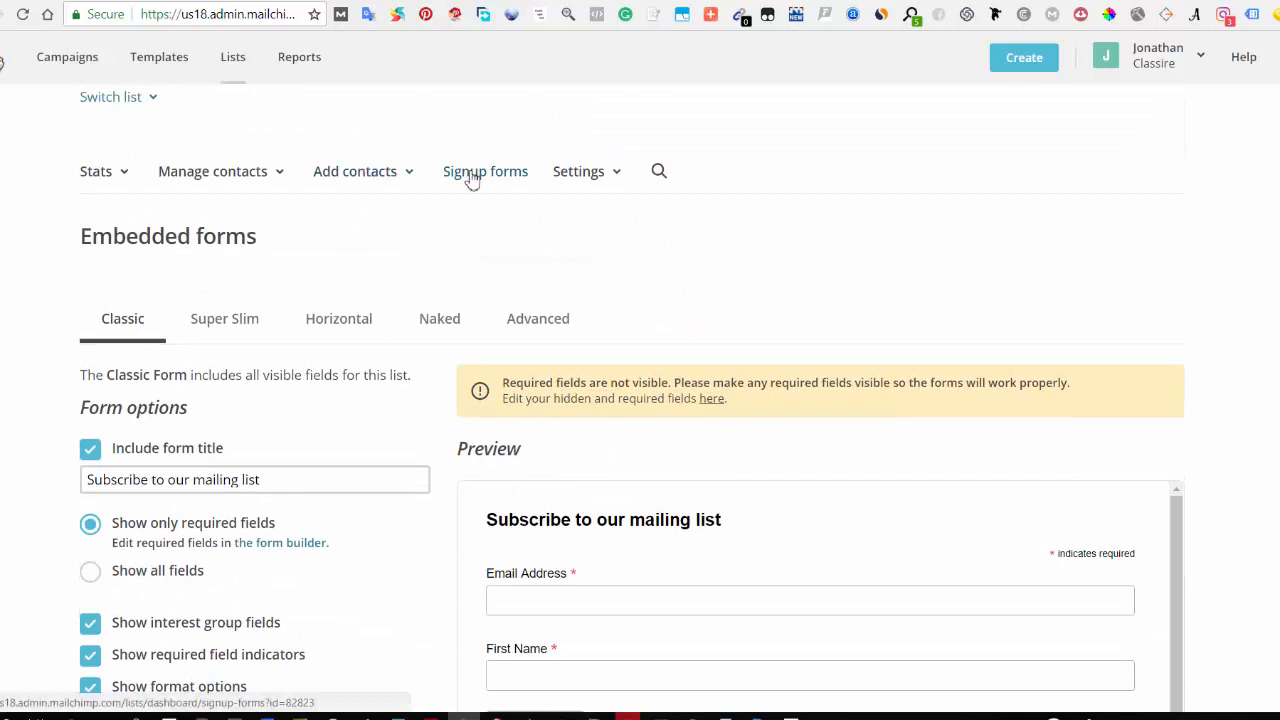
Step: Return to the form builder and select the Phone Number field to open its settings
click(471, 178)
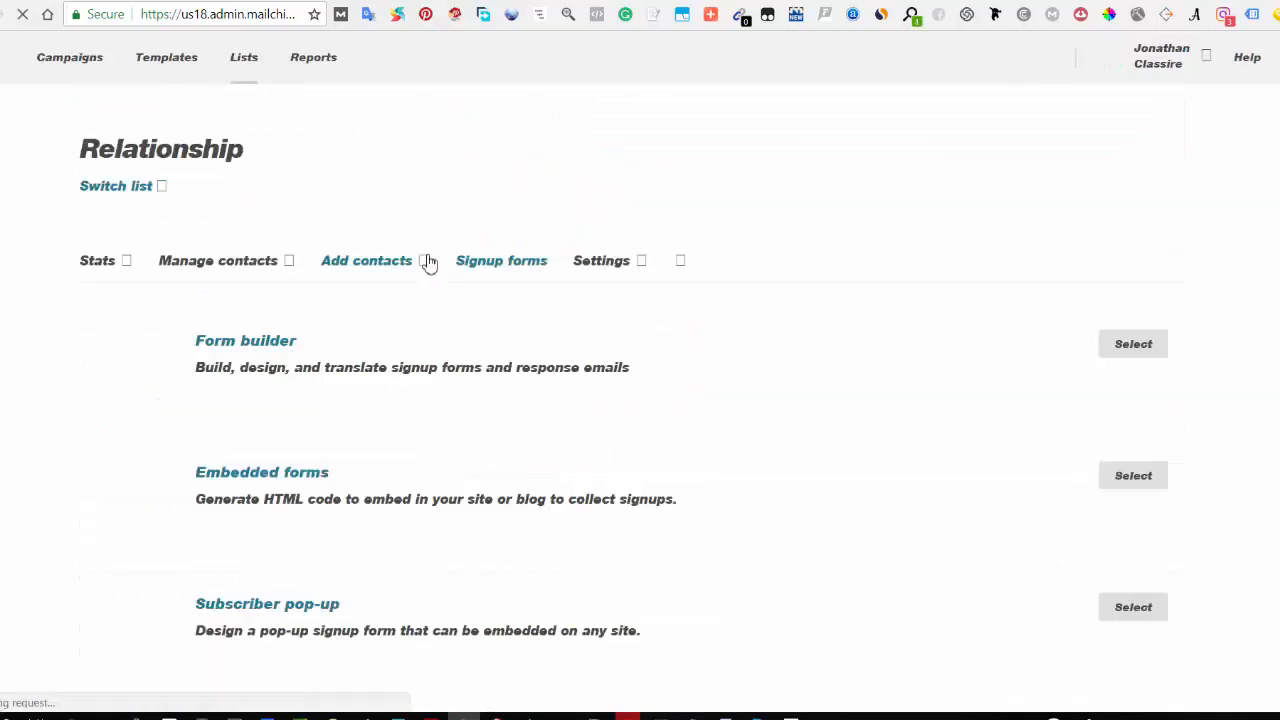
click(266, 350)
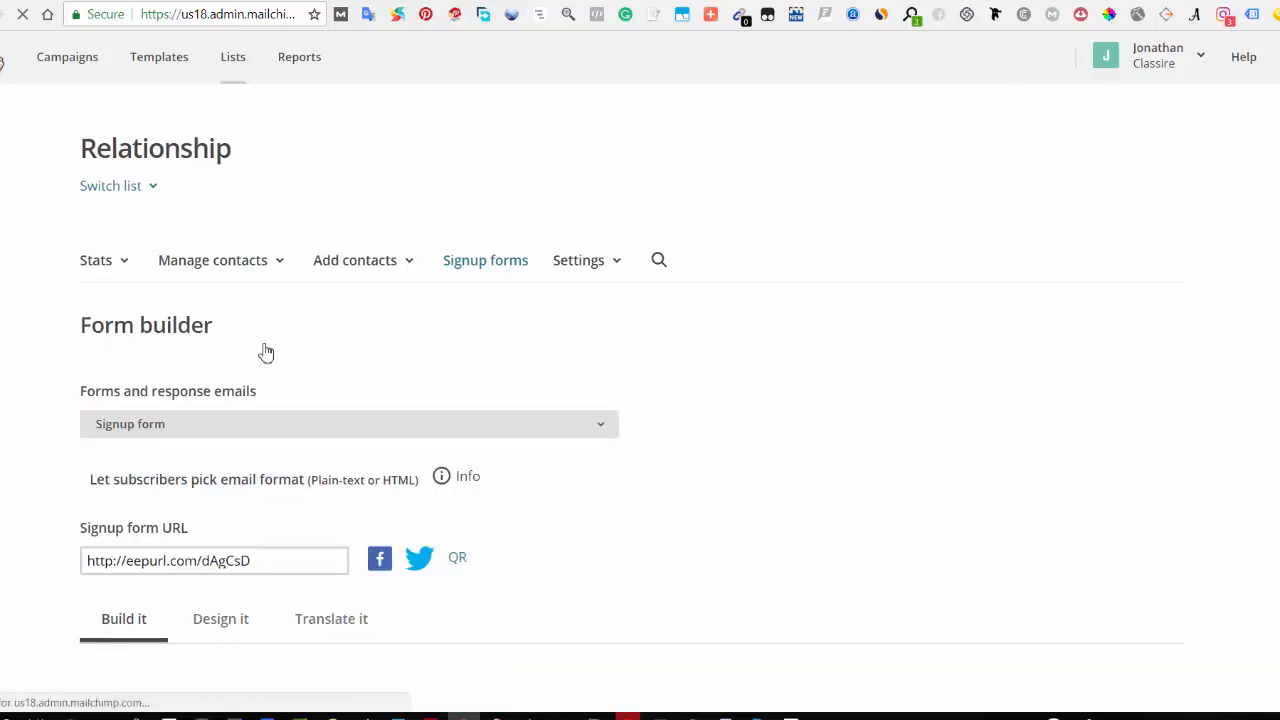
scroll(326, 358, down, 5)
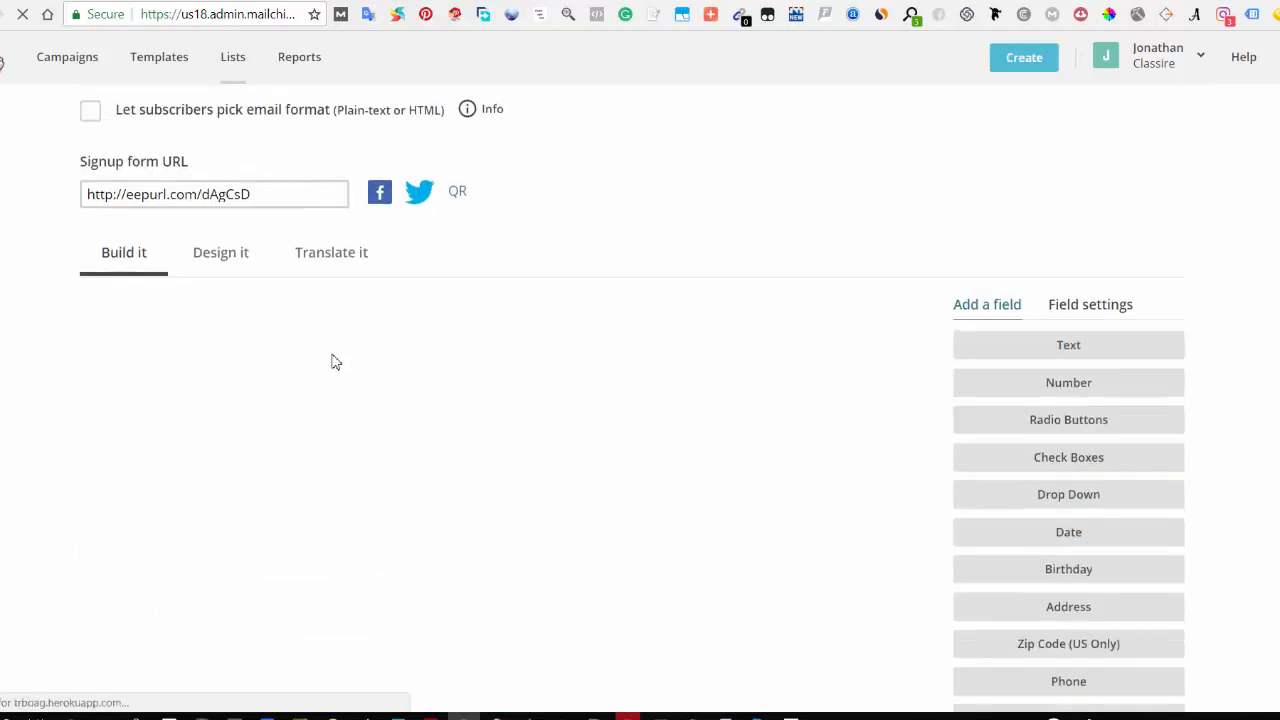
scroll(301, 363, down, 1)
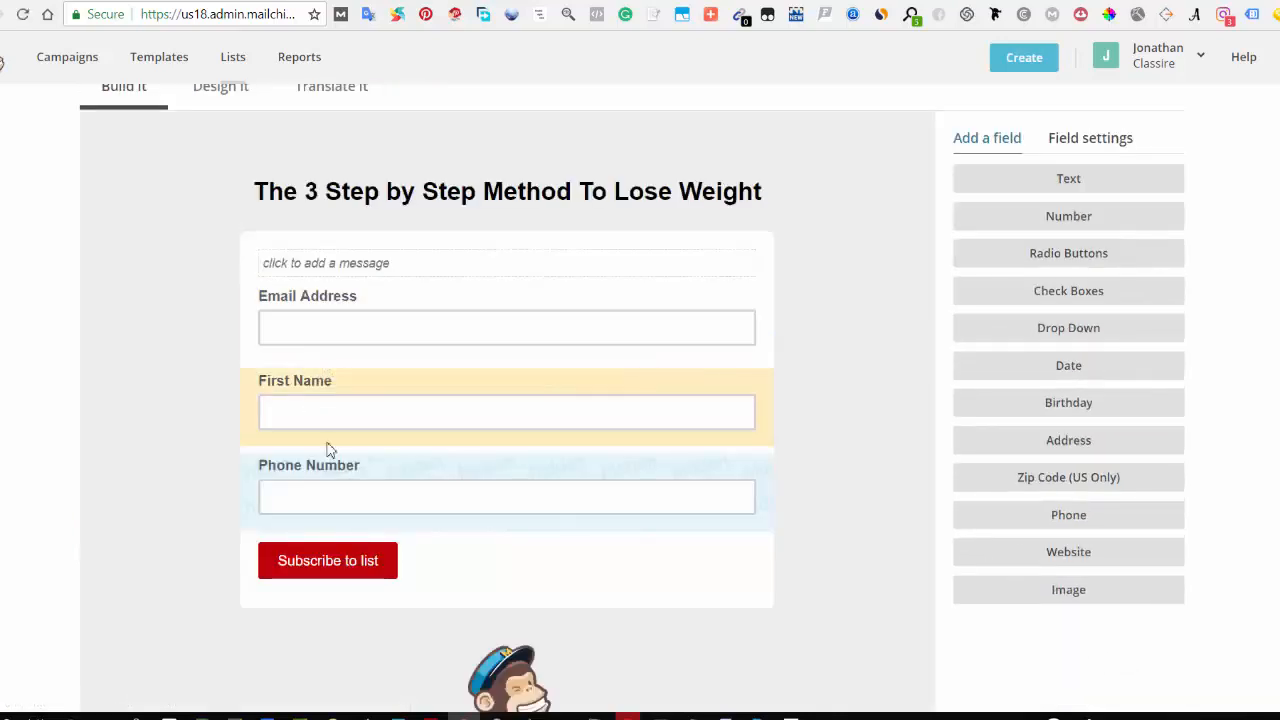
click(354, 499)
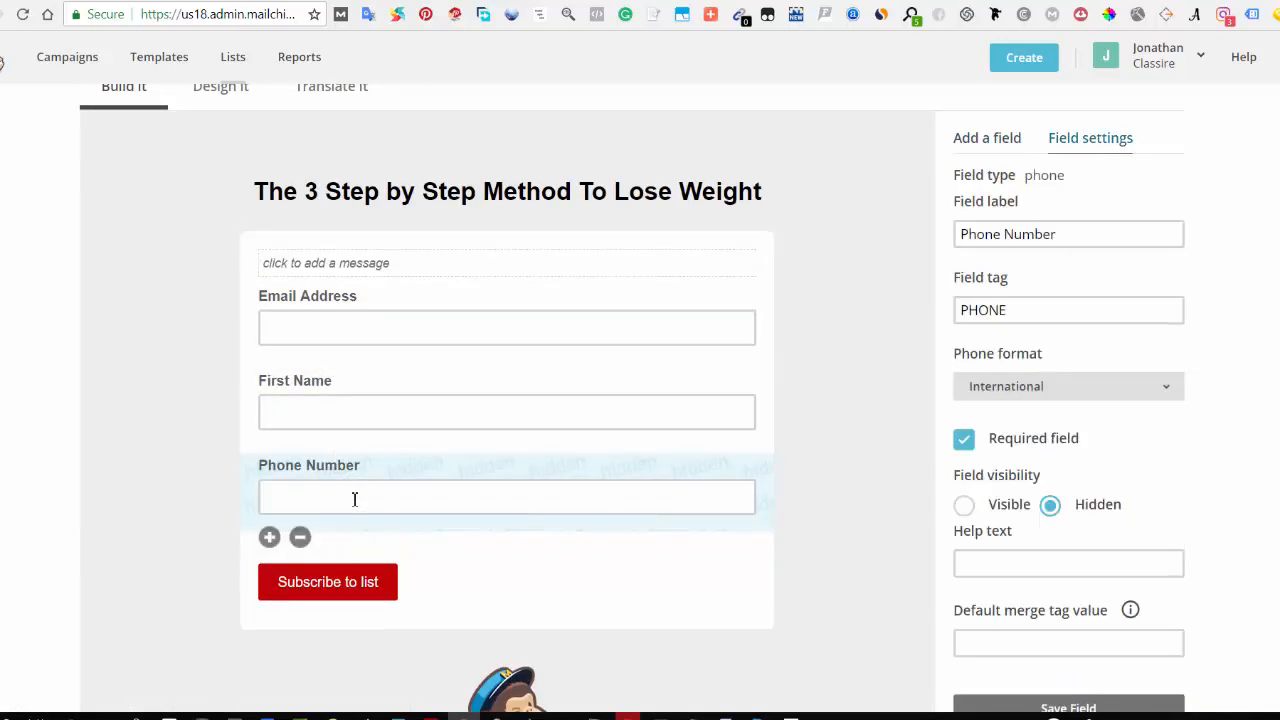
Step: Set the Phone Number field to Visible and save the field
click(965, 514)
scroll(1177, 509, down, 3)
click(1056, 455)
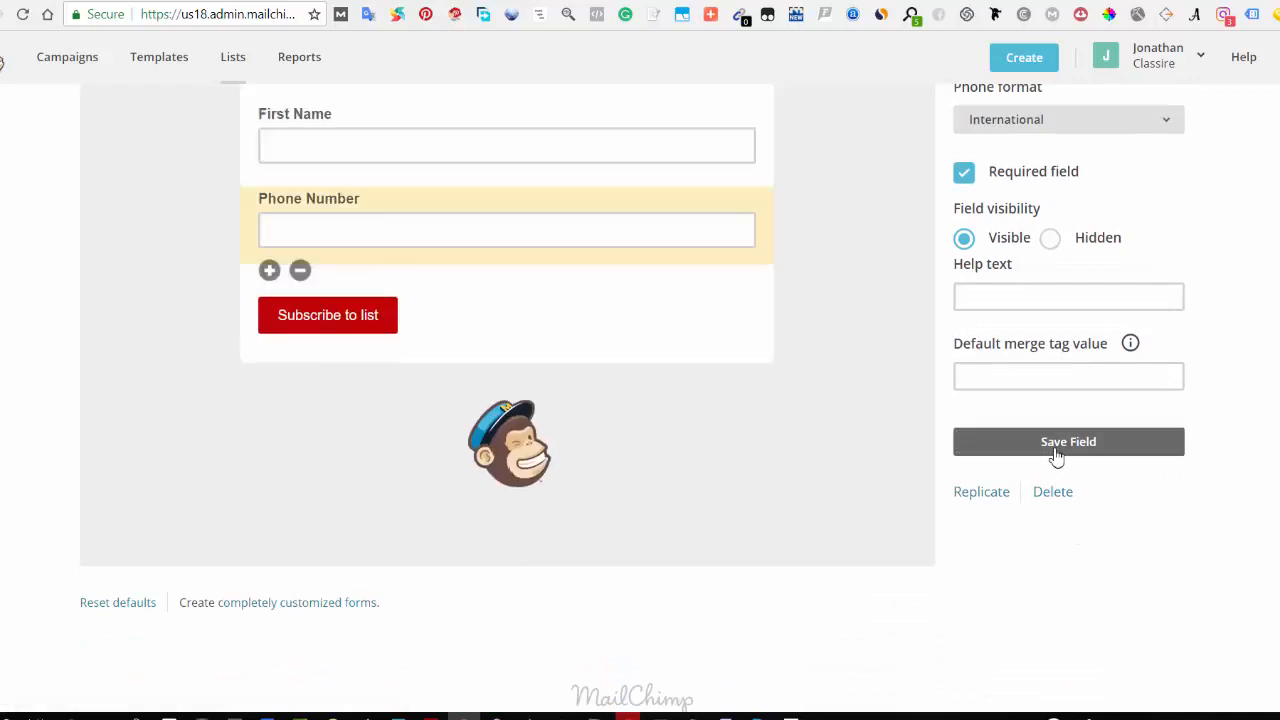
Step: Return to the list's signup forms and open the Embedded forms page
scroll(423, 343, up, 8)
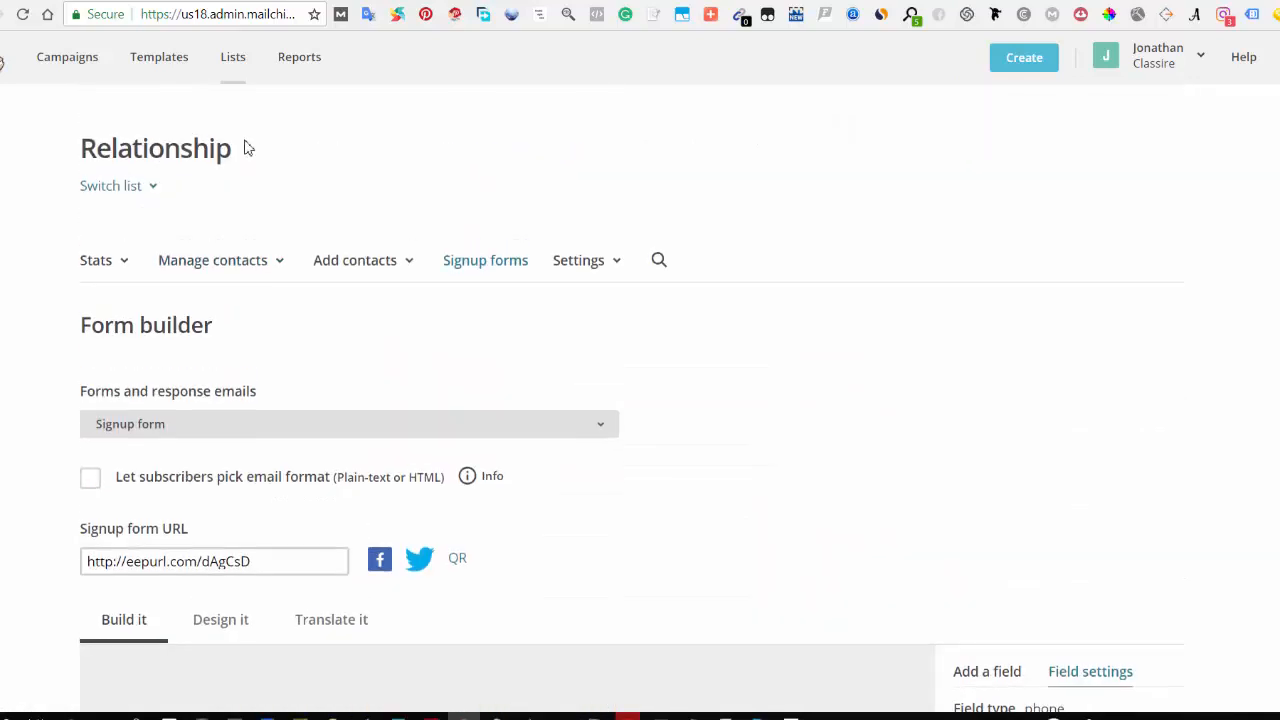
click(470, 270)
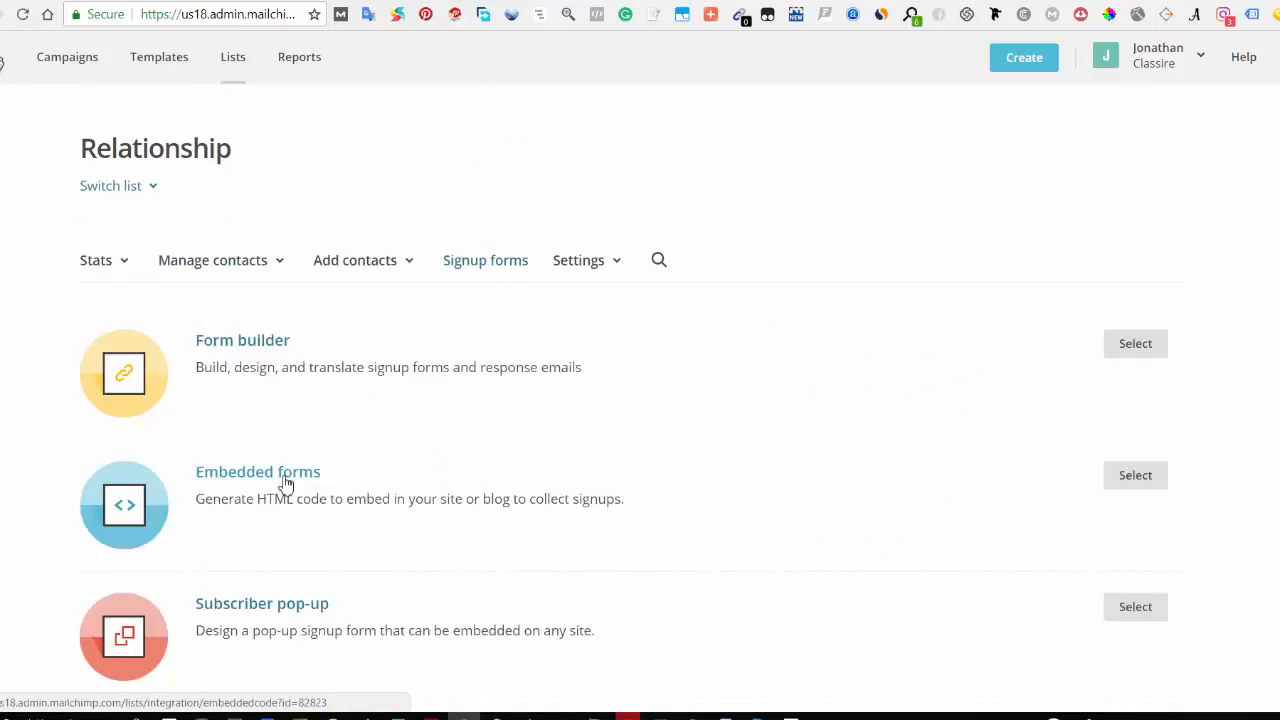
click(530, 452)
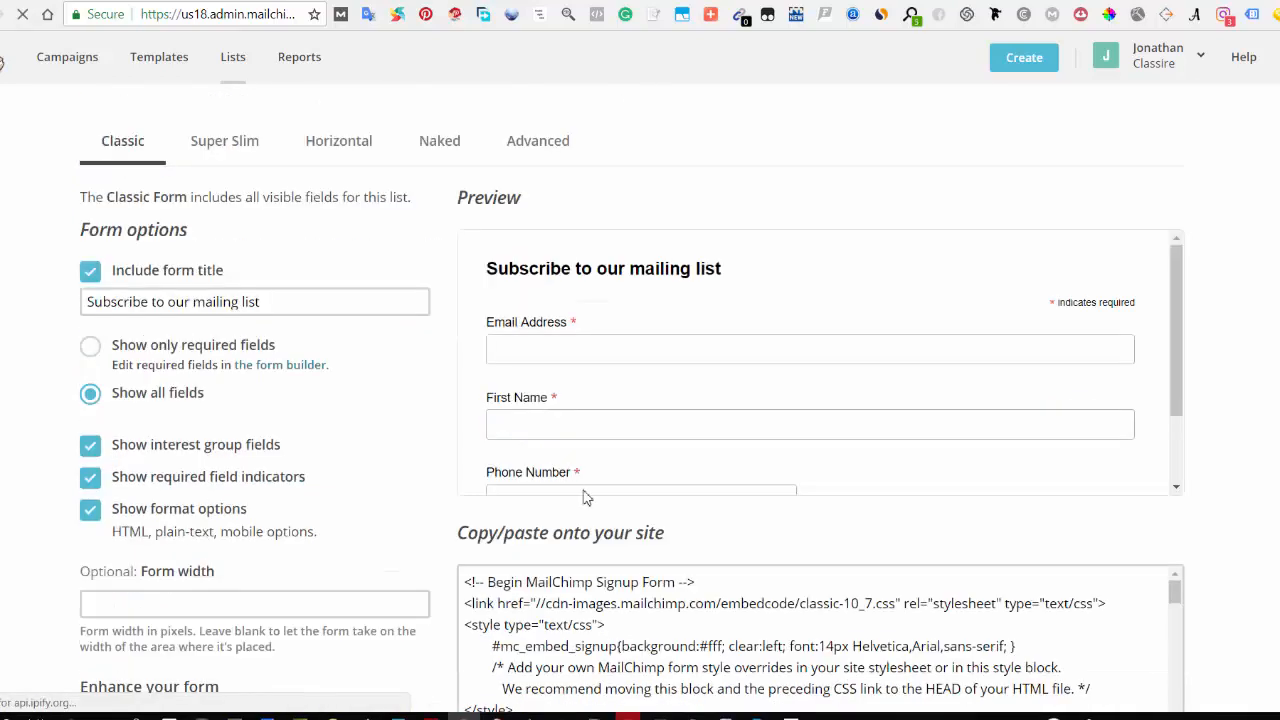
Step: Review the Classic embedded form preview and scroll through the generated embed code
scroll(603, 451, down, 2)
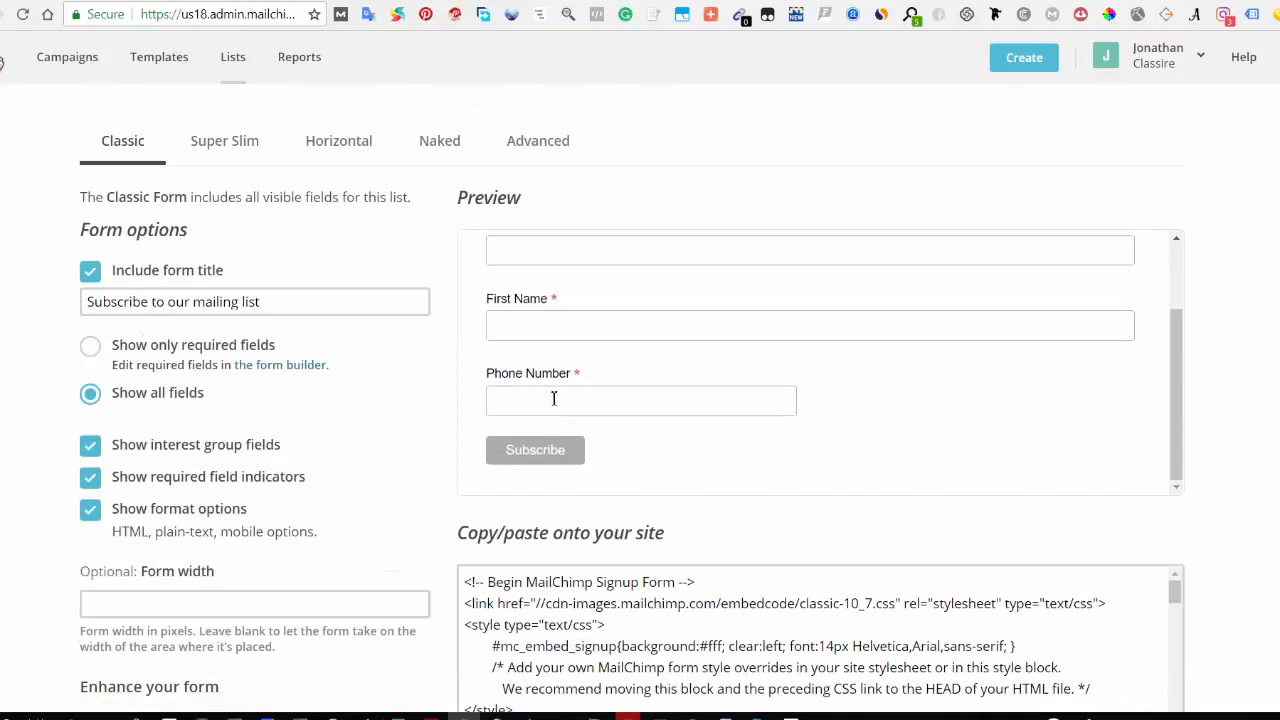
scroll(551, 403, up, 2)
scroll(551, 371, down, 2)
scroll(555, 385, up, 1)
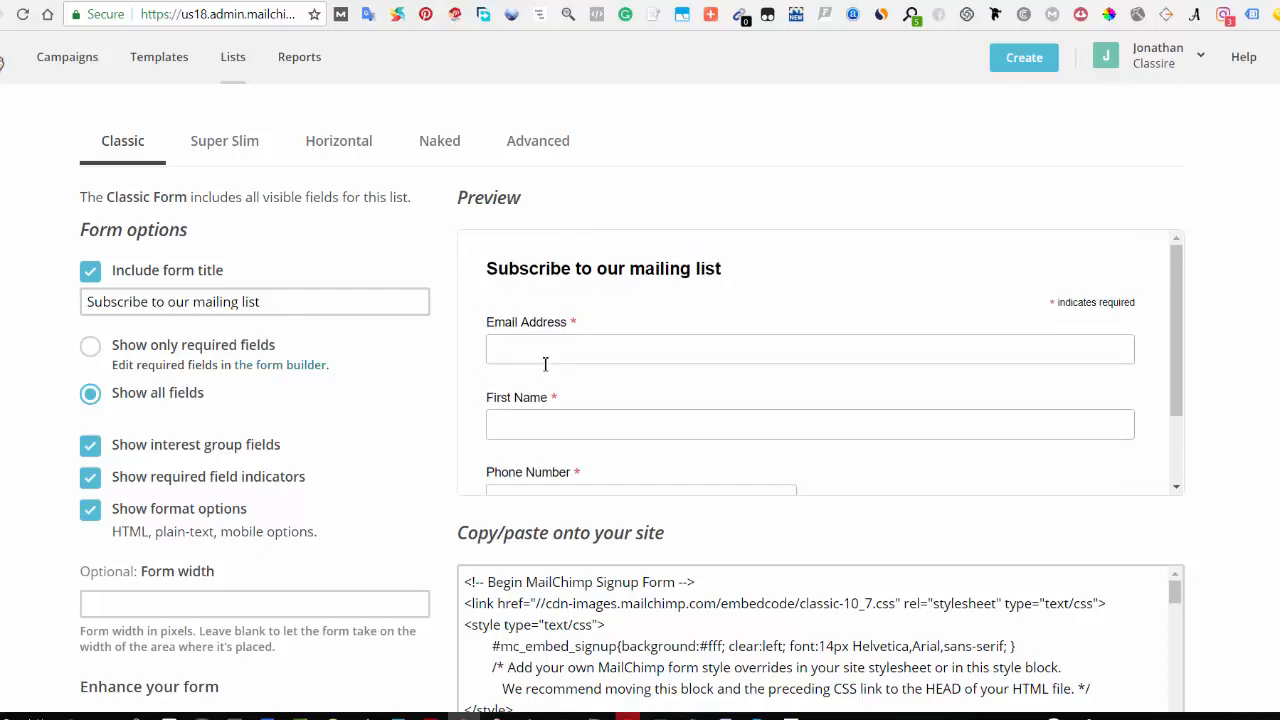
scroll(556, 372, down, 1)
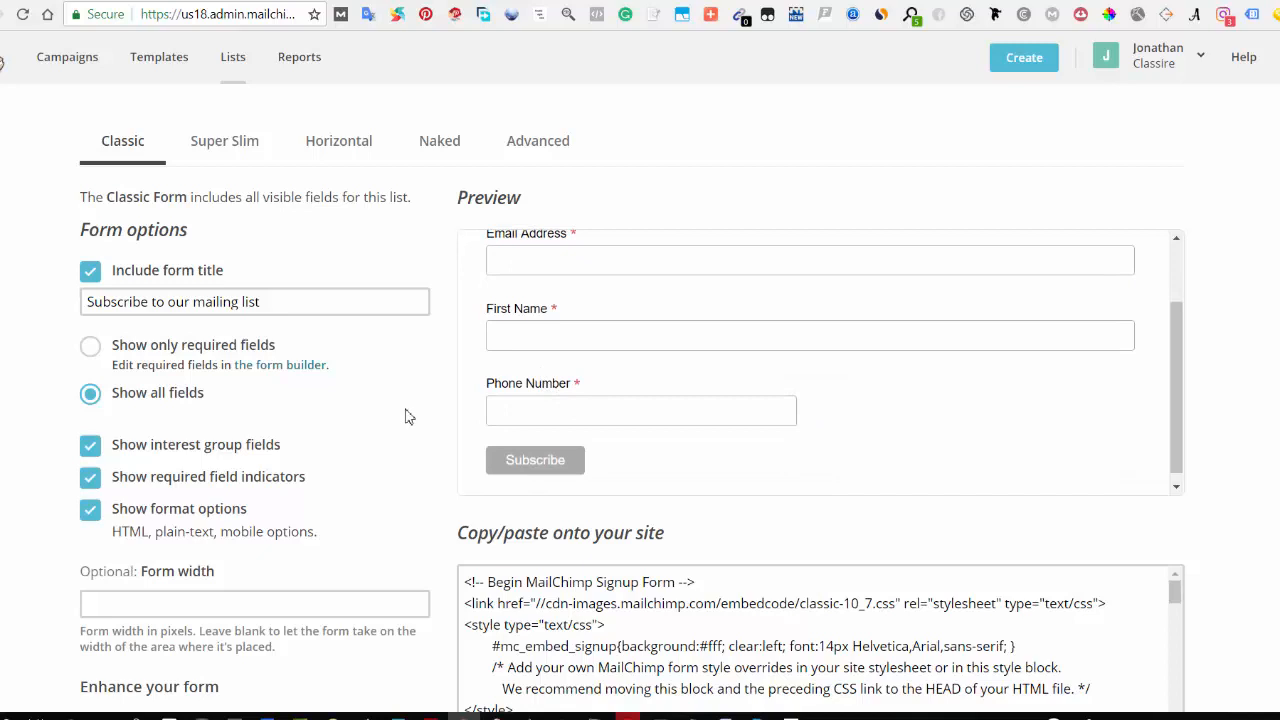
scroll(407, 415, down, 3)
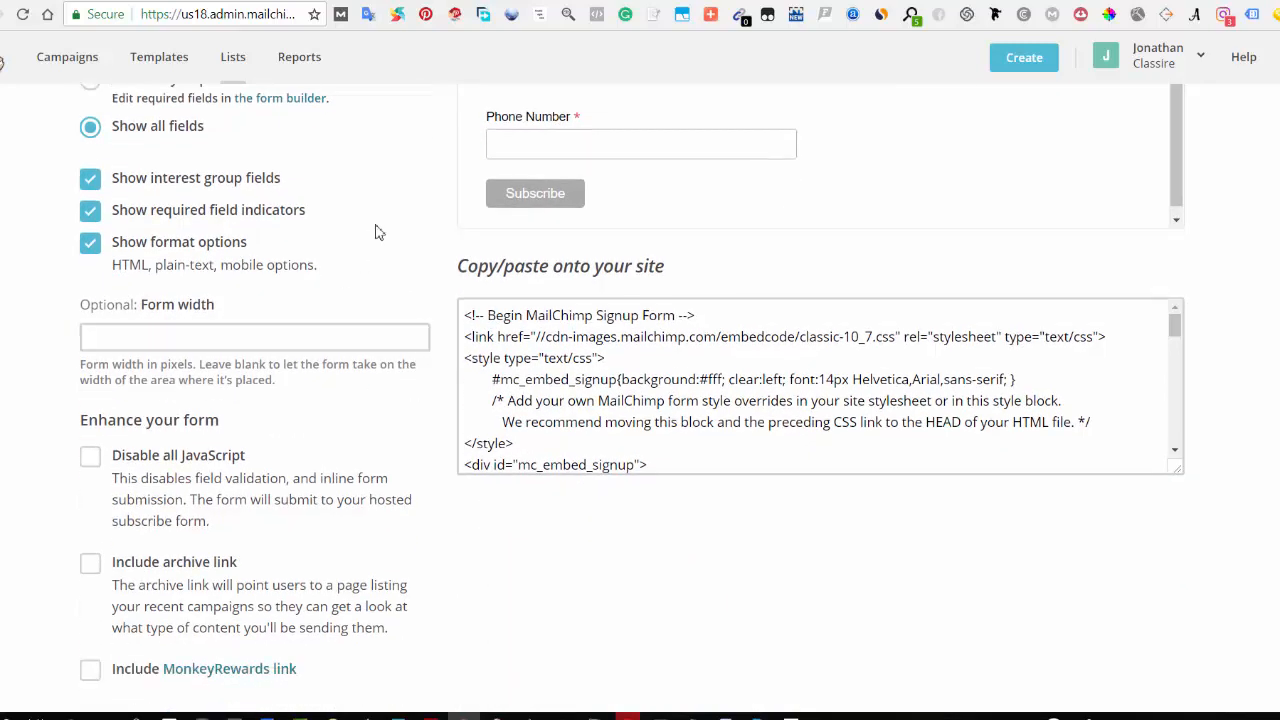
scroll(375, 232, up, 4)
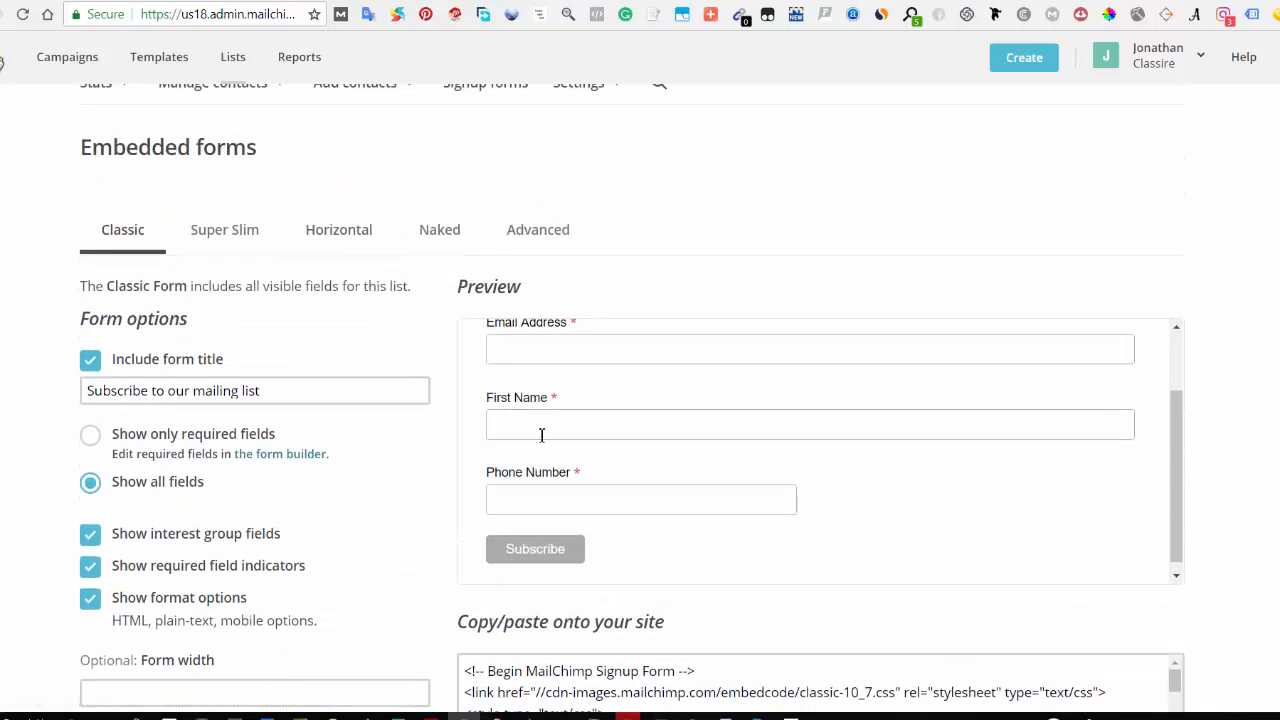
scroll(586, 457, down, 3)
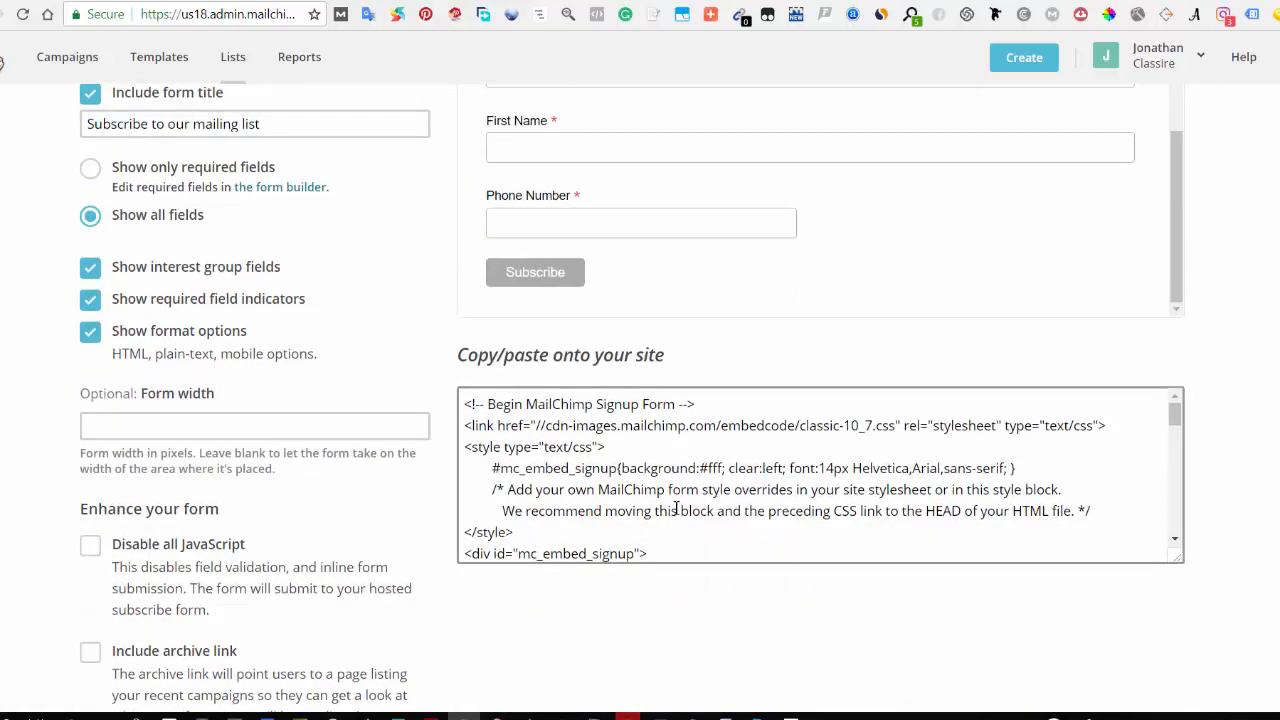
scroll(1010, 465, down, 10)
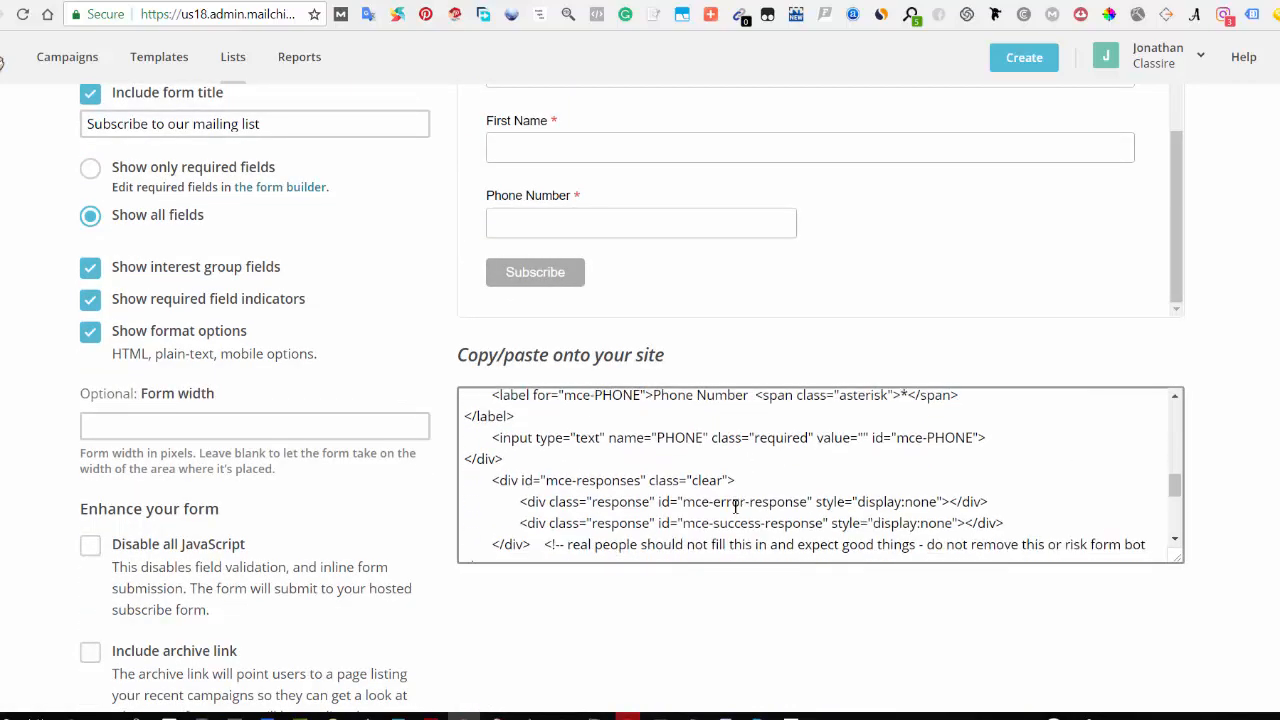
drag(1172, 522, 1172, 513)
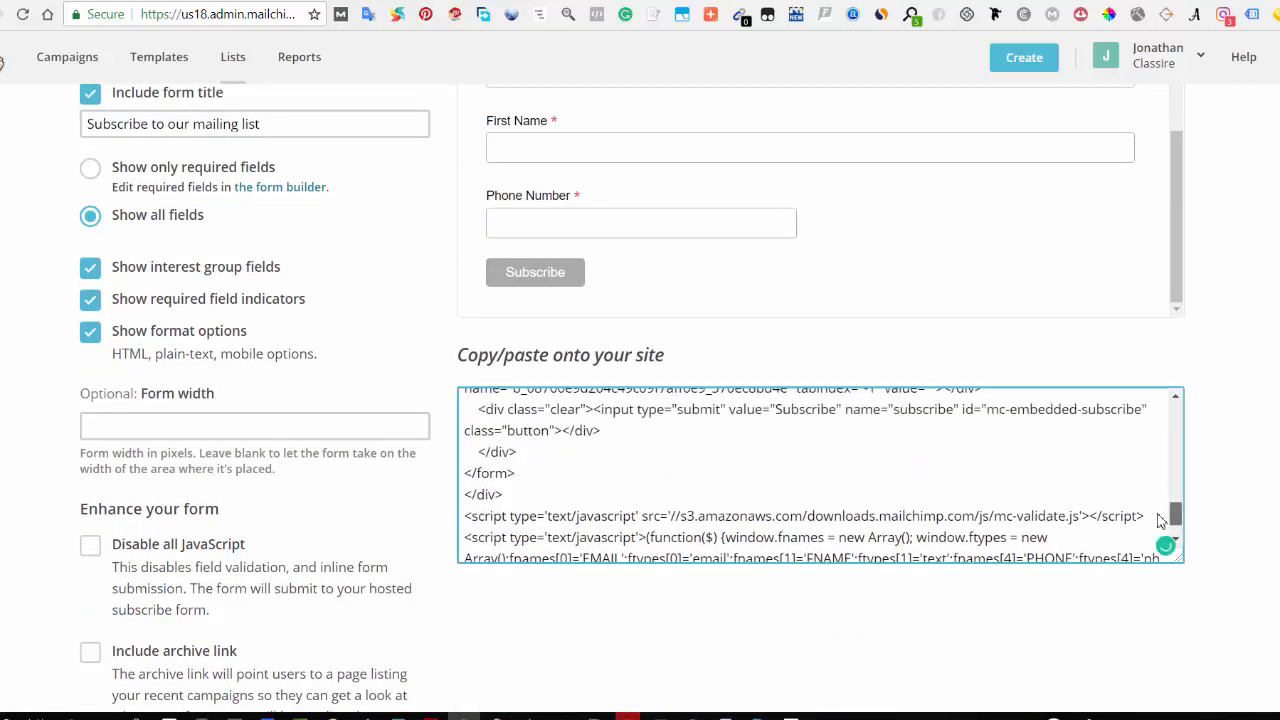
Step: Select all of the embed code in the copy/paste box
click(918, 512)
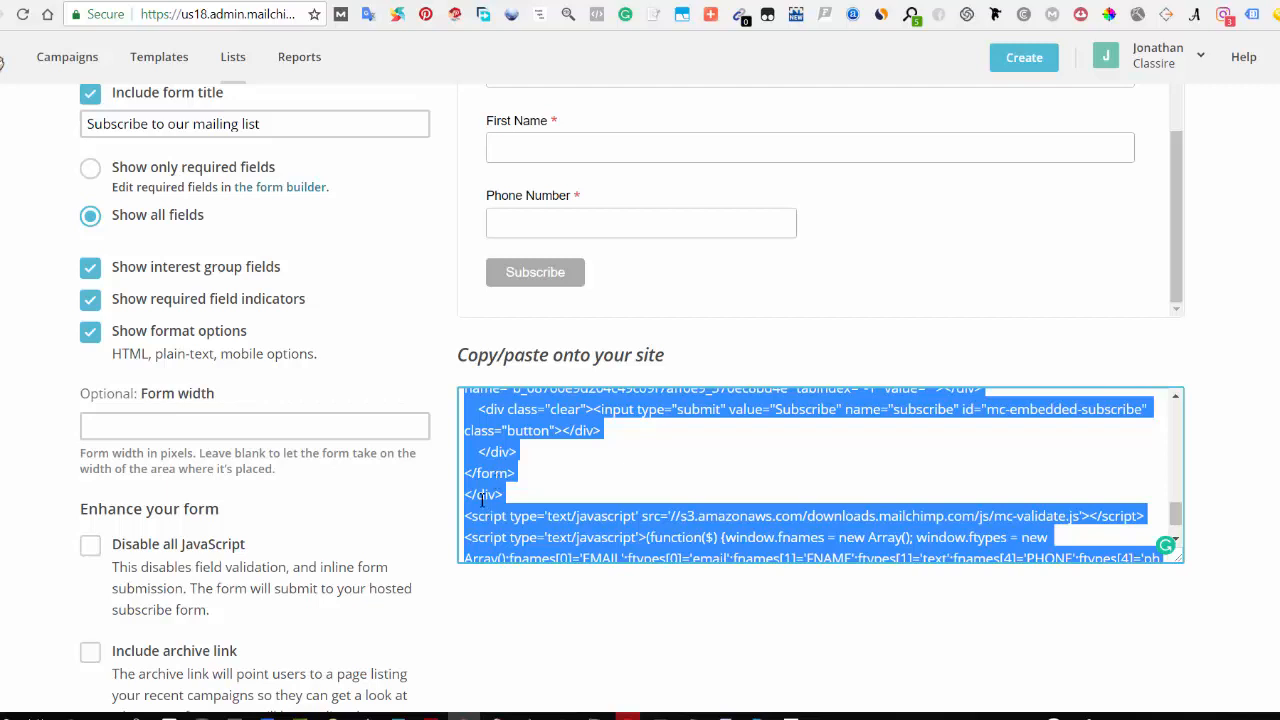
scroll(490, 494, up, 3)
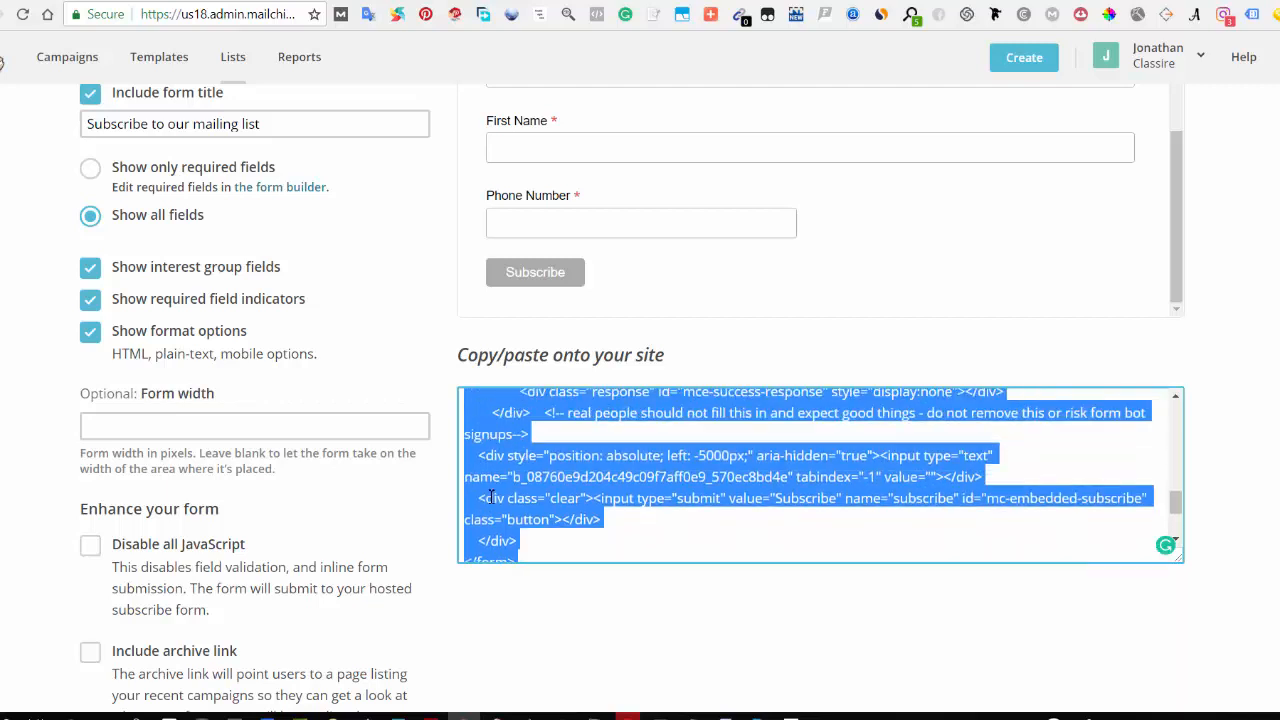
scroll(496, 485, up, 1)
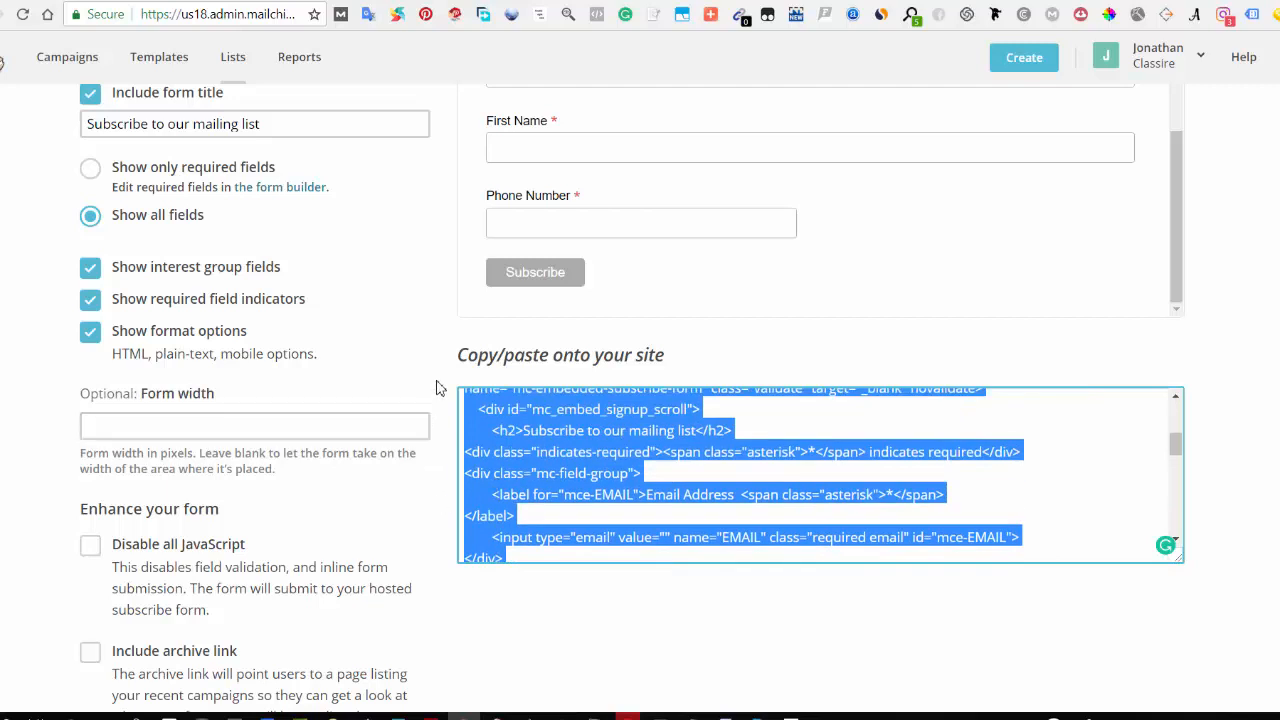
scroll(440, 390, up, 5)
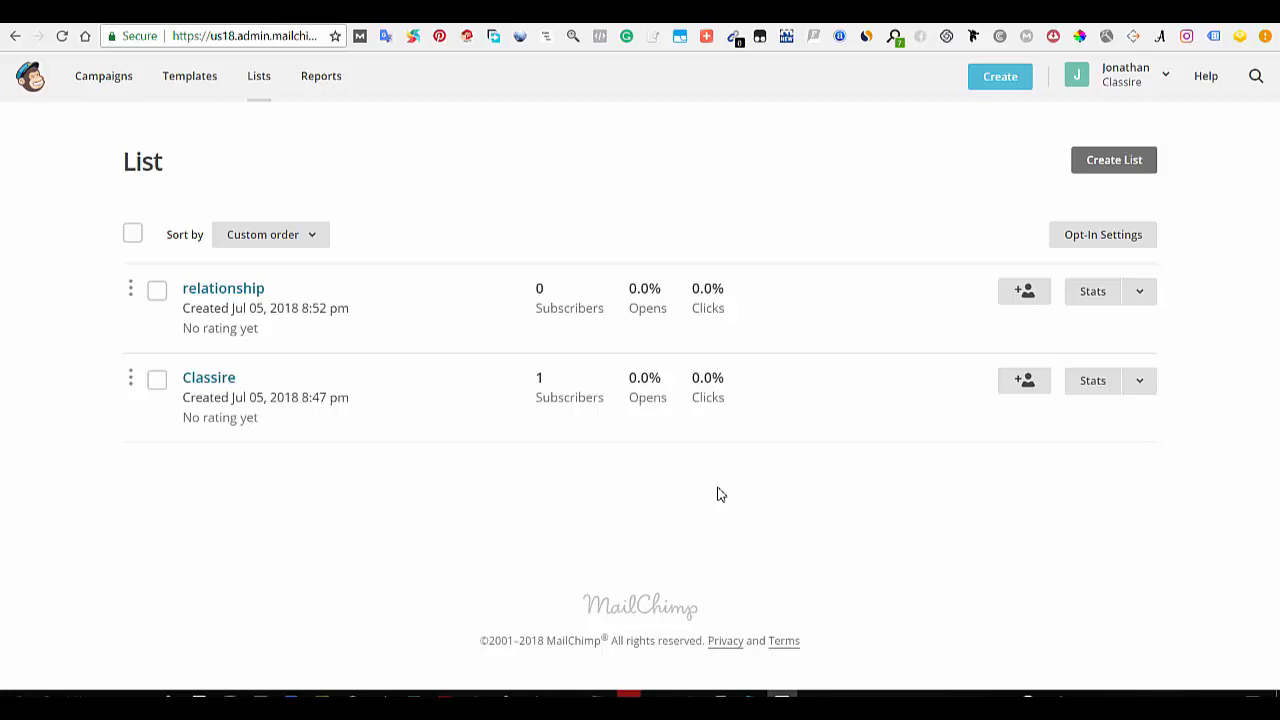
Step: Go to Campaigns and start creating a new email campaign
click(106, 80)
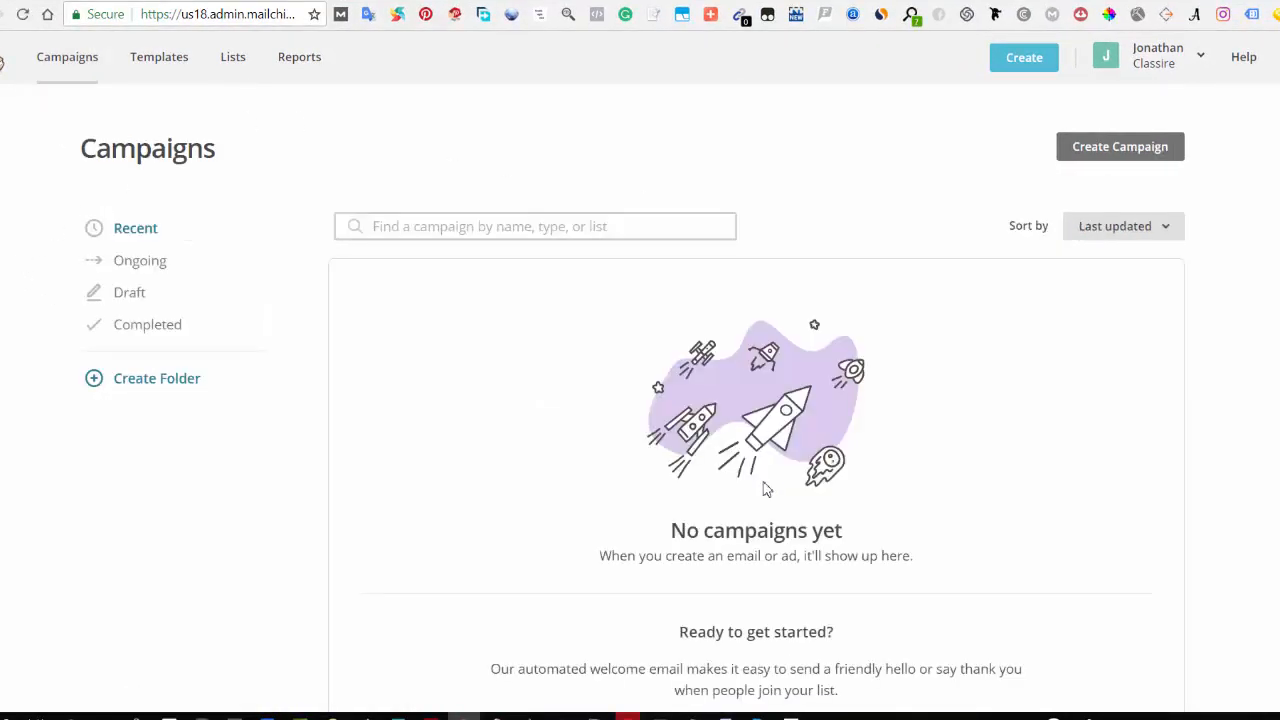
scroll(763, 488, down, 2)
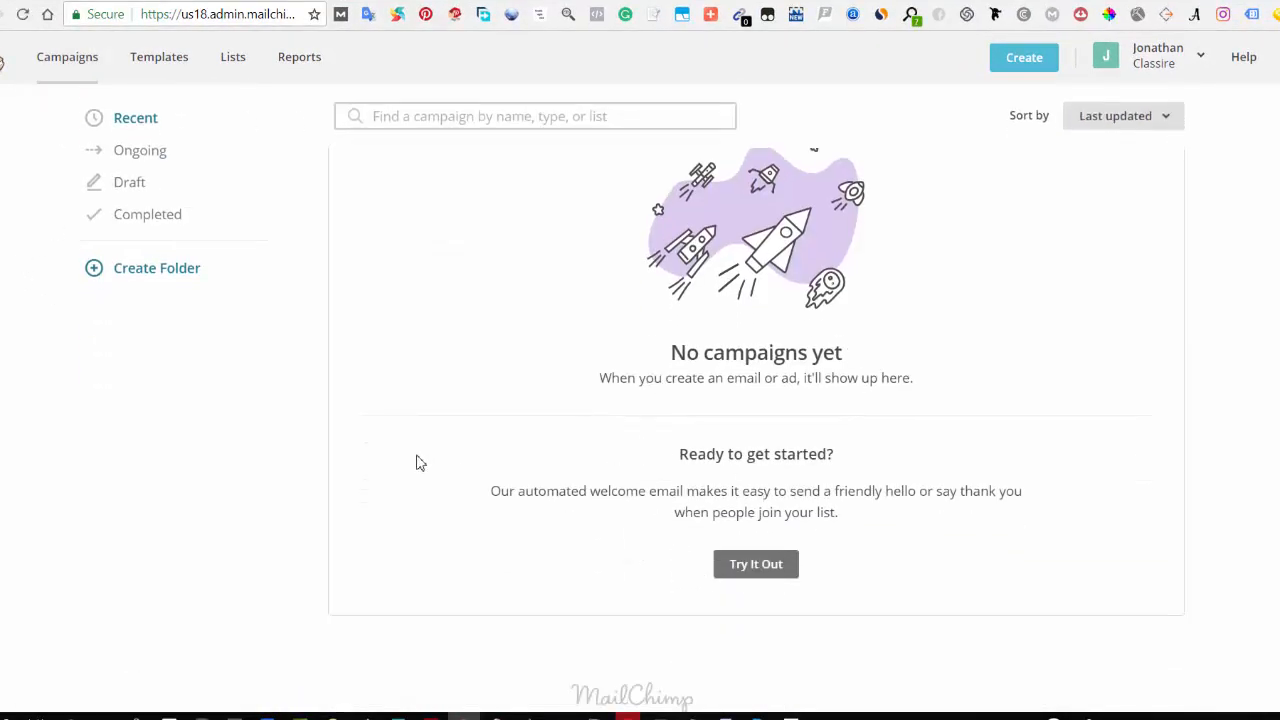
scroll(419, 463, up, 2)
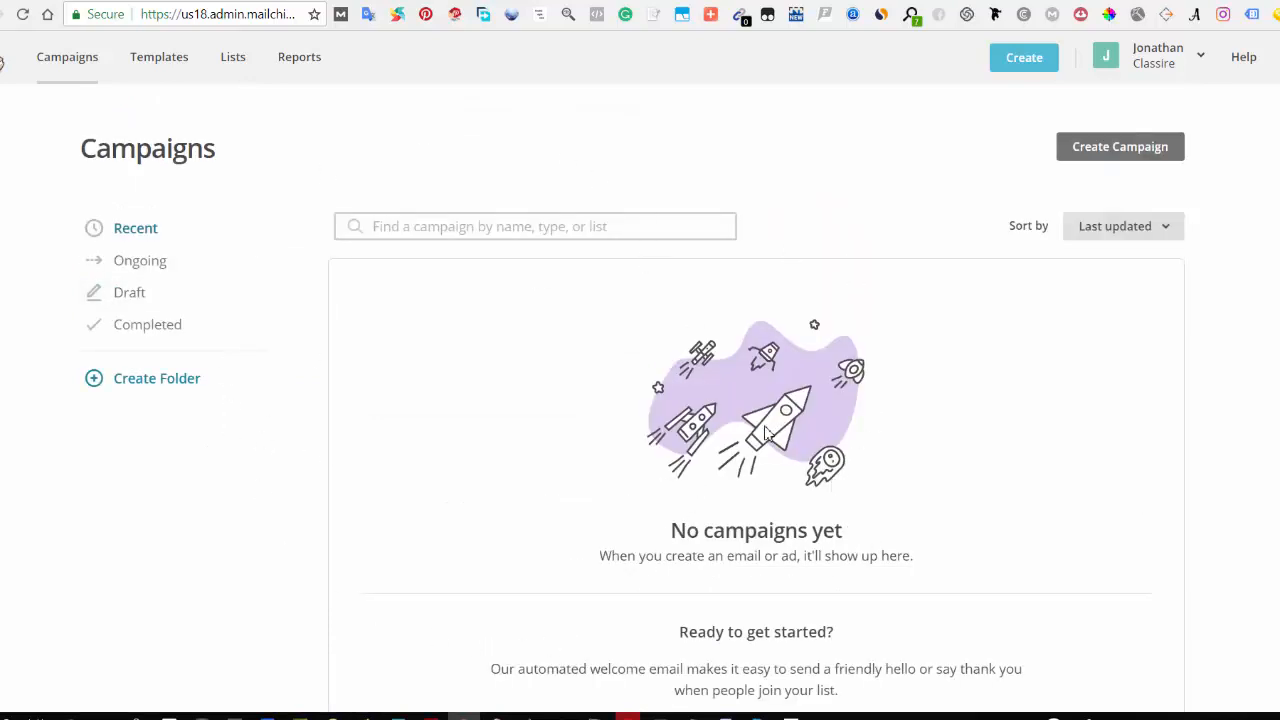
click(1110, 156)
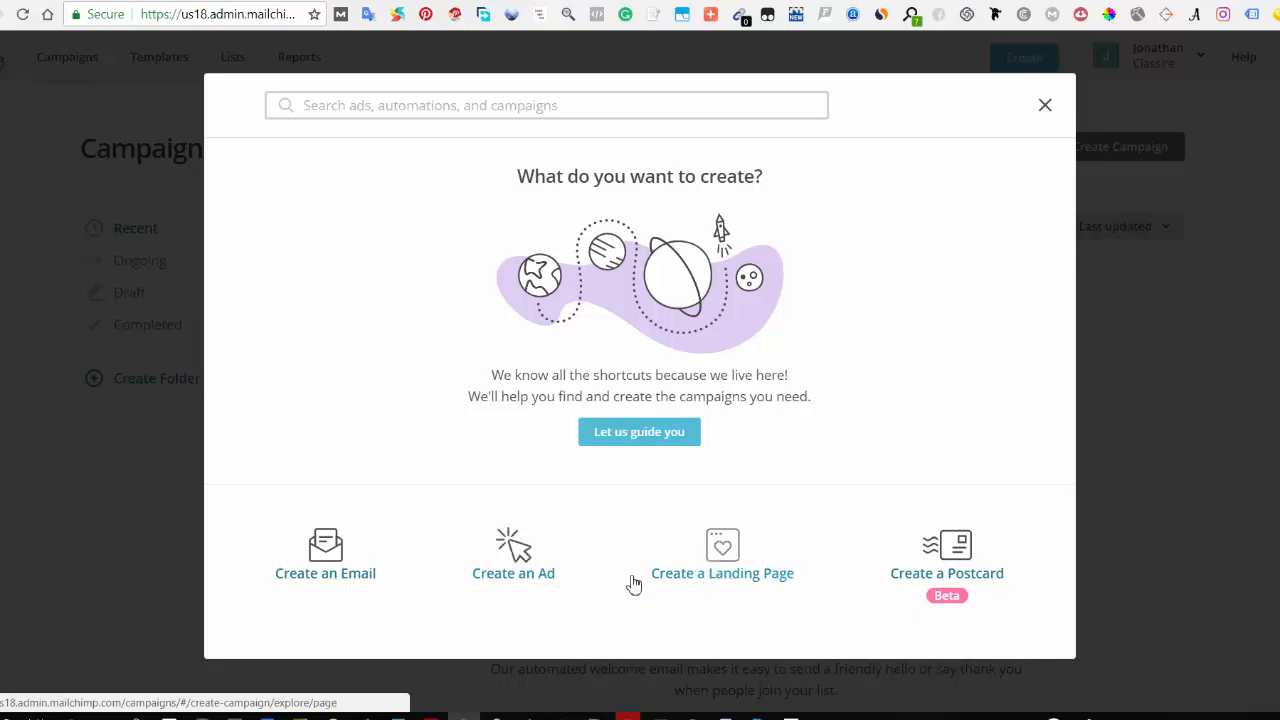
click(322, 587)
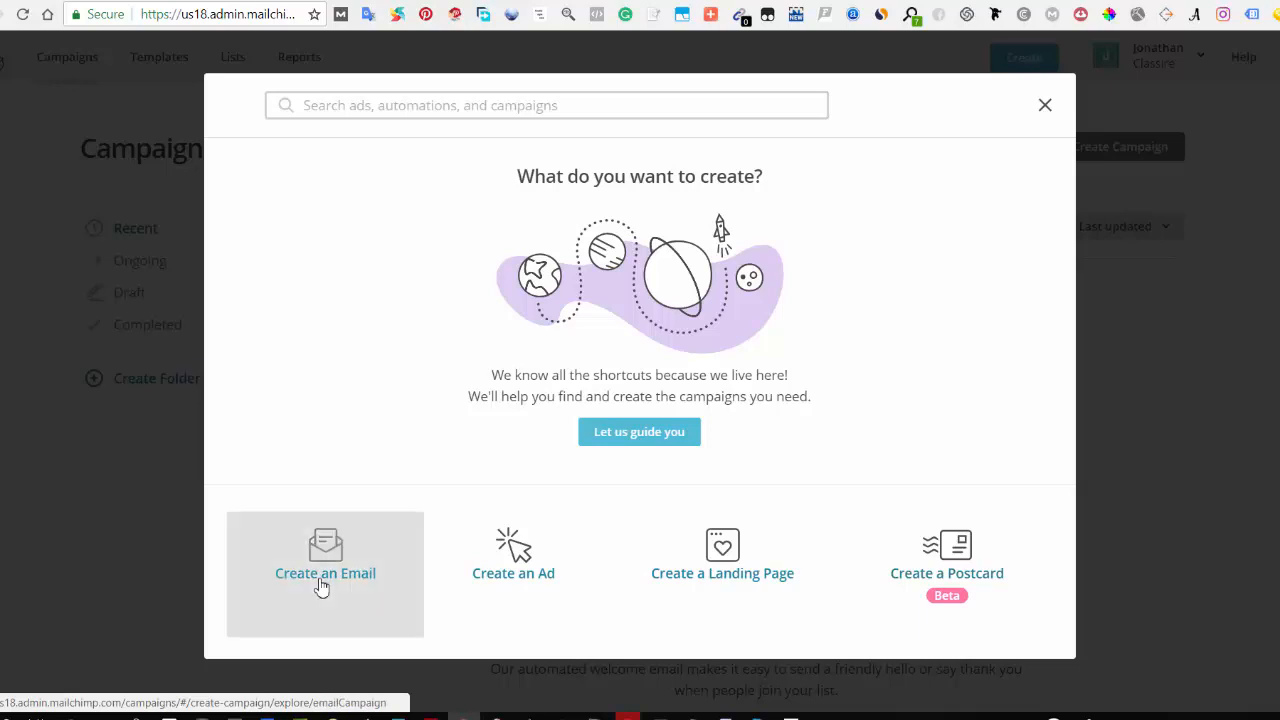
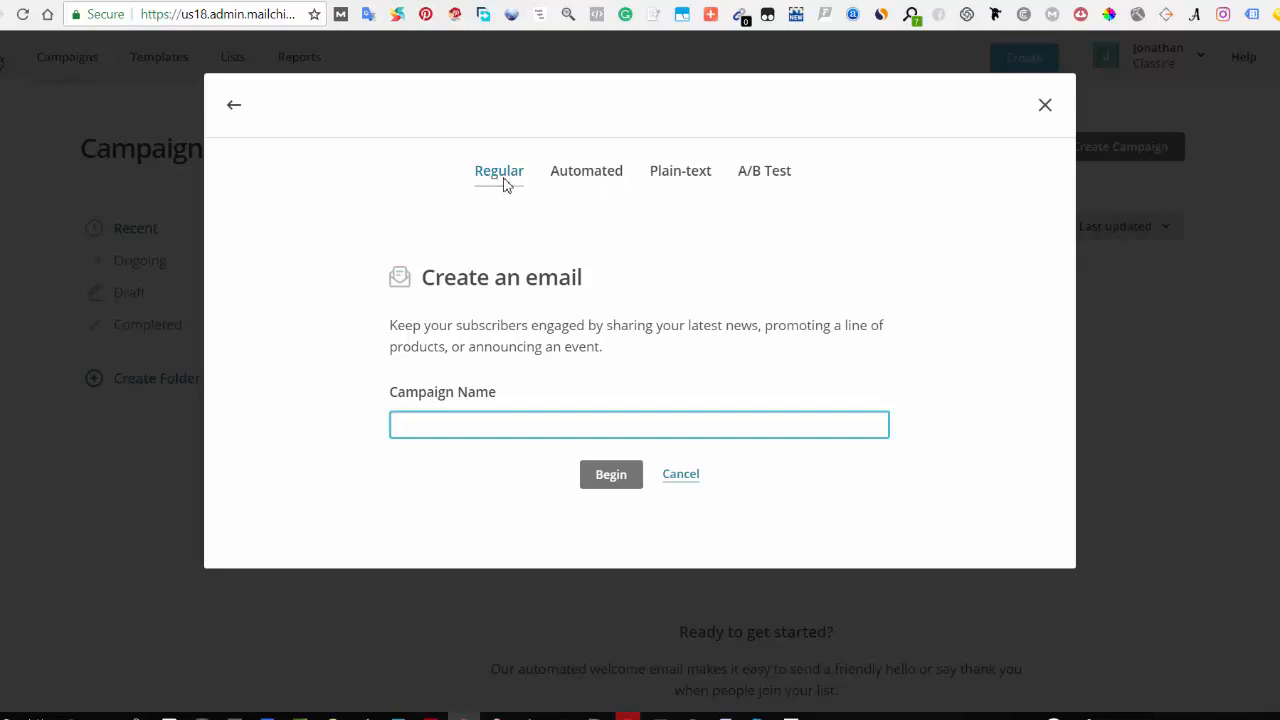
Step: Name the new regular email campaign welcome and begin creating it
click(445, 425)
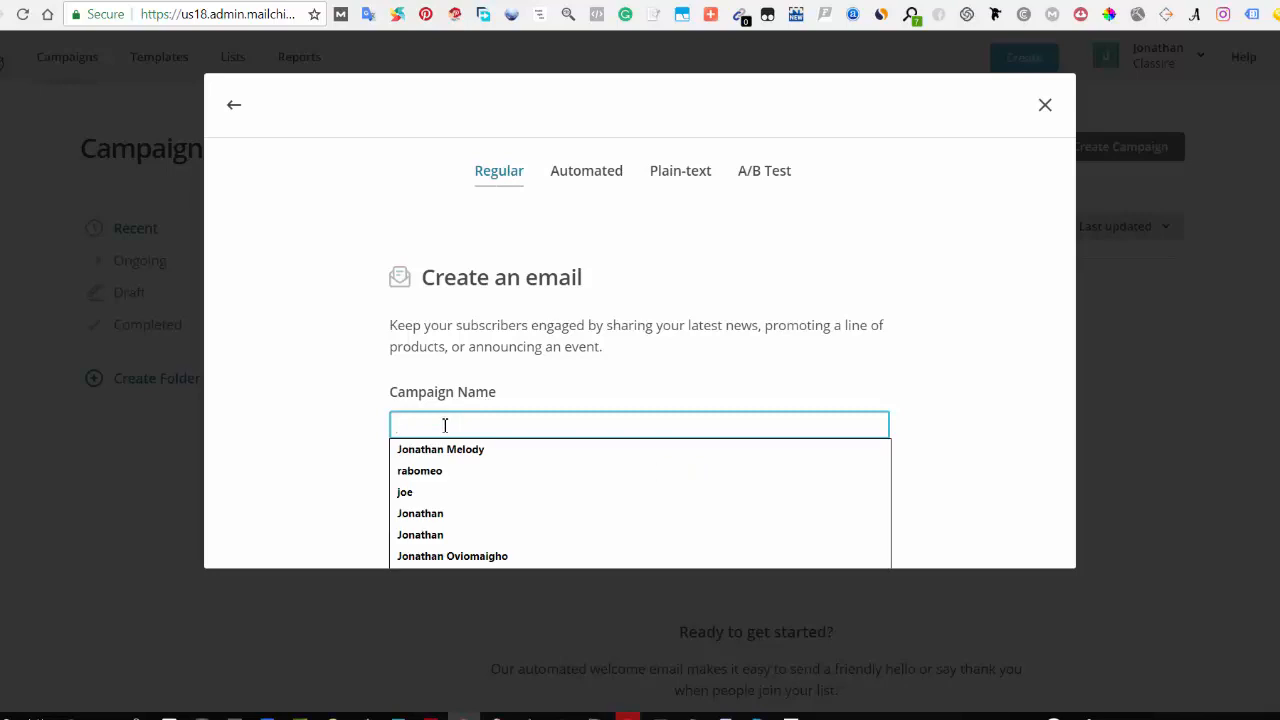
text(welcome)
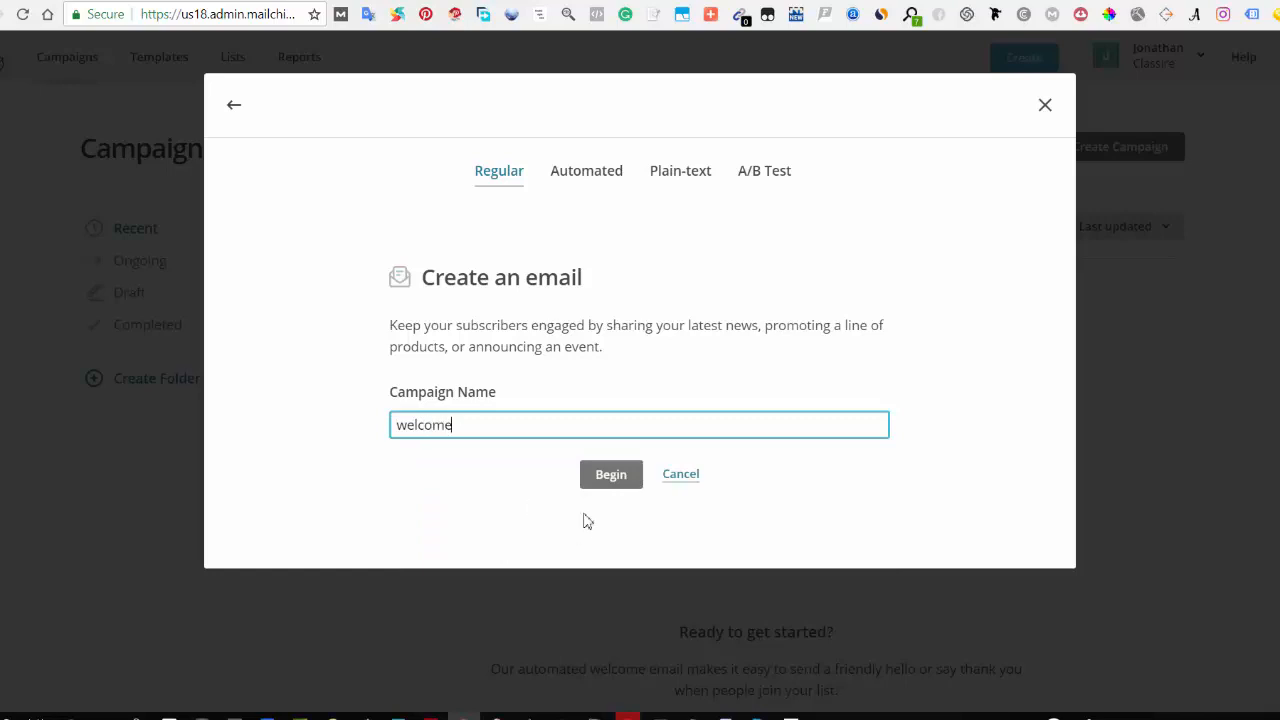
click(606, 476)
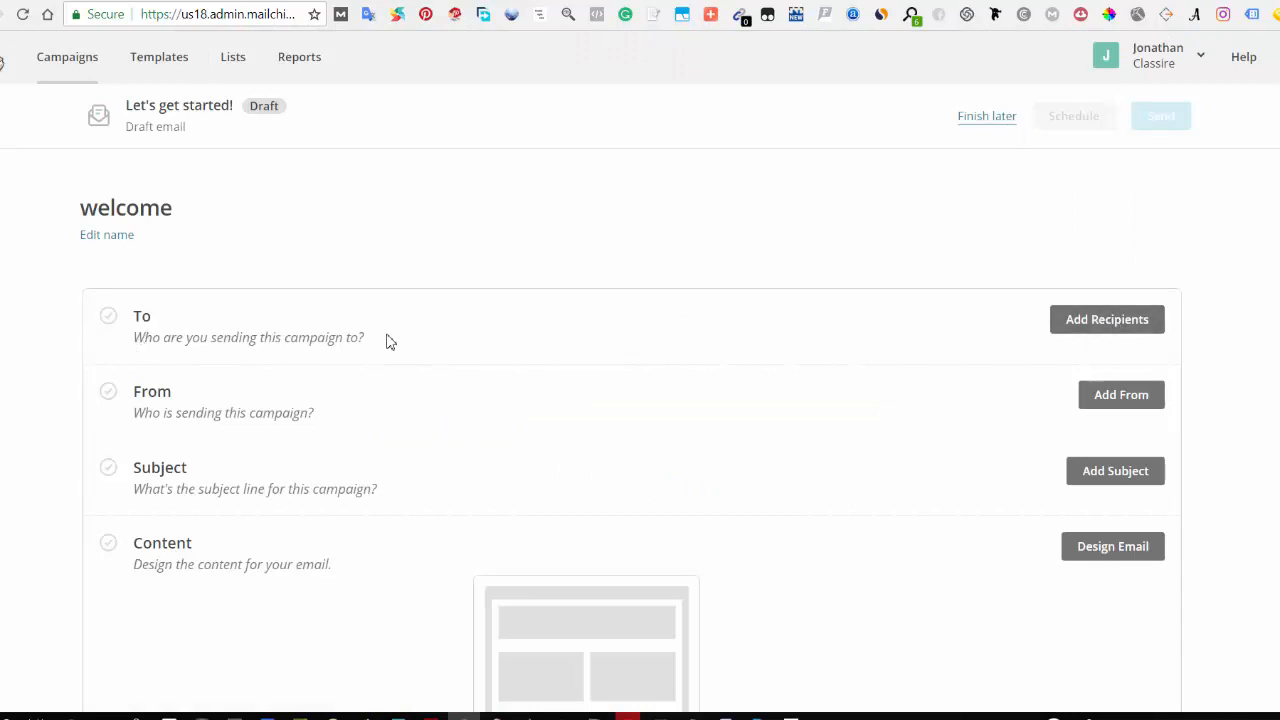
Step: Choose the relationship list as the campaign recipients, with the segment set to All subscribers on list
click(1098, 332)
click(294, 406)
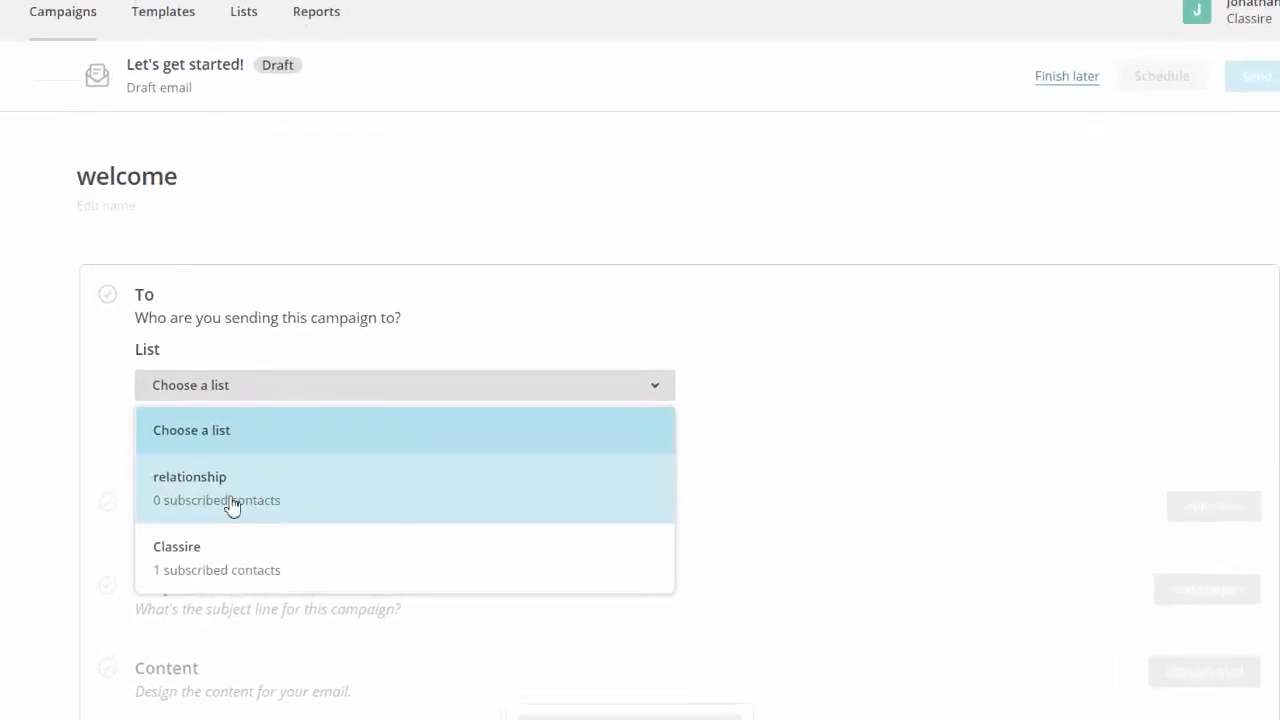
click(240, 506)
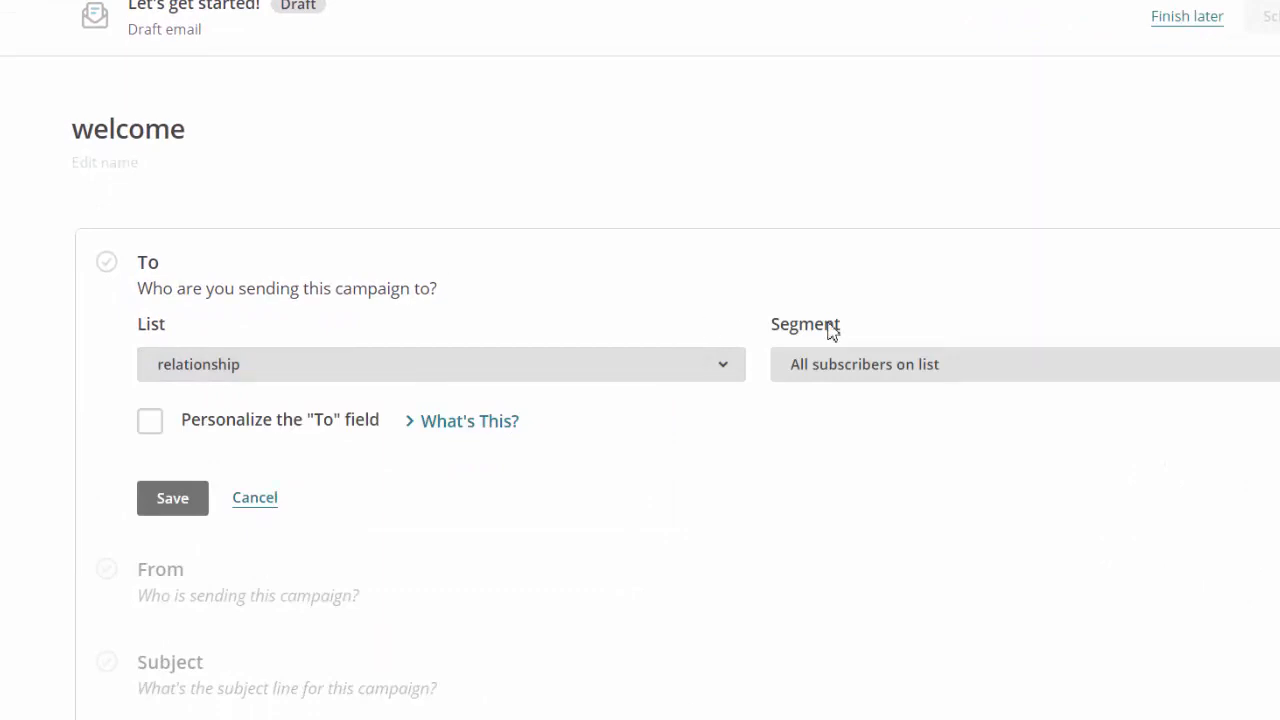
scroll(652, 441, down, 1)
scroll(652, 441, down, 1)
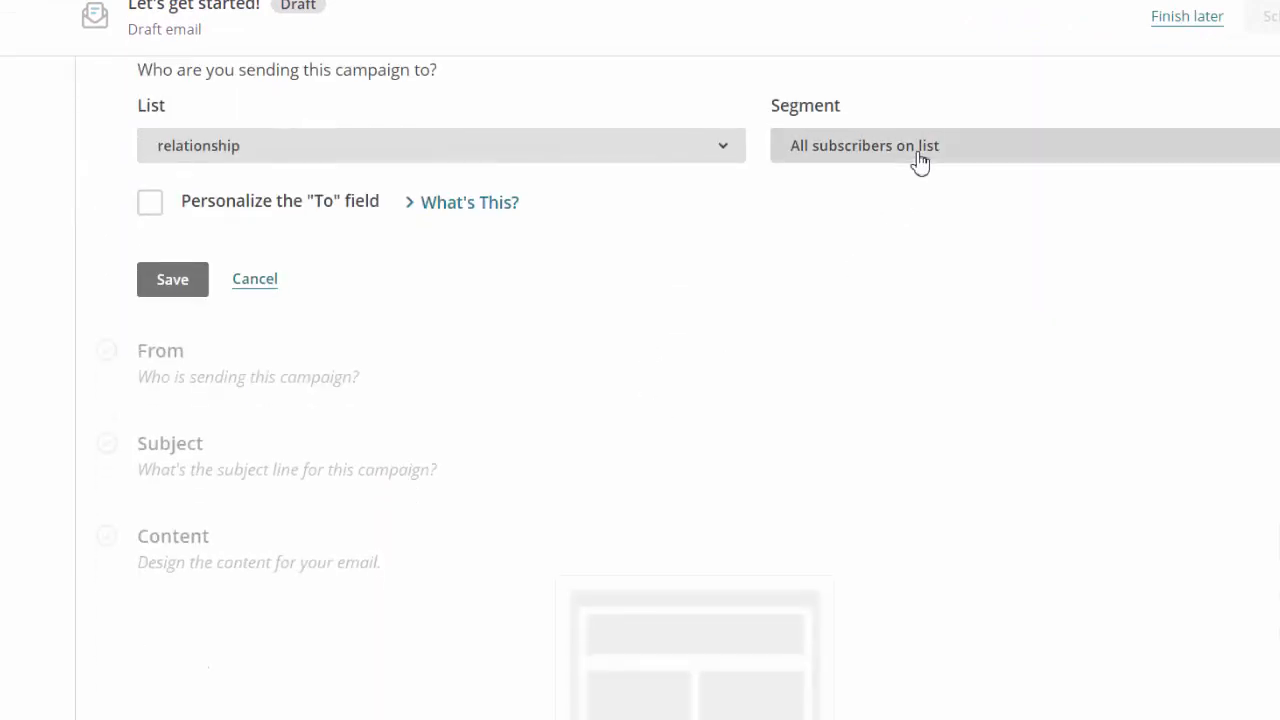
click(920, 160)
click(920, 164)
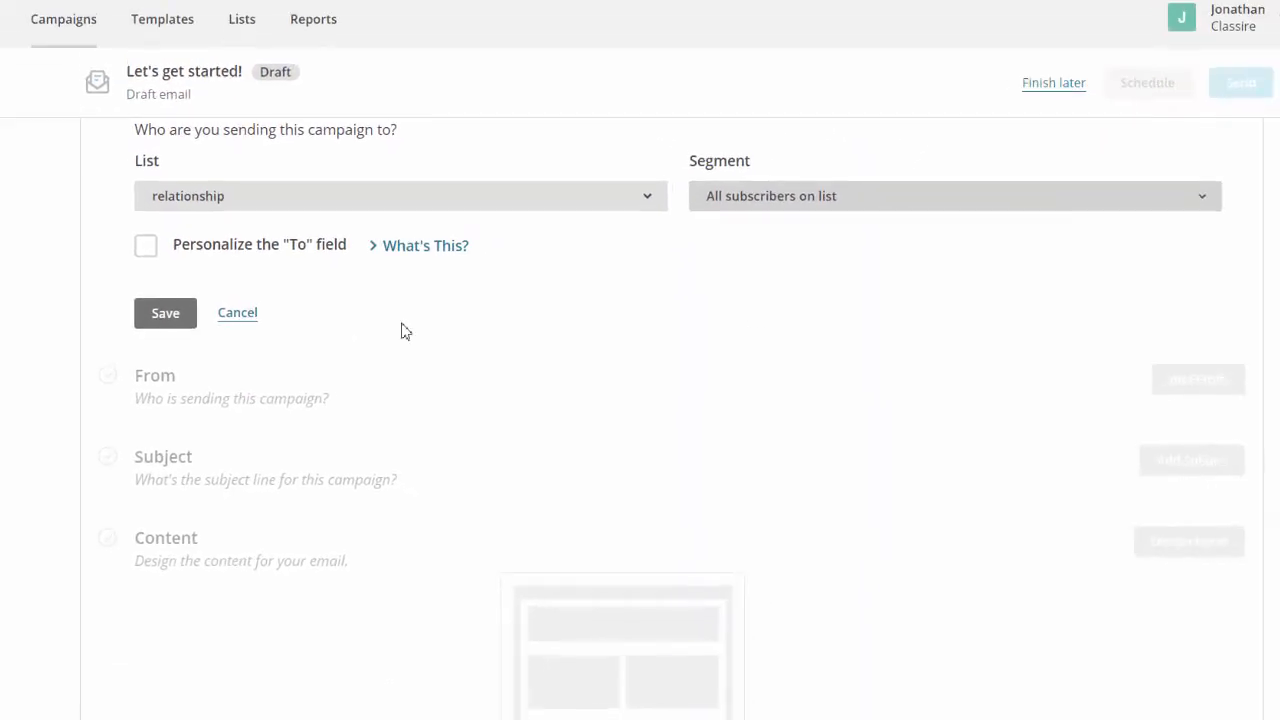
click(758, 203)
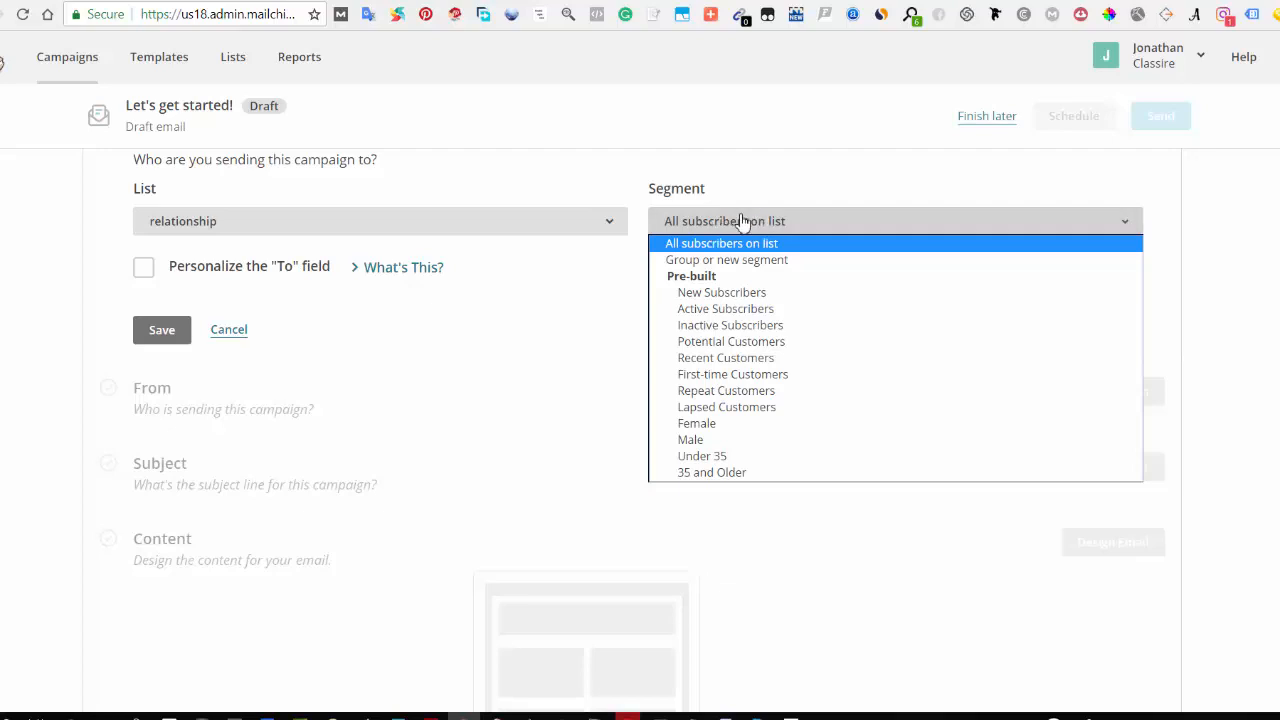
click(779, 222)
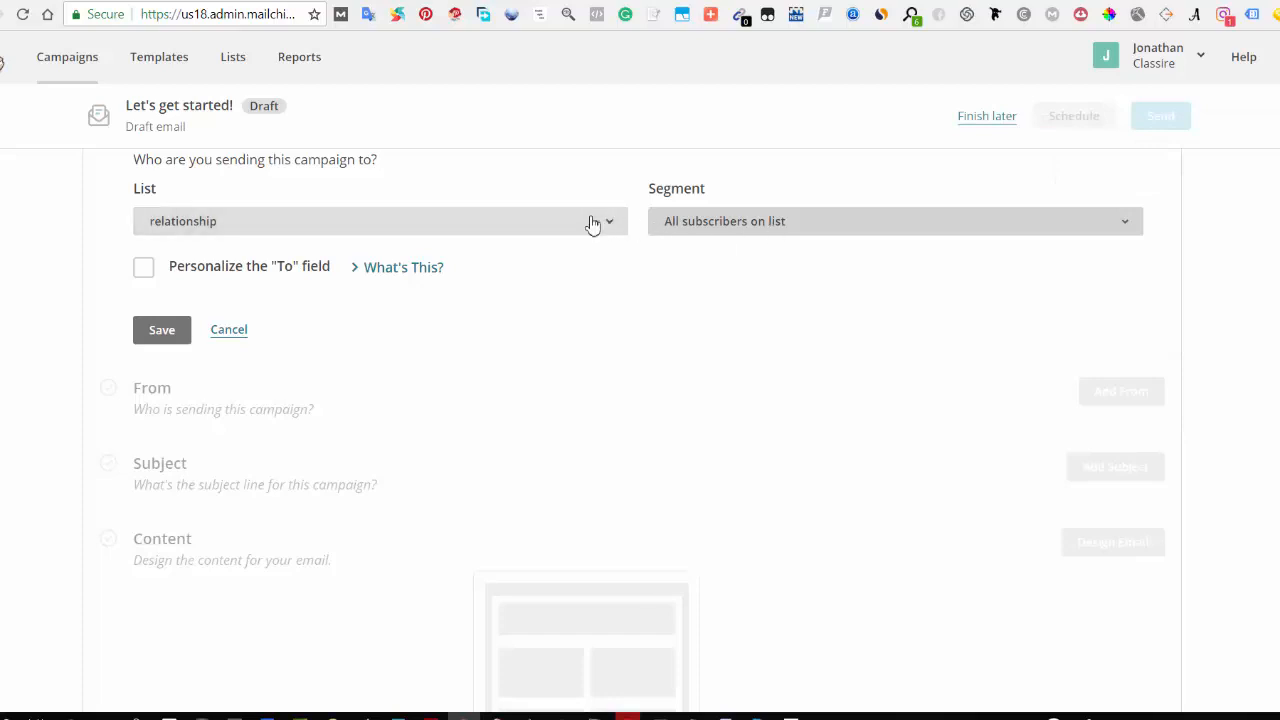
Step: Save the recipient settings for the campaign
scroll(534, 294, up, 2)
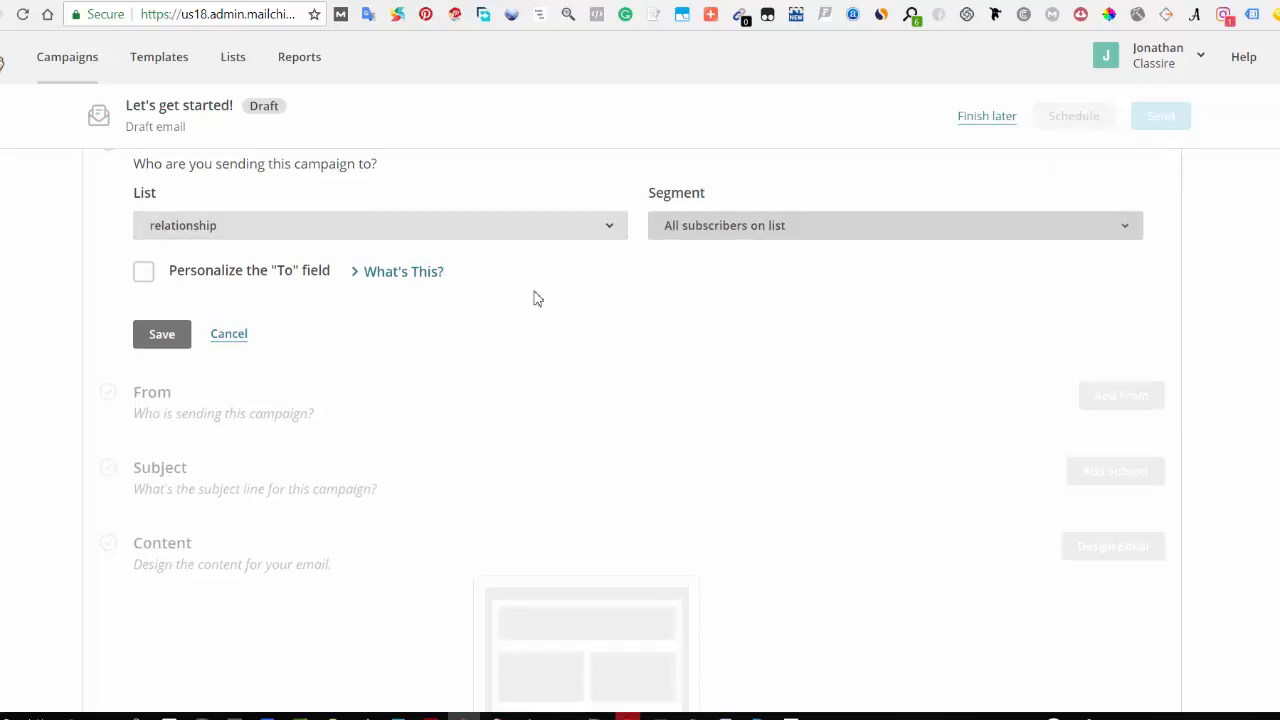
scroll(548, 335, down, 4)
scroll(503, 289, up, 3)
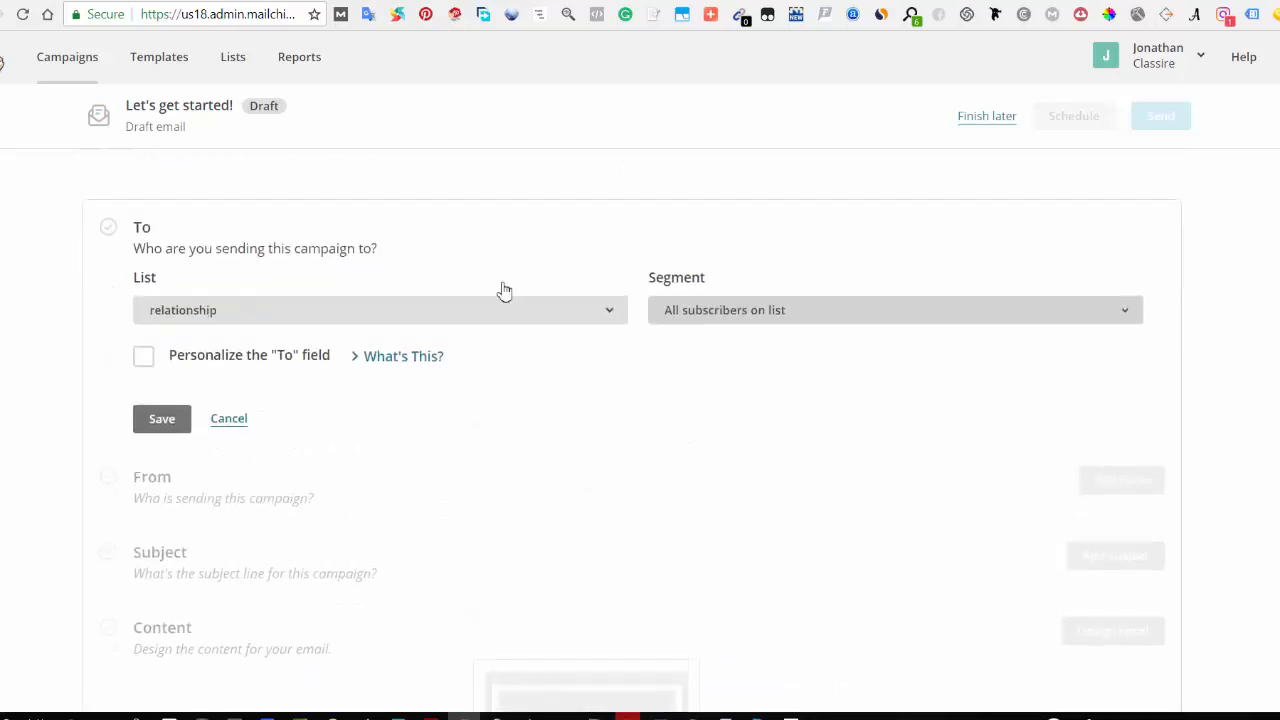
click(160, 426)
scroll(414, 380, up, 1)
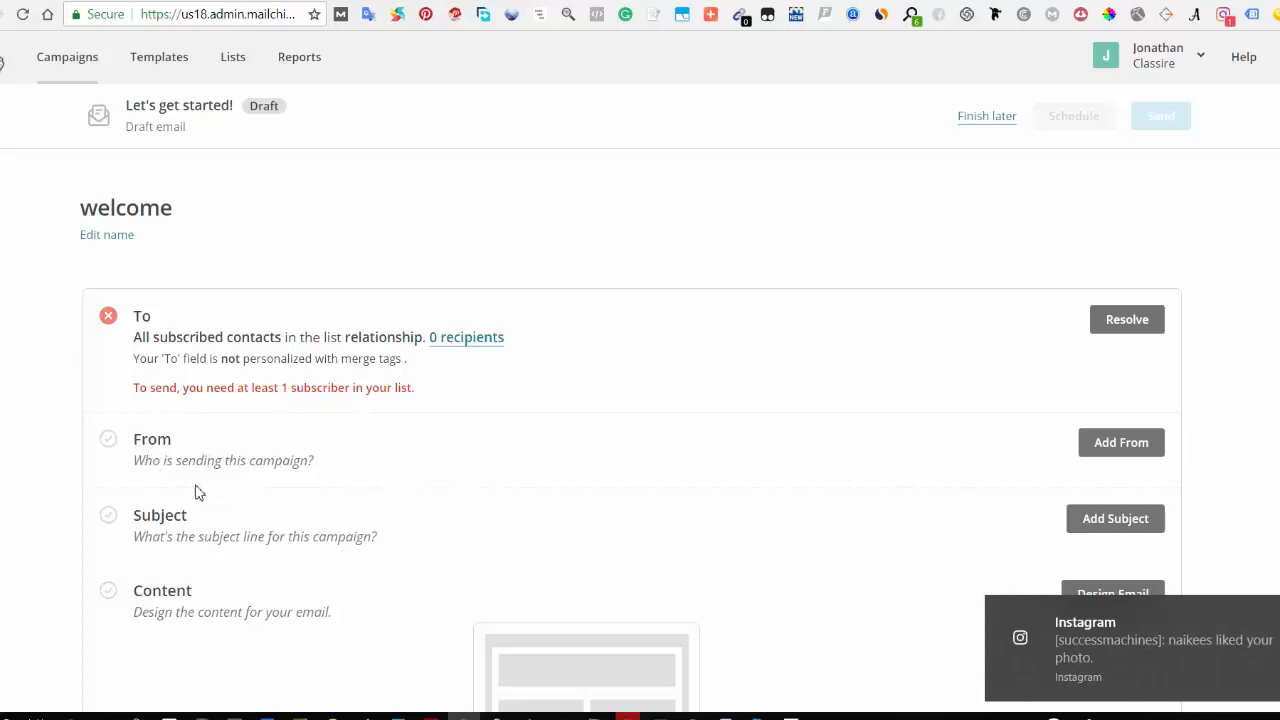
Step: Add the sender details using the prefilled name and email address and save them
click(1115, 446)
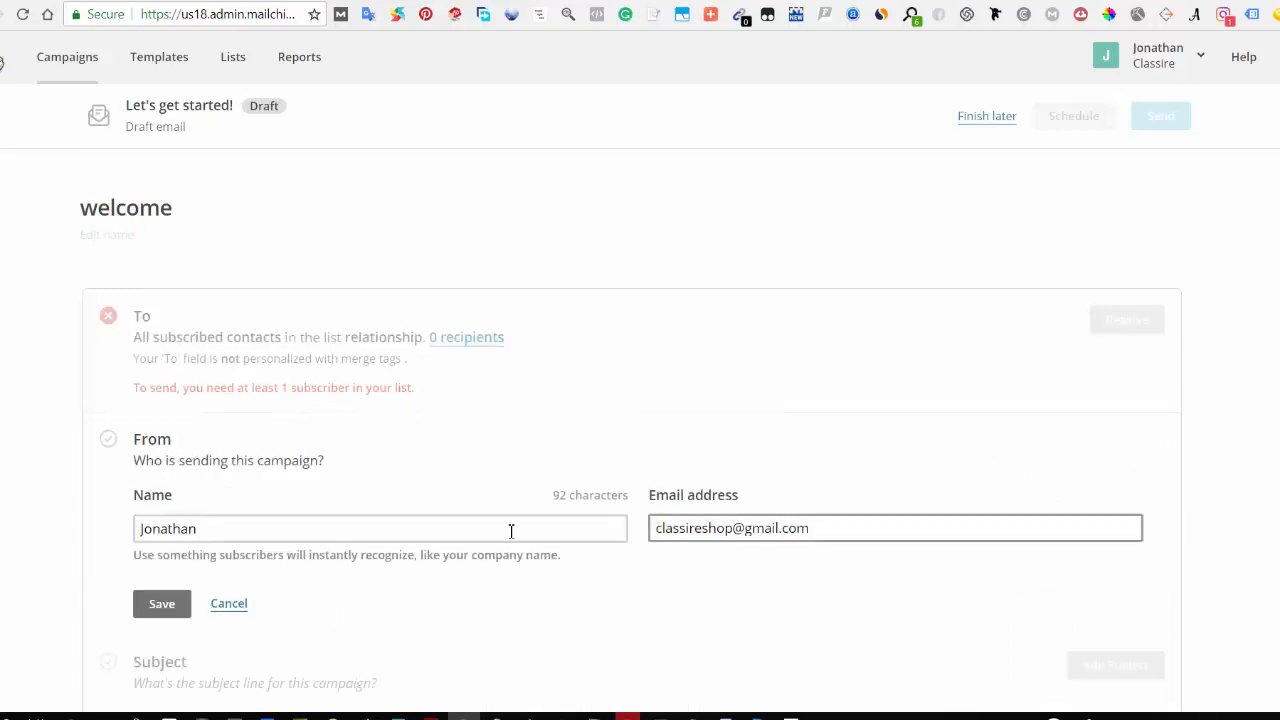
click(195, 529)
click(763, 532)
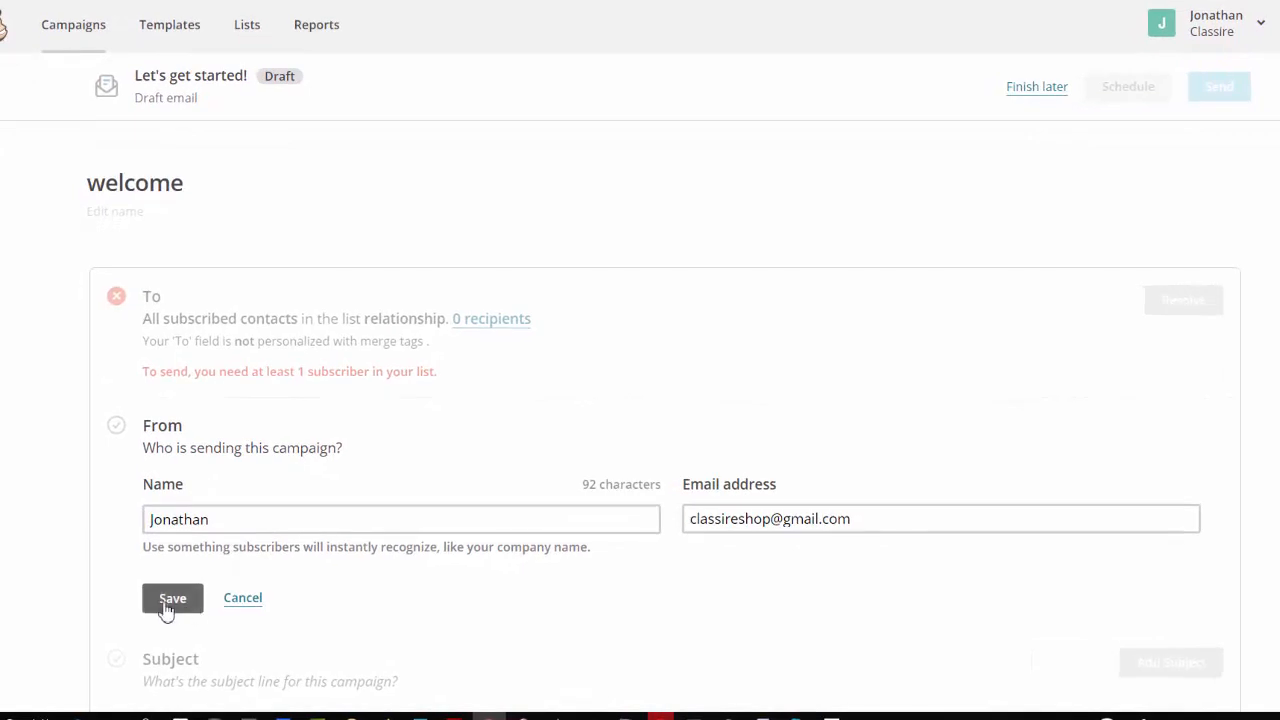
click(166, 604)
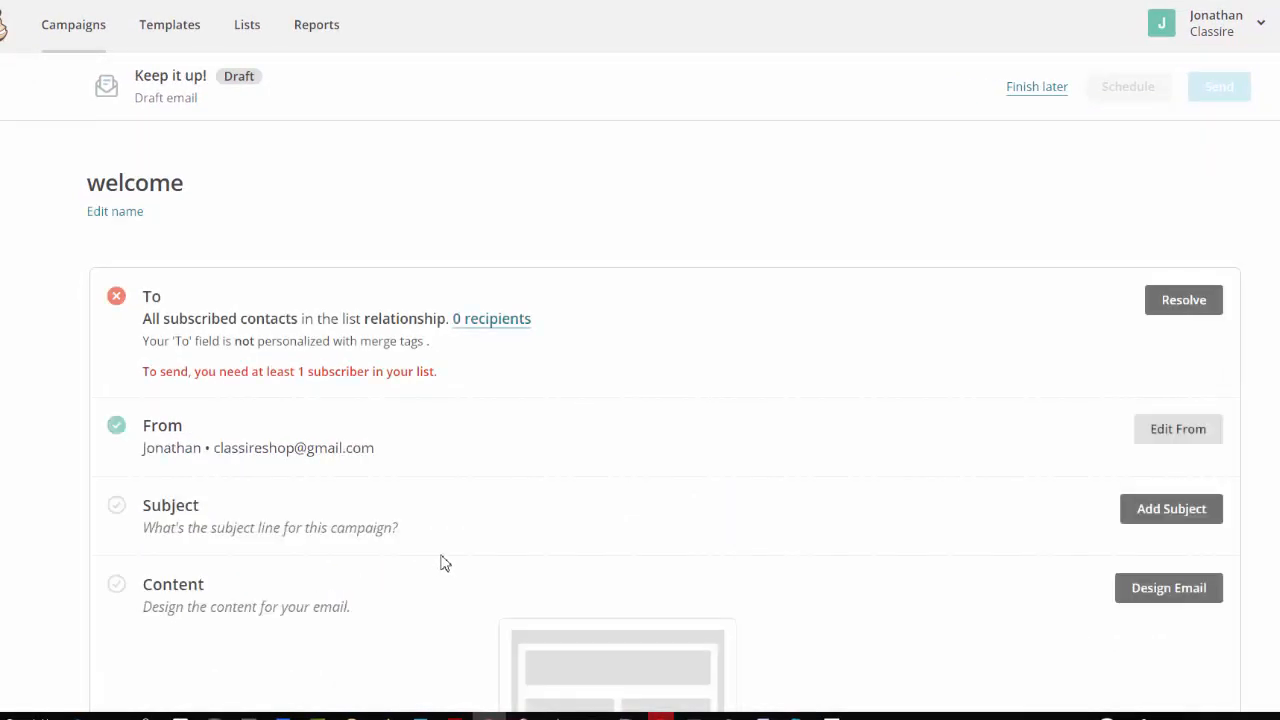
Step: Set the campaign subject line to "you just lost" and save it
scroll(300, 470, down, 2)
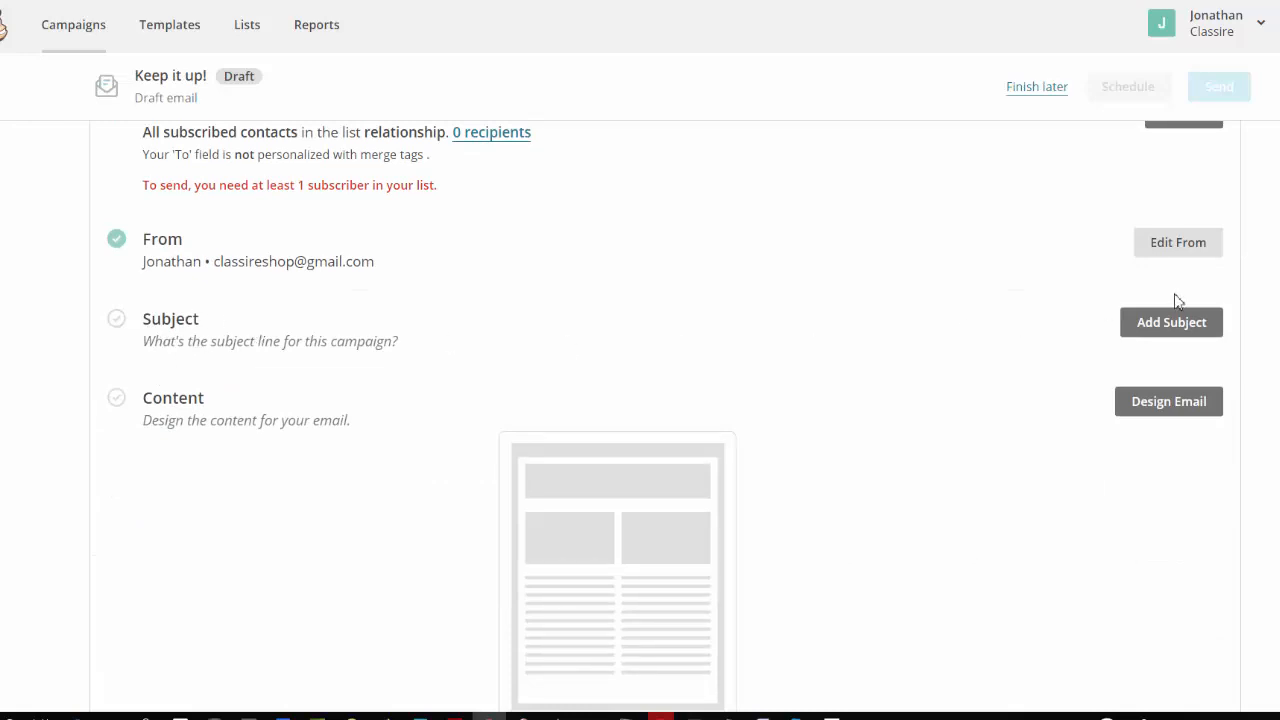
click(1158, 335)
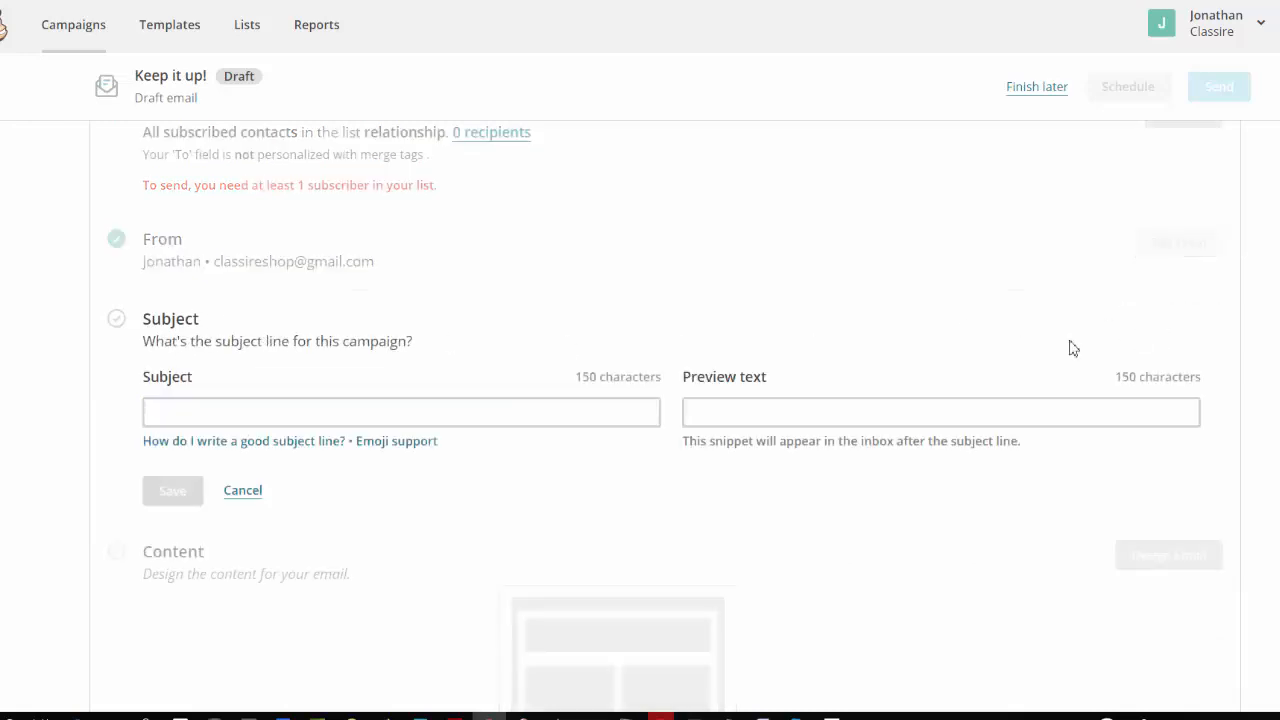
click(358, 420)
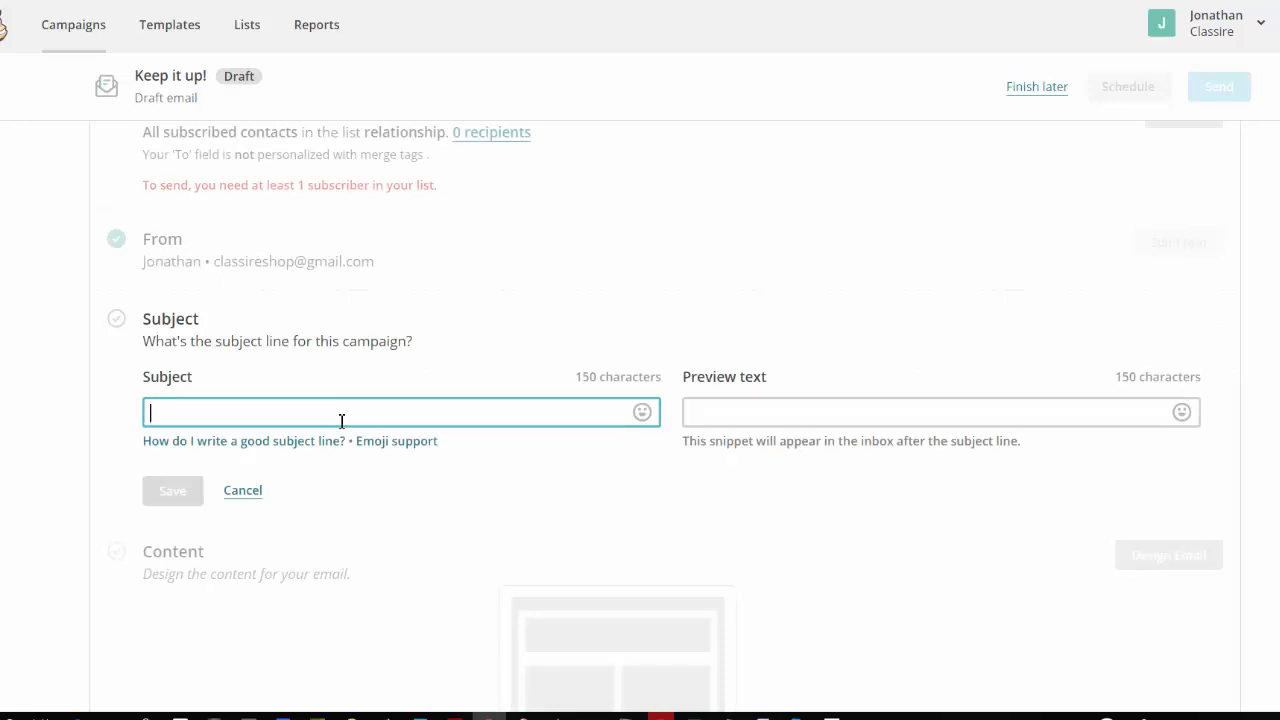
text(you just lost)
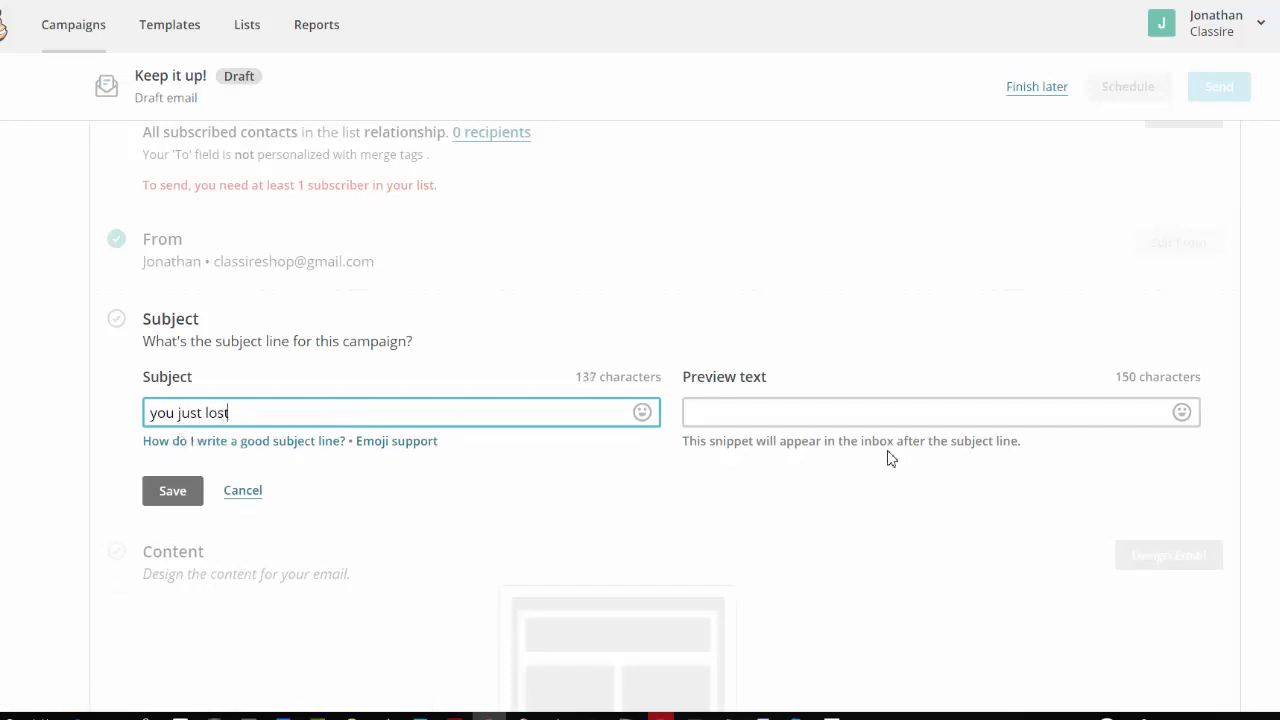
click(808, 420)
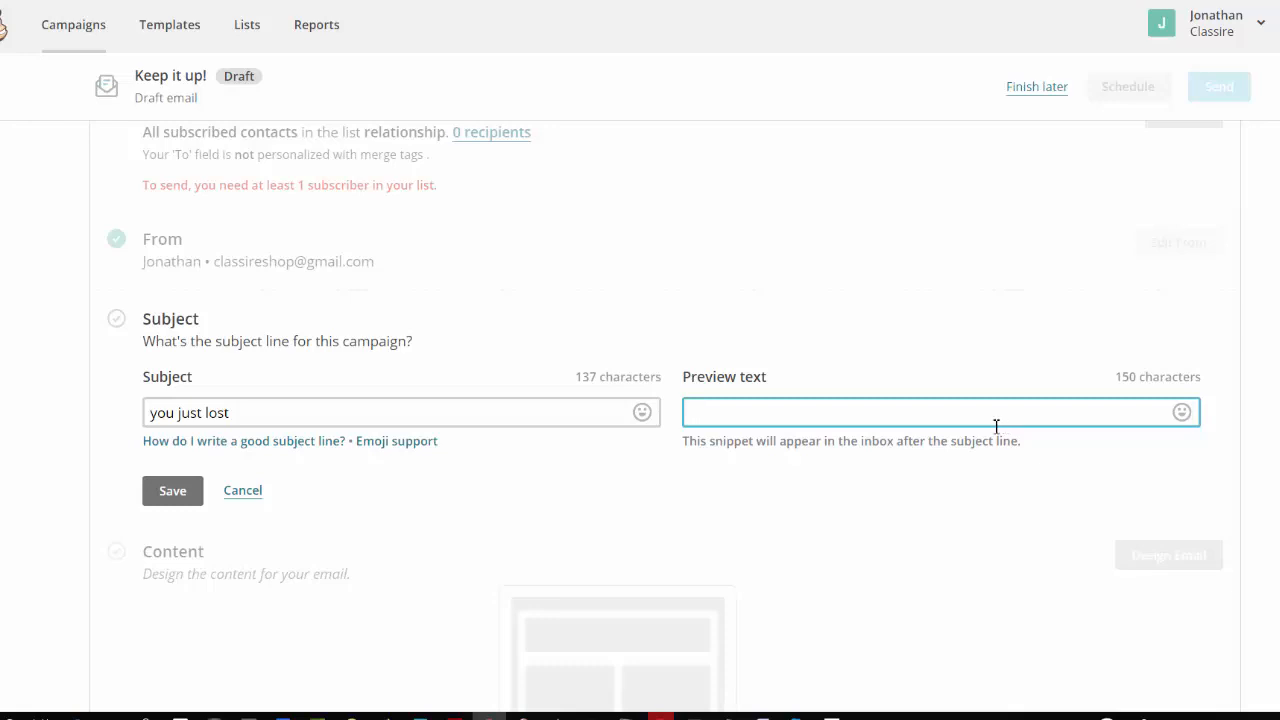
click(172, 492)
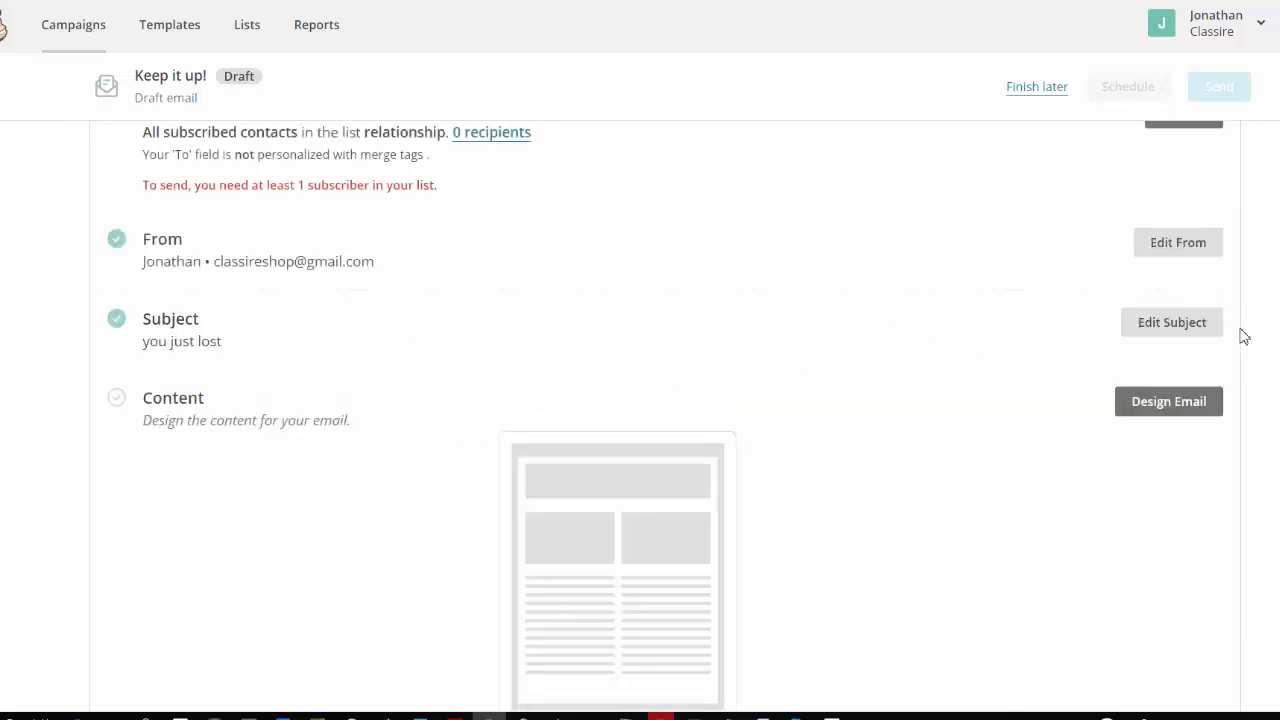
Step: Append a grinning emoji to the end of the subject line and save it
click(1178, 328)
click(642, 413)
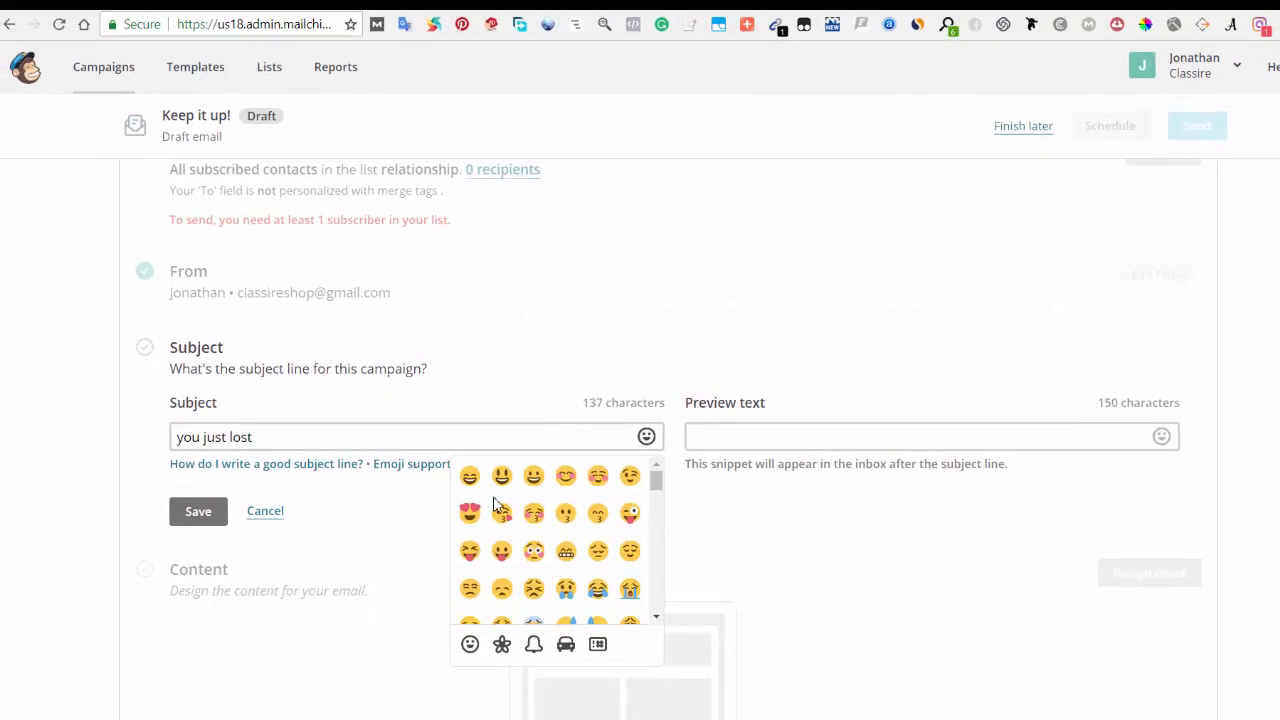
click(472, 478)
click(200, 514)
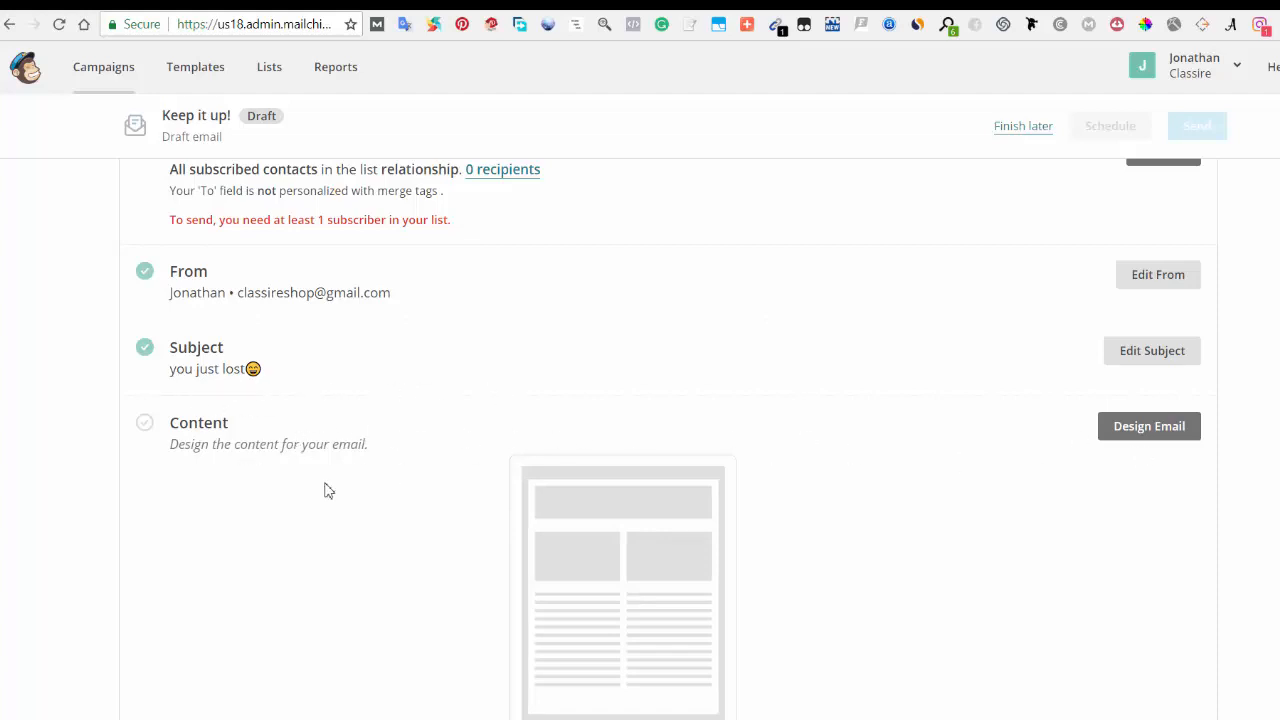
Step: Open the email design step for the campaign content
scroll(266, 437, down, 3)
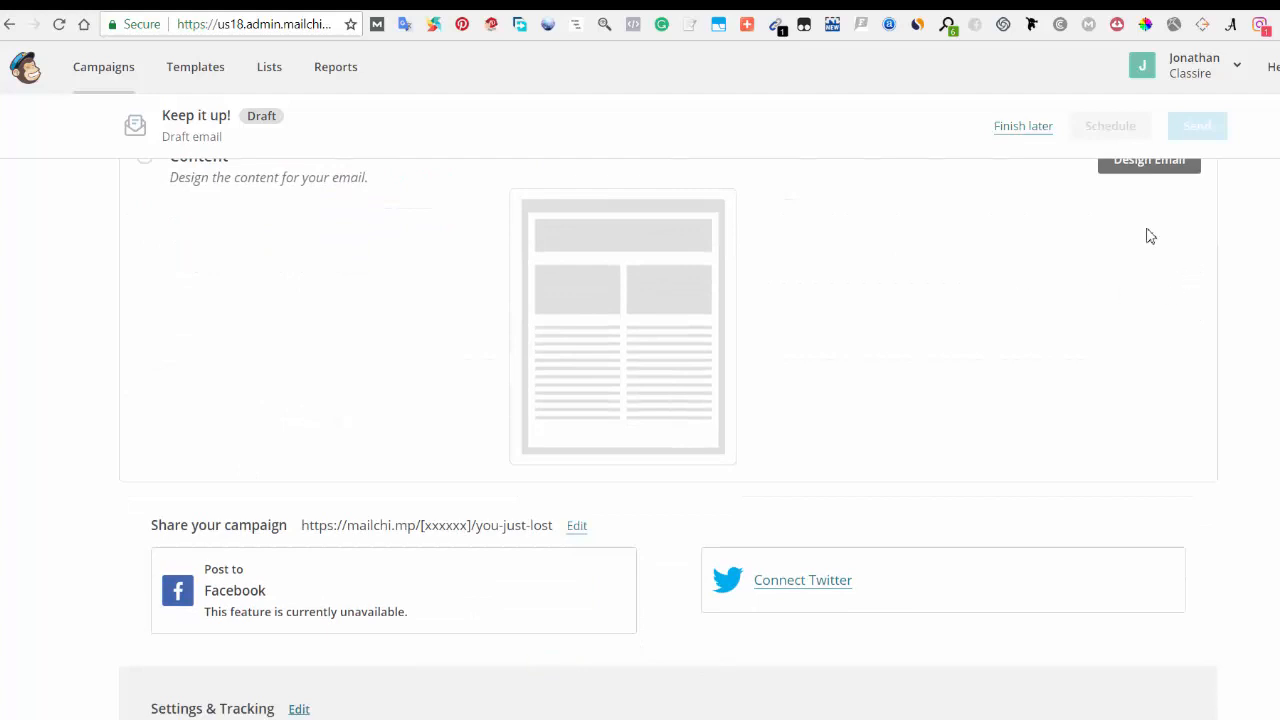
scroll(1149, 240, up, 1)
click(1147, 256)
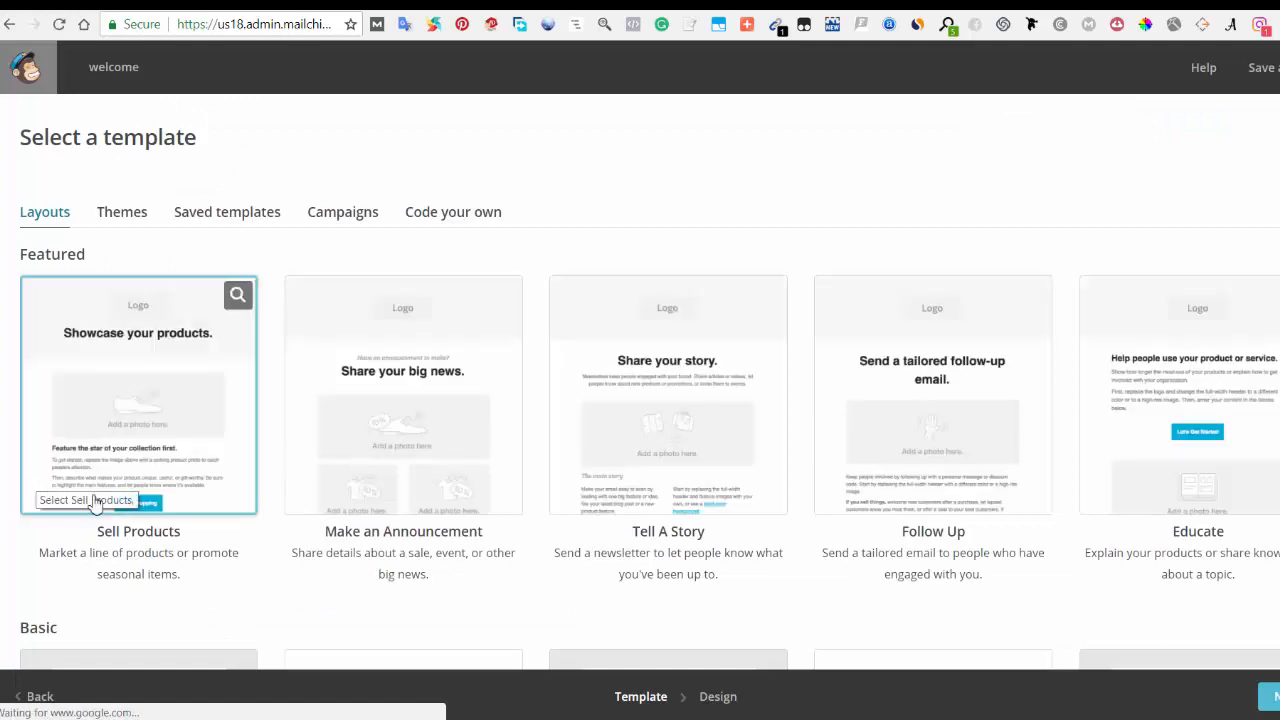
Step: Browse the featured and basic layouts and select the Simple Text template
scroll(143, 509, down, 6)
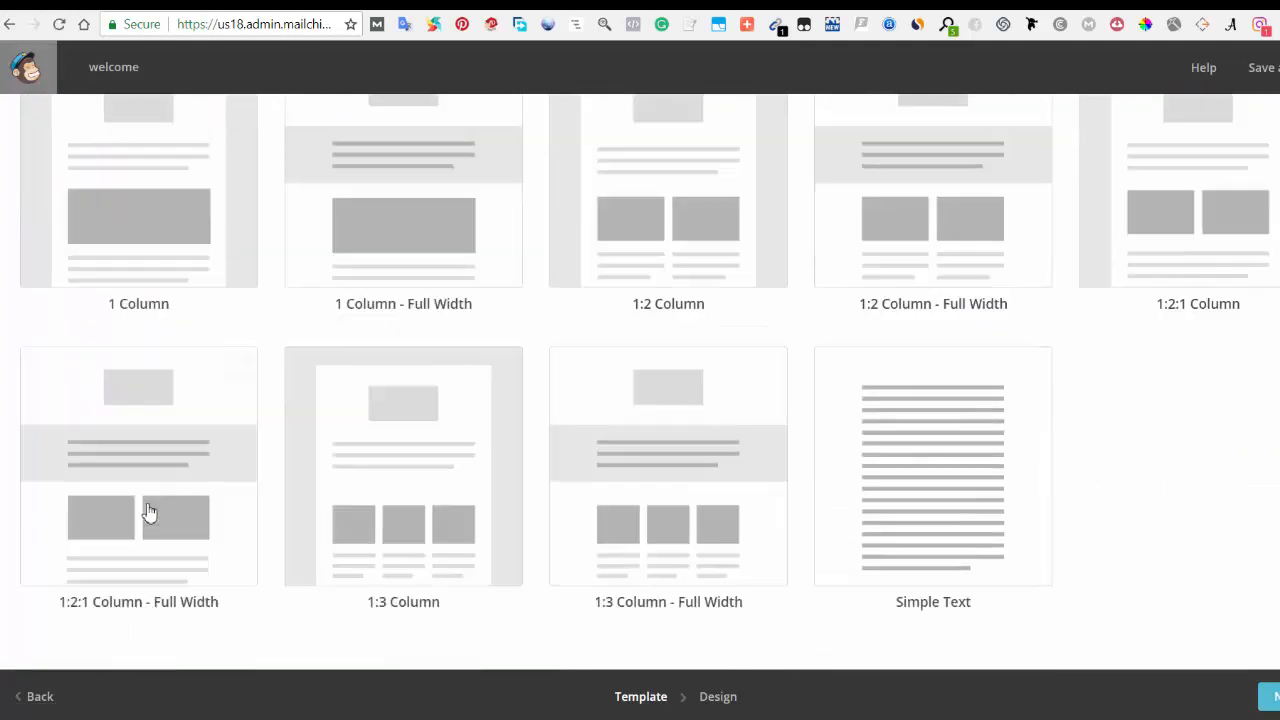
scroll(148, 512, up, 5)
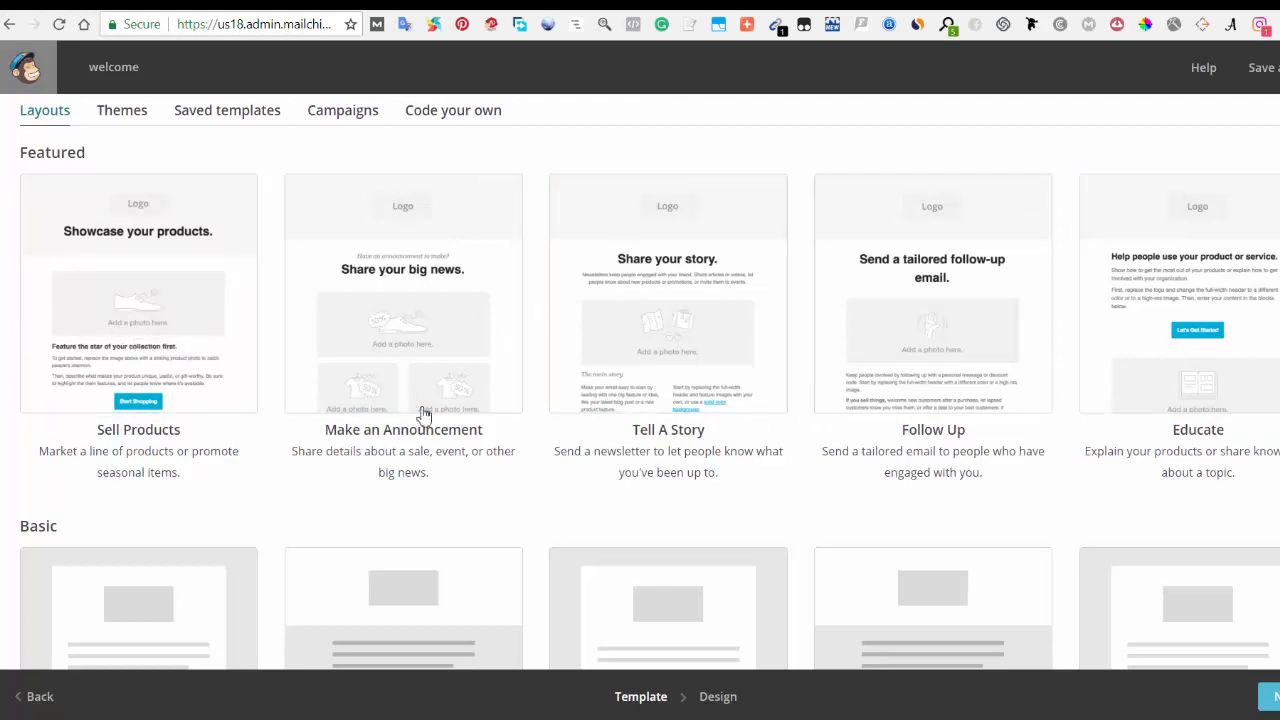
scroll(424, 414, down, 3)
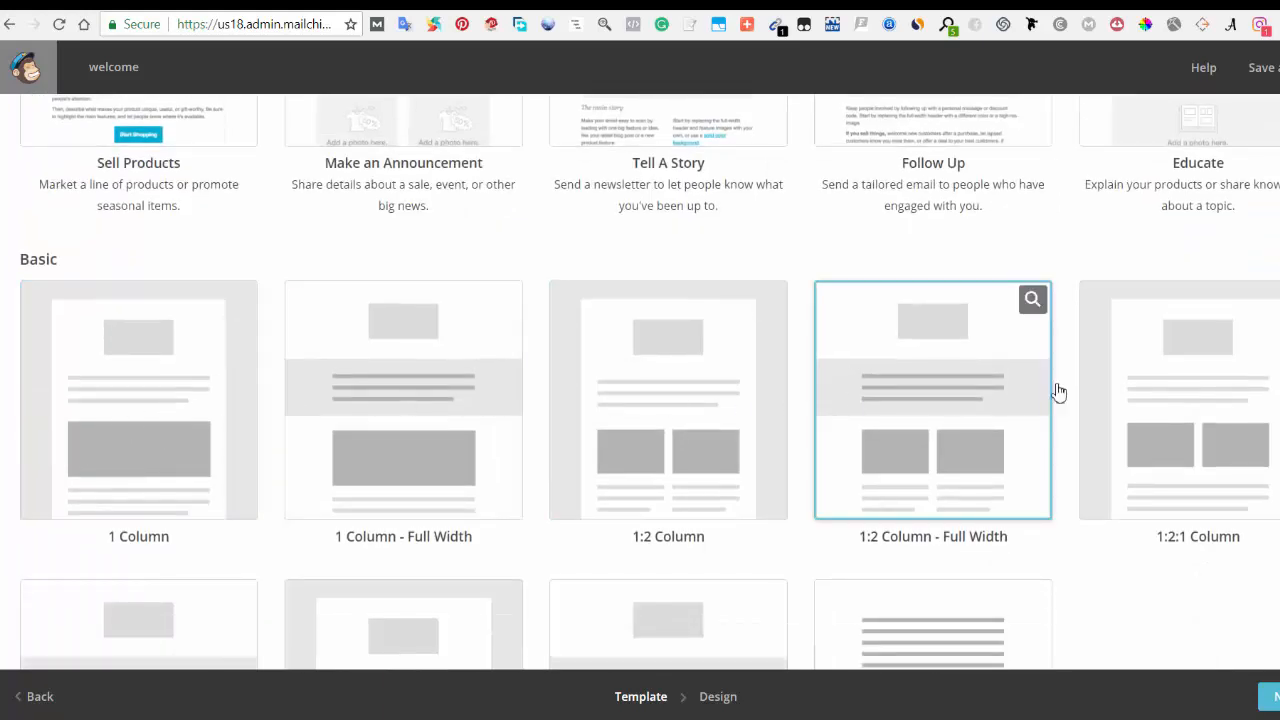
scroll(1180, 433, down, 3)
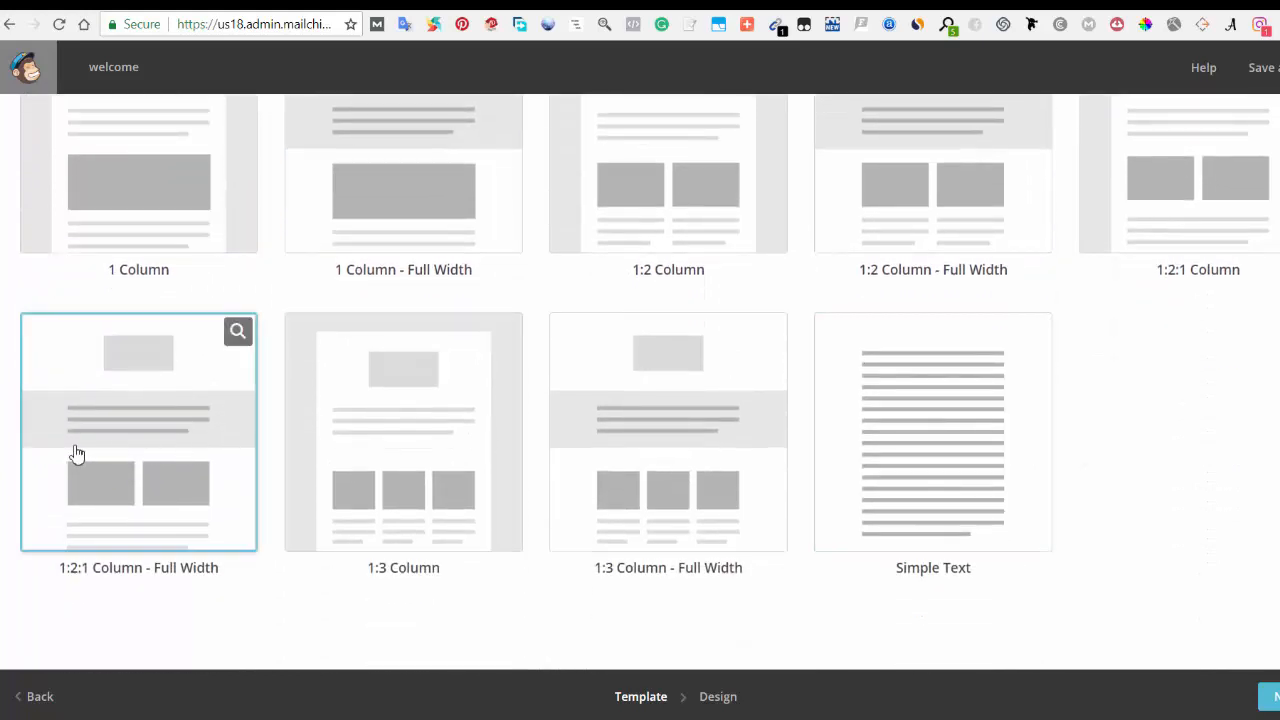
scroll(935, 525, up, 2)
scroll(955, 580, down, 1)
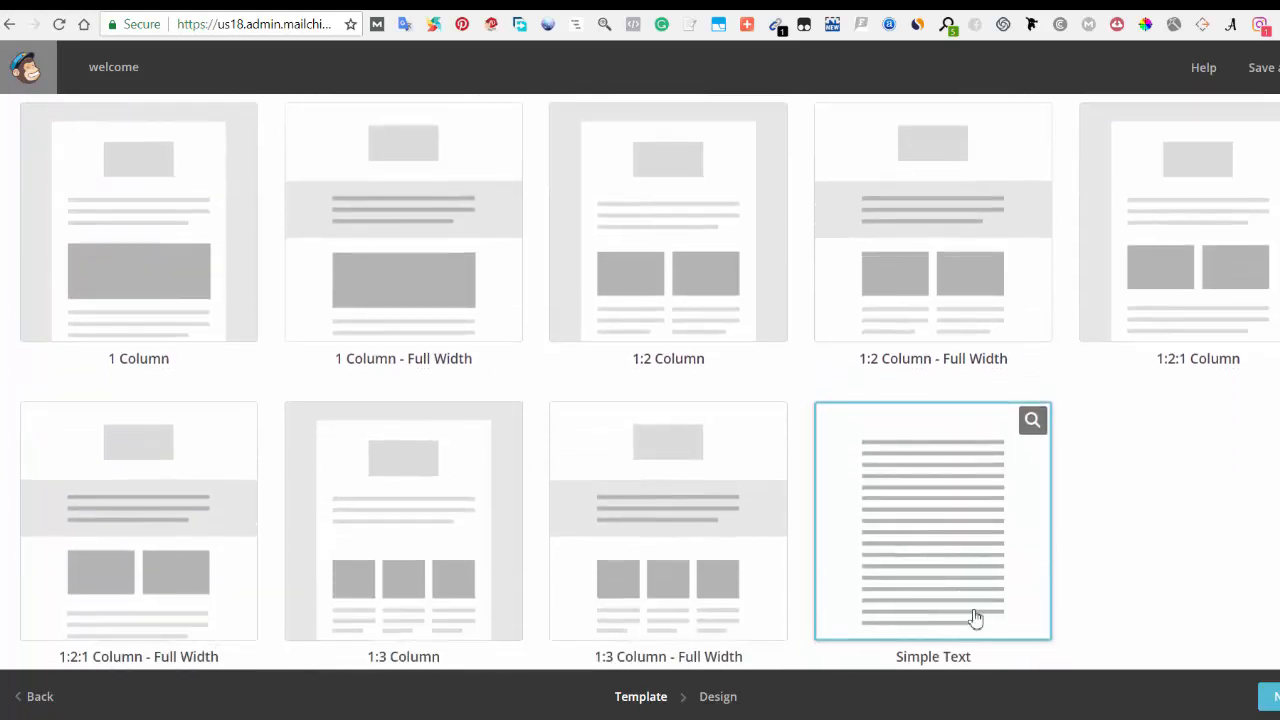
scroll(955, 610, down, 1)
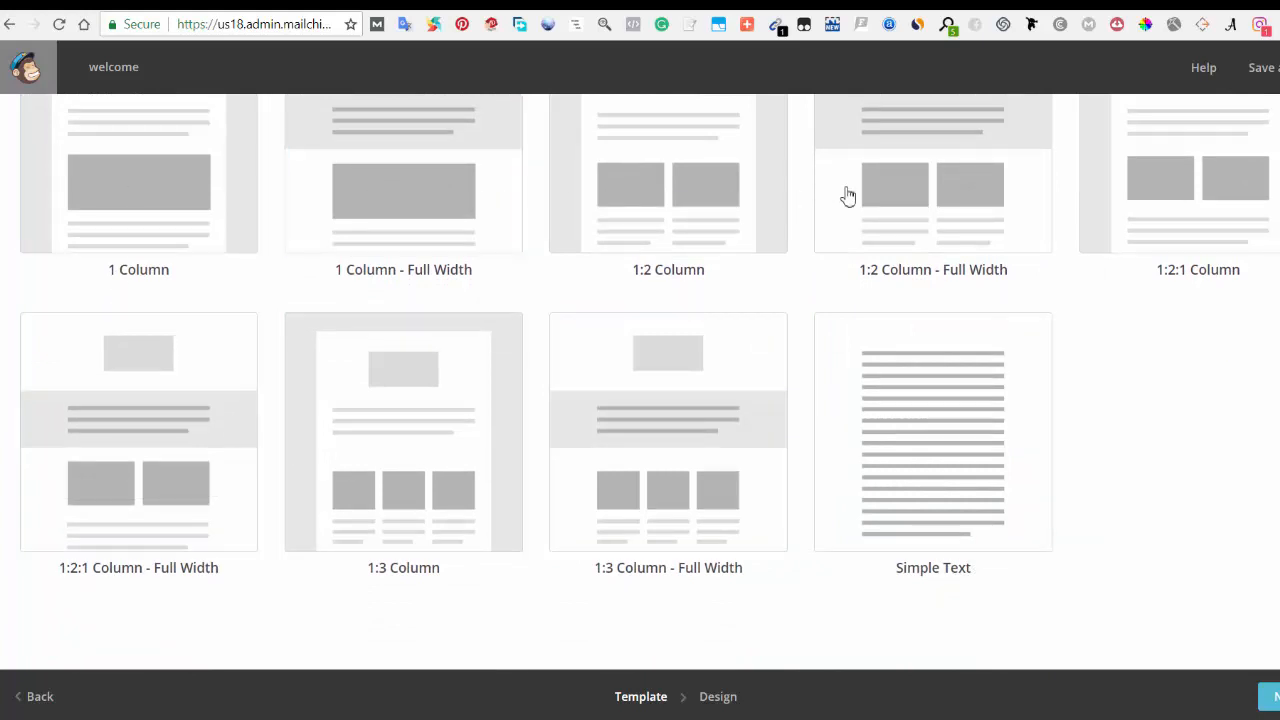
scroll(160, 450, up, 5)
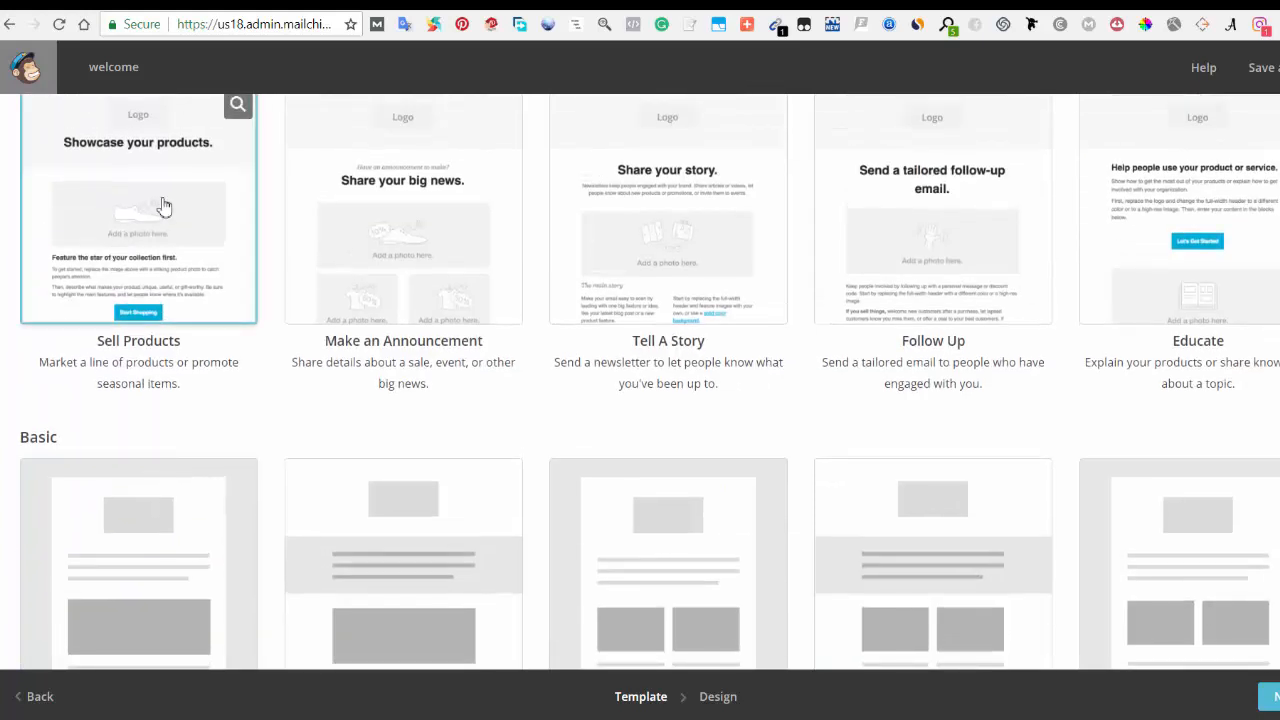
scroll(1100, 280, up, 2)
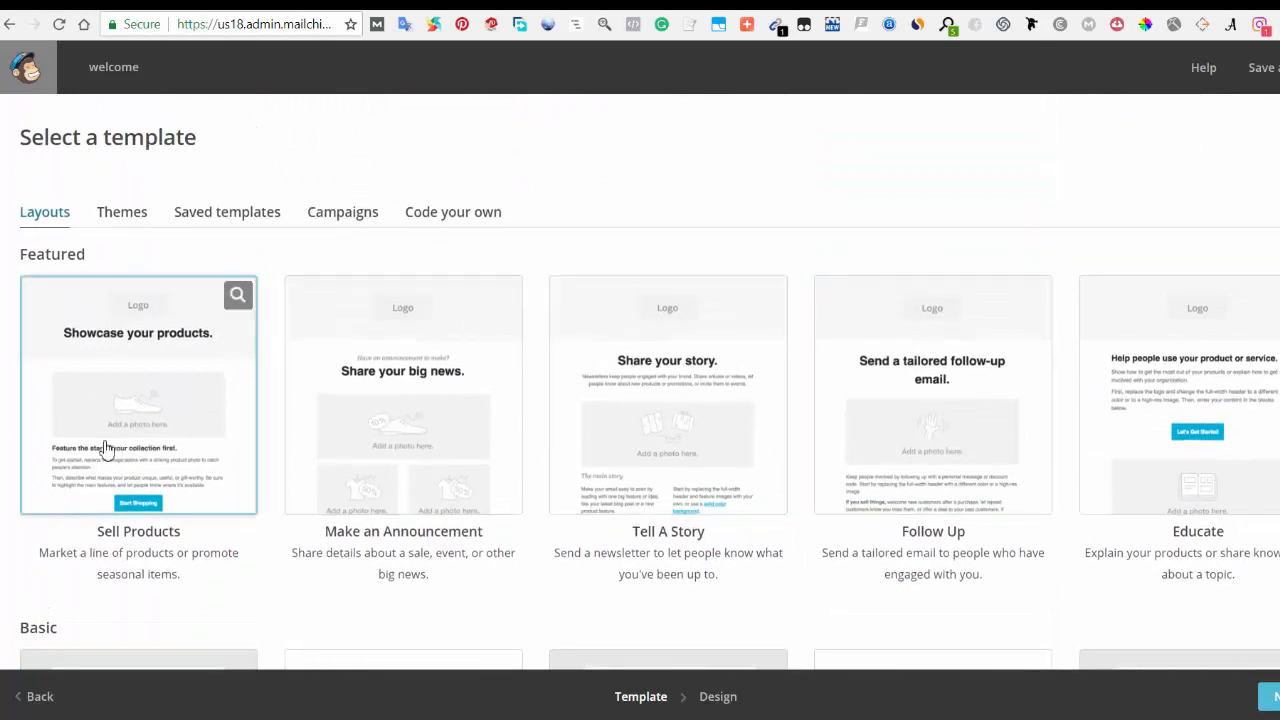
scroll(1180, 466, down, 7)
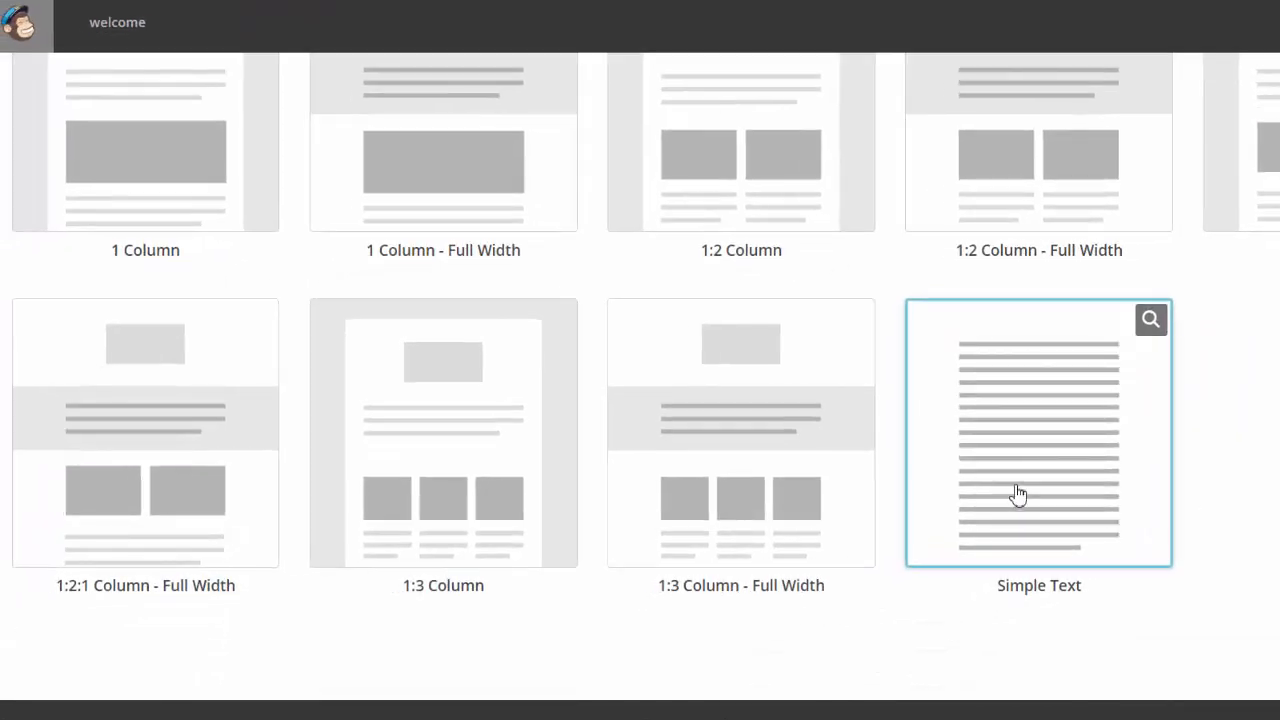
click(1017, 494)
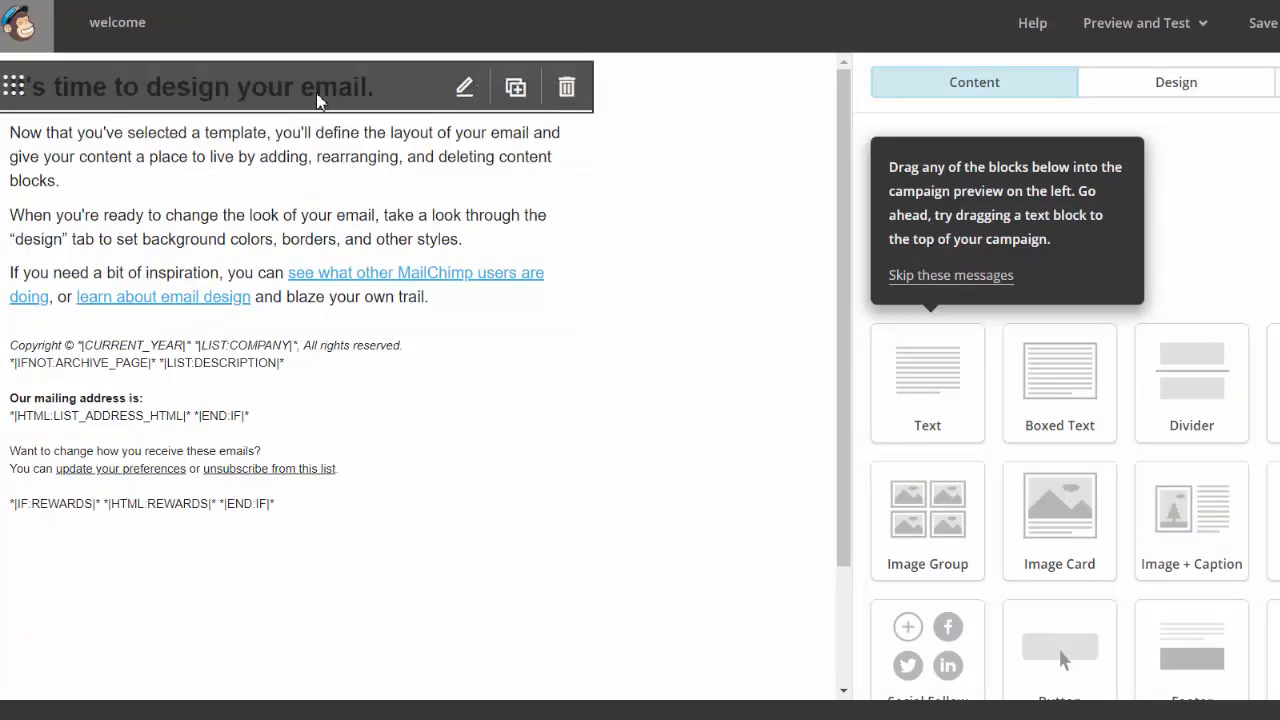
Step: Replace the template heading text with "headline" and save the block
click(260, 91)
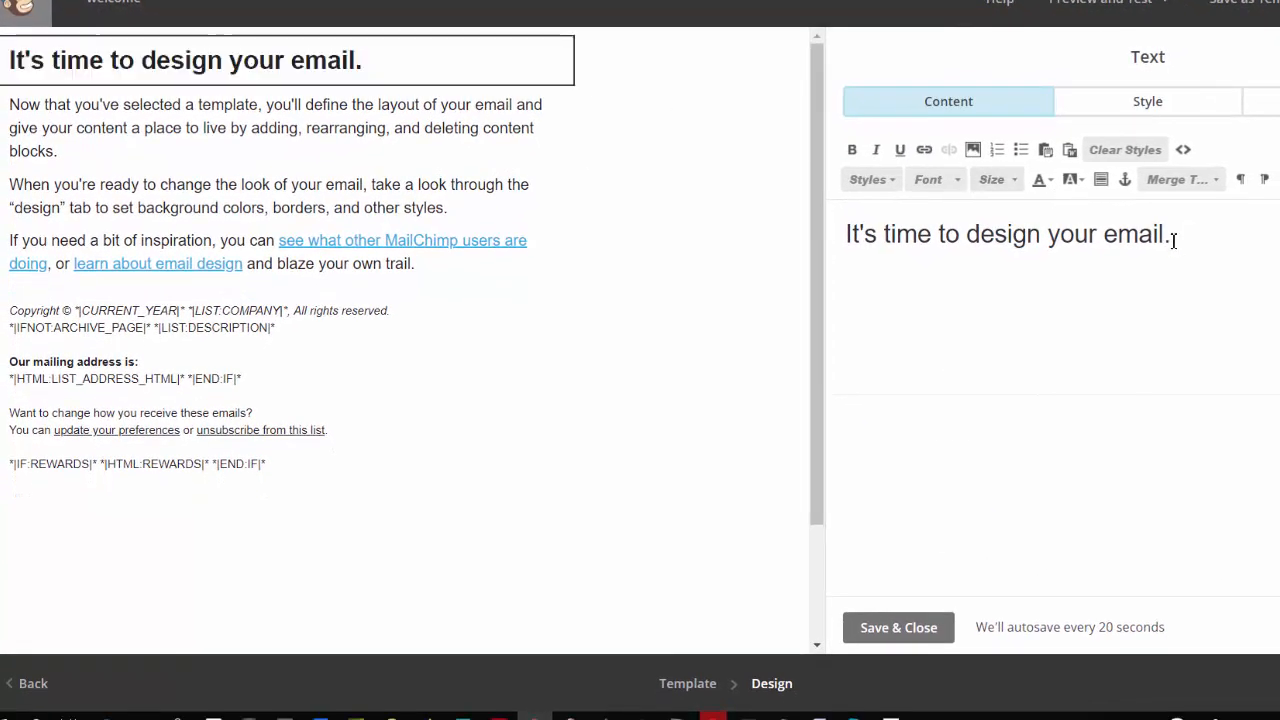
drag(1168, 251, 858, 248)
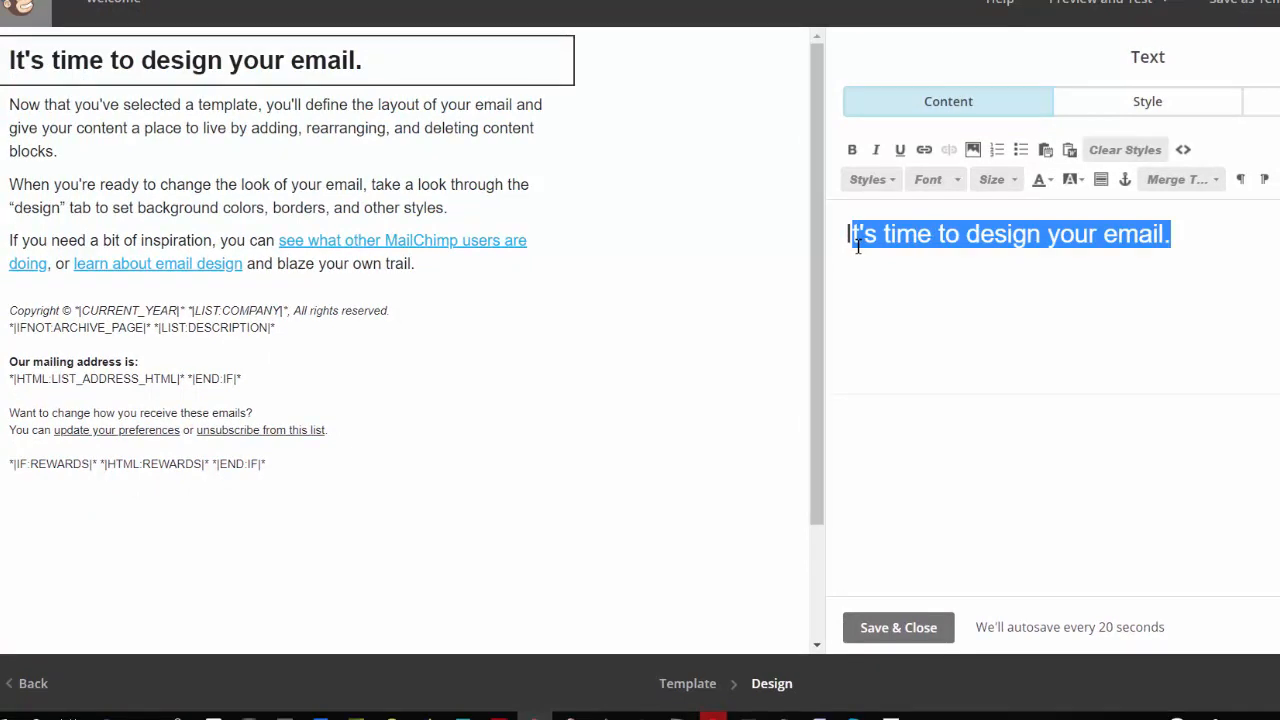
key(BackSpace)
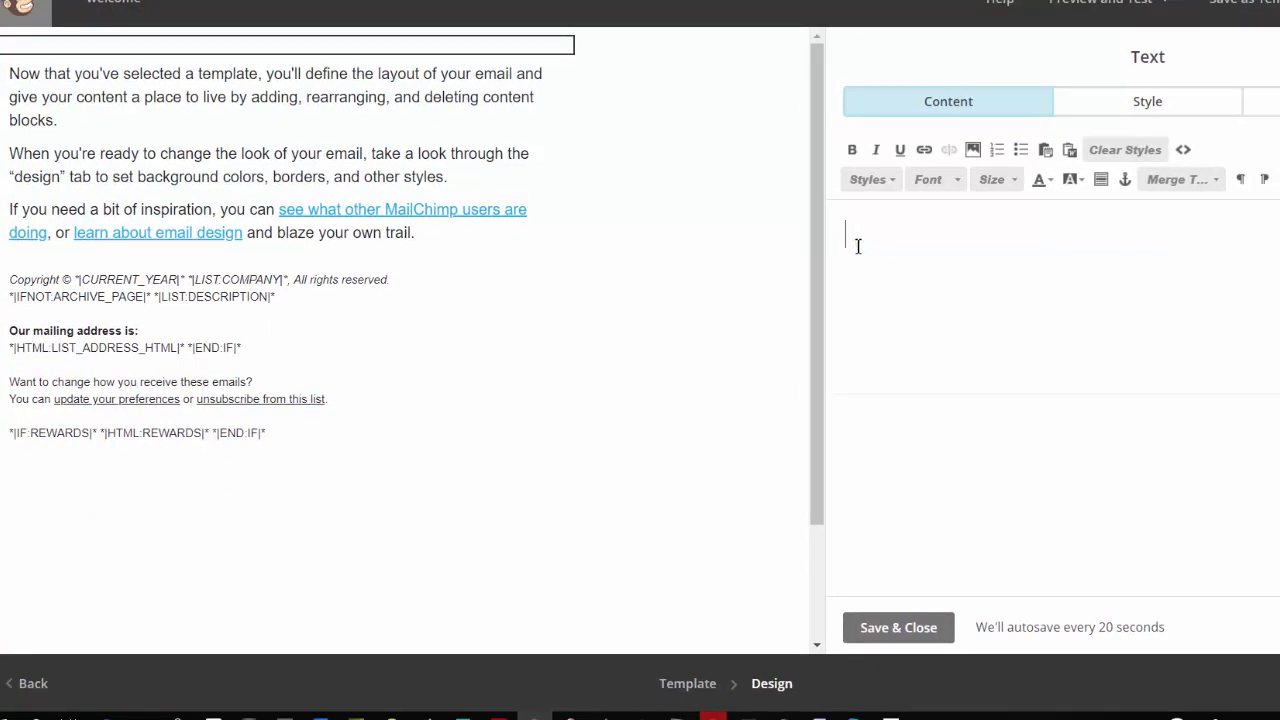
text(headline)
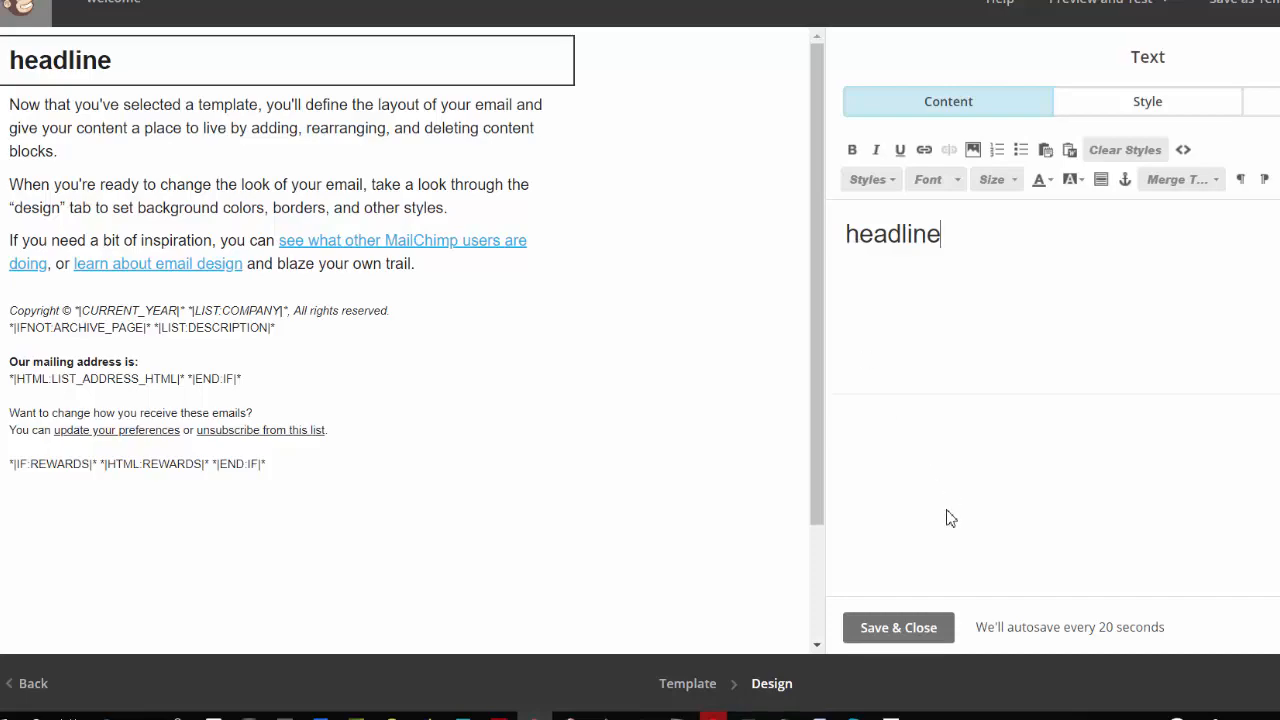
click(905, 634)
Step: Replace the body text with "Hello" followed by the First Name merge tag
click(335, 165)
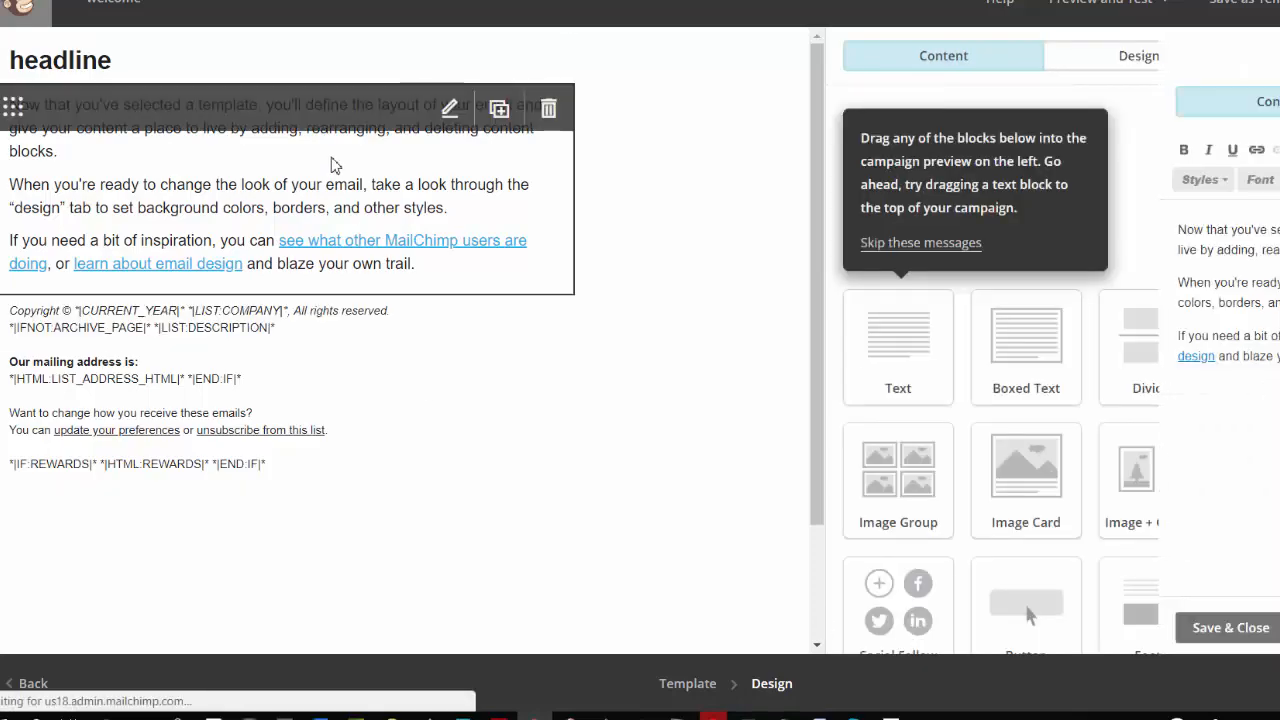
drag(978, 397, 790, 272)
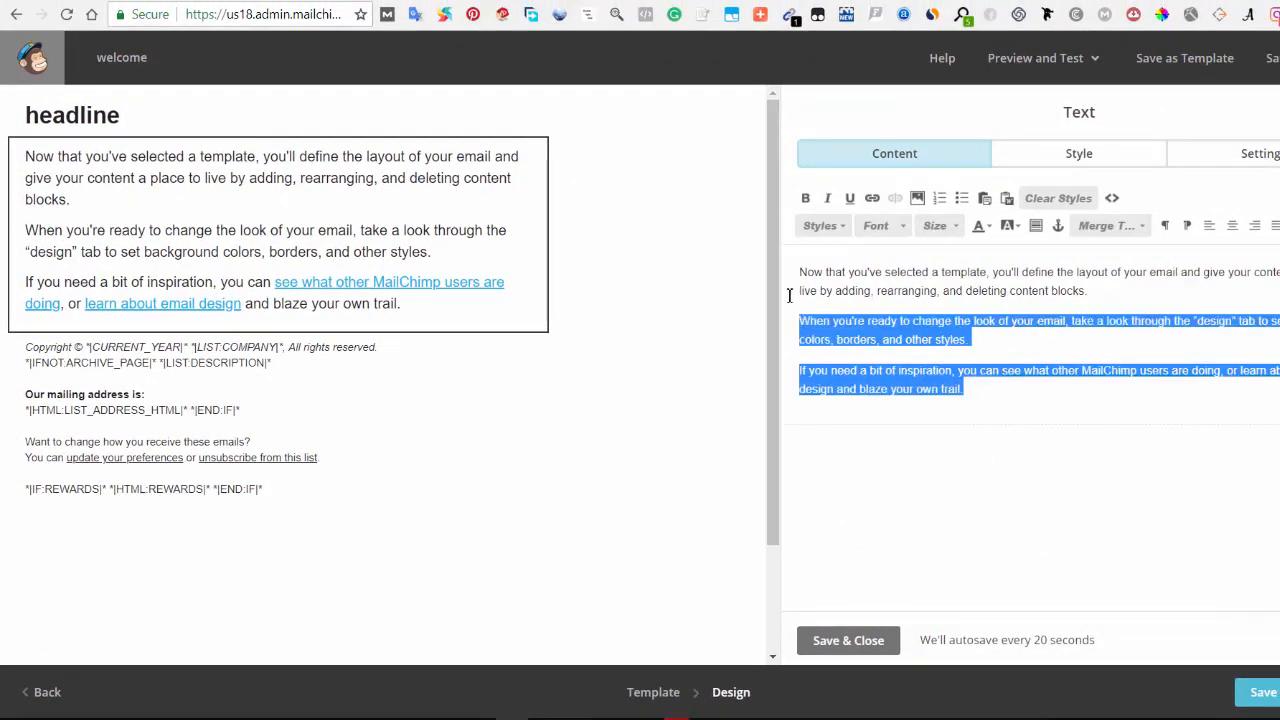
text(Hello)
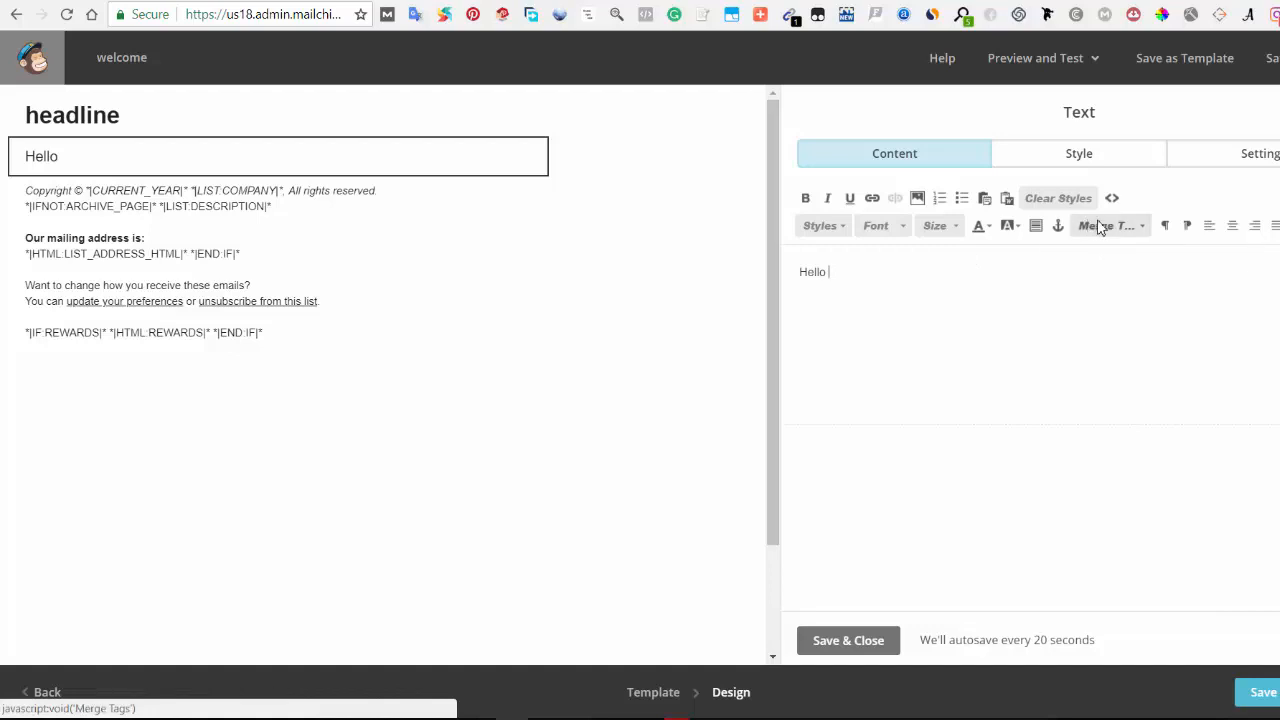
click(832, 281)
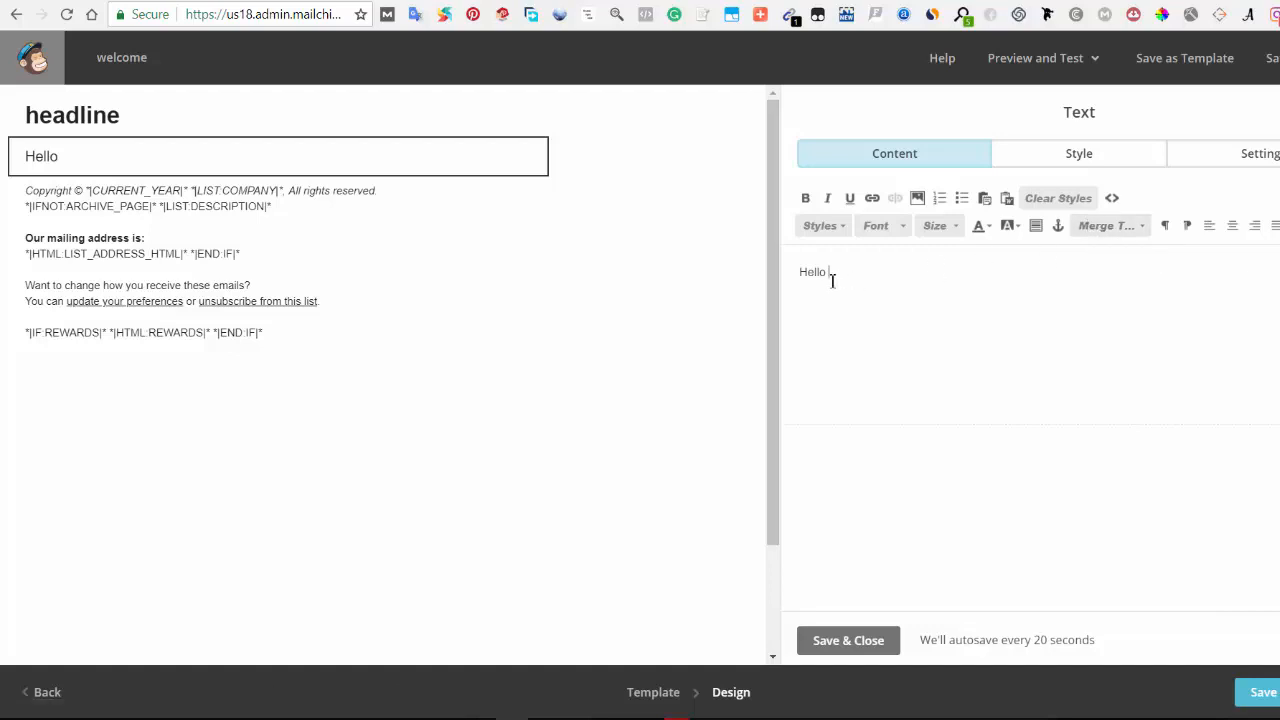
click(1104, 228)
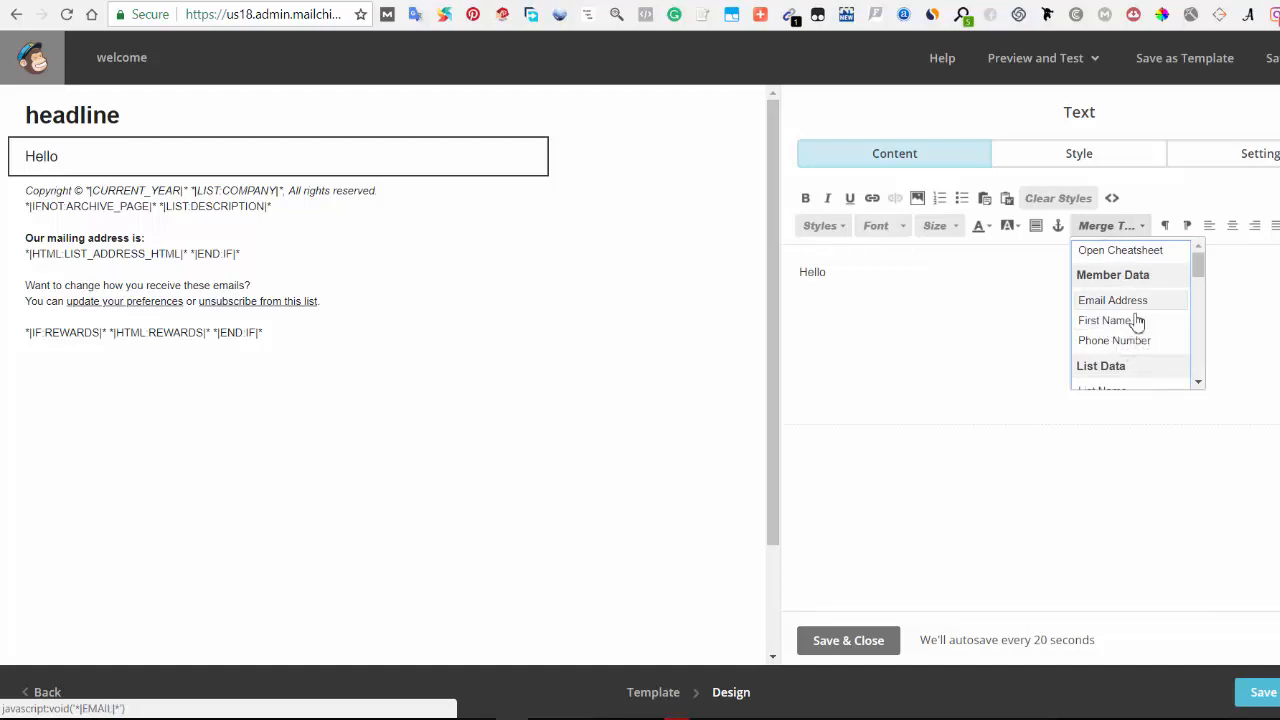
click(1116, 320)
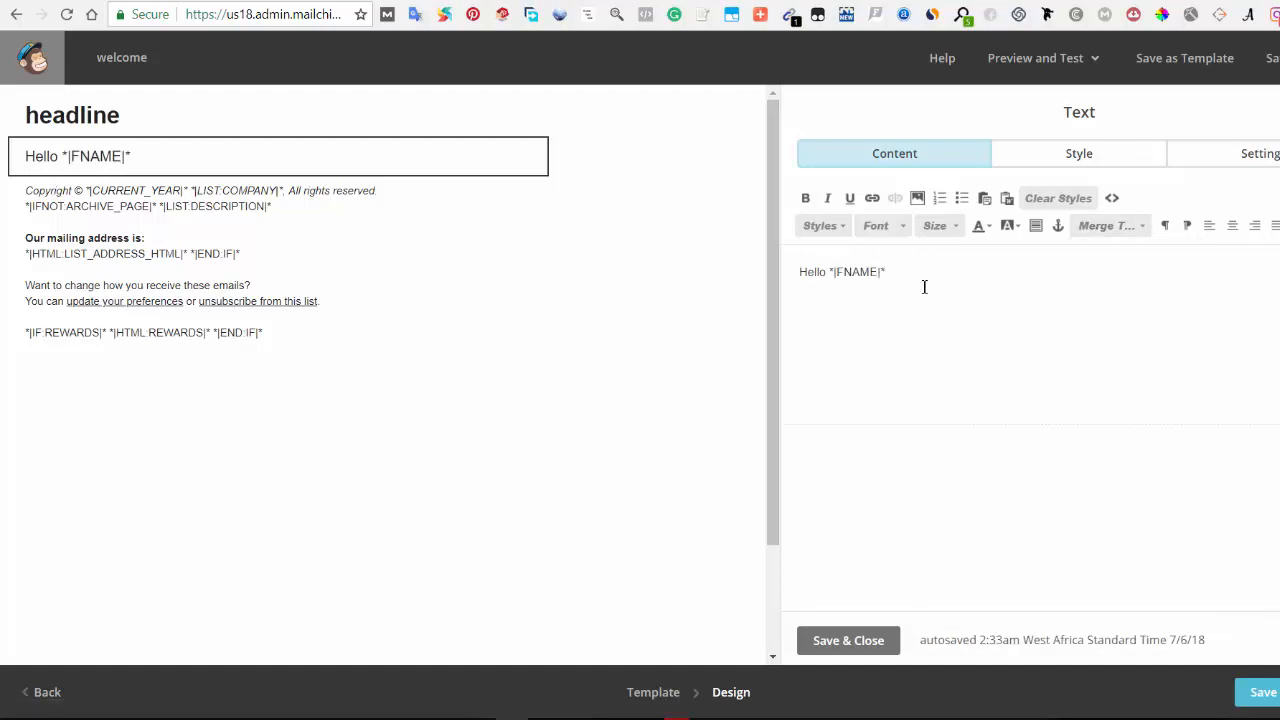
Step: Add a placeholder paragraph of repeated letters below the greeting line
key(Return)
key(Return)
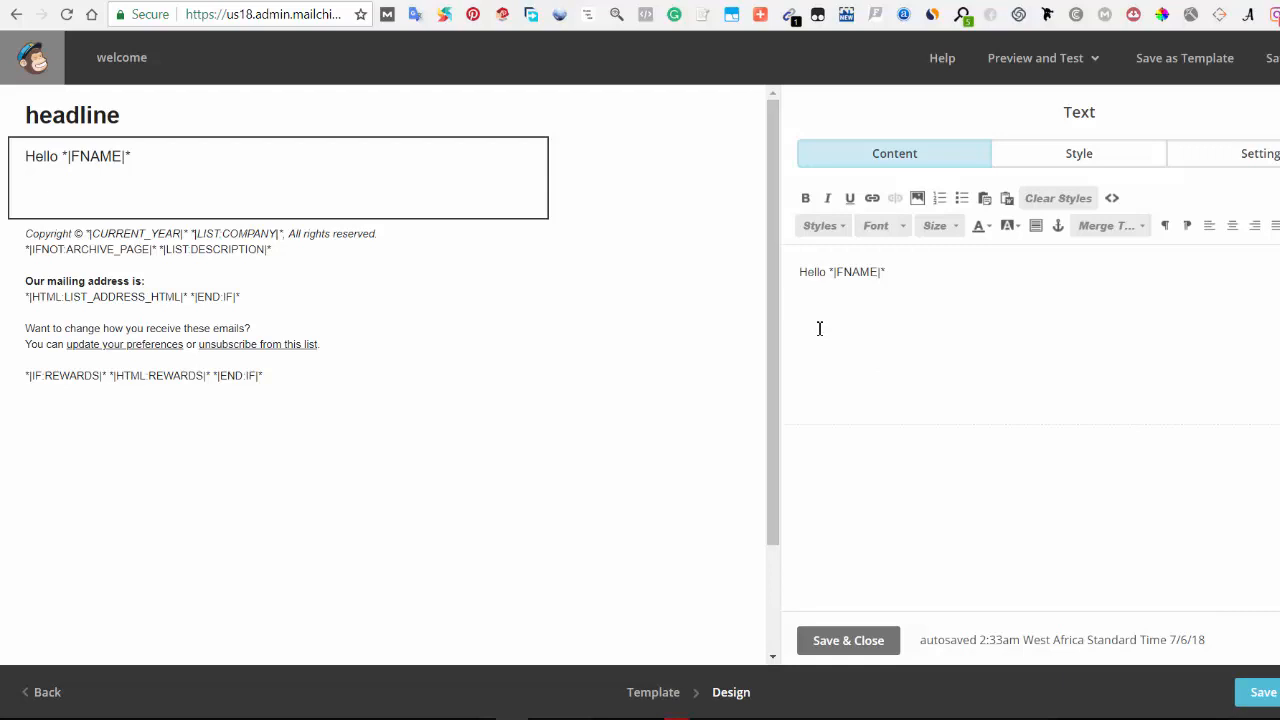
text(gggggggggggggggggggg)
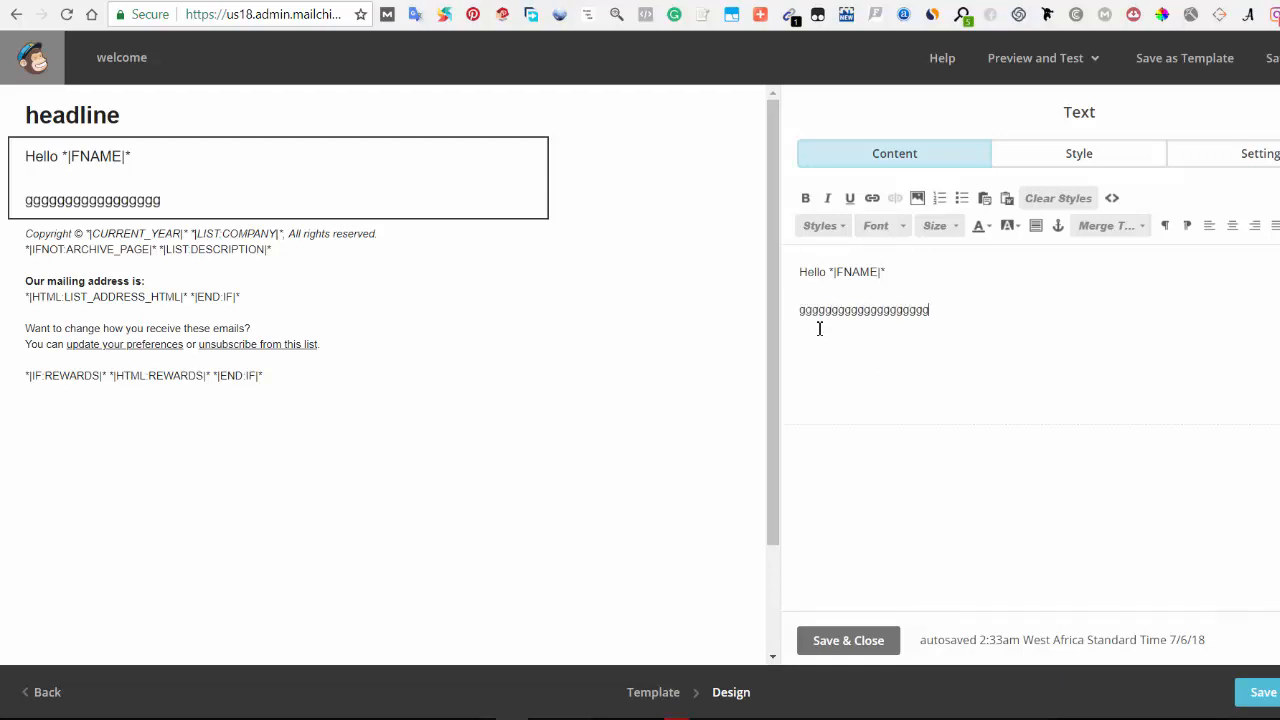
text(gggggggggggggggggghhhhhhhhhhhhhhhhhh)
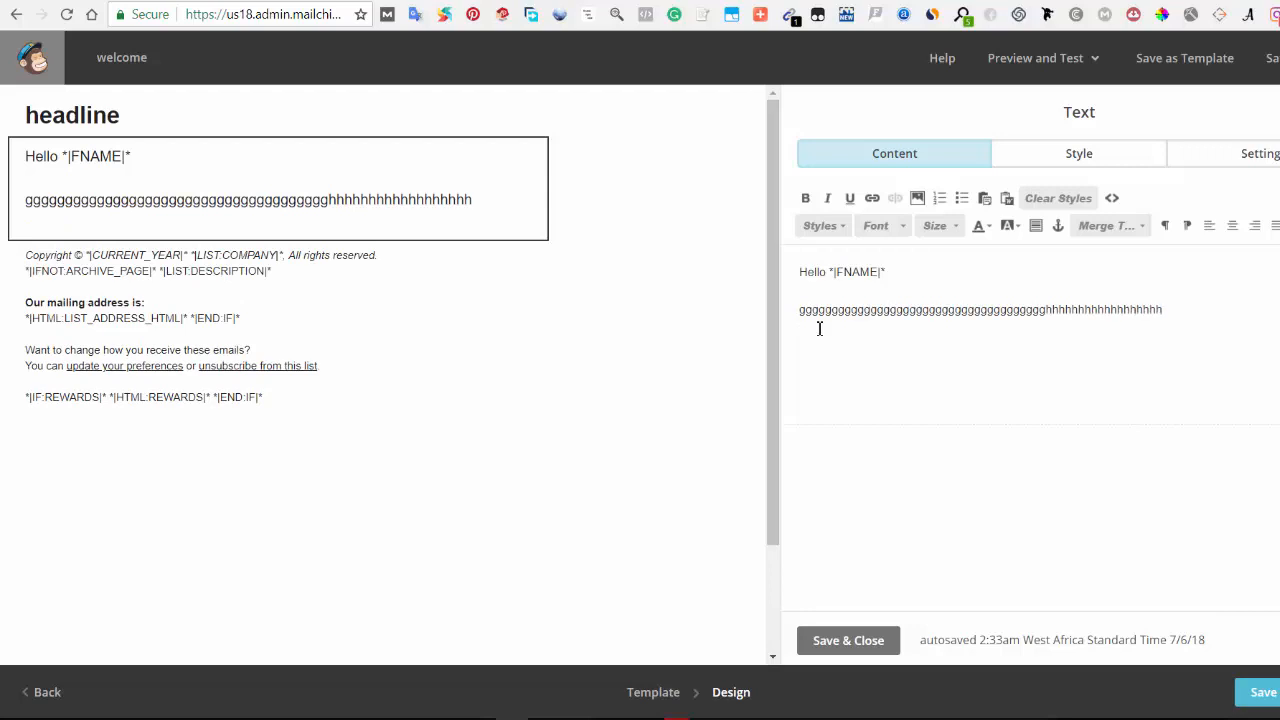
key(Return)
text(hhhhhhhhhhhhhhhhhhhdddddddddddddddddddddddddddd)
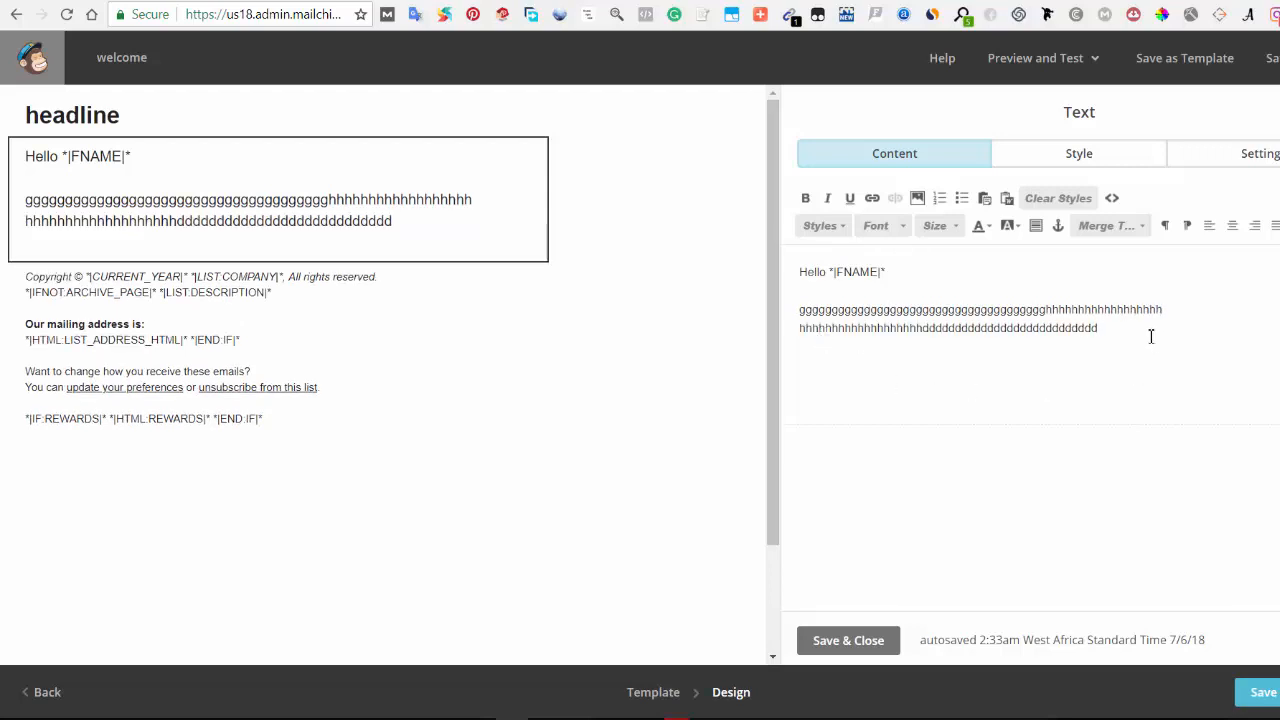
Step: Select all the block text and browse the font, size and style options
drag(1151, 336, 803, 260)
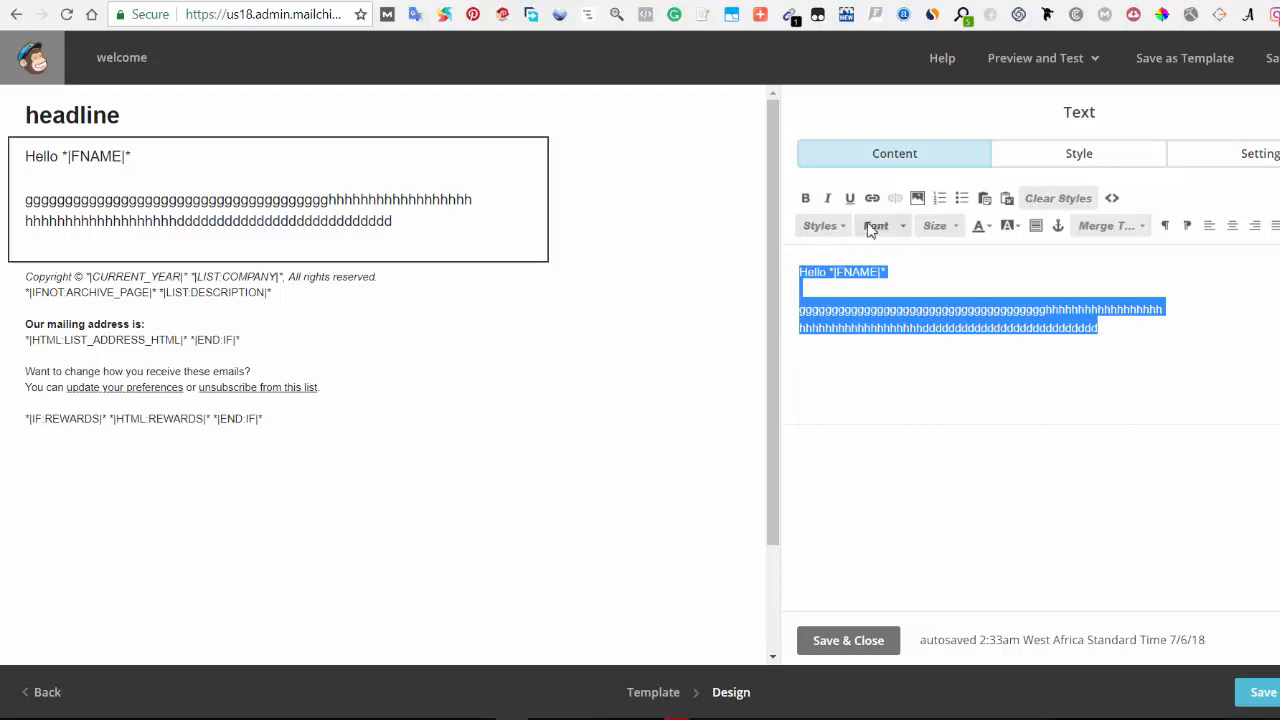
click(897, 229)
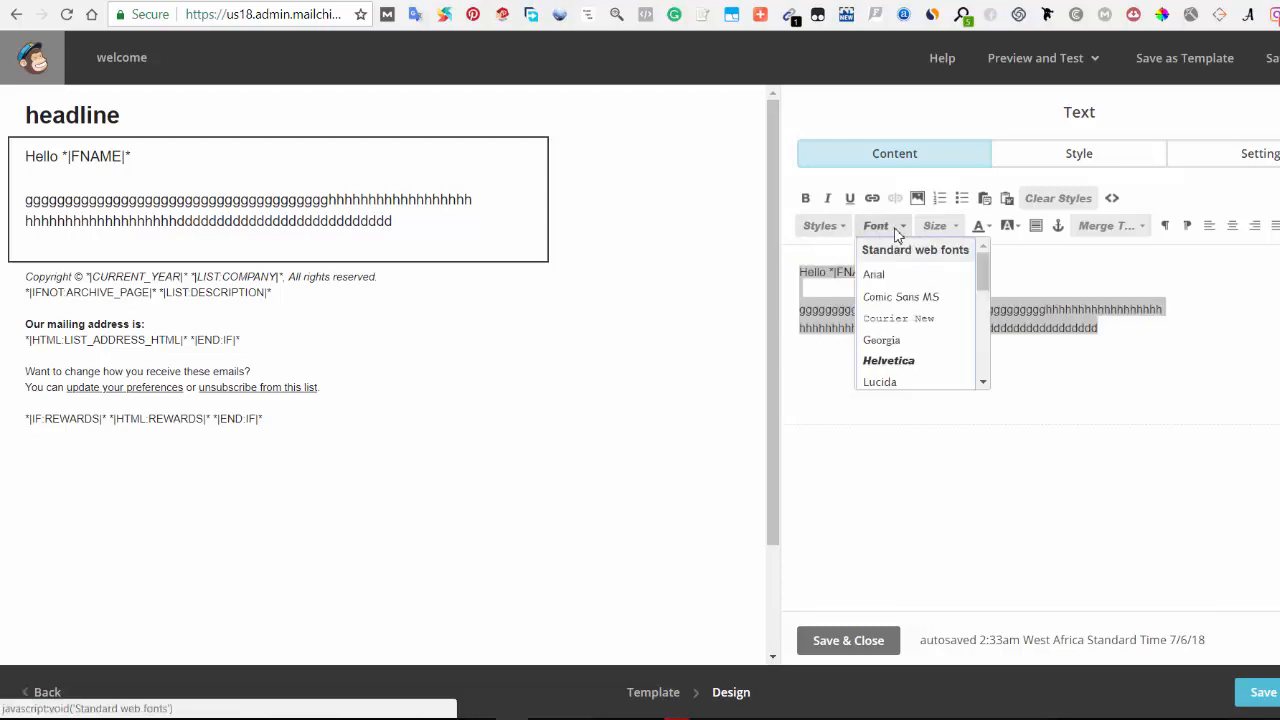
click(1043, 266)
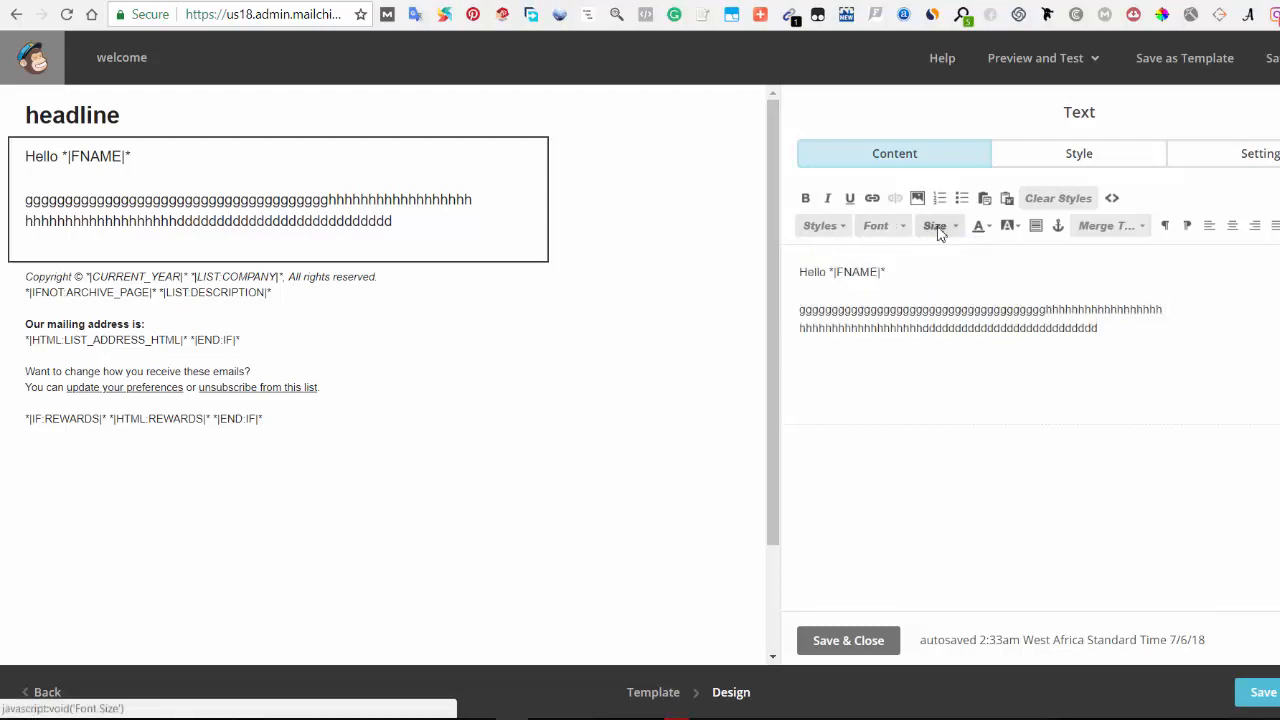
click(938, 228)
click(834, 227)
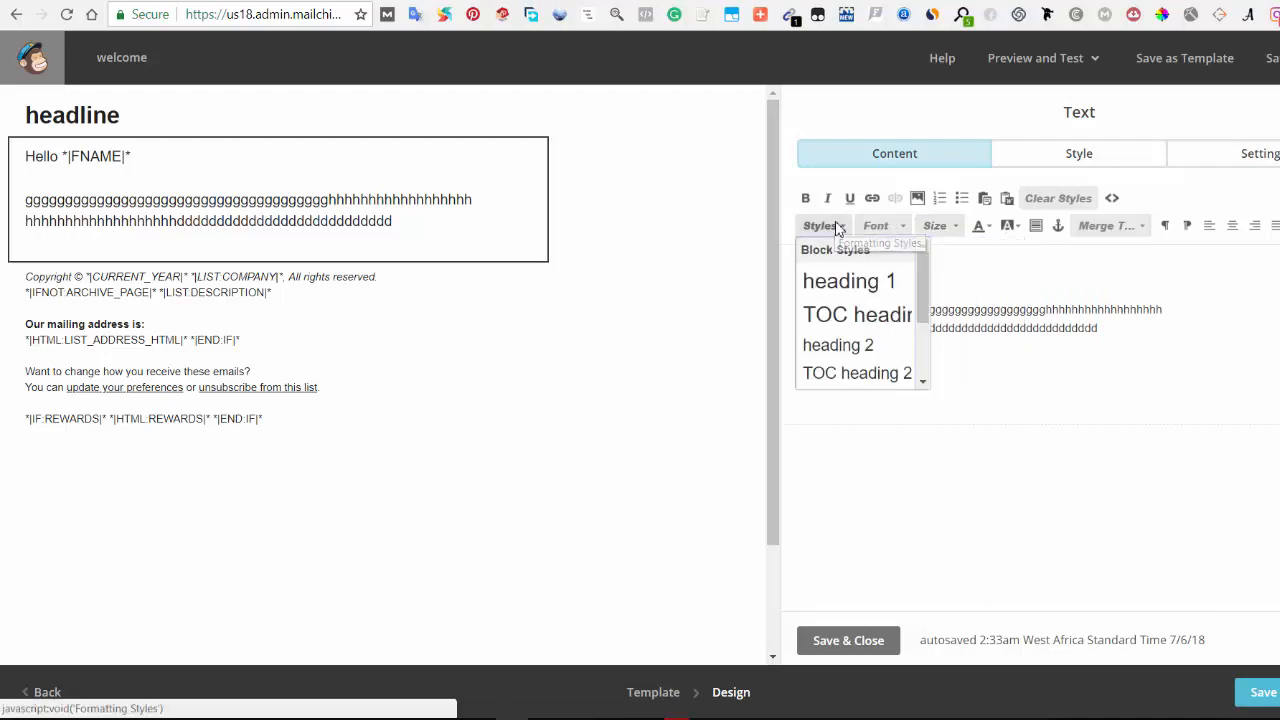
scroll(856, 305, down, 2)
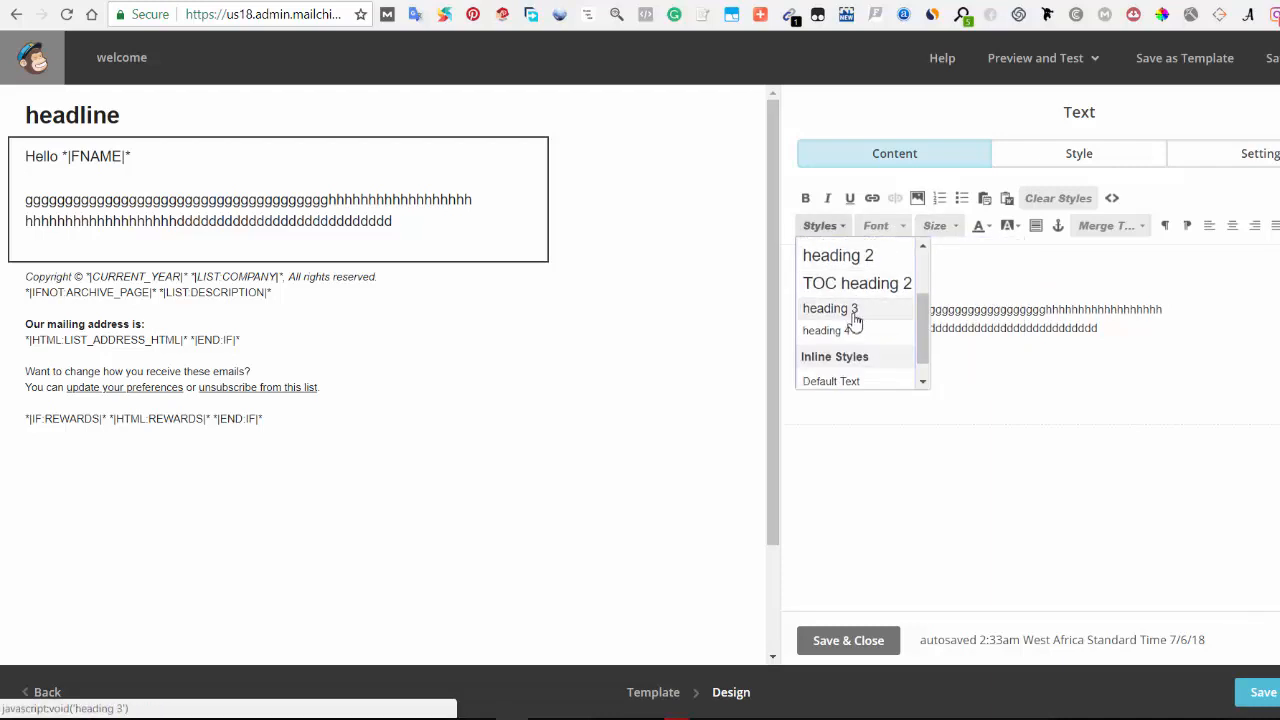
scroll(853, 335, down, 1)
click(990, 328)
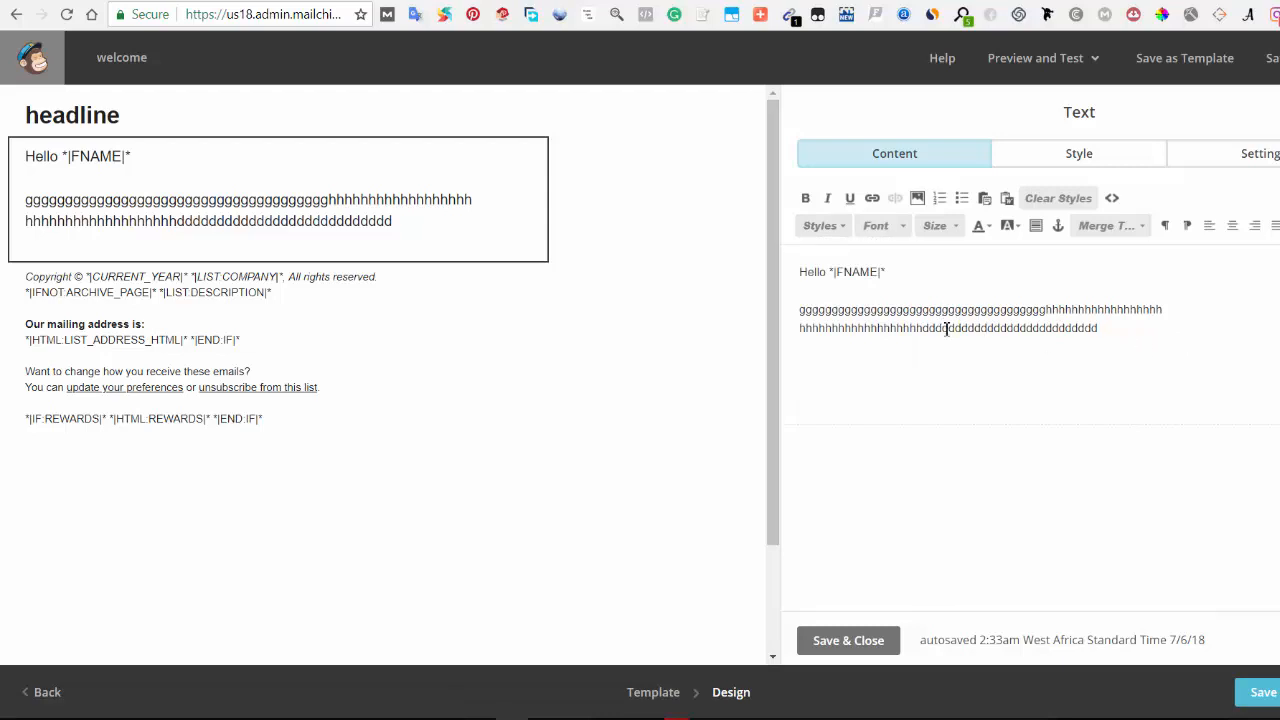
Step: Make the first few g's of the paragraph bold, italic and a link
drag(988, 326, 1085, 336)
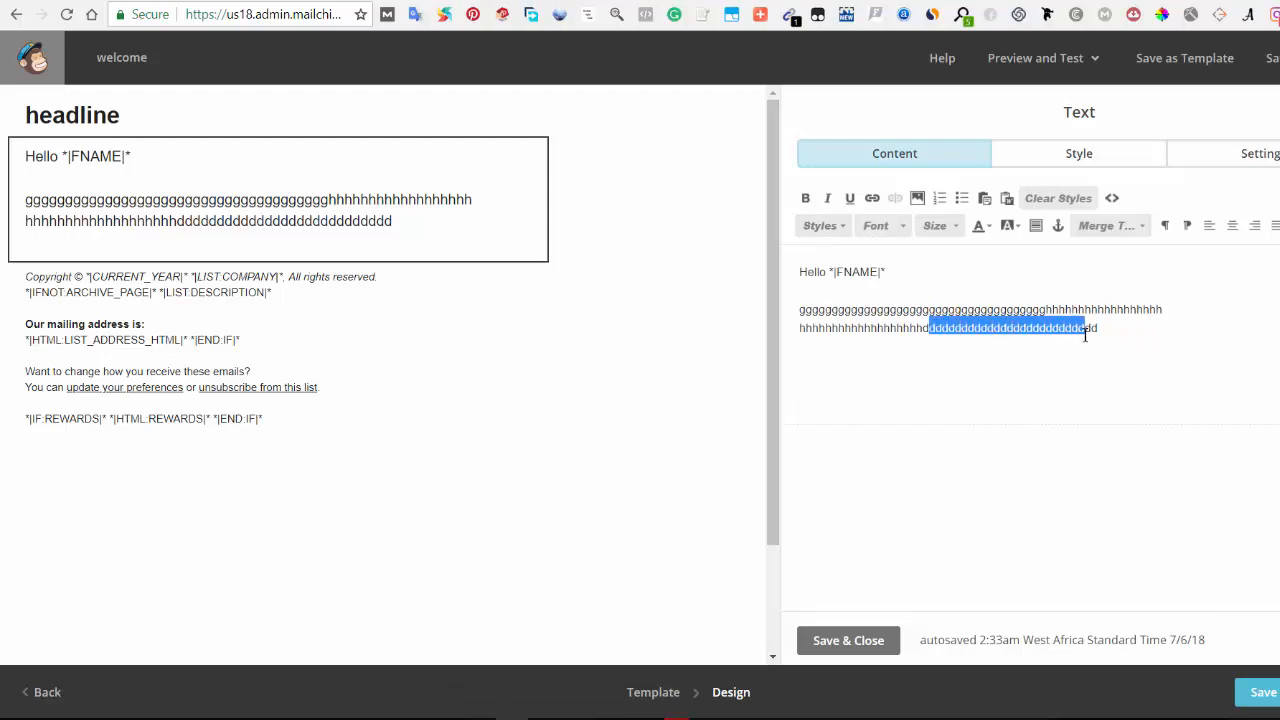
click(1145, 355)
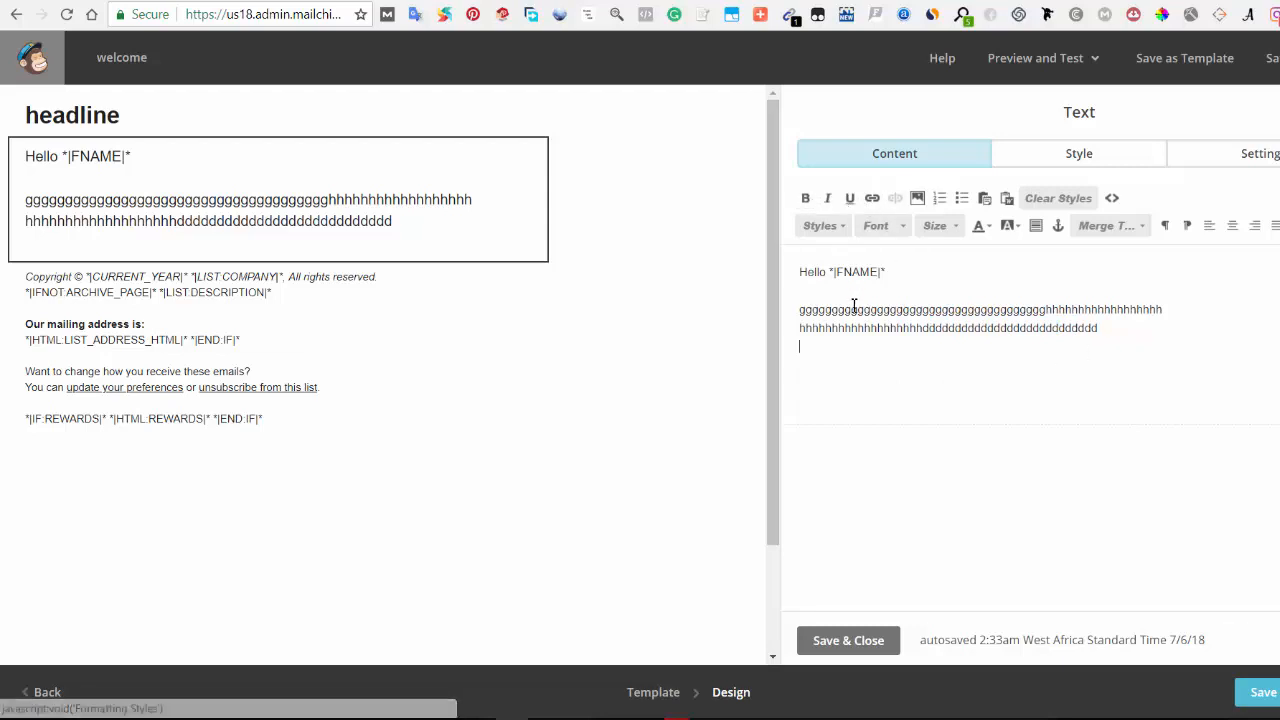
drag(852, 310, 806, 312)
click(805, 198)
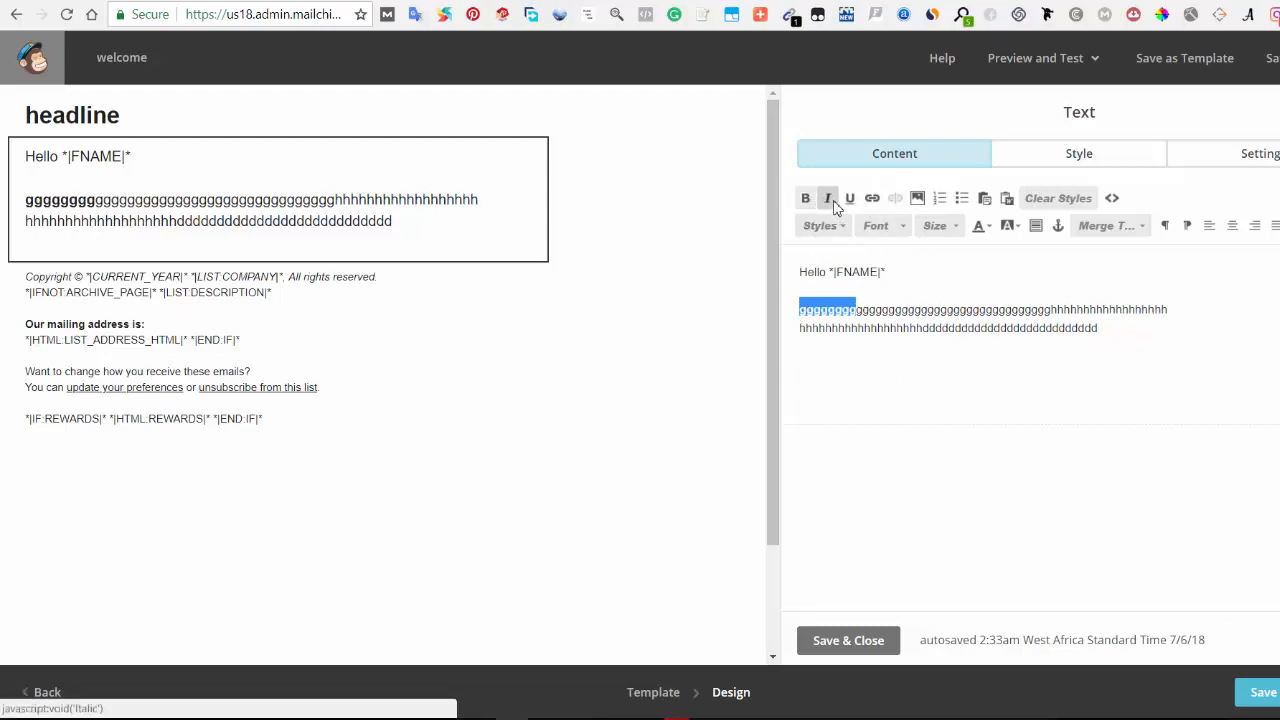
click(830, 199)
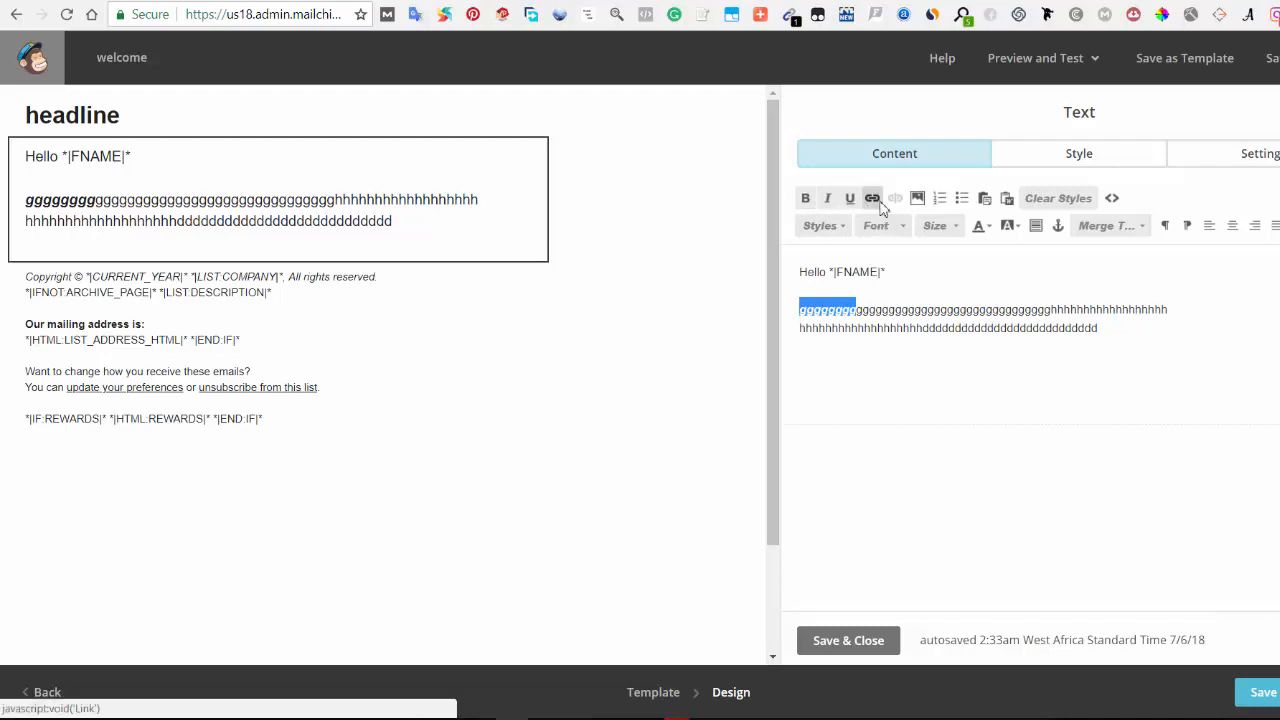
click(872, 199)
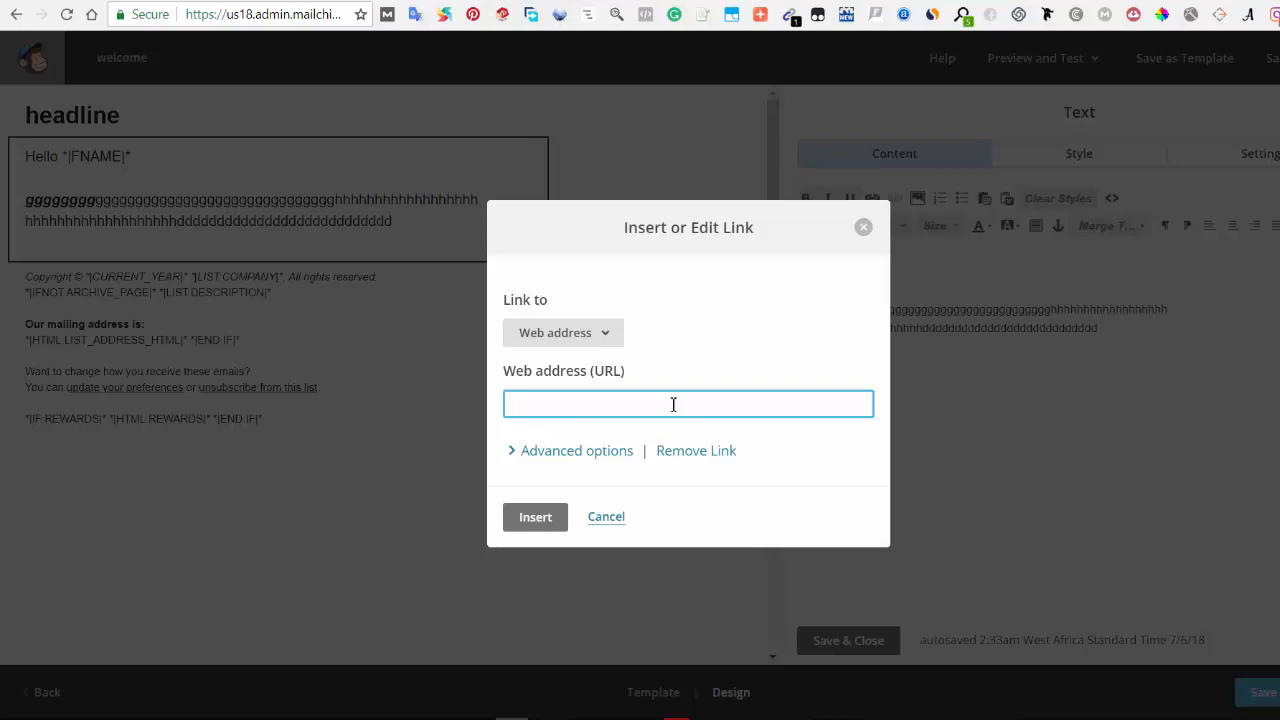
click(545, 521)
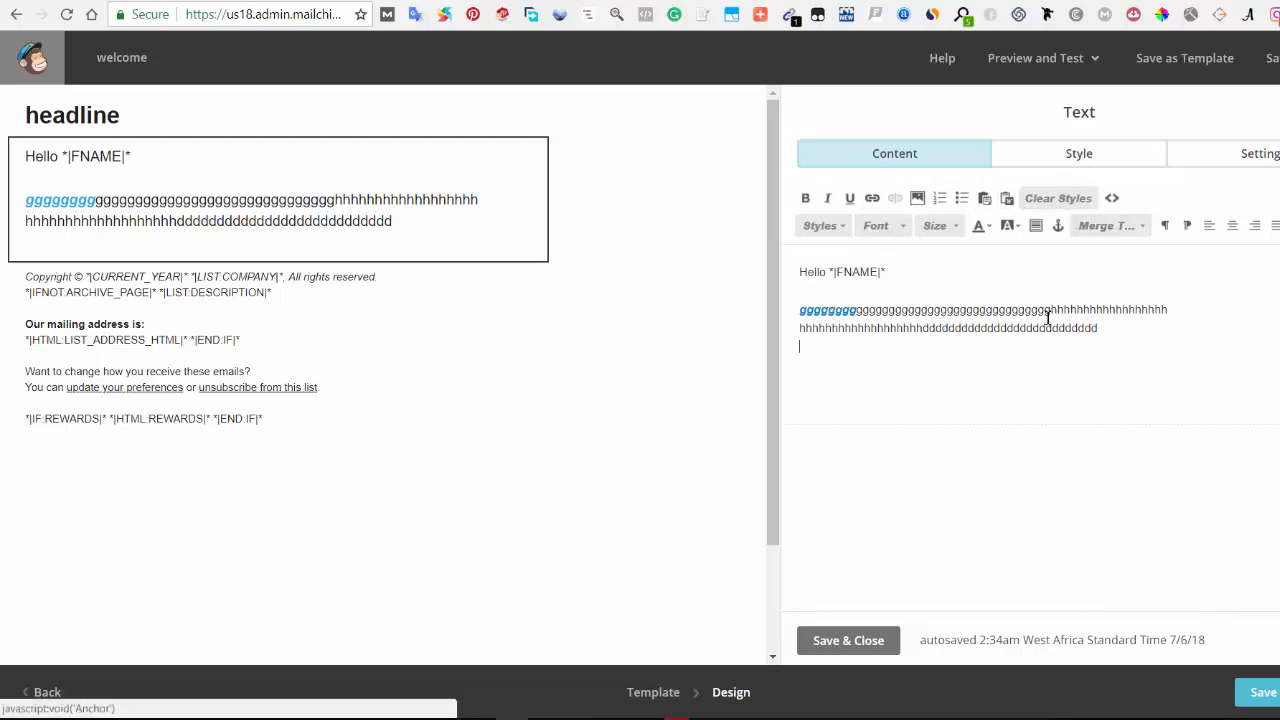
Step: Try centre, right and left alignment and both text directions on the placeholder paragraph
drag(1099, 329, 792, 309)
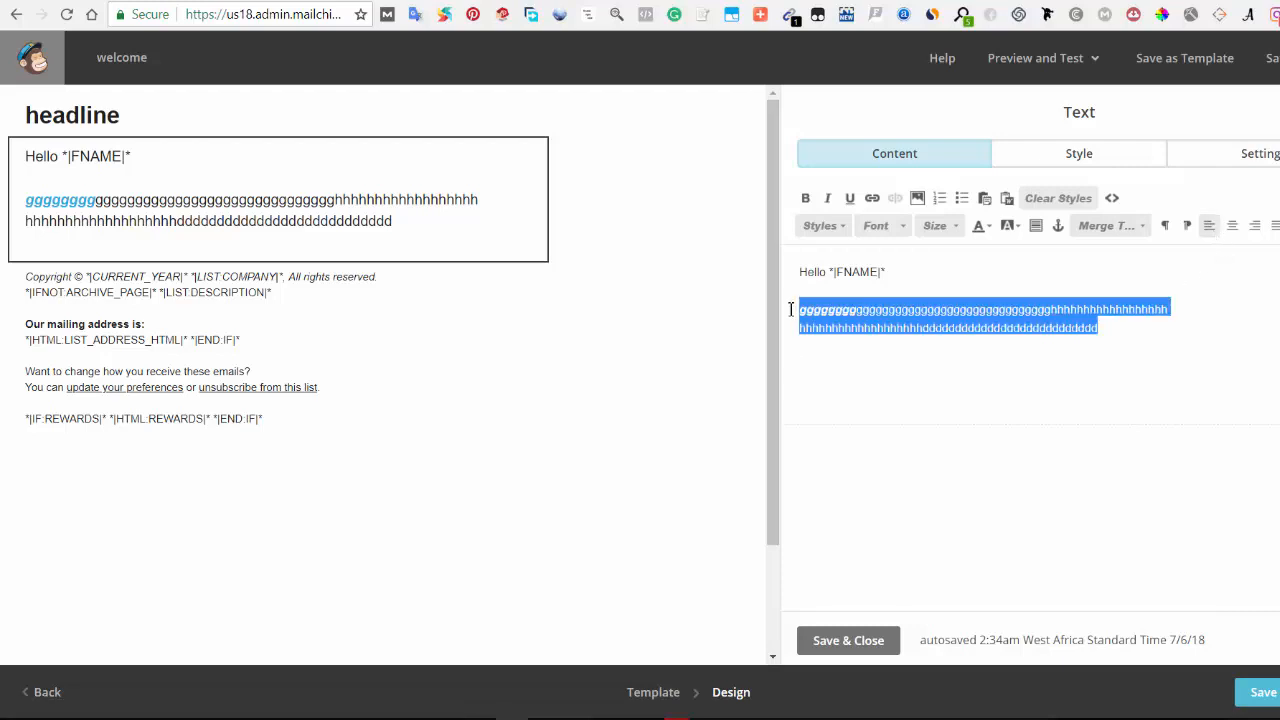
click(1232, 225)
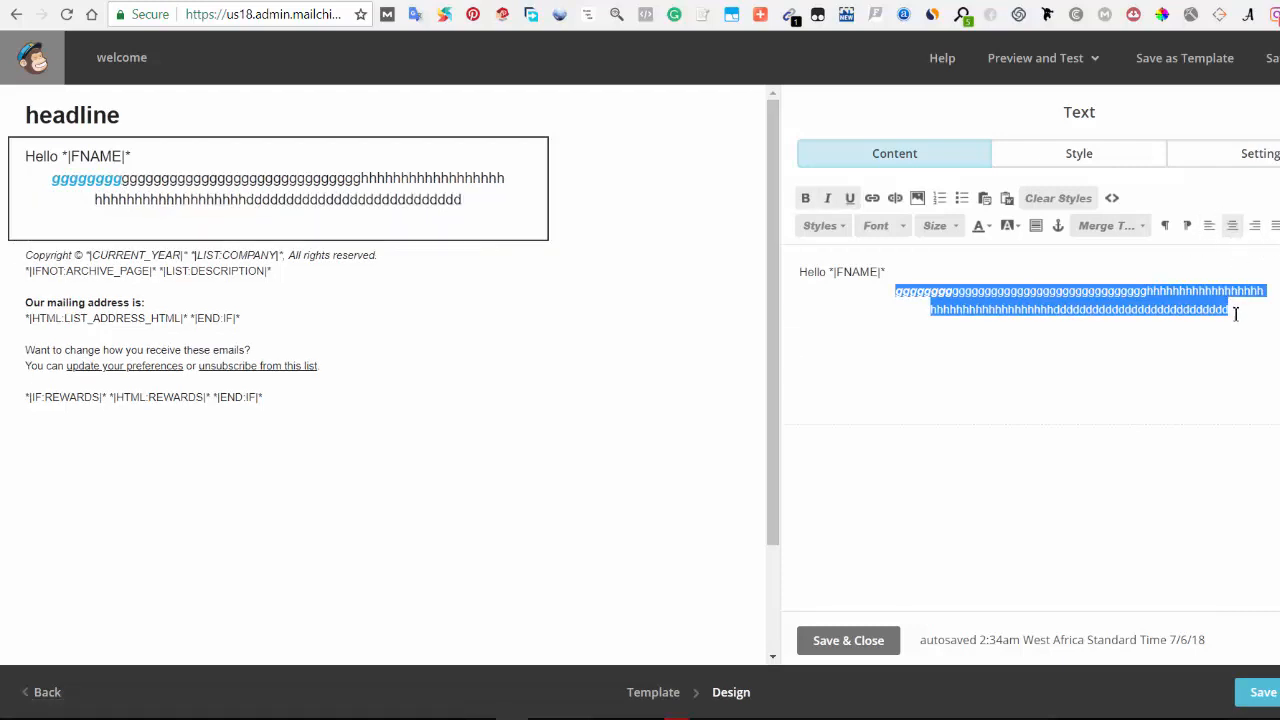
click(1209, 227)
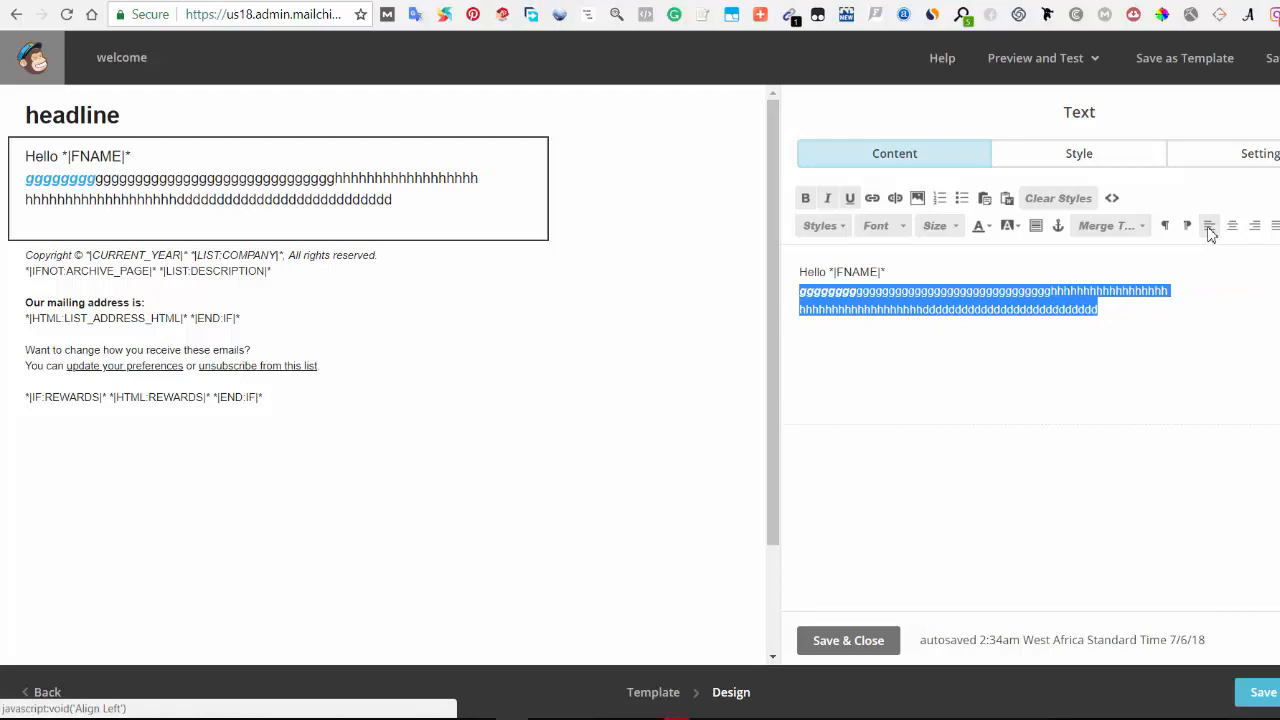
click(1255, 226)
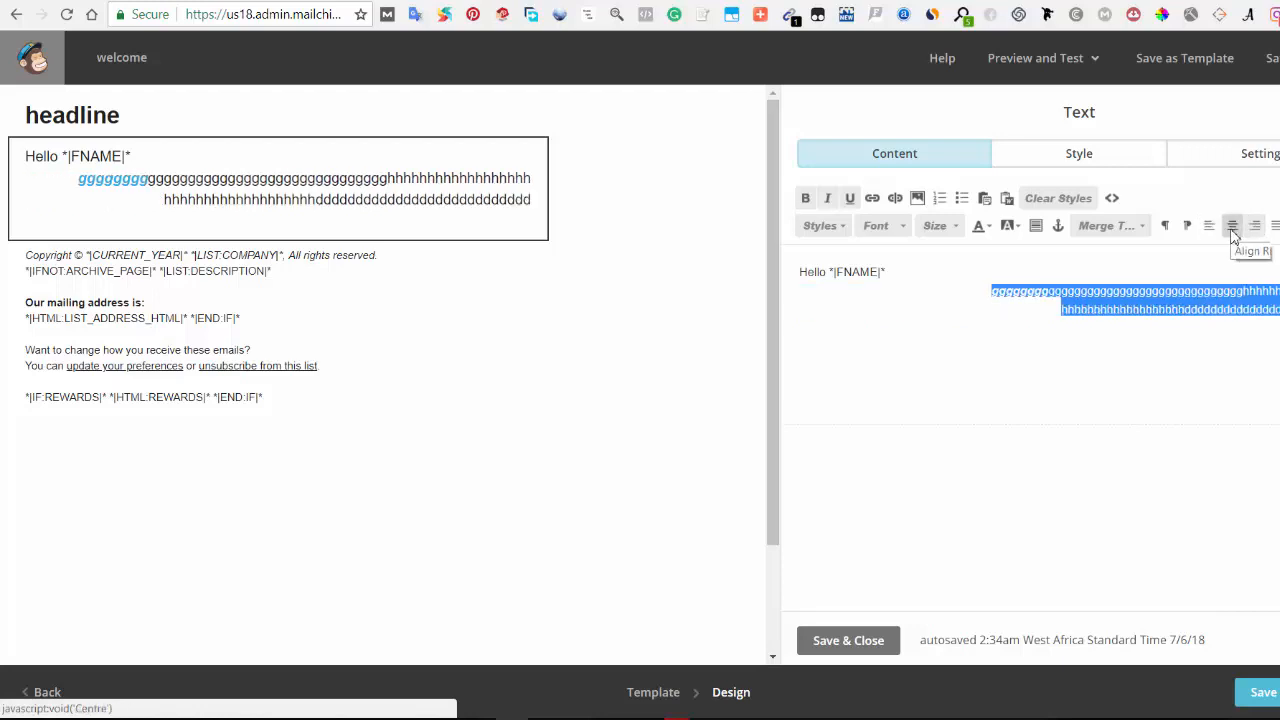
click(1232, 226)
click(1210, 227)
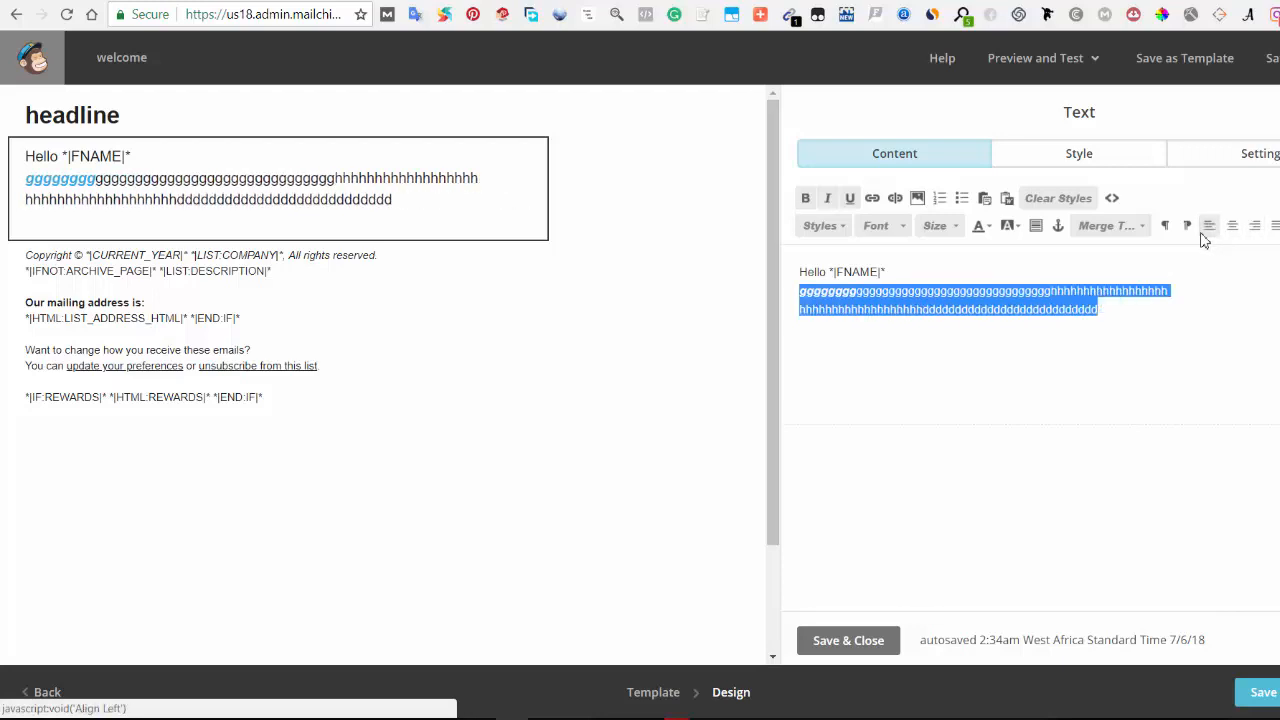
click(1188, 227)
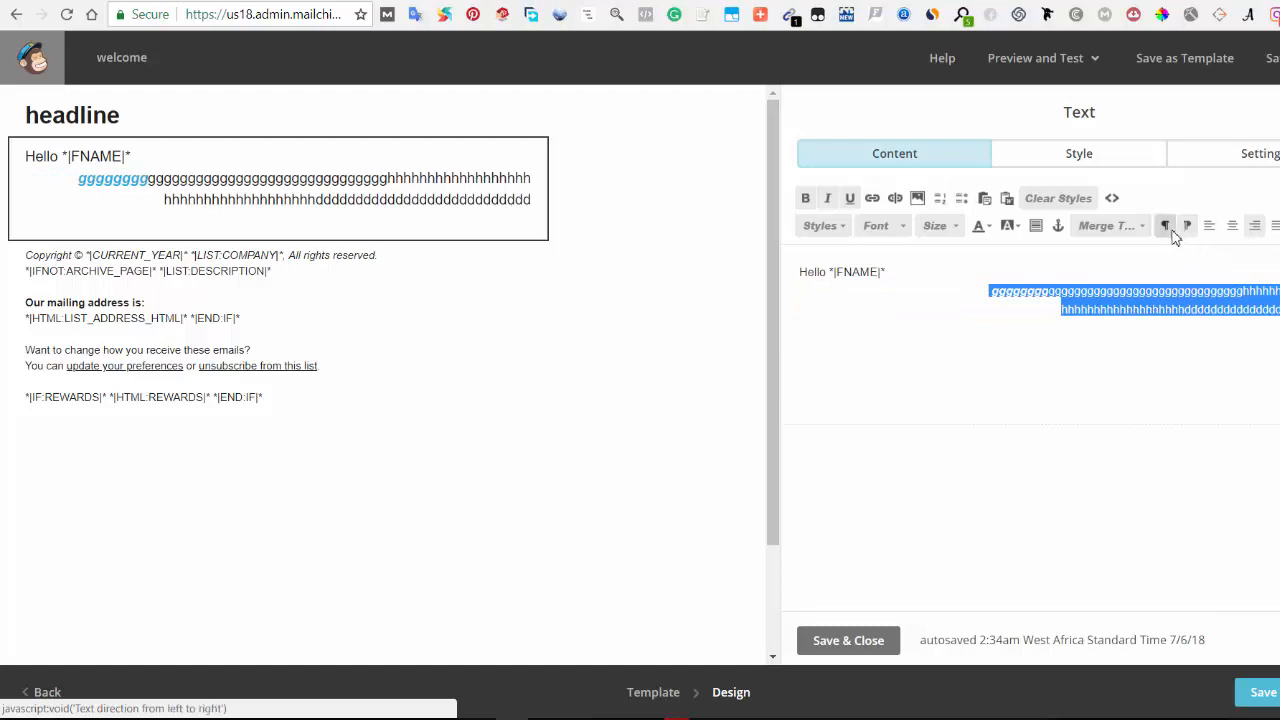
click(1163, 225)
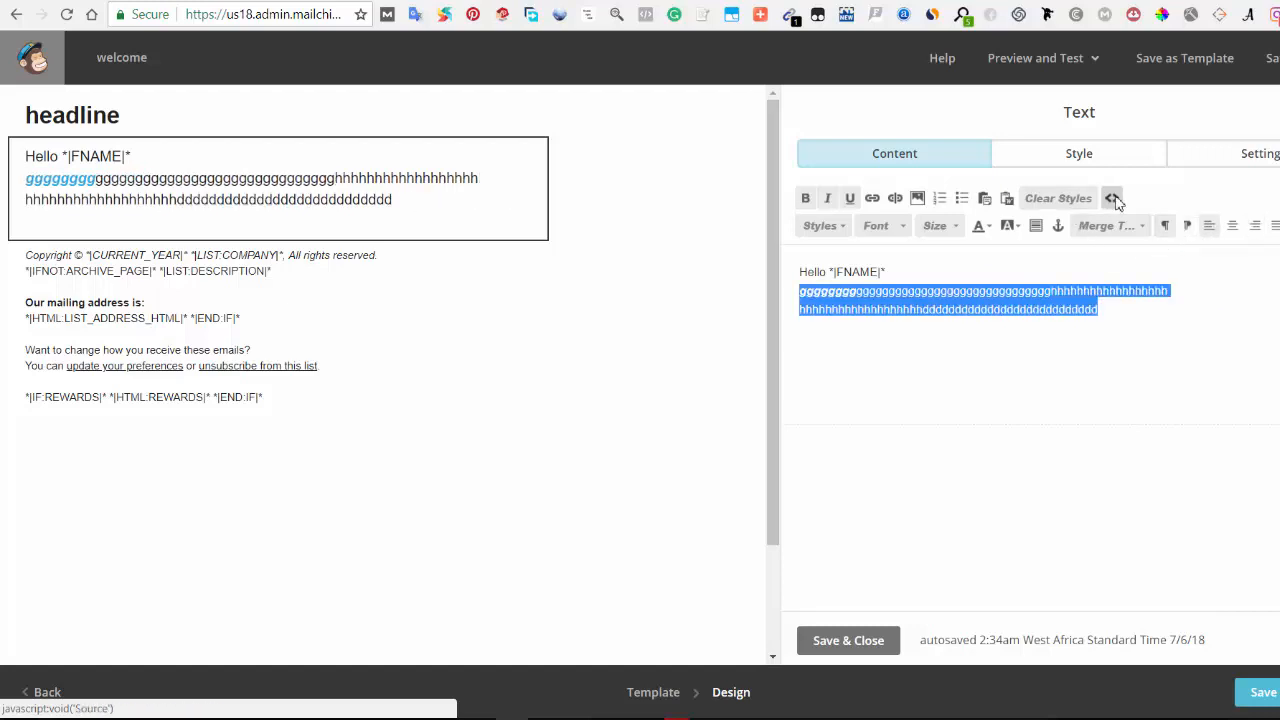
Step: Open the text block's style settings and browse the font choices
click(1085, 164)
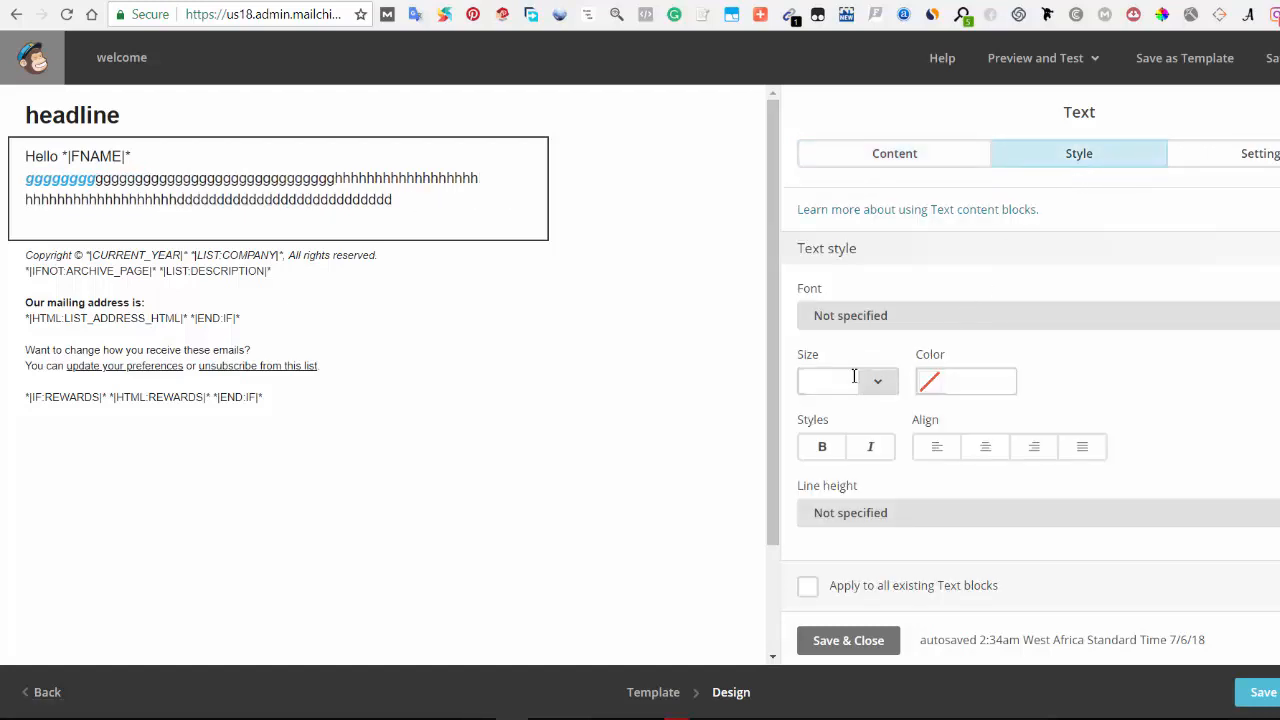
click(856, 320)
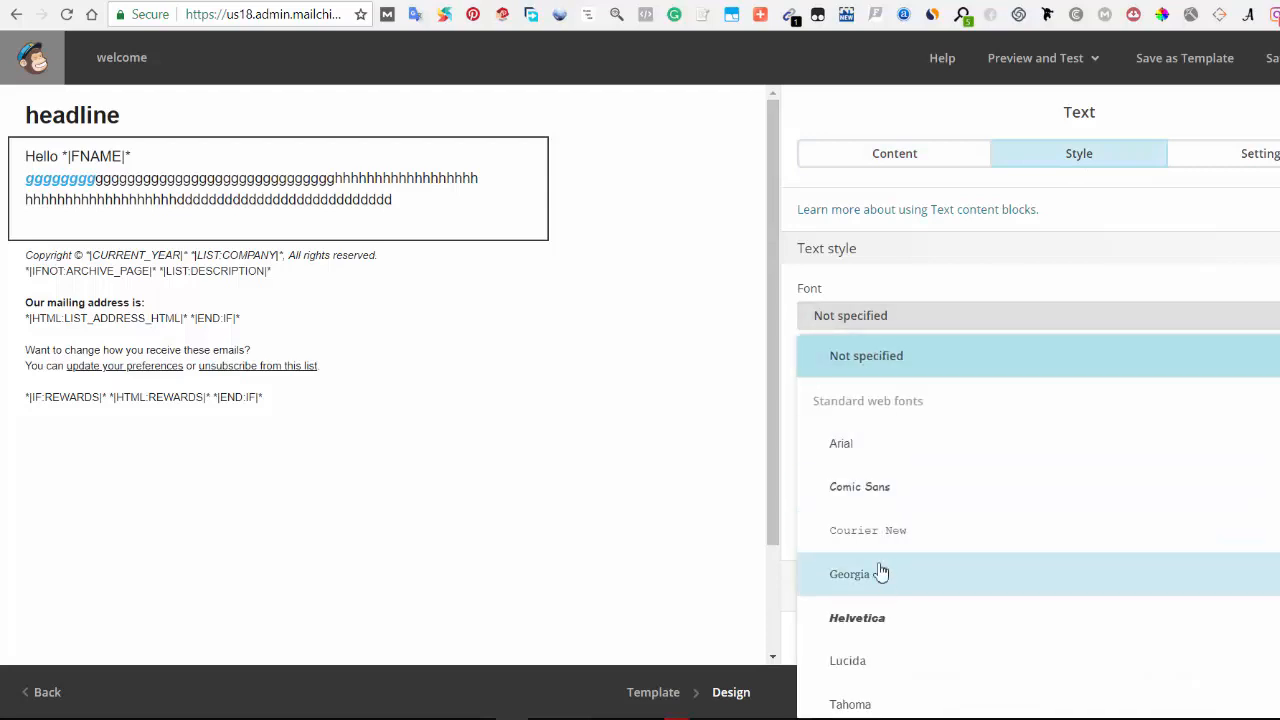
click(880, 332)
scroll(885, 450, down, 1)
scroll(950, 380, up, 1)
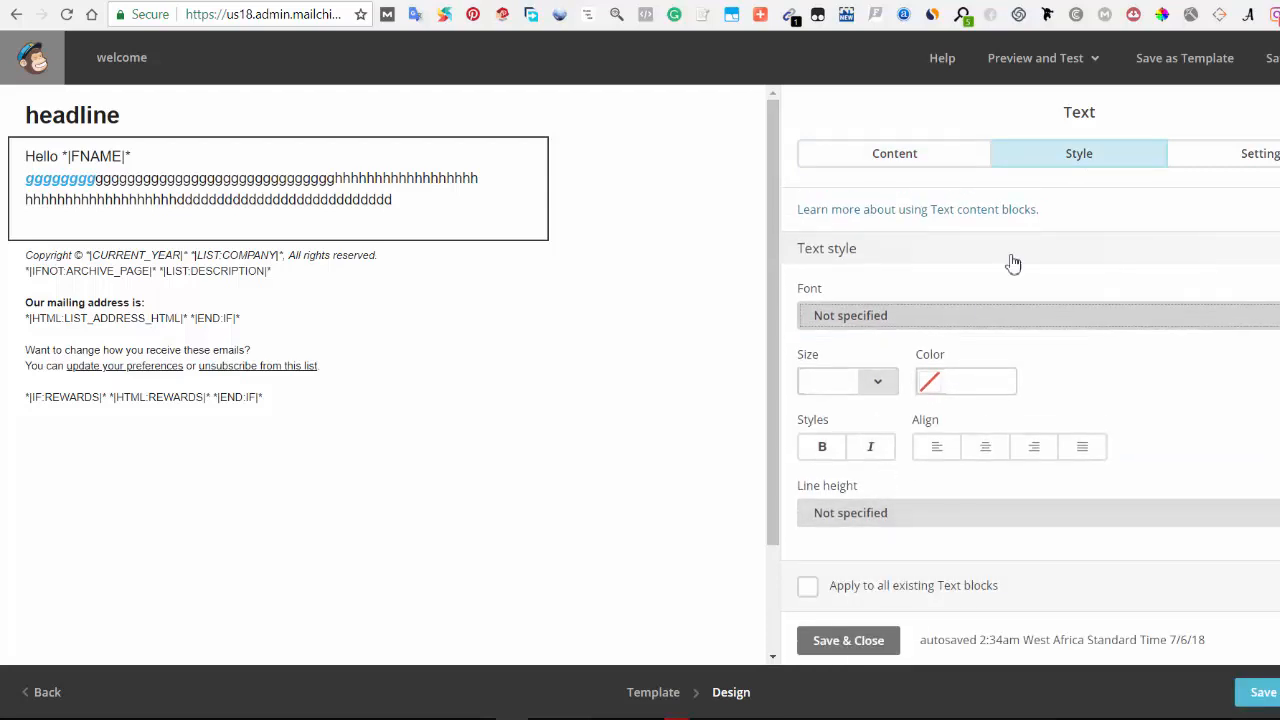
Step: Split the text block into two columns using the first column-split layout
click(1251, 158)
click(908, 275)
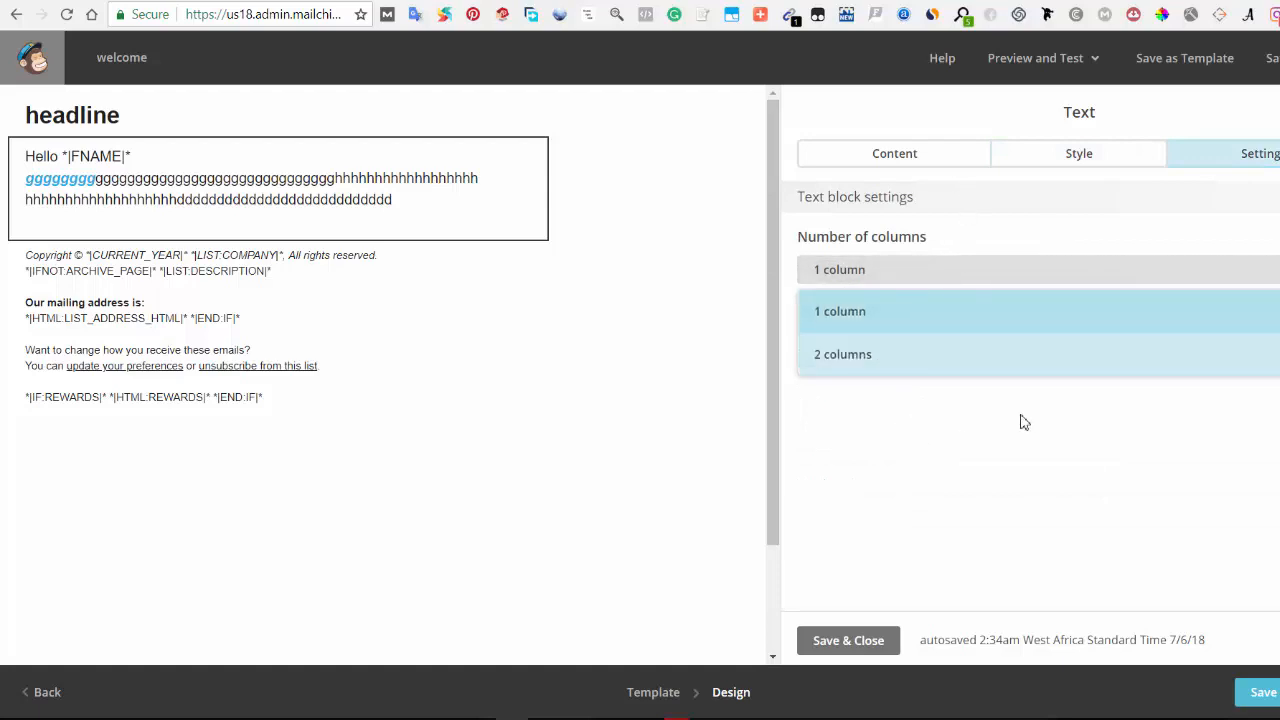
click(969, 366)
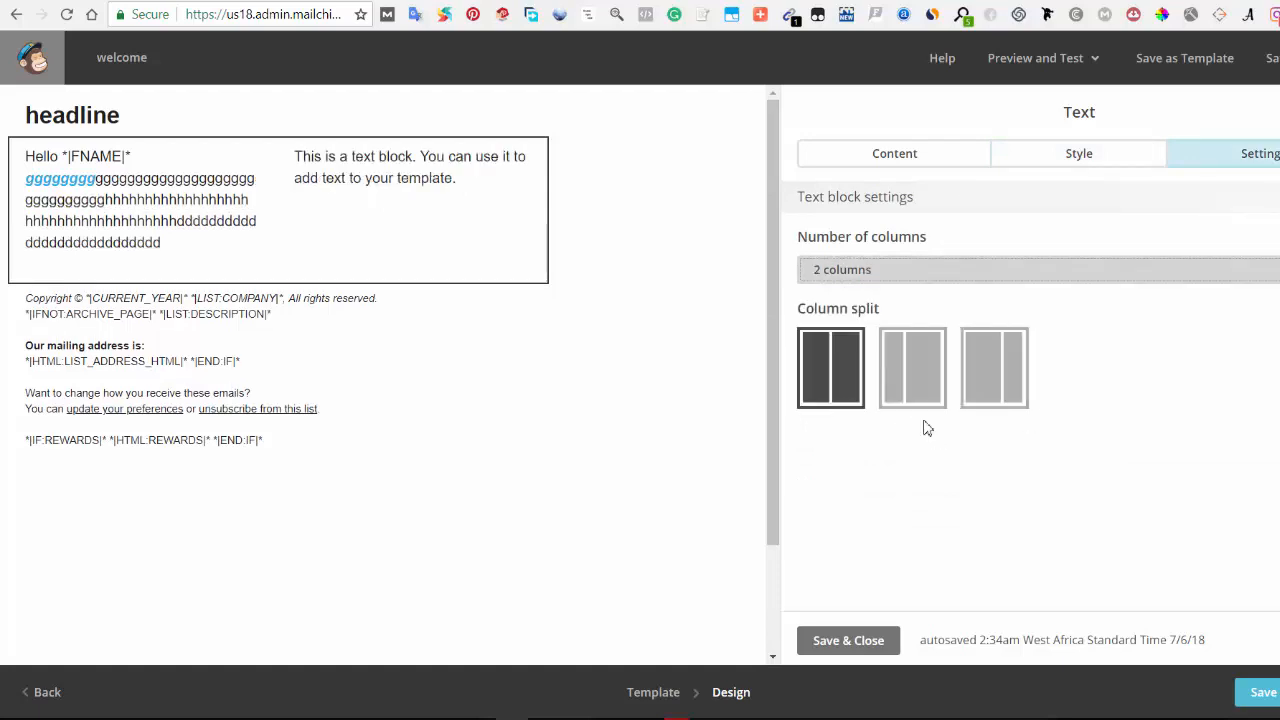
click(836, 388)
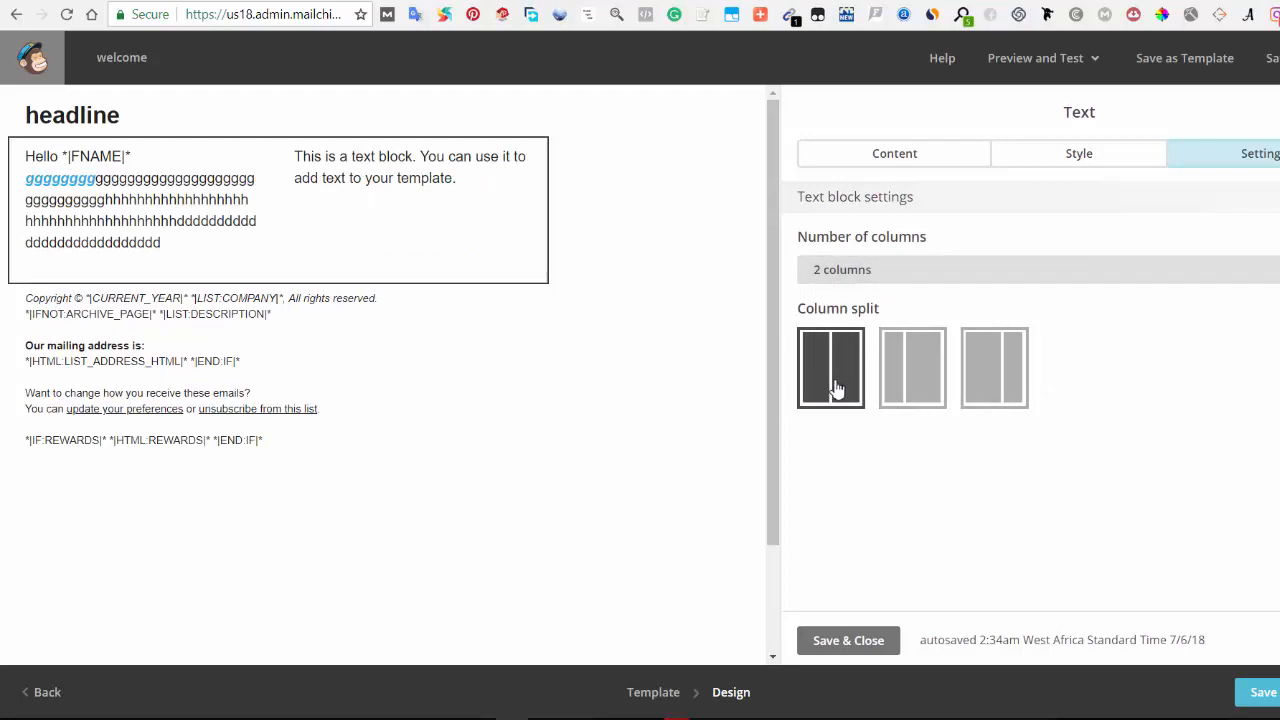
Step: Duplicate the second column's placeholder sentence onto a new line in the text block
click(916, 162)
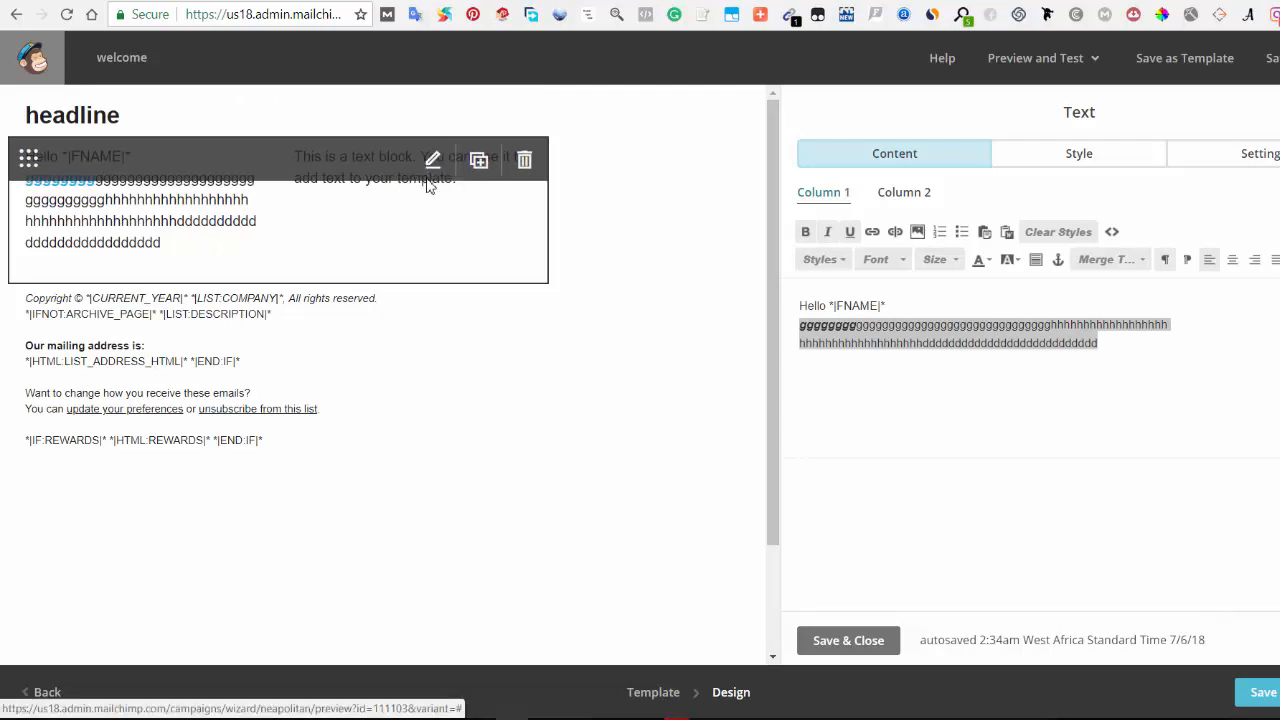
click(913, 344)
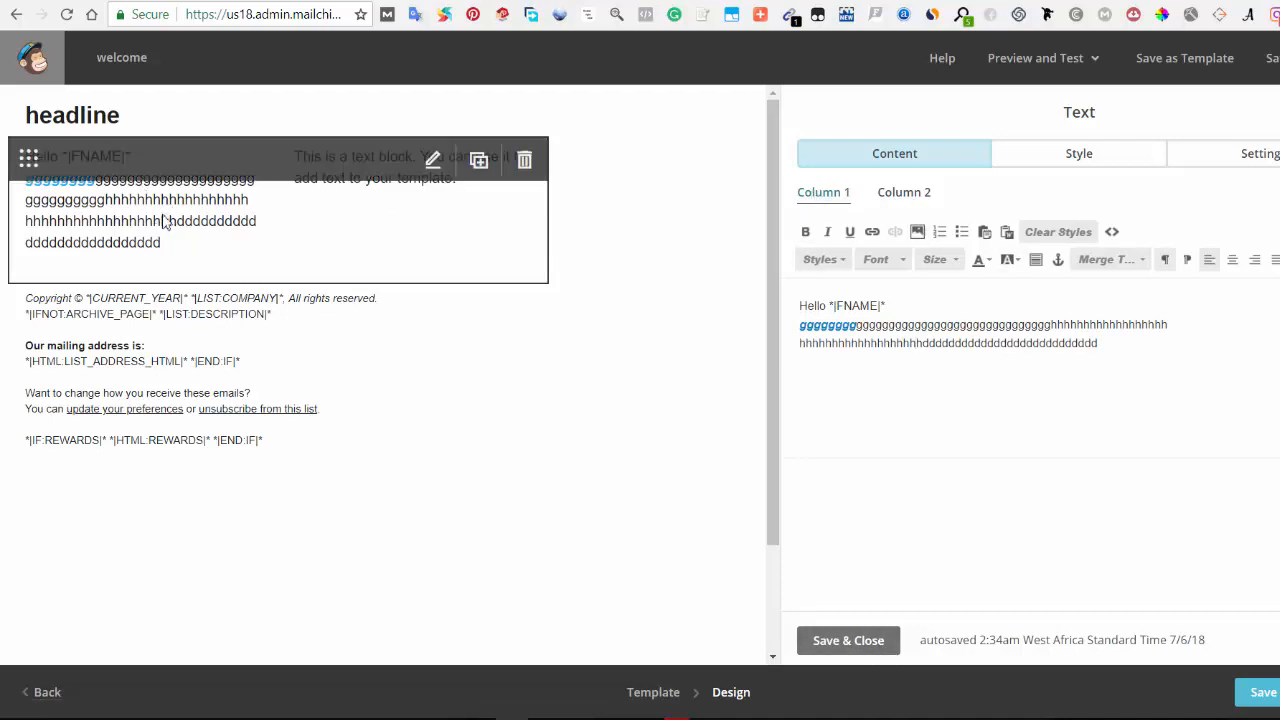
click(907, 196)
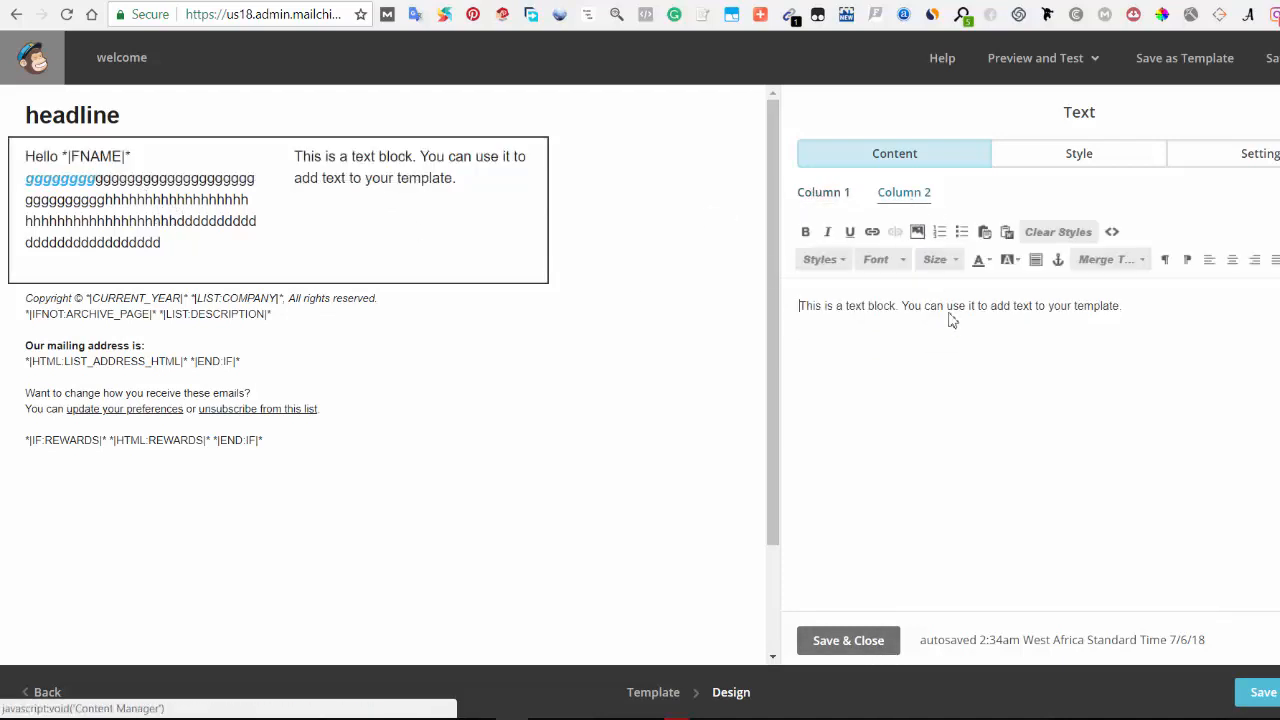
drag(1122, 306, 800, 318)
key(ctrl+c)
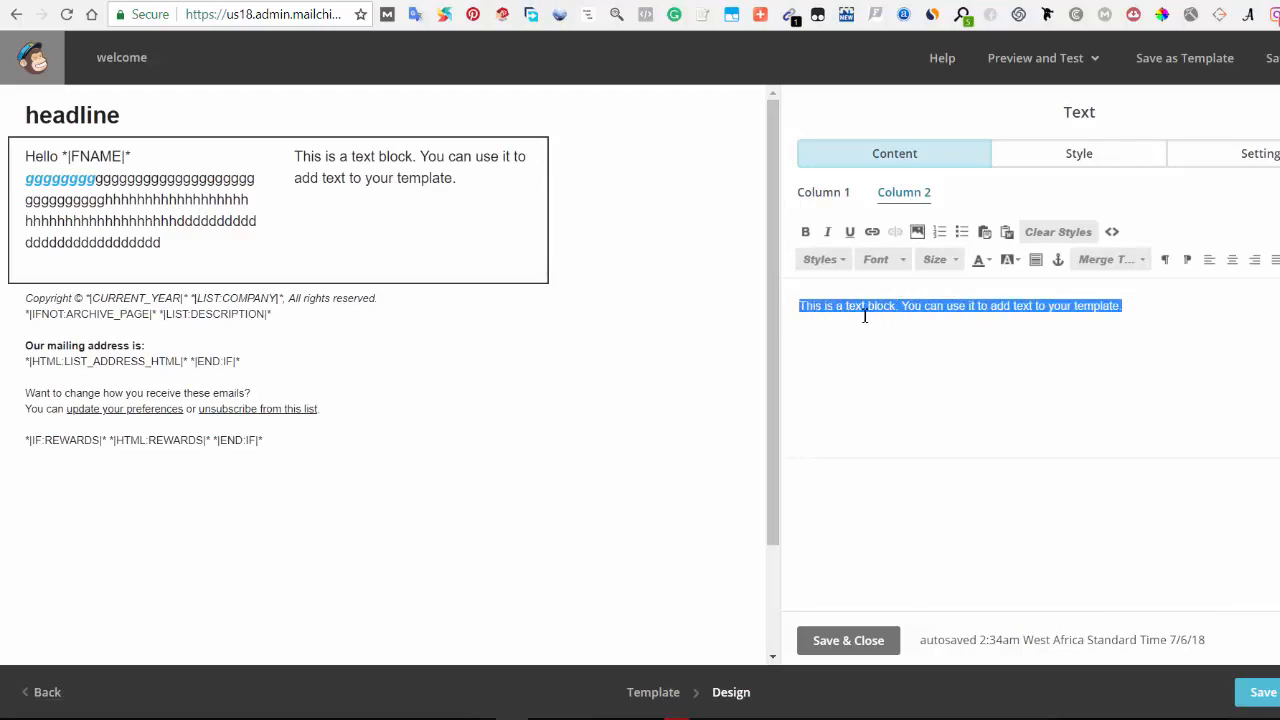
click(1154, 307)
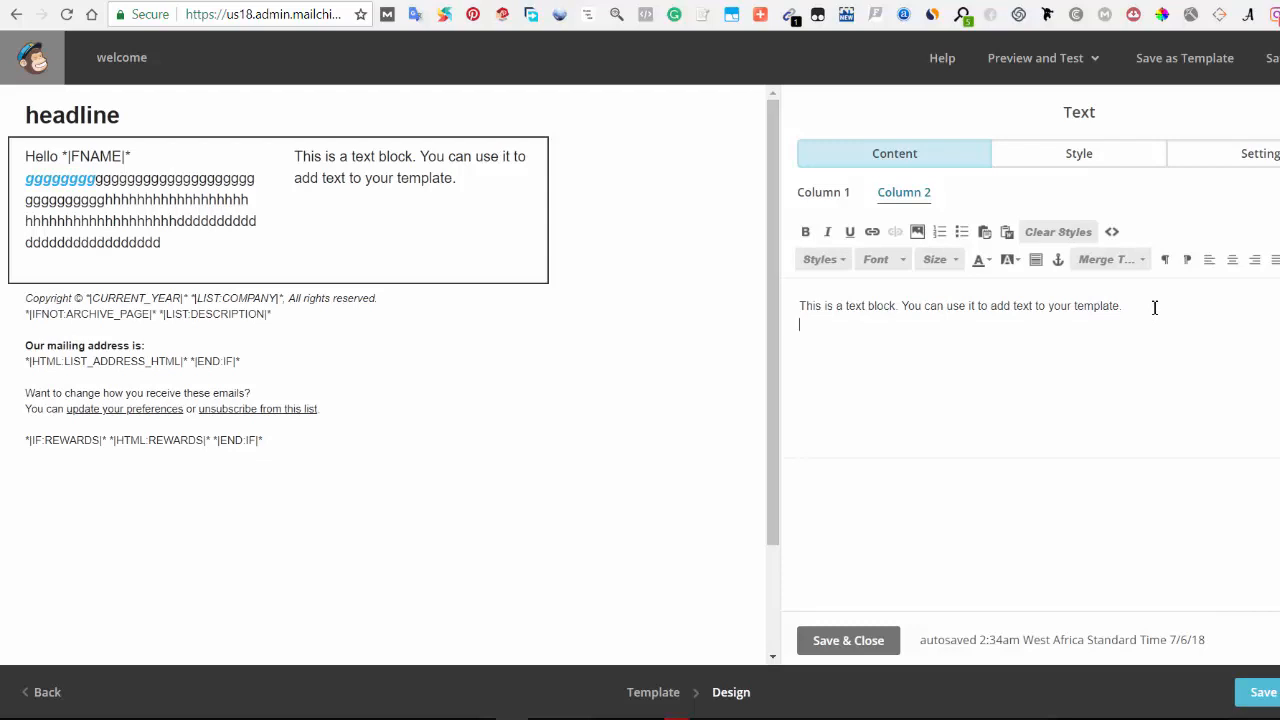
key(Return)
key(ctrl+v)
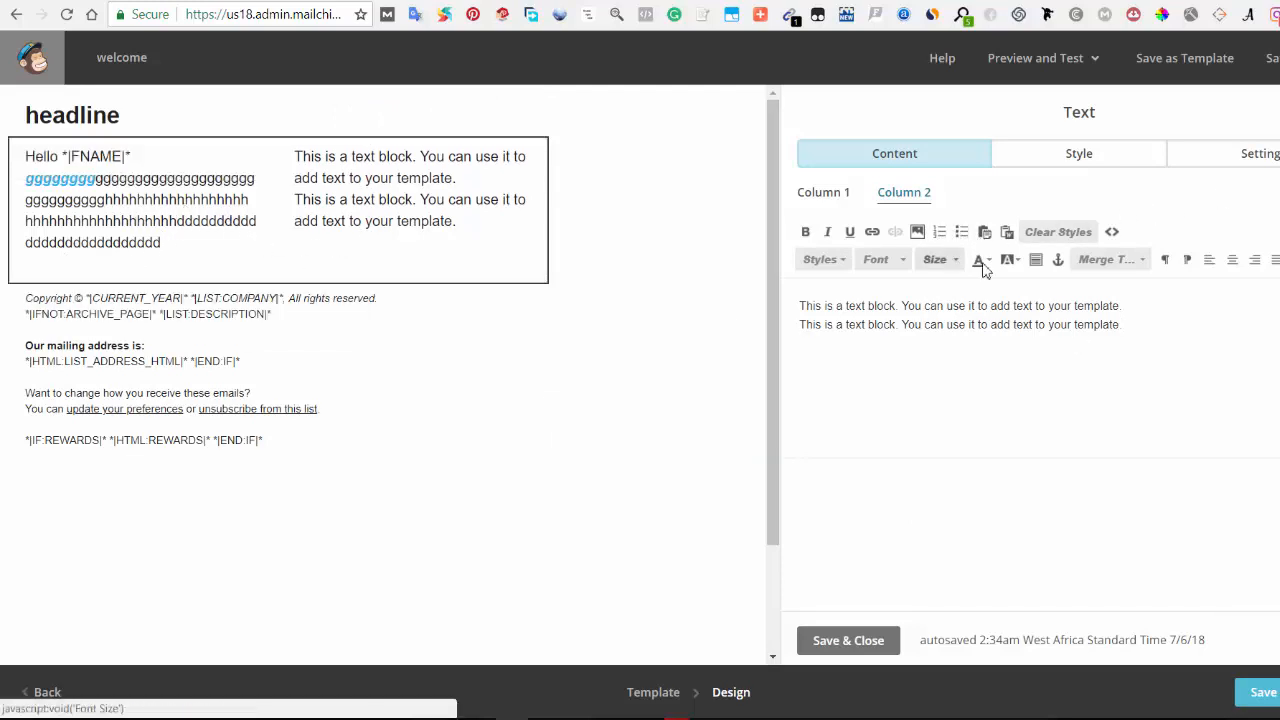
Step: Set the text block back to one column and save and close the block
click(1248, 160)
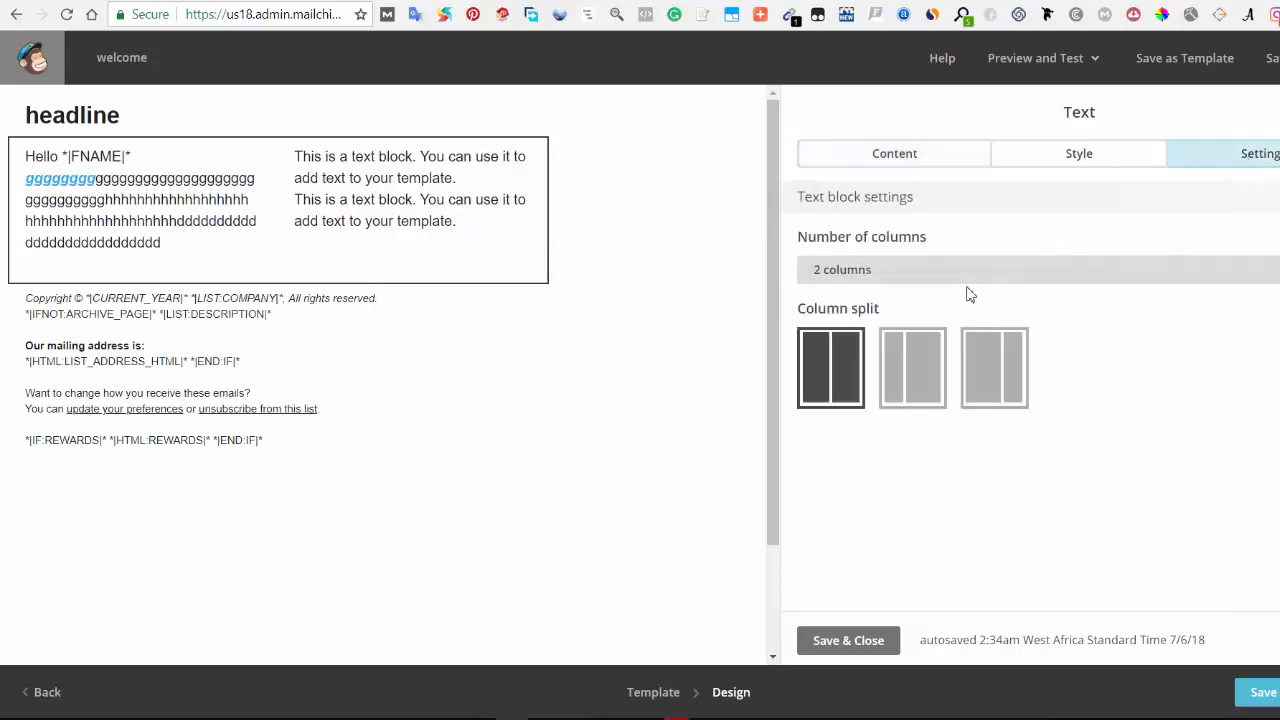
click(870, 271)
click(882, 313)
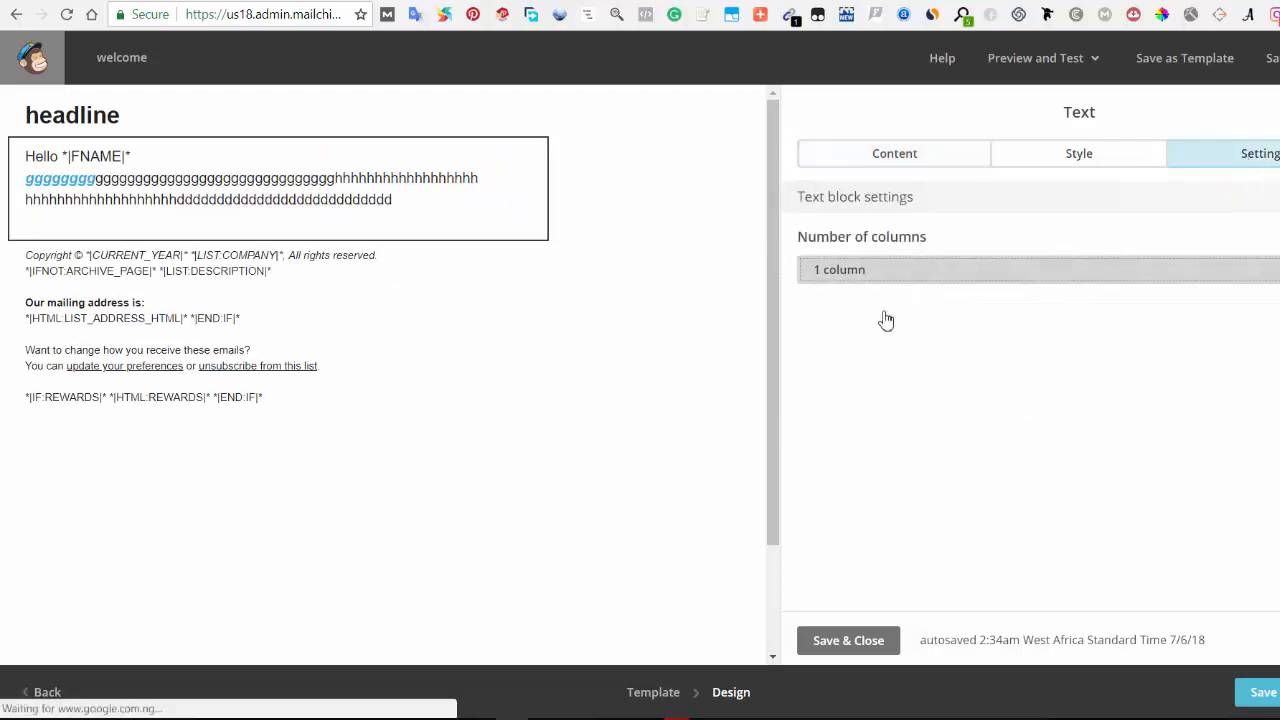
click(917, 160)
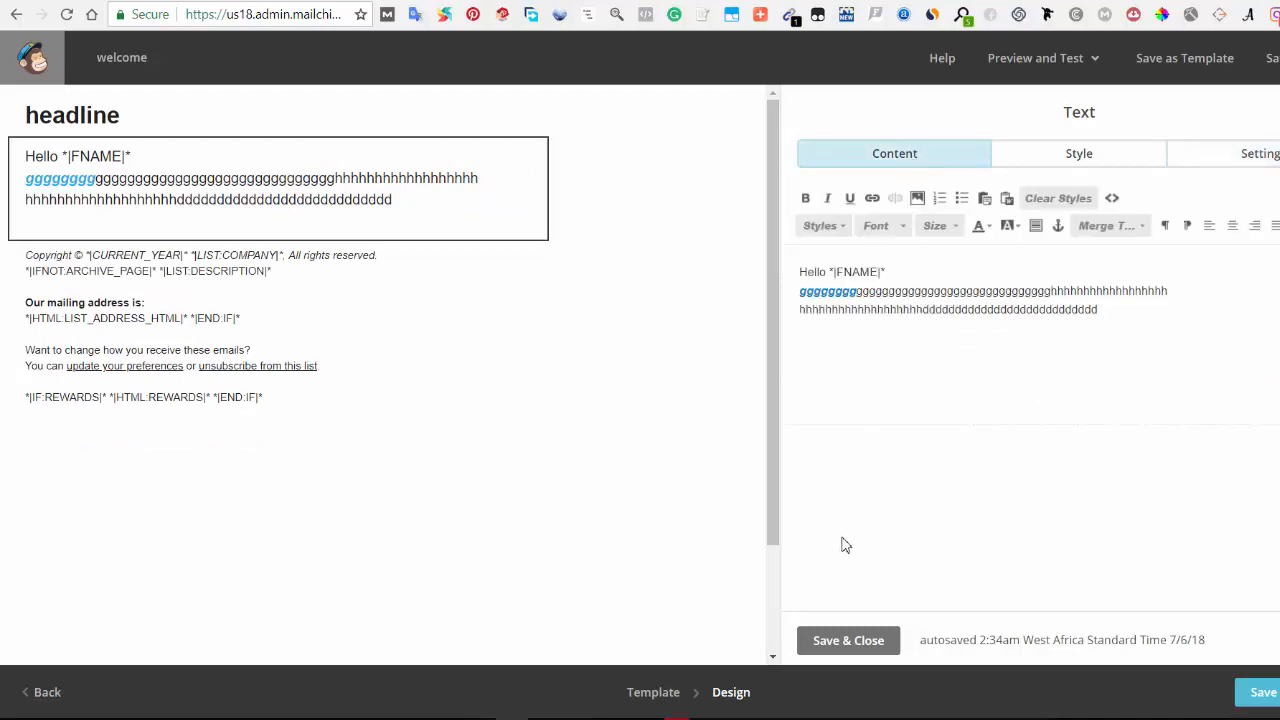
click(848, 645)
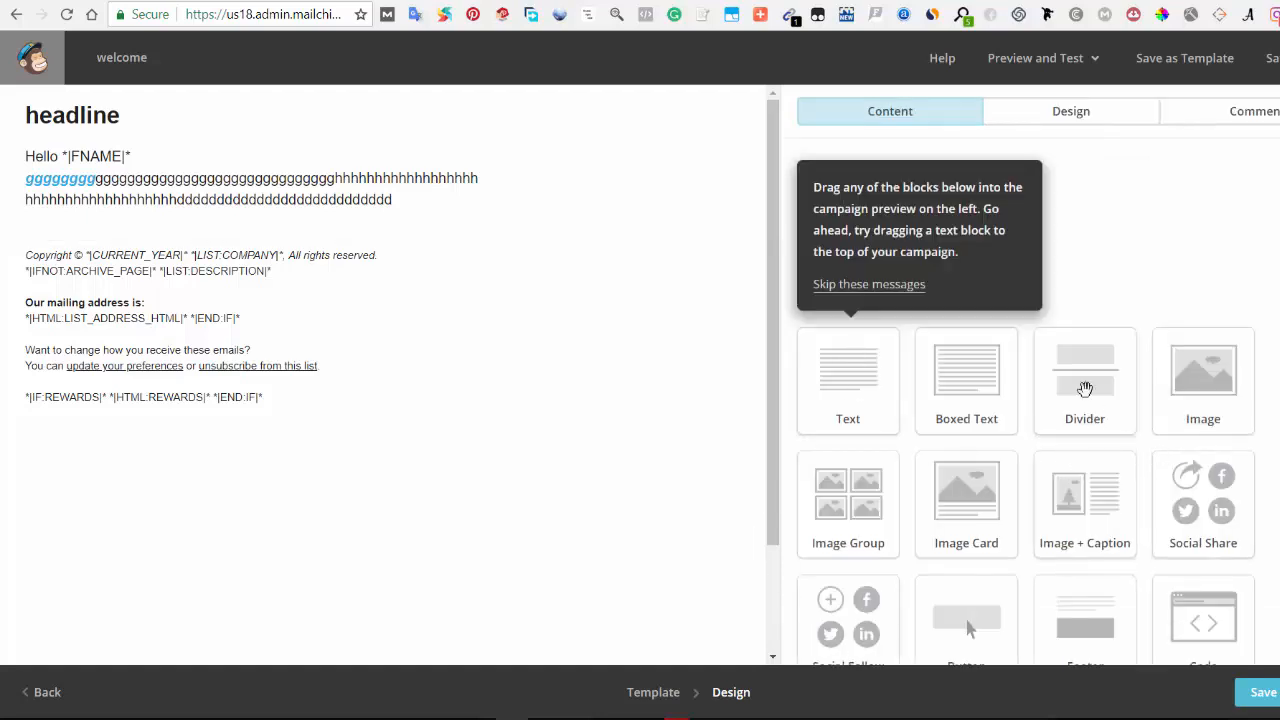
Step: Add a divider block below the text and set its top and bottom padding to 5 px
drag(1085, 389, 318, 258)
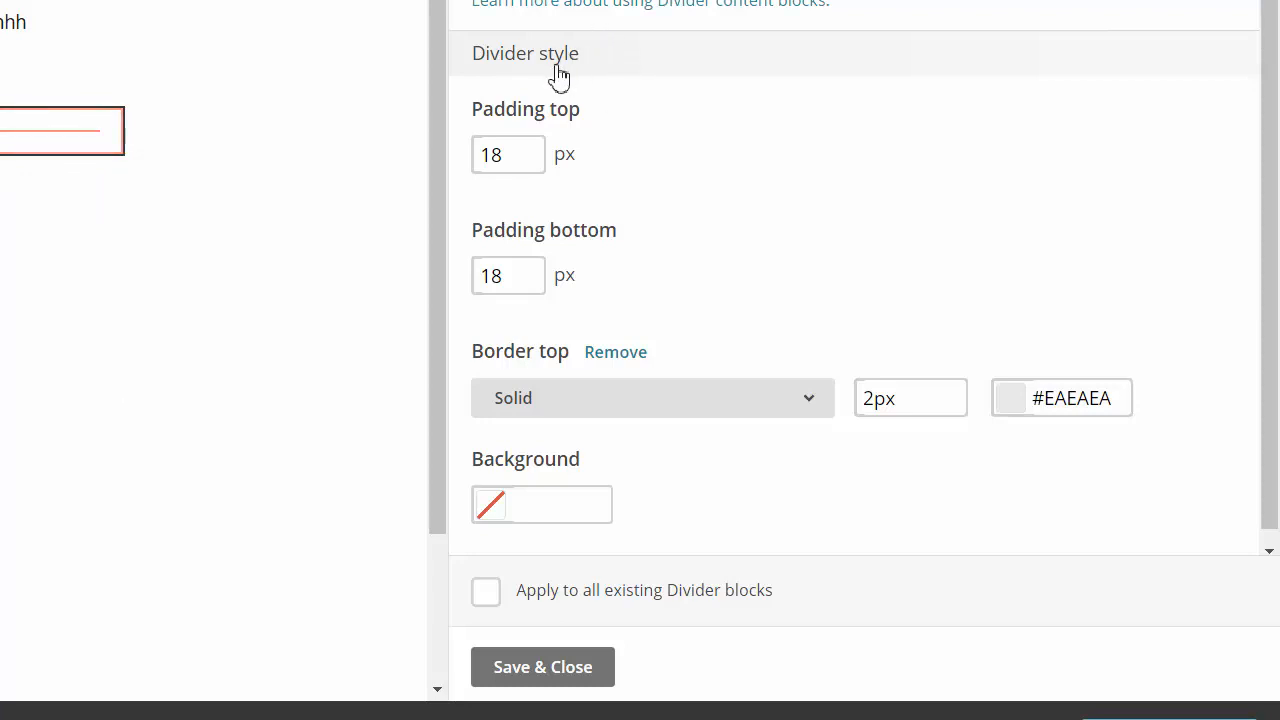
click(515, 156)
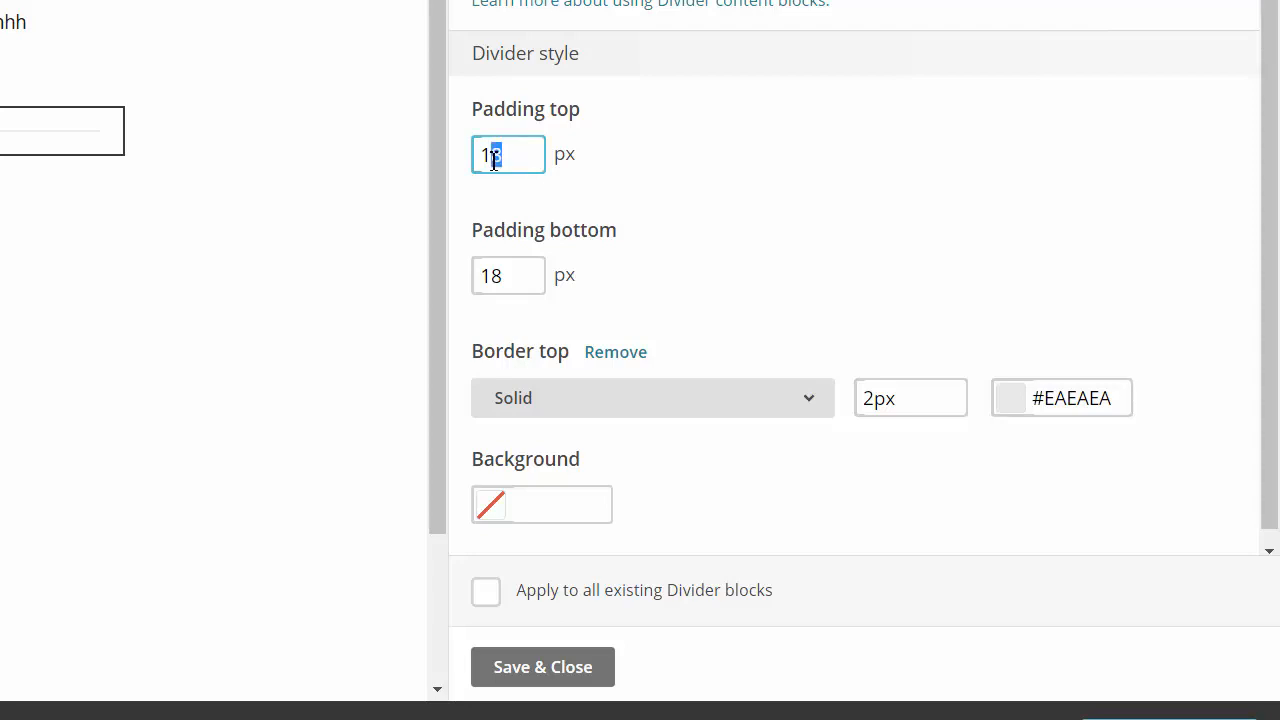
drag(520, 161, 436, 158)
text(5)
click(689, 191)
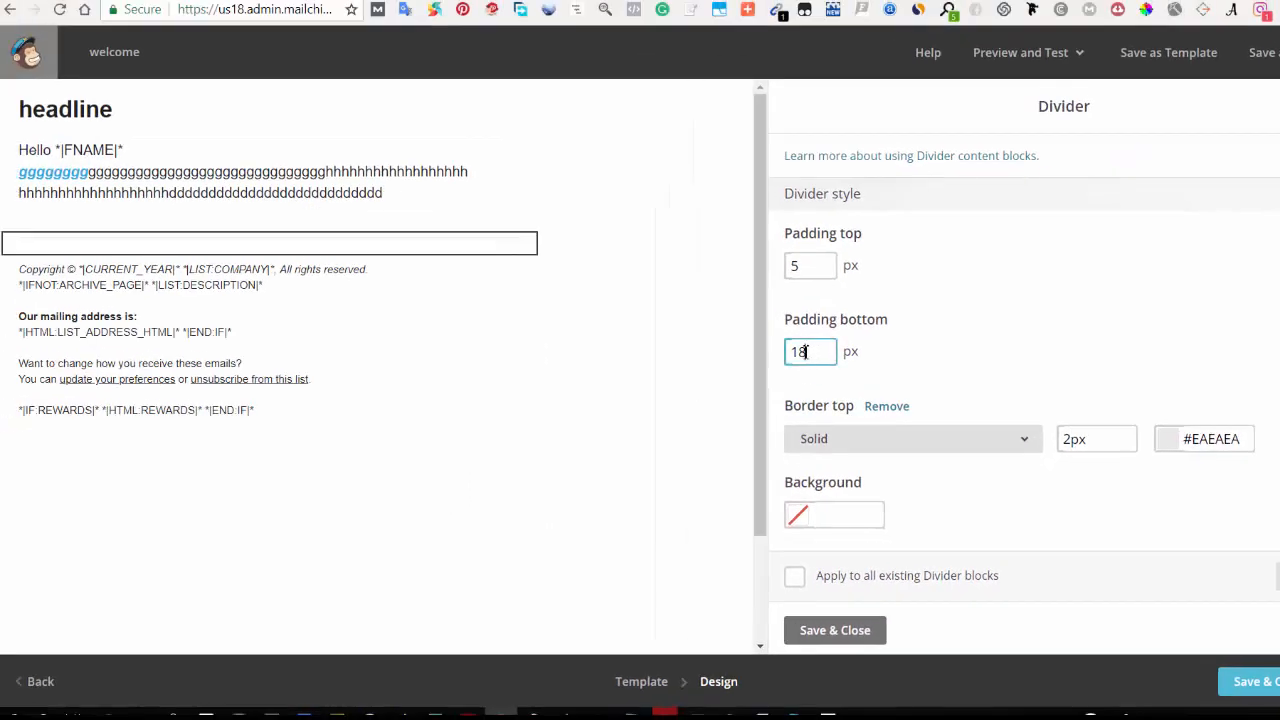
drag(806, 352, 787, 362)
text(5)
click(989, 348)
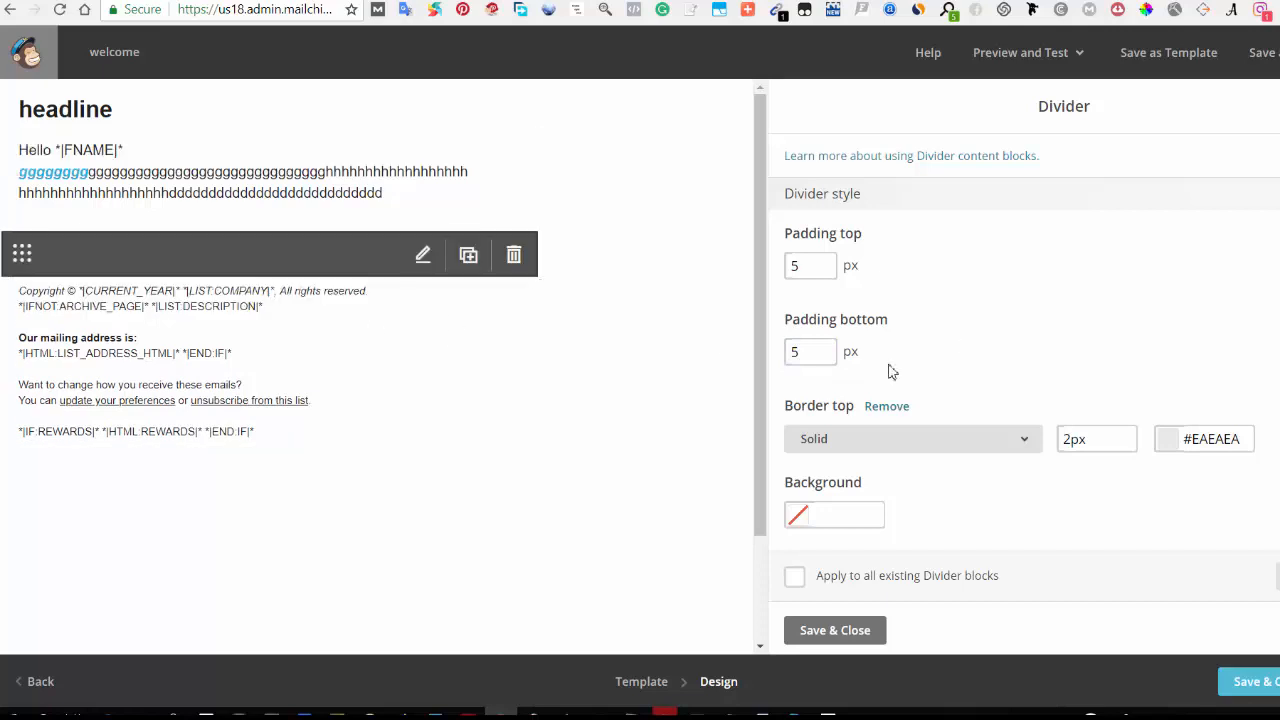
Step: Set the divider's top border to Dotted with a 4px width, then save and close the divider
scroll(917, 457, down, 1)
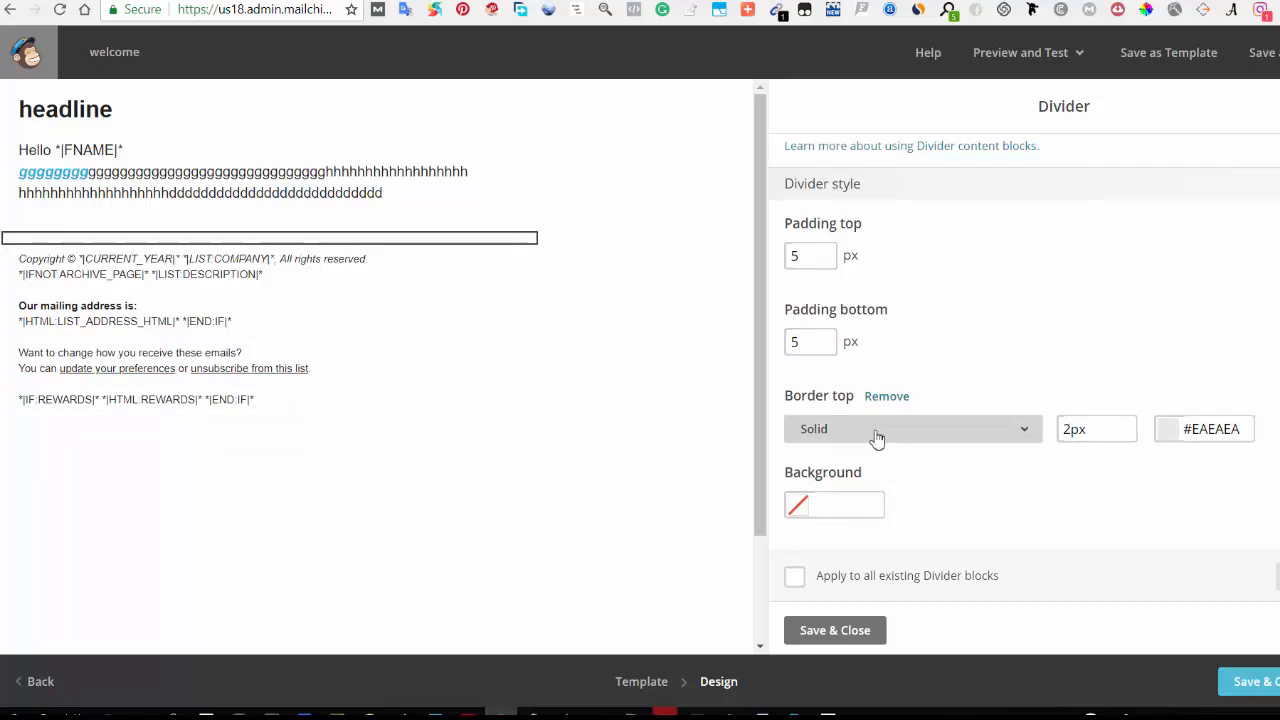
click(875, 436)
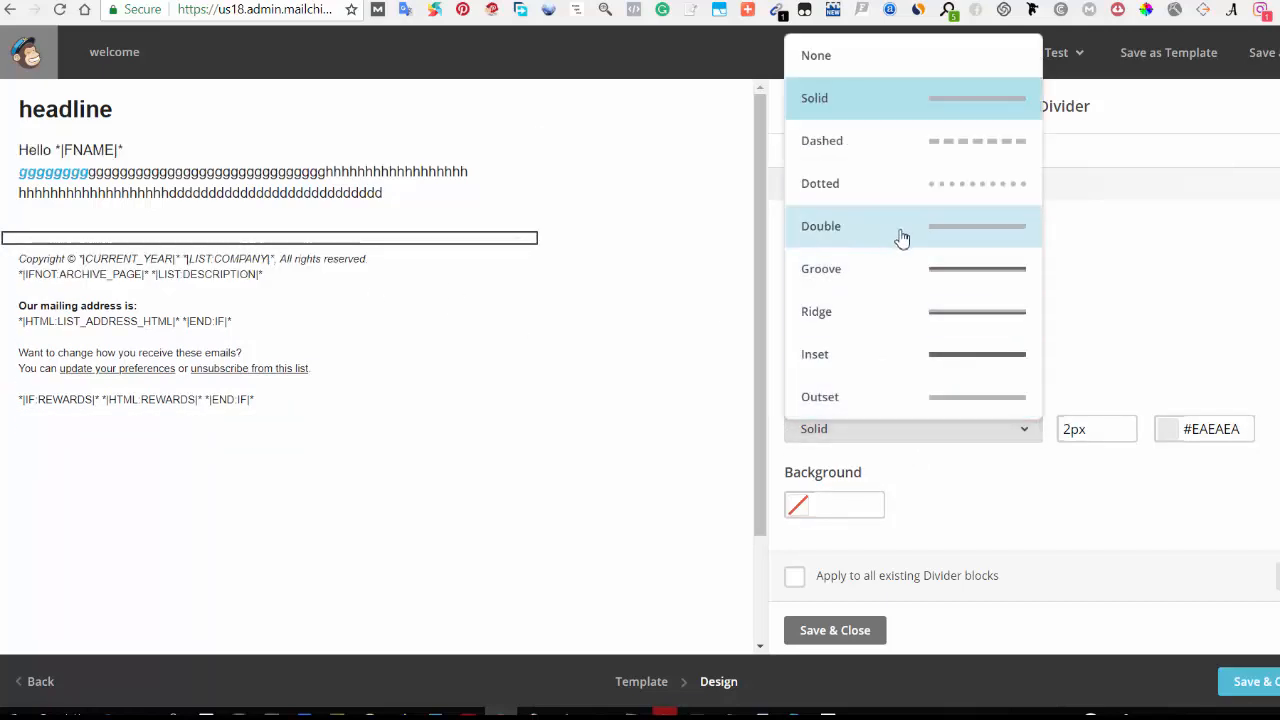
click(953, 198)
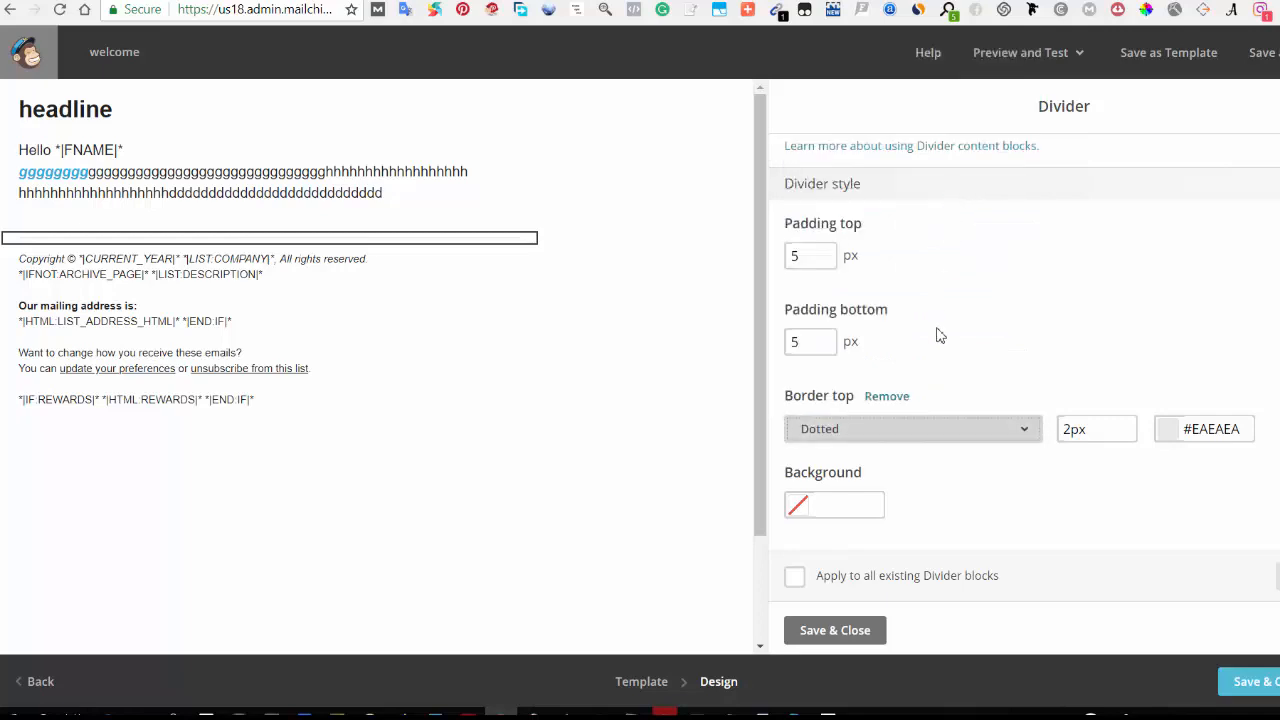
click(1074, 429)
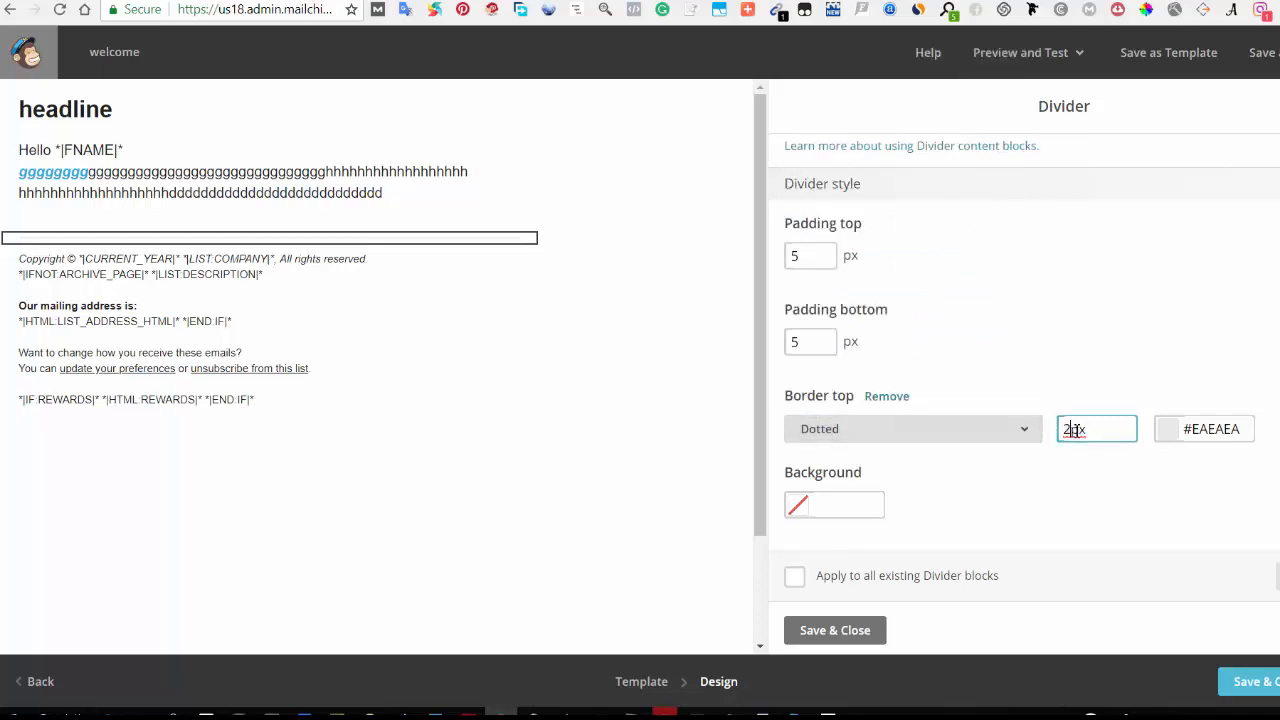
click(1127, 360)
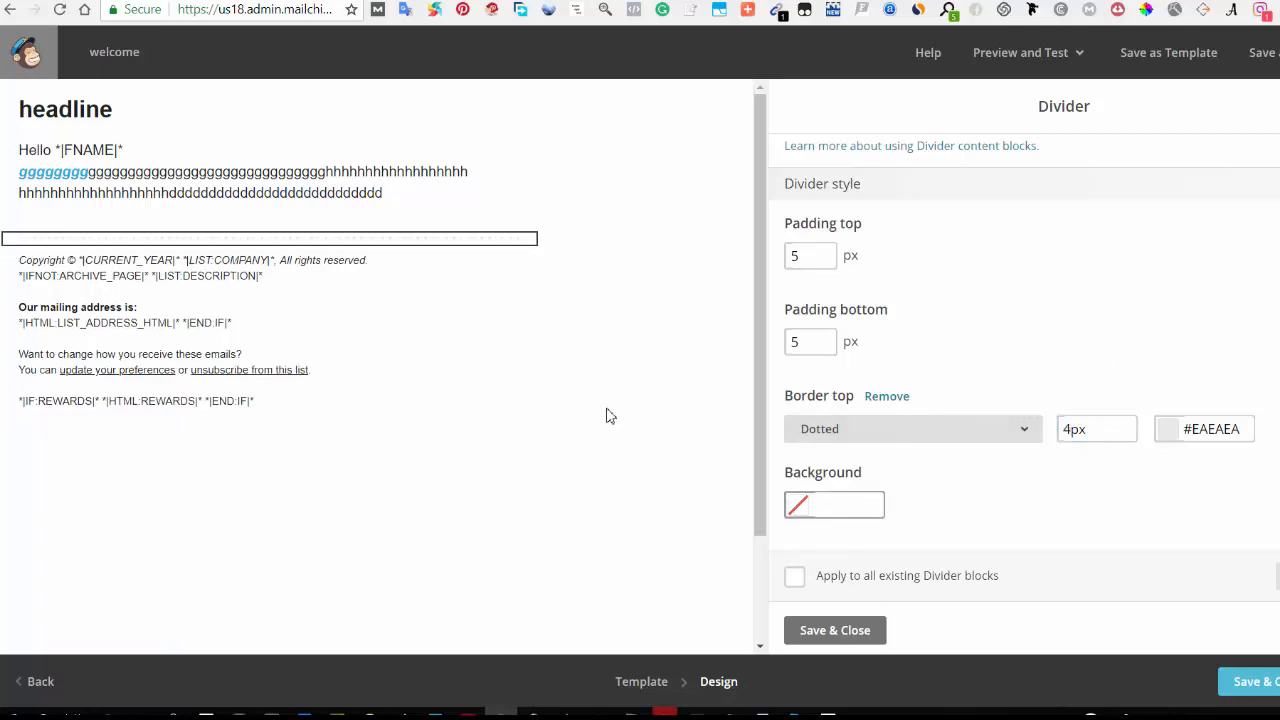
scroll(886, 446, up, 1)
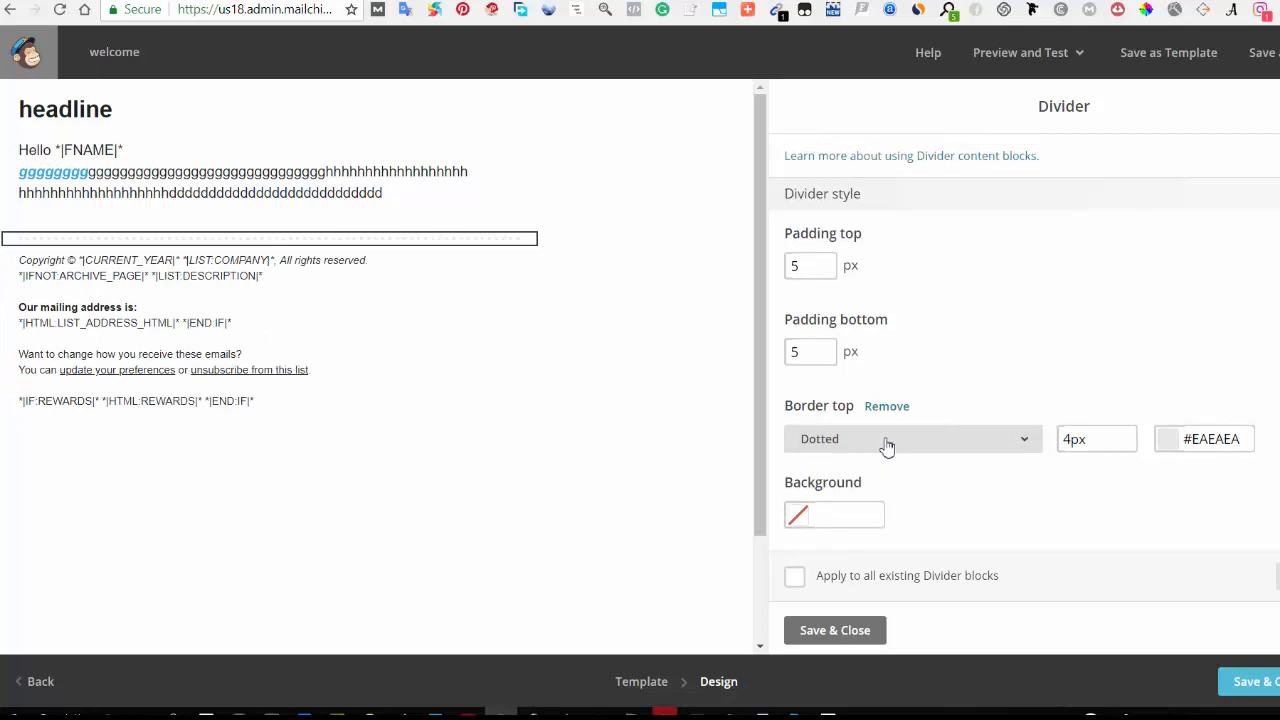
scroll(928, 510, down, 1)
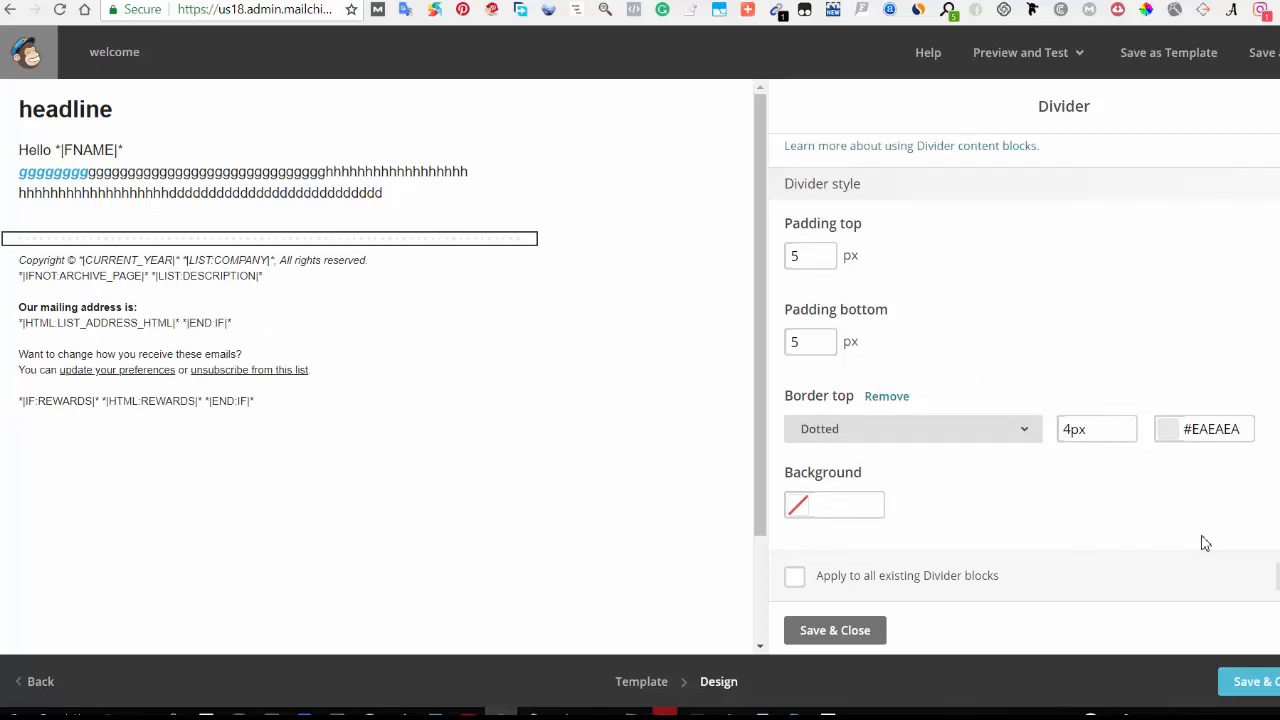
click(836, 632)
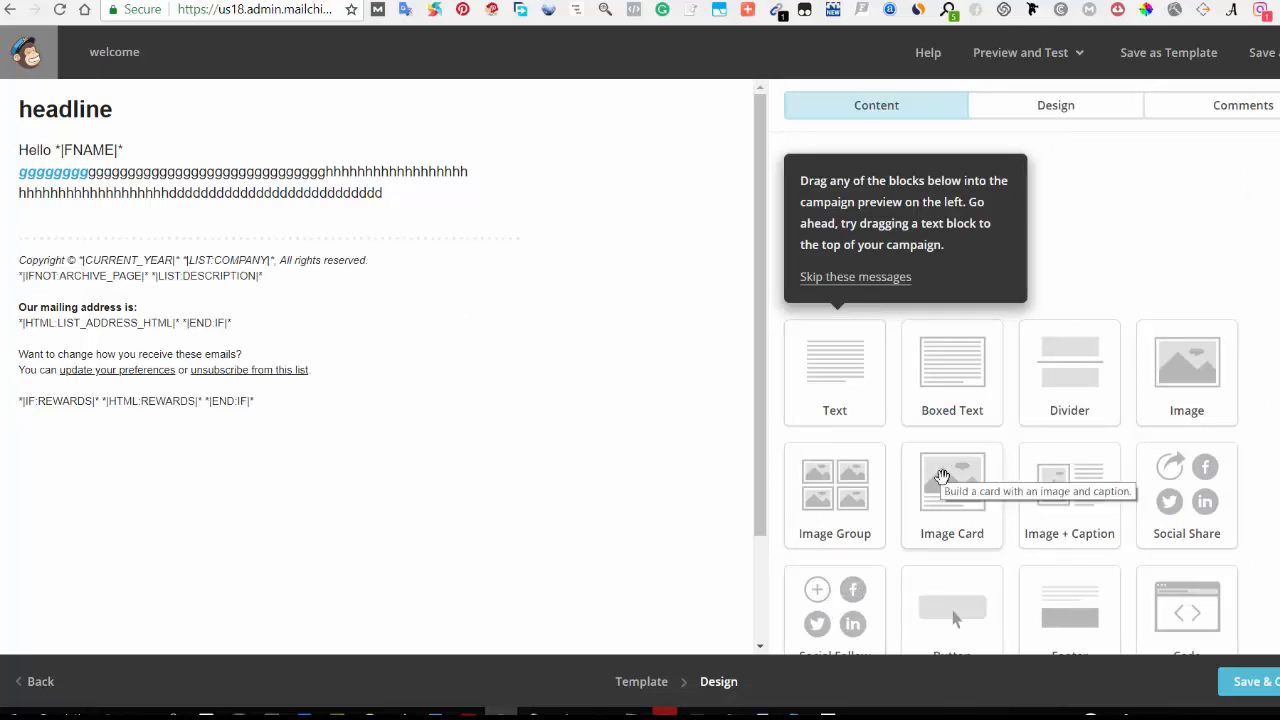
Step: Add an image block below the divider and close its editor
drag(1188, 380, 258, 258)
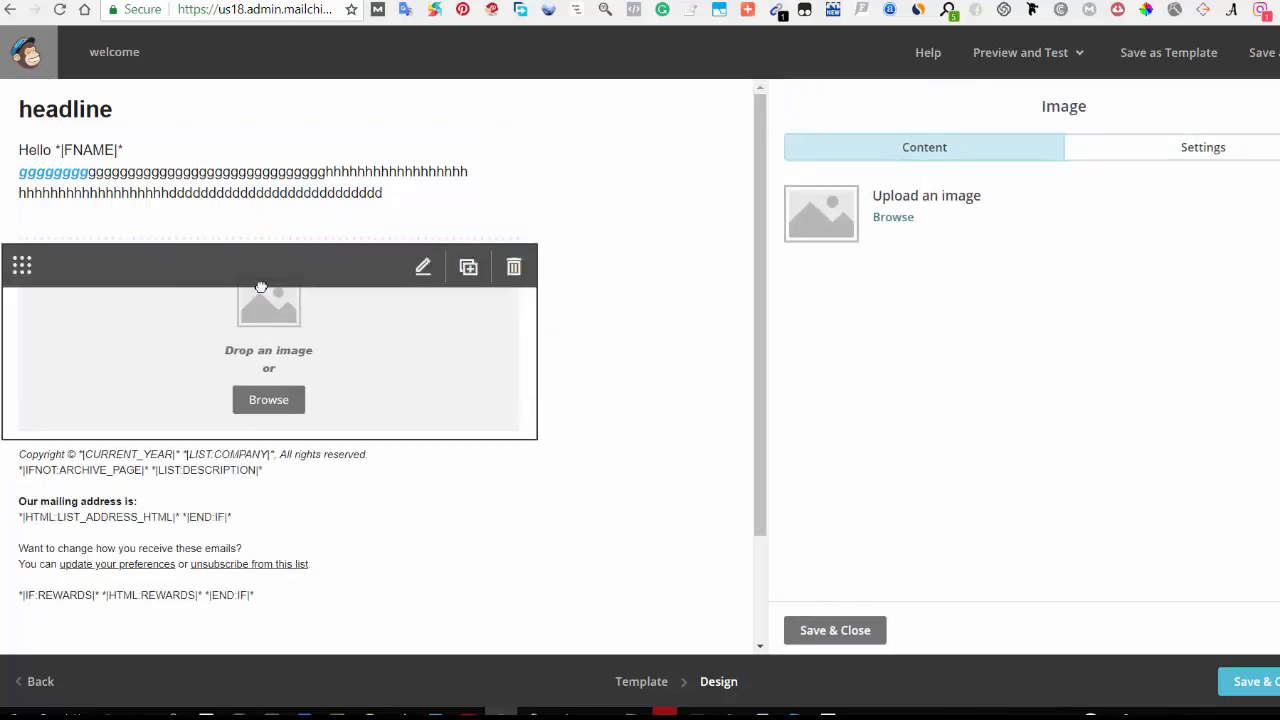
click(835, 632)
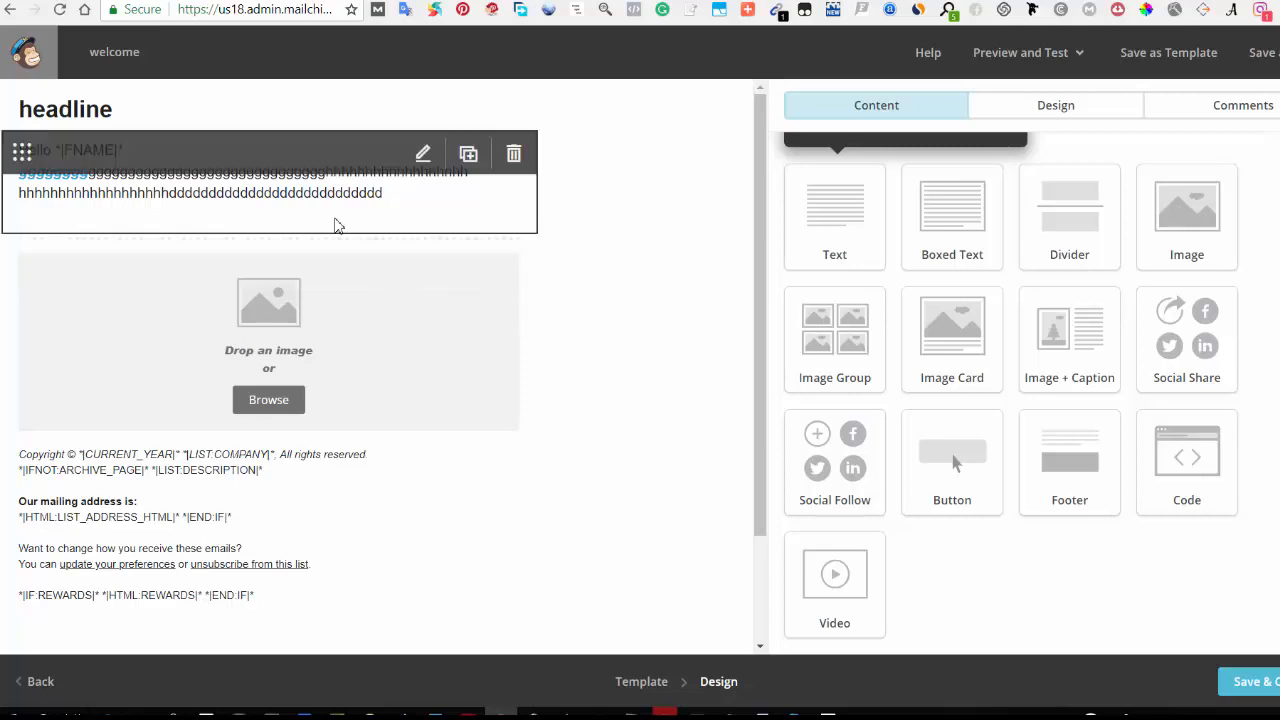
Step: Save the email design as a template named relationship
mouse_move(367, 345)
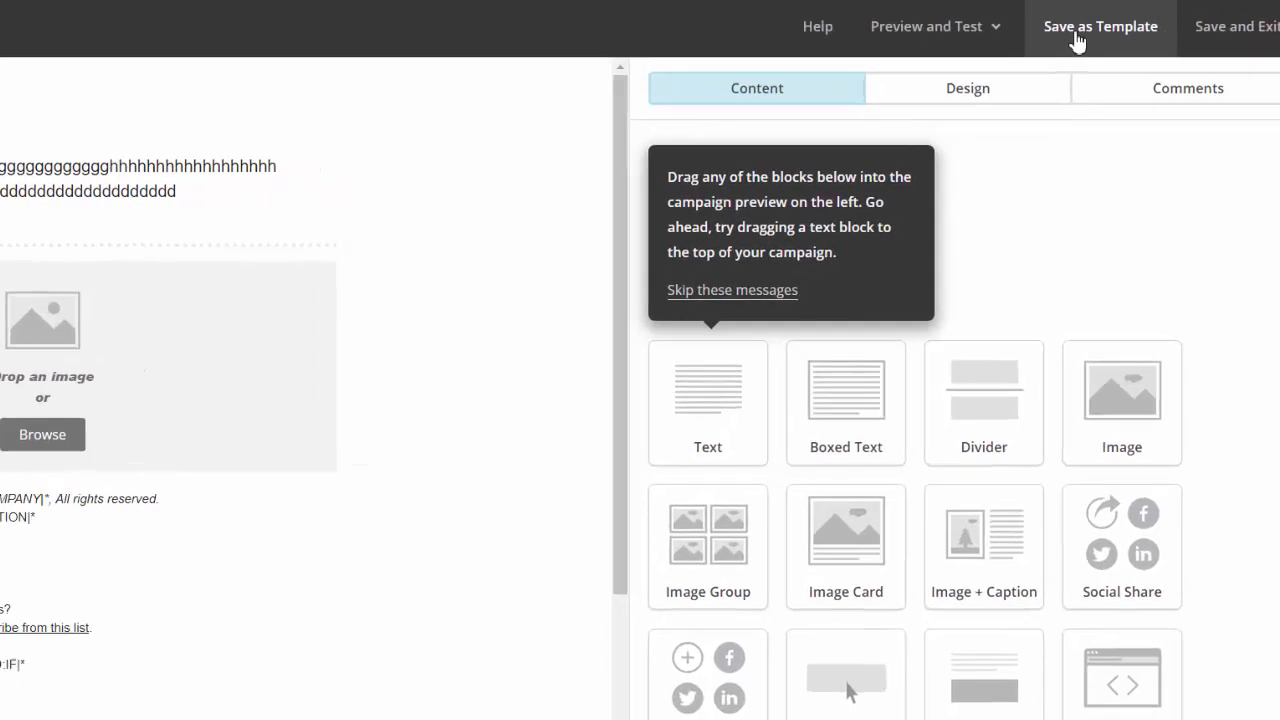
click(1154, 63)
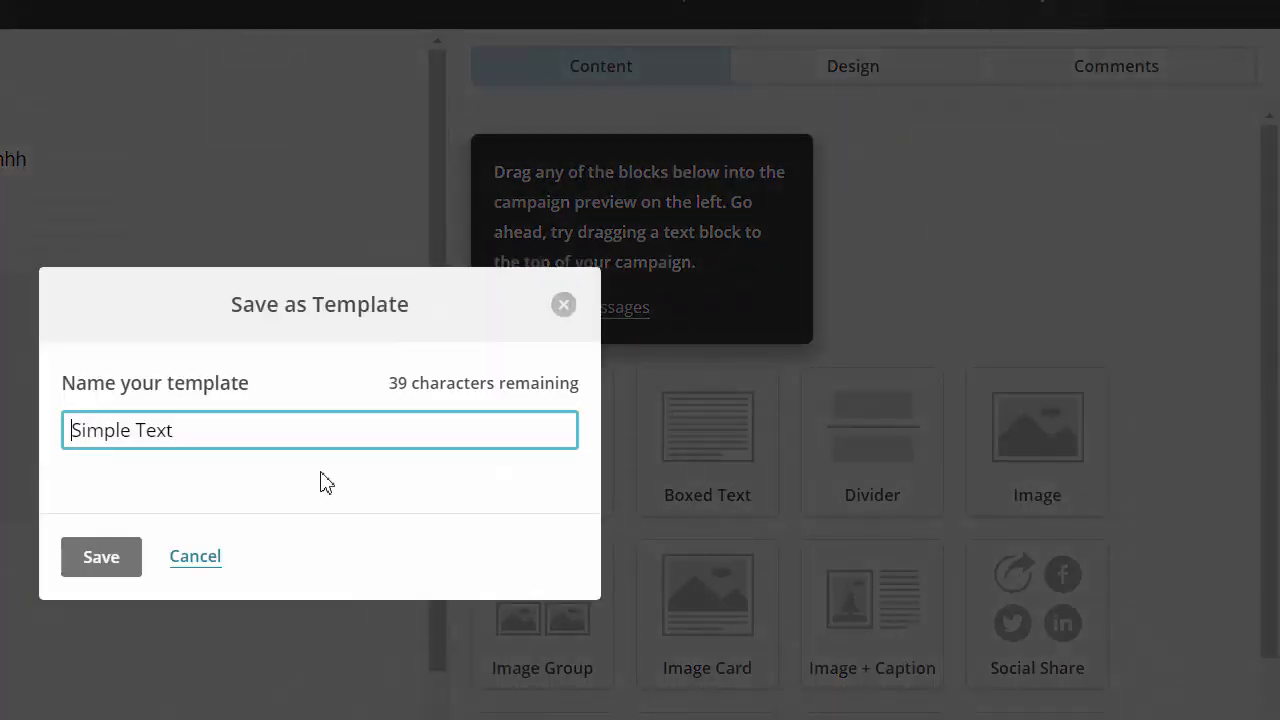
triple_click(197, 437)
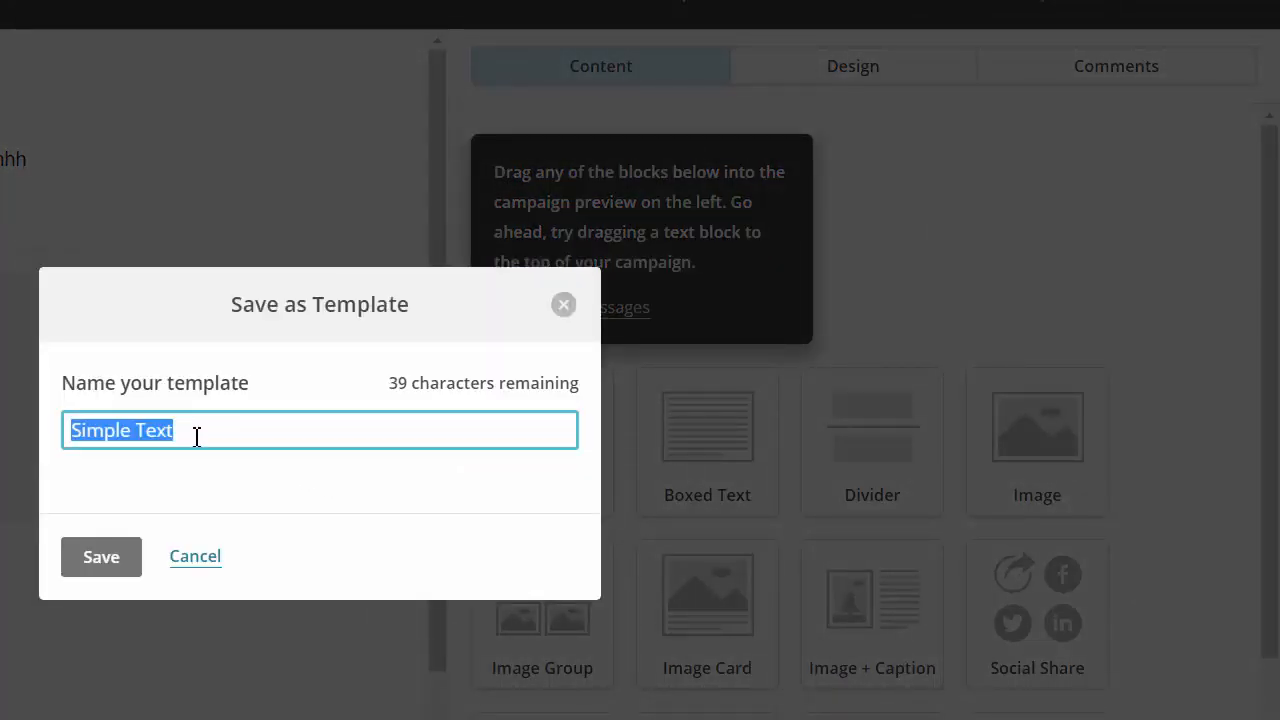
text(relati)
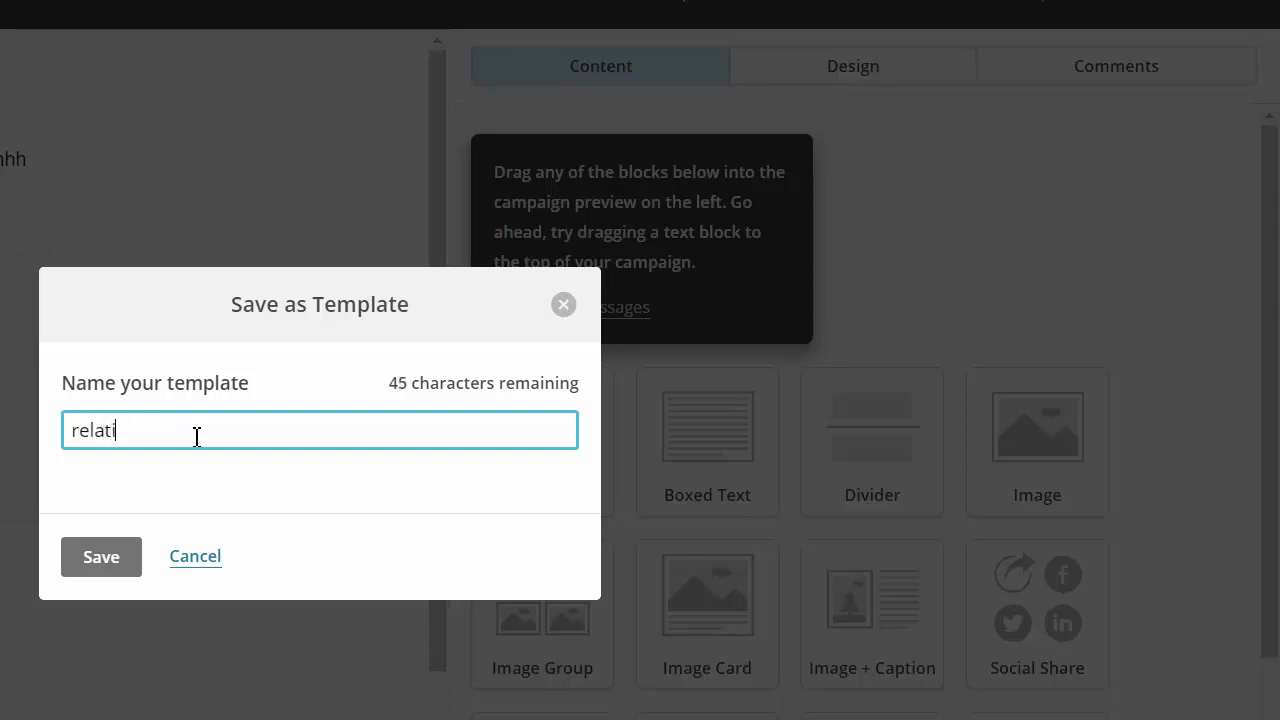
text(onship)
click(108, 568)
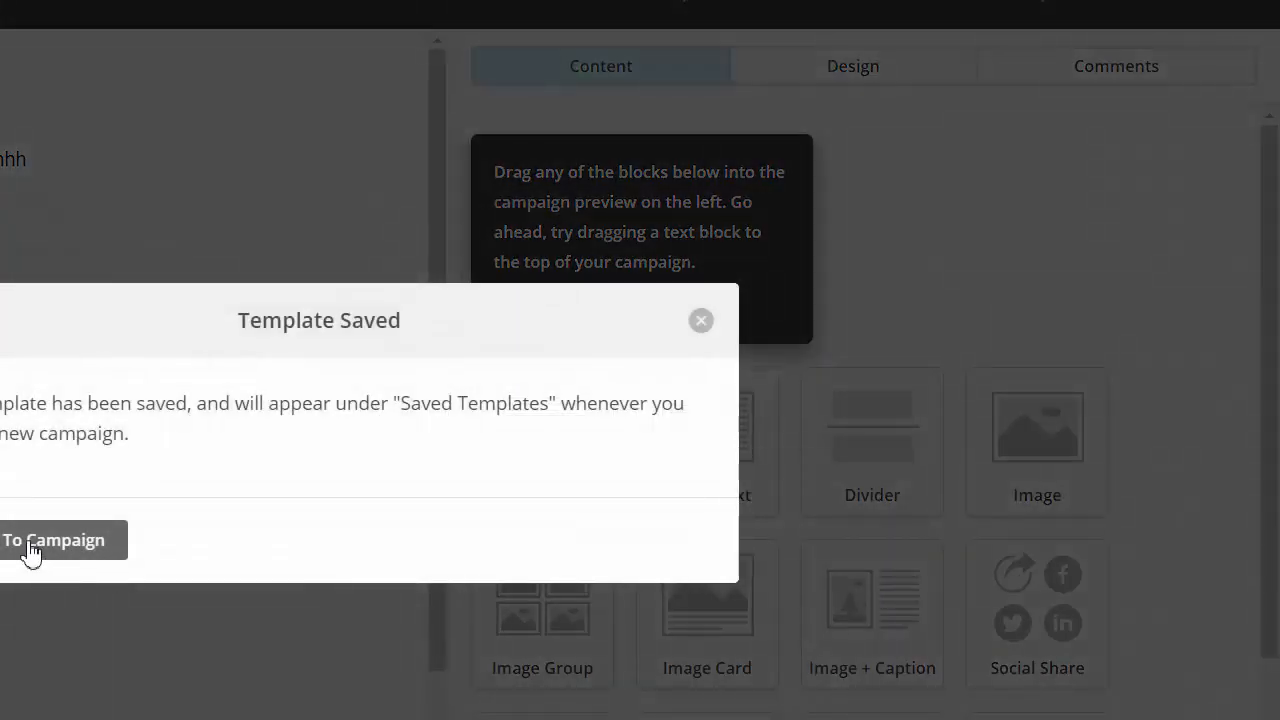
click(32, 554)
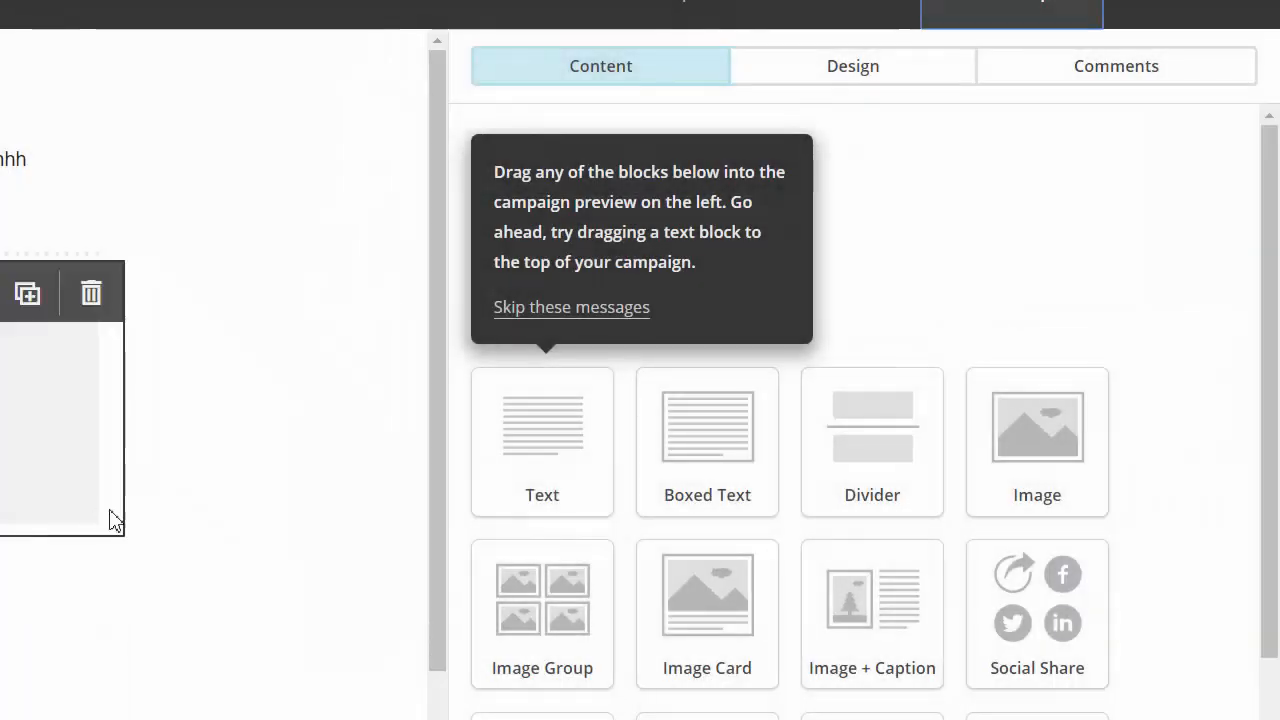
scroll(620, 680, down, 2)
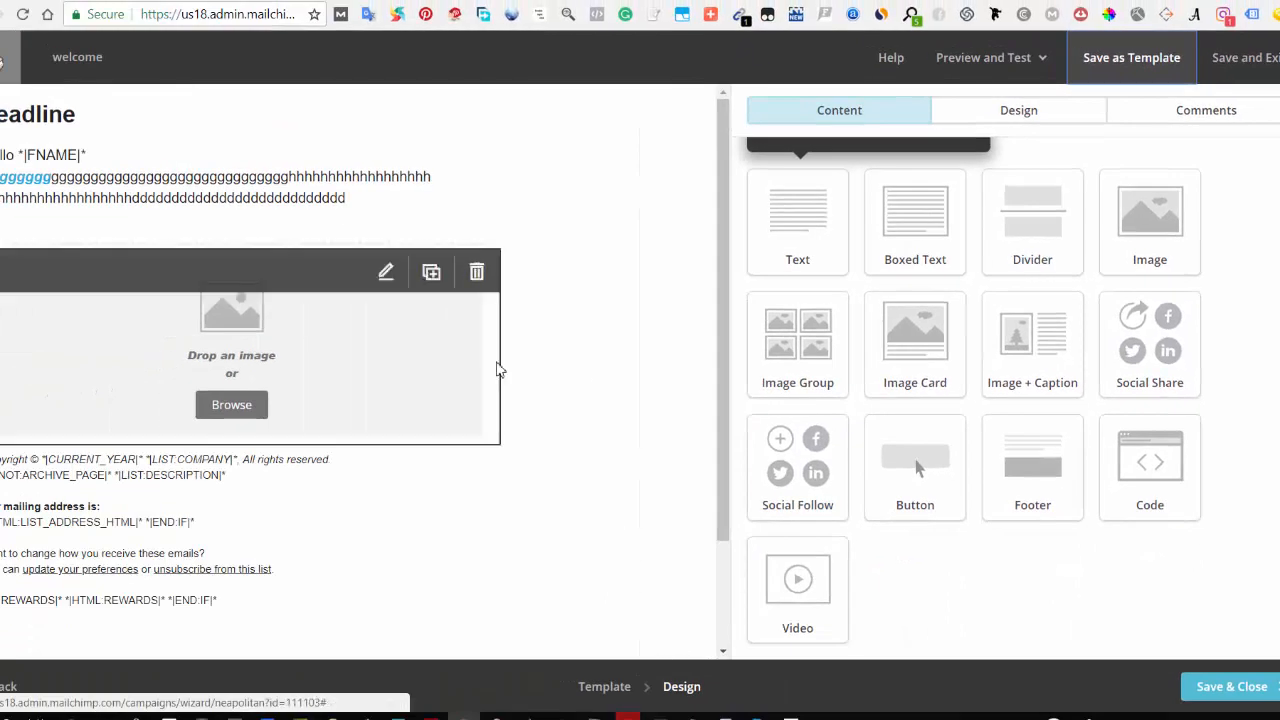
Step: Save and close the email design, then review the campaign checklist
click(1224, 690)
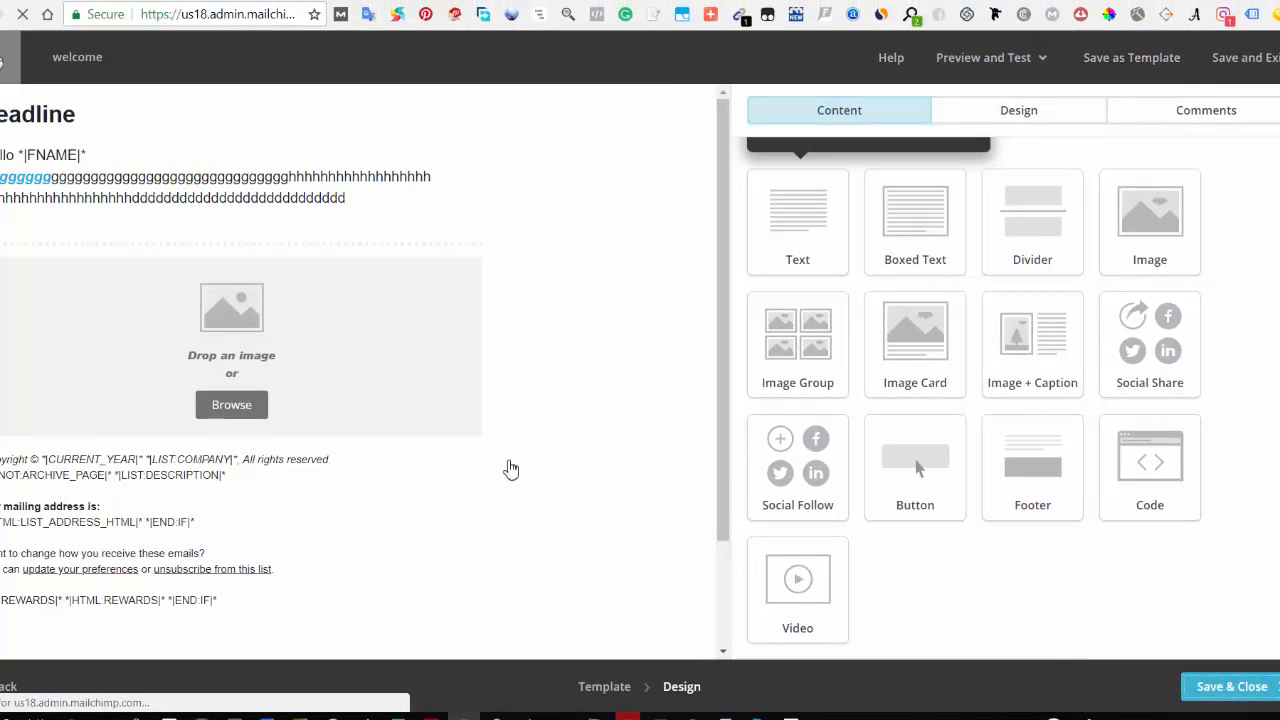
scroll(594, 563, down, 4)
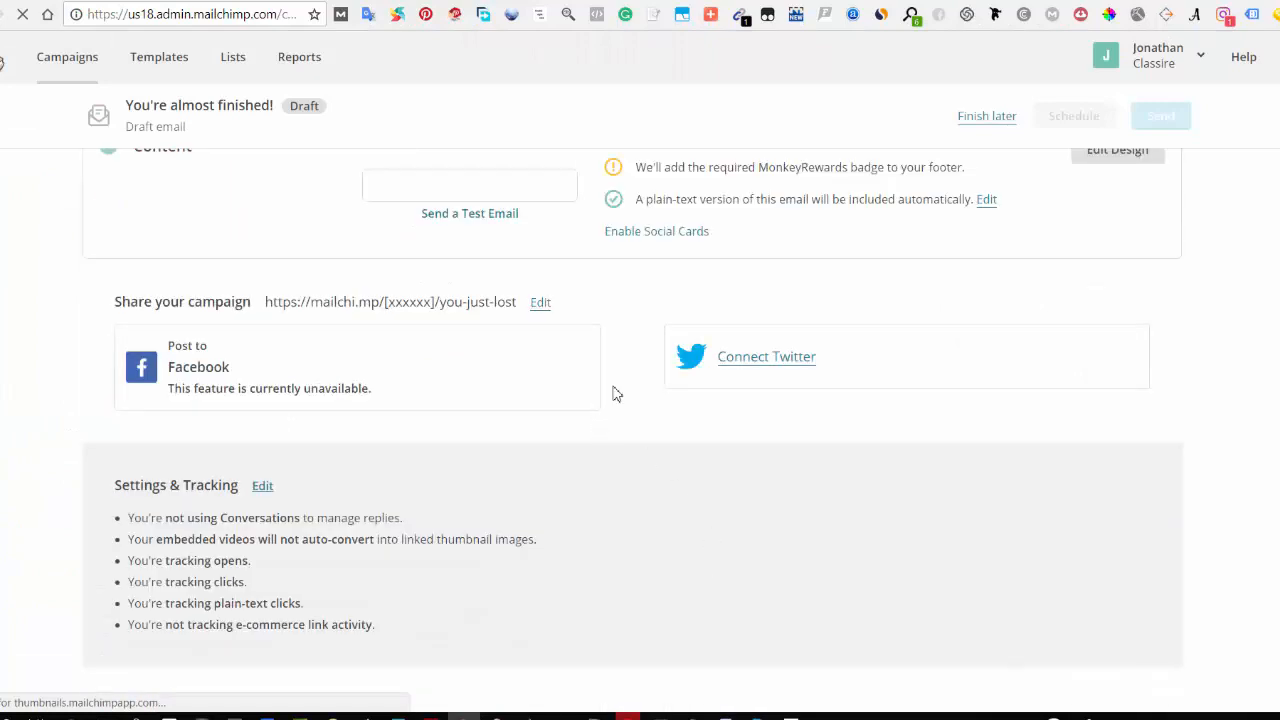
scroll(930, 330, up, 3)
scroll(1158, 406, down, 2)
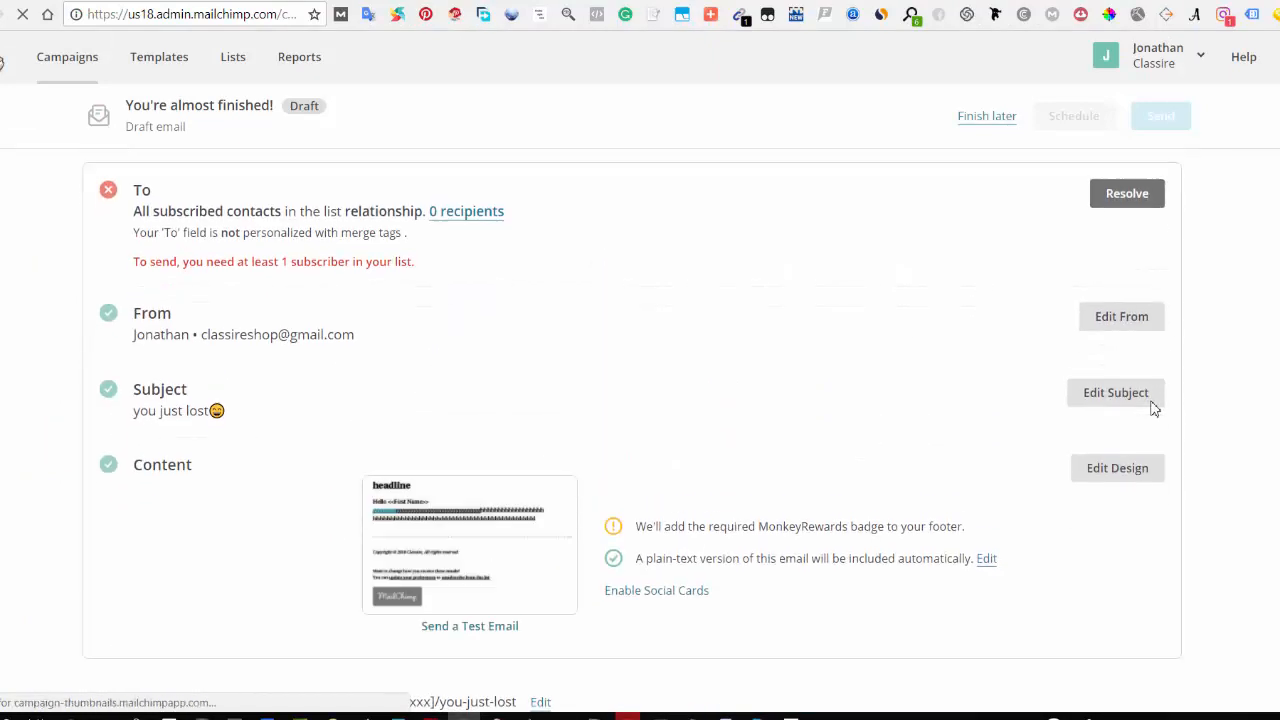
scroll(1145, 436, up, 3)
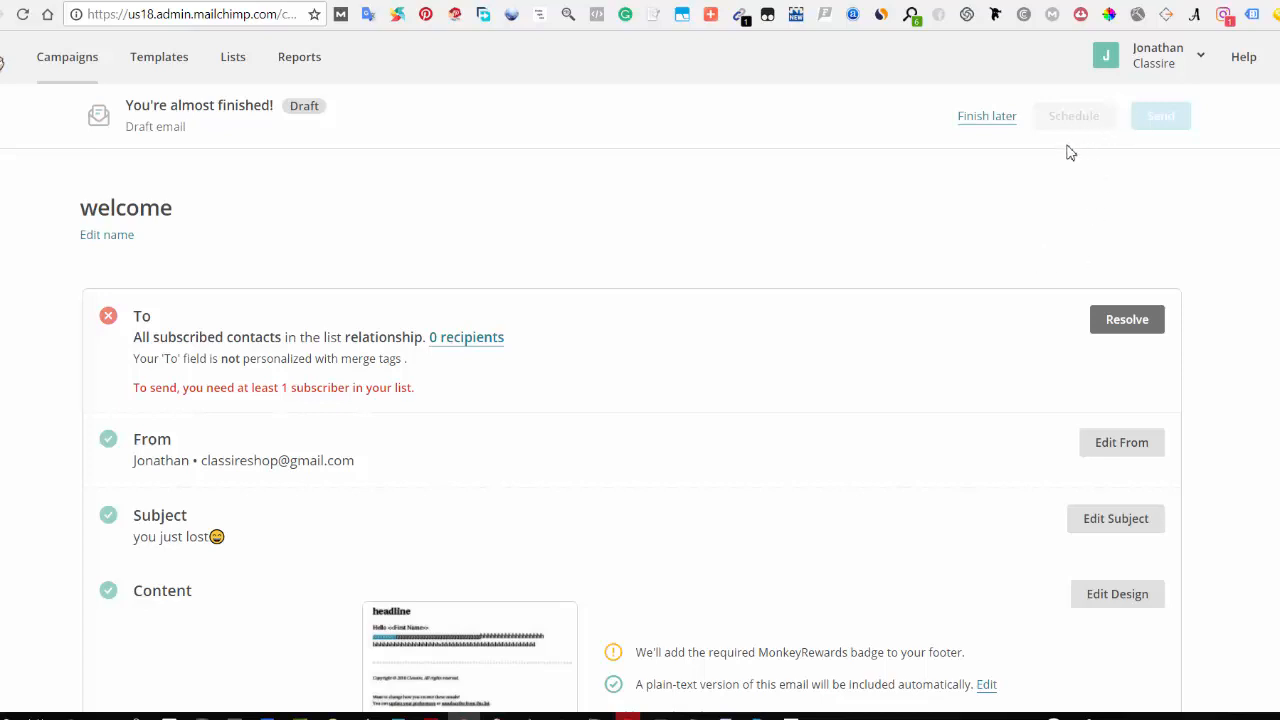
scroll(1050, 180, down, 3)
scroll(1035, 205, up, 1)
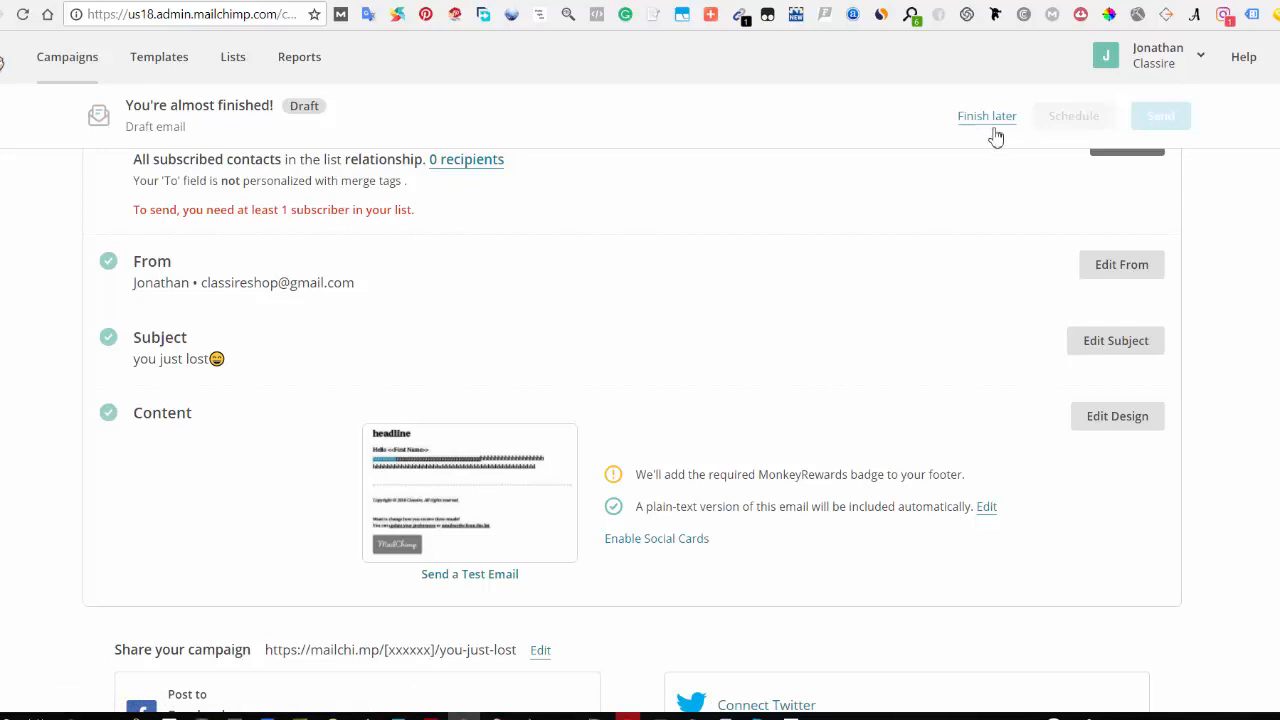
scroll(680, 250, up, 2)
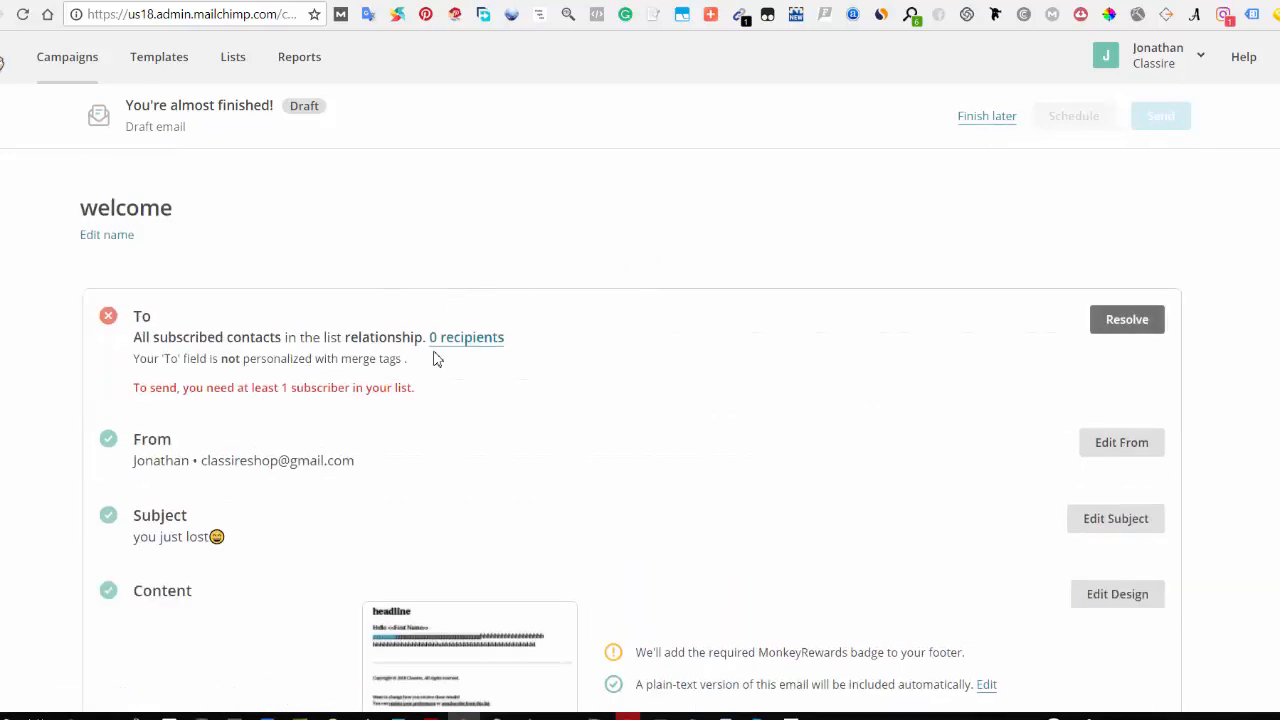
Step: Change the campaign's recipients to the Classire list and save
click(1128, 326)
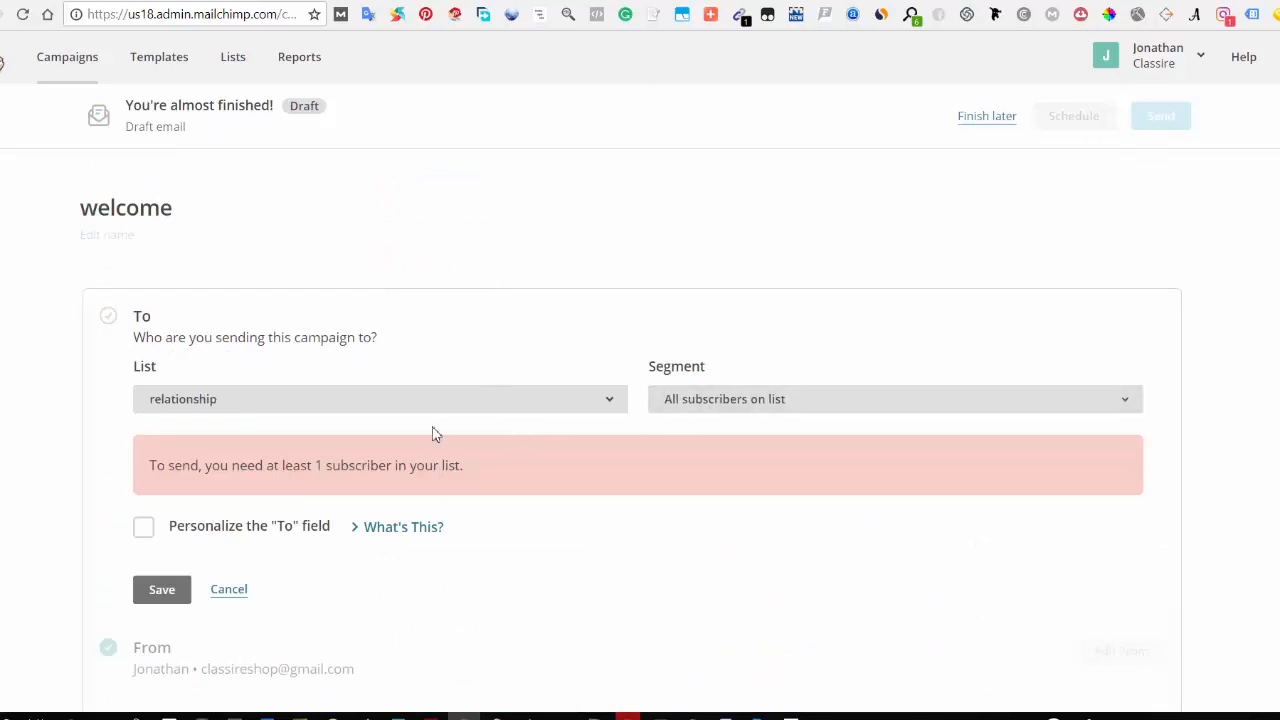
click(386, 414)
click(374, 555)
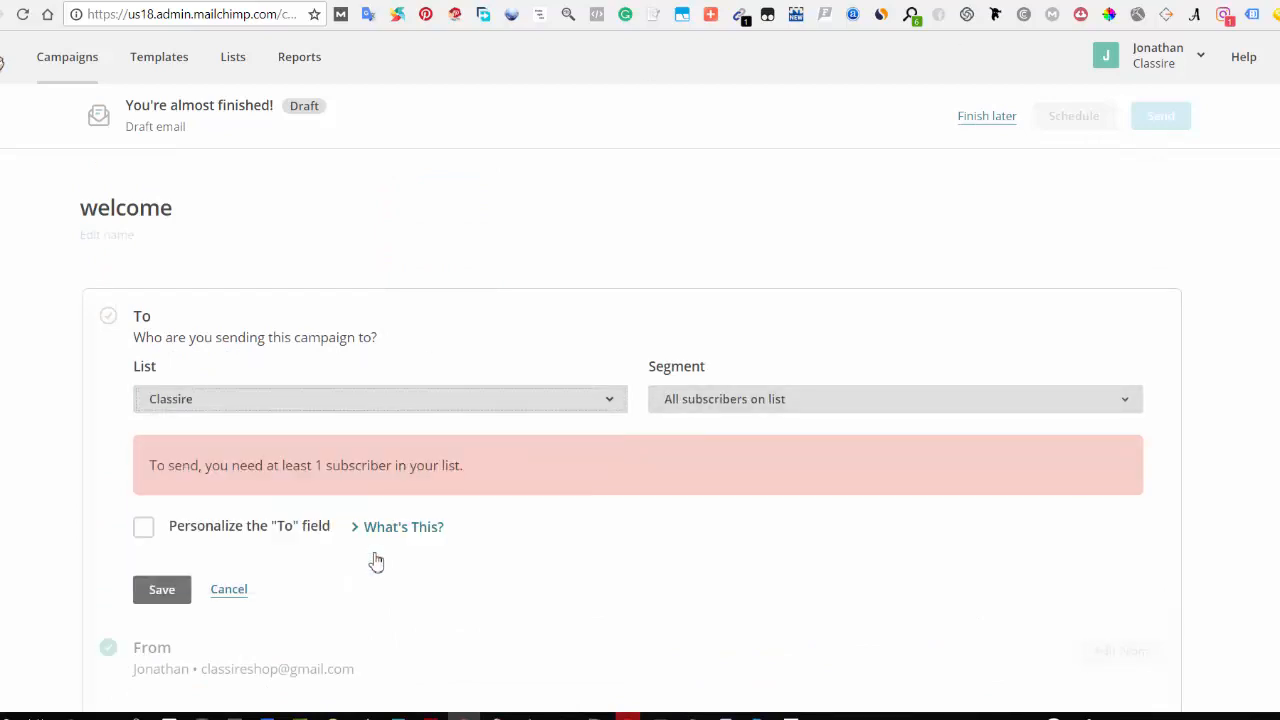
click(165, 592)
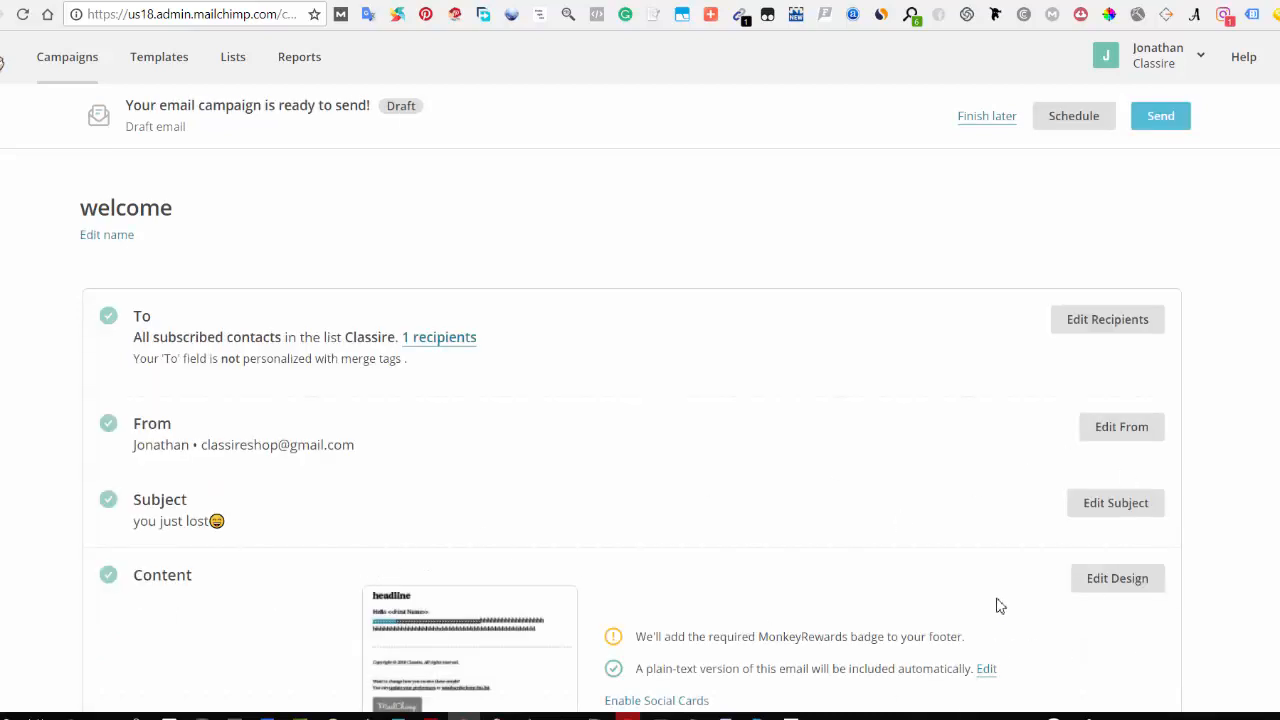
Step: Review the campaign's scheduling and send options without scheduling or sending it
scroll(1010, 331, down, 1)
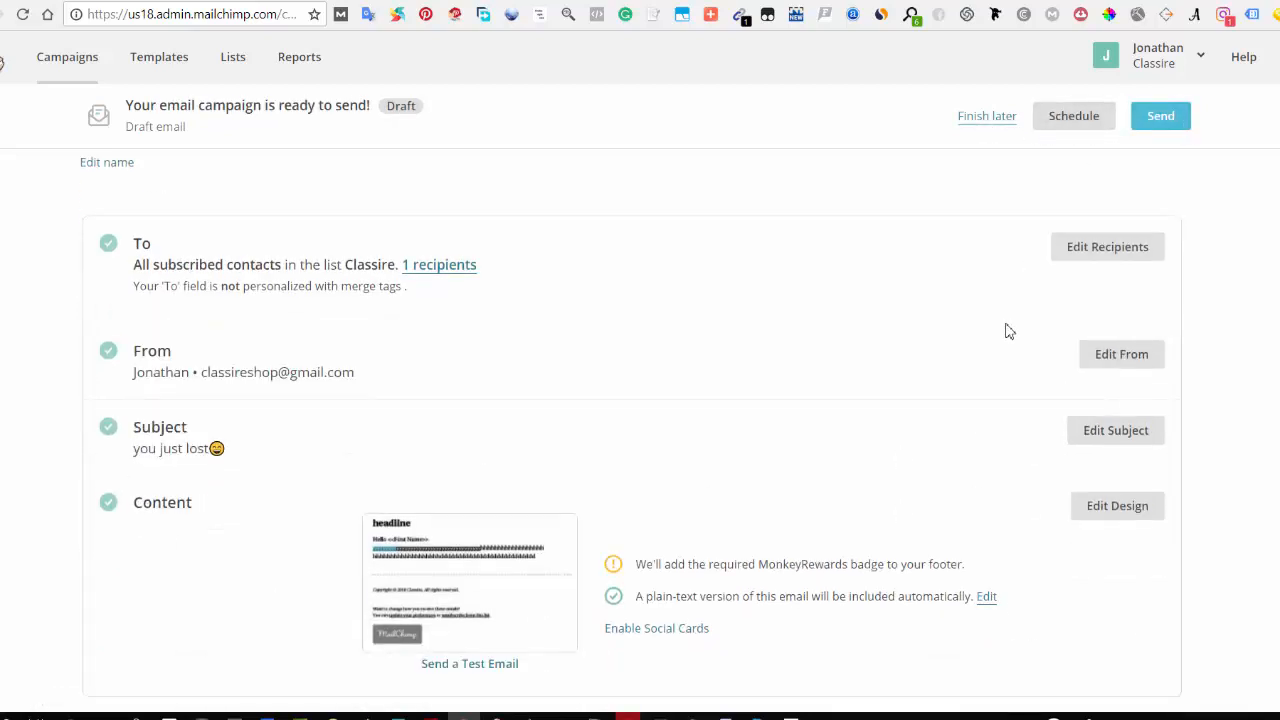
scroll(1009, 331, down, 3)
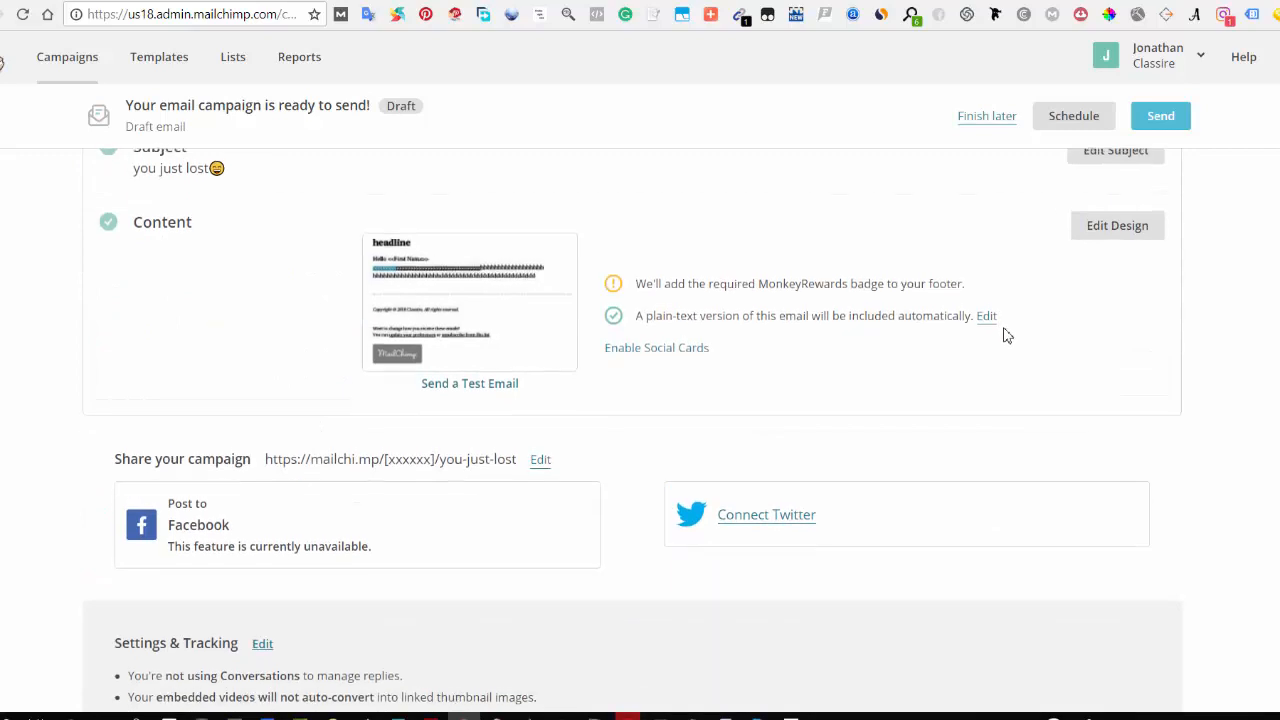
scroll(1007, 336, up, 4)
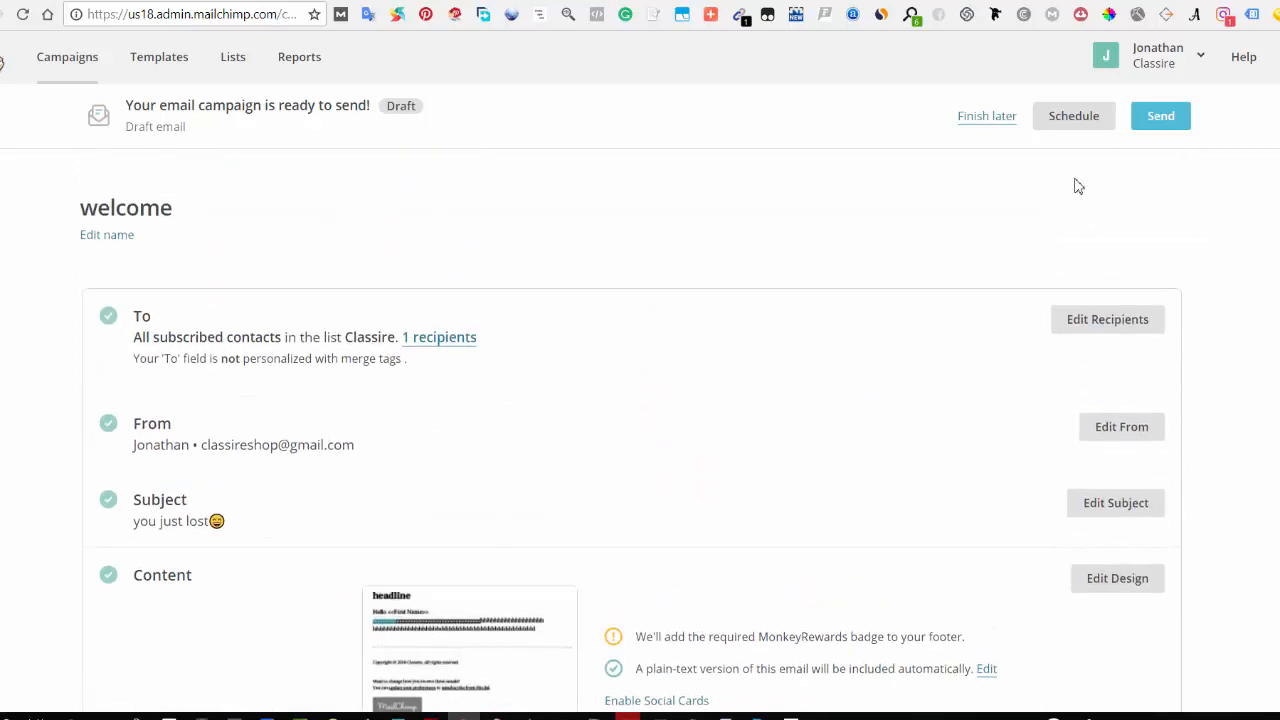
click(1072, 120)
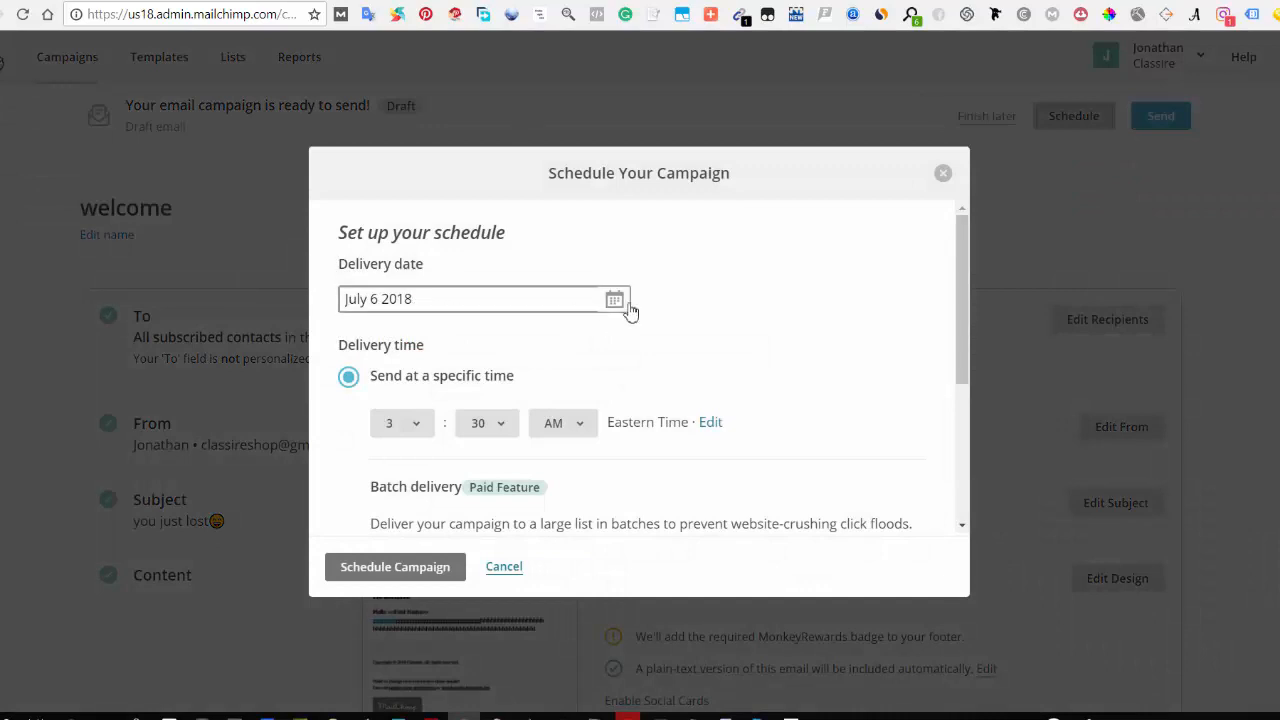
scroll(424, 370, down, 2)
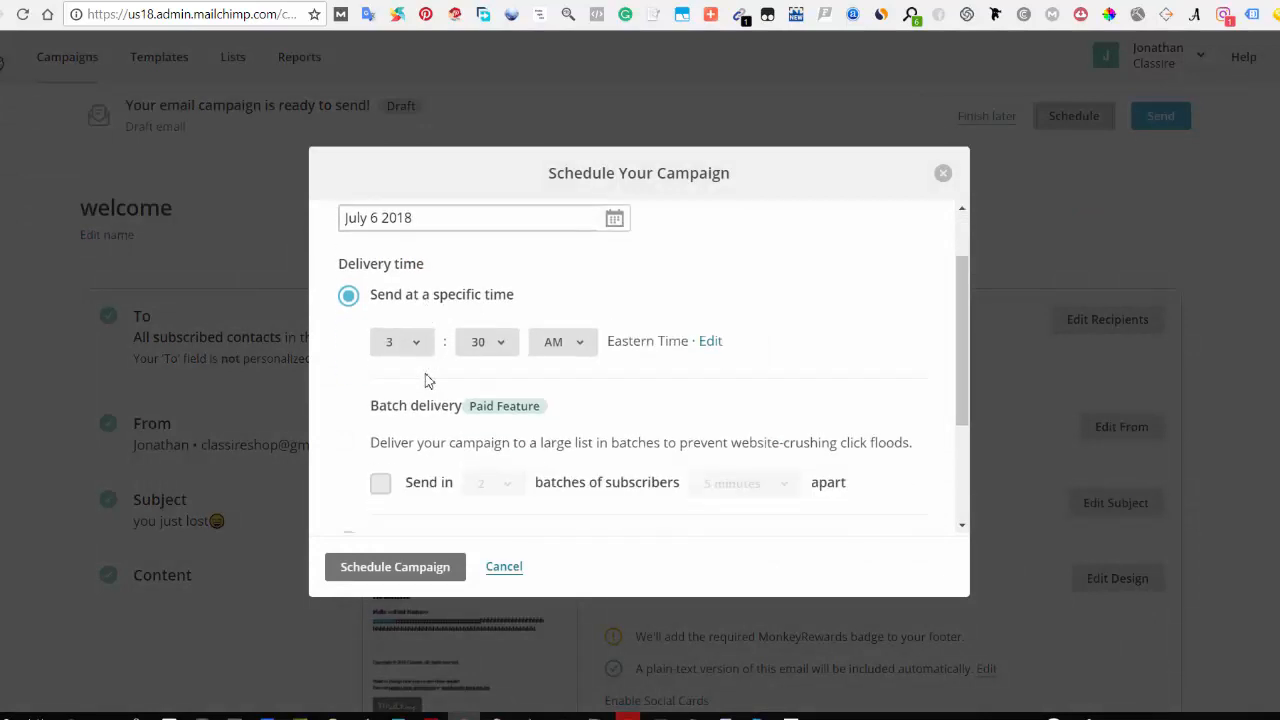
click(424, 252)
click(545, 294)
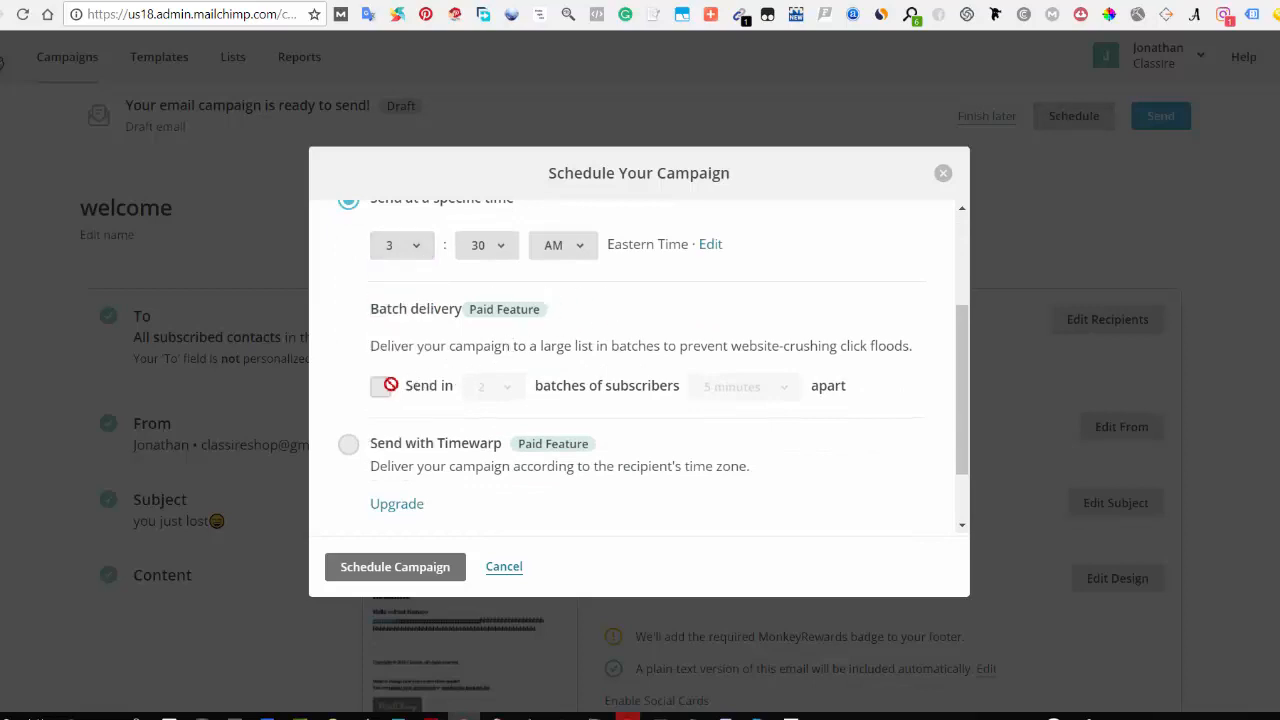
scroll(372, 372, down, 1)
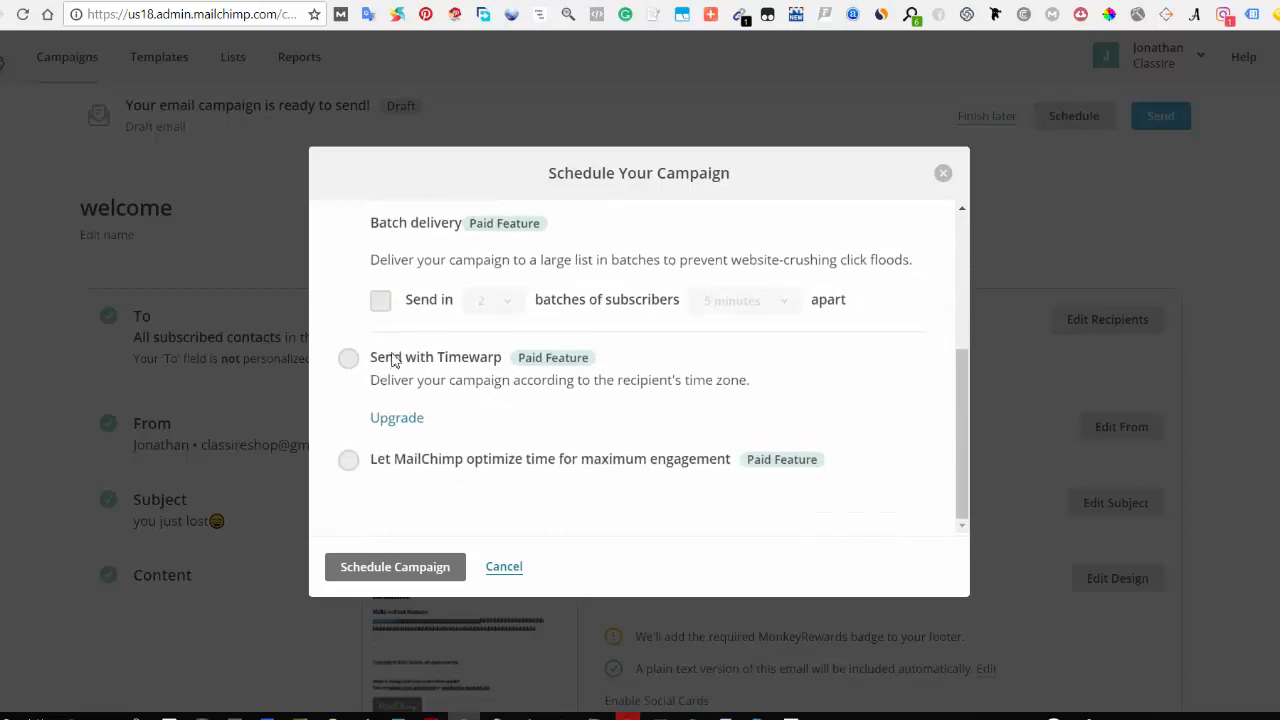
scroll(395, 360, up, 1)
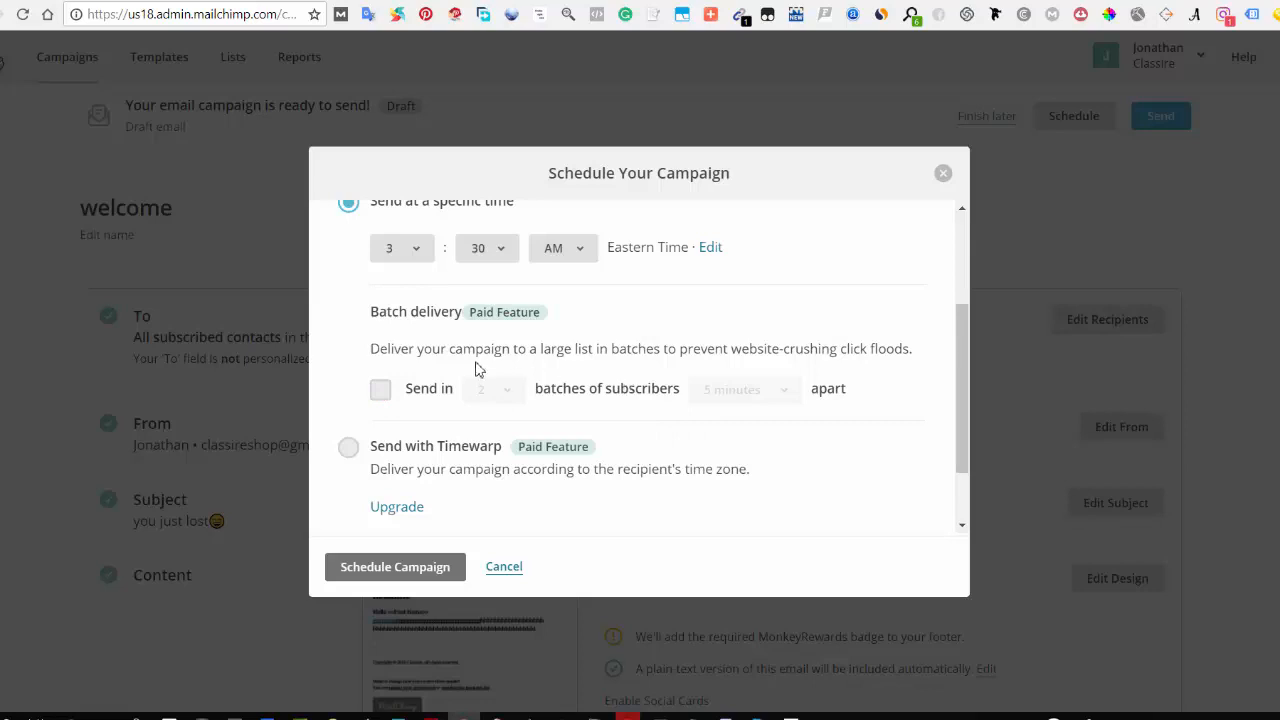
scroll(620, 419, down, 1)
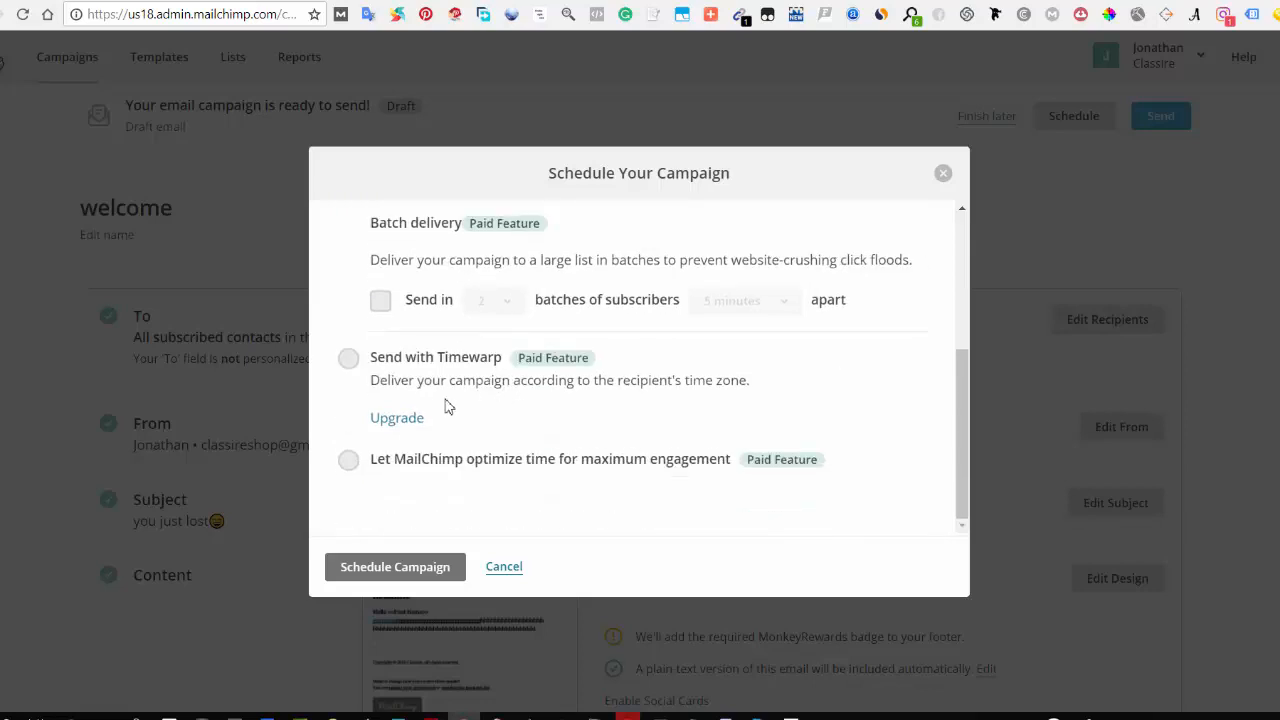
scroll(480, 397, up, 3)
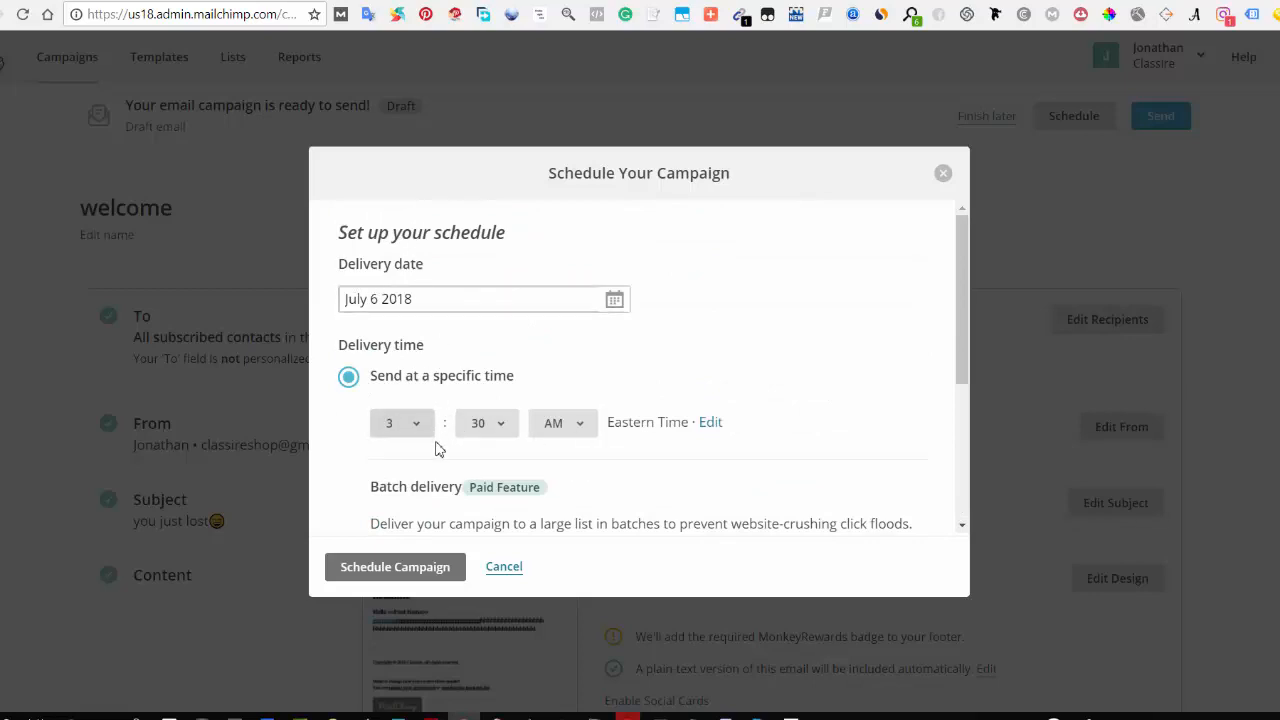
scroll(405, 523, down, 1)
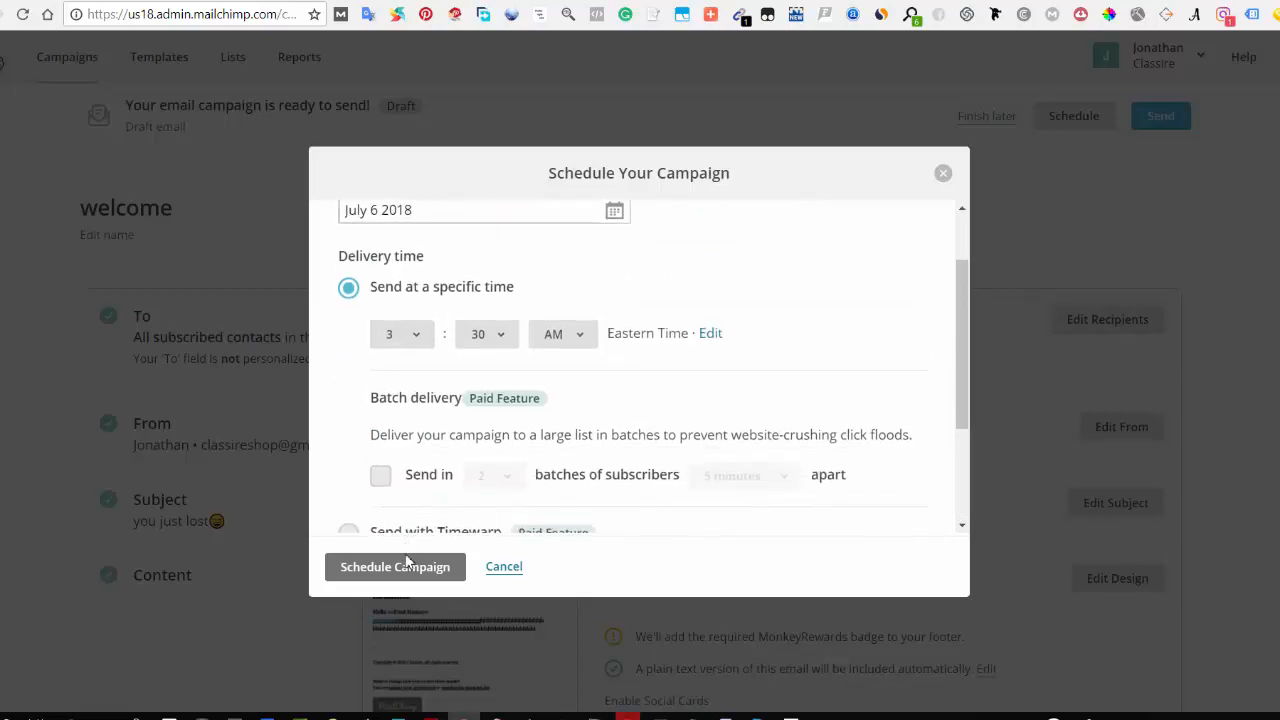
click(516, 568)
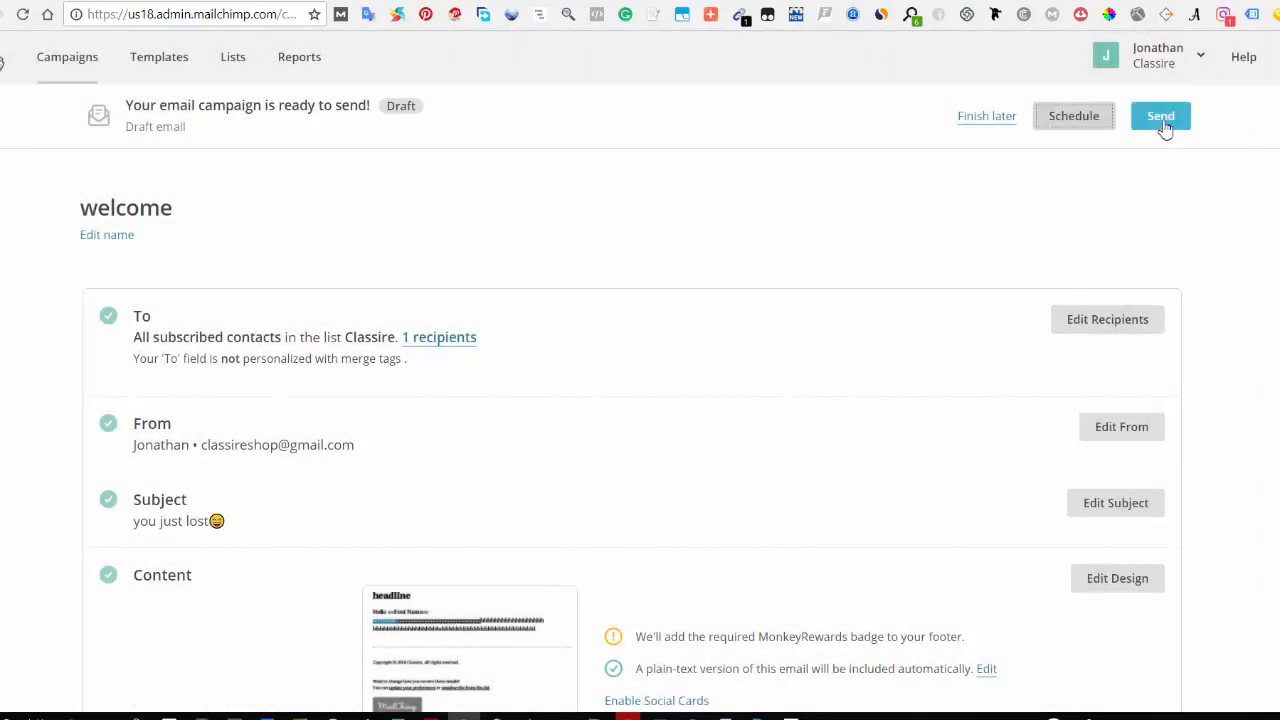
click(1161, 118)
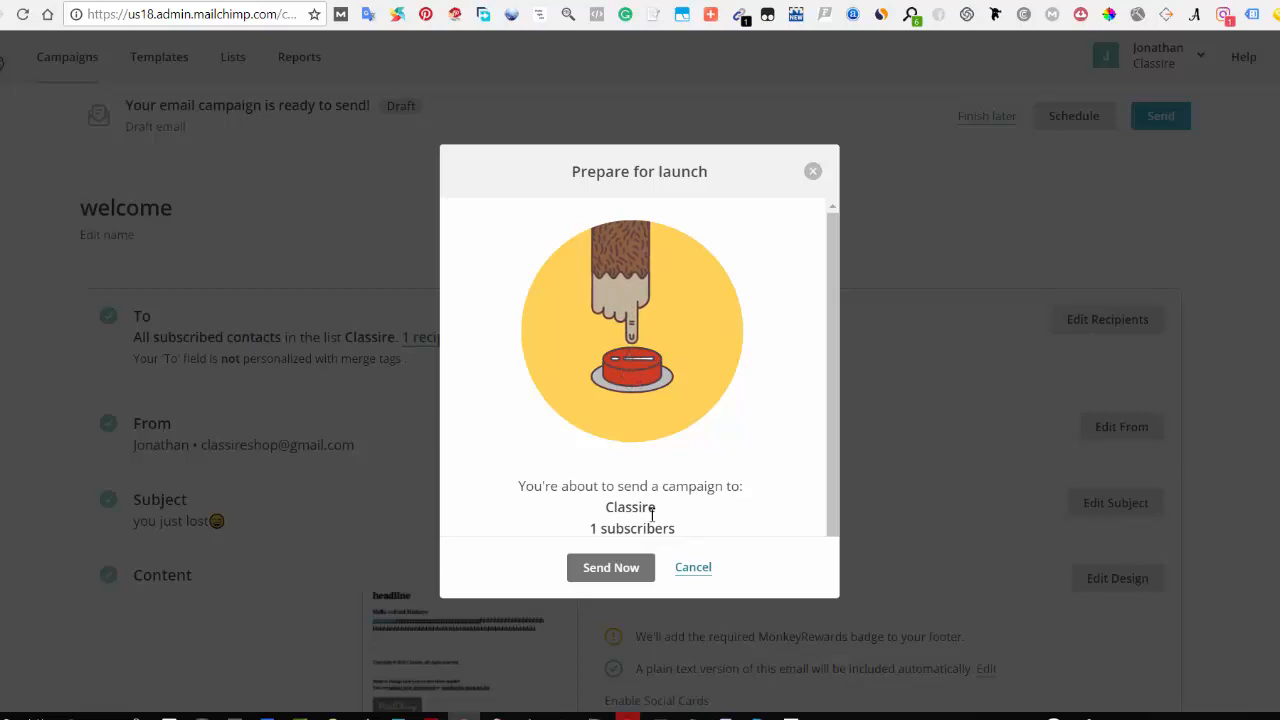
scroll(611, 524, down, 1)
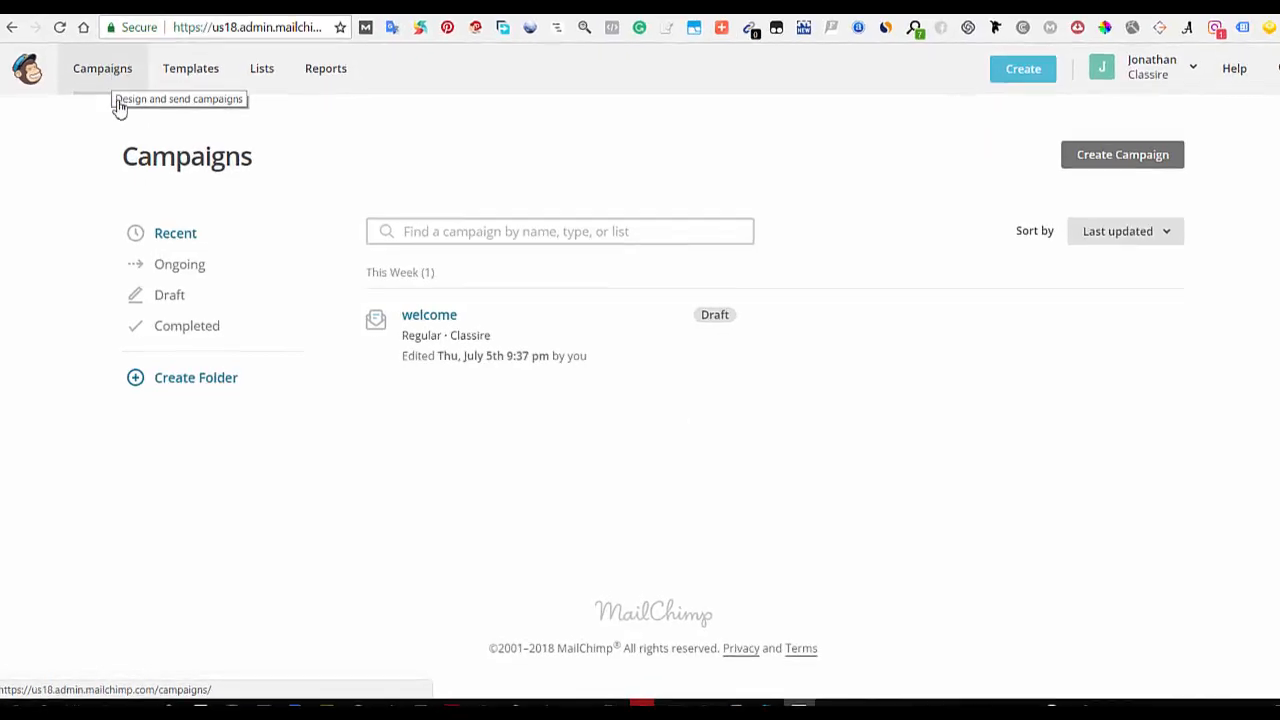
Step: Start a new automated email campaign using the Welcome new subscribers workflow
click(1120, 158)
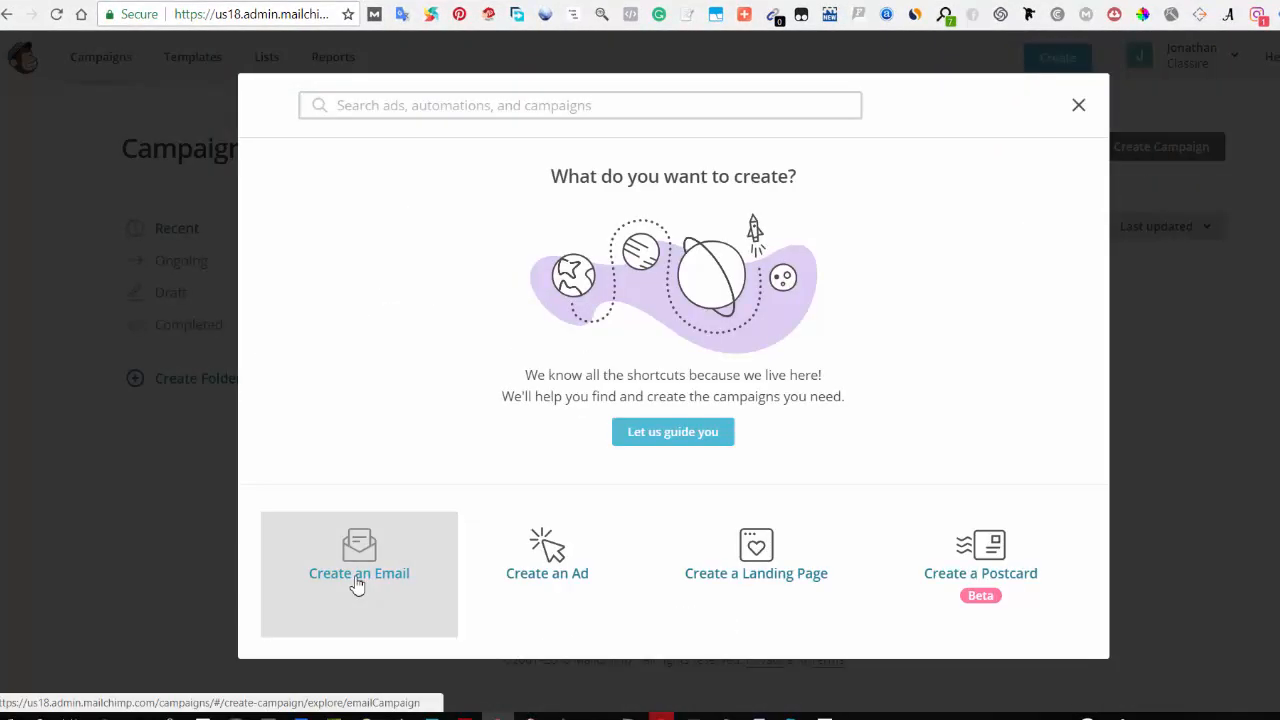
click(357, 580)
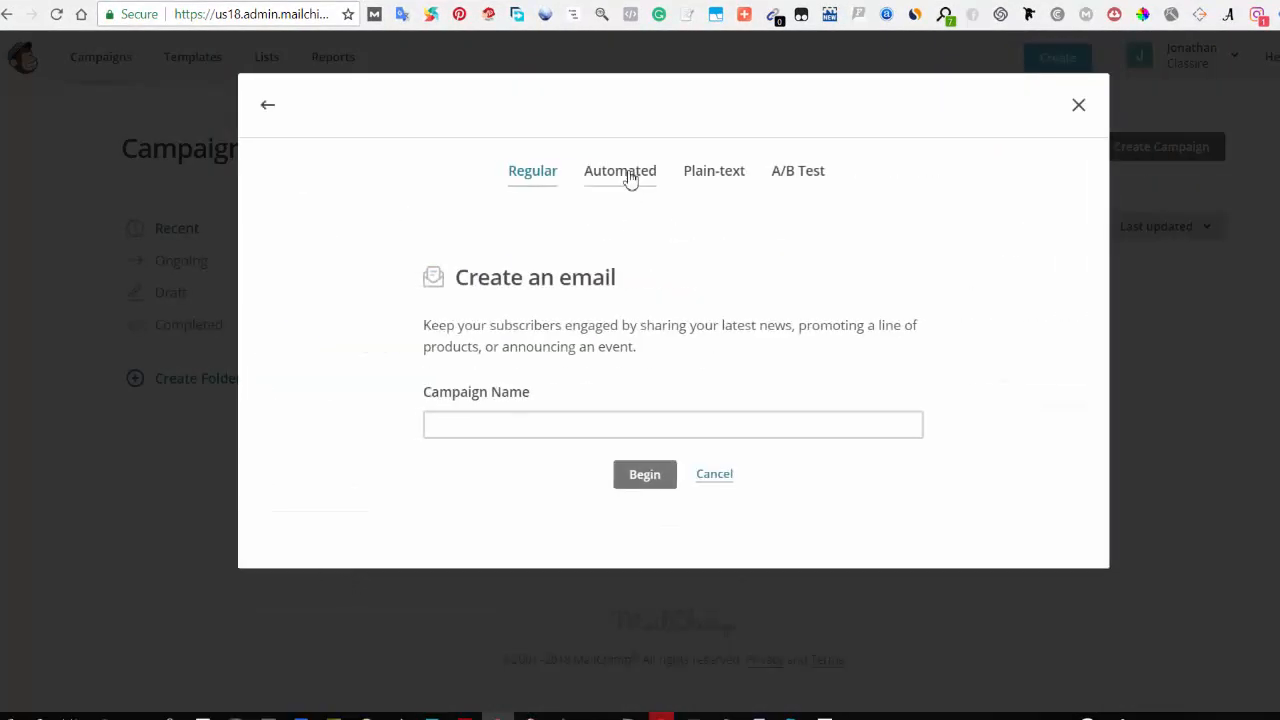
click(629, 178)
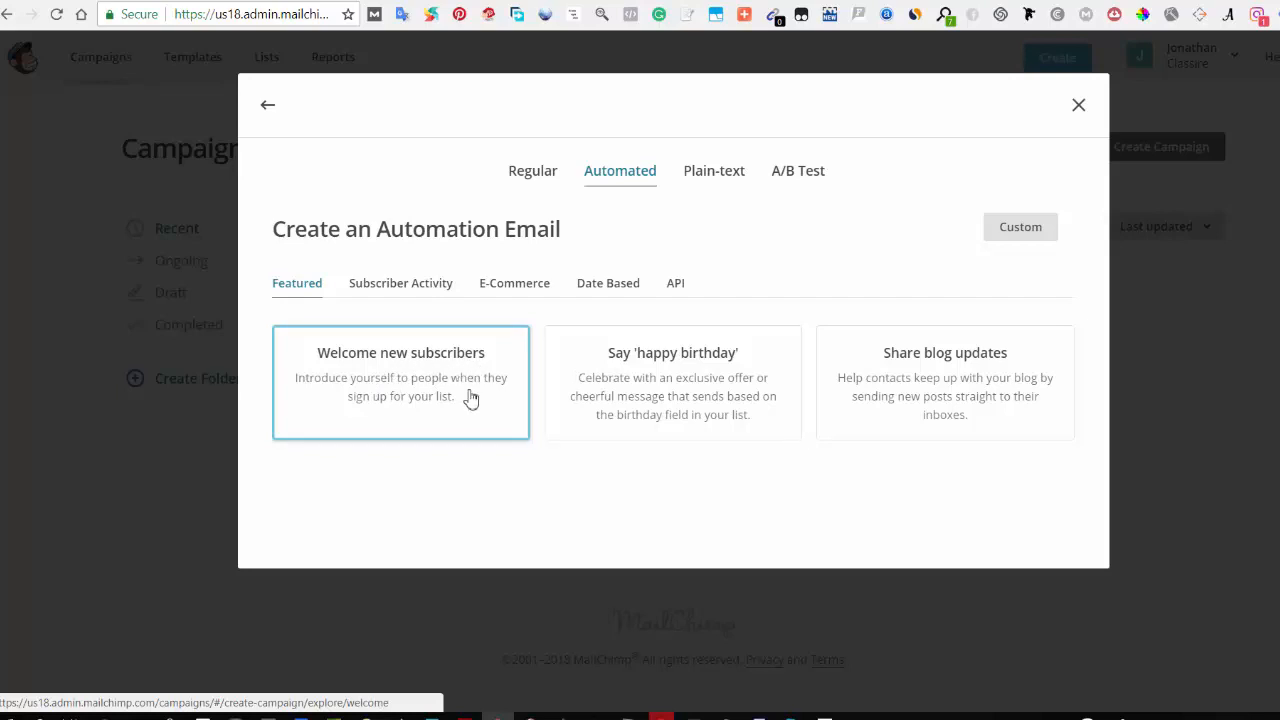
click(400, 380)
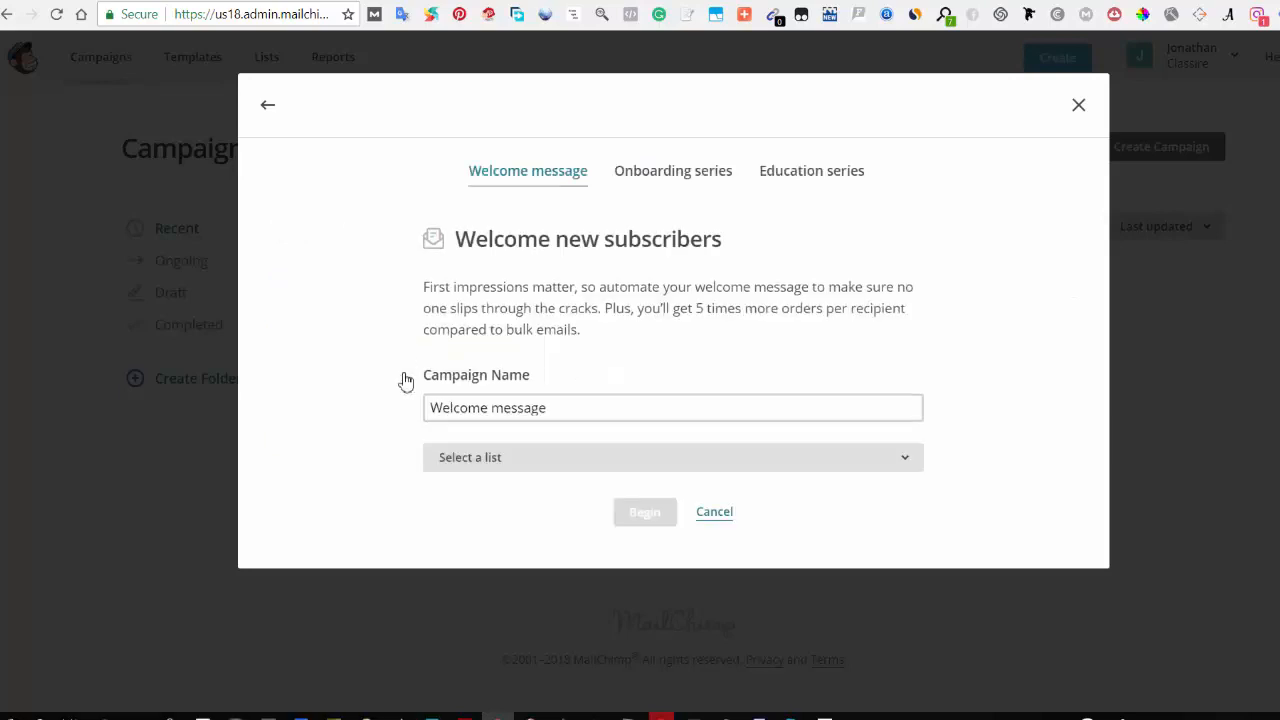
Step: Keep the campaign name Welcome message, assign the Classire list, and begin the workflow
drag(525, 410, 430, 410)
click(554, 410)
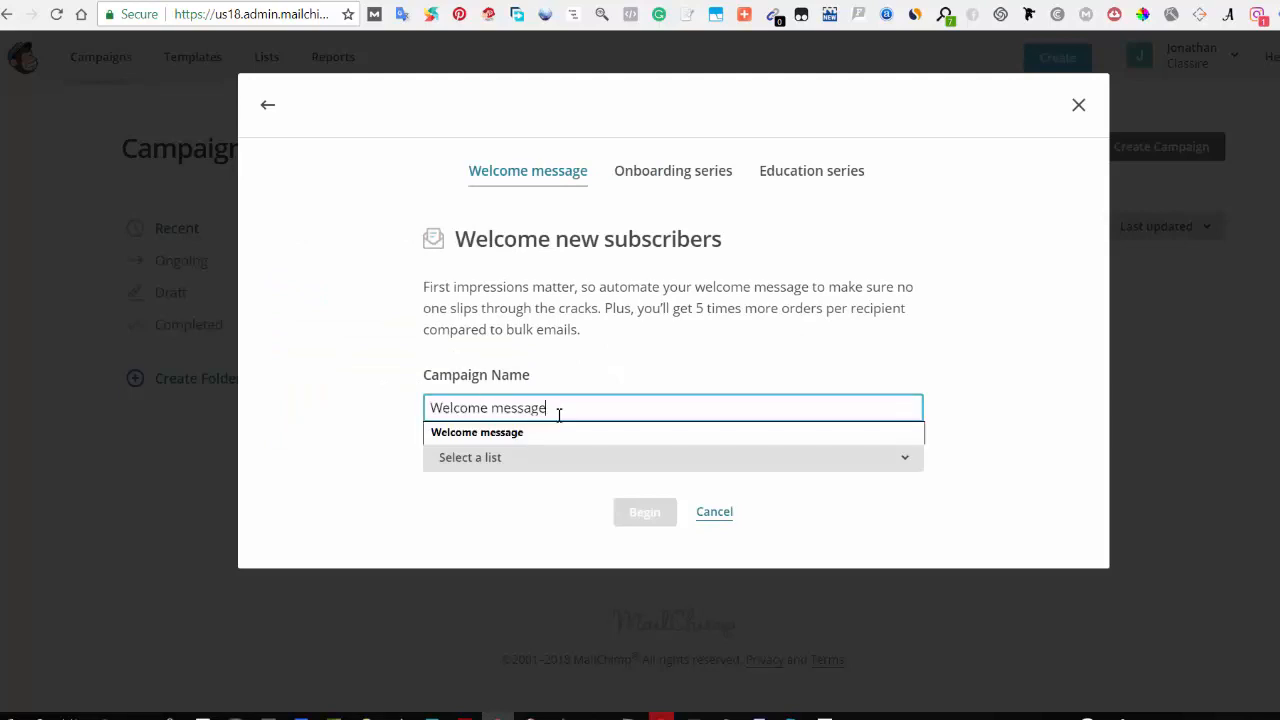
drag(559, 411, 430, 410)
click(464, 411)
click(509, 466)
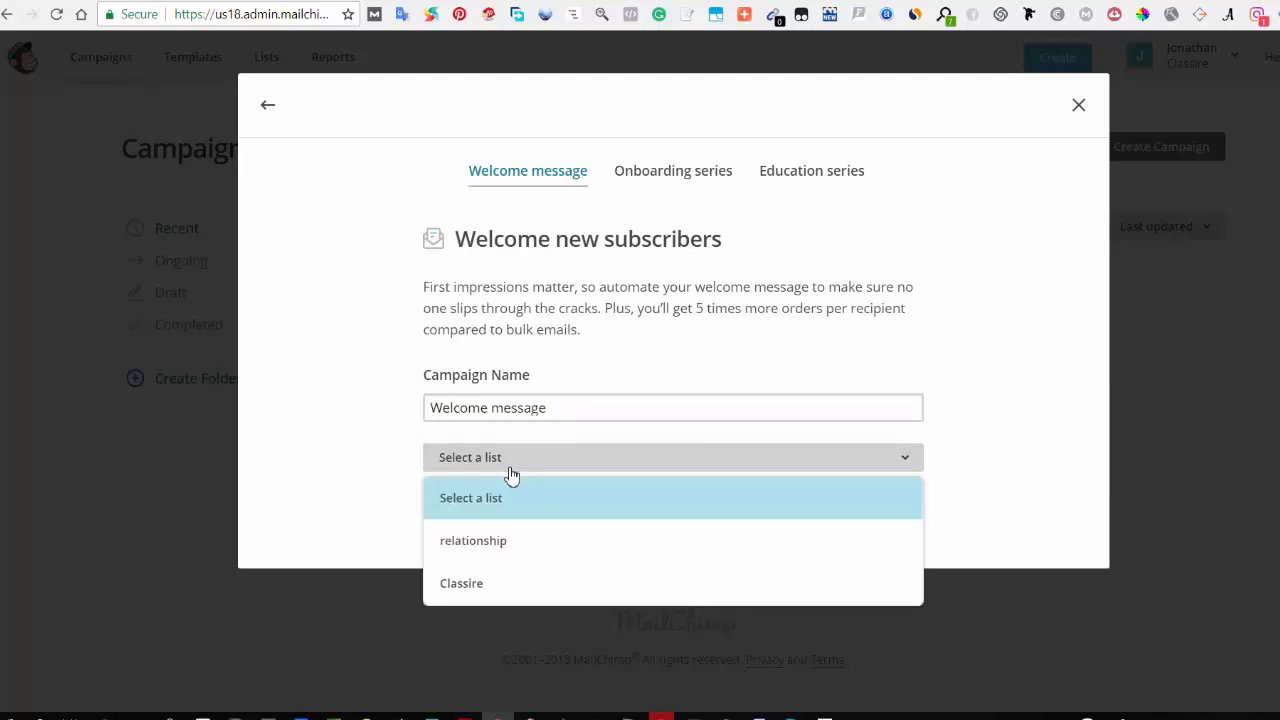
click(507, 588)
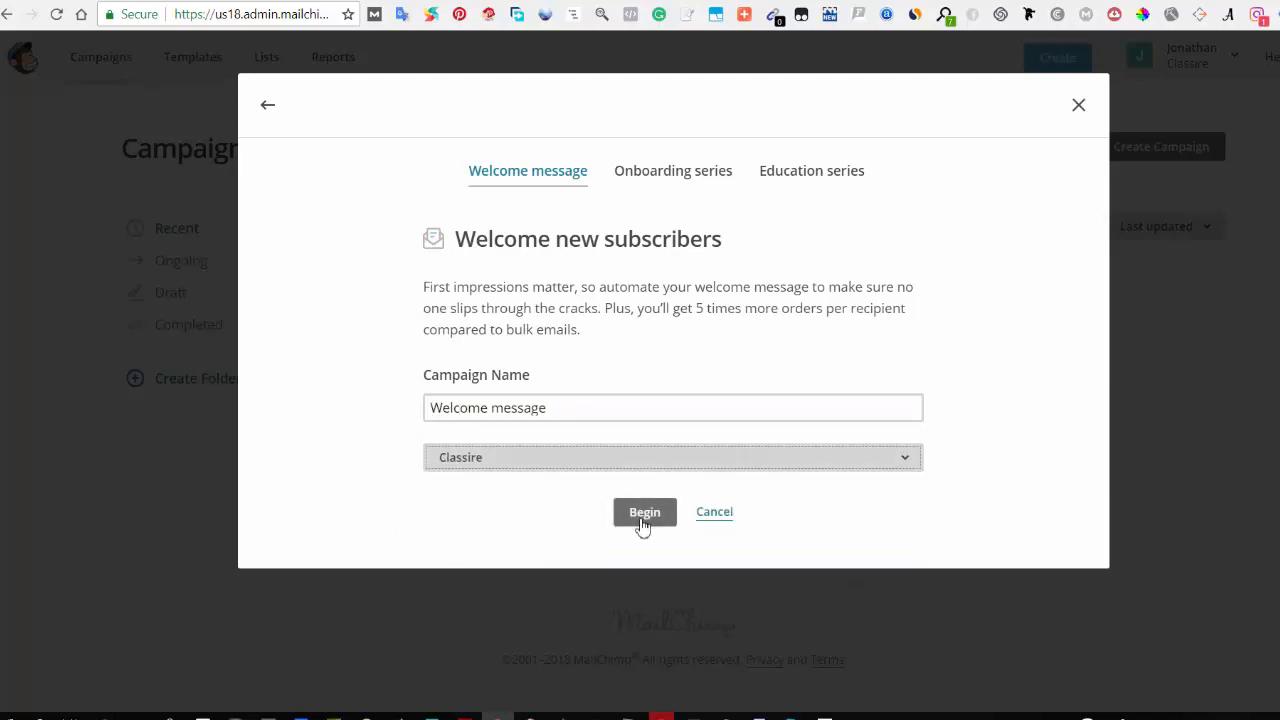
click(641, 516)
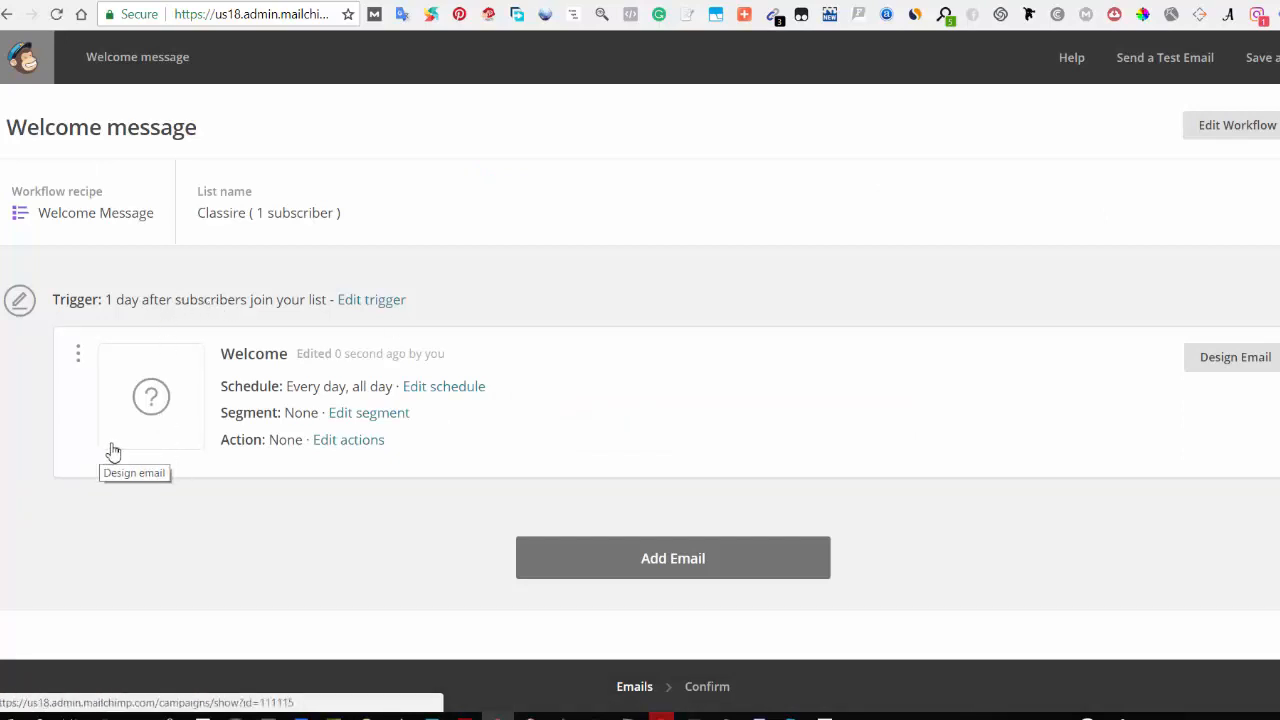
Step: Open the Welcome email's design setup and enter "a" as its email subject
click(1249, 371)
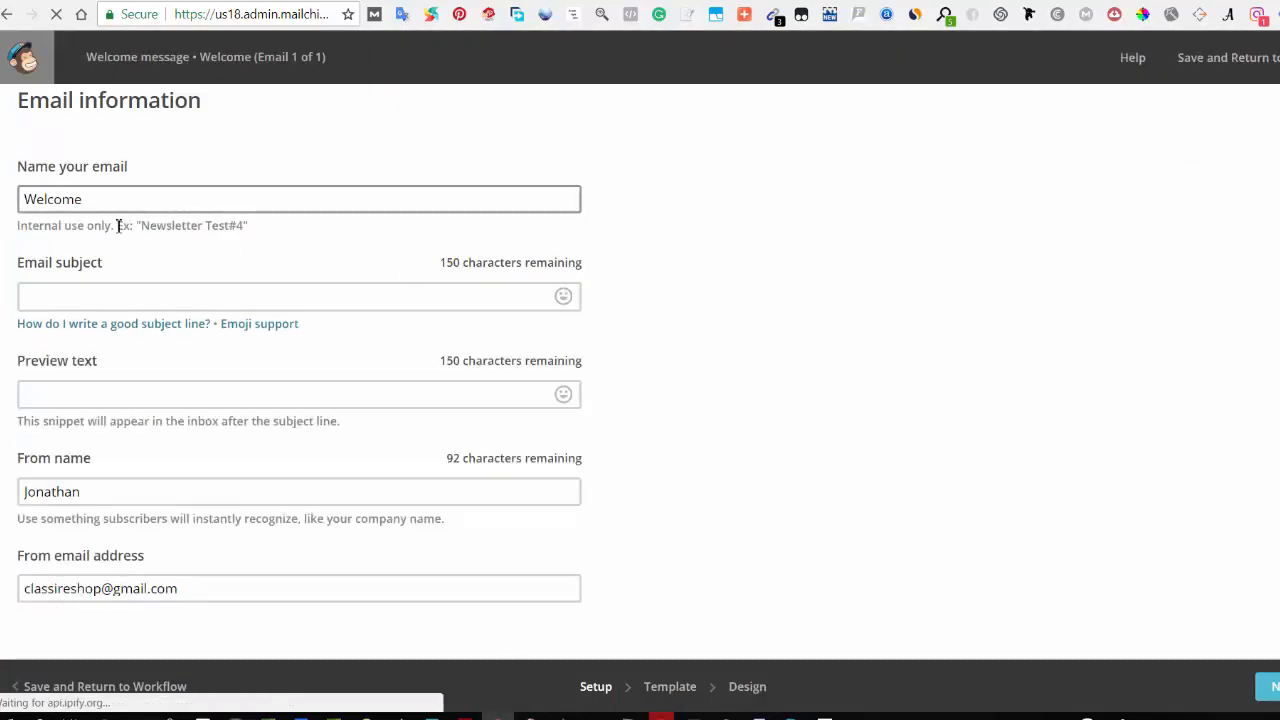
click(50, 301)
click(50, 299)
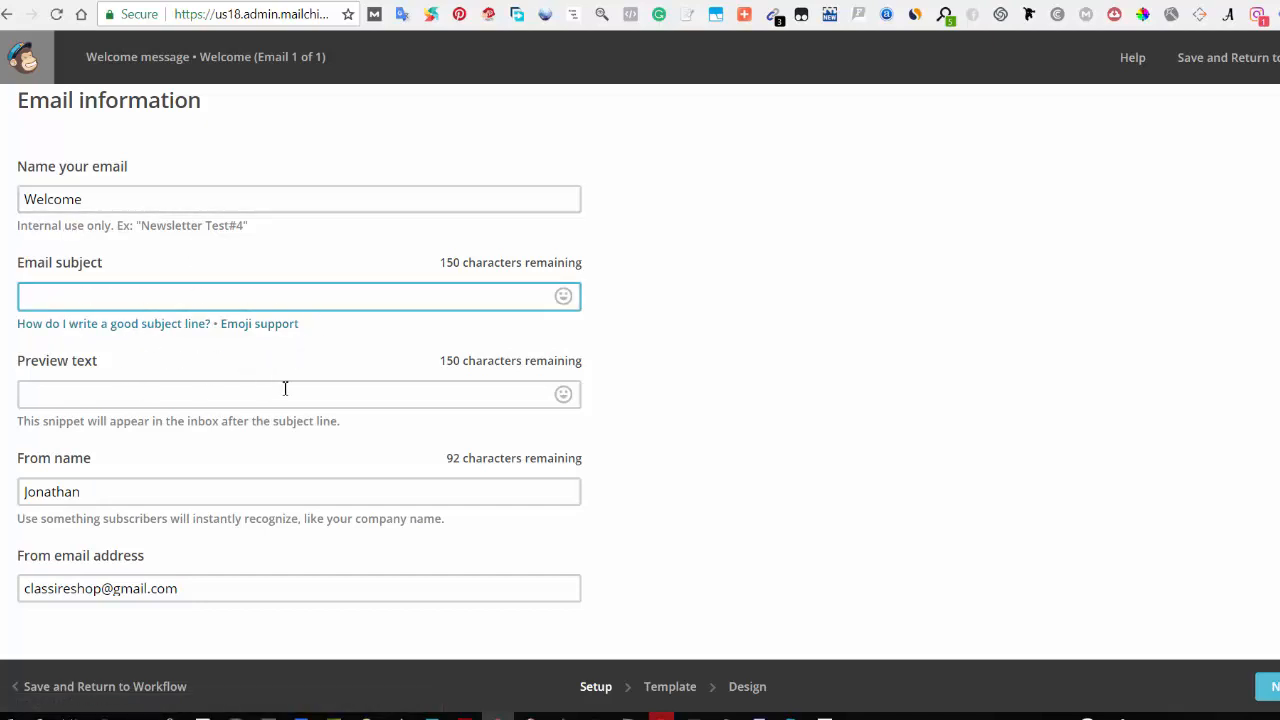
click(1264, 688)
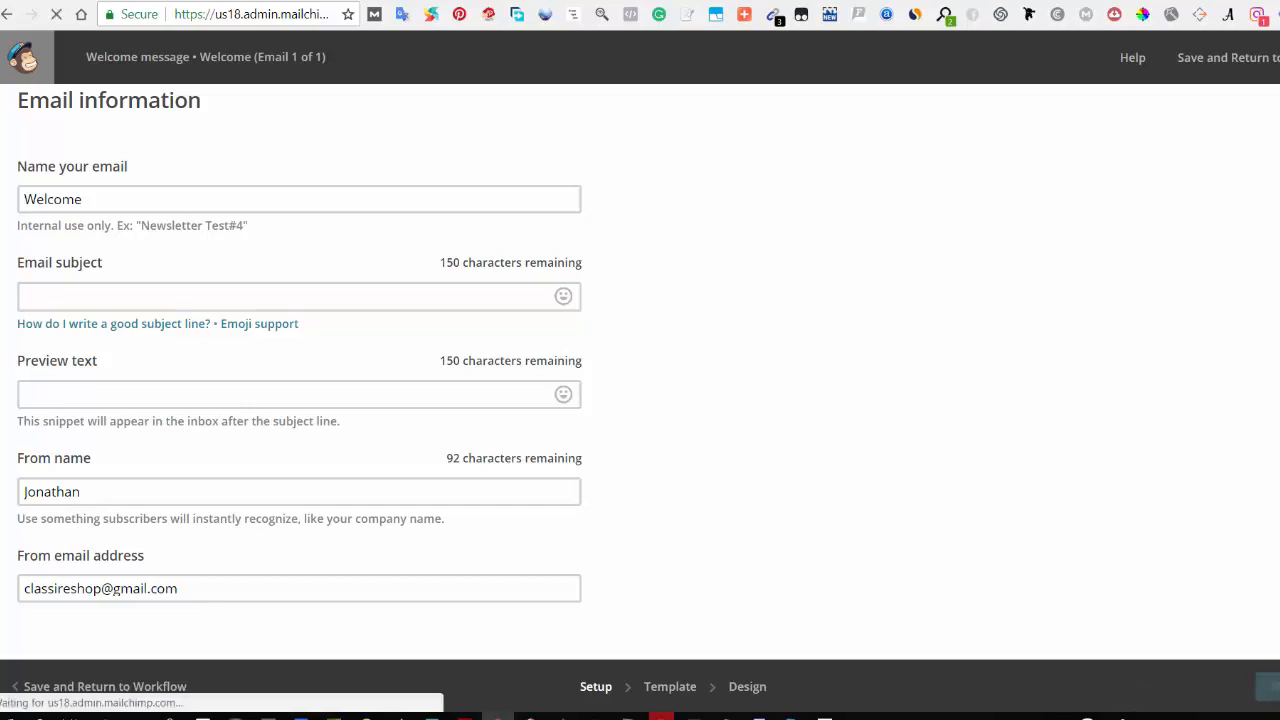
click(263, 374)
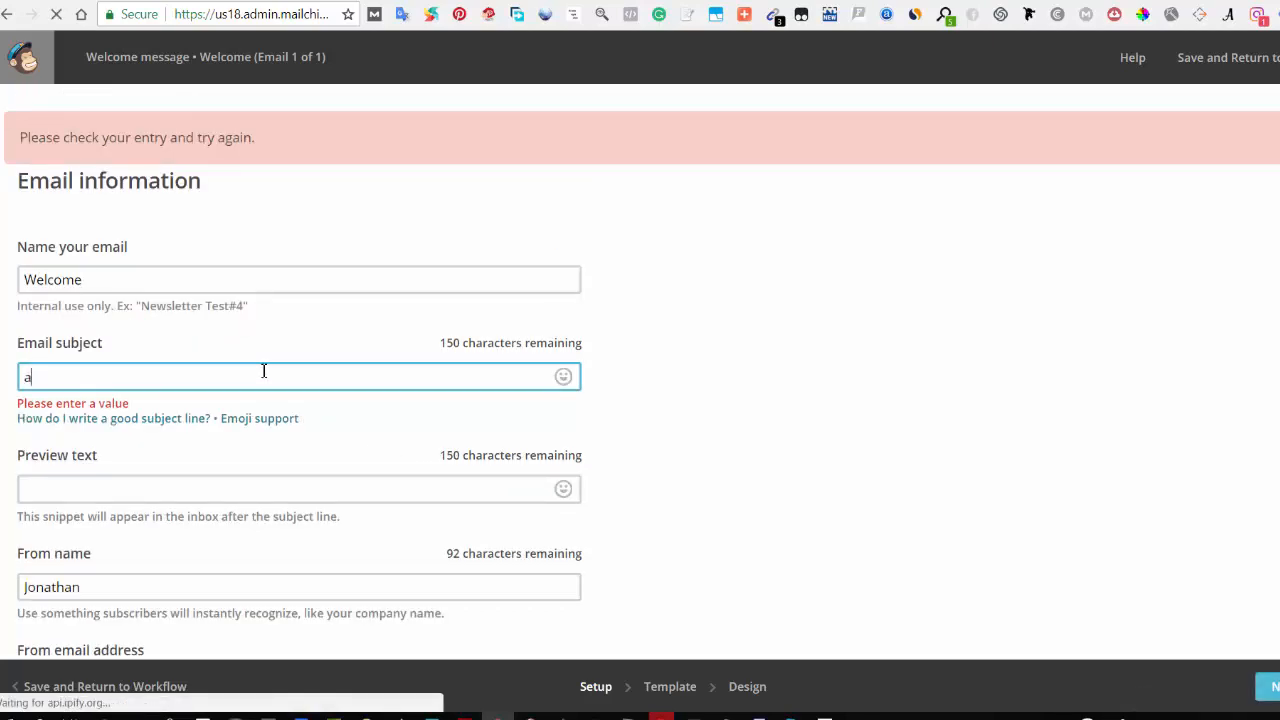
text(a)
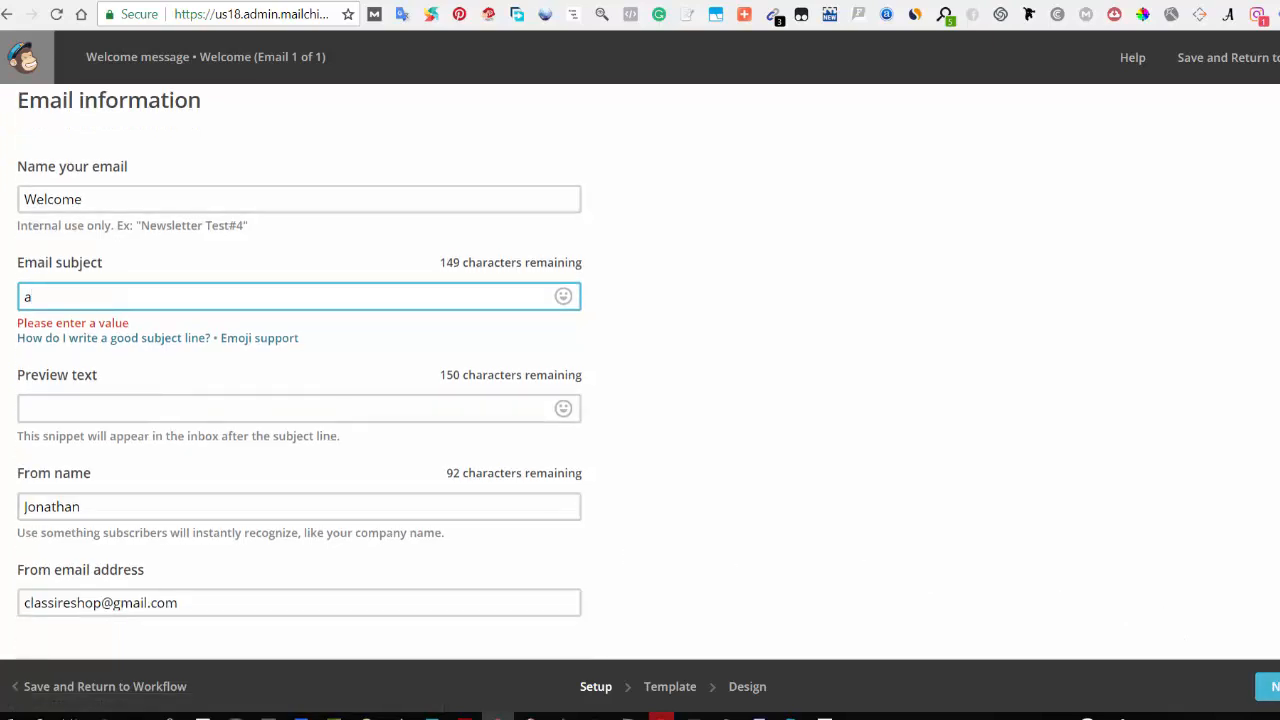
Step: Continue to templates and choose the Simple Text template
click(1267, 686)
scroll(1063, 580, down, 3)
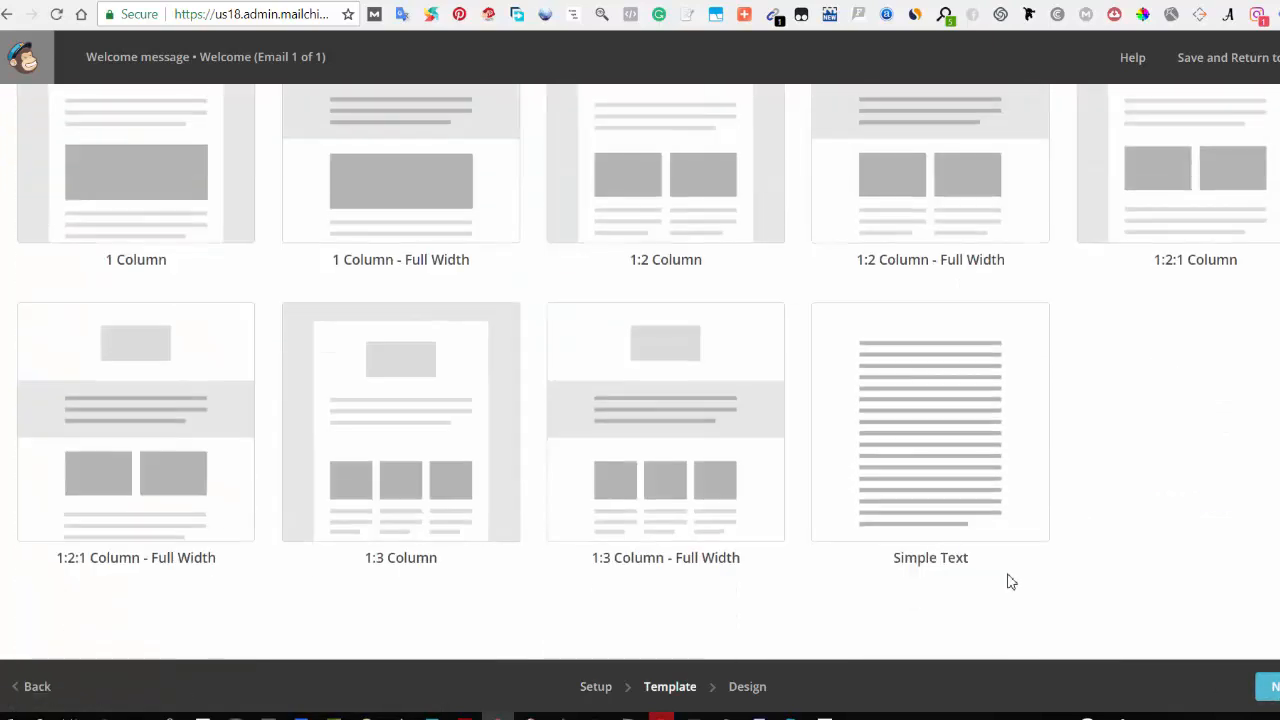
click(945, 492)
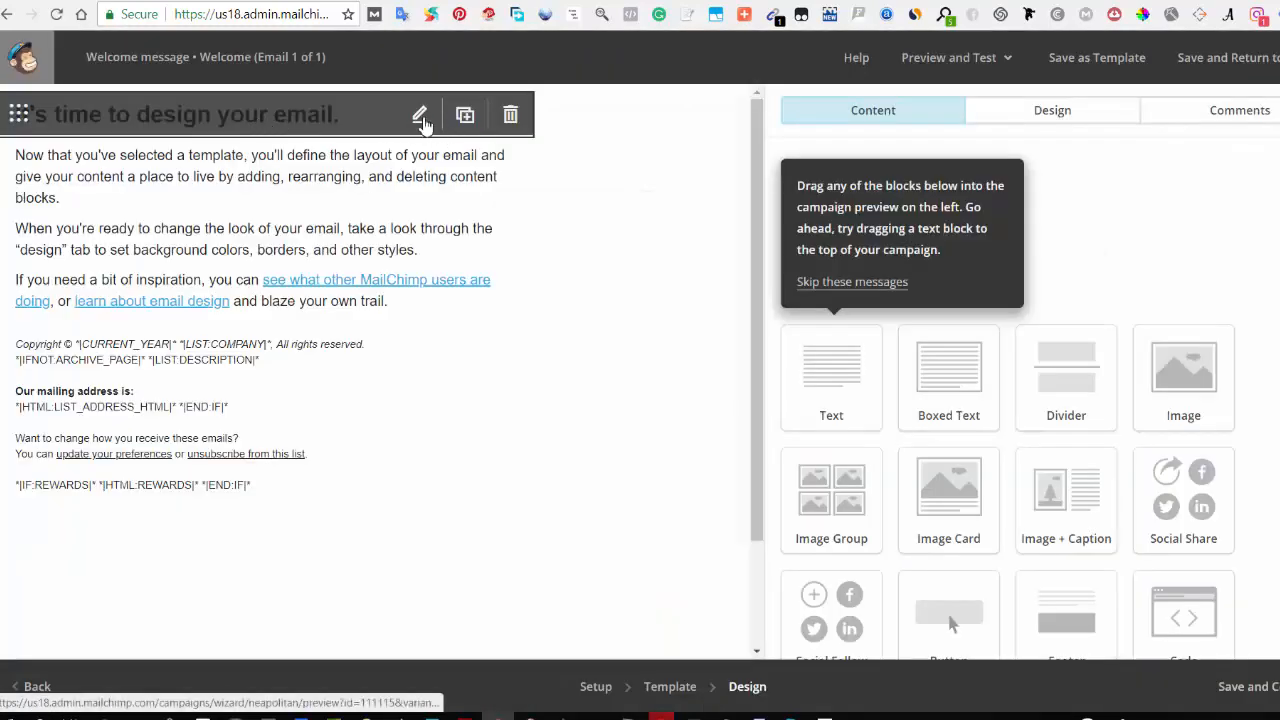
Step: Edit the heading block, replacing the word "time" with "a", and save the block
click(420, 114)
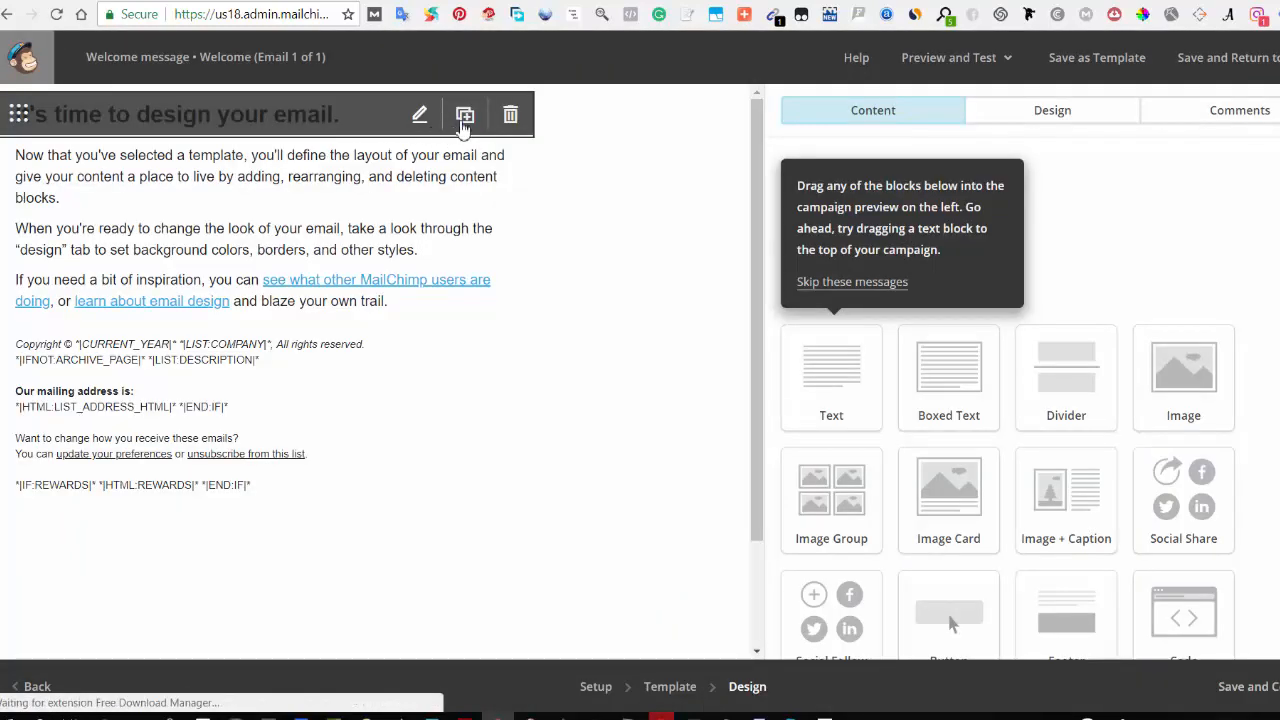
drag(862, 274, 817, 296)
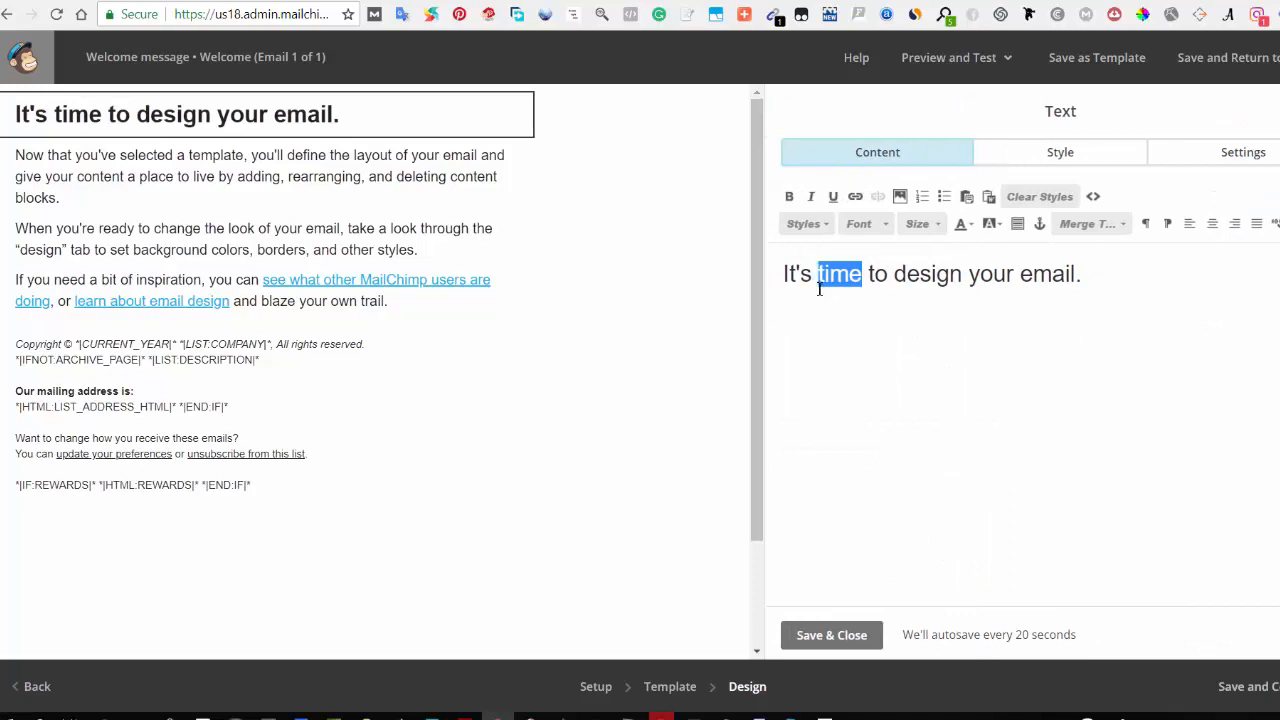
text(a)
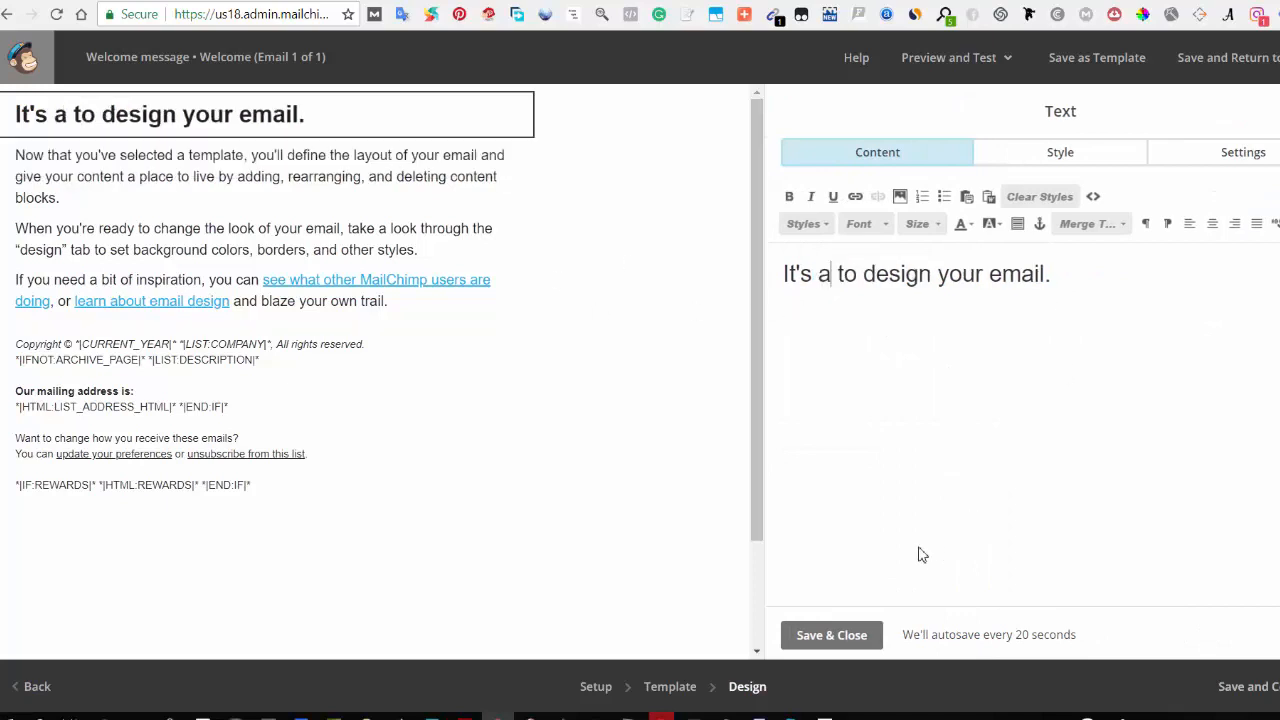
click(828, 636)
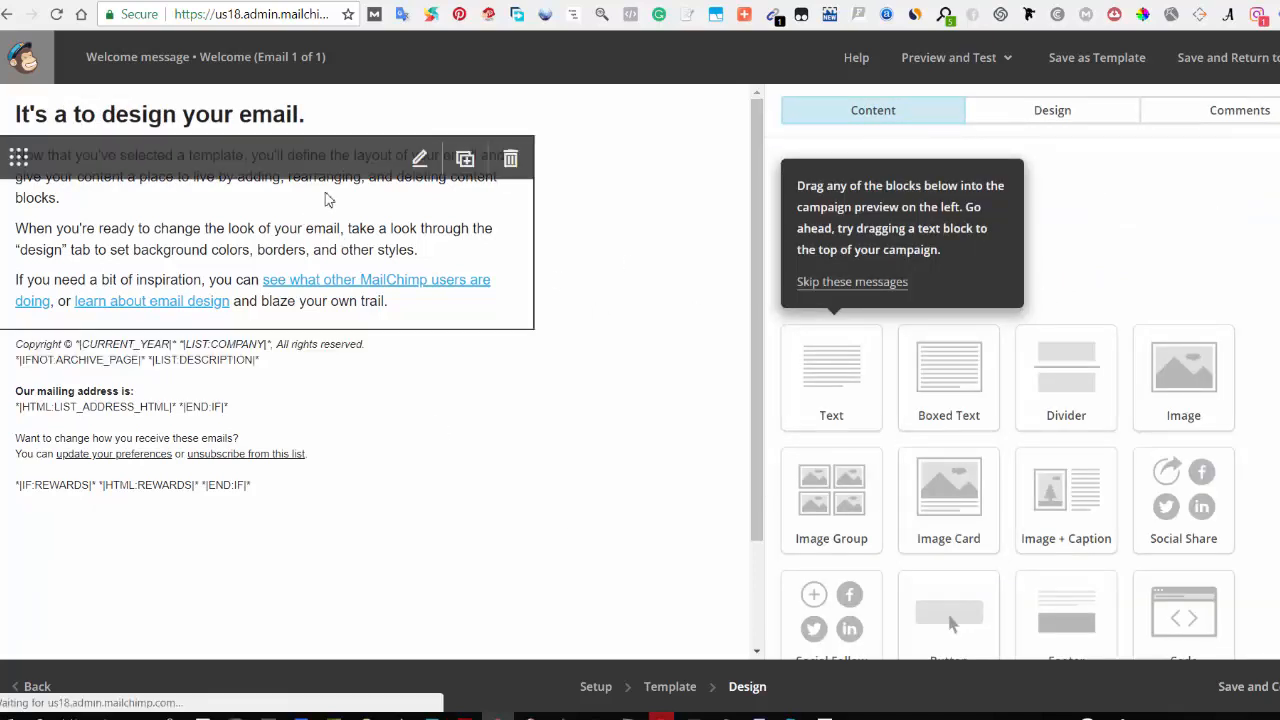
Step: Edit the body text block, replace part of the second paragraph with "a", then save and return to the workflow
click(419, 157)
drag(892, 334, 823, 318)
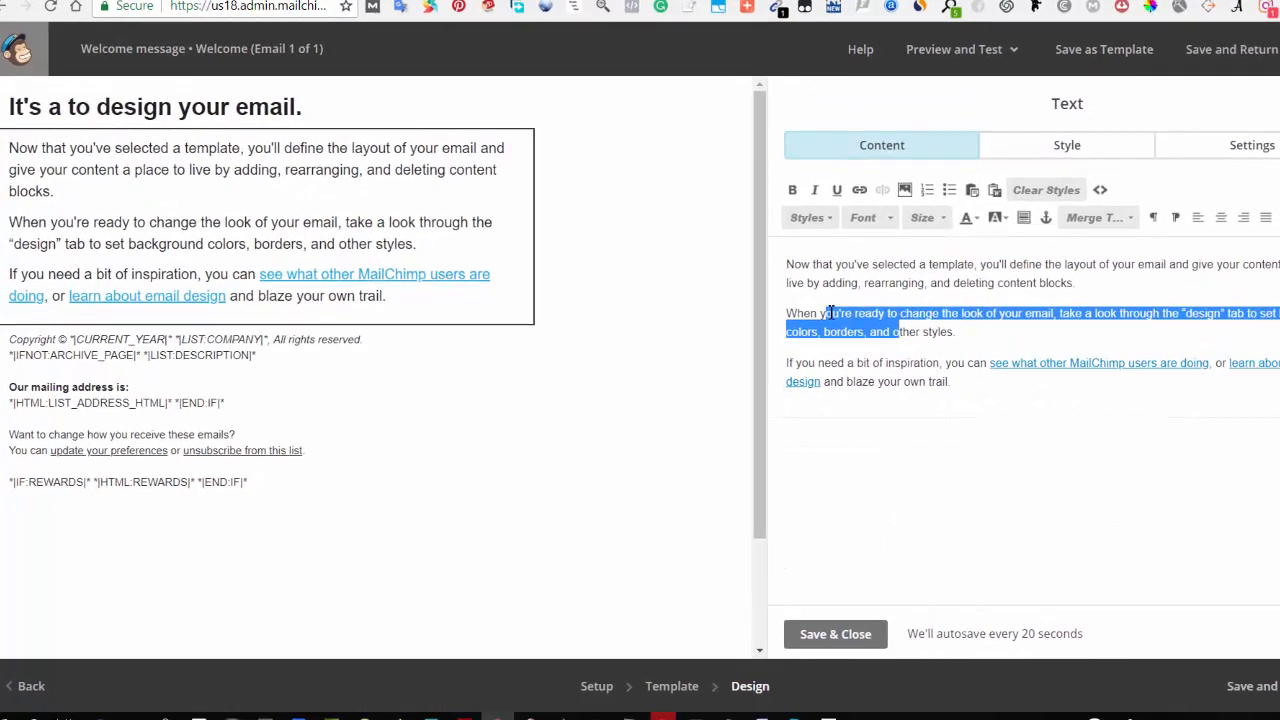
text(a)
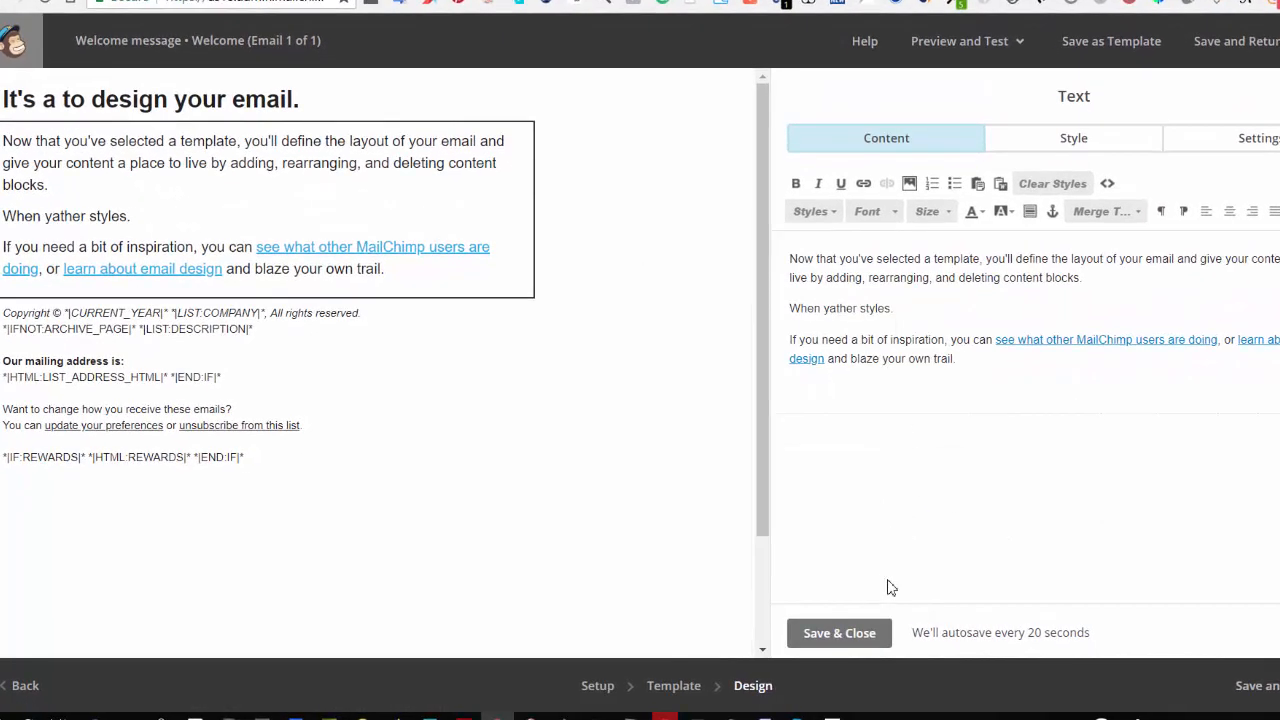
click(843, 641)
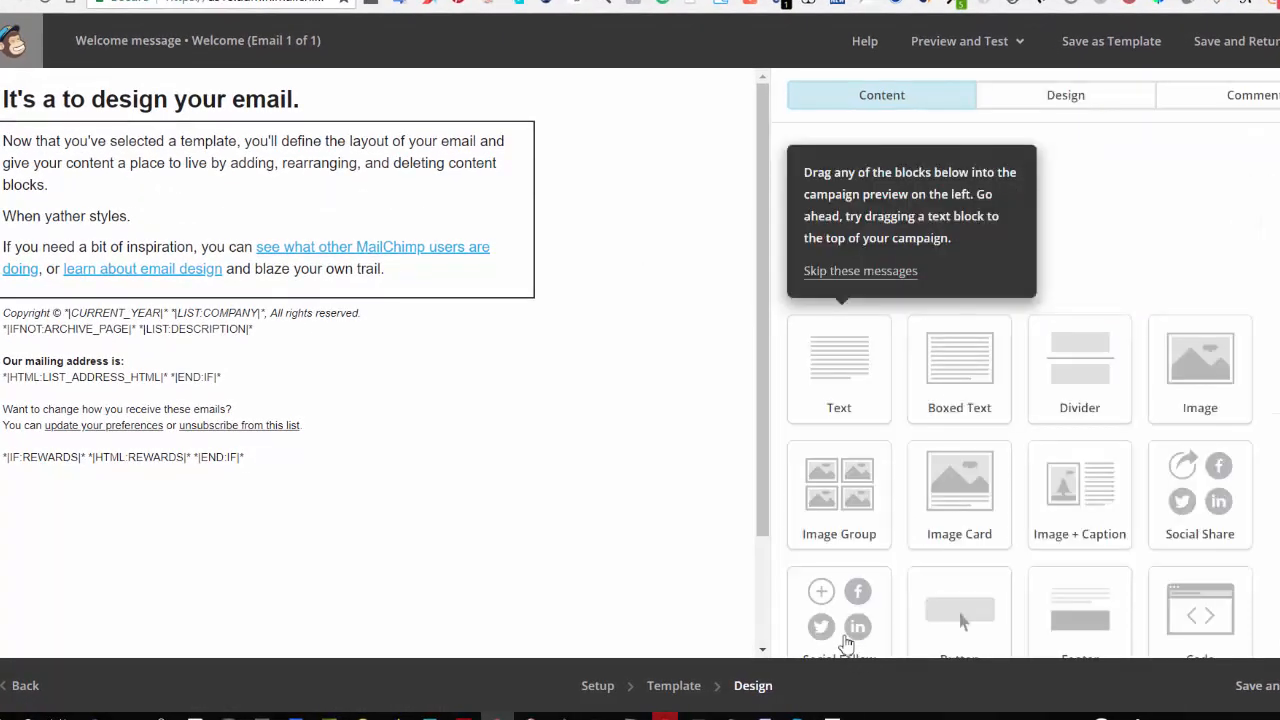
click(1268, 694)
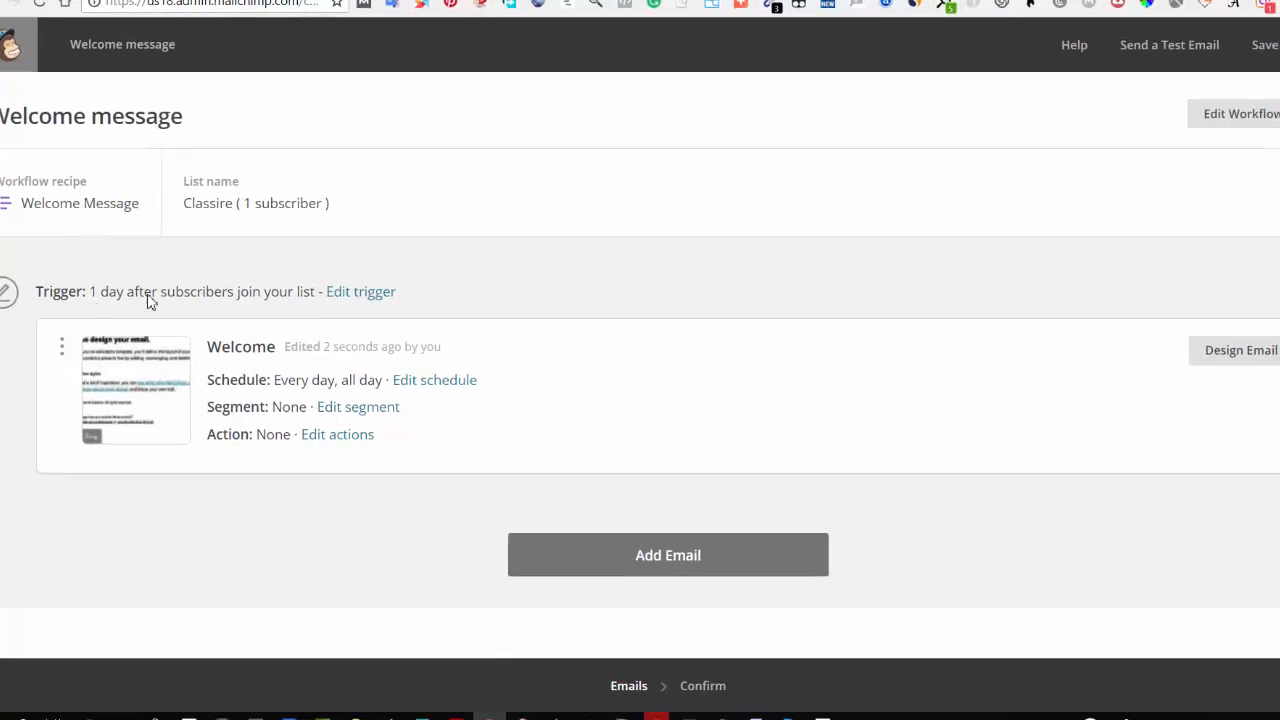
Step: Change the Welcome email's trigger delay to send immediately after subscribers join, and update the trigger
click(372, 291)
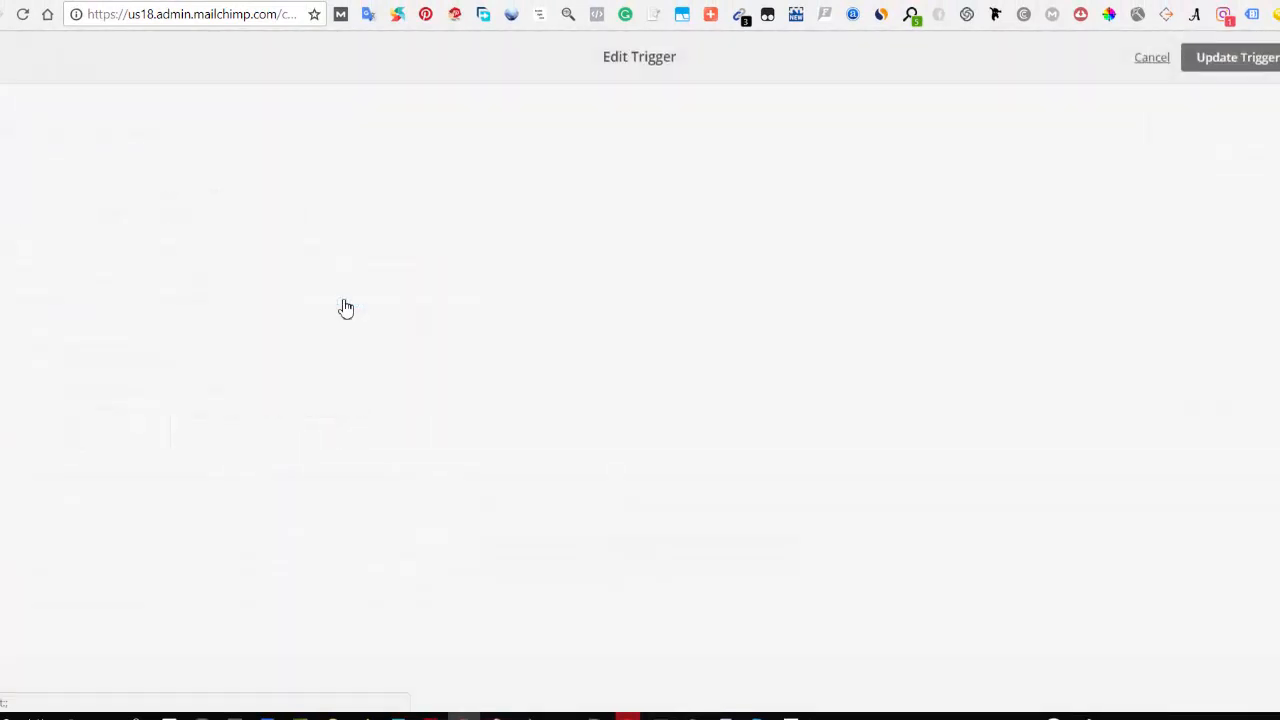
click(108, 302)
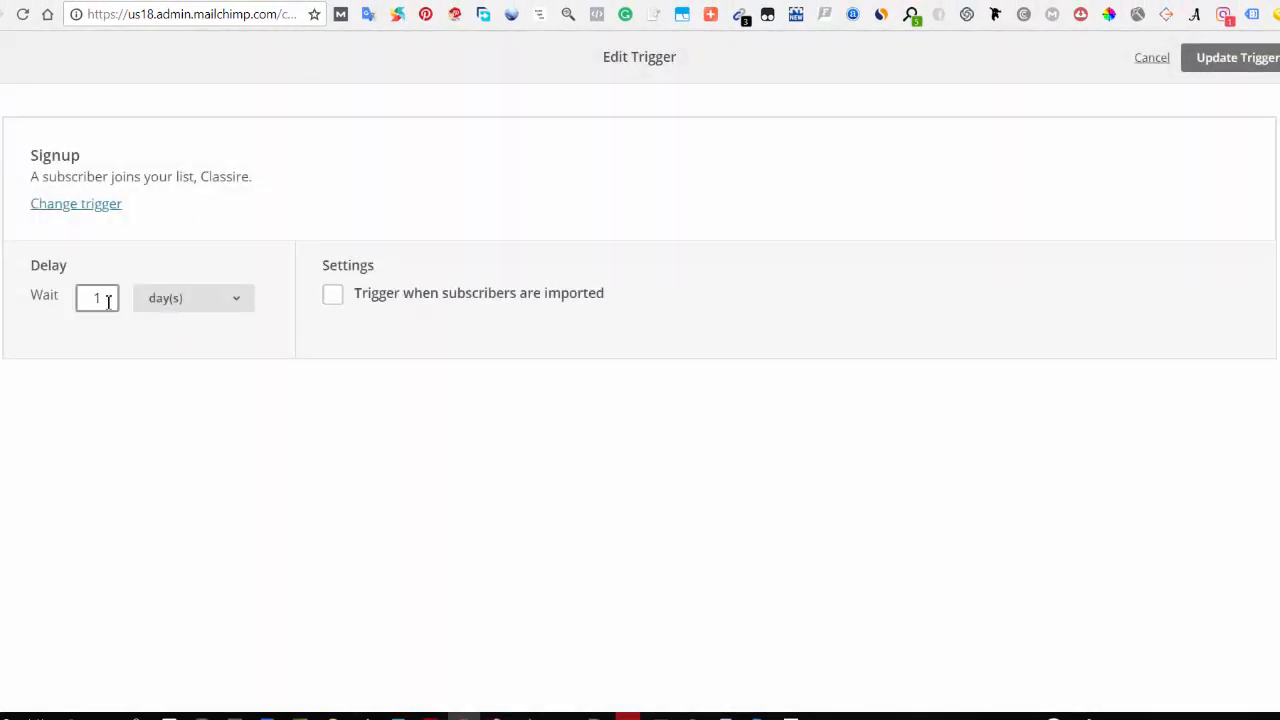
click(172, 300)
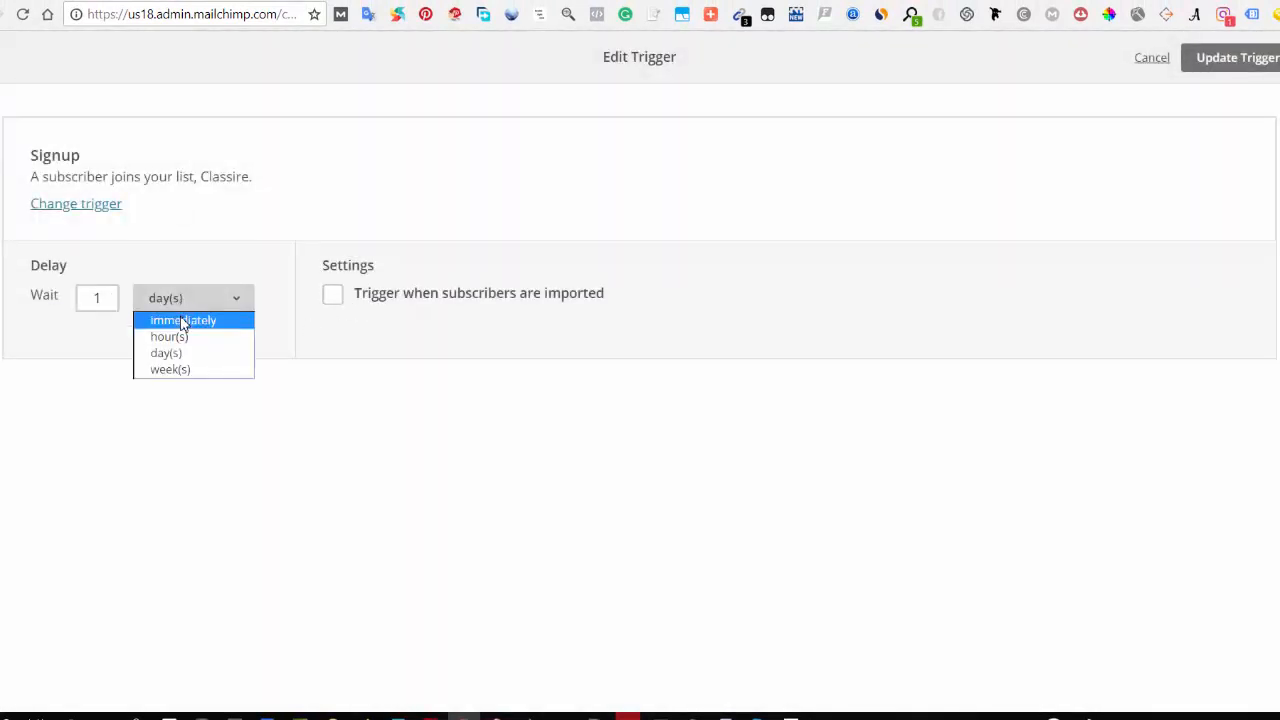
click(181, 318)
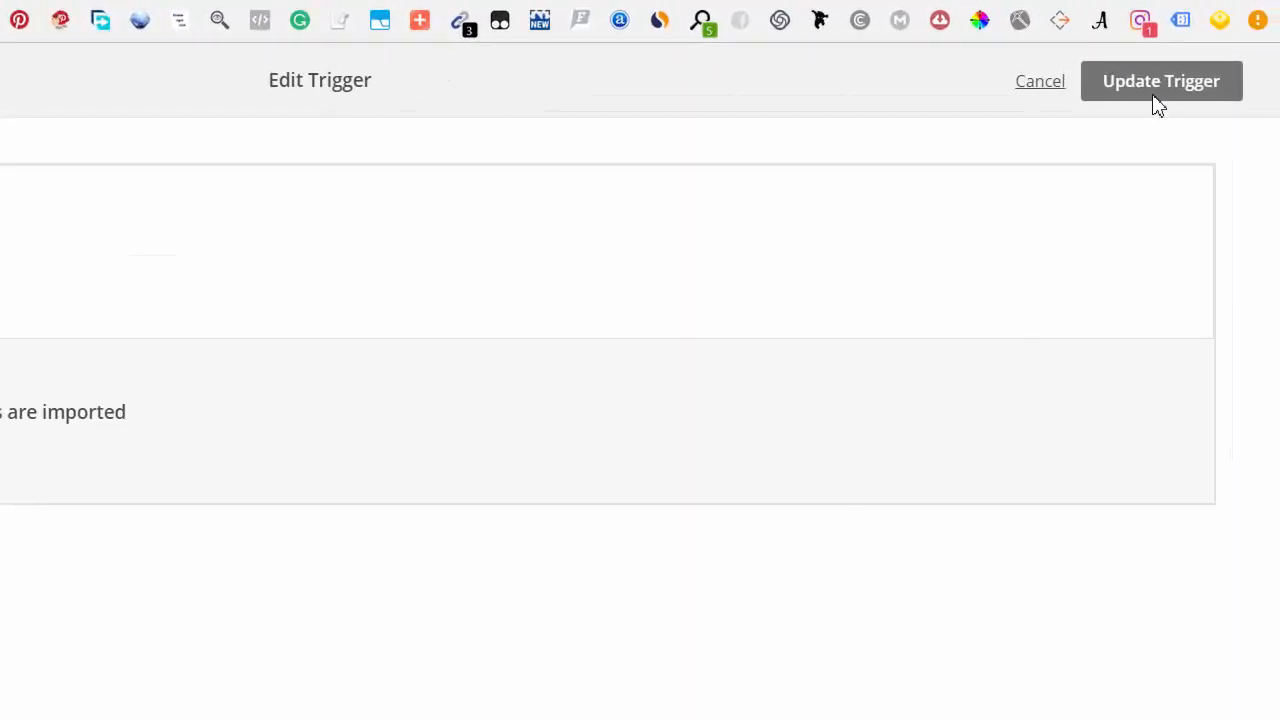
click(1158, 102)
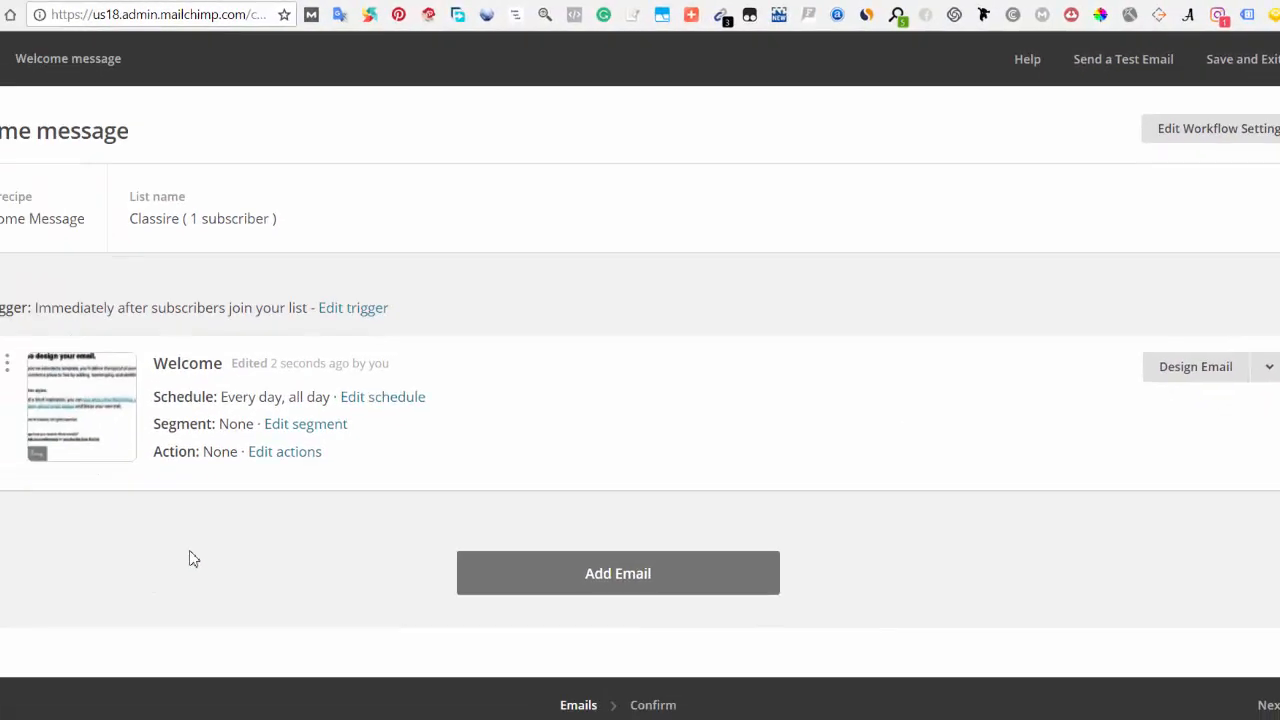
Step: Add a second automation email and confirm its trigger of 1 day after the previous email
click(638, 568)
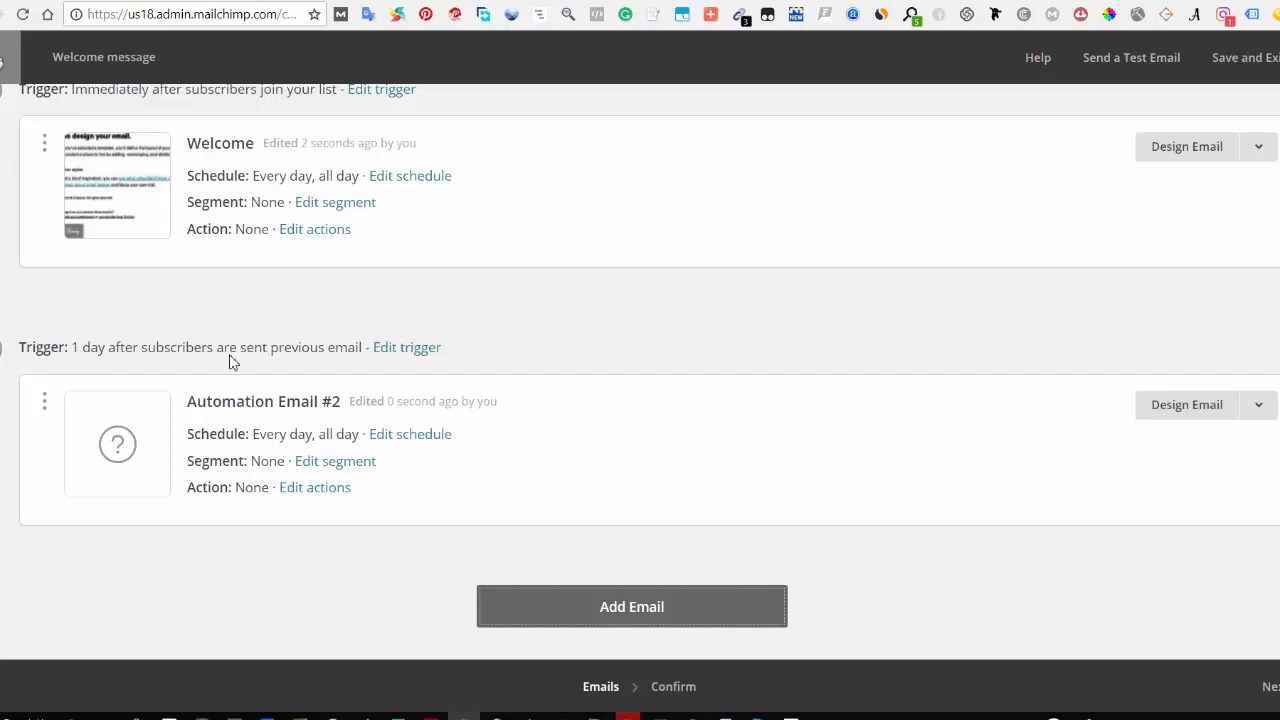
click(410, 352)
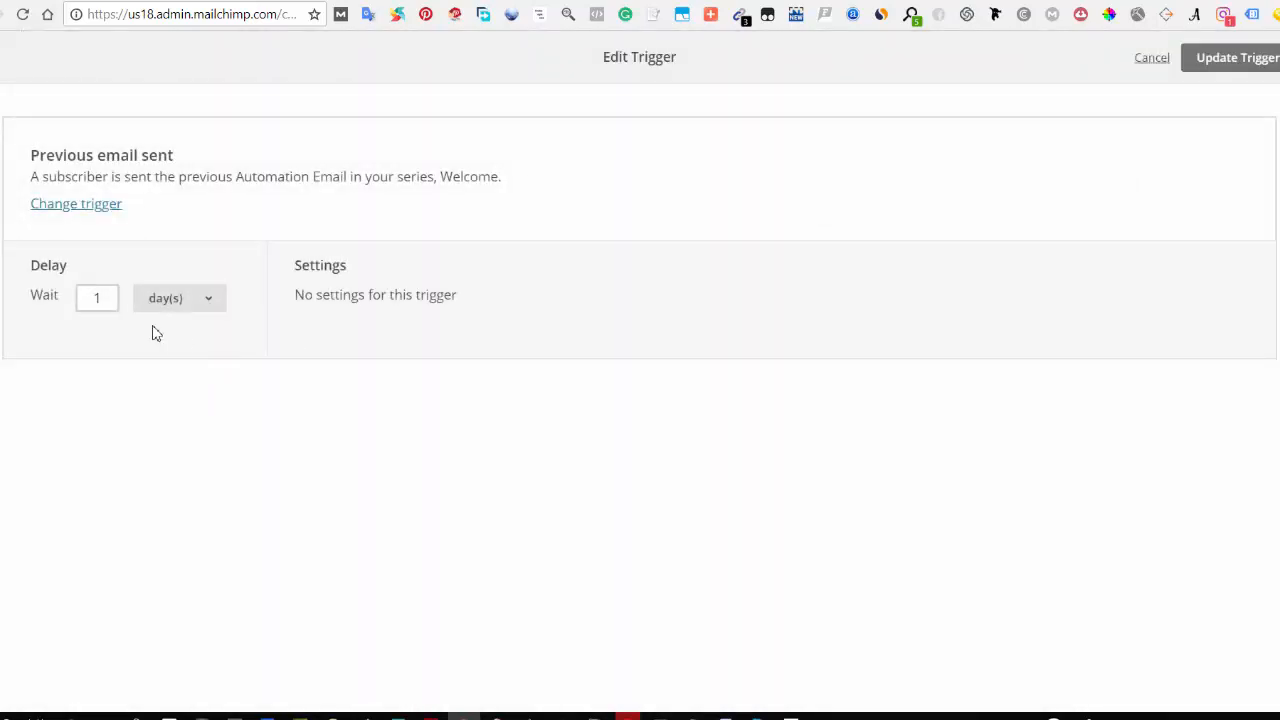
click(113, 298)
click(1237, 57)
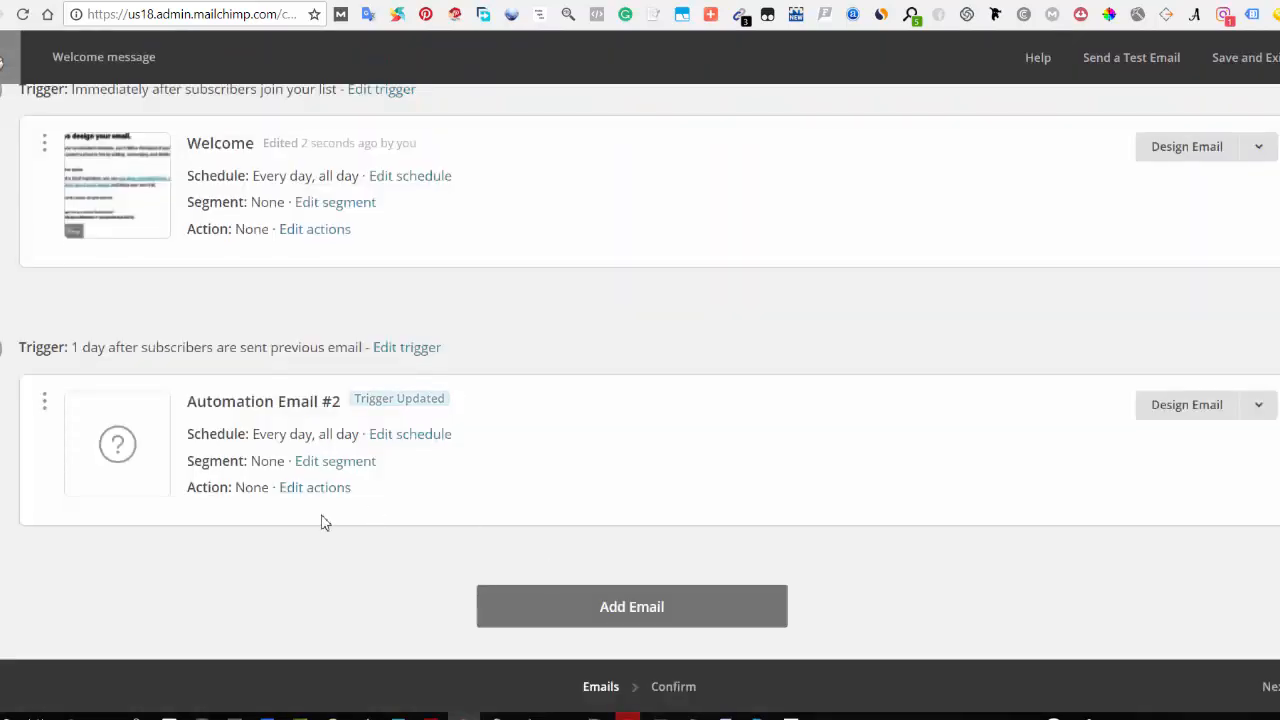
Step: Review the workflow's emails and their triggers
scroll(322, 520, up, 1)
scroll(376, 381, down, 1)
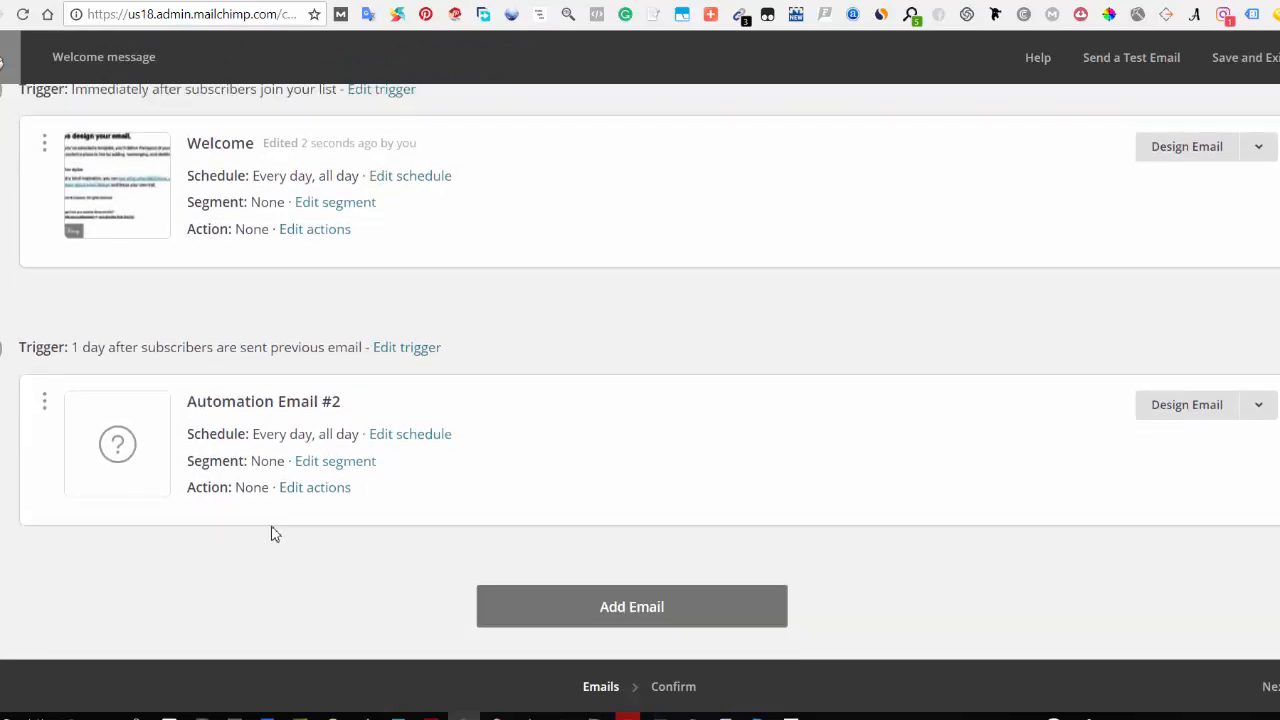
scroll(275, 535, up, 2)
scroll(329, 503, down, 2)
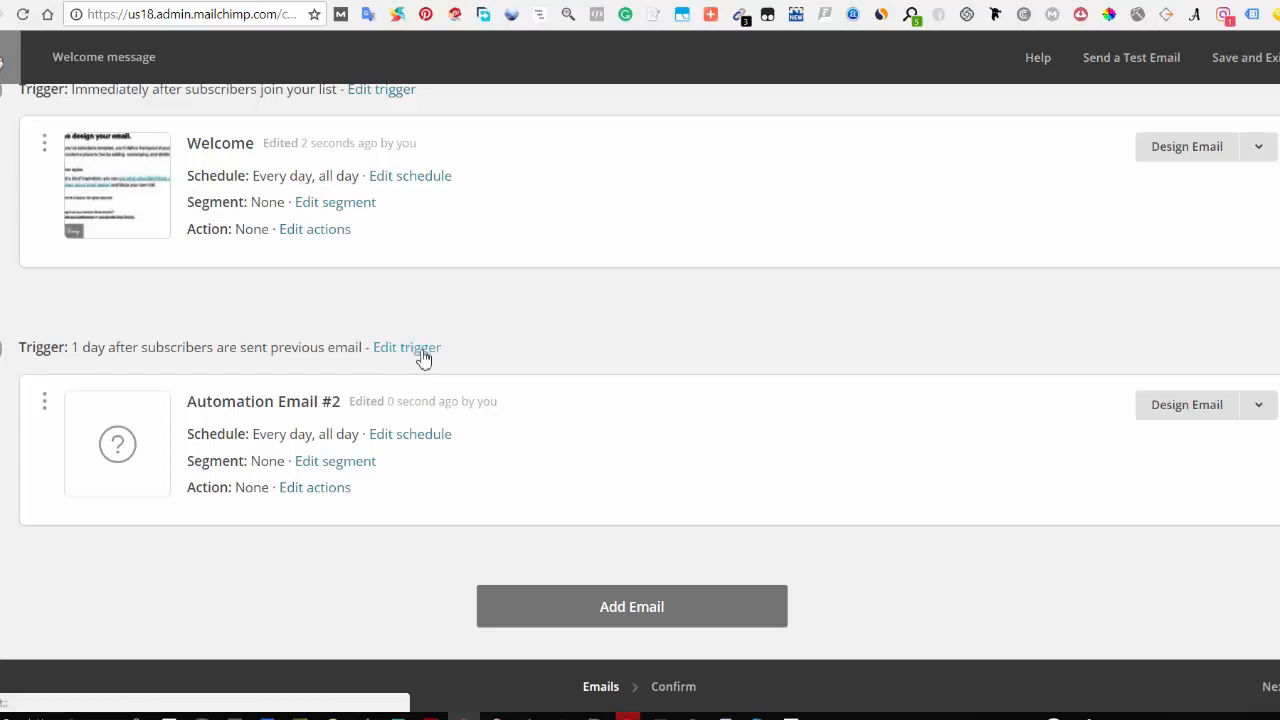
scroll(617, 364, up, 1)
scroll(617, 364, up, 2)
scroll(1089, 317, down, 1)
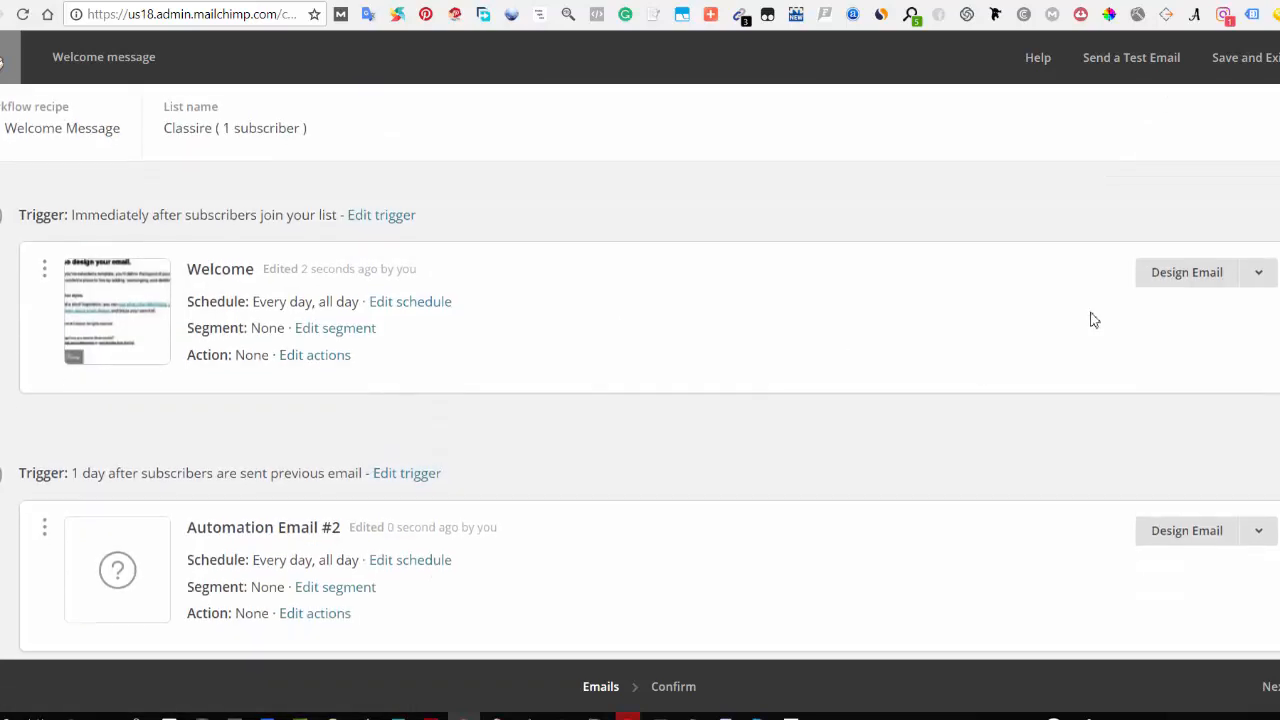
scroll(1080, 346, up, 1)
Step: Open the workflow settings and enable personalizing the "To" field
click(1198, 132)
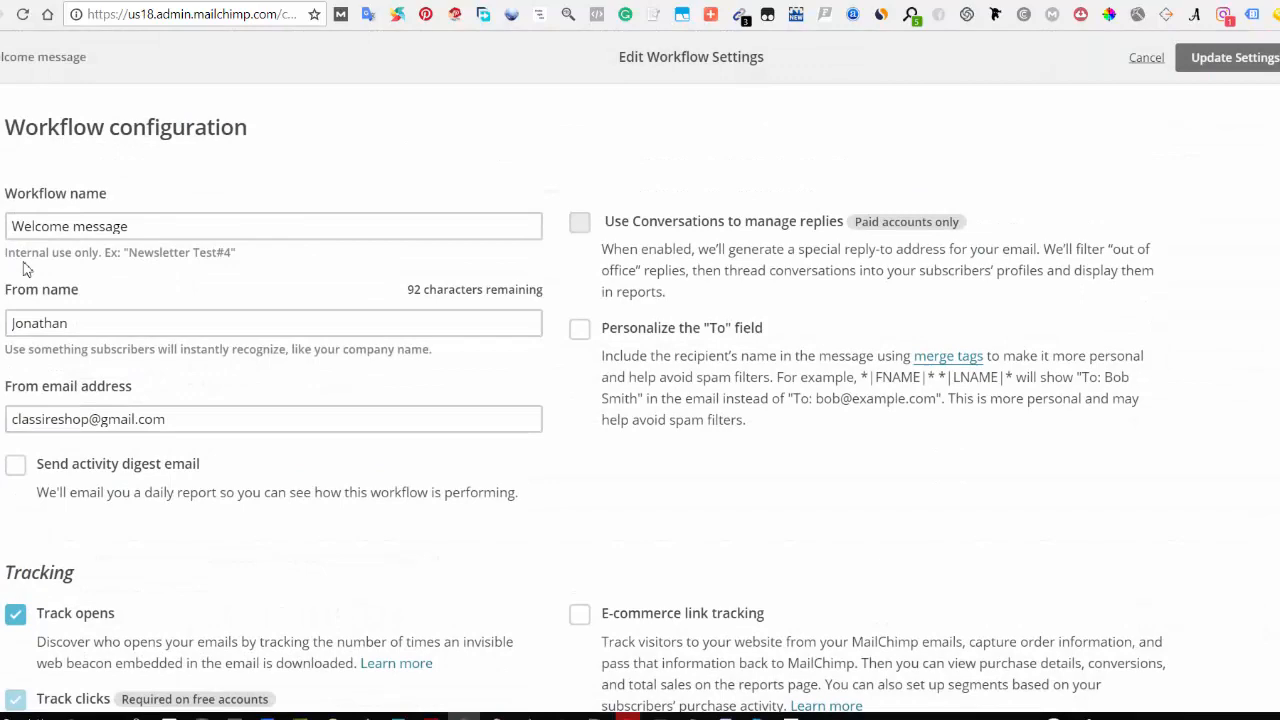
click(35, 228)
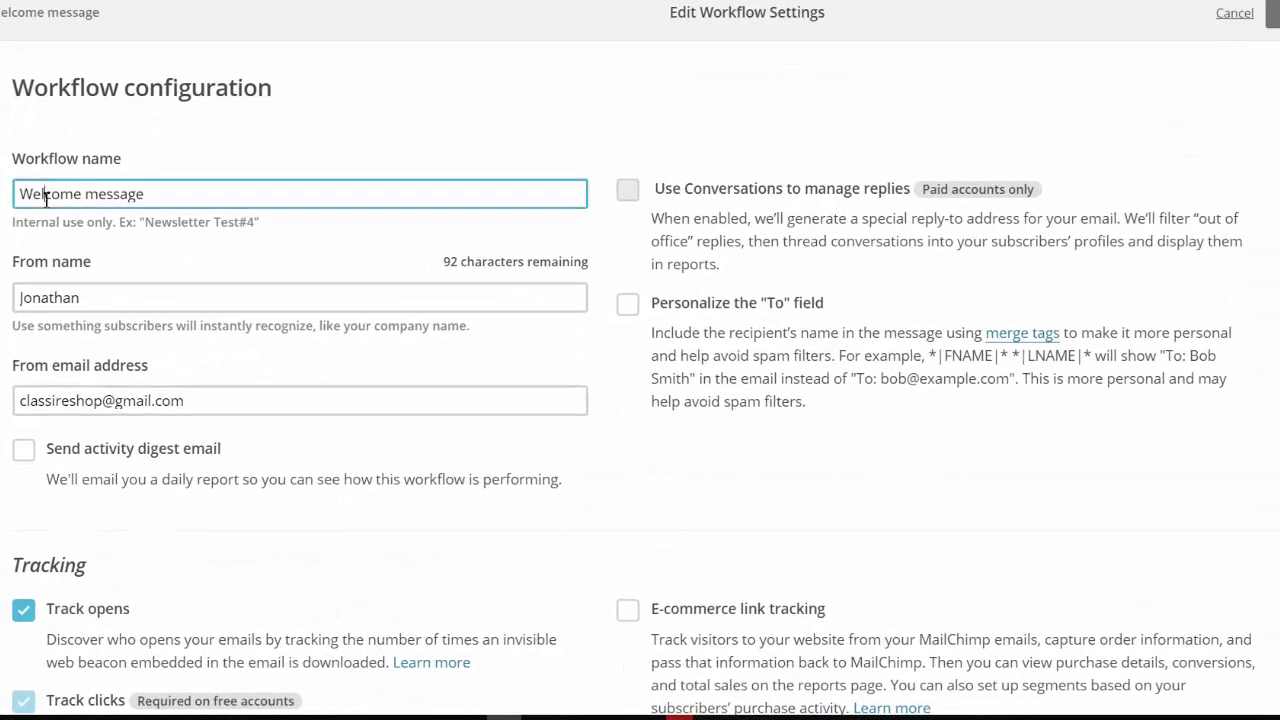
drag(46, 199, 198, 199)
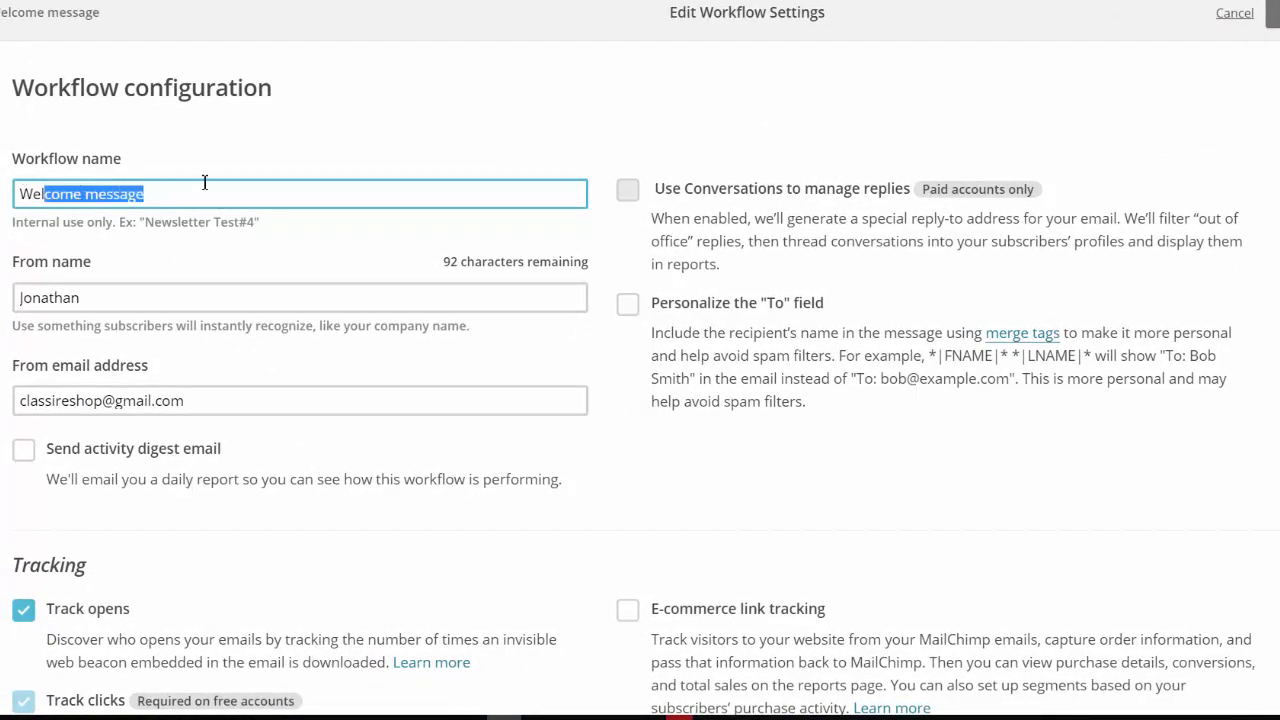
click(94, 300)
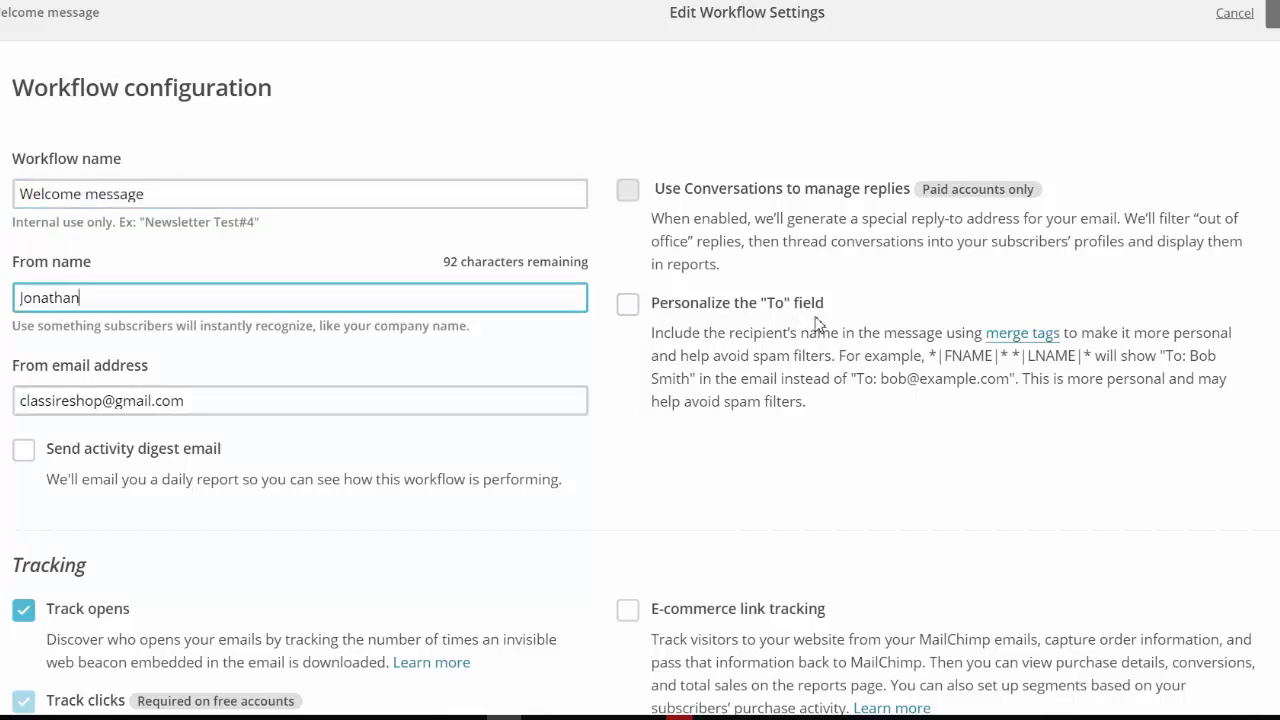
click(630, 310)
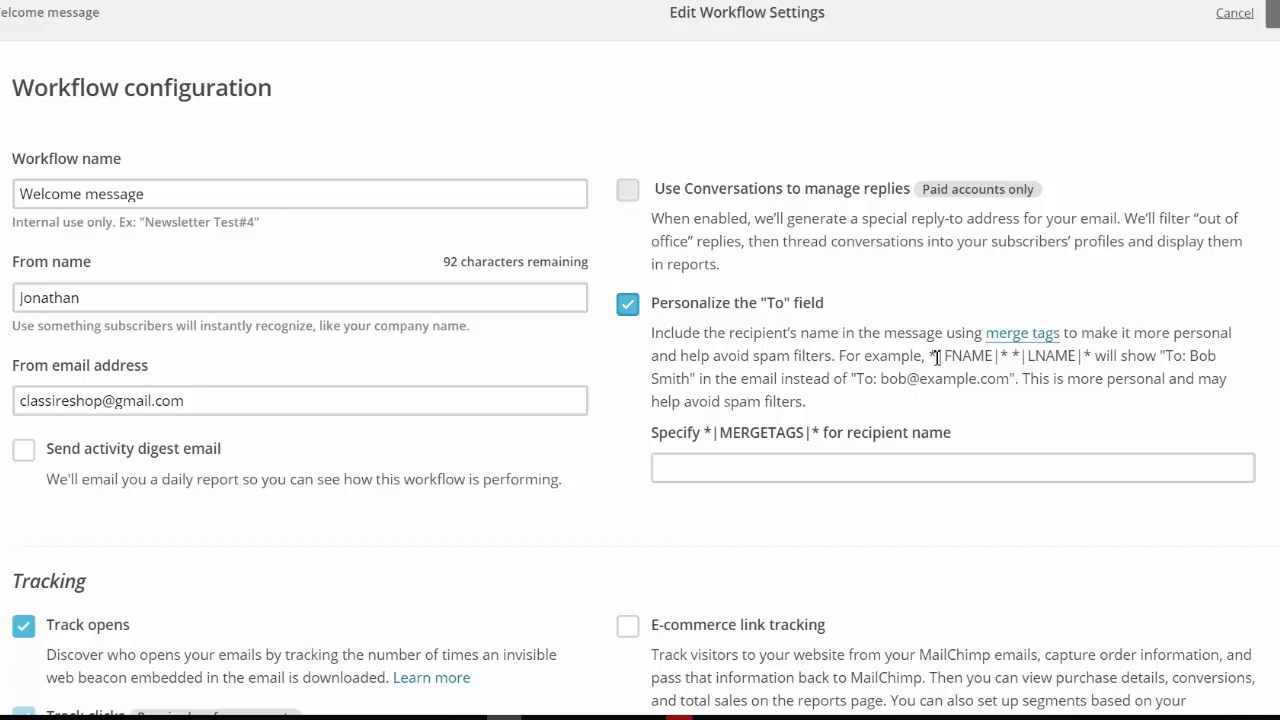
Step: Set the recipient name merge tag to |FNAME| and update the workflow settings
mouse_move(942, 358)
mouse_down()
mouse_move(1001, 357)
mouse_move(938, 360)
mouse_up()
key(ctrl+c)
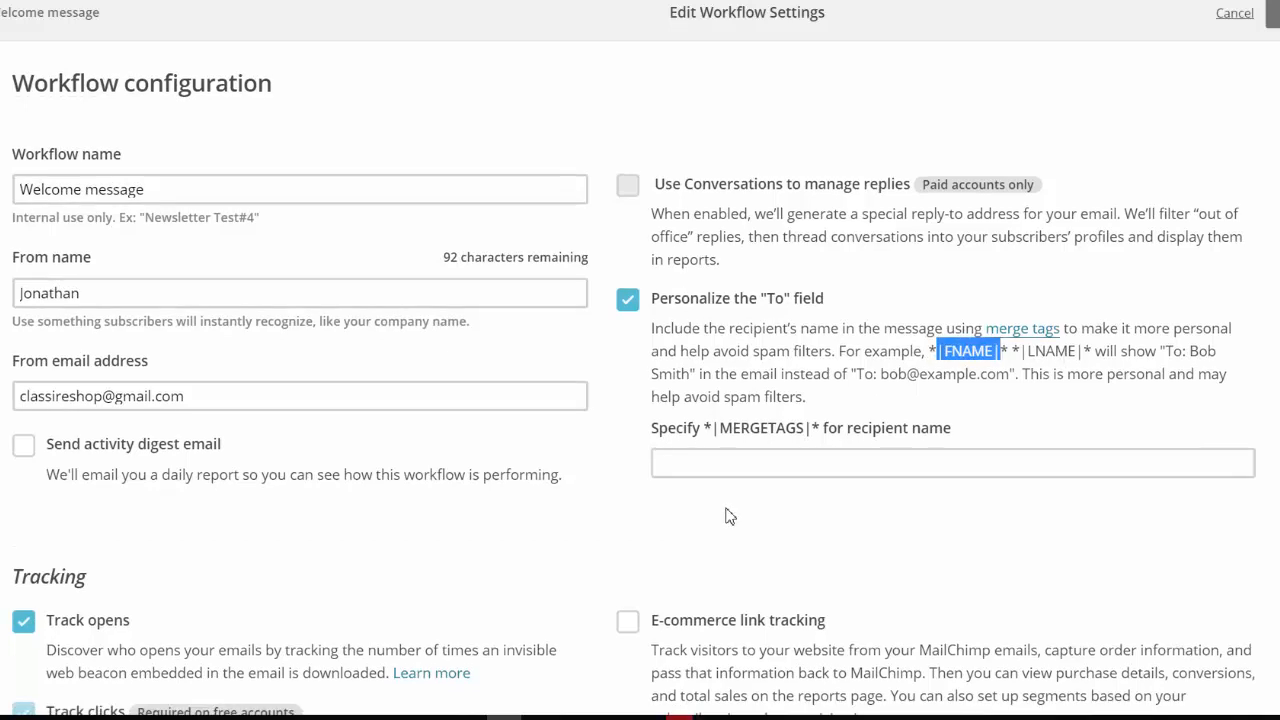
scroll(736, 480, down, 1)
scroll(736, 385, down, 5)
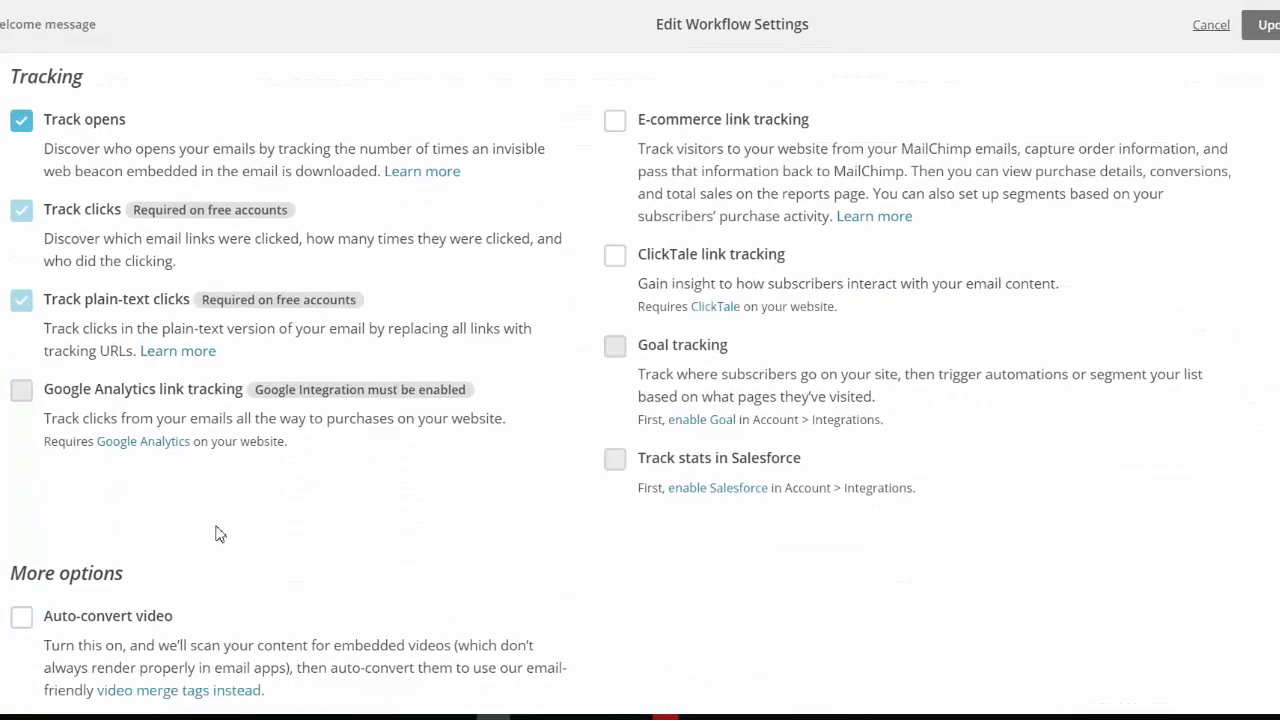
scroll(297, 600, up, 5)
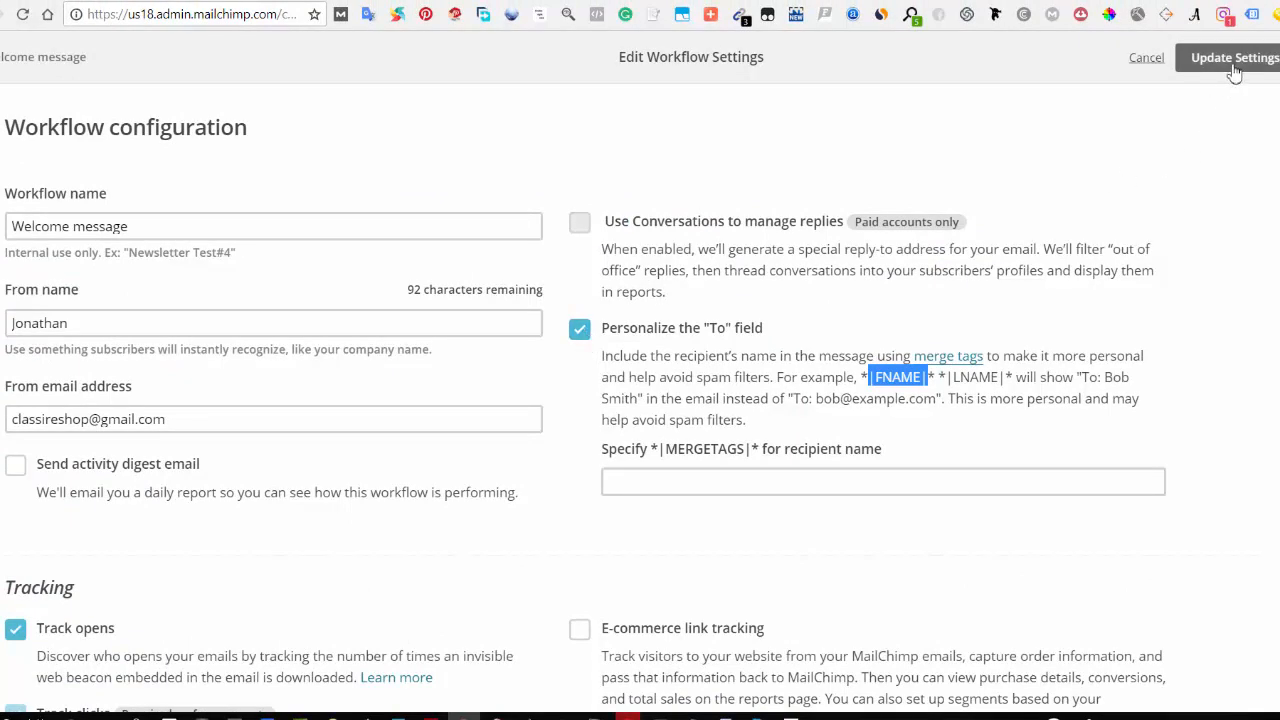
click(990, 486)
key(ctrl+v)
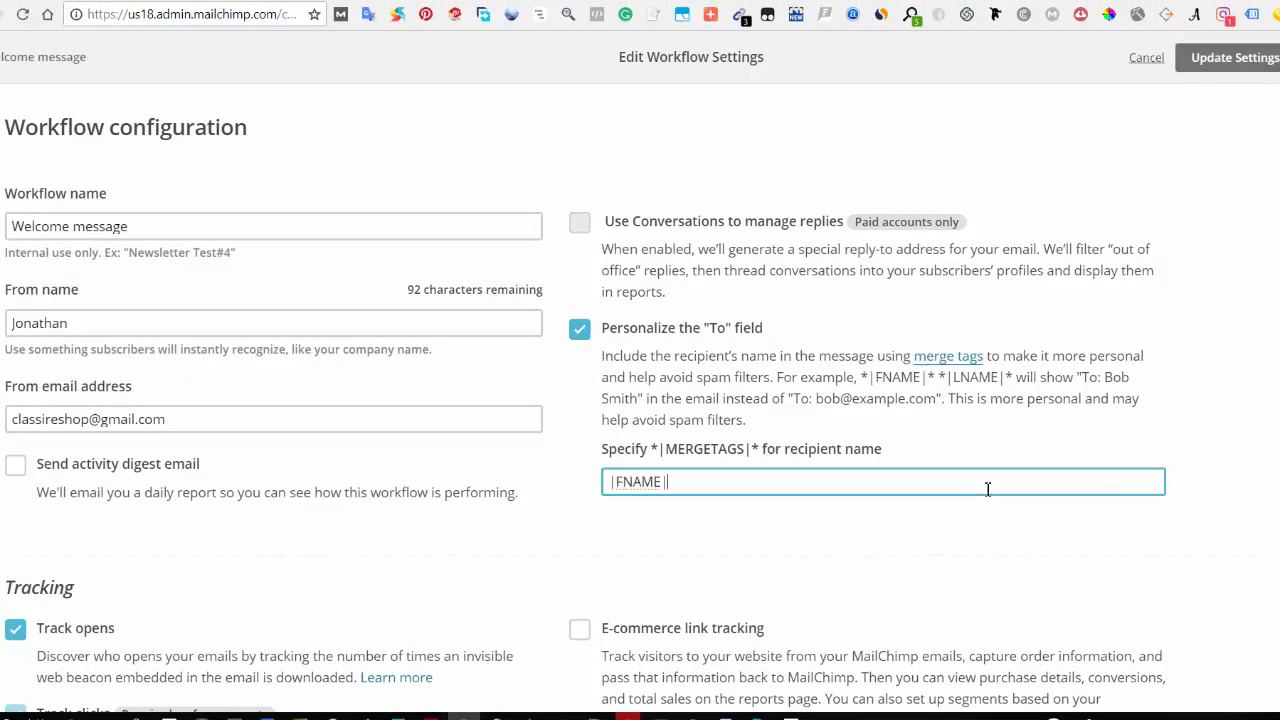
click(1212, 62)
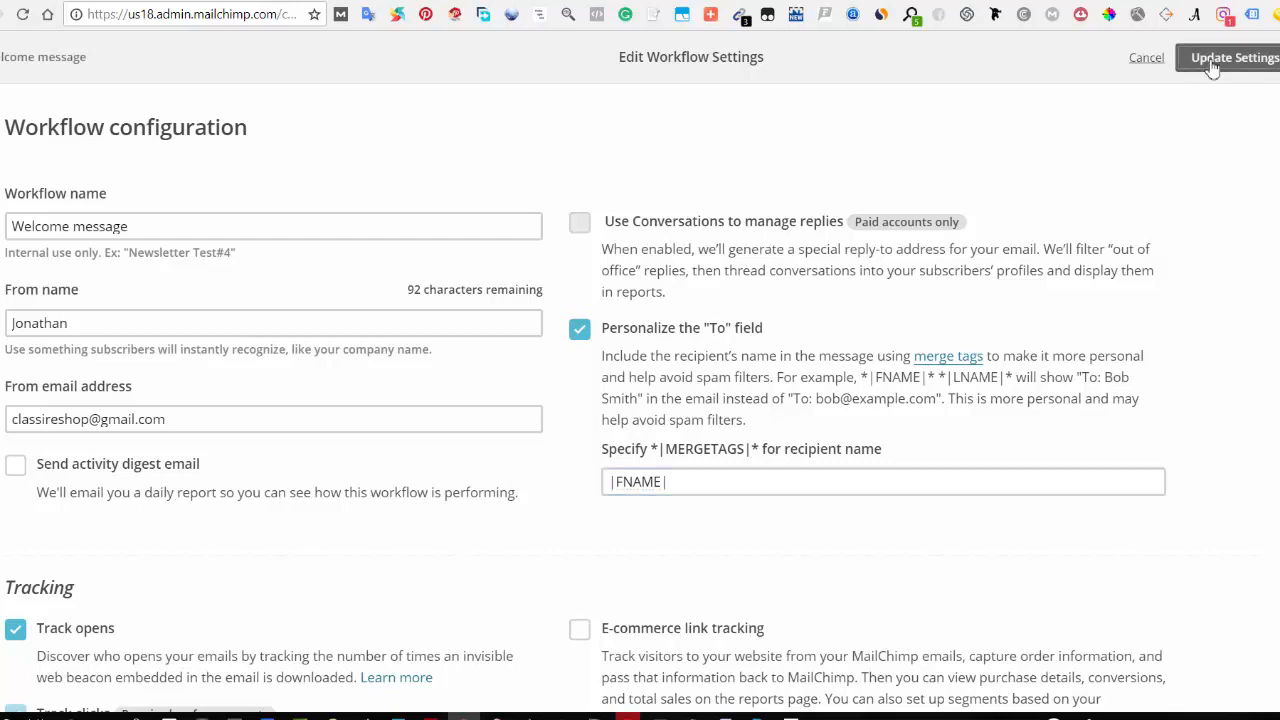
scroll(809, 314, down, 2)
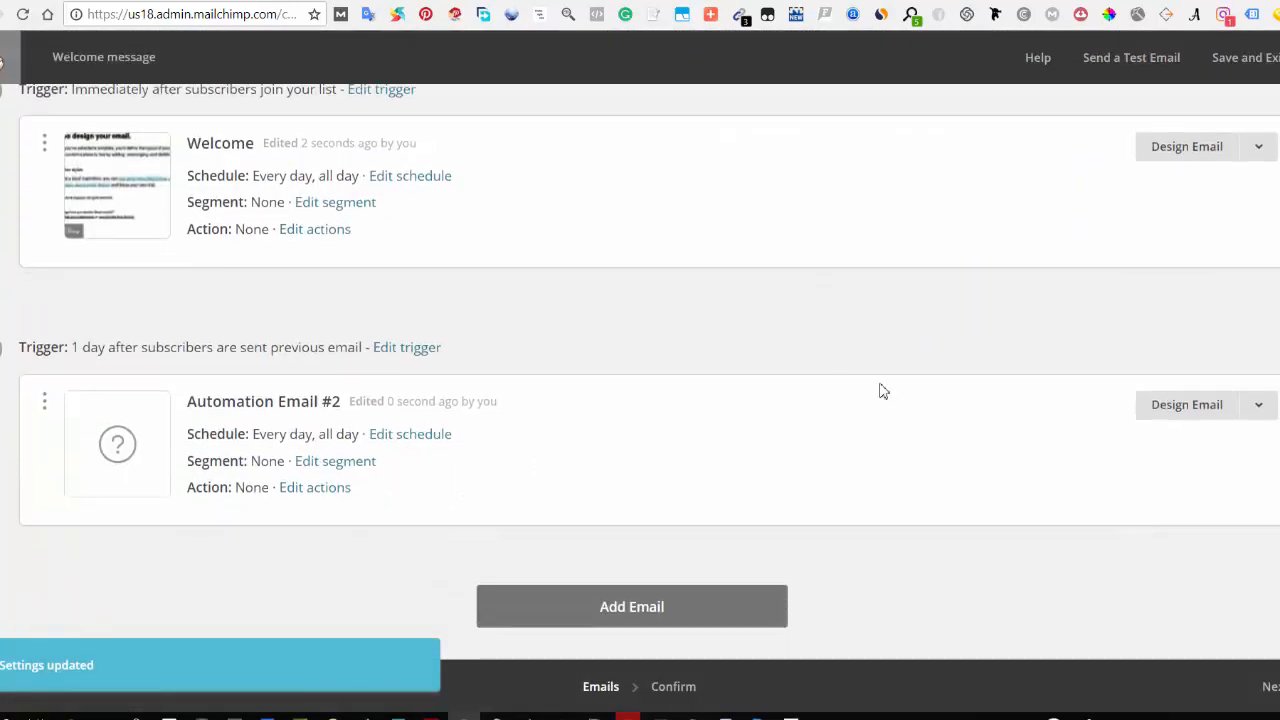
Step: Review the workflow's emails on the confirm page and start the automation workflow
scroll(683, 337, up, 2)
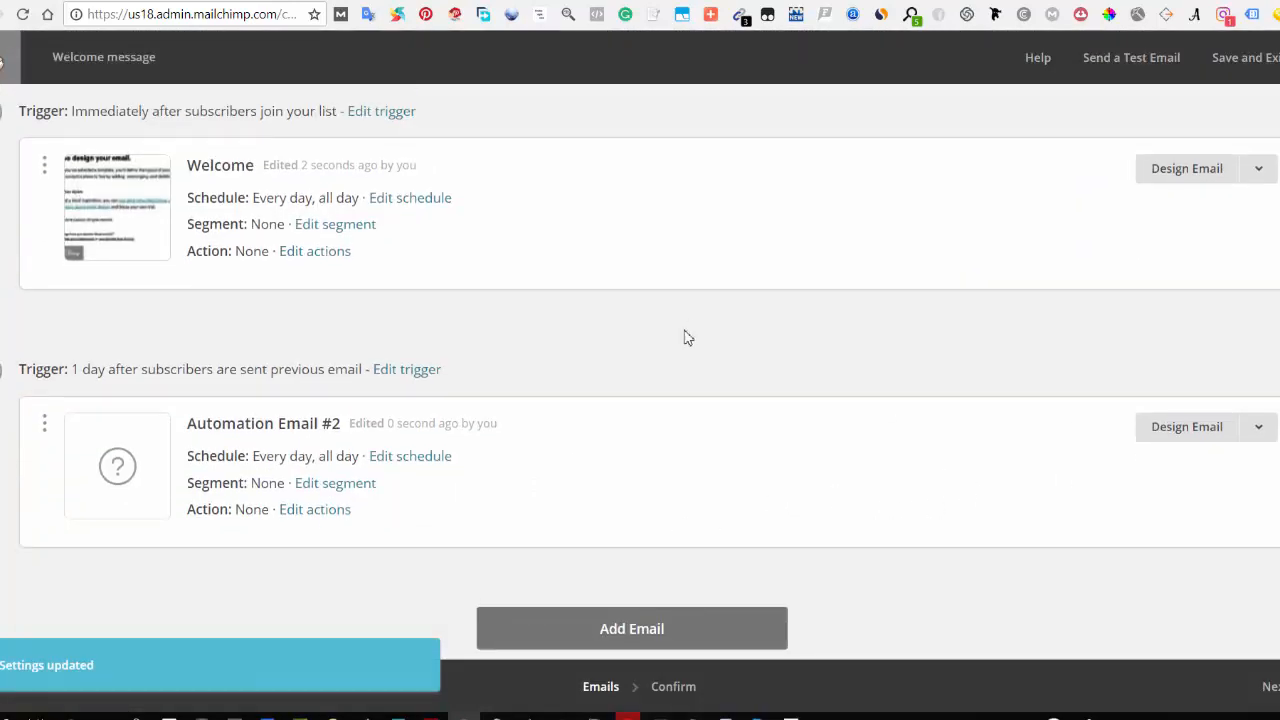
scroll(706, 386, down, 2)
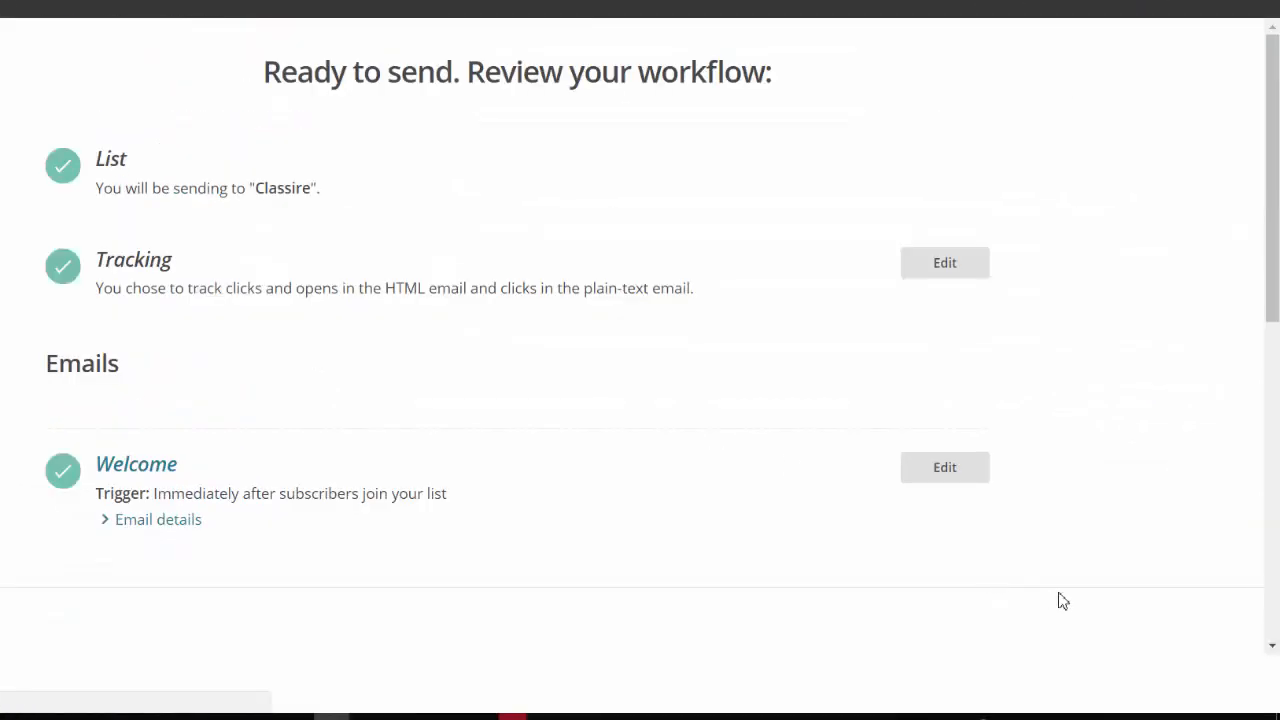
scroll(900, 510, down, 1)
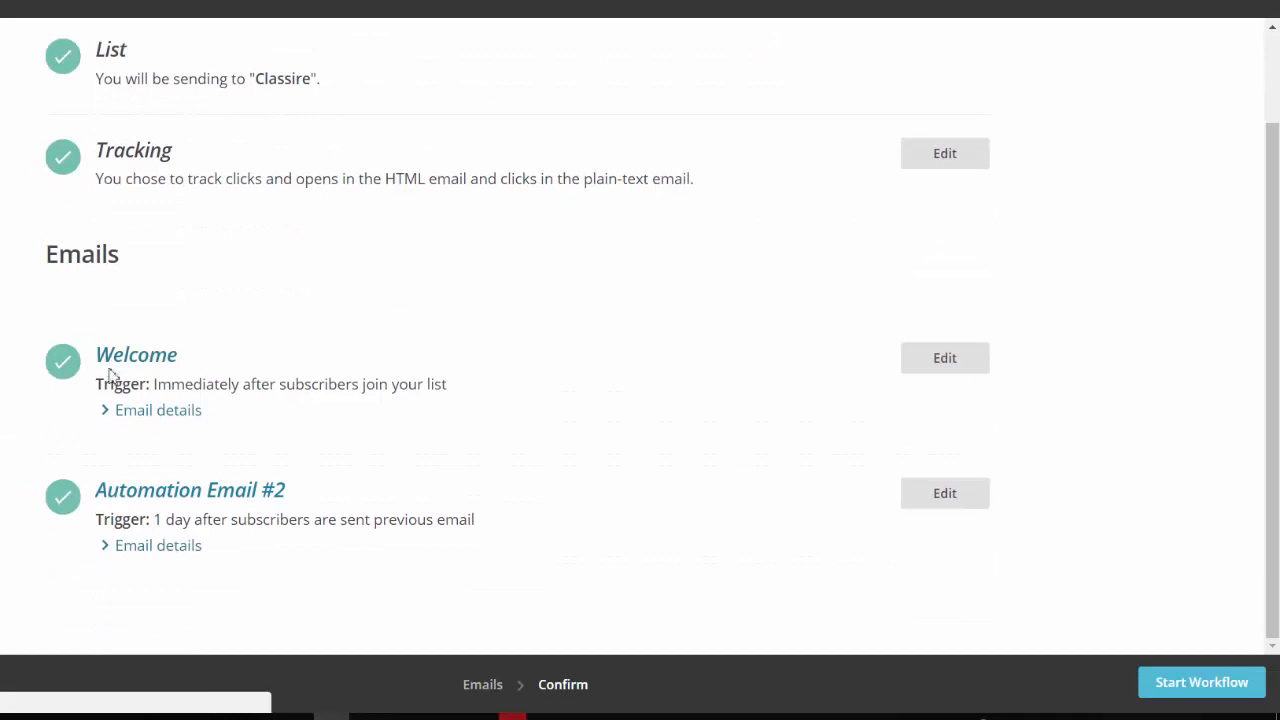
scroll(130, 360, up, 1)
scroll(517, 443, down, 1)
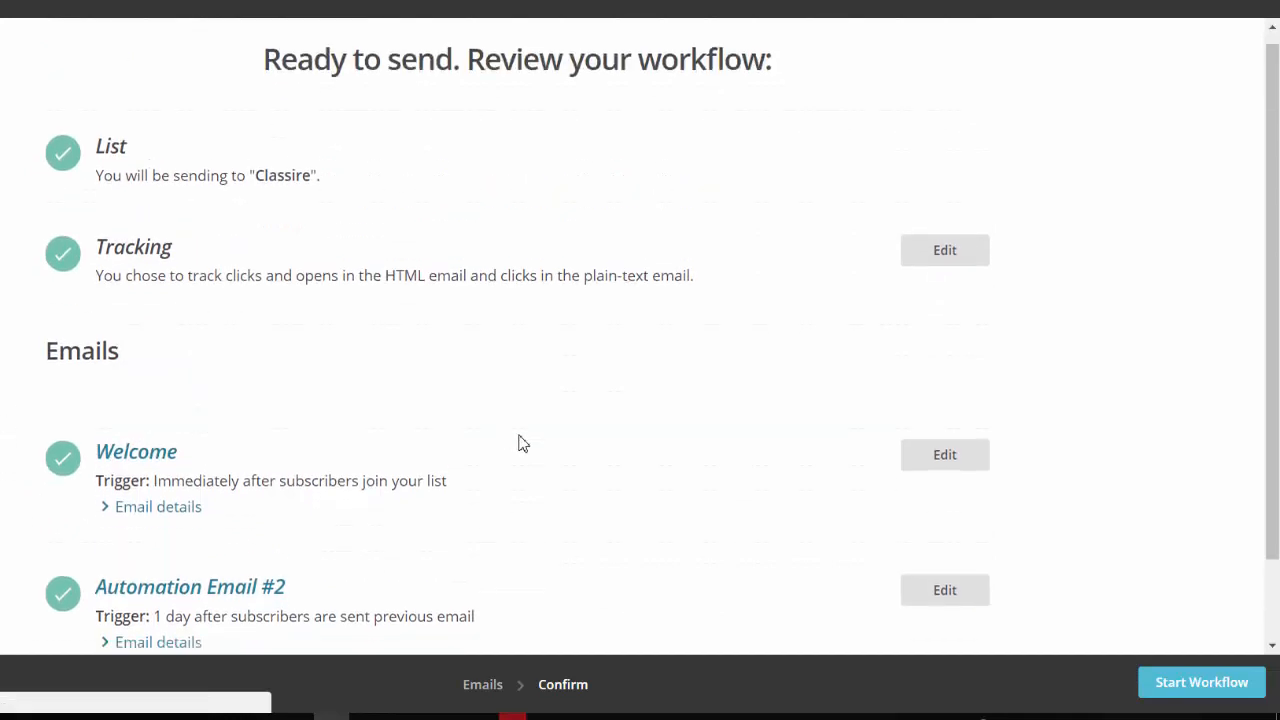
click(1187, 688)
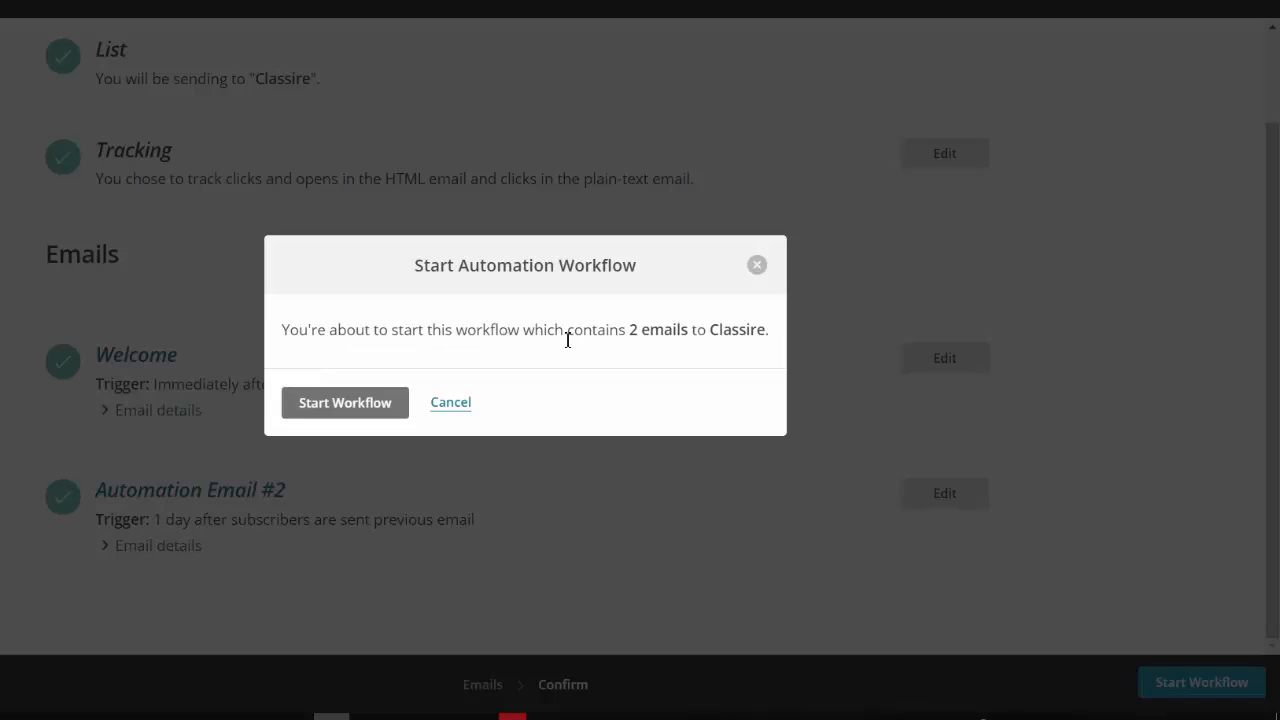
click(346, 416)
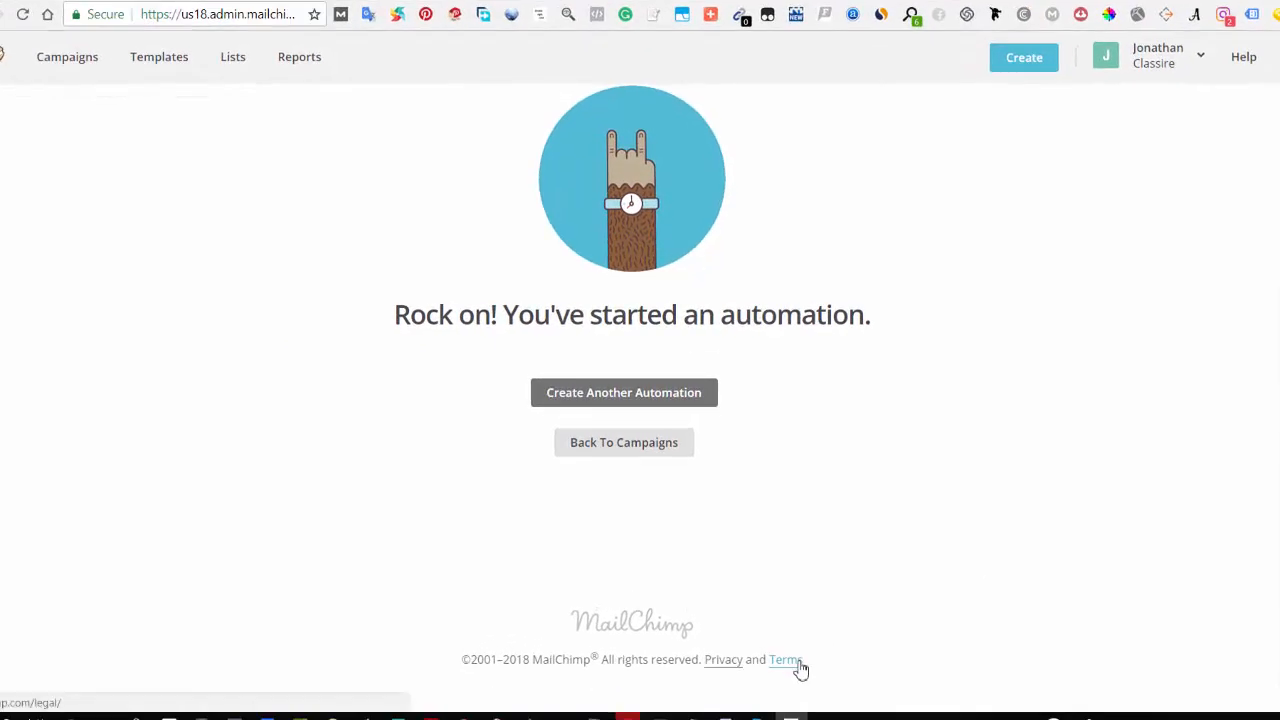
Step: Open the legal pages and read through the Acceptable Use Policy's prohibited content and actions
click(786, 660)
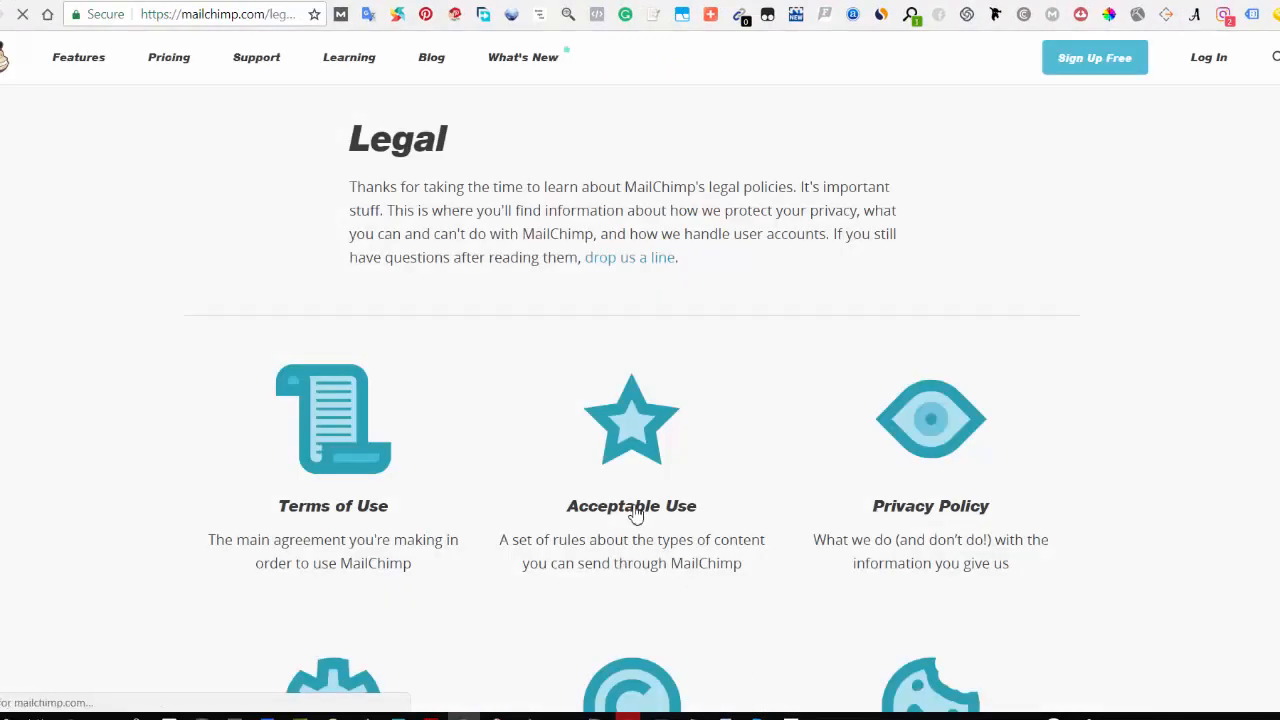
click(634, 508)
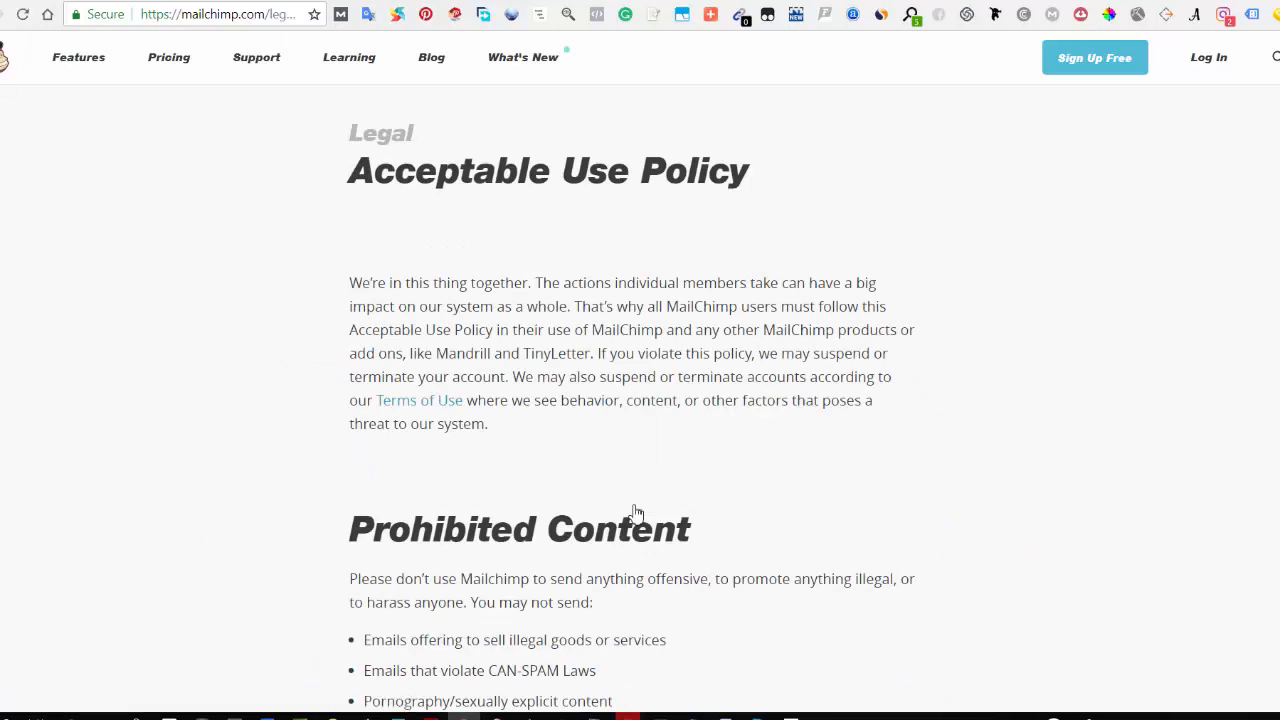
scroll(636, 512, down, 3)
scroll(634, 514, up, 3)
scroll(590, 320, down, 3)
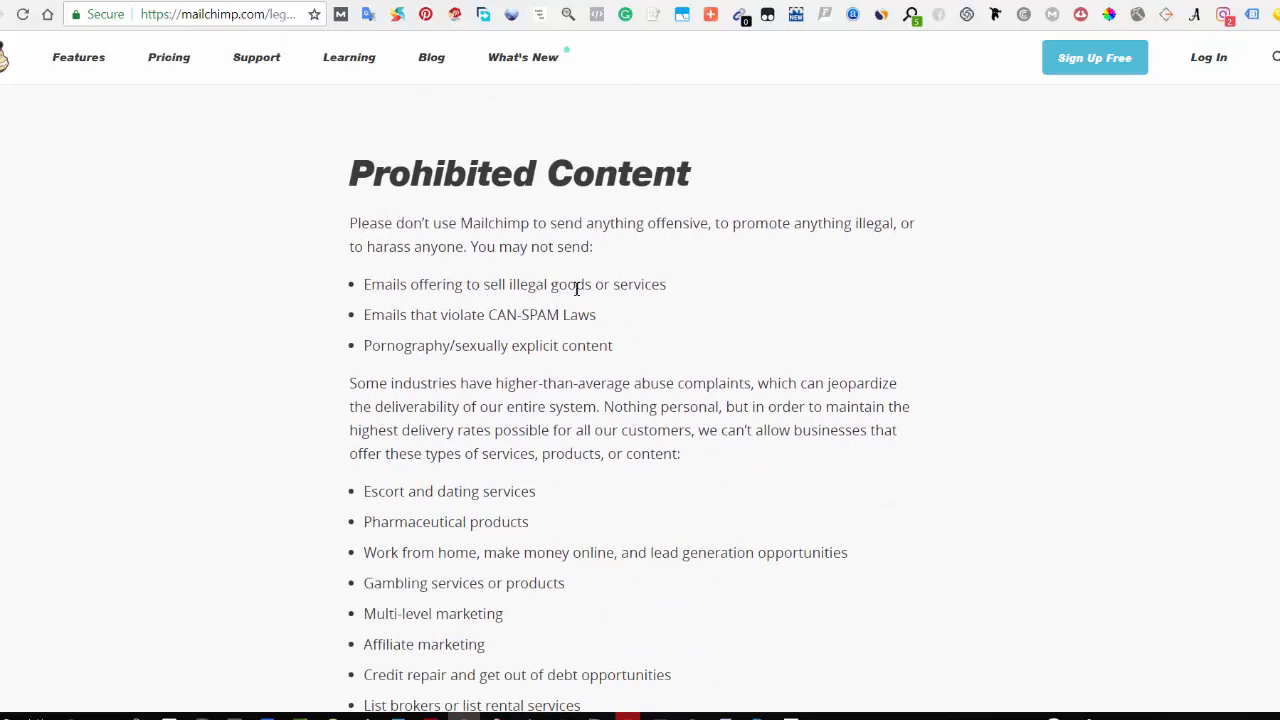
scroll(428, 311, down, 1)
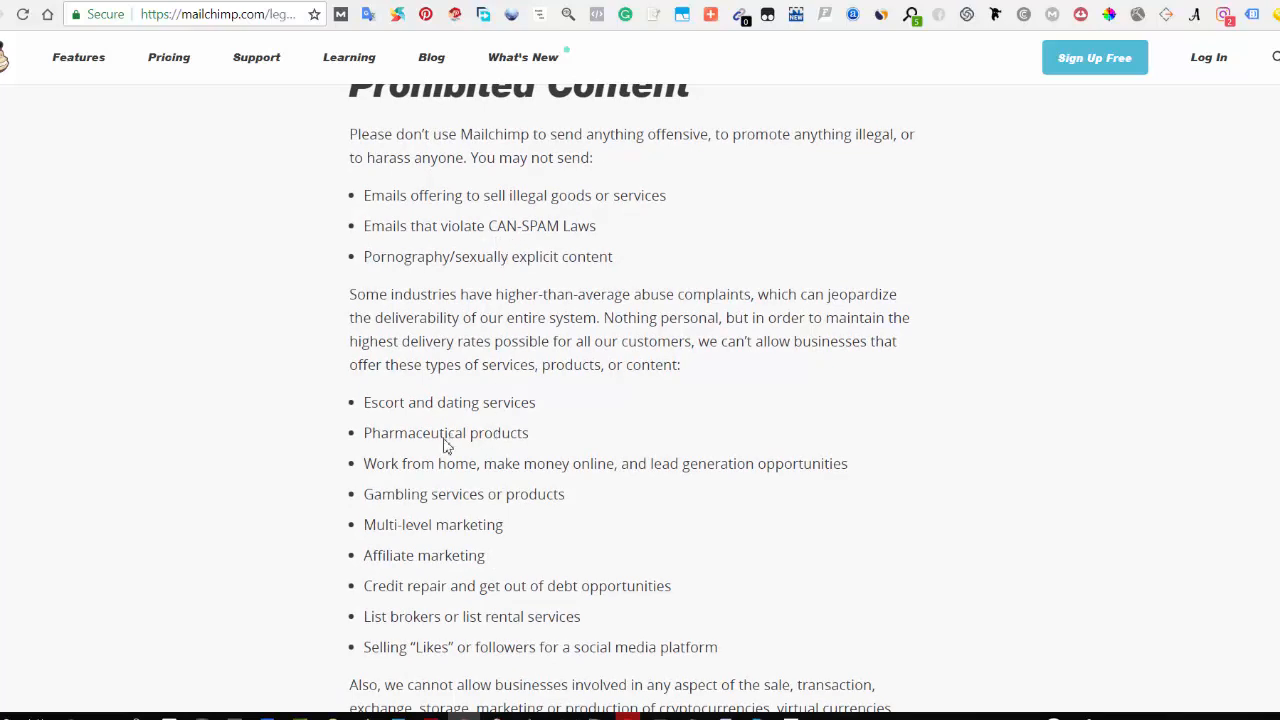
scroll(443, 443, down, 1)
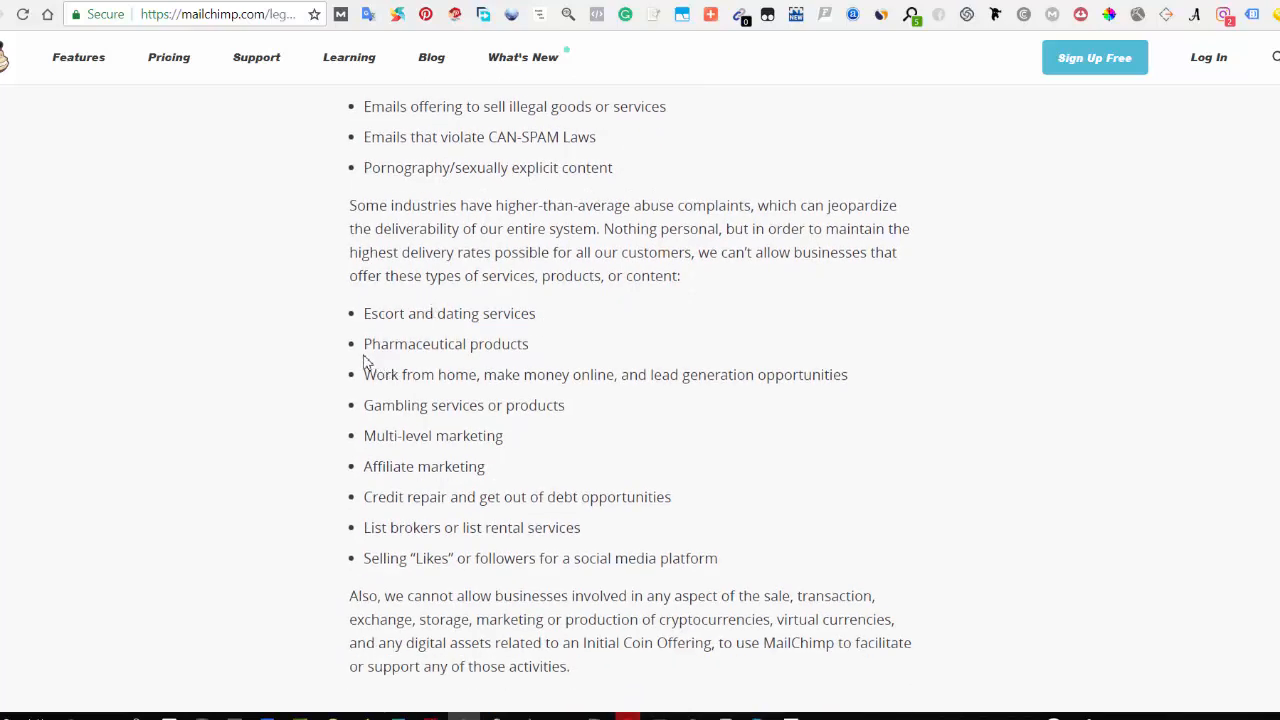
scroll(463, 380, down, 1)
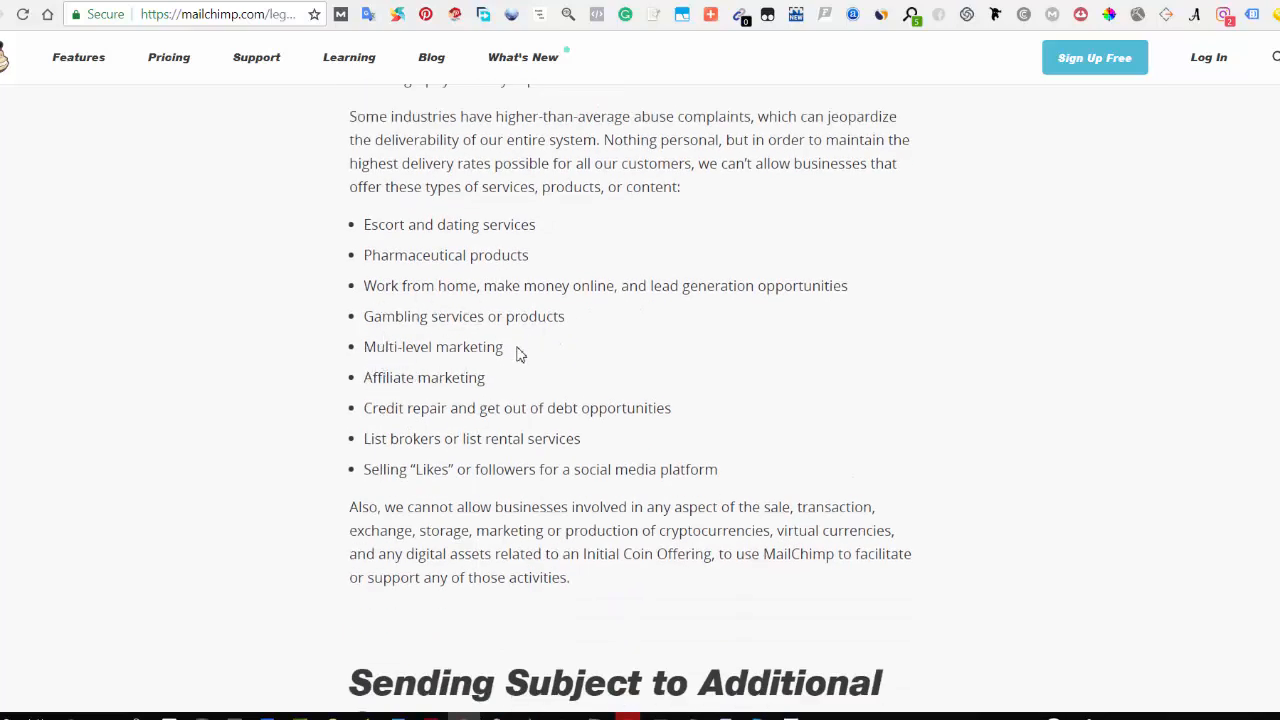
scroll(446, 378, down, 6)
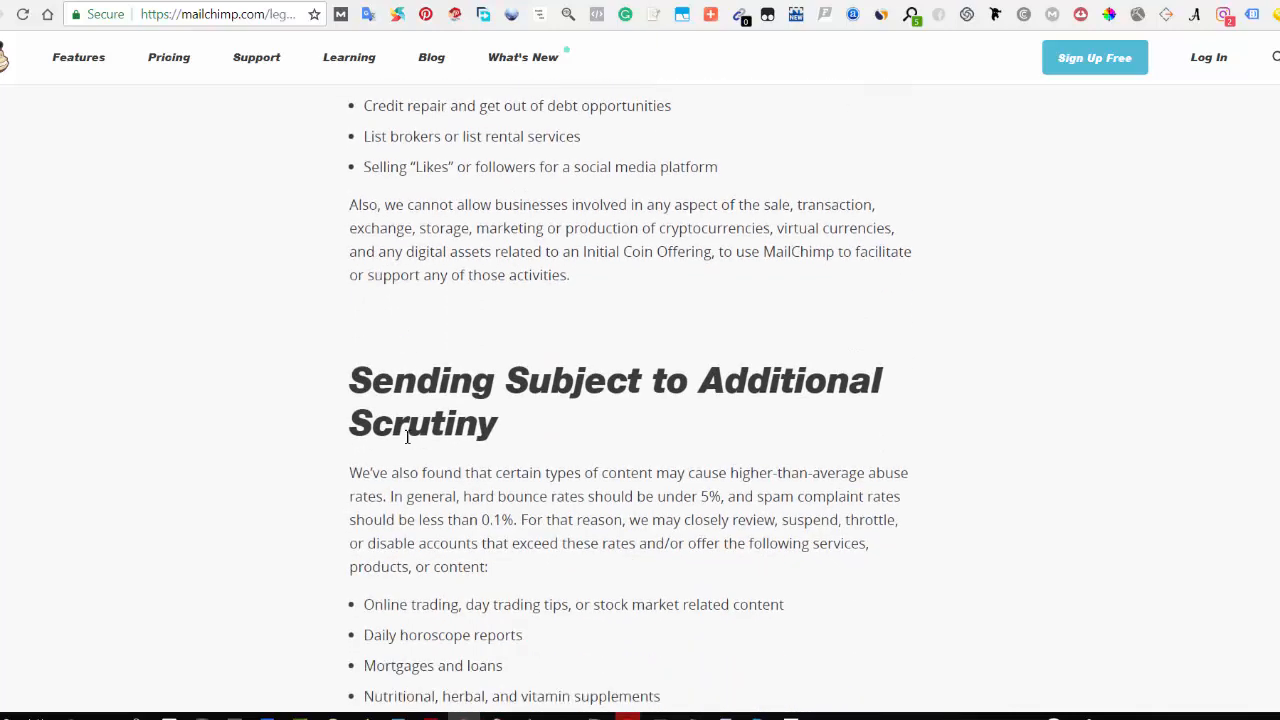
scroll(414, 486, down, 5)
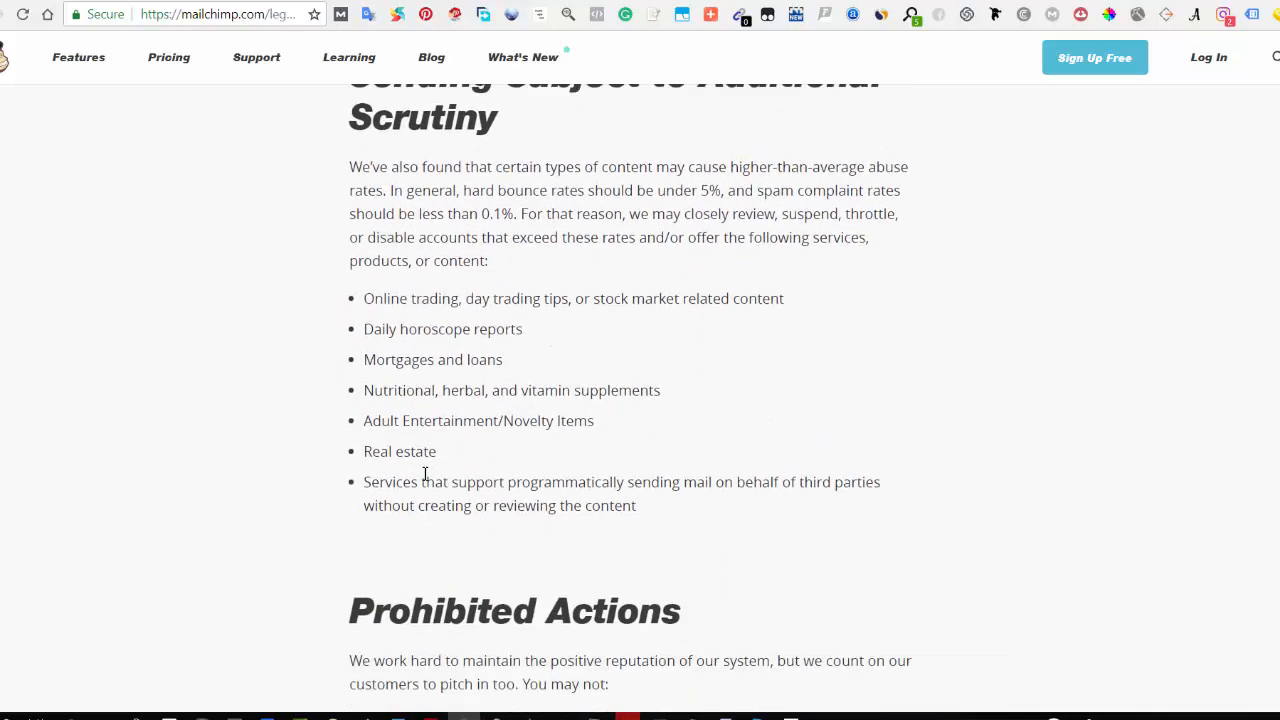
scroll(424, 490, down, 11)
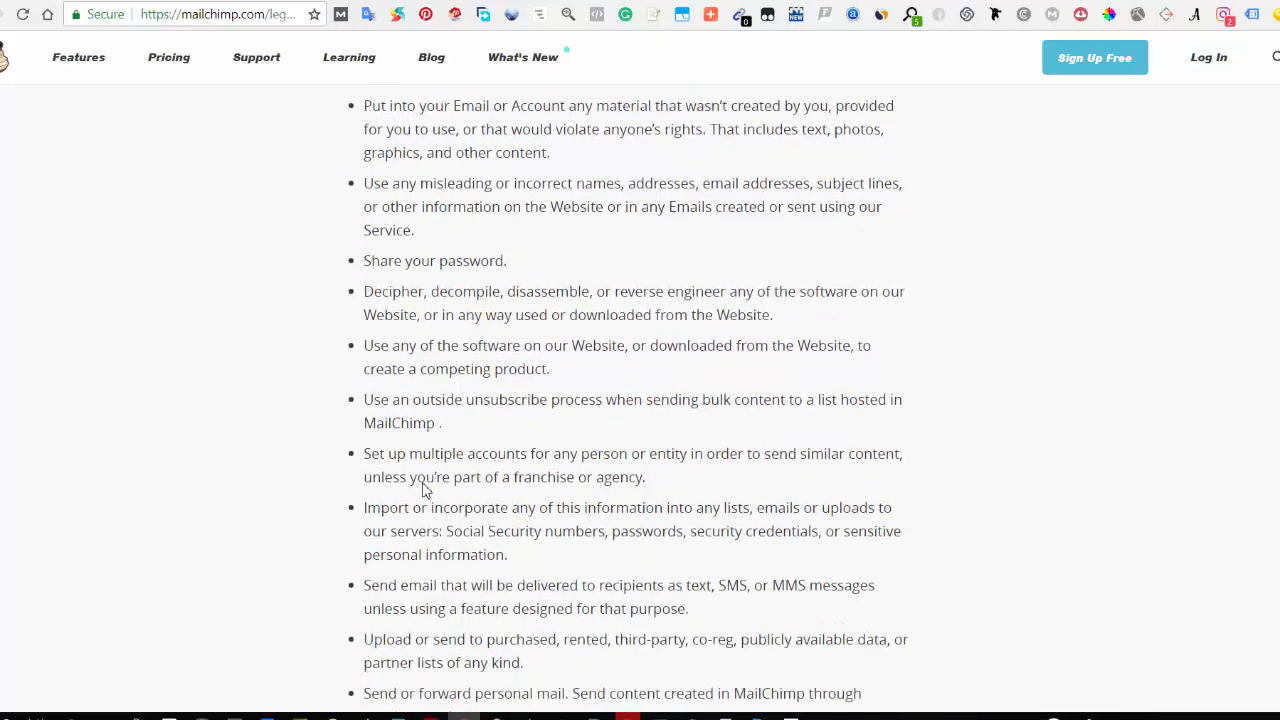
scroll(426, 530, down, 5)
scroll(430, 570, up, 12)
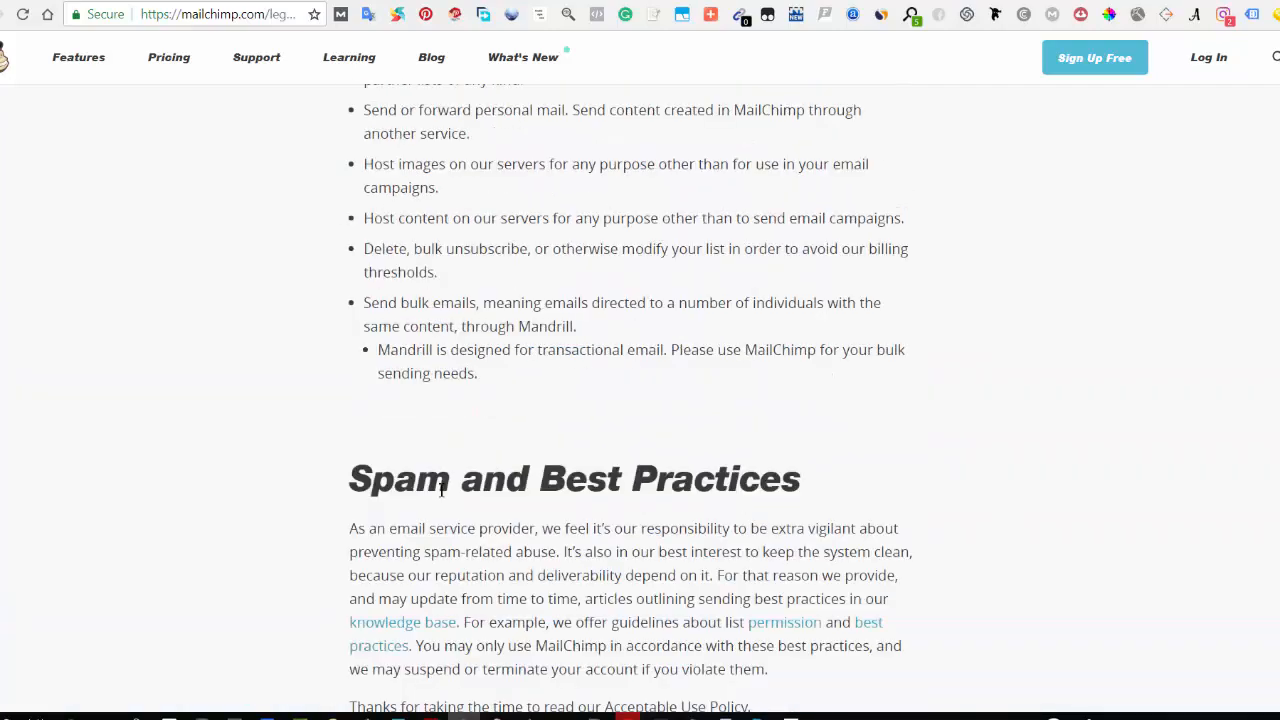